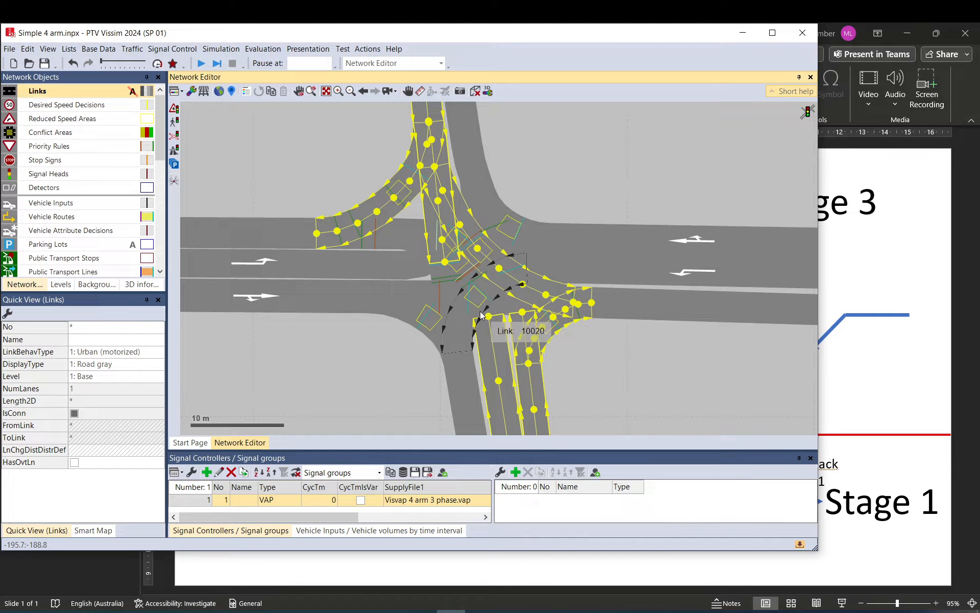
- Highlight the opposing left-turn lanes on the east and west approaches of the junction to review the Stage 3 movements
left_click(498, 318)
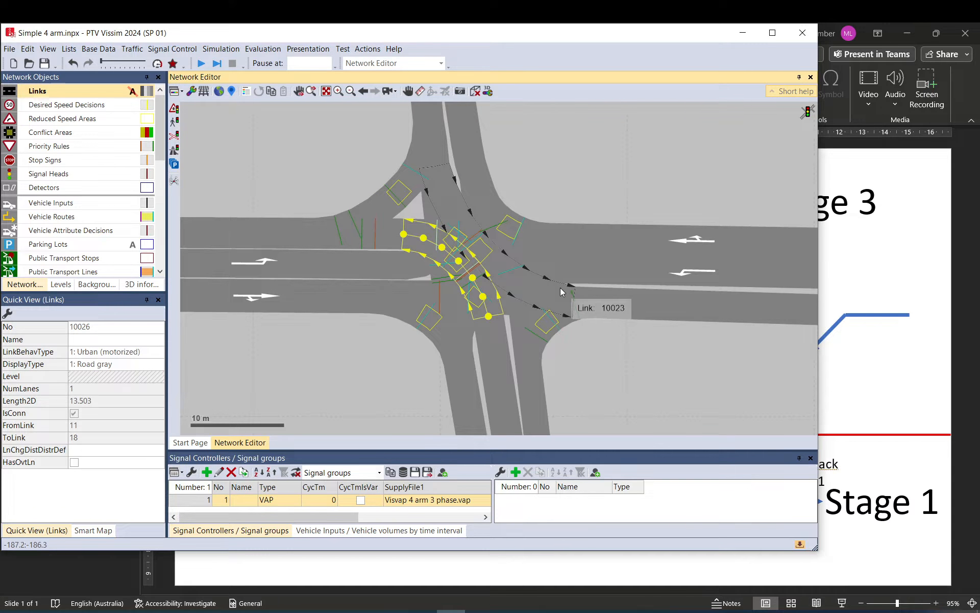
left_click(582, 271)
left_click(338, 264, "ctrl")
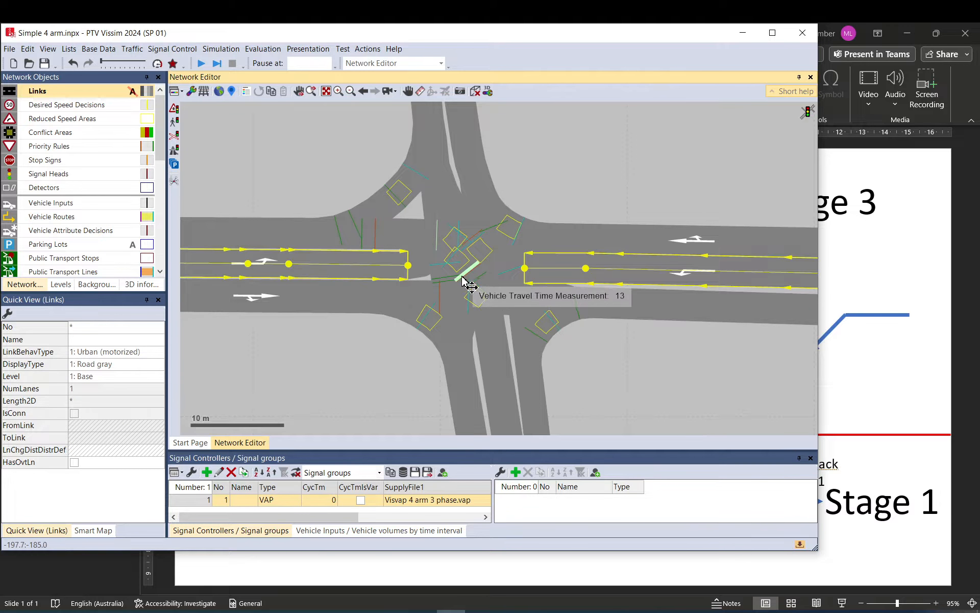
scroll(459, 278, "down", 3)
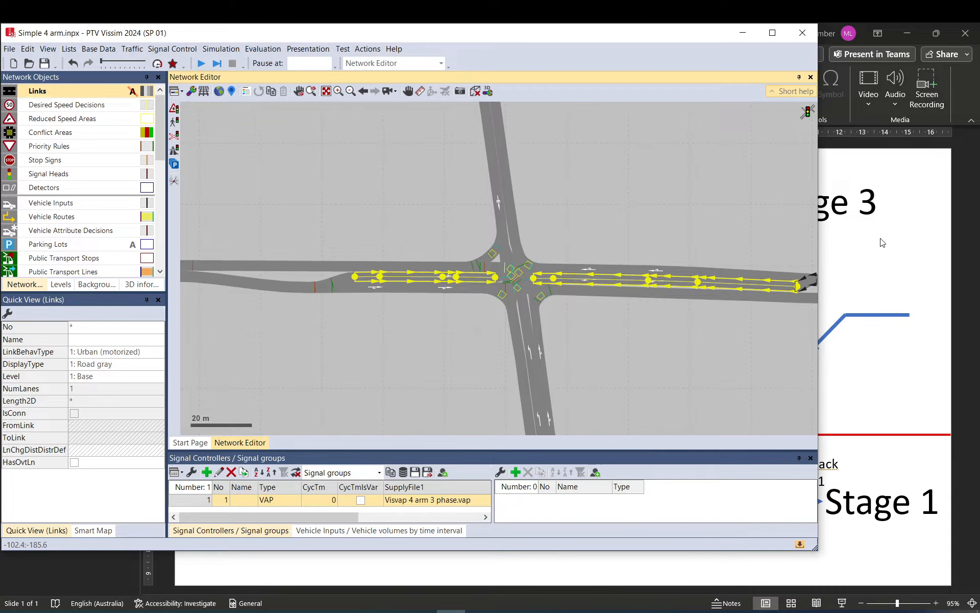
- Switch to the stages.pptx slide in PowerPoint and review the sequence from Stage 1 through Stage 2 to Stage 3
left_click(935, 245)
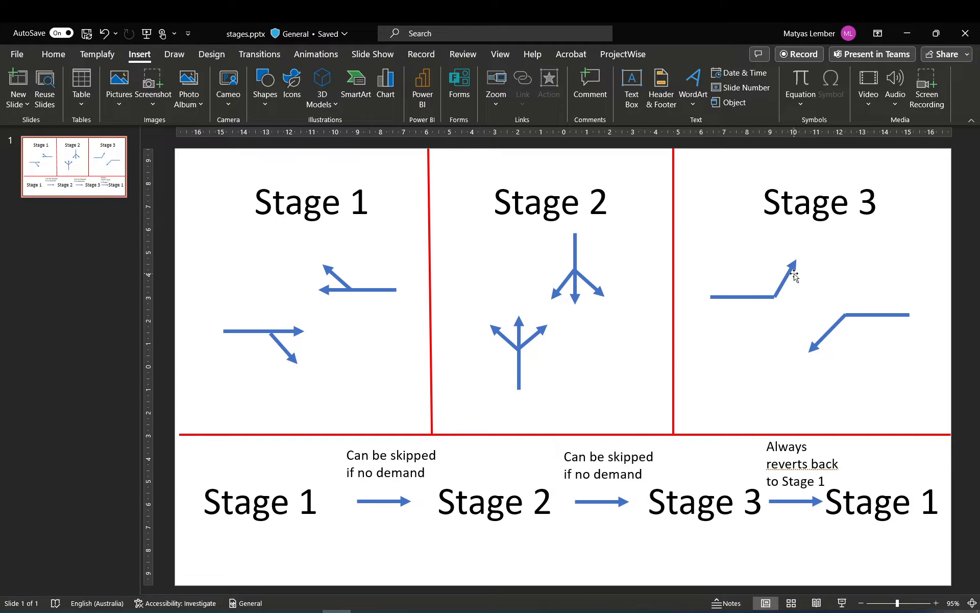
left_click(210, 508)
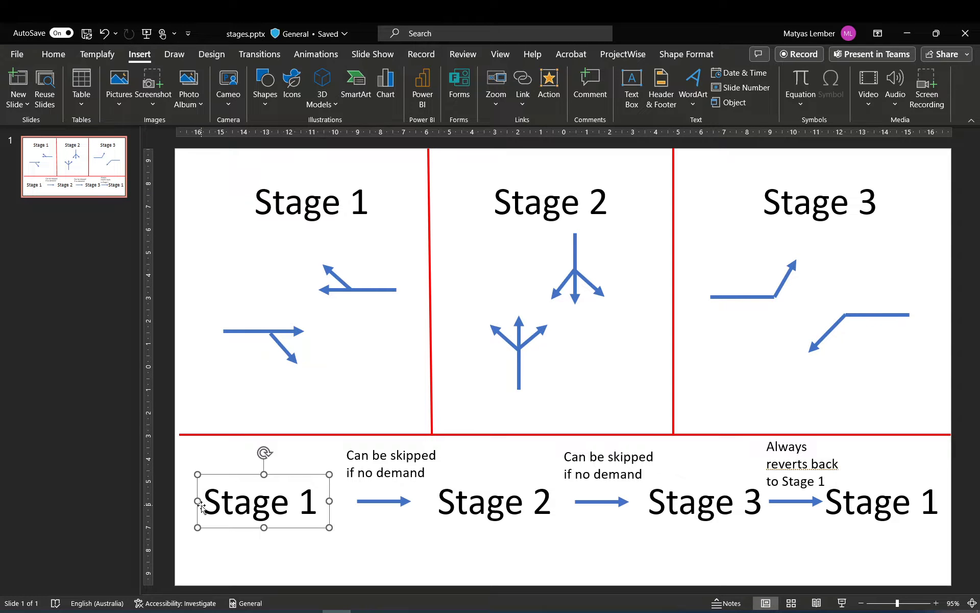
left_click(500, 498)
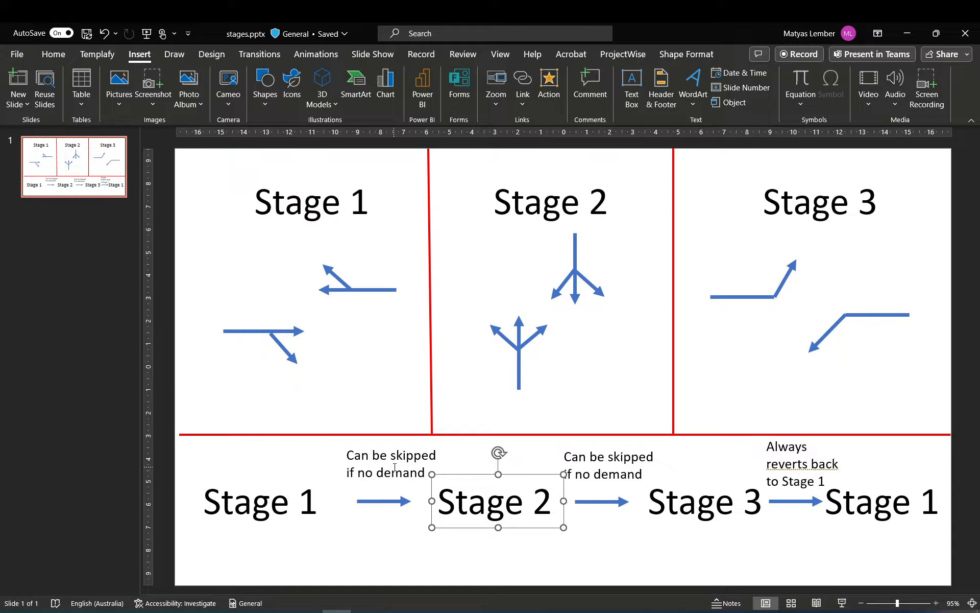
left_click(702, 493)
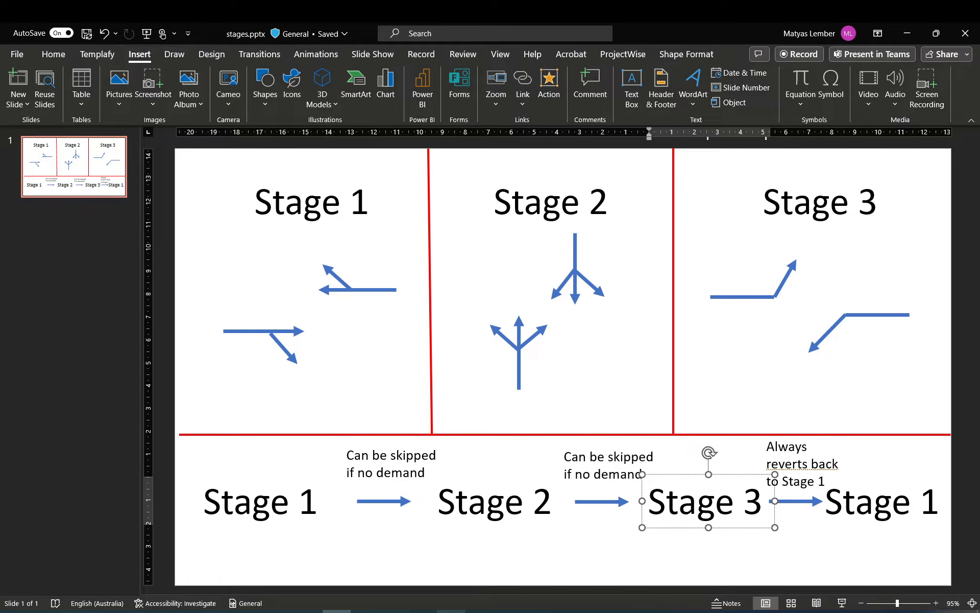
- Switch to PTV Vissim, open signal controller 1 and examine its logic and interstages file settings
left_click(451, 612)
left_click(428, 317)
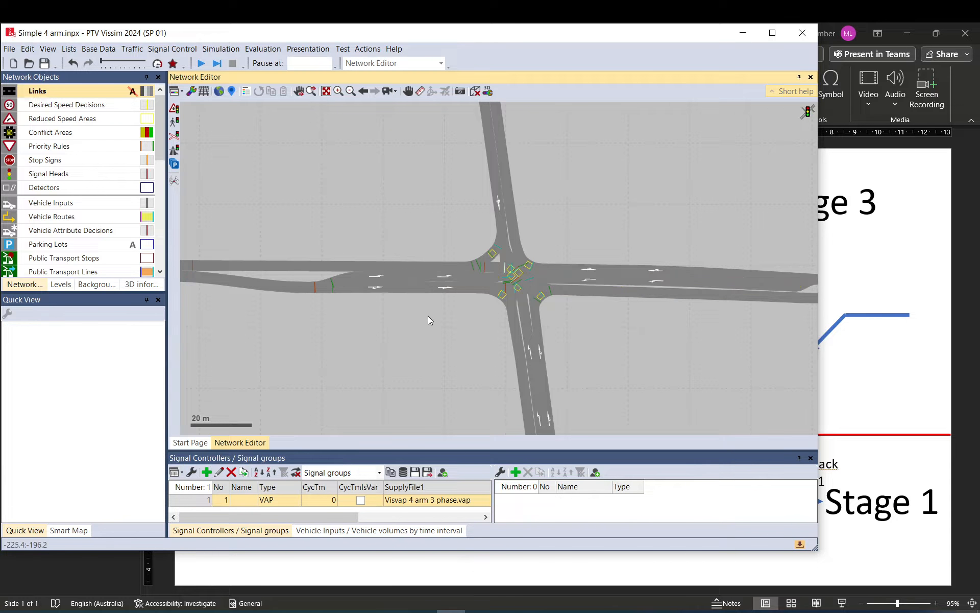
left_click(191, 504)
double_click(191, 504)
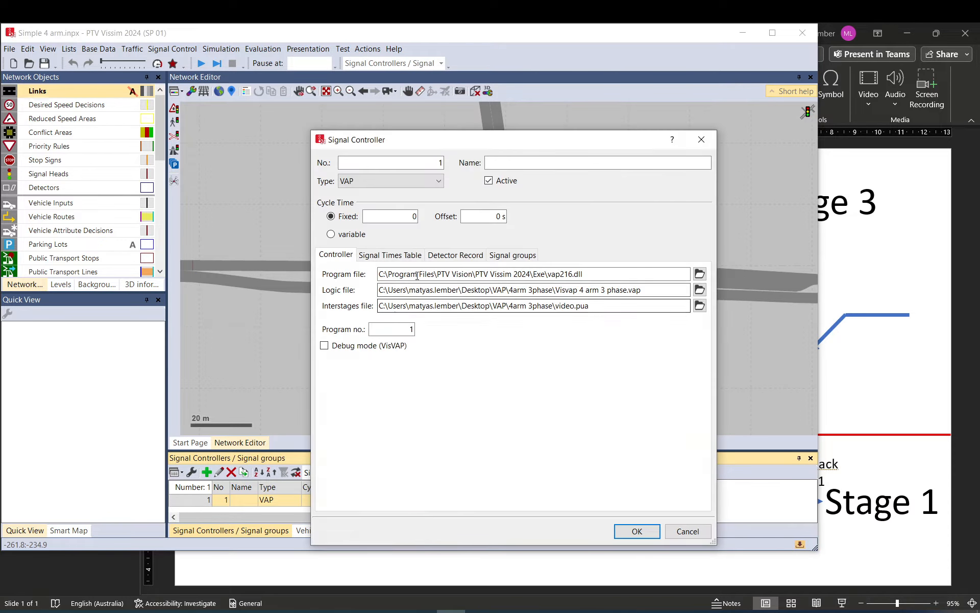
left_click_drag(434, 289, 440, 317)
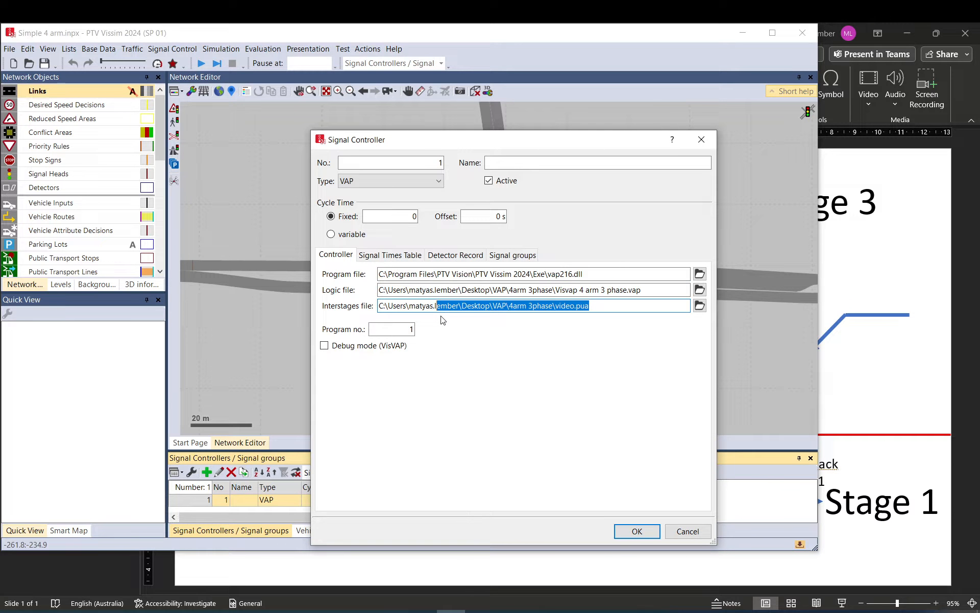
- Switch to video.pua in Notepad and review its signal group, stage and interstage definitions
left_click(651, 611)
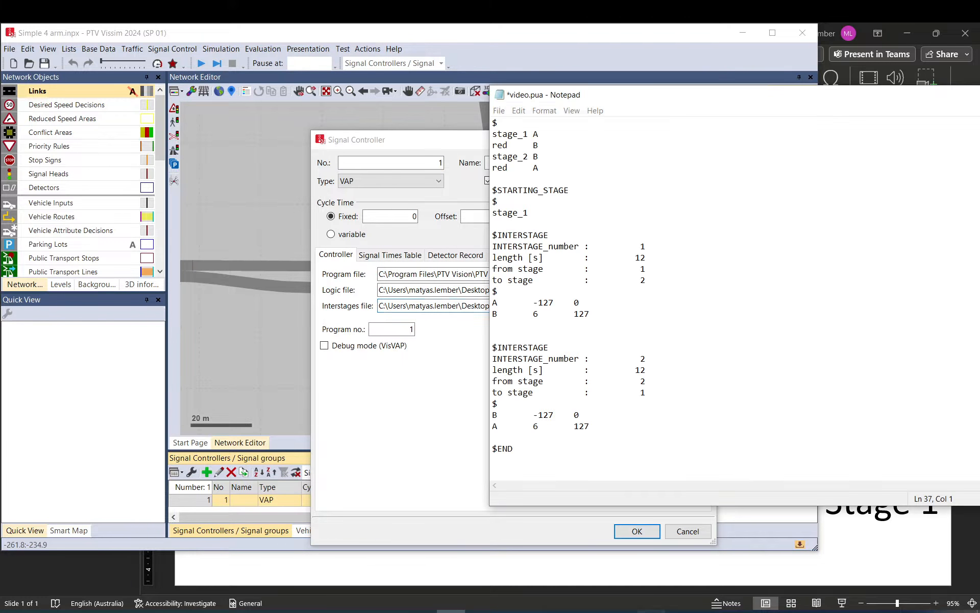
scroll(512, 133, "up", 2)
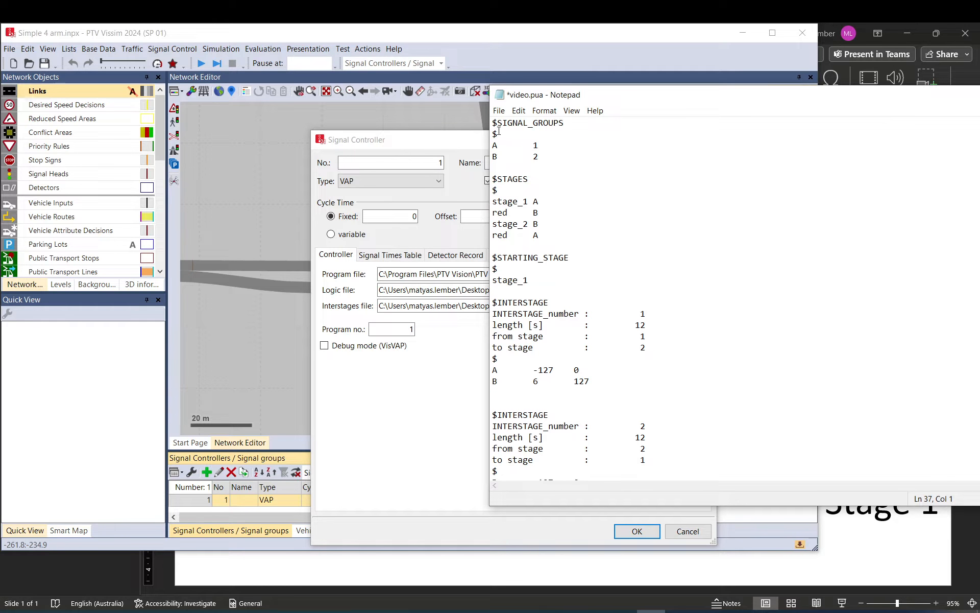
left_click_drag(493, 122, 658, 463)
left_click(646, 452)
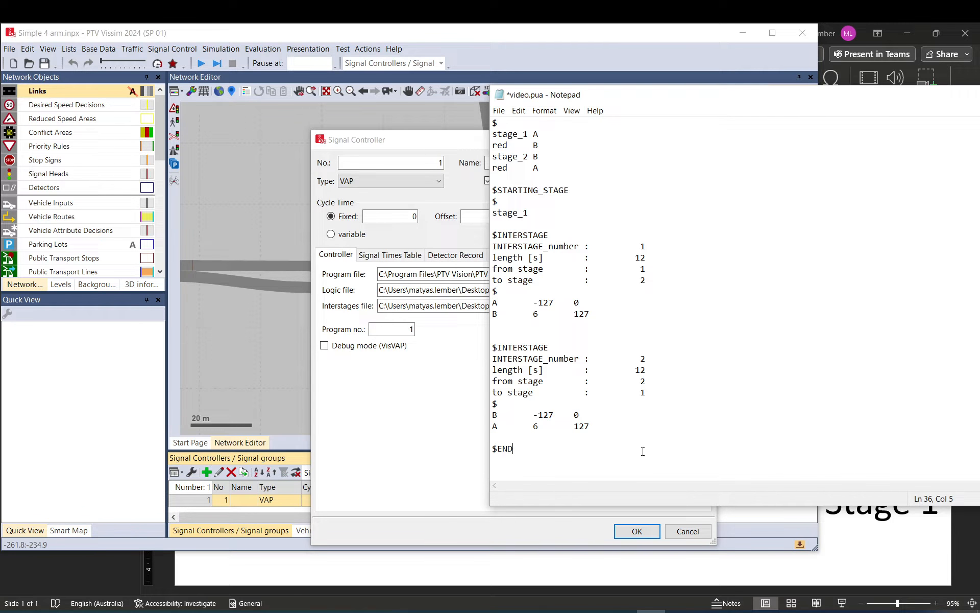
scroll(637, 443, "up", 2)
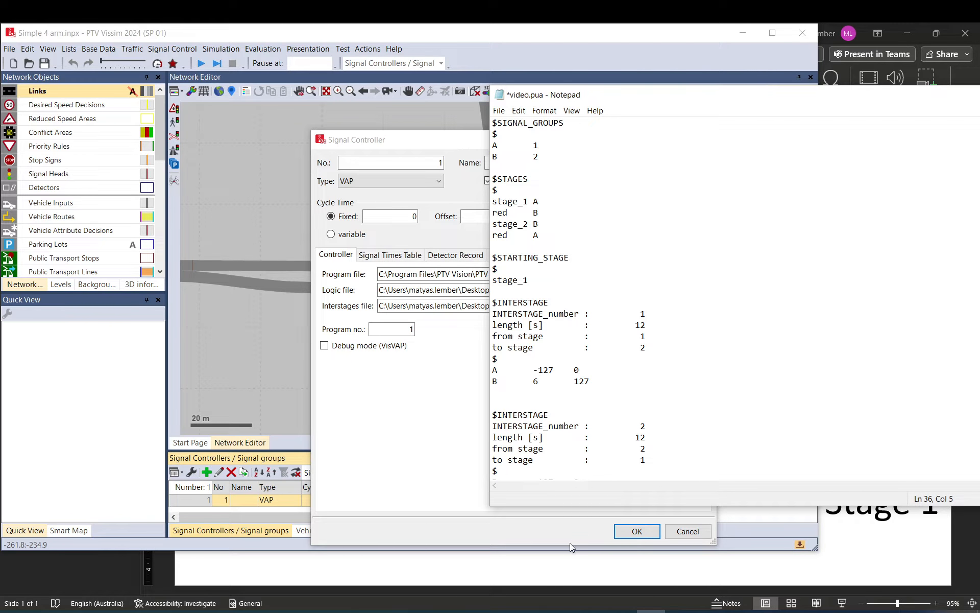
- Switch to VisVAP to inspect the Visvap 4 arm 3 phase.vv flowchart, and return to Vissim's signal controller settings
left_click(490, 610)
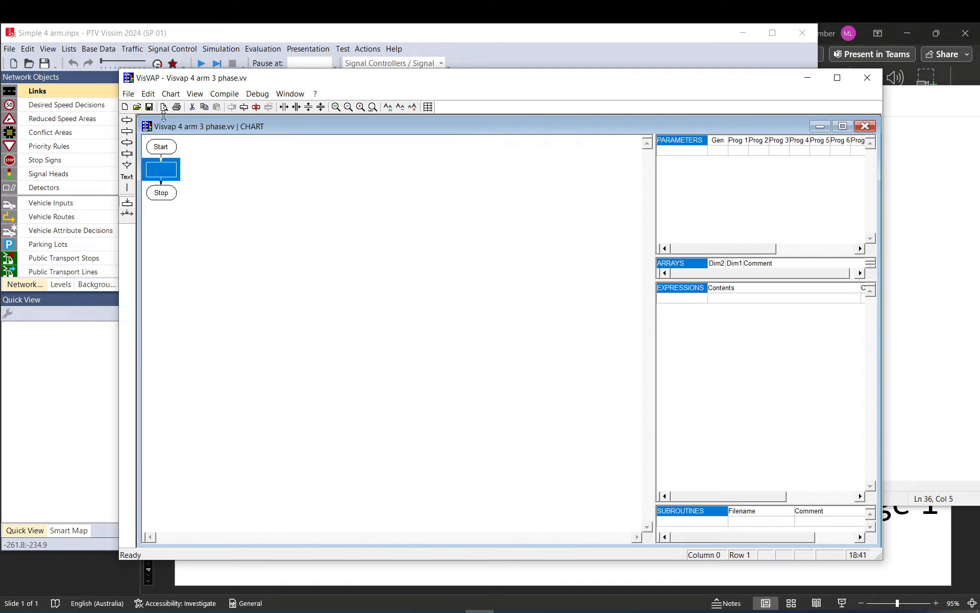
left_click(217, 223)
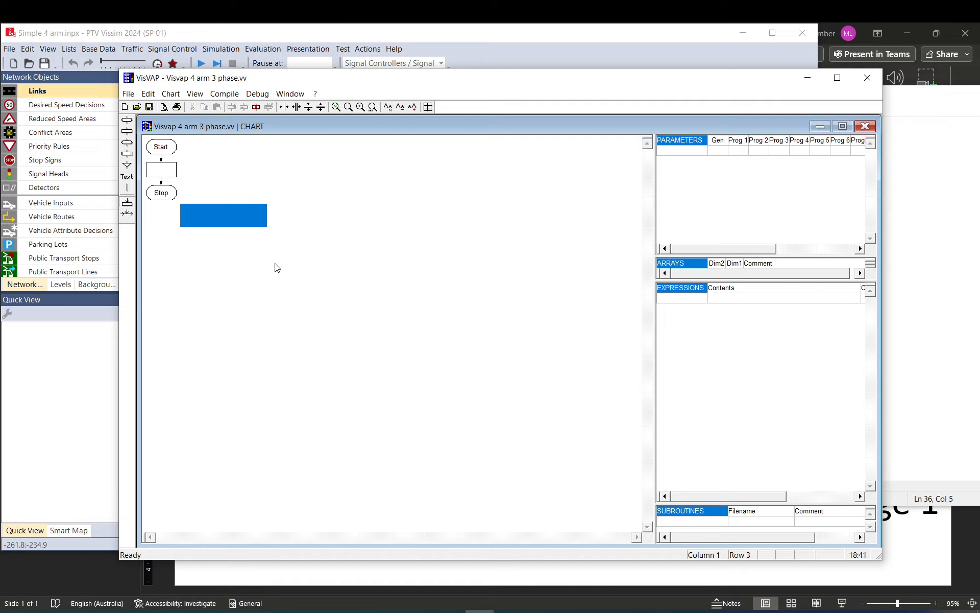
left_click(386, 34)
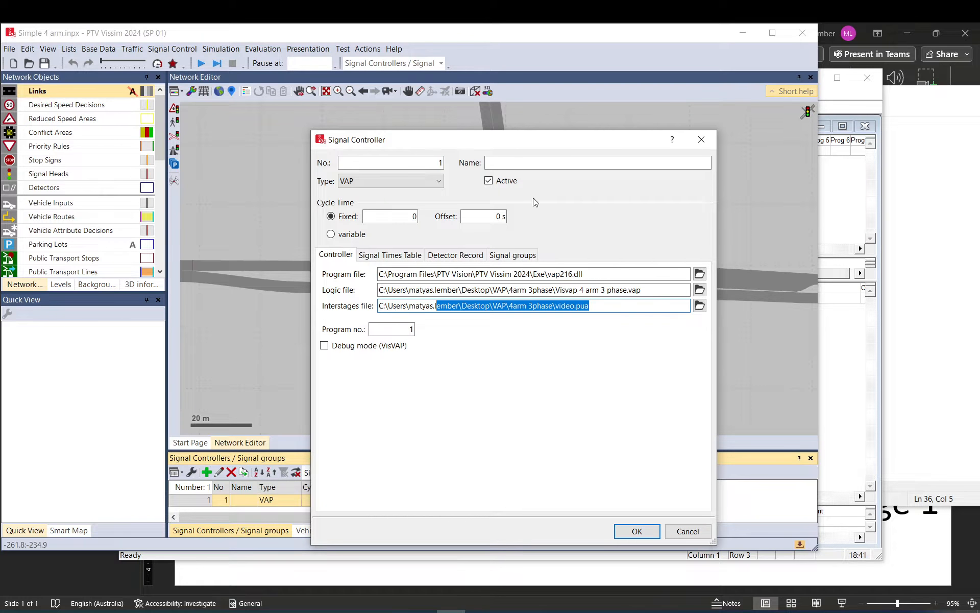
- In video.pua in Notepad, insert a blank line below signal group B and review the $SIGNAL_GROUPS entries
left_click(941, 169)
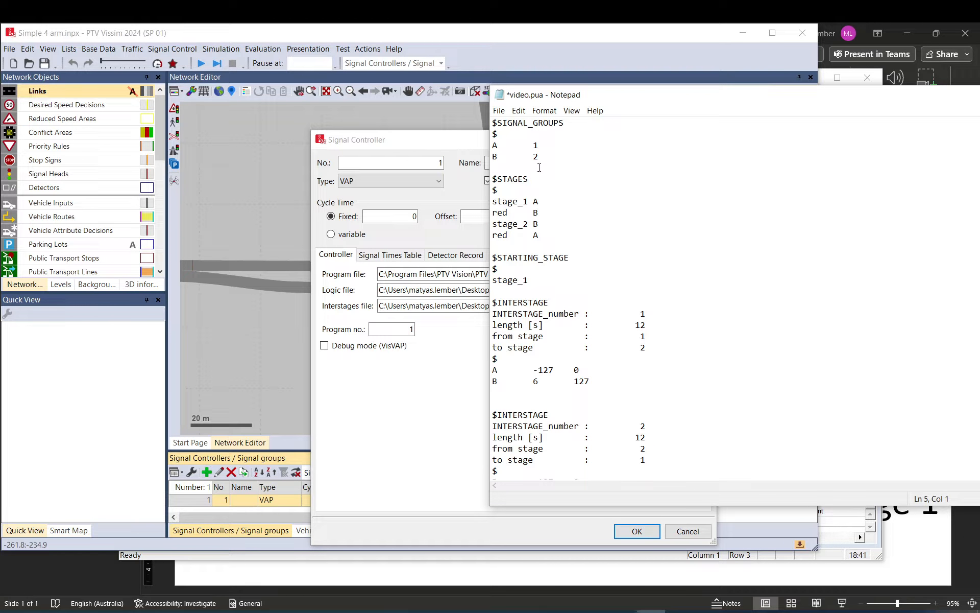
key("Return")
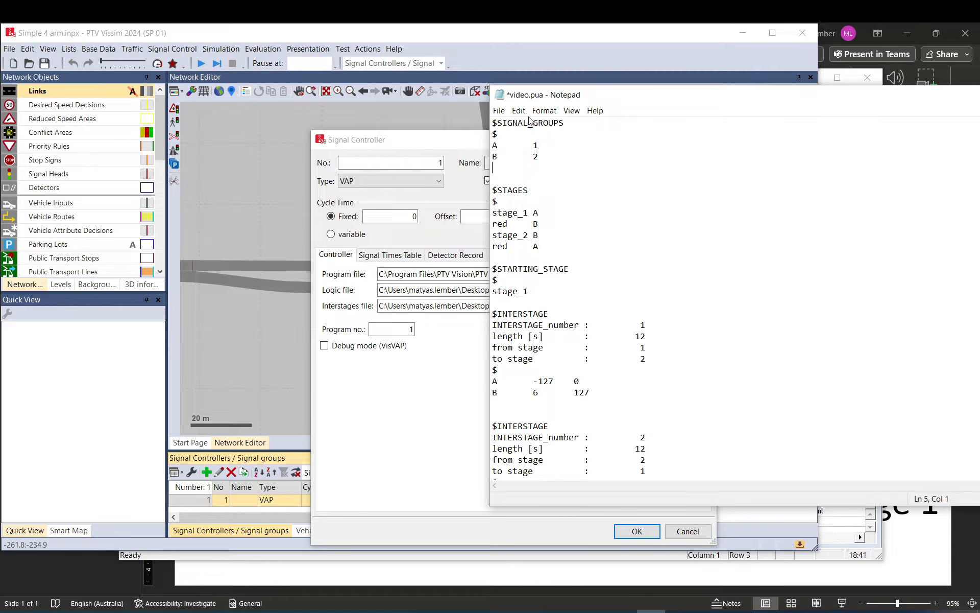
left_click_drag(586, 123, 493, 124)
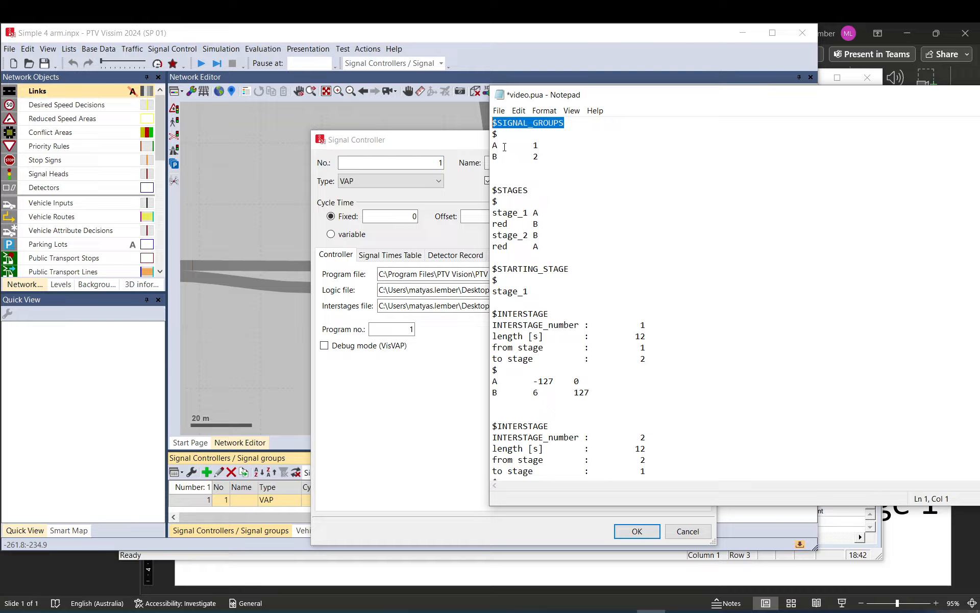
mouse_move(494, 146)
left_mouse_down()
mouse_move(552, 147)
mouse_move(491, 145)
left_mouse_up()
left_click(534, 146)
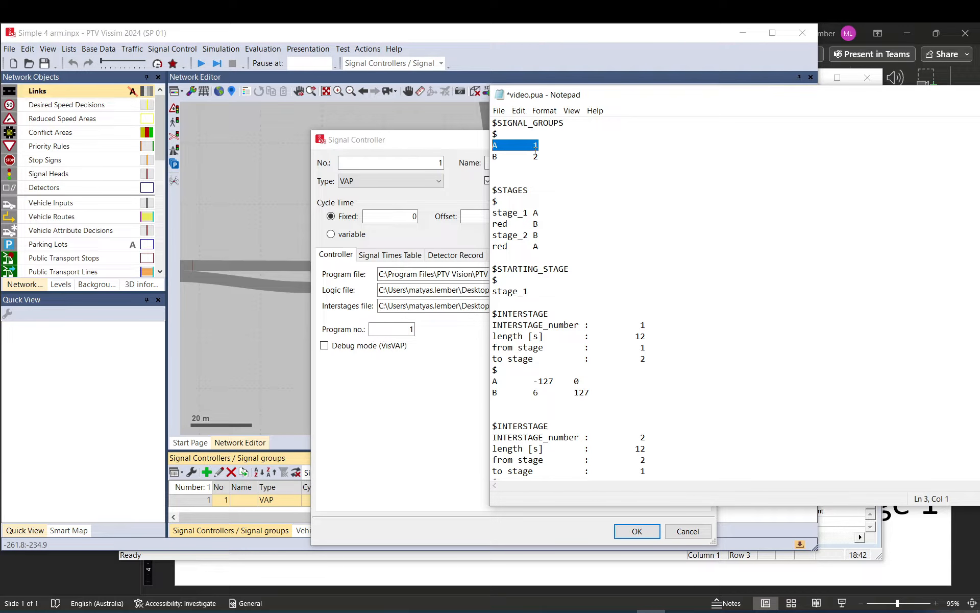
- In Vissim, close the signal controller settings and highlight the opposing through lanes on the west and east approaches
left_click(238, 173)
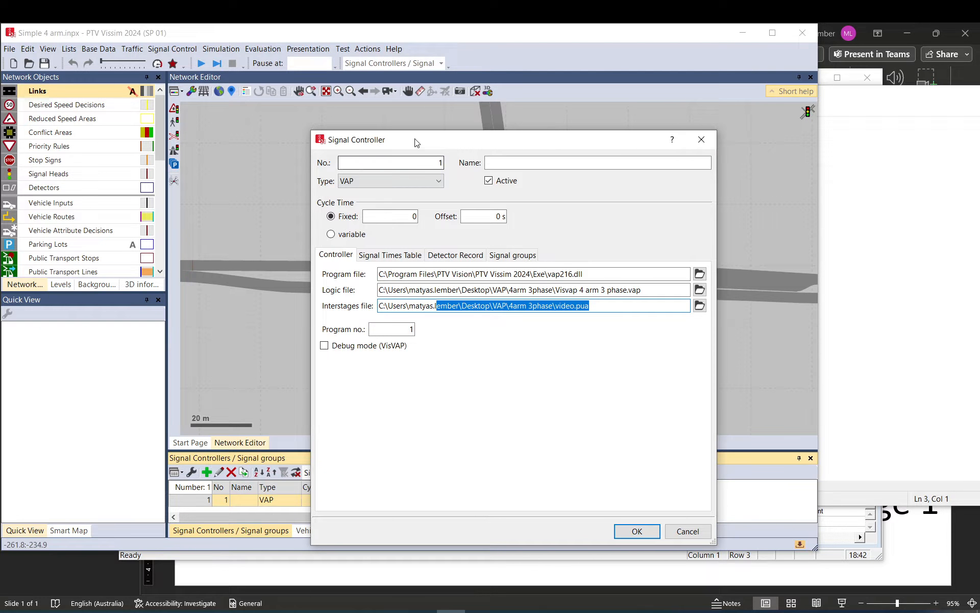
left_click(702, 139)
left_click(480, 291)
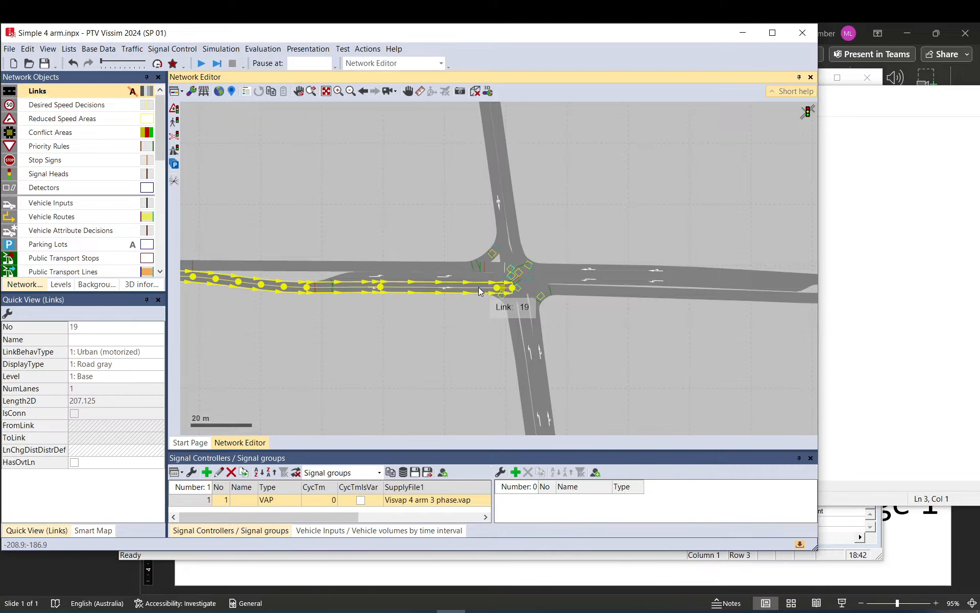
left_click(572, 277, "ctrl")
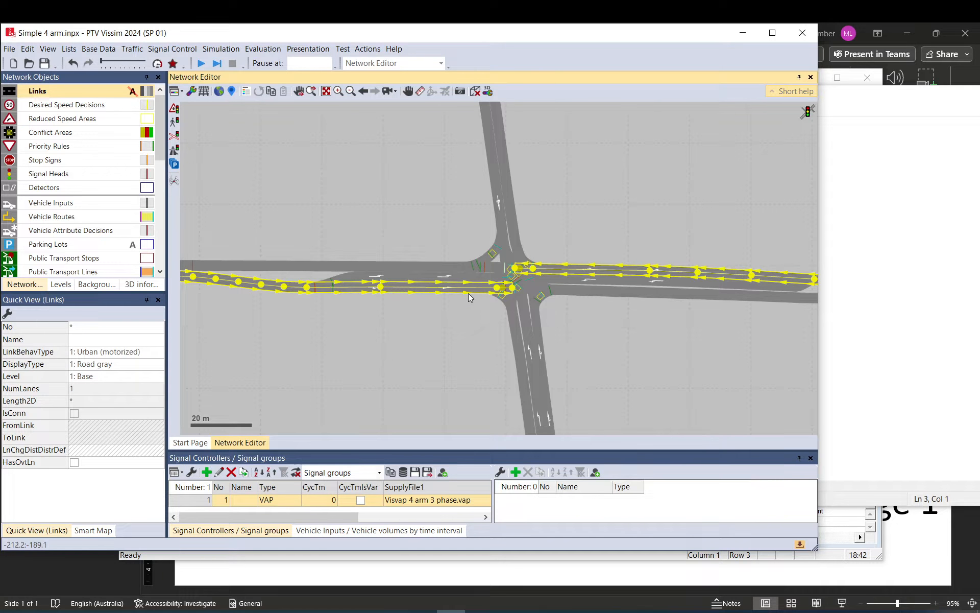
- Switch to video.pua in Notepad and add signal group C with number 3 below group B
left_click(902, 194)
left_click(541, 167)
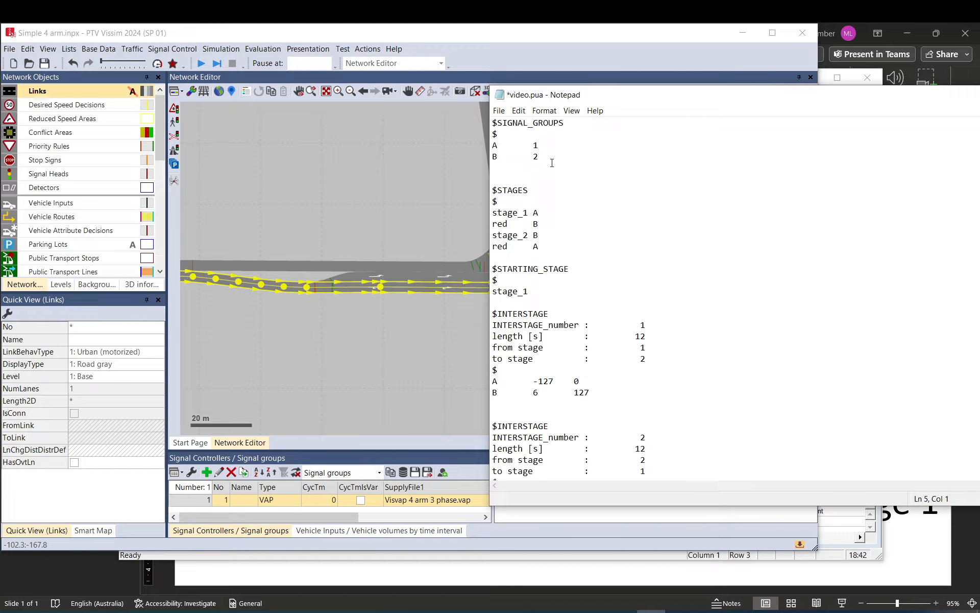
type("C\t3")
left_click_drag(493, 145, 499, 168)
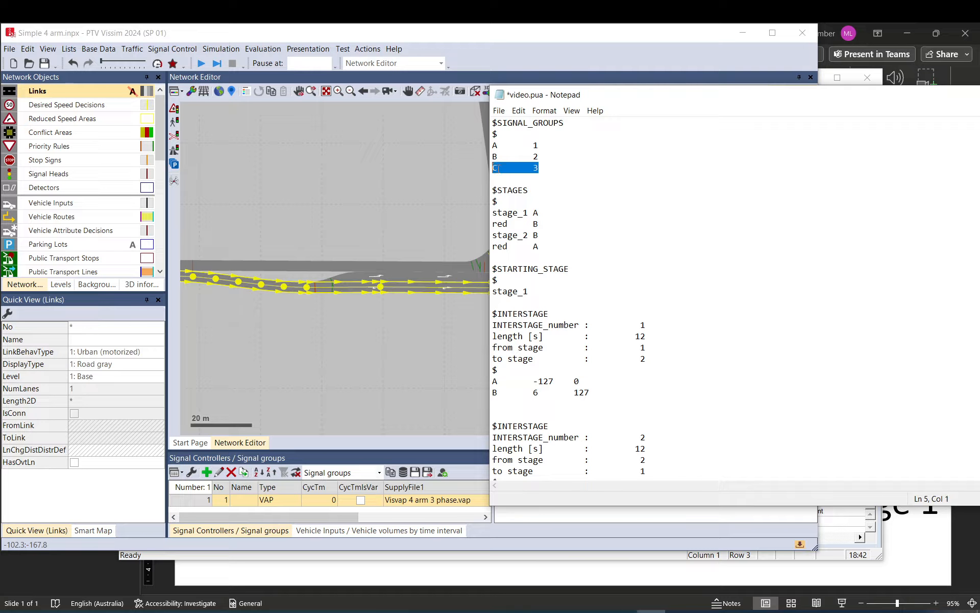
left_click(564, 170)
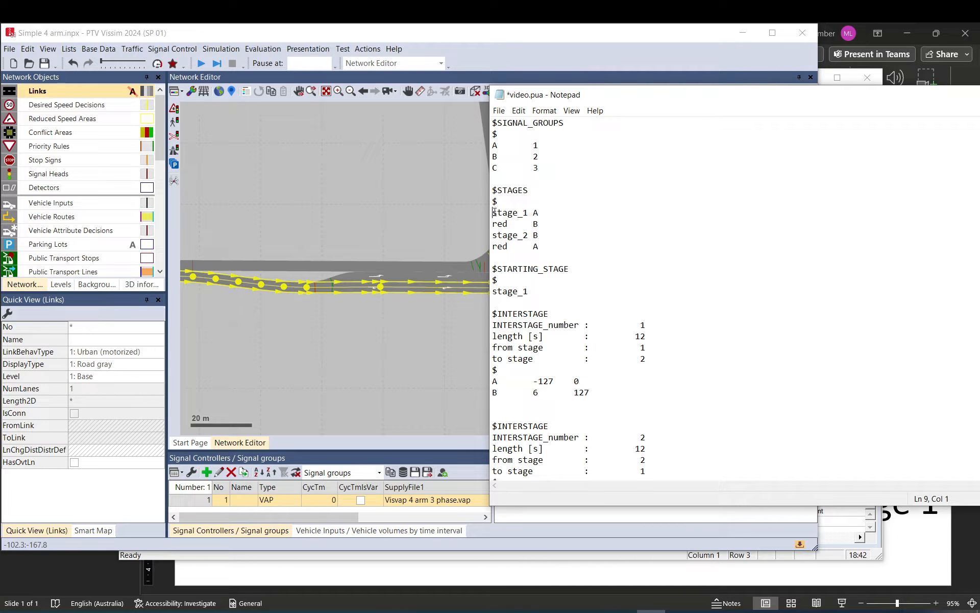
- Examine the stage_1 and stage_2 definitions with their red groups under $STAGES
left_click_drag(494, 212, 542, 215)
key("shift+Down")
key("shift+Down")
key("shift+Down")
key("Right")
left_click_drag(494, 212, 532, 199)
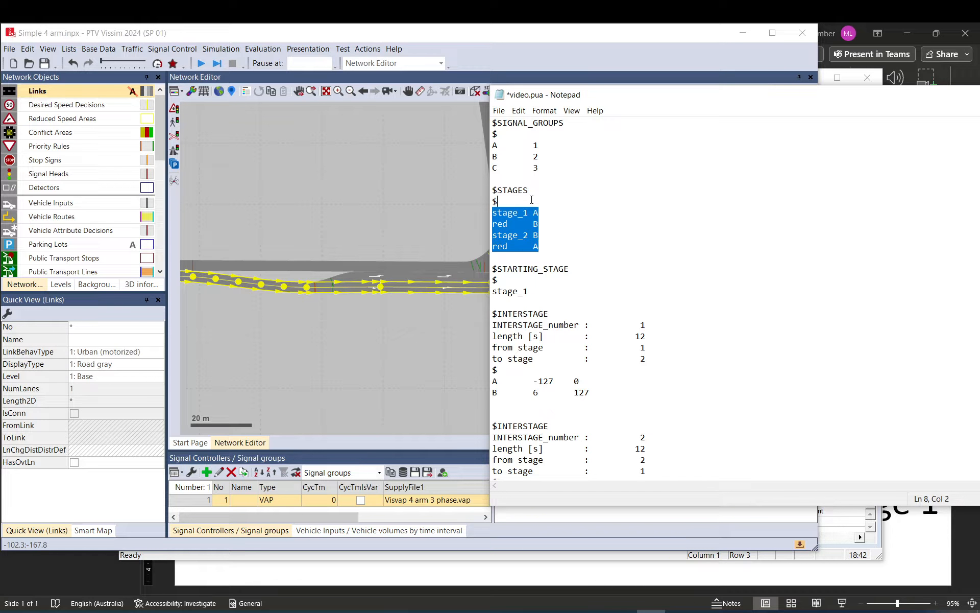
- Duplicate the two stage_2 lines below the existing stages and rename the copy stage_3
left_click(545, 250)
key("Return")
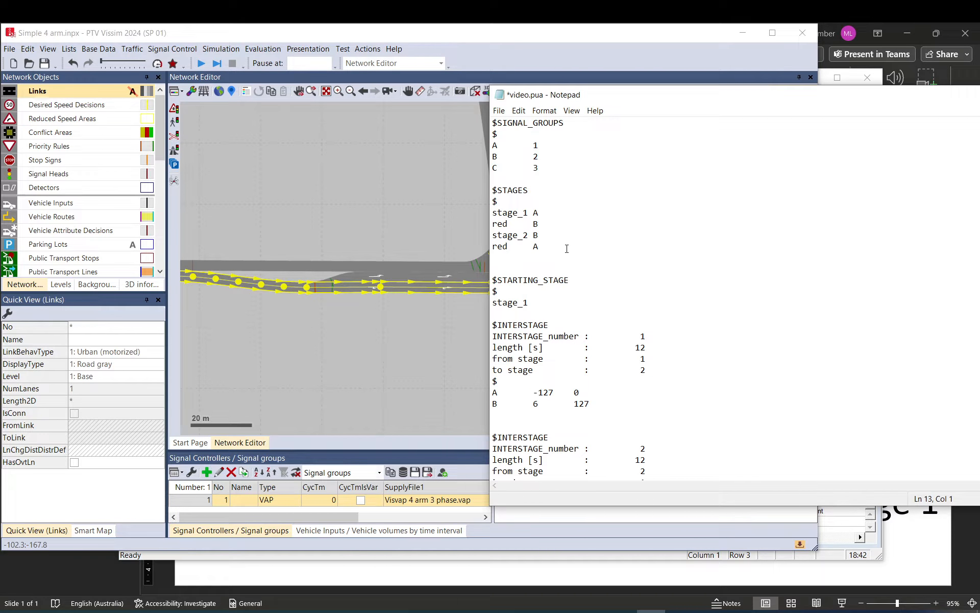
left_click_drag(567, 248, 490, 240)
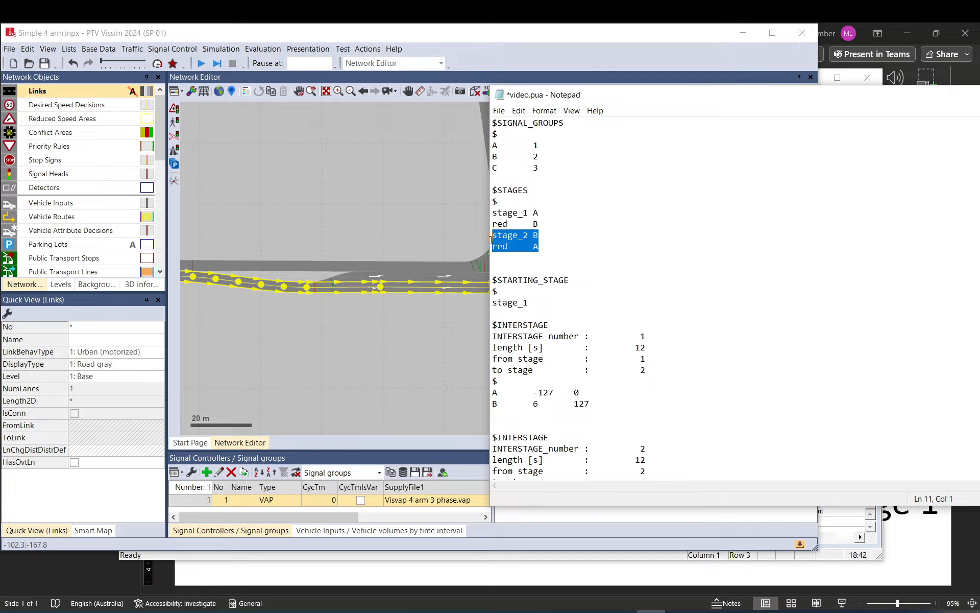
left_click(511, 257)
type("stage_2\tB red\tA")
key("shift+Left")
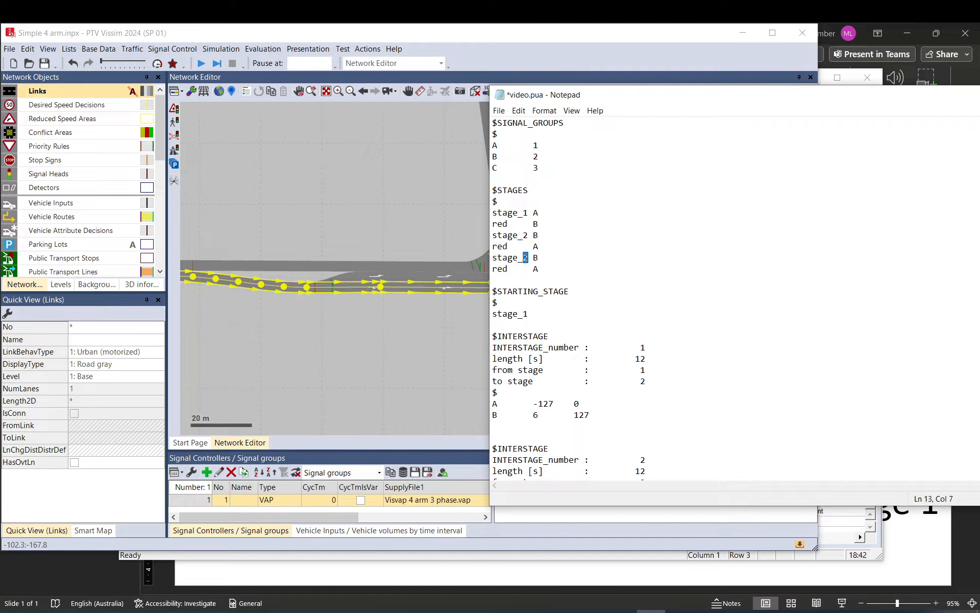
type("3")
- Add signal group C to the red groups of stage_1
left_click(545, 214)
key("Down")
type("C")
- Check the Stage 1 movements on the PowerPoint stage slide and return to the stage_2 line of video.pua in Notepad
left_click(959, 75)
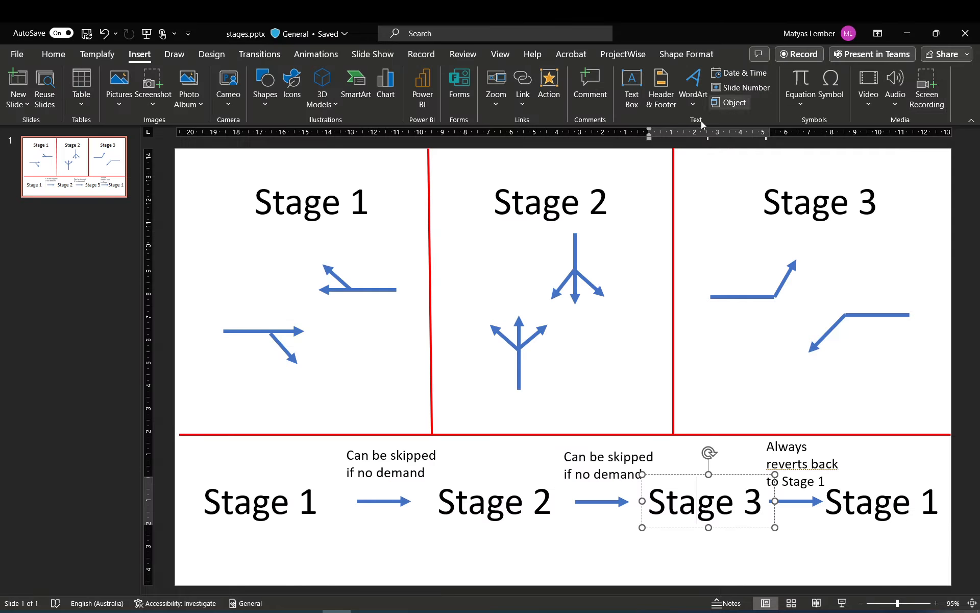
left_click(255, 331)
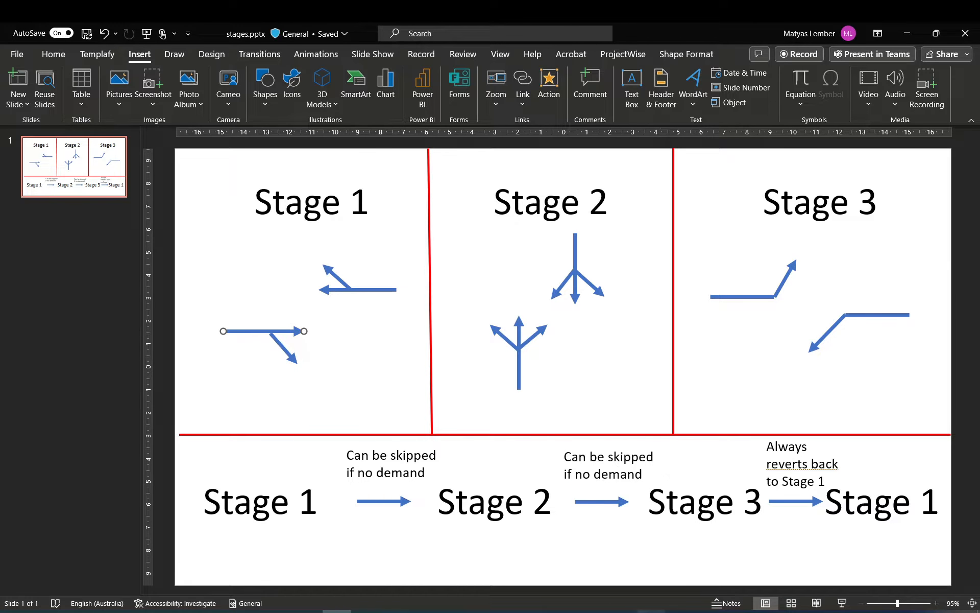
left_click(651, 610)
left_click(519, 236)
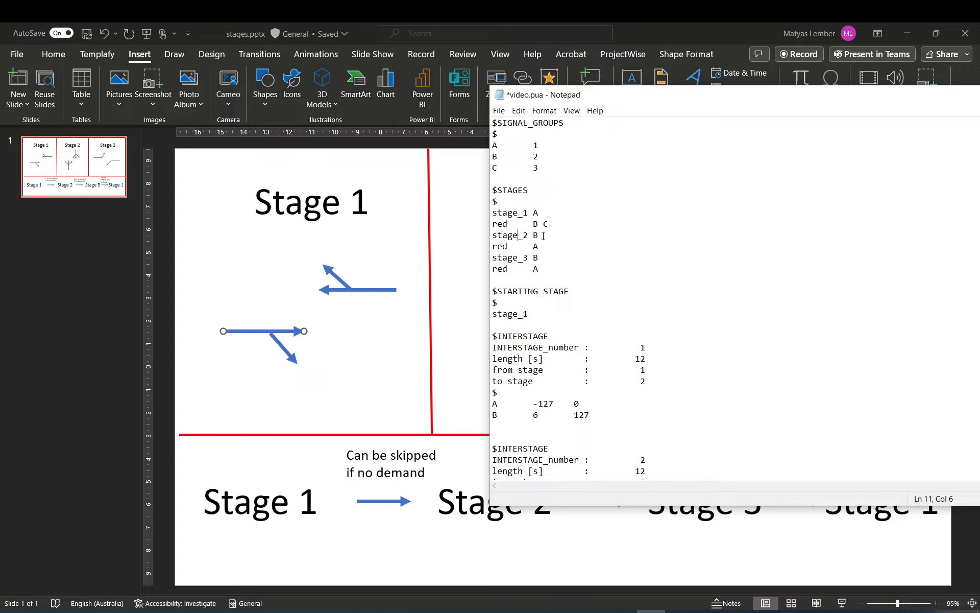
- Add signal group C to the red groups of stage_2
left_click(544, 235)
left_click(553, 248)
type("C")
- Assign signal group C to stage_3, add B to its red groups, and switch back to the PowerPoint stage slide
double_click(540, 258)
type("C")
left_click(554, 269)
type("B")
left_click(735, 43)
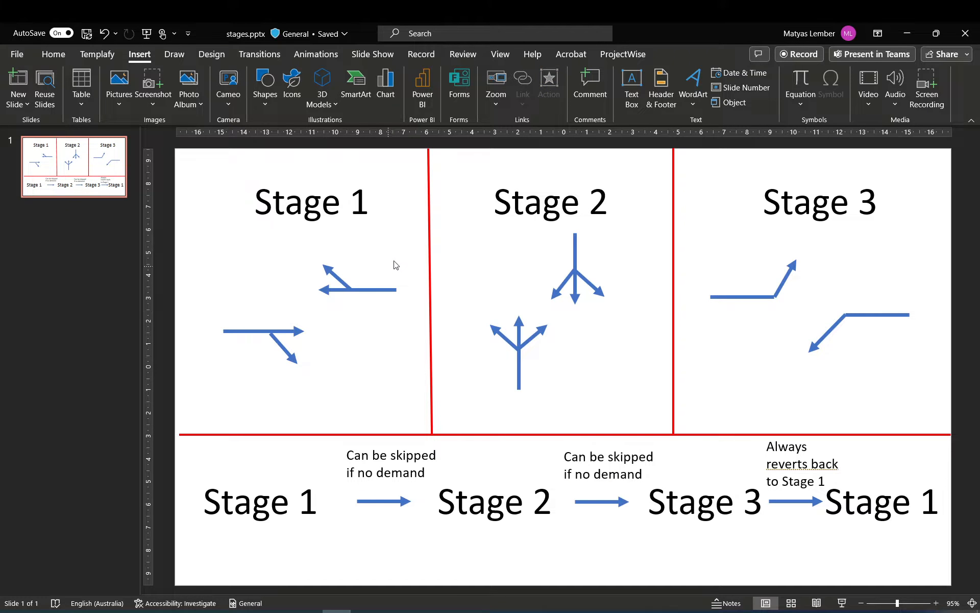
- Review the stage movements on the PowerPoint slide, then switch to Vissim to view the four-arm junction network
left_click(383, 200)
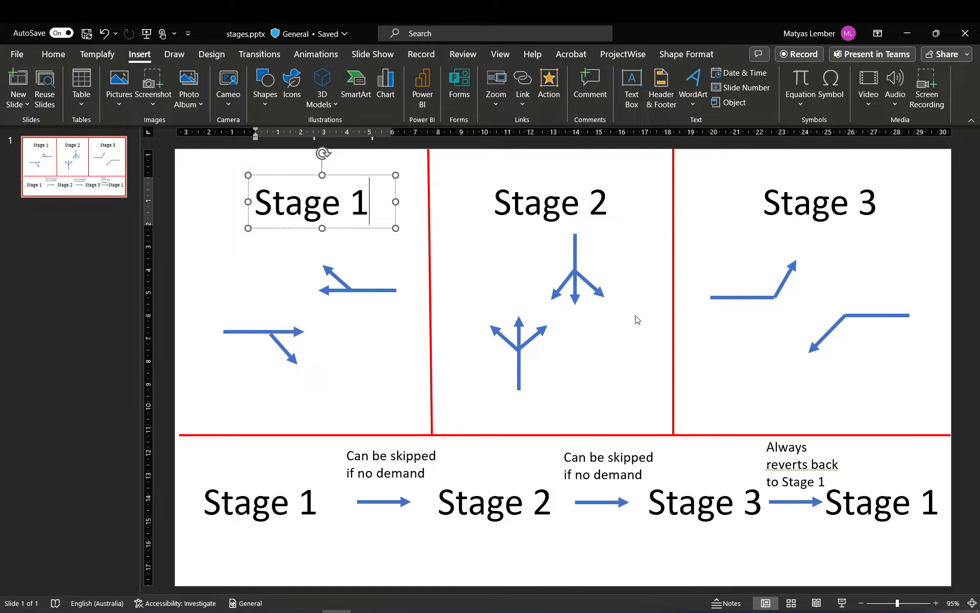
left_click(638, 284)
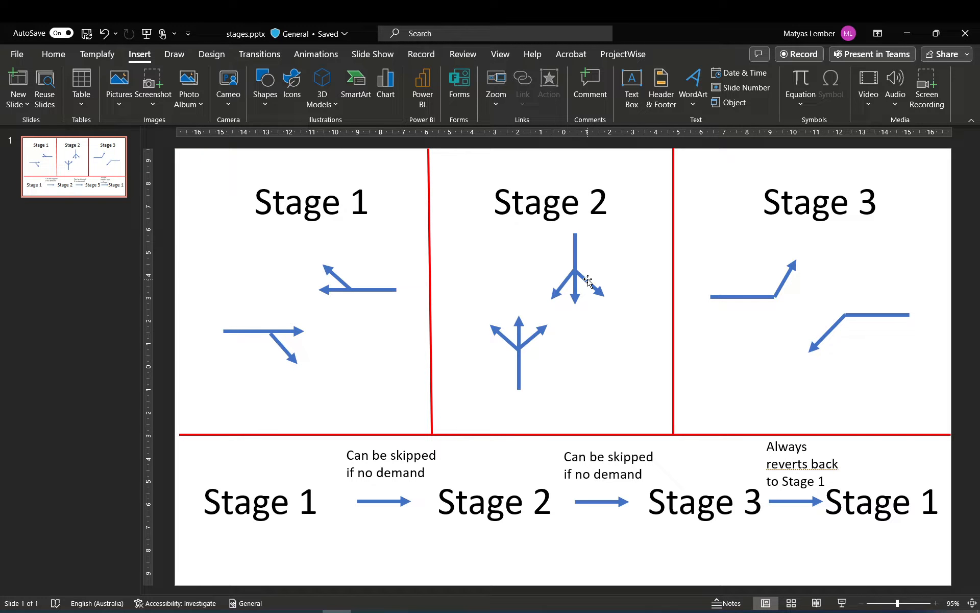
left_click(451, 611)
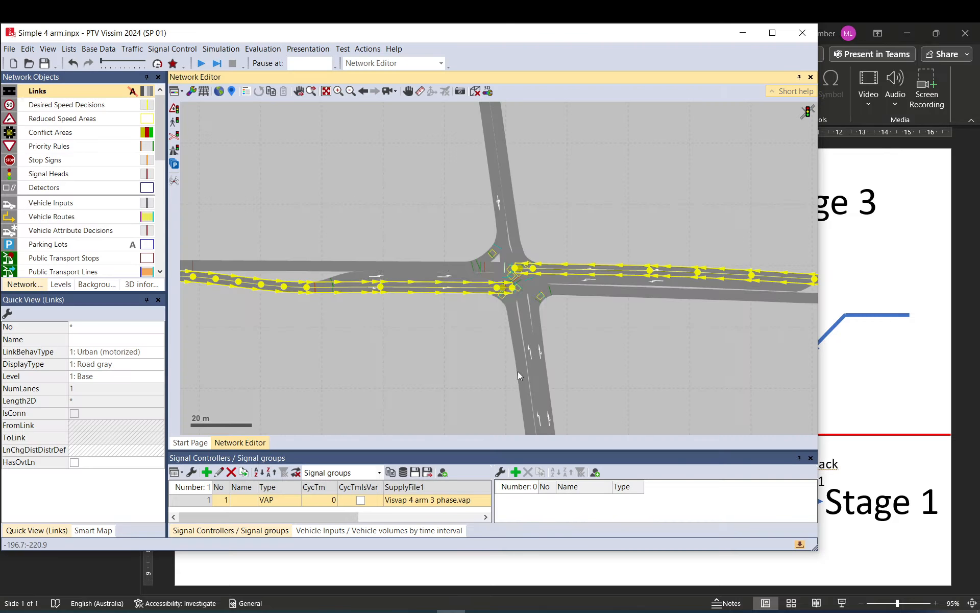
left_click(460, 219)
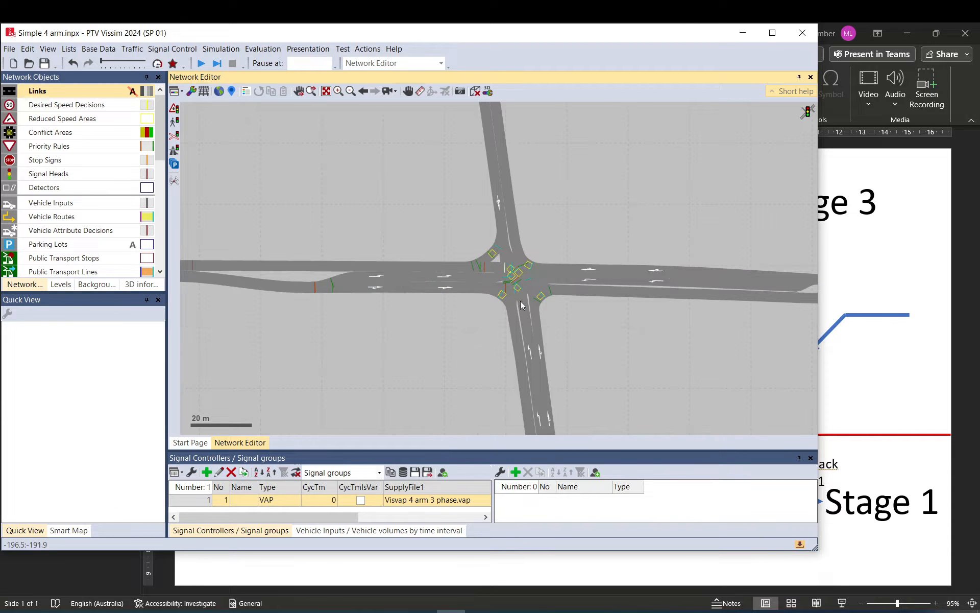
left_click(559, 277)
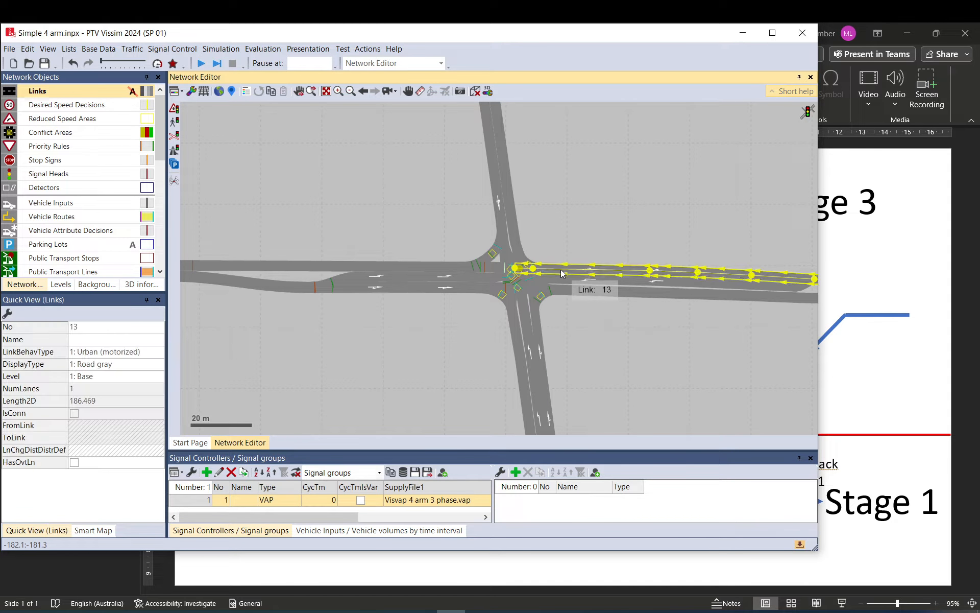
left_click_drag(560, 281, 679, 289)
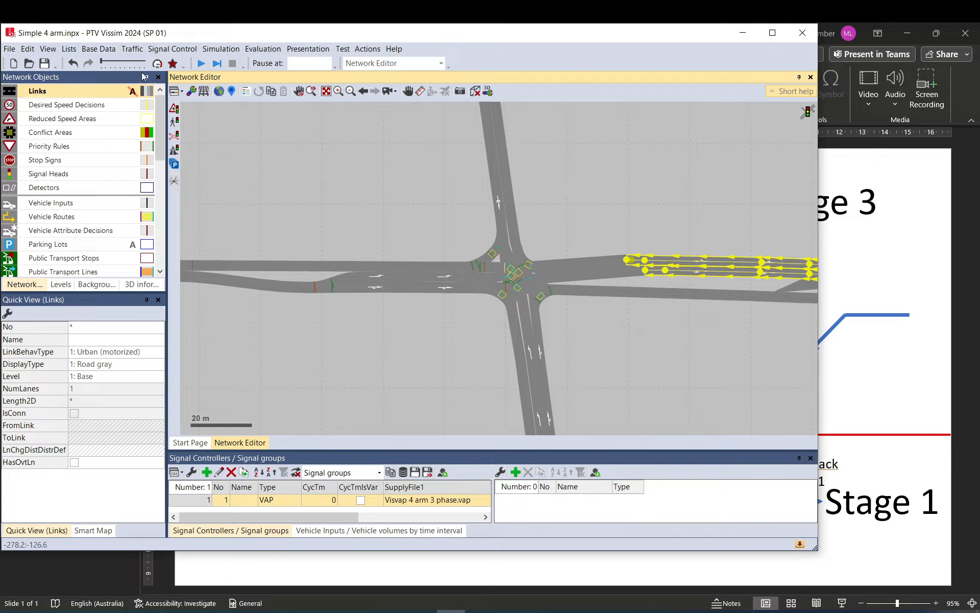
left_click(73, 63)
left_click(618, 229)
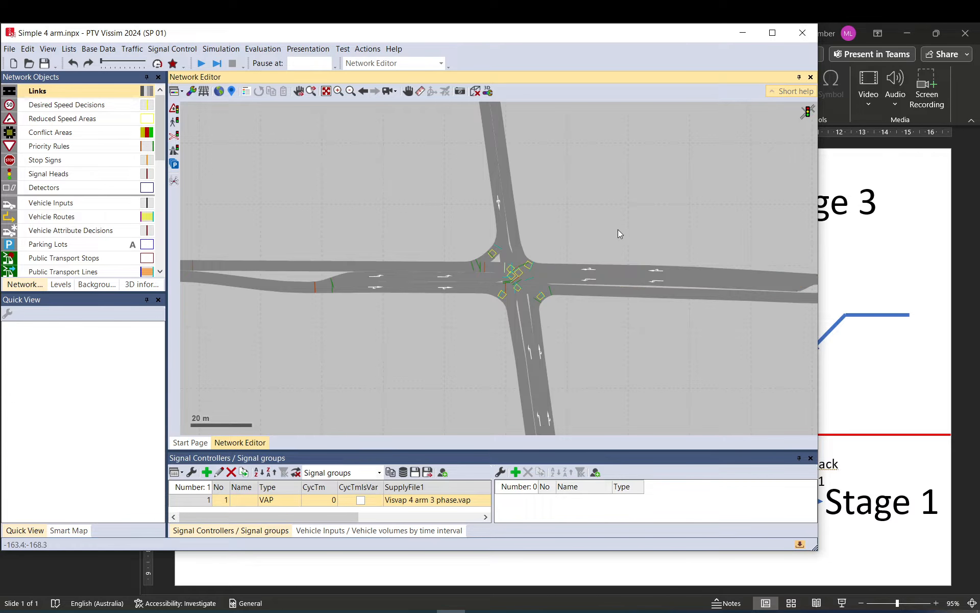
- Return to video.pua in Notepad and review the green and red groups of each stage and the starting stage
left_click(902, 205)
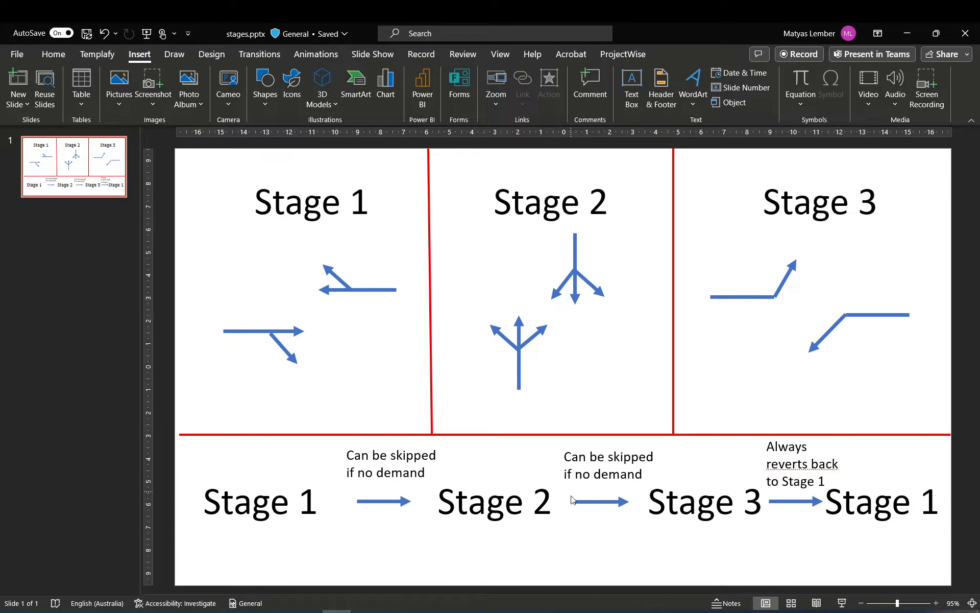
left_click(651, 612)
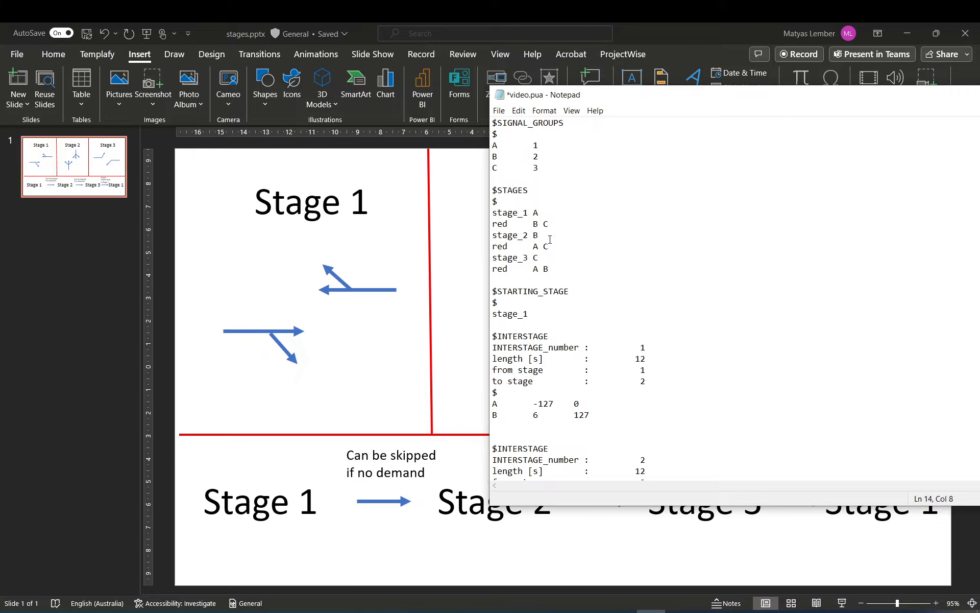
left_click_drag(549, 270, 493, 213)
left_click(549, 214)
left_click_drag(557, 226, 534, 247)
left_click(545, 270)
left_click_drag(503, 300, 493, 292)
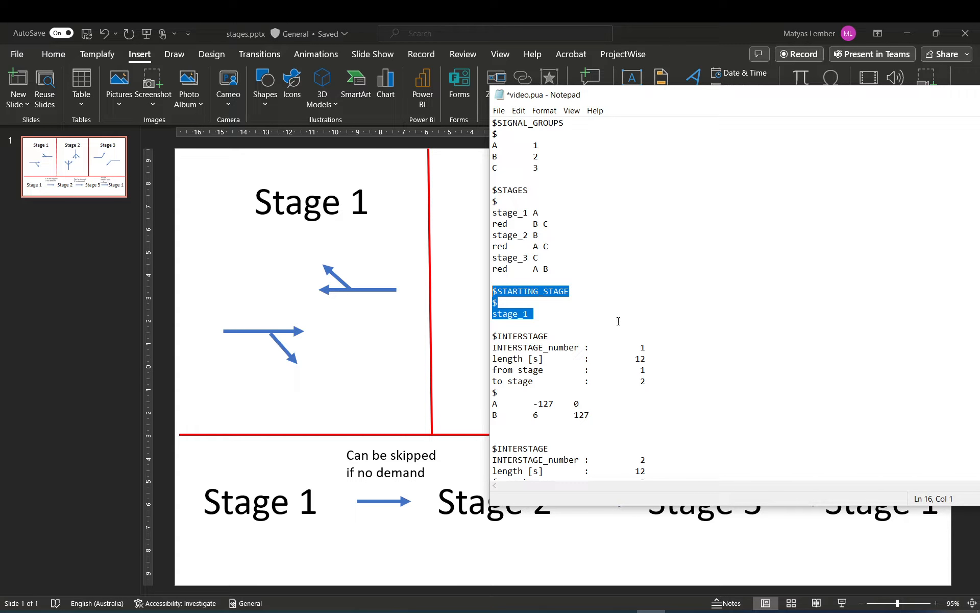
left_click(570, 330)
- Examine the first $INTERSTAGE block, covering the change from stage 1 to stage 2
scroll(584, 347, "down", 3)
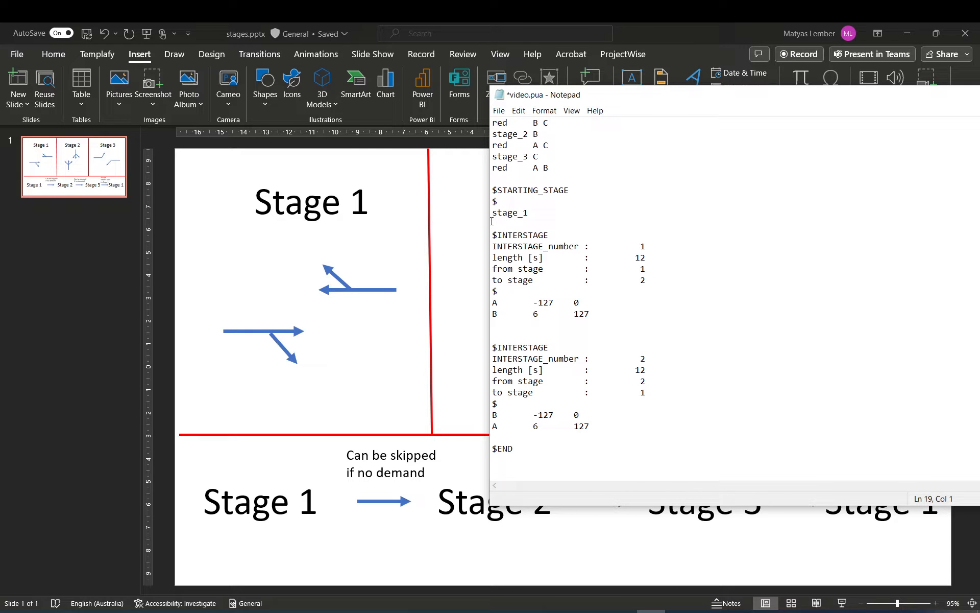
left_click_drag(492, 237, 626, 312)
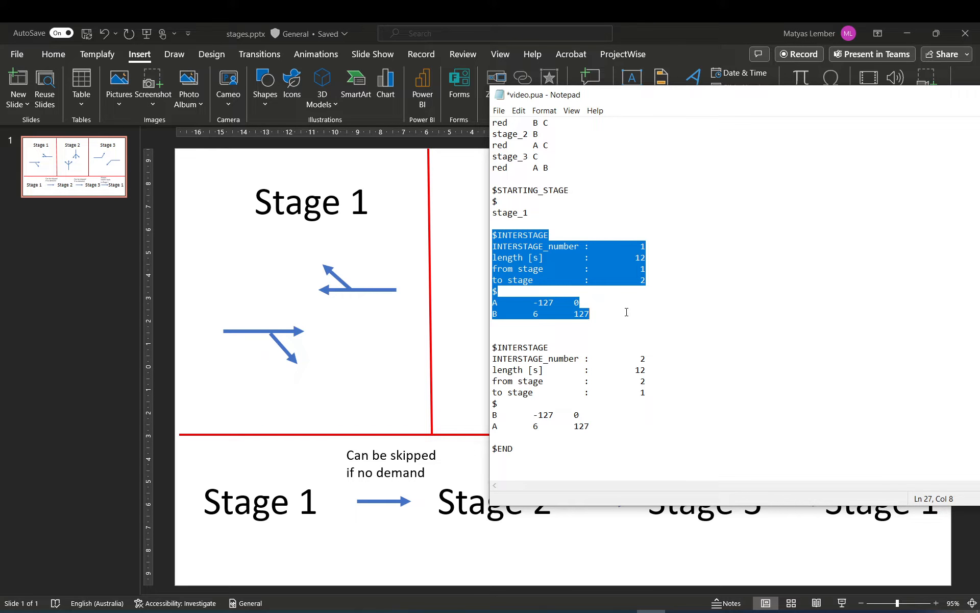
left_click_drag(612, 315, 495, 236)
left_click_drag(648, 315, 491, 225)
left_click(541, 314)
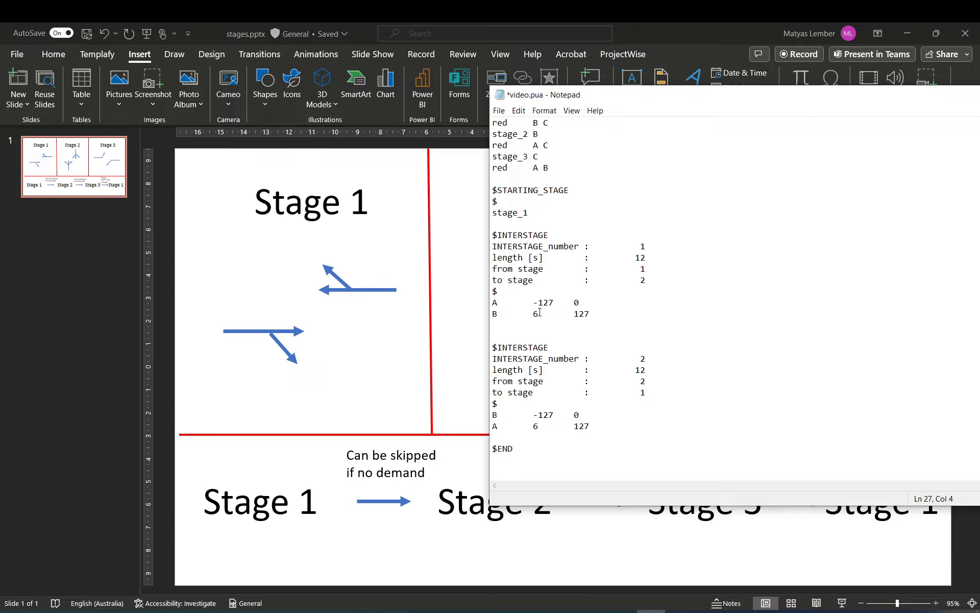
- Compare signal group B's green start time with the interstage length in the first interstage block
left_click_drag(539, 313, 534, 313)
left_click_drag(600, 312, 497, 246)
left_click_drag(647, 258, 636, 257)
double_click(536, 313)
double_click(644, 257)
mouse_move(493, 235)
left_mouse_down()
mouse_move(644, 291)
mouse_move(653, 314)
mouse_move(493, 235)
left_mouse_up()
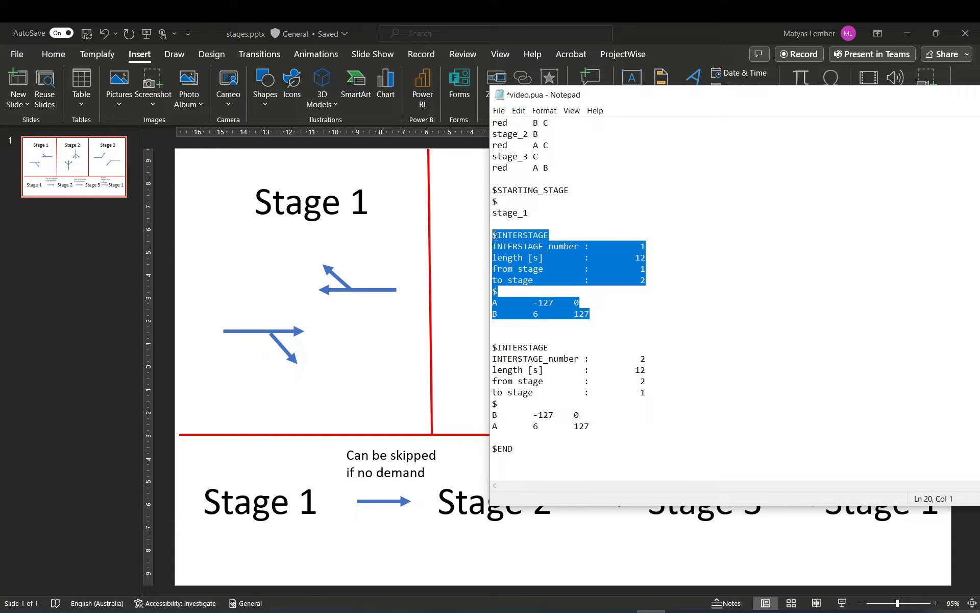
left_click_drag(543, 317, 533, 313)
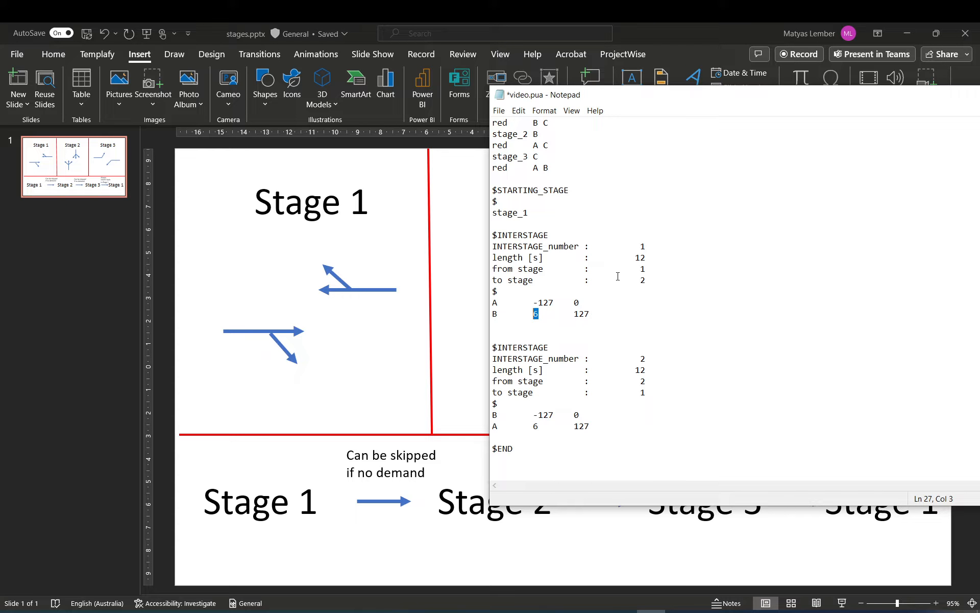
left_click_drag(648, 258, 631, 258)
left_click(646, 257)
left_click_drag(634, 257, 646, 257)
left_click(535, 315)
key("shift+Left")
left_click_drag(648, 258, 637, 253)
left_click(649, 258)
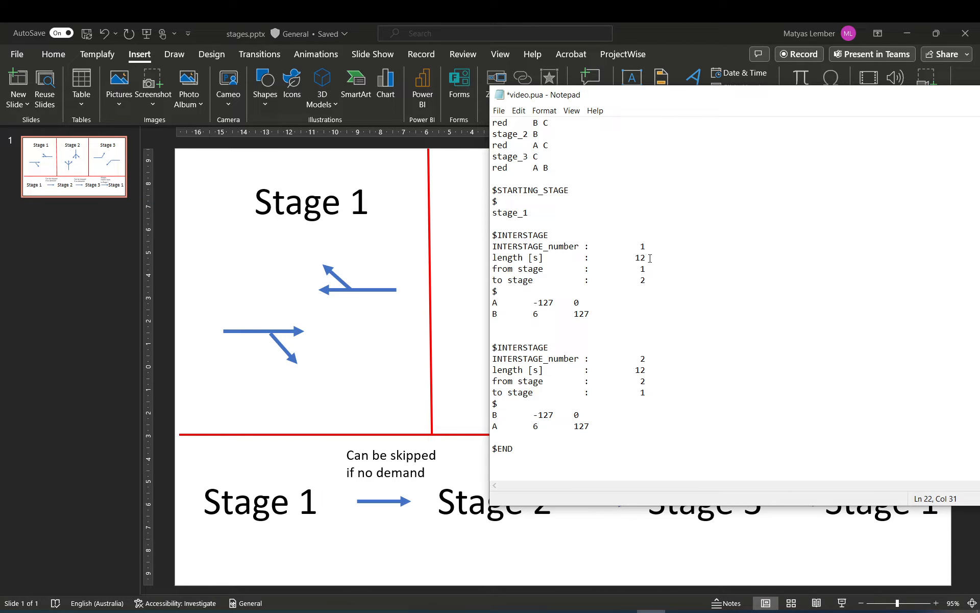
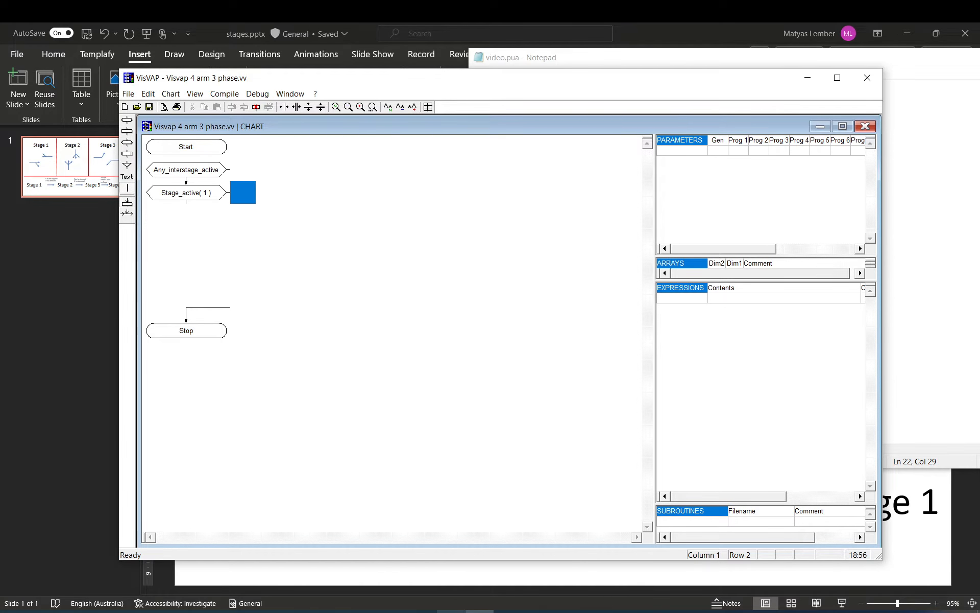
- Switch to Vissim and inspect the two main-road approach links, 19 and 13, before clearing the selection
key("alt+Tab")
left_click(420, 289)
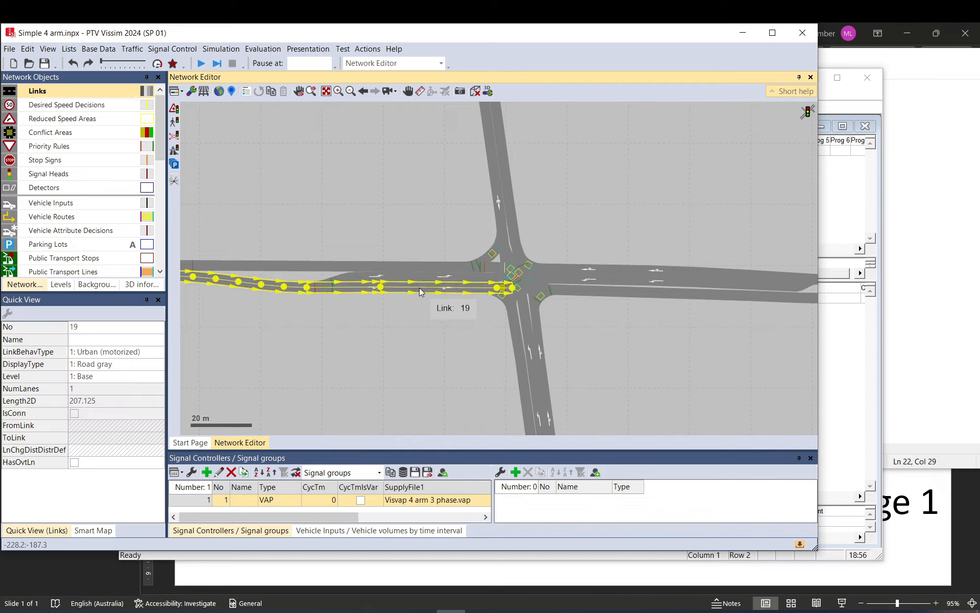
left_click(607, 271, "ctrl")
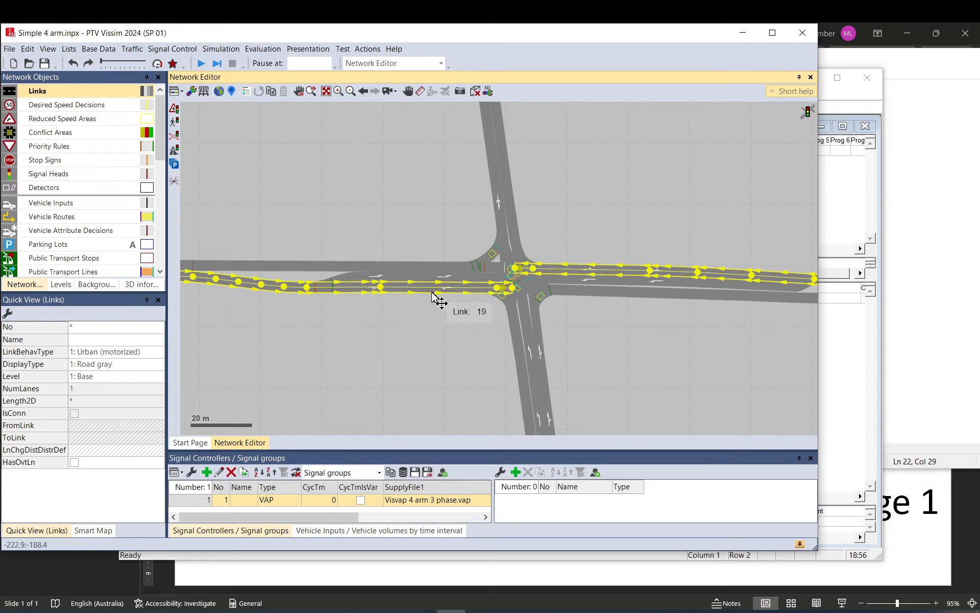
left_click_drag(456, 326, 400, 326)
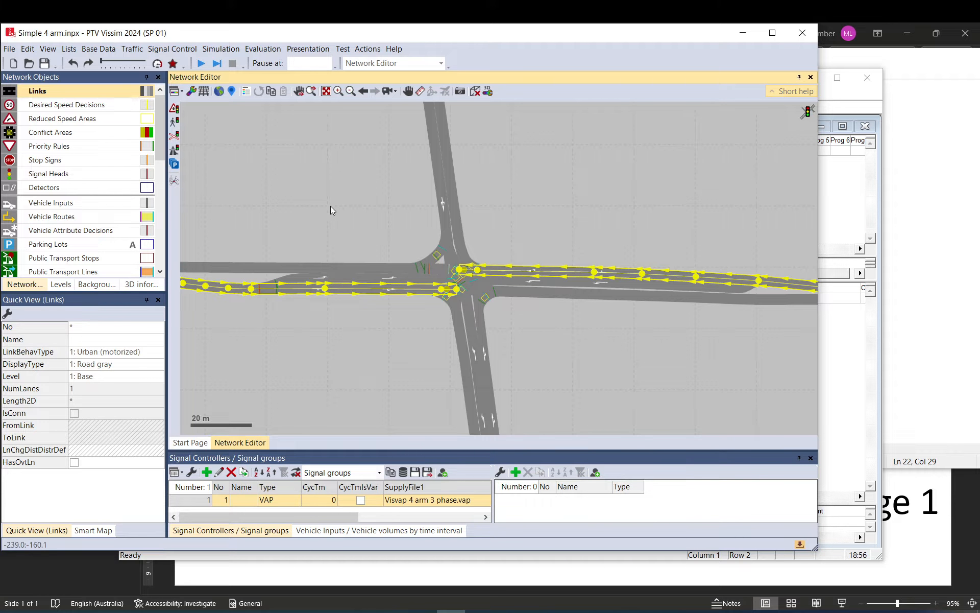
left_click(330, 208)
- Place a detector with port number 1 on lane 1 of link 19, adjusted to about 4 m long at about 170.8 m
left_click(131, 188)
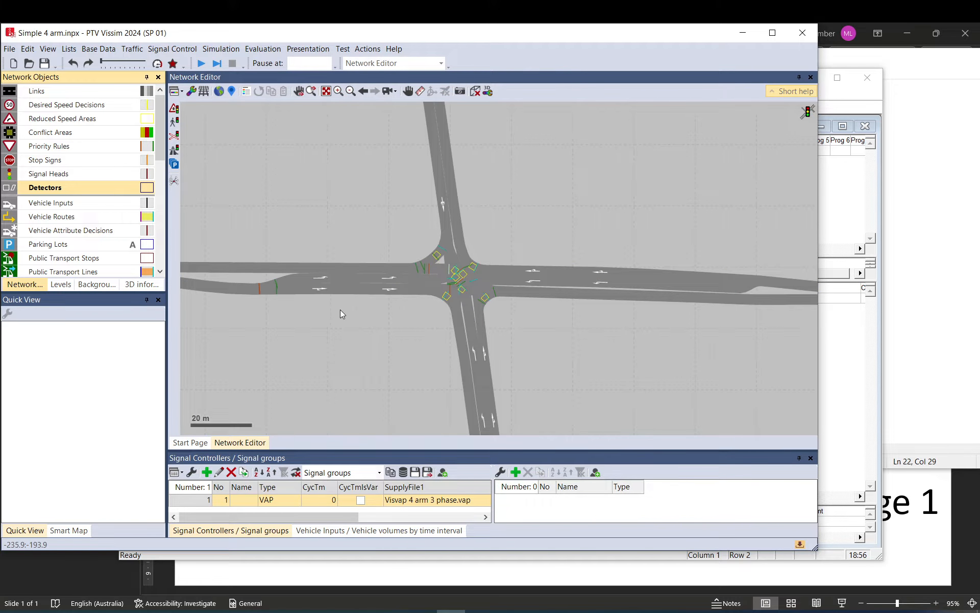
scroll(319, 300, "up", 1)
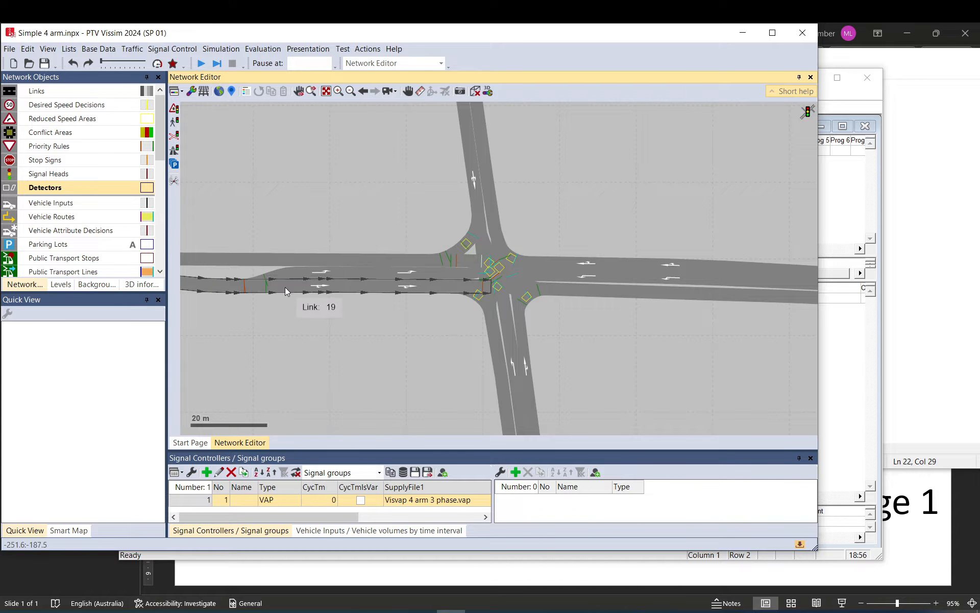
left_click_drag(294, 286, 313, 289)
left_click(876, 466)
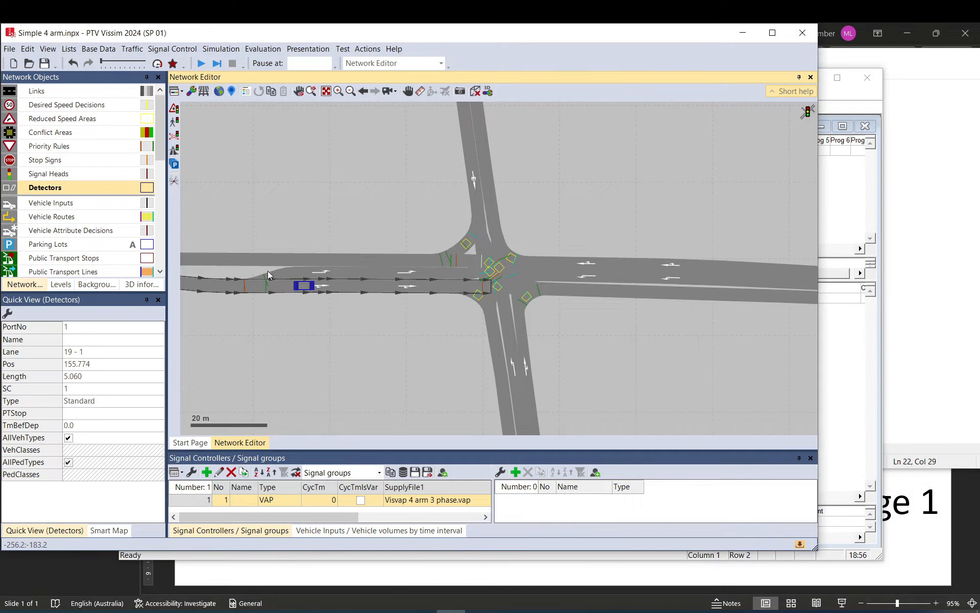
left_click_drag(302, 285, 349, 293)
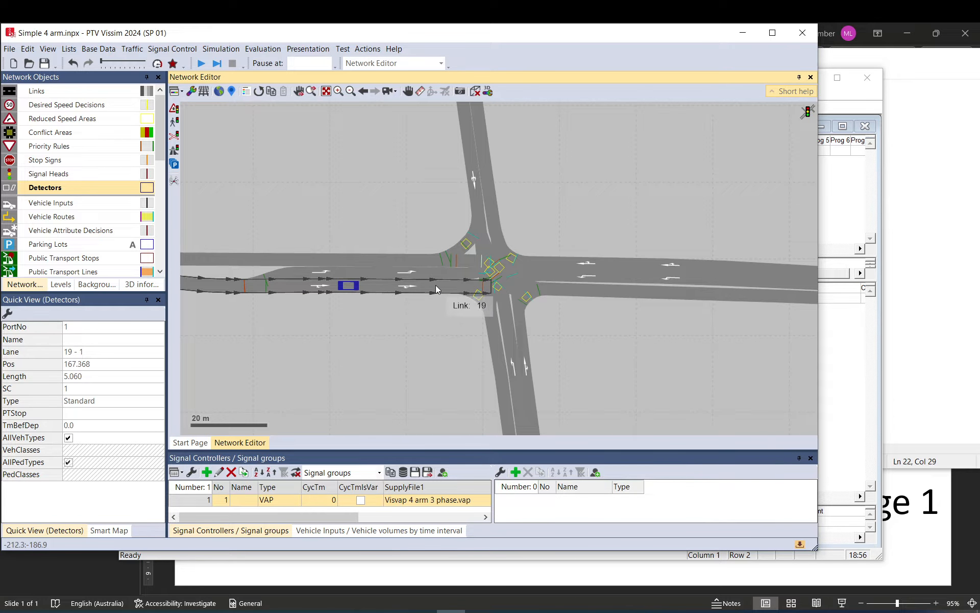
left_click_drag(350, 289, 369, 289)
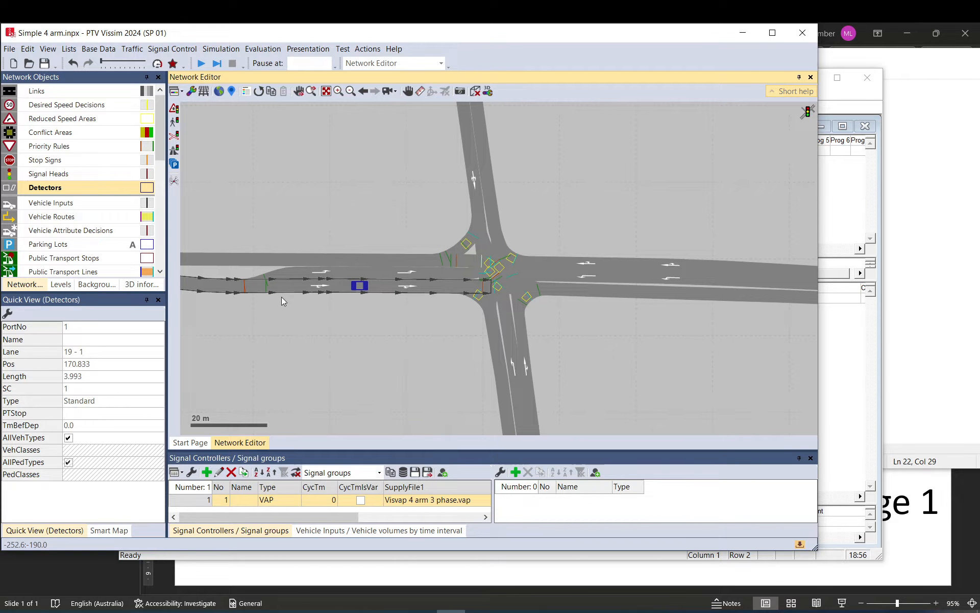
- Open the settings of the detector on link 19 and review its signal controller and type options
left_click_drag(281, 297, 490, 273)
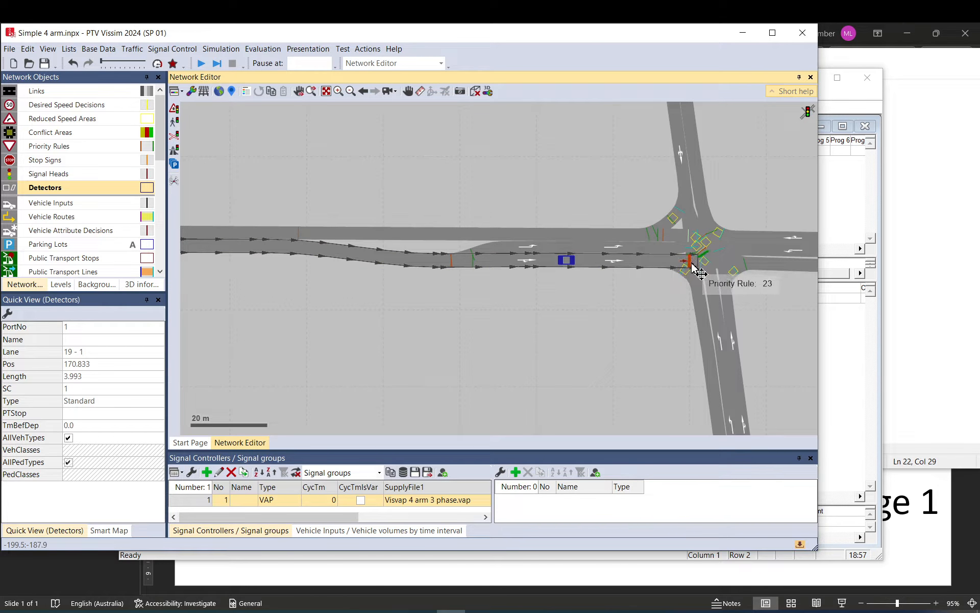
left_click_drag(690, 263, 623, 272)
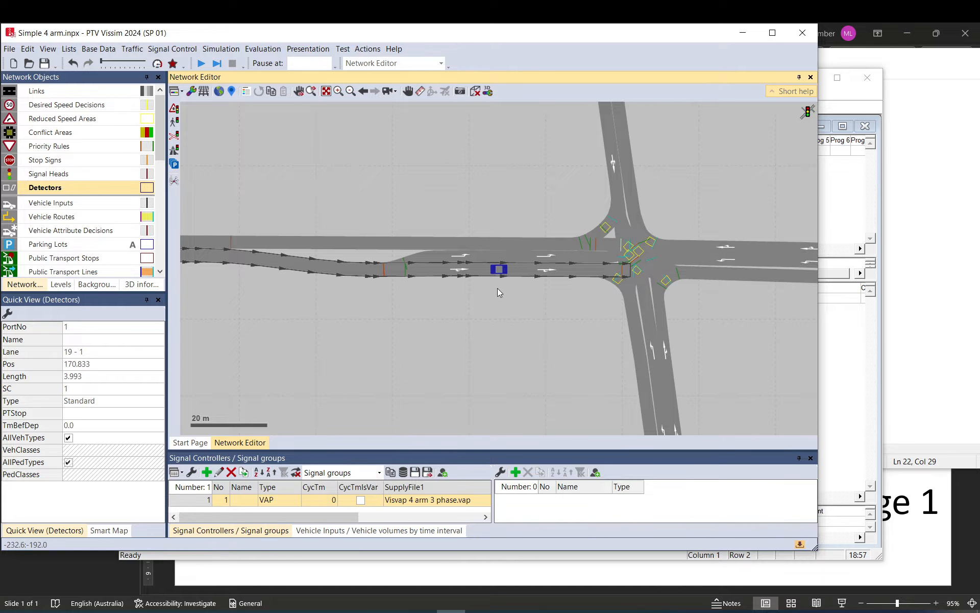
left_click_drag(577, 298, 410, 305)
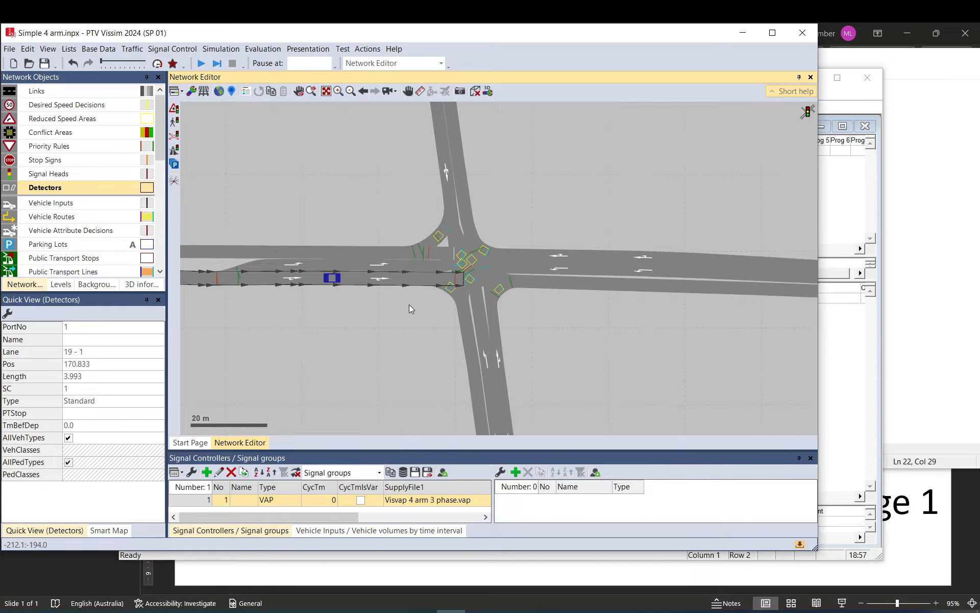
double_click(332, 279)
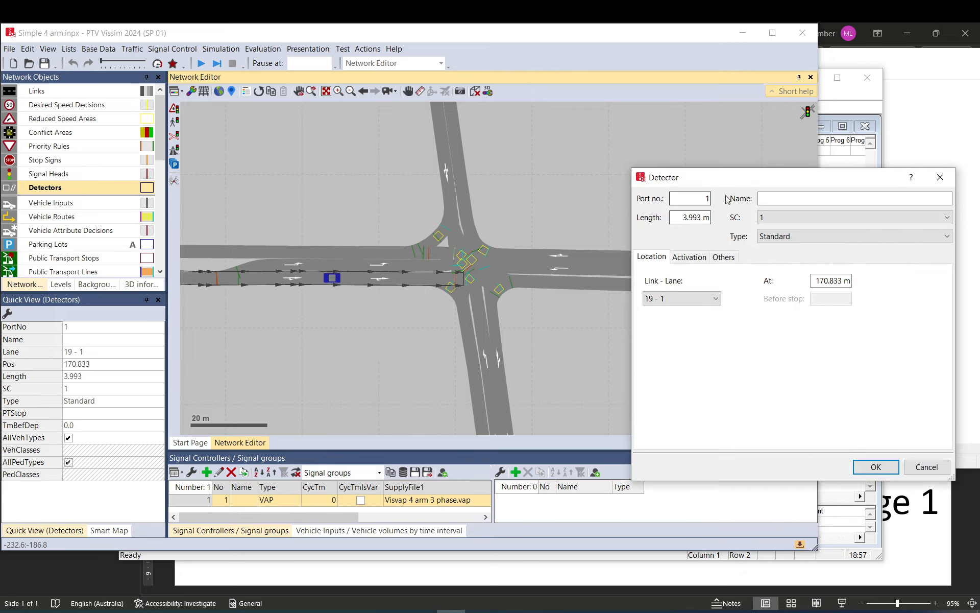
left_click(791, 222)
left_click(780, 241)
left_click(876, 466)
- Place a Standard detector with port number 2 on lane 1 of link 13, adjusted to about 3.85 m long at about 129 m
left_click_drag(657, 259, 614, 259)
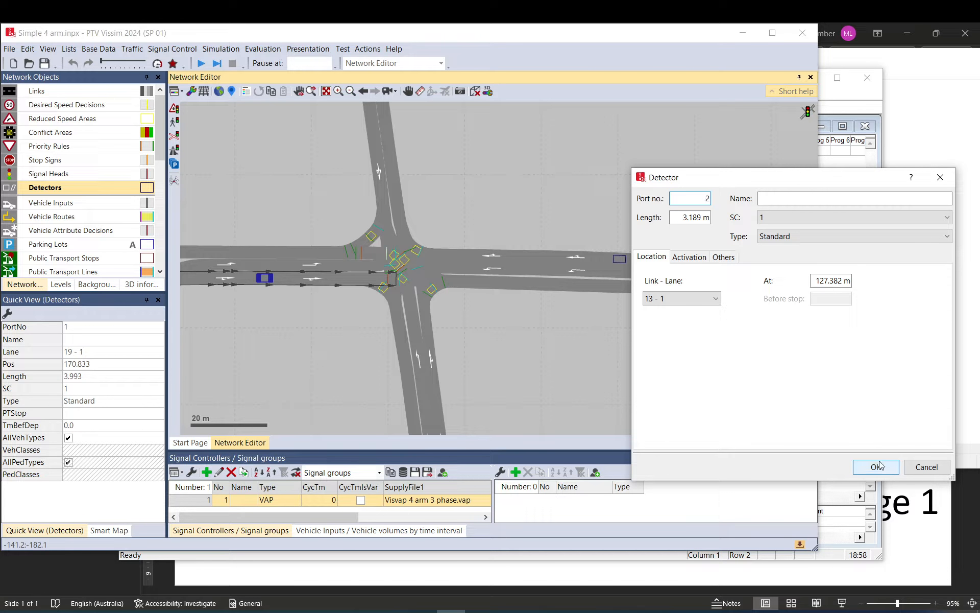
left_click(690, 257)
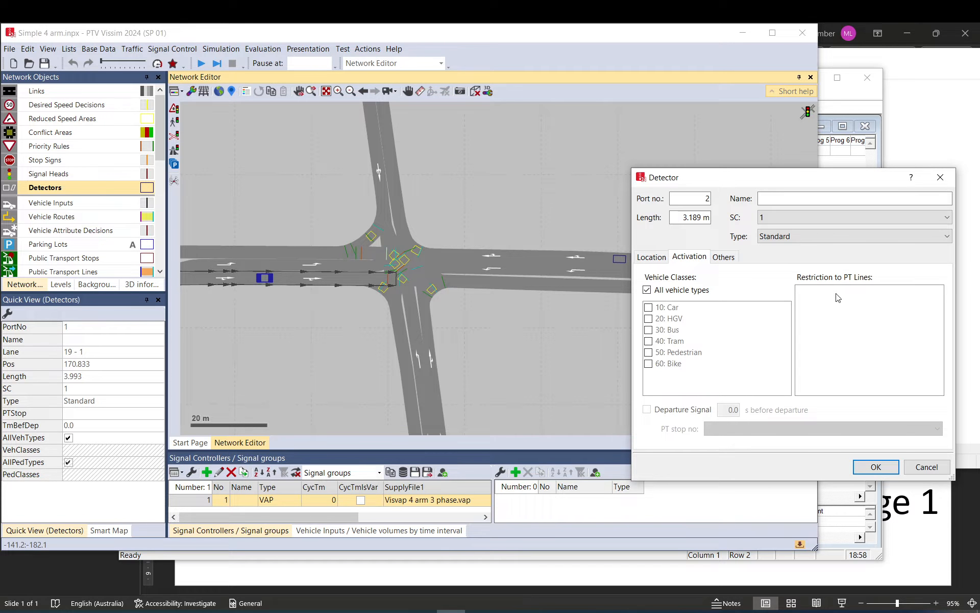
left_click(729, 259)
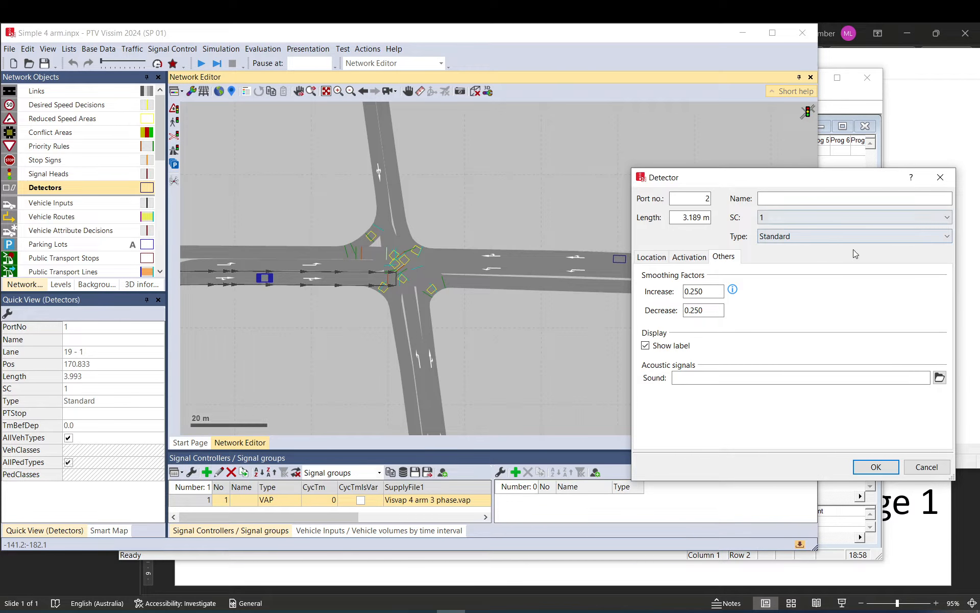
left_click(785, 240)
left_click(779, 247)
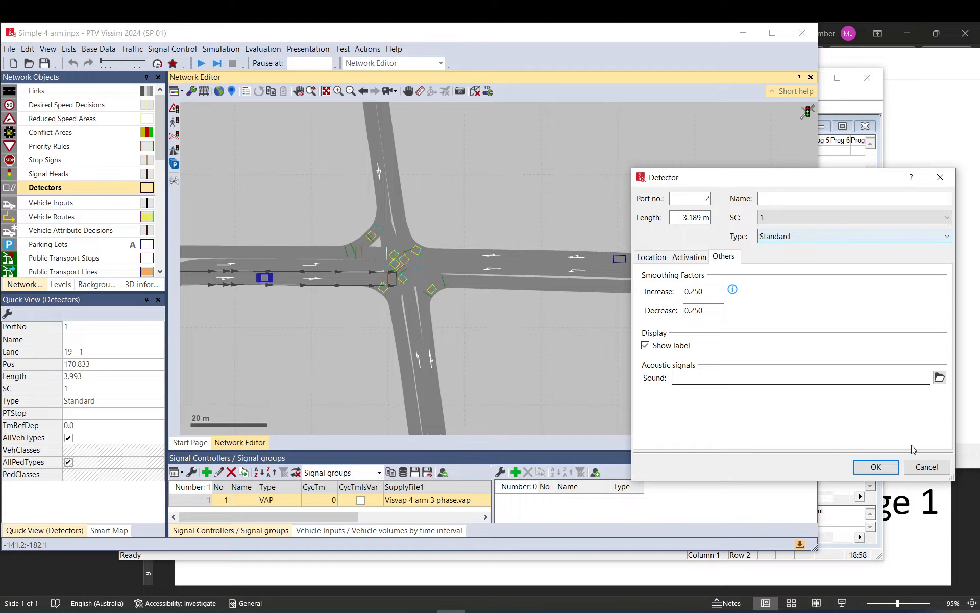
left_click(876, 467)
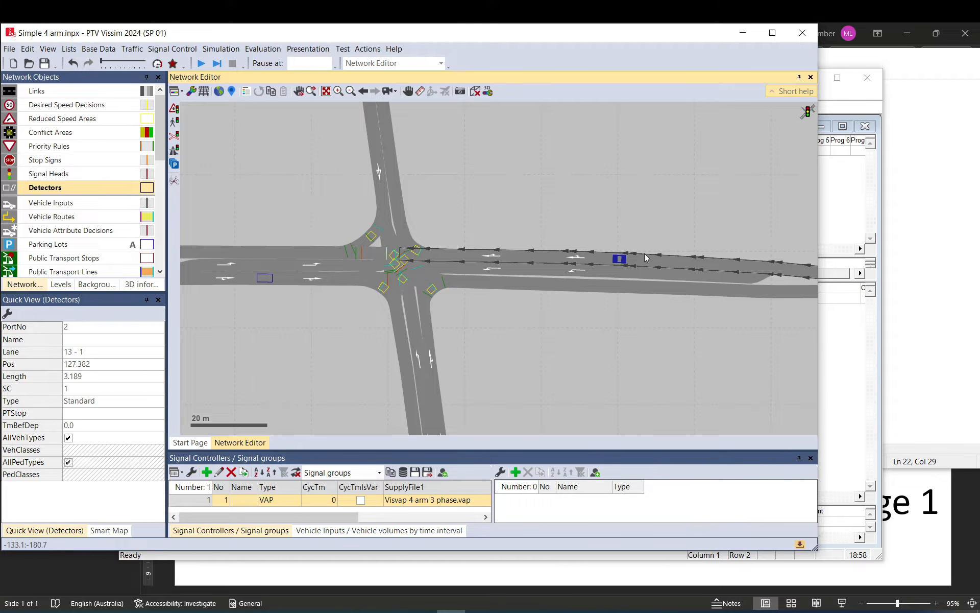
left_click_drag(612, 260, 610, 259)
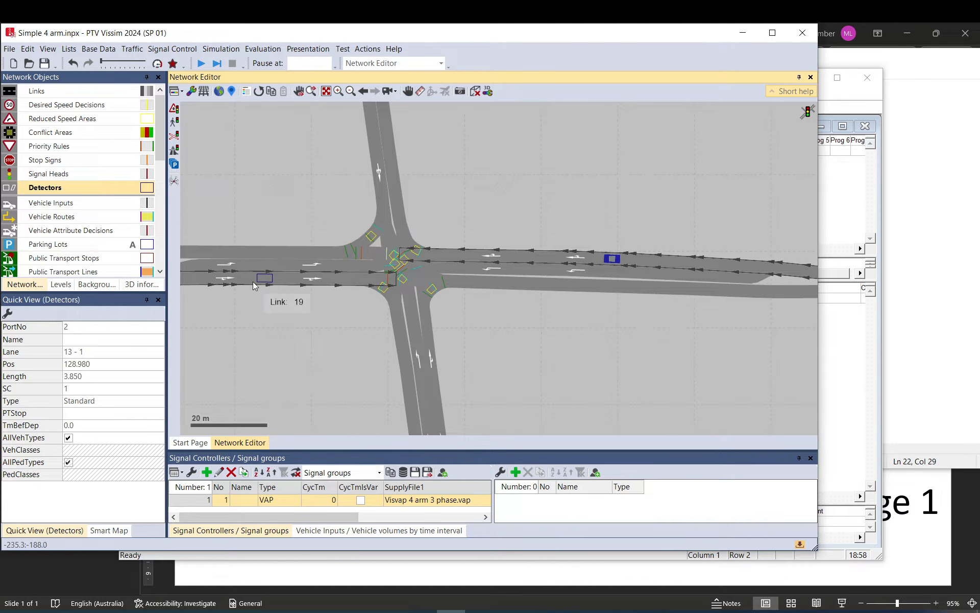
- Shorten the link 19 detector to about 2.67 m and the link 13 detector to about 2.54 m
left_click_drag(258, 278, 261, 278)
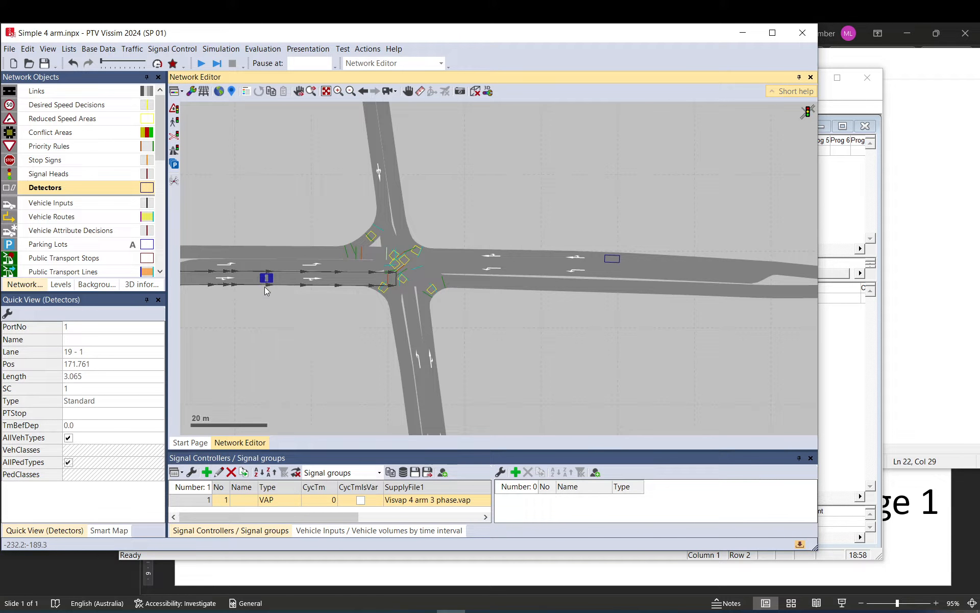
left_click_drag(613, 260, 614, 260)
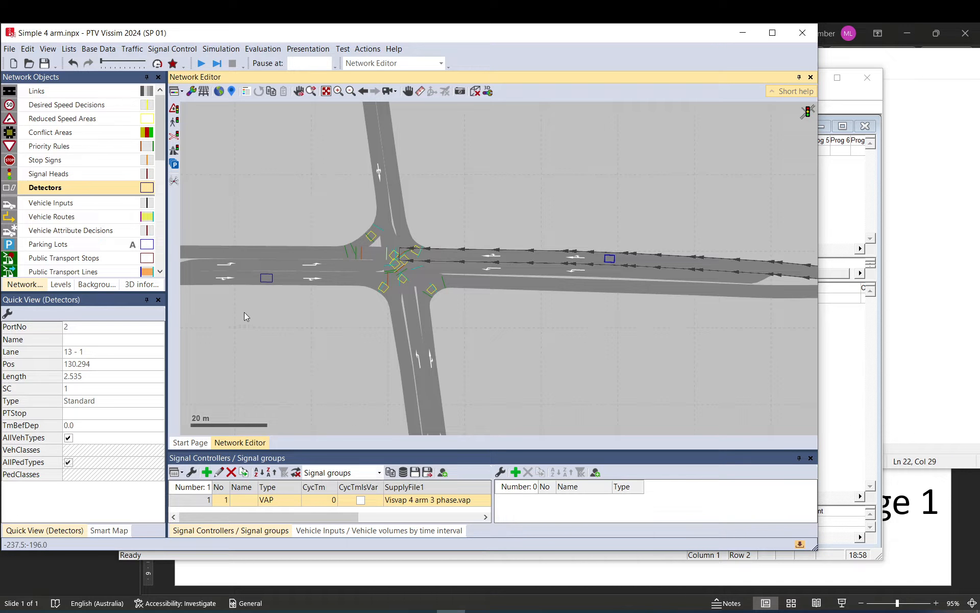
left_click(262, 277)
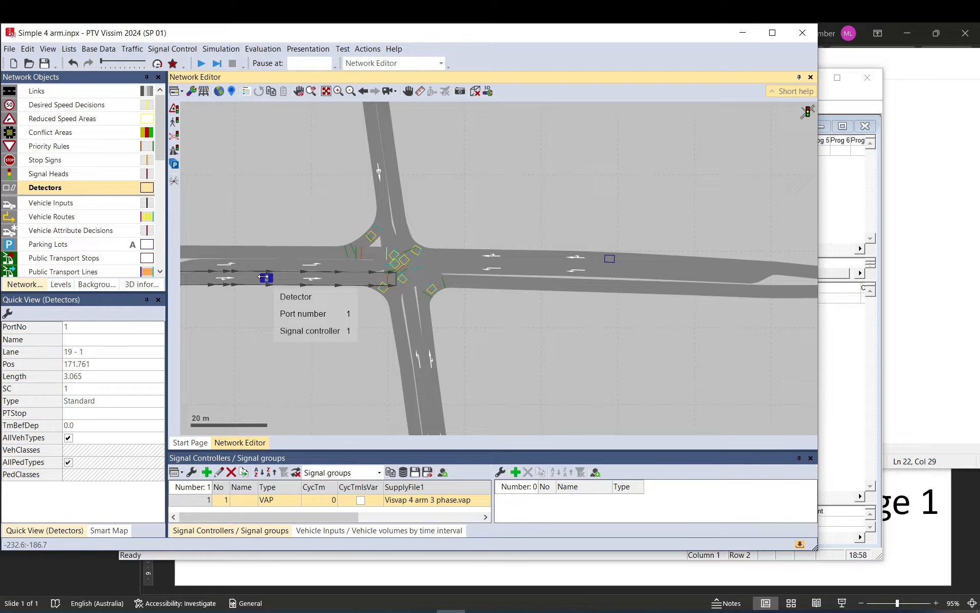
left_click_drag(262, 277, 263, 277)
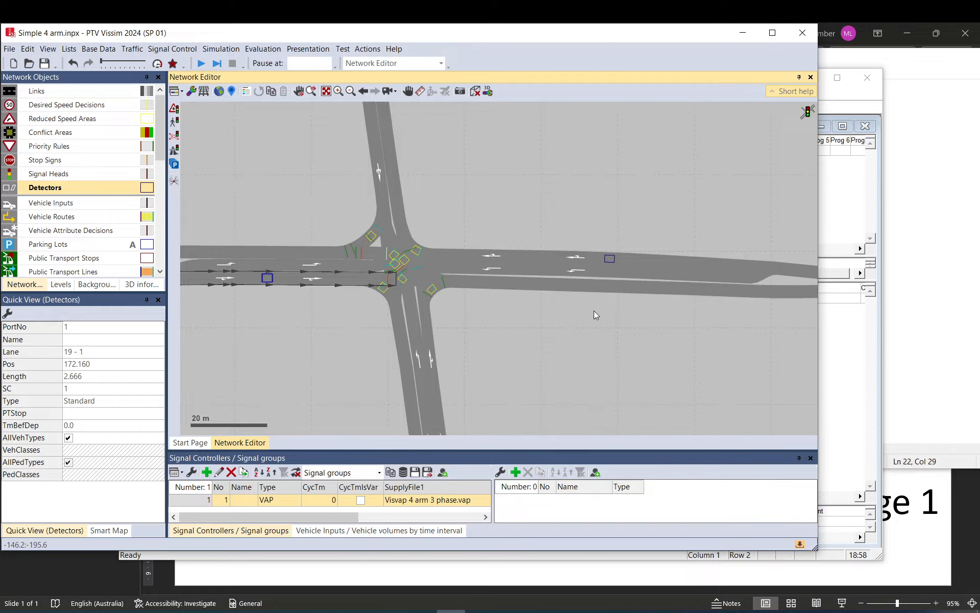
- Move both detectors closer to the junction, to about 150.1 m on link 13 and about 176.3 m on link 19, measuring along link 13
left_click_drag(612, 264, 595, 263)
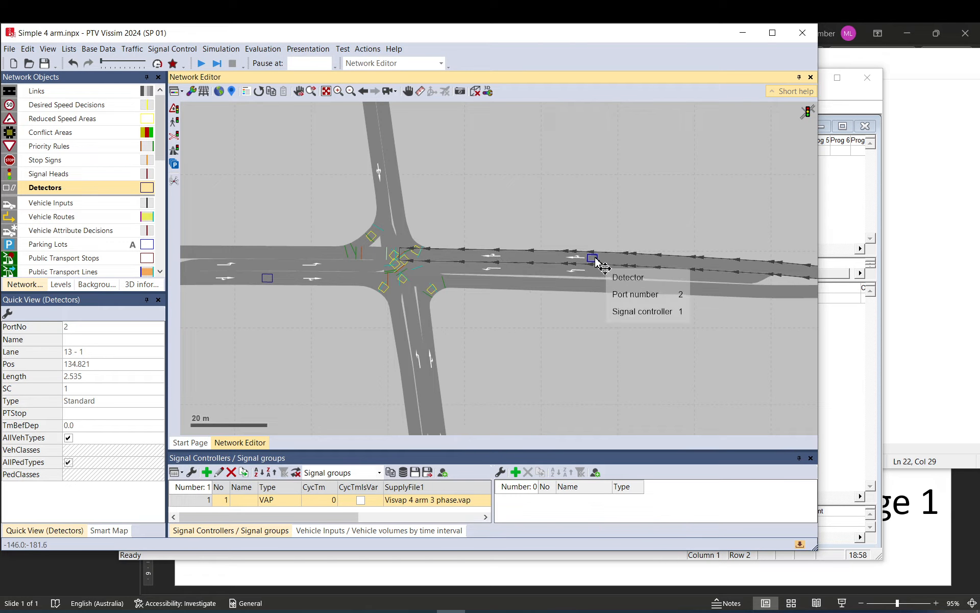
left_click_drag(594, 258, 577, 257)
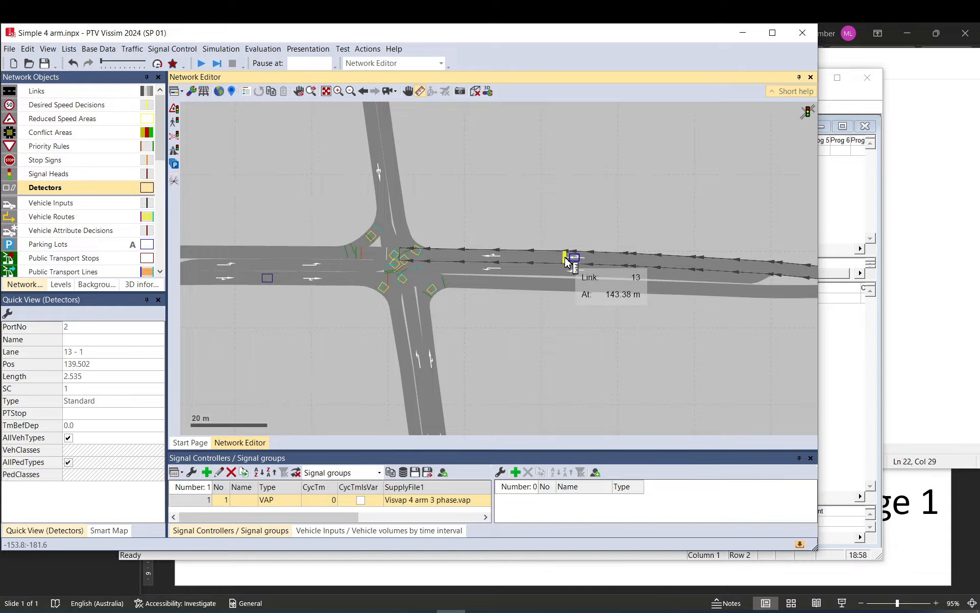
left_click_drag(564, 256, 459, 261)
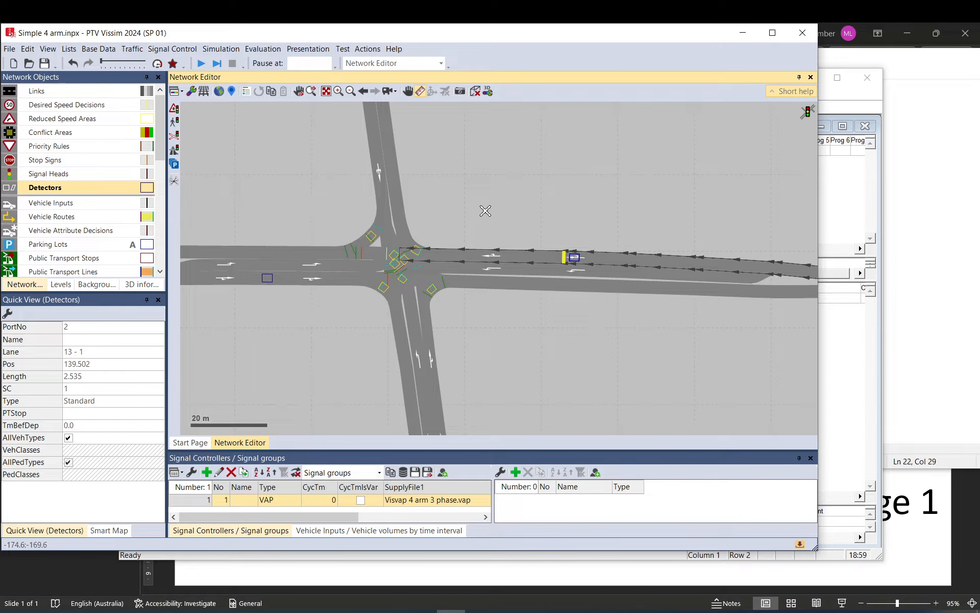
left_click(485, 209)
left_click_drag(577, 260, 562, 261)
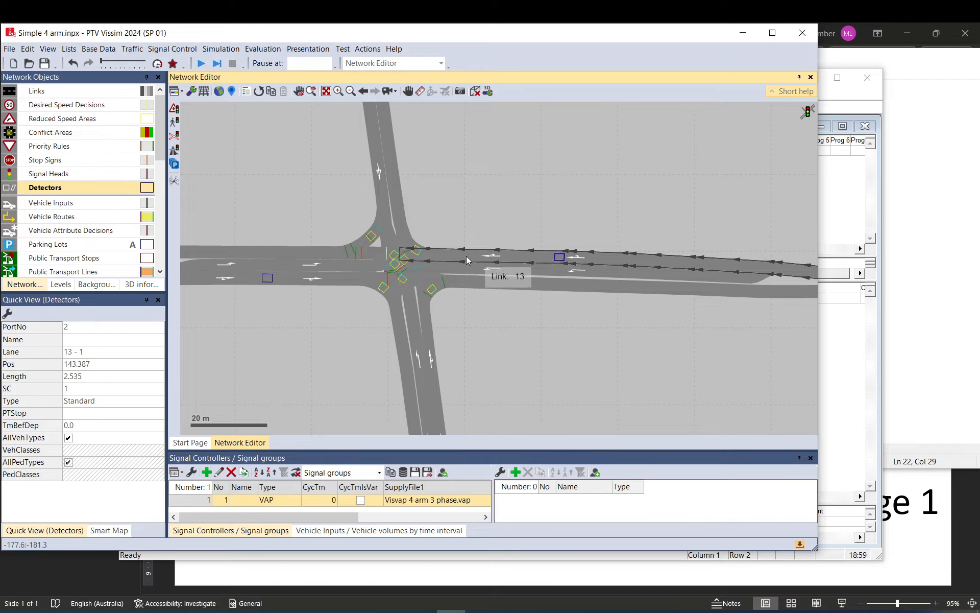
left_click_drag(559, 259, 546, 258)
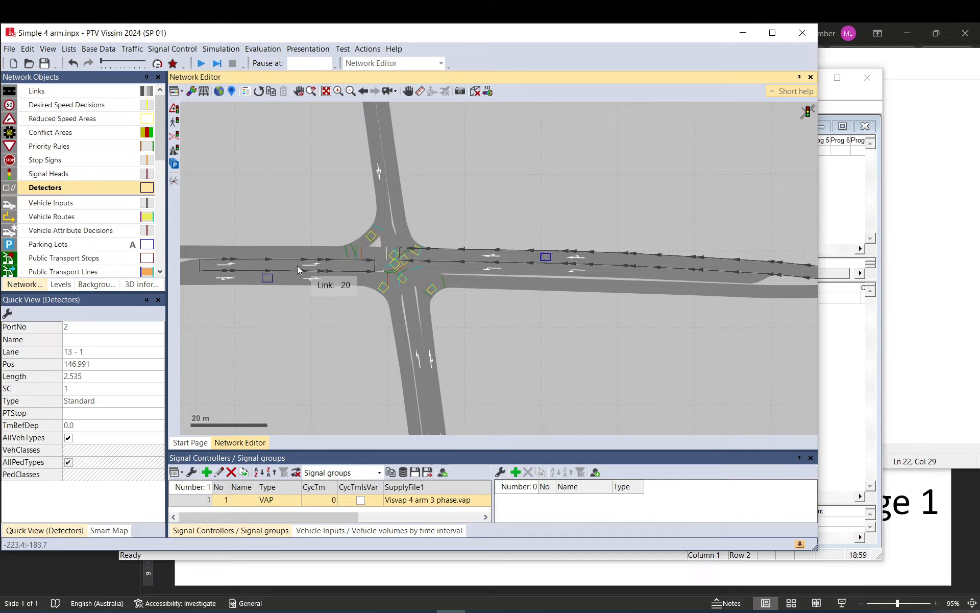
left_click_drag(268, 278, 284, 279)
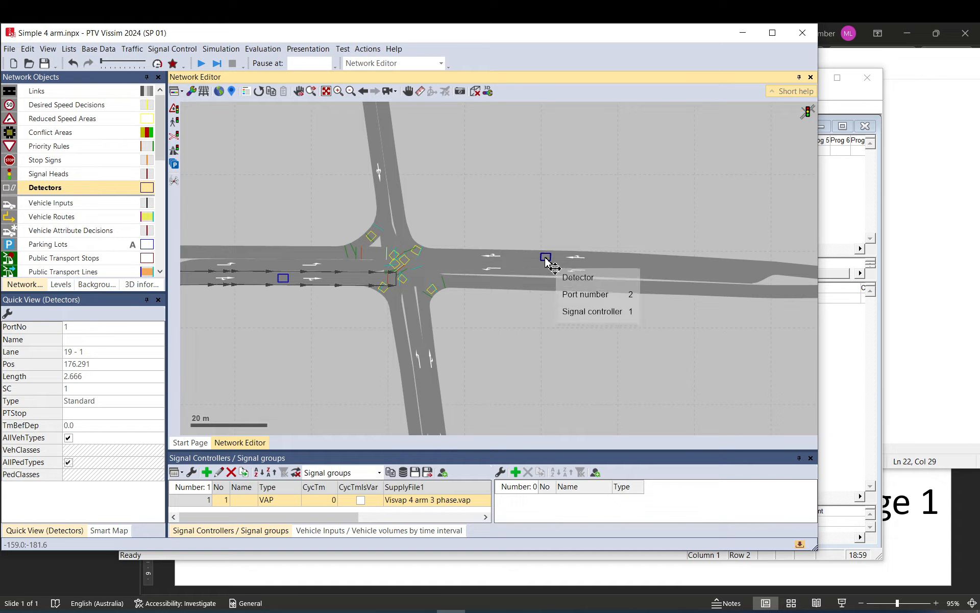
left_click_drag(546, 257, 534, 257)
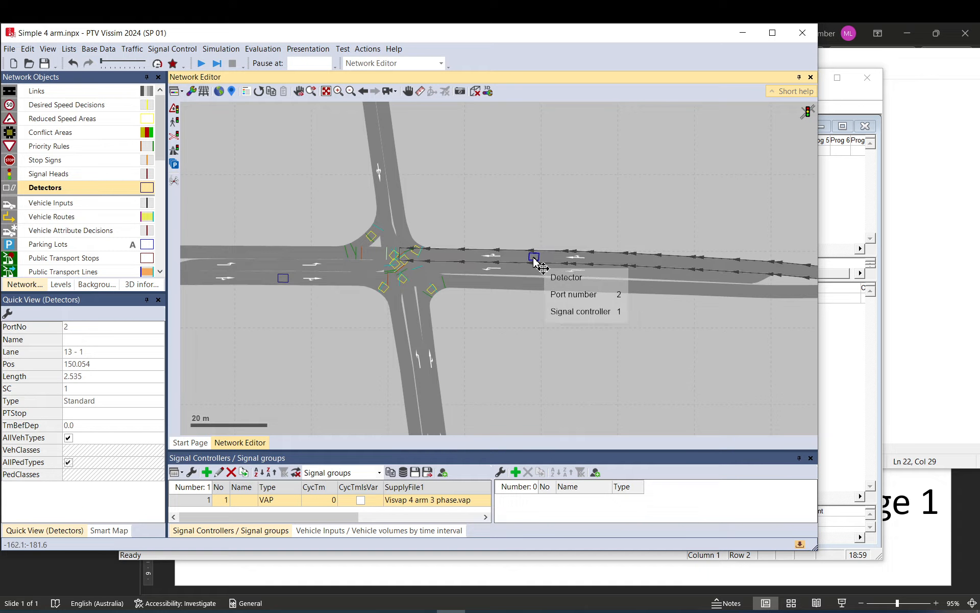
- Switch to VisVAP and add an empty condition block directly beside Stage_active( 1 ) in the flow chart
left_click(862, 200)
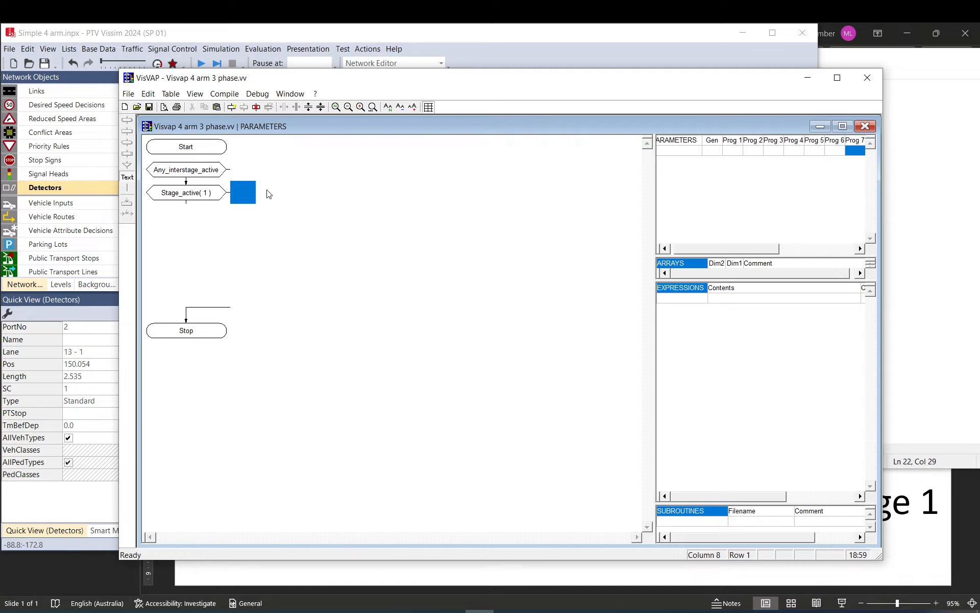
left_click(271, 231)
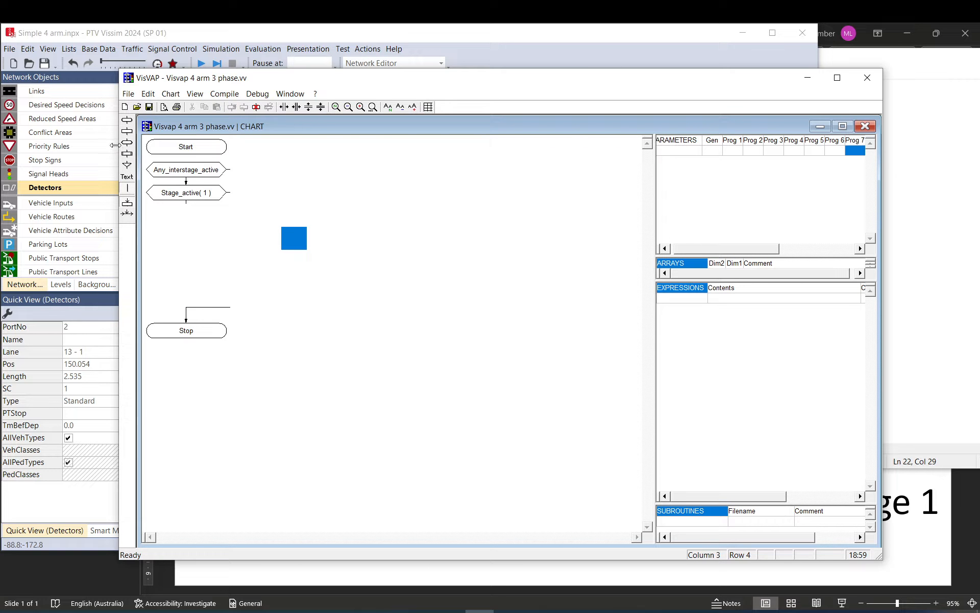
left_click(254, 193)
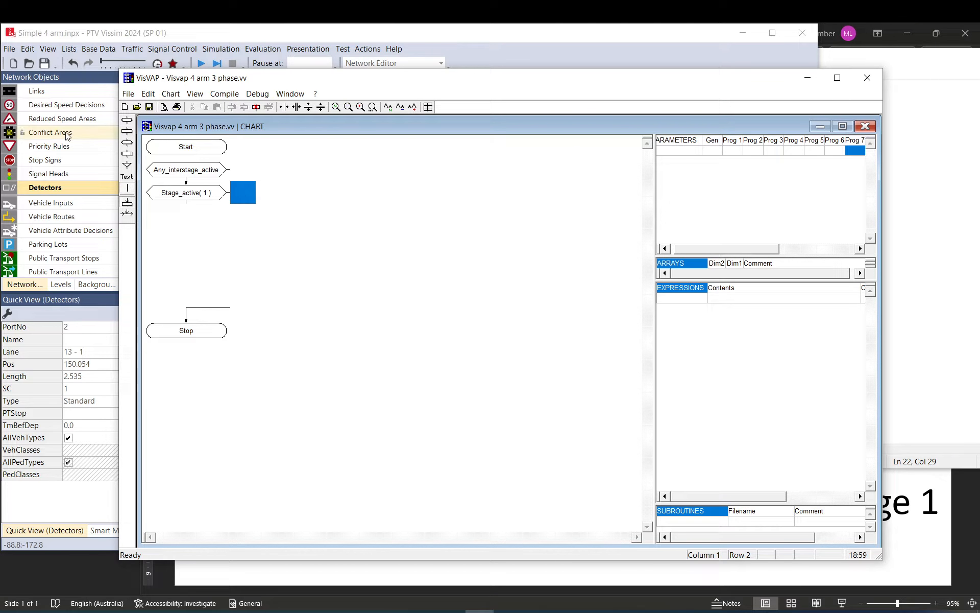
left_click(242, 199)
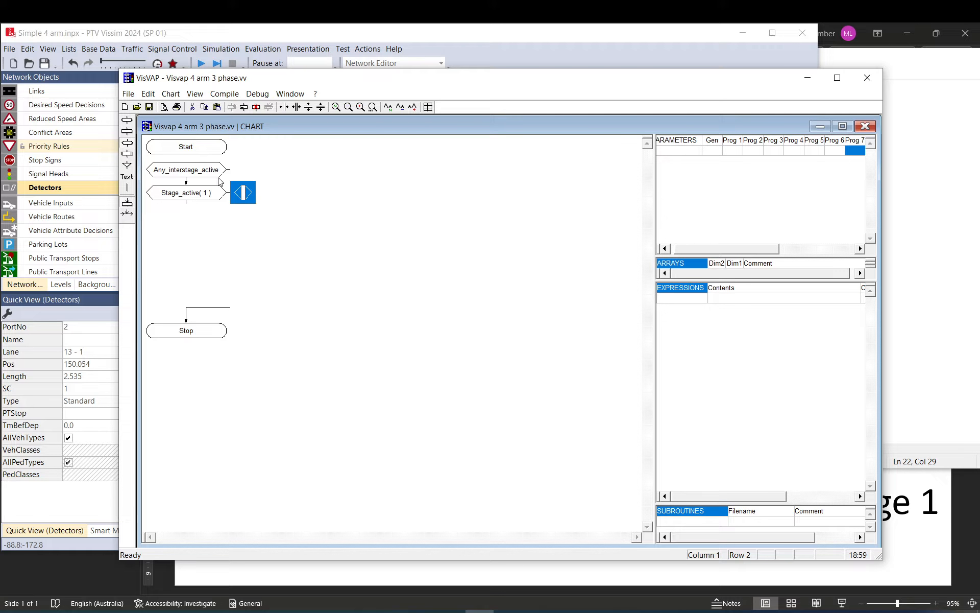
- Fill the new condition with Headway( 1 )>gap using the Headway detector function from the VAP functions
right_click(243, 194)
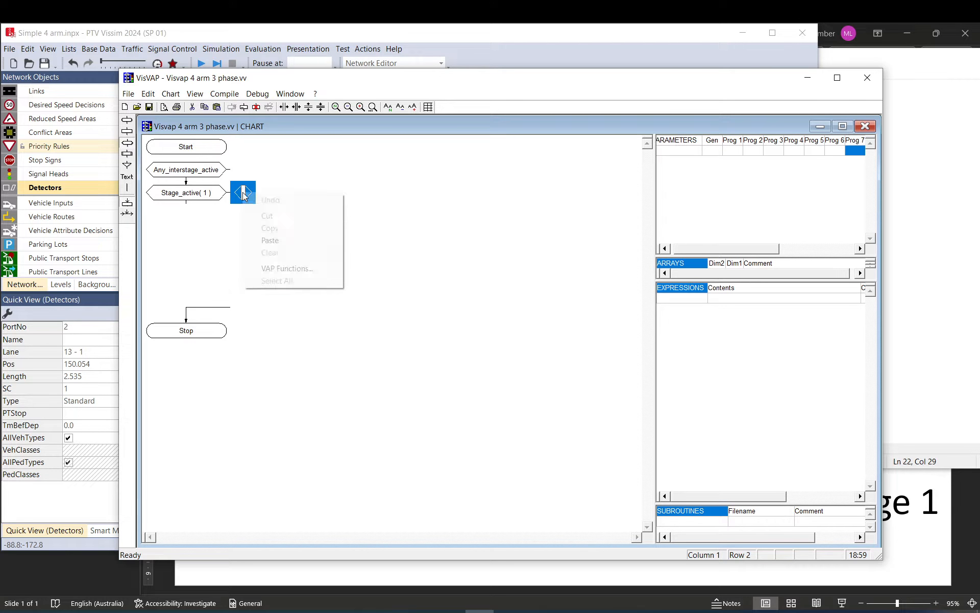
left_click(286, 269)
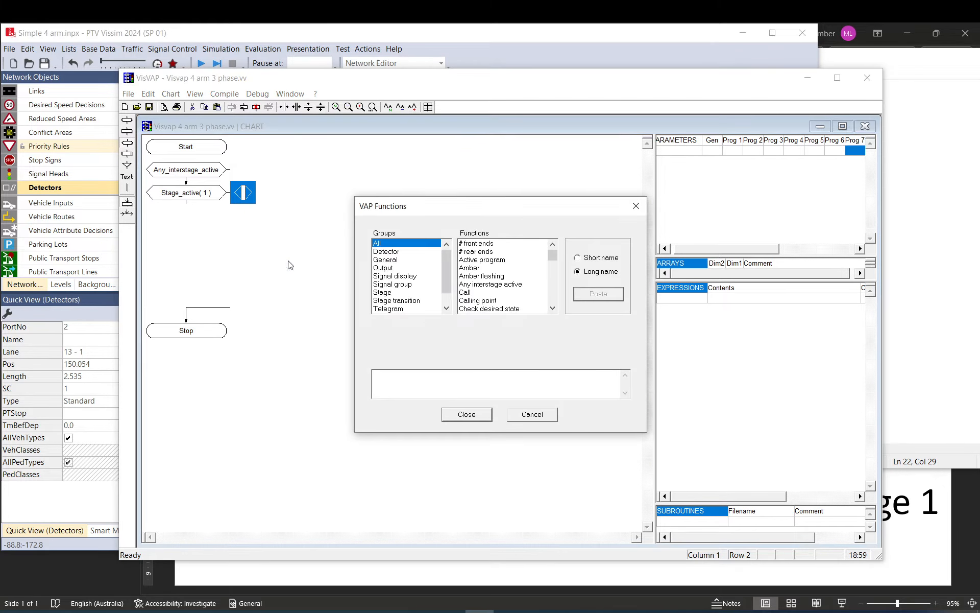
left_click(395, 252)
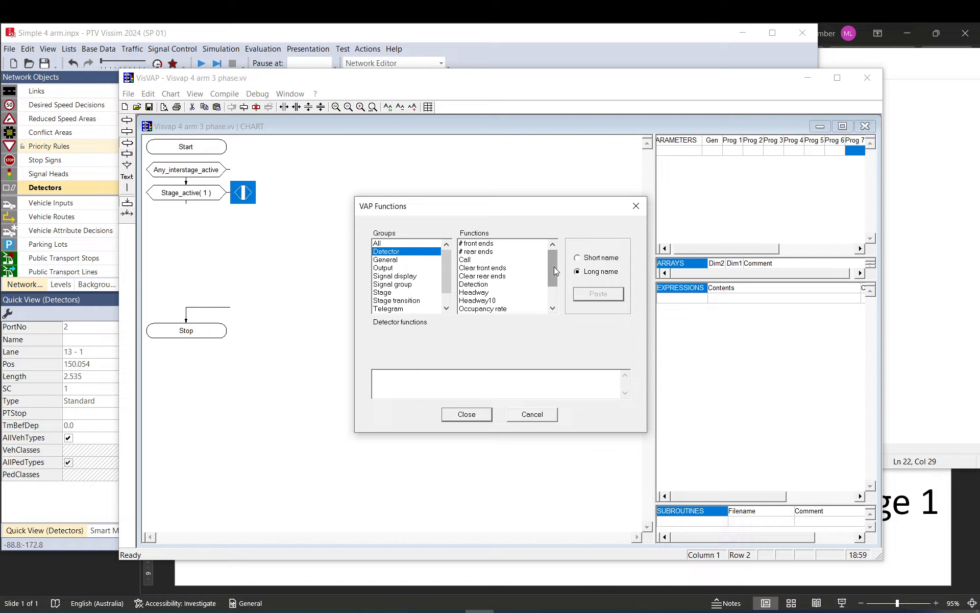
left_click(482, 292)
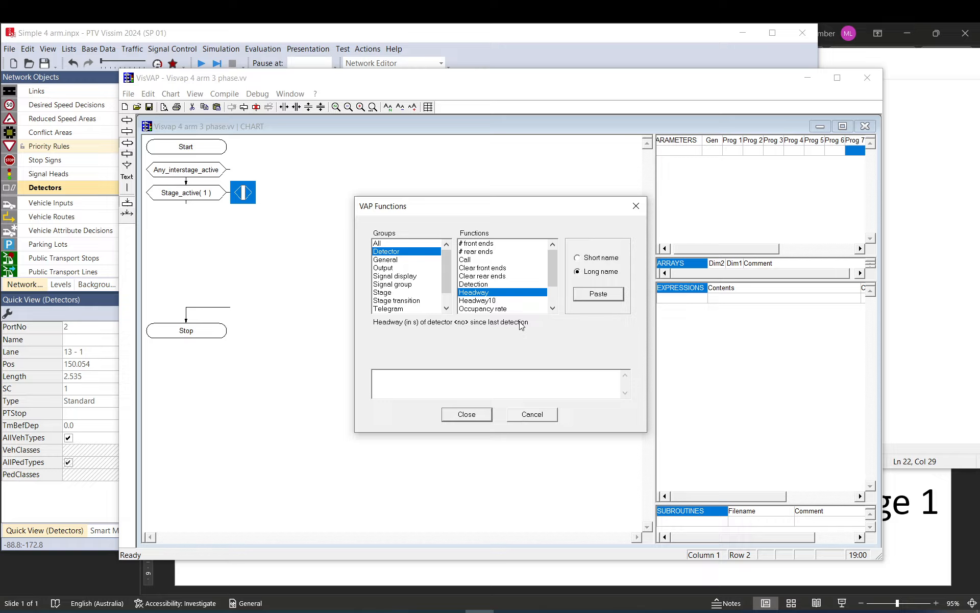
double_click(485, 295)
type("1 )>gap")
key("BackSpace")
key("BackSpace")
type("gap")
left_click(467, 415)
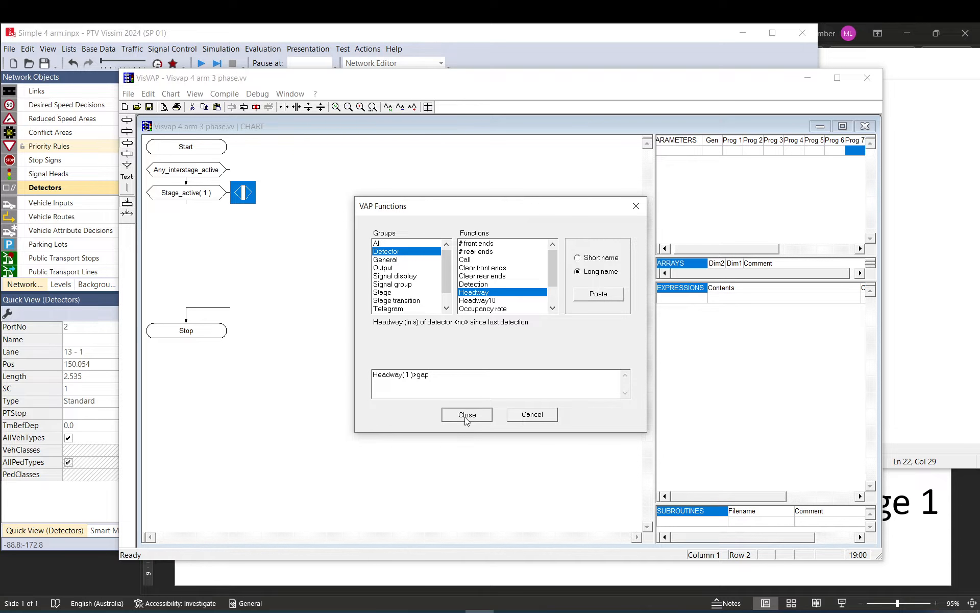
- Define a parameter named gap with a general (Gen) value of 3
left_click(682, 152)
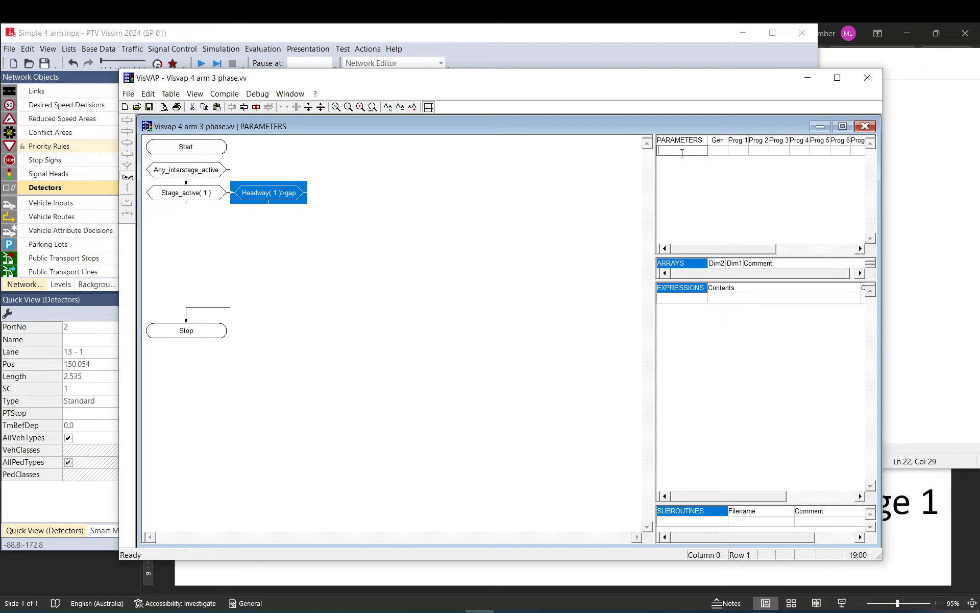
type("gap")
key("Return")
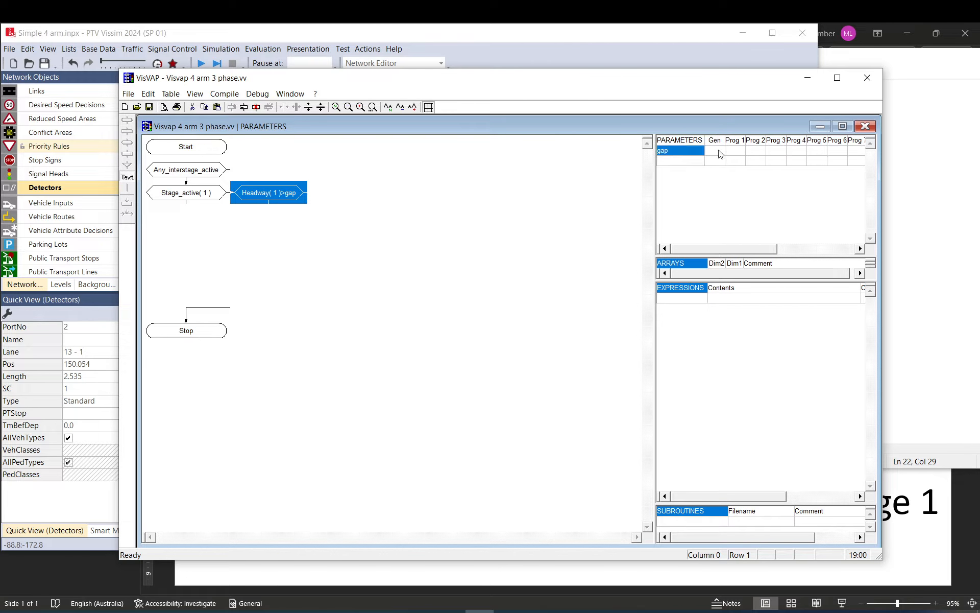
left_click(720, 154)
type("3")
key("Return")
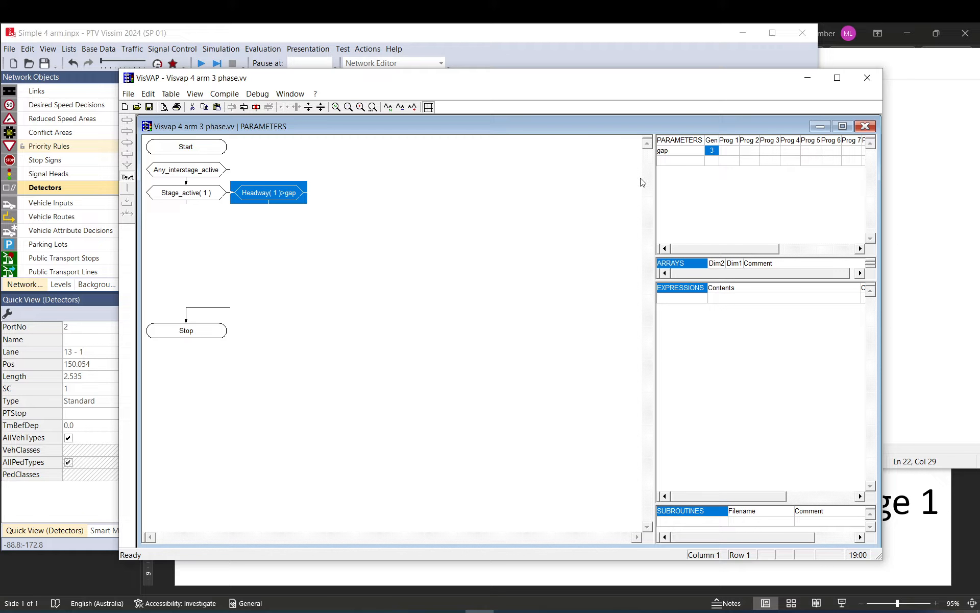
- Copy the text of the Headway( 1 )>gap condition into the contents of the first expression
double_click(278, 194)
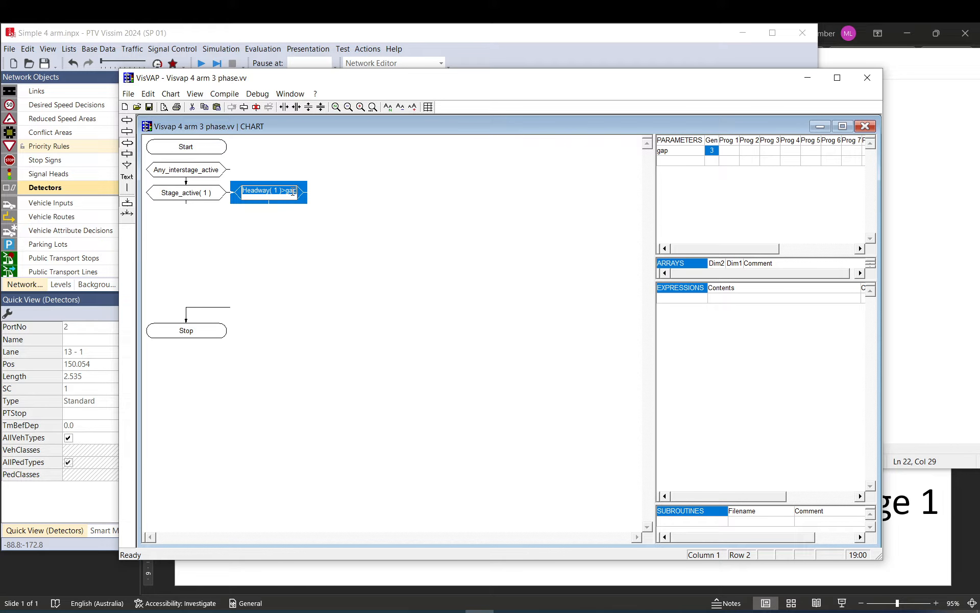
key("Return")
left_click(319, 193)
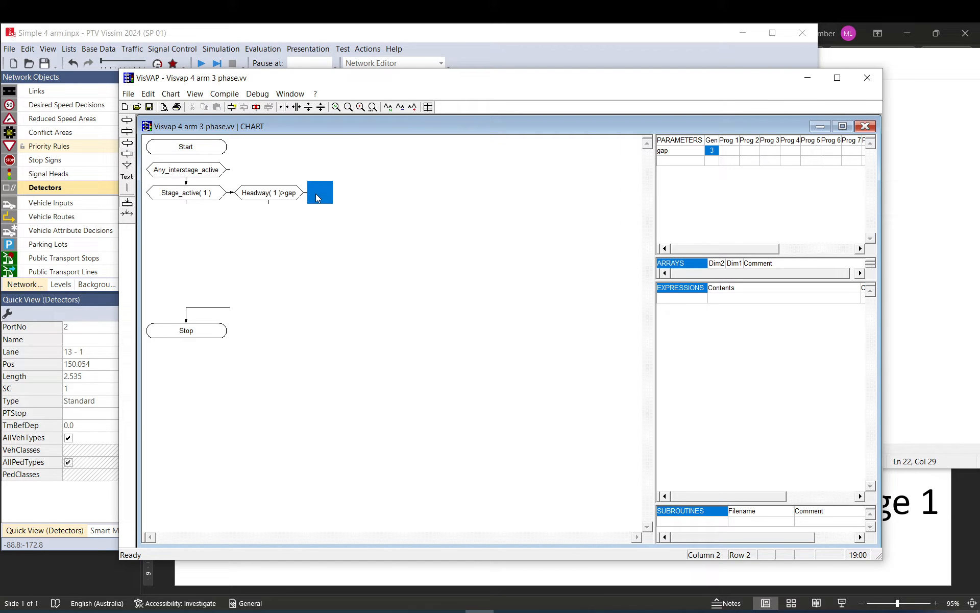
left_click(290, 197)
left_click(289, 195)
key("ctrl+c")
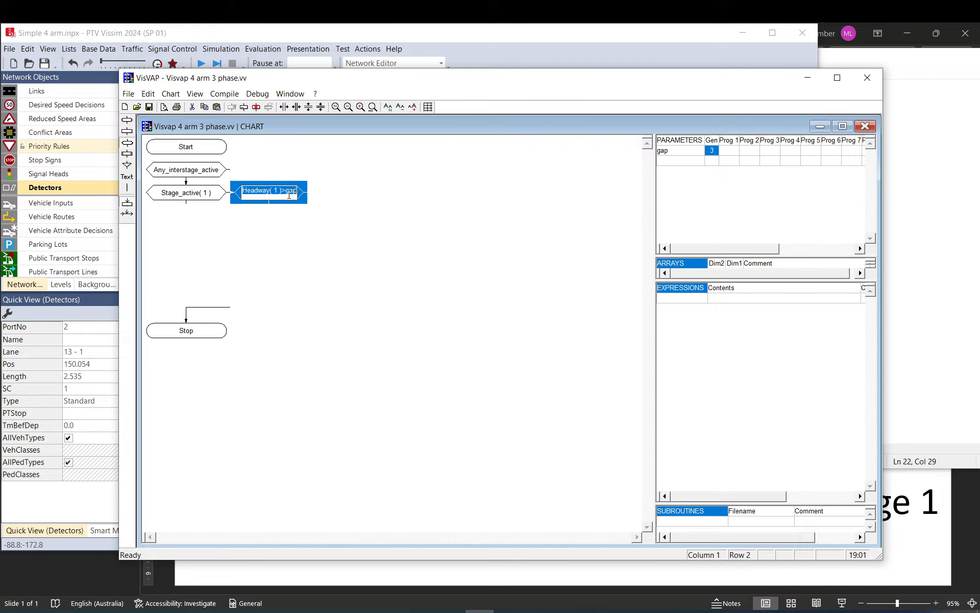
left_click(725, 299)
key("ctrl+v")
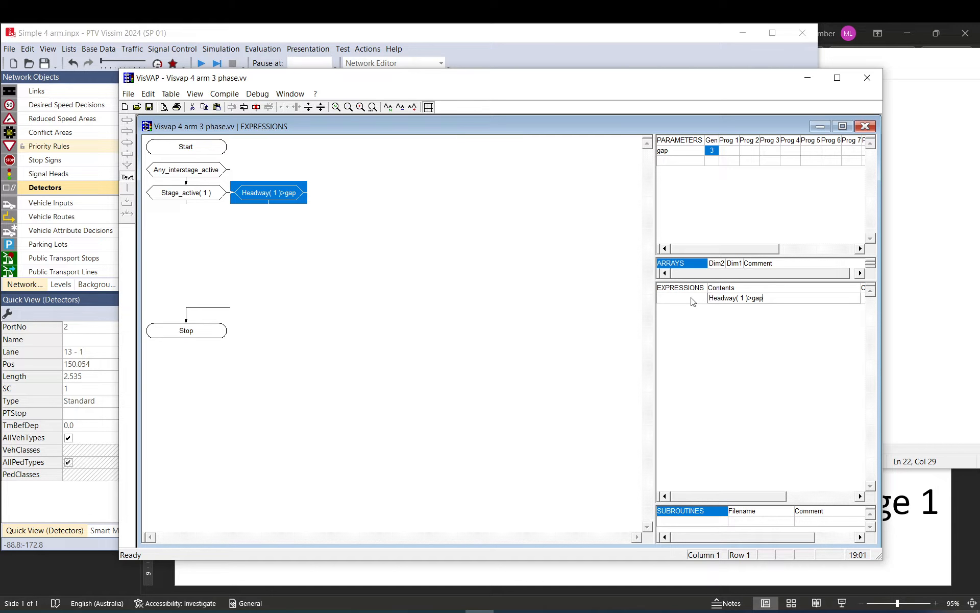
key("Return")
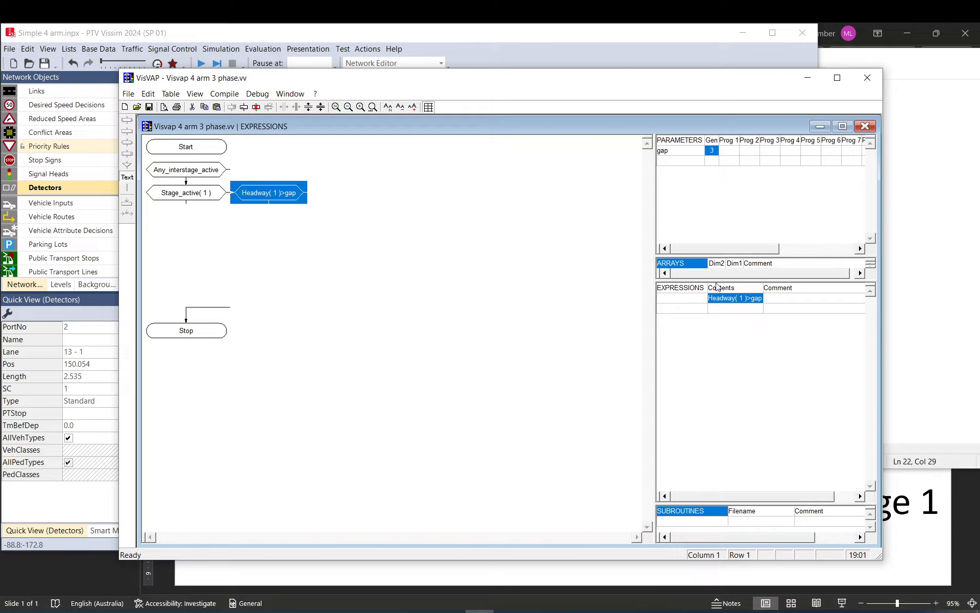
- Name the expression MainlineDemand and change its contents to Headway( 1 )<gap
left_click(671, 300)
type("Mainline")
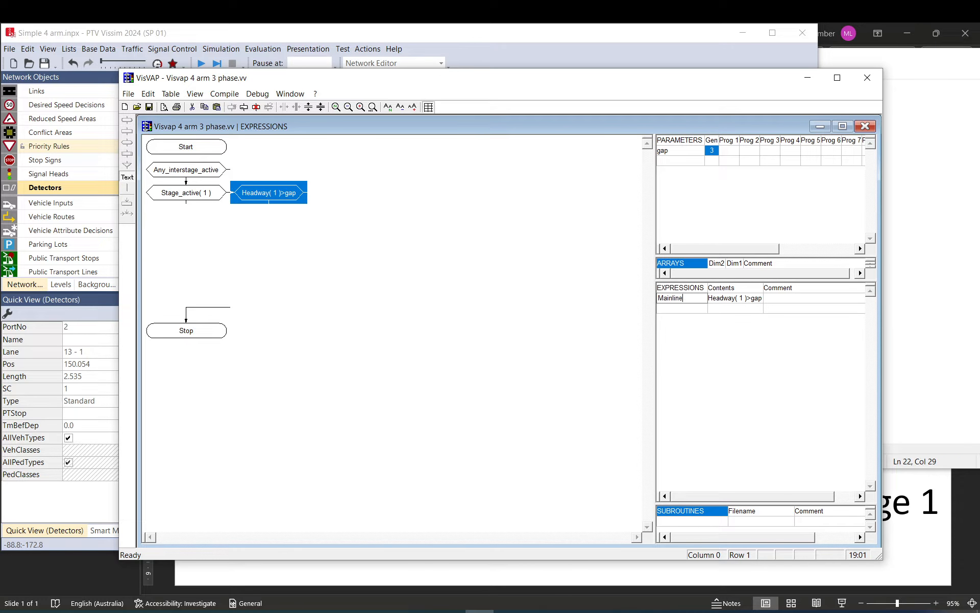
type("Demand")
key("Return")
double_click(749, 299)
left_click_drag(748, 299, 753, 298)
type("<")
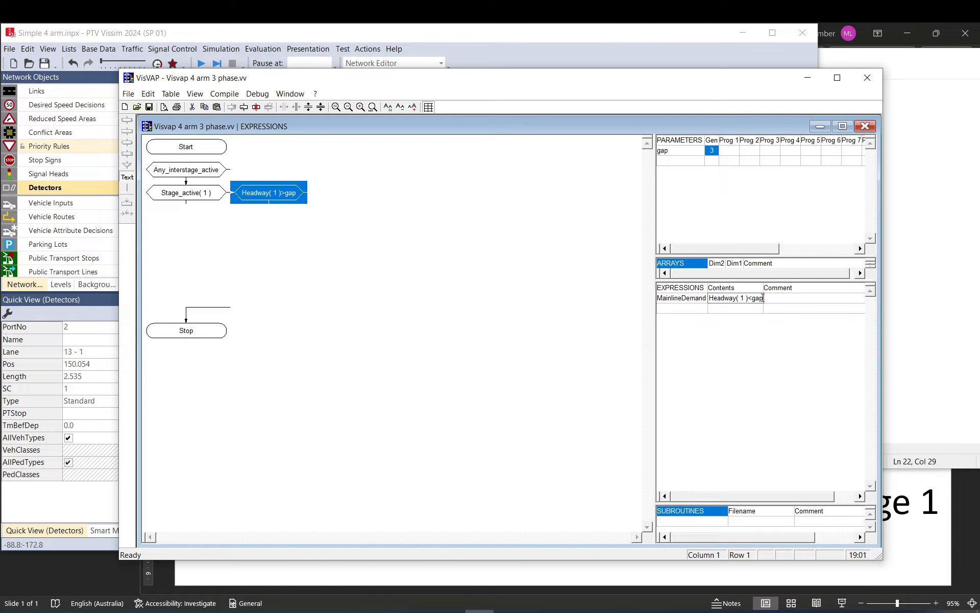
key("Return")
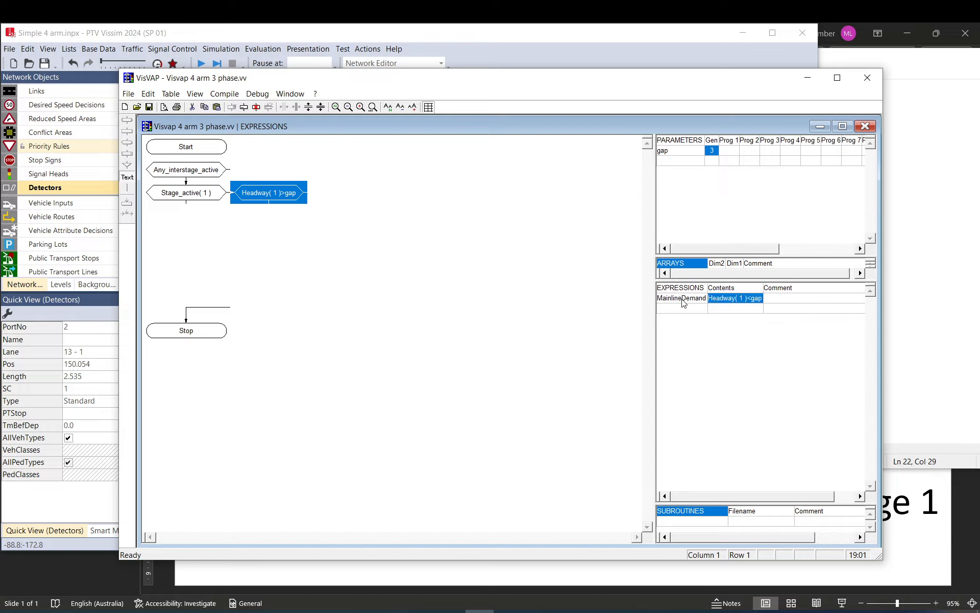
- Replace the text of the condition beside Stage_active( 1 ) with the expression name MainlineDemand
left_click(688, 302)
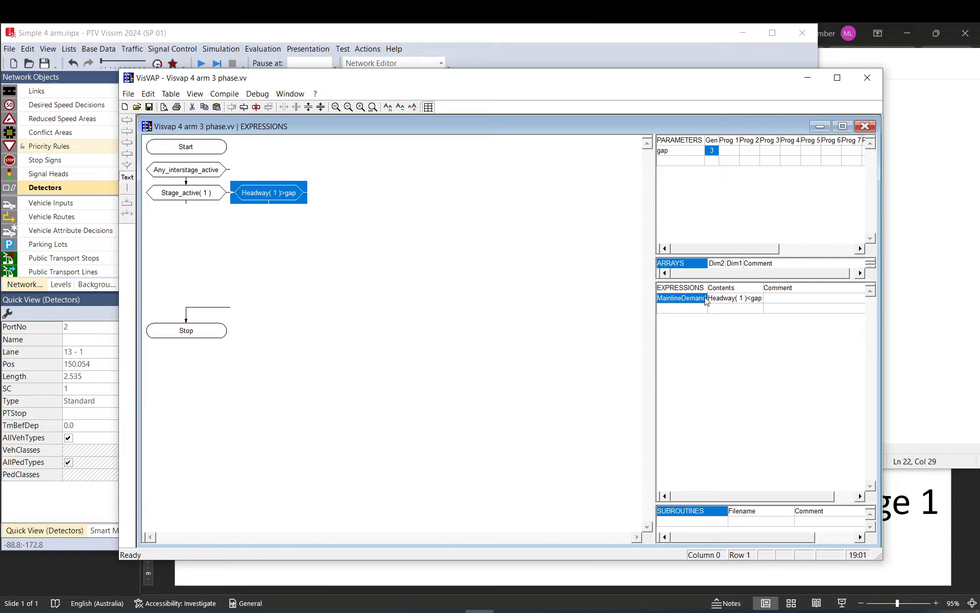
double_click(268, 192)
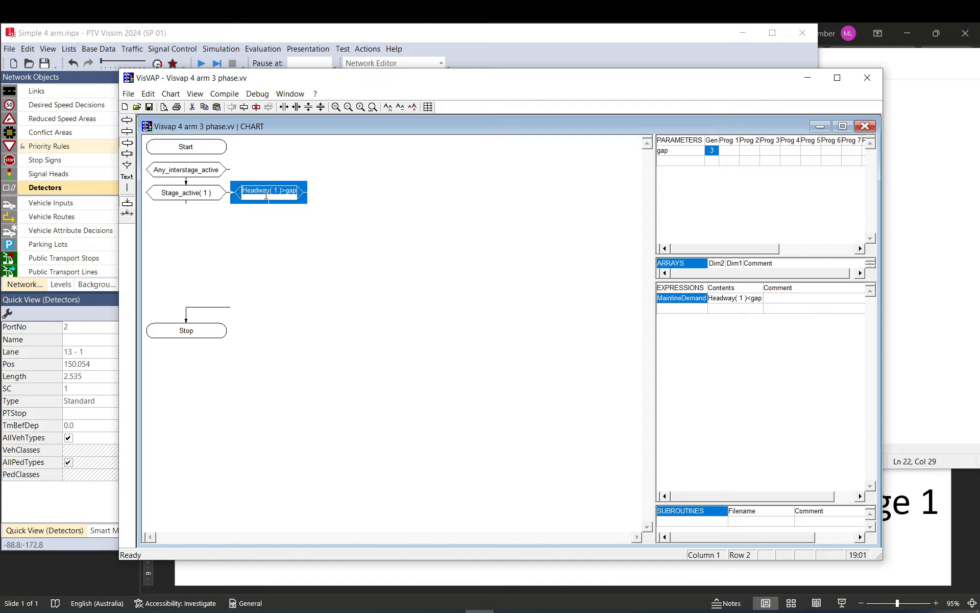
type("Mainline deman")
key("BackSpace")
key("BackSpace")
key("BackSpace")
type("Demand")
key("Return")
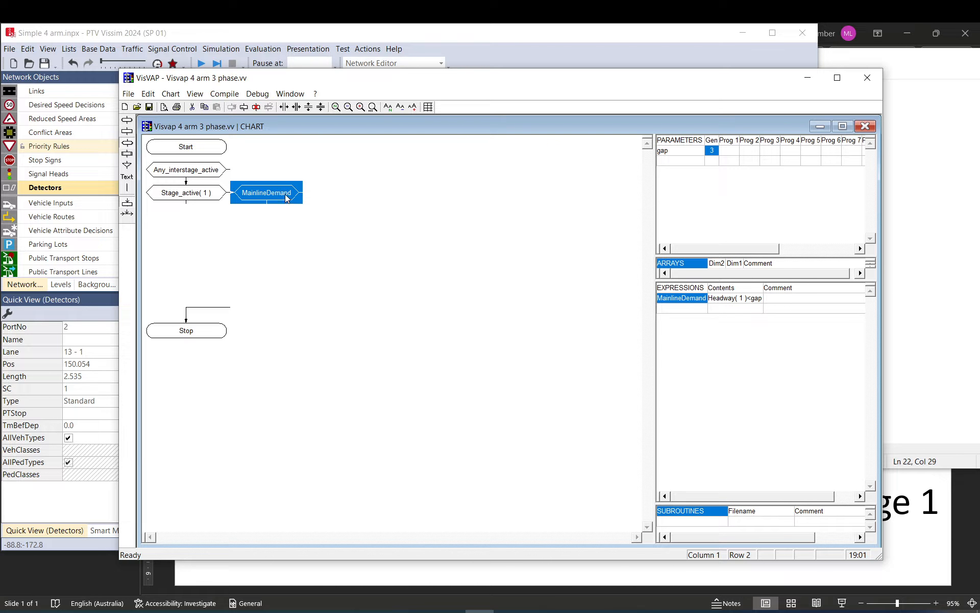
- Add a second parameter named MaxGreenMain below gap
left_click(288, 200)
left_click(280, 193)
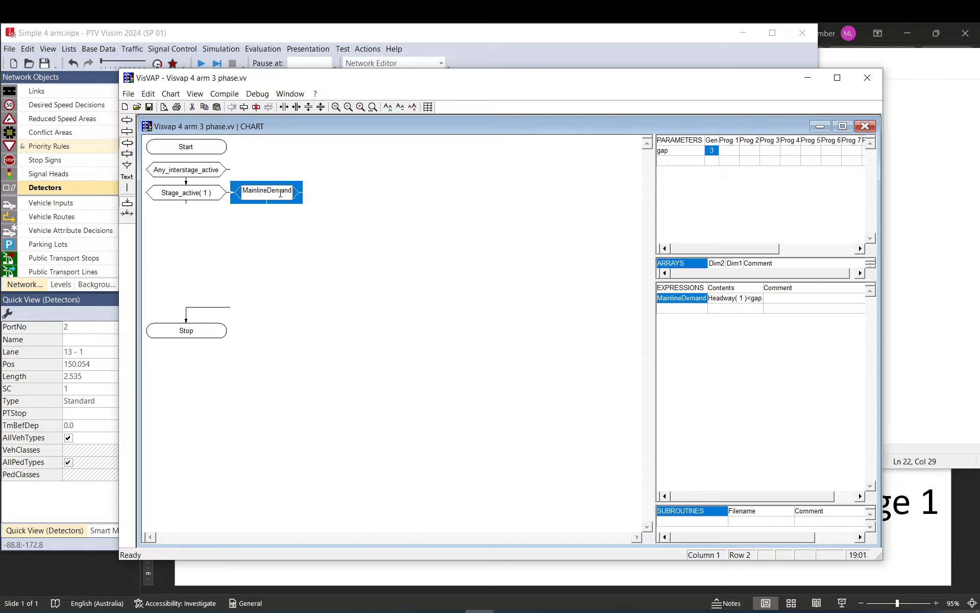
left_click(694, 151)
left_click(690, 160)
type("MaxGreen")
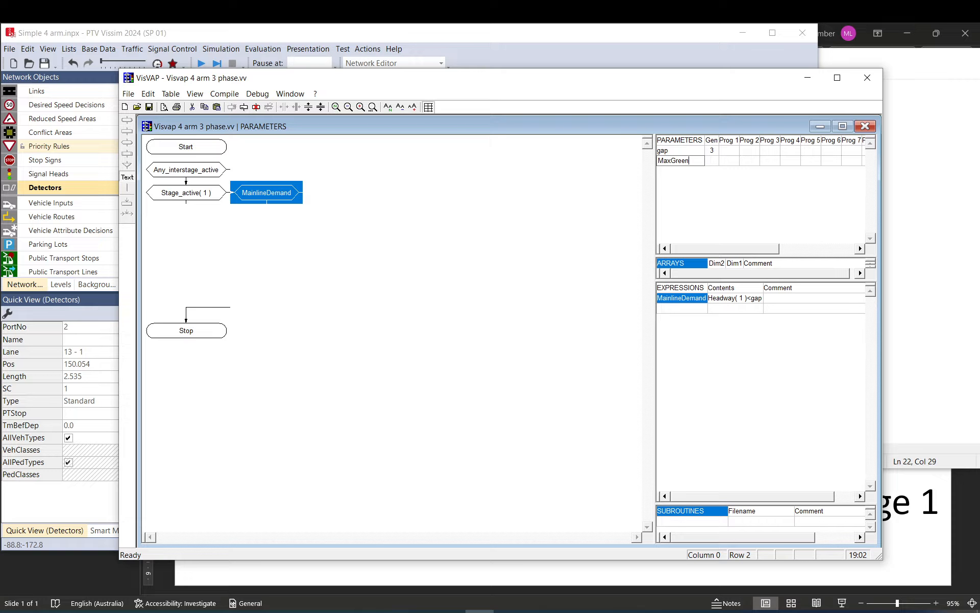
type("Main")
key("Return")
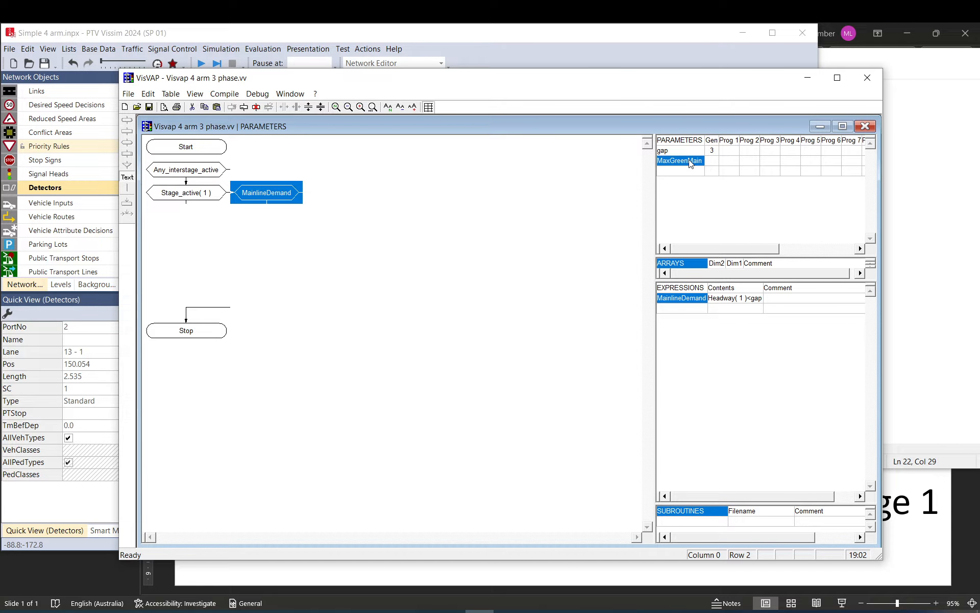
- Shorten the second parameter's name to MaxGreen and set its general (Gen) value to 60
left_click(713, 161)
type("6")
left_click(702, 160)
left_click(702, 161)
left_click_drag(704, 160, 689, 160)
key("BackSpace")
left_click(717, 160)
left_click(717, 159)
type("0")
- Change the condition beside Stage_active( 1 ) to (Headway( 1 )<gap) OR, reusing the contents of the MainlineDemand expression
left_click(273, 199)
left_click(290, 193)
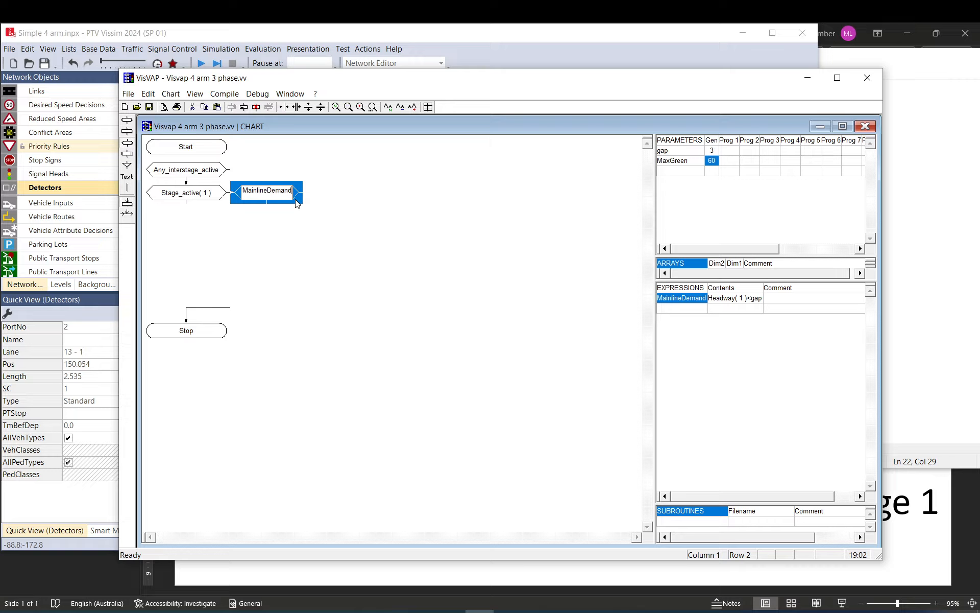
type("OR")
key("Return")
left_click(734, 299)
key("ctrl+c")
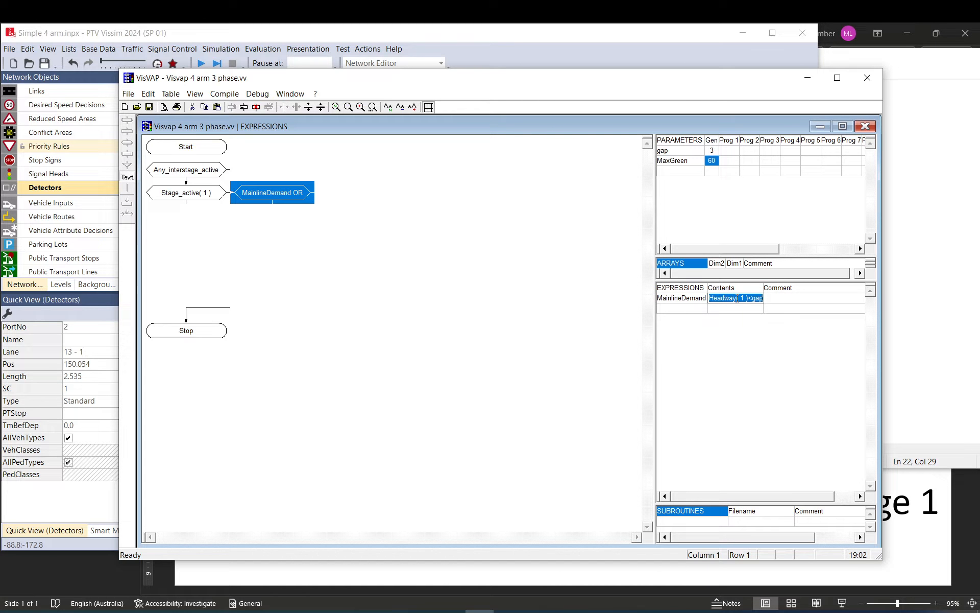
double_click(297, 193)
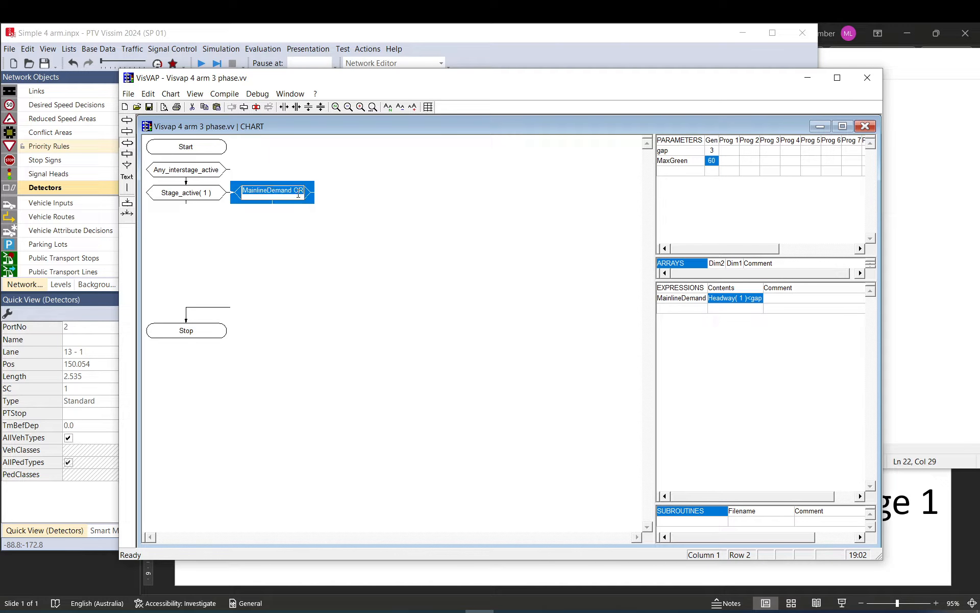
key("ctrl+v")
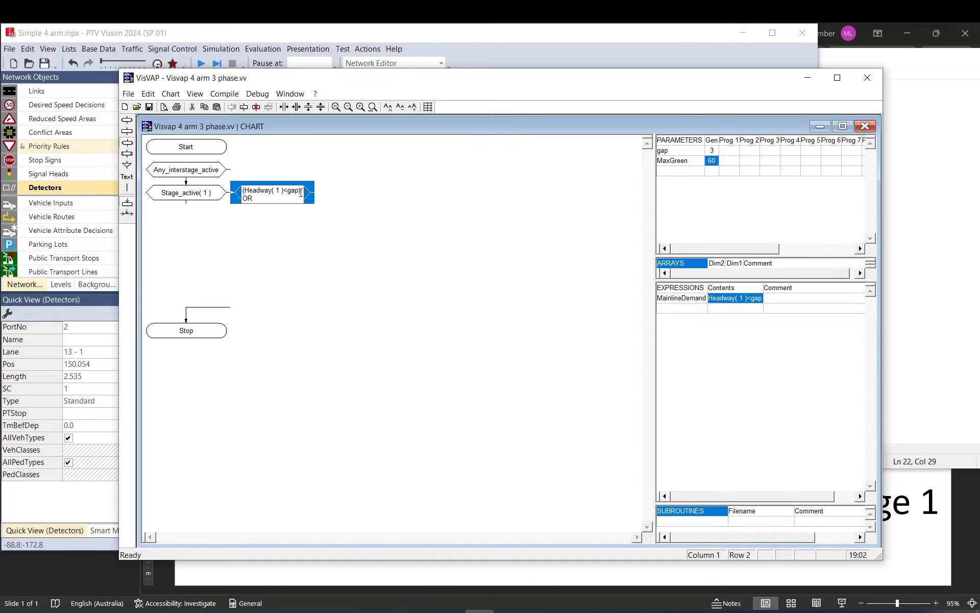
- Append the signal group function Greentime, T_green, in its long form after OR in the condition
right_click(258, 201)
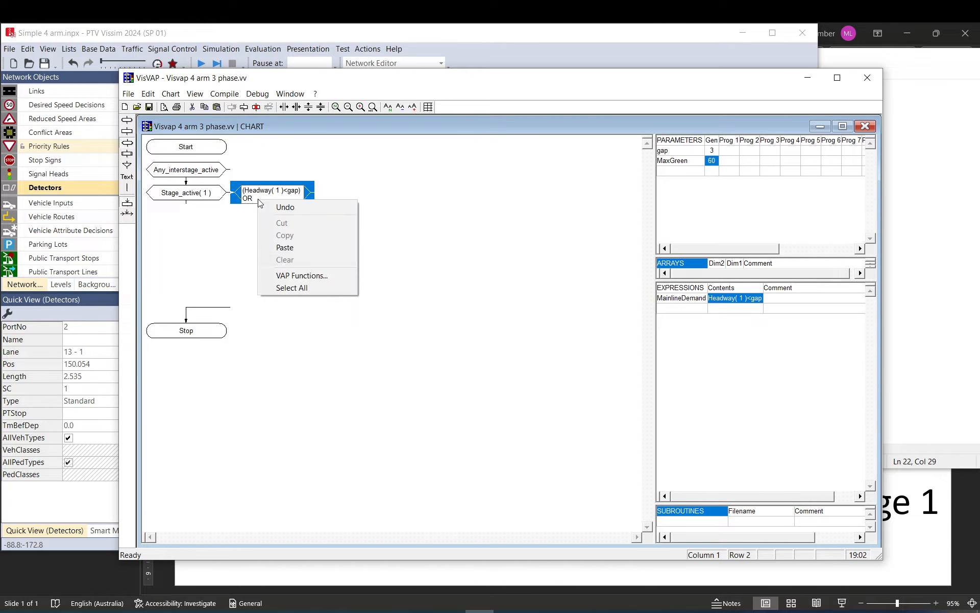
left_click(293, 273)
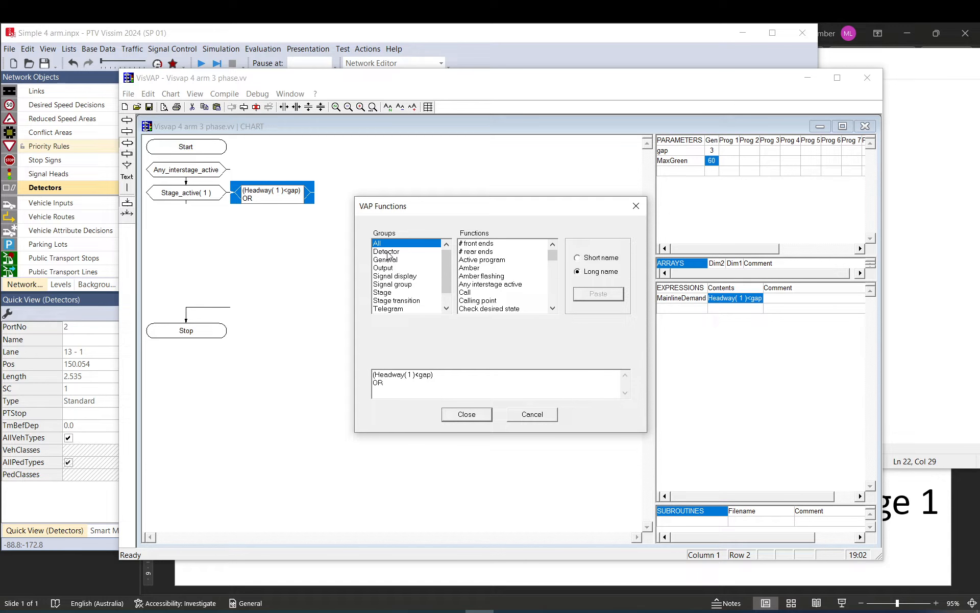
left_click(397, 284)
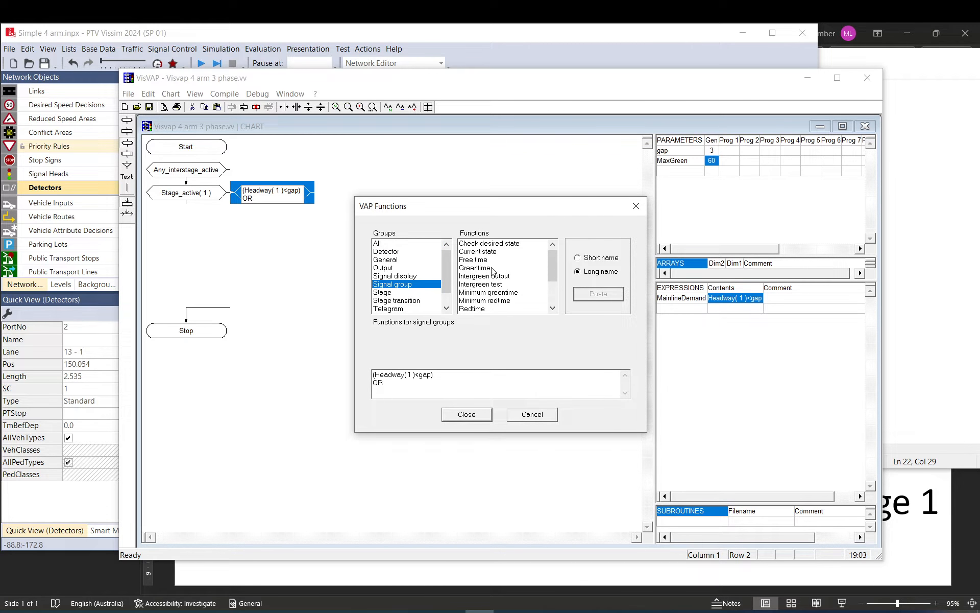
left_click(493, 270)
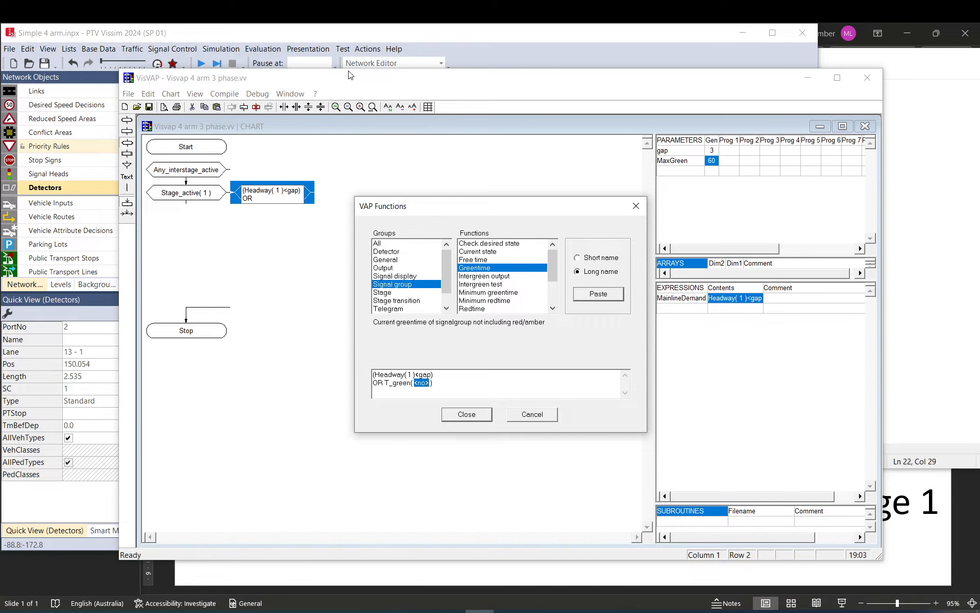
- Switch to Vissim and add three signal groups to signal controller 1
left_click(345, 34)
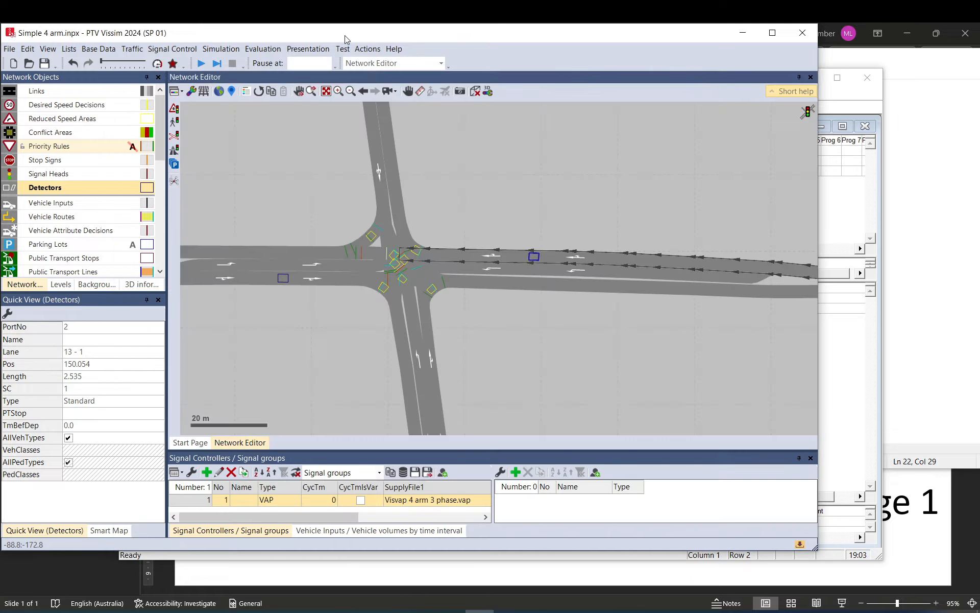
double_click(199, 505)
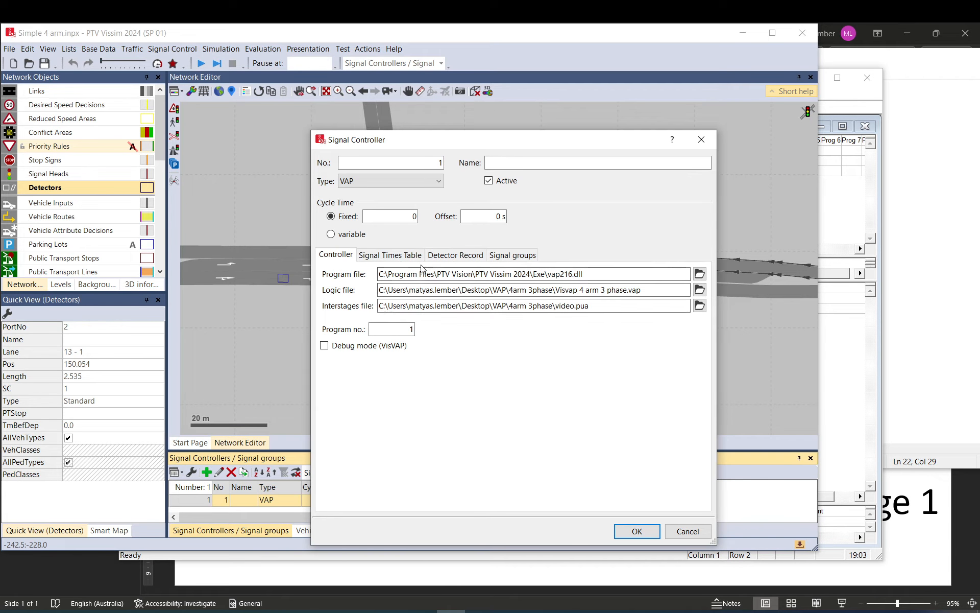
left_click(500, 256)
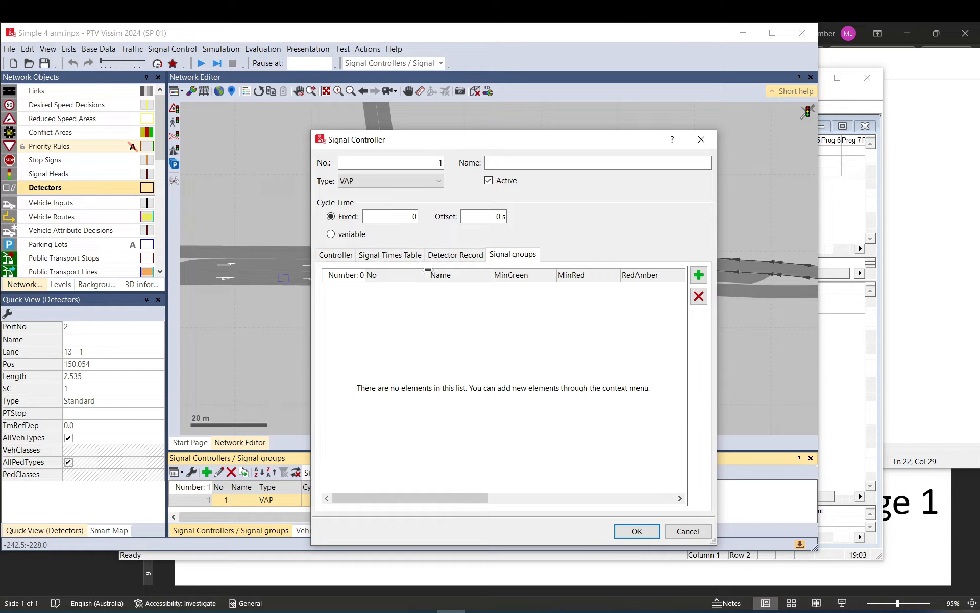
left_click(699, 275)
left_click(699, 275)
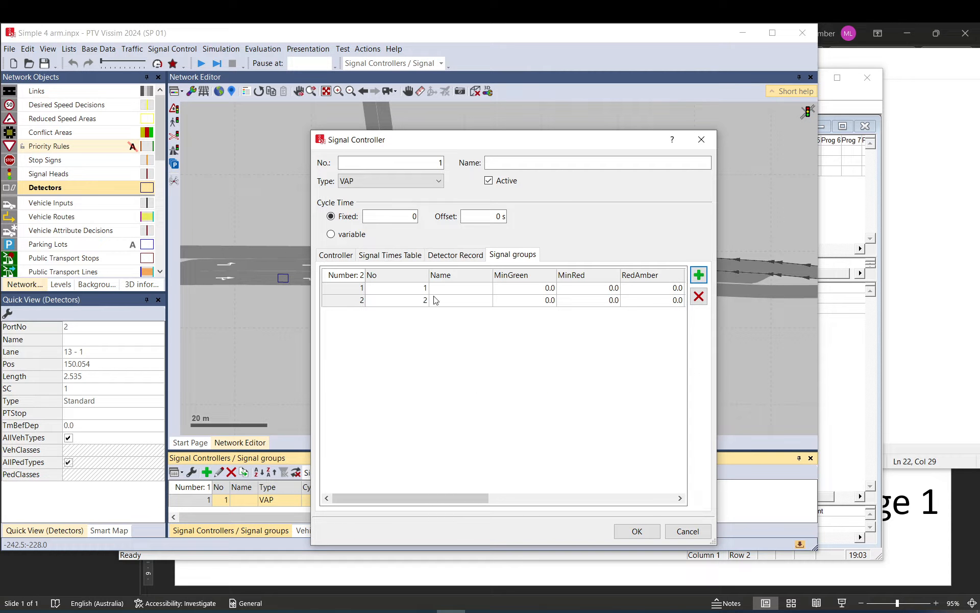
left_click(699, 275)
- Name the three signal groups A, B and C
left_click(462, 289)
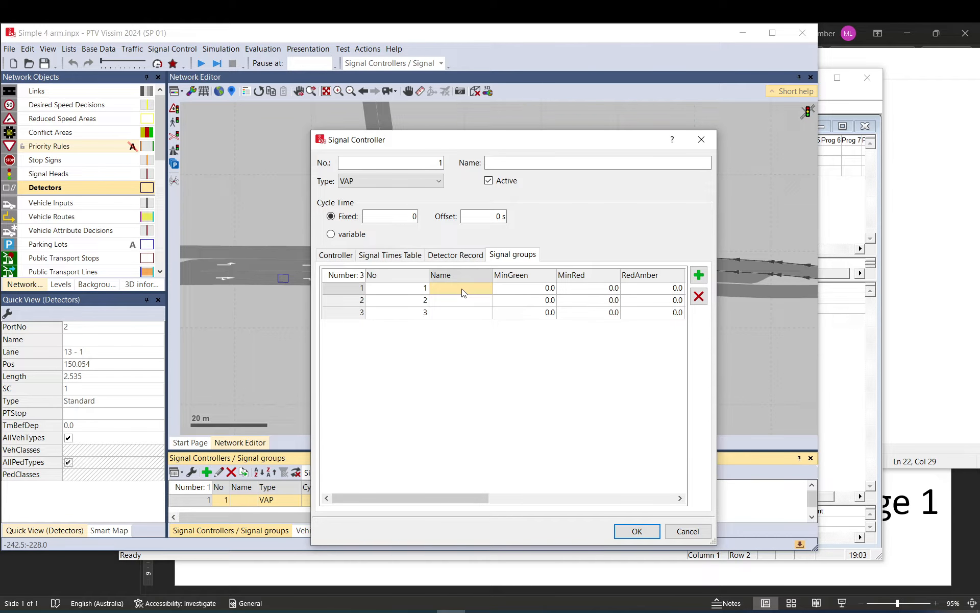
key("Tab")
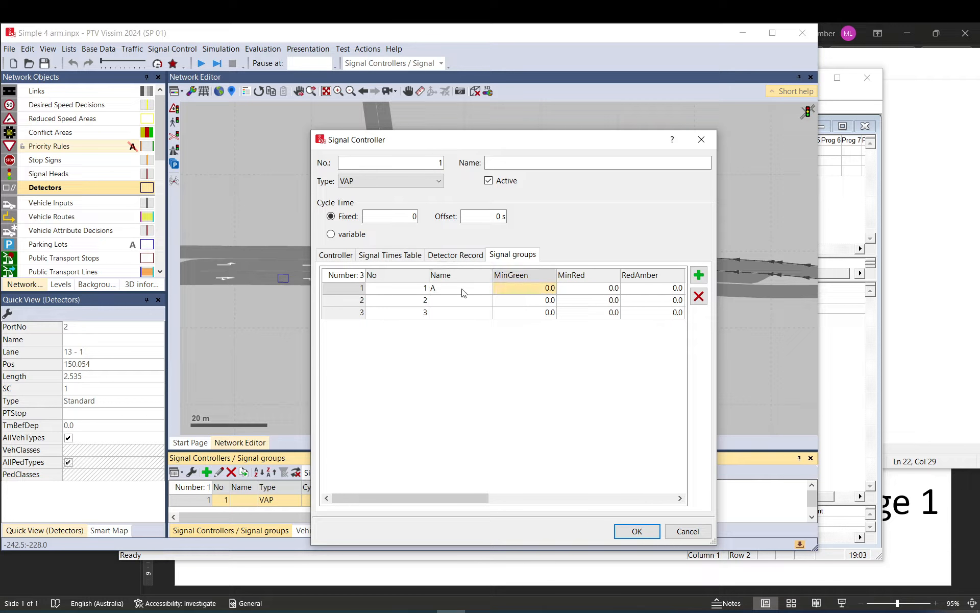
key("Down")
key("Left")
type("B")
key("Down")
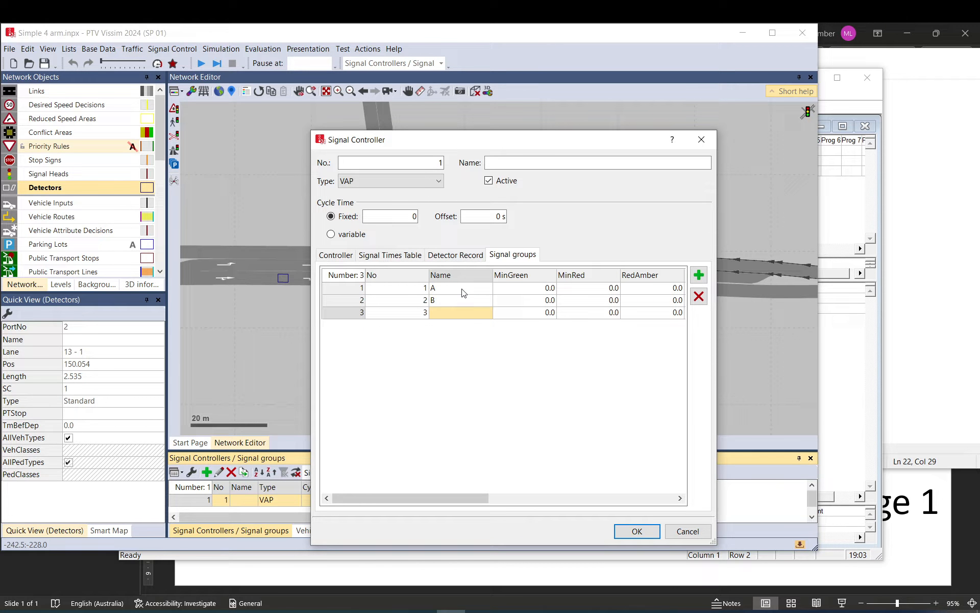
- Set the minimum green of signal groups A, B and C to 5
left_click(534, 291)
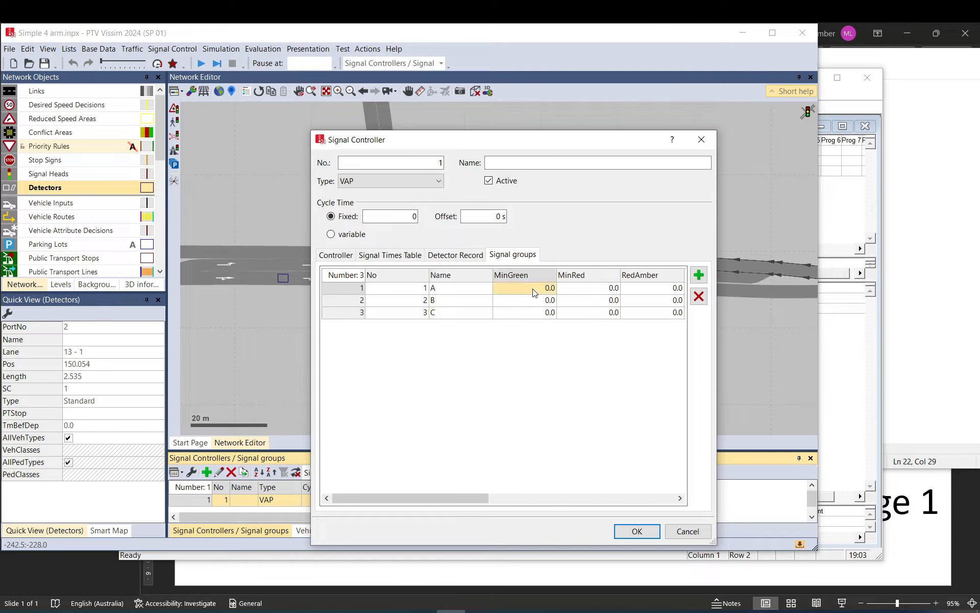
type("5")
key("Down")
type("5")
key("Down")
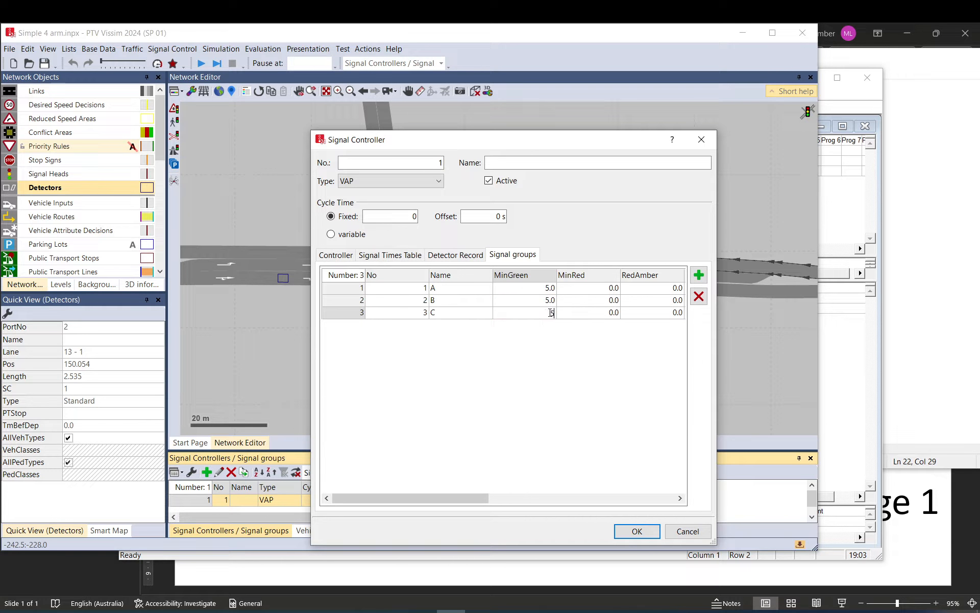
type("5")
left_click(573, 291)
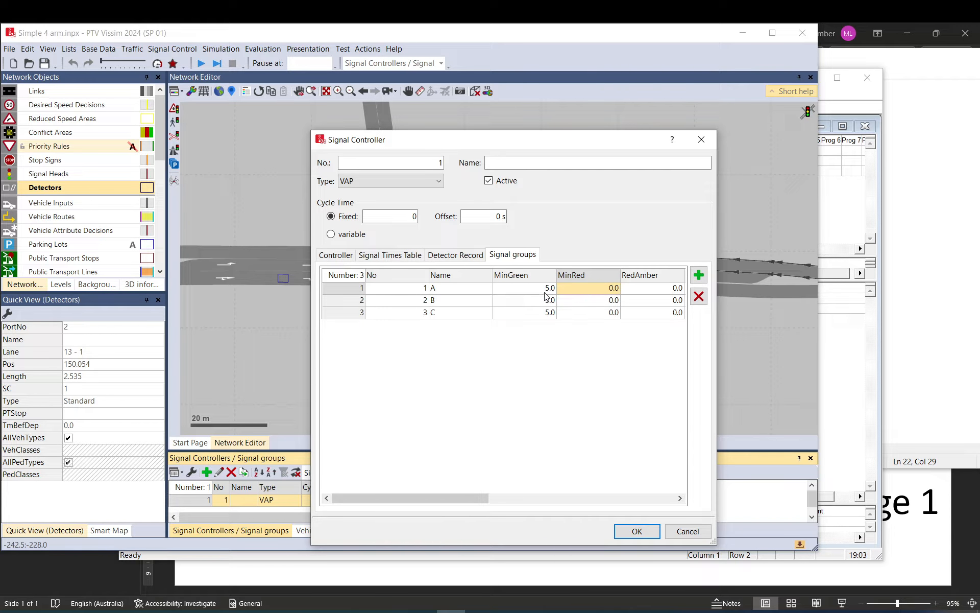
- Set the minimum green of signal groups A, B and C to 4
left_click(543, 292)
type("4")
key("Down")
type("4")
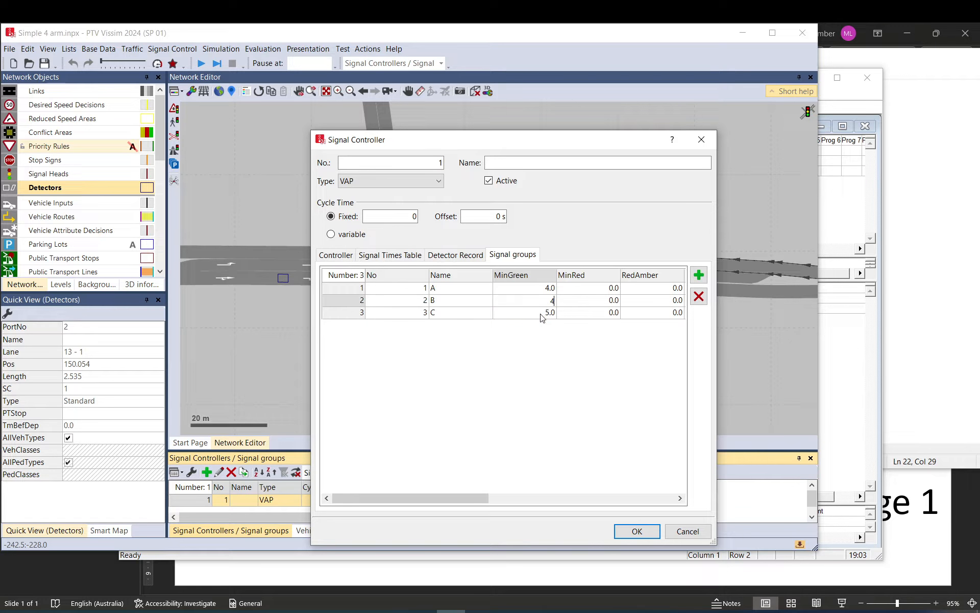
key("Down")
type("4")
- Set the RedAmber time of all three signal groups to 2
left_click(536, 294)
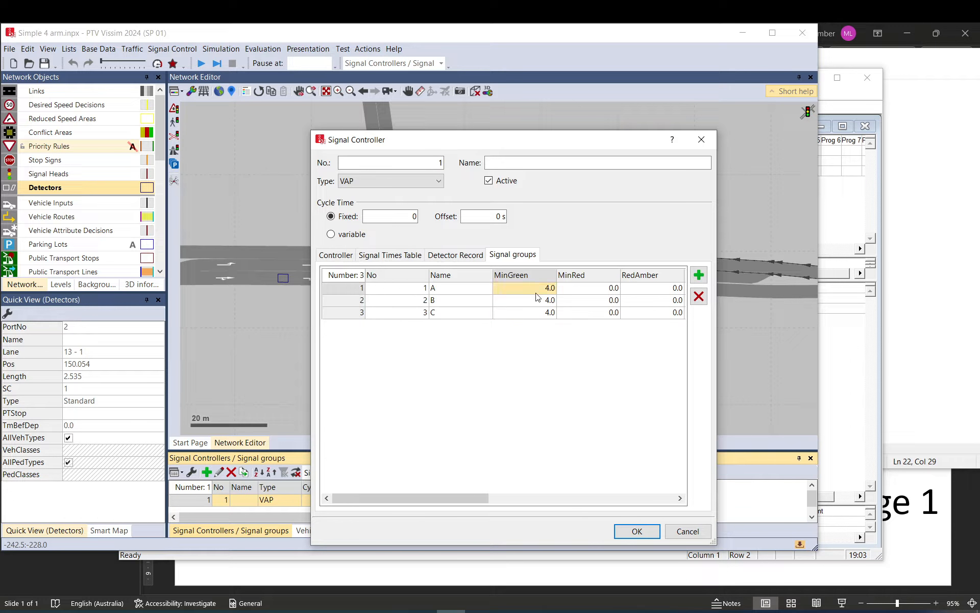
left_click(603, 291)
left_click(653, 293)
type("2")
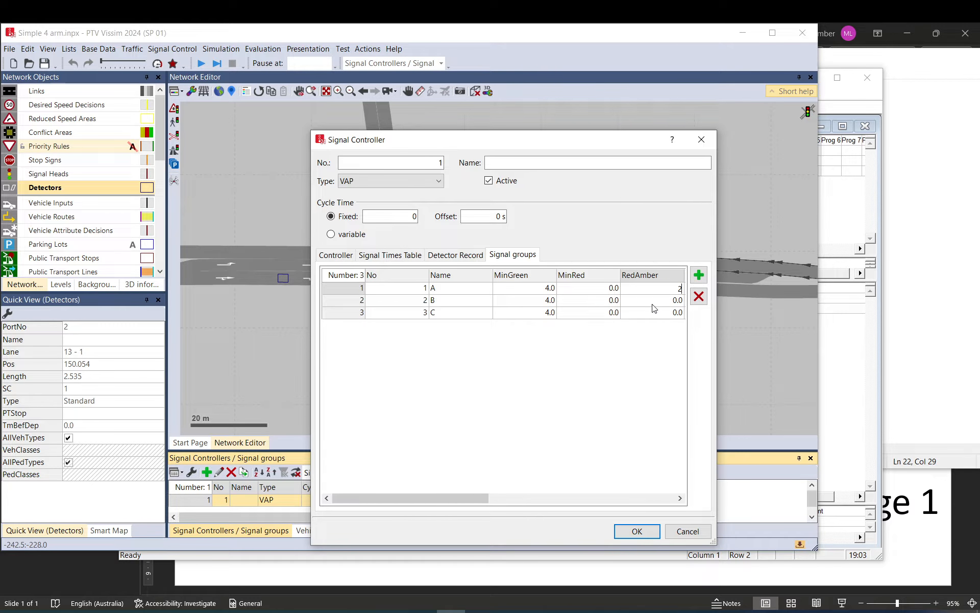
key("Down")
type("2")
left_click(654, 315)
- Set the Amber time of all three signal groups to 3 and accept the signal controller settings
left_click_drag(489, 498, 556, 498)
left_click(574, 290)
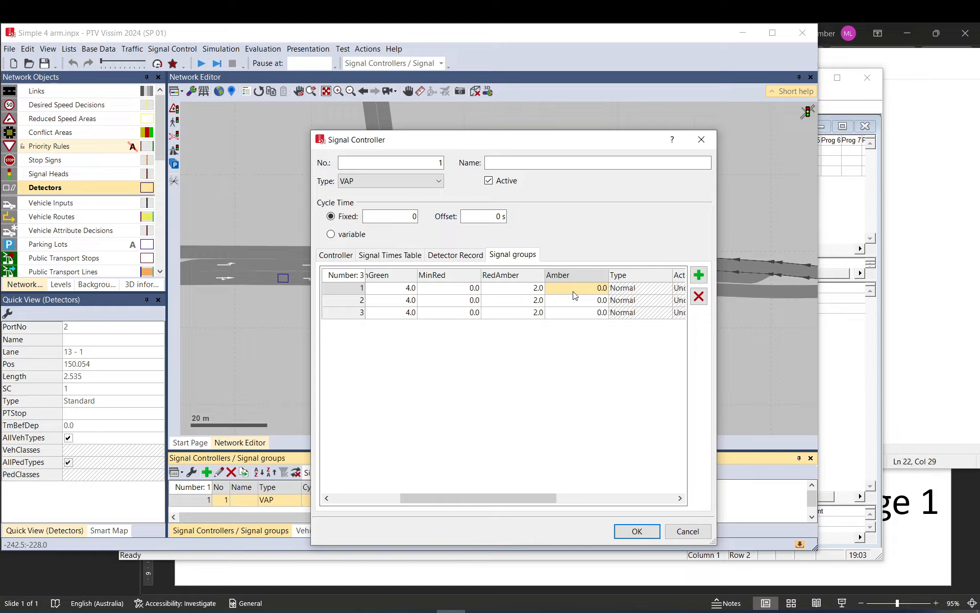
key("Down")
type("3")
left_click(579, 317)
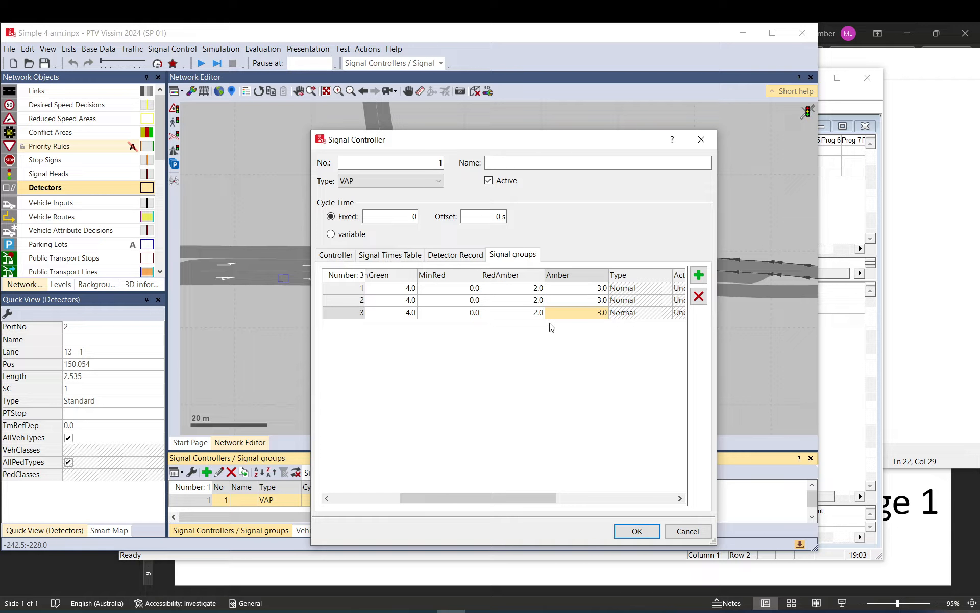
left_click(636, 531)
- Add a circular signal head for signal group A on lane 20 - 1 at about 44 m
left_click(83, 175)
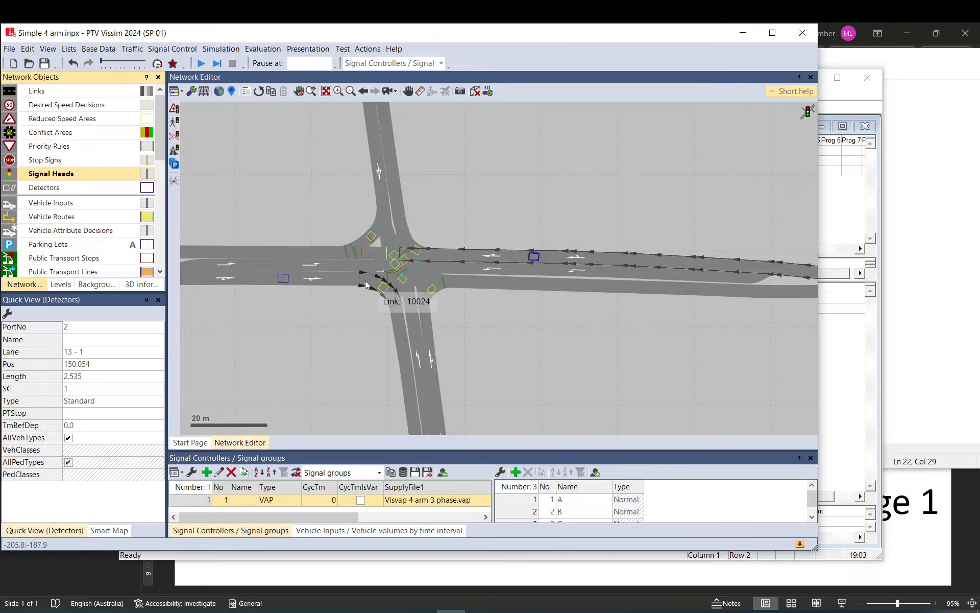
scroll(365, 267, "up", 1)
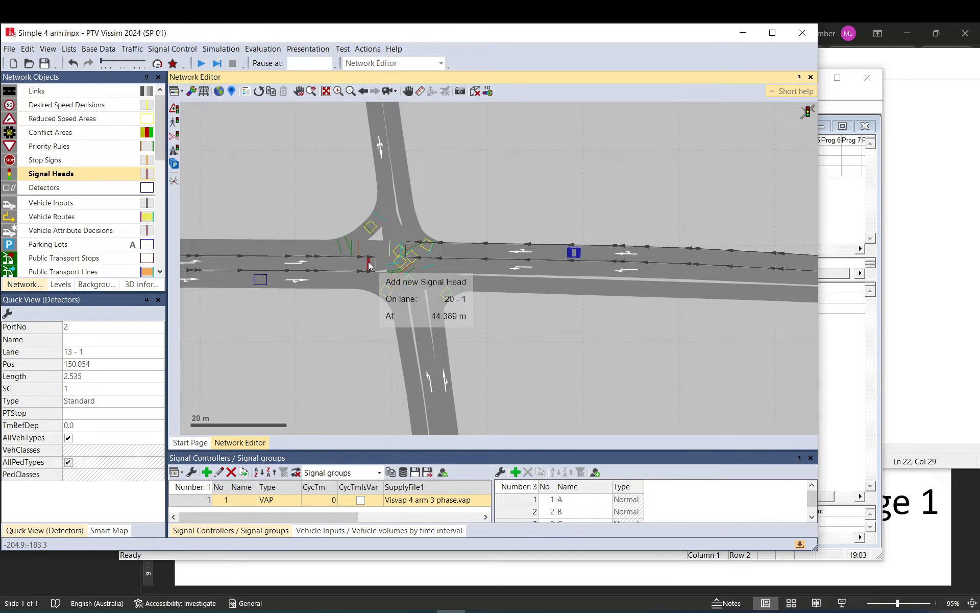
right_click(373, 267)
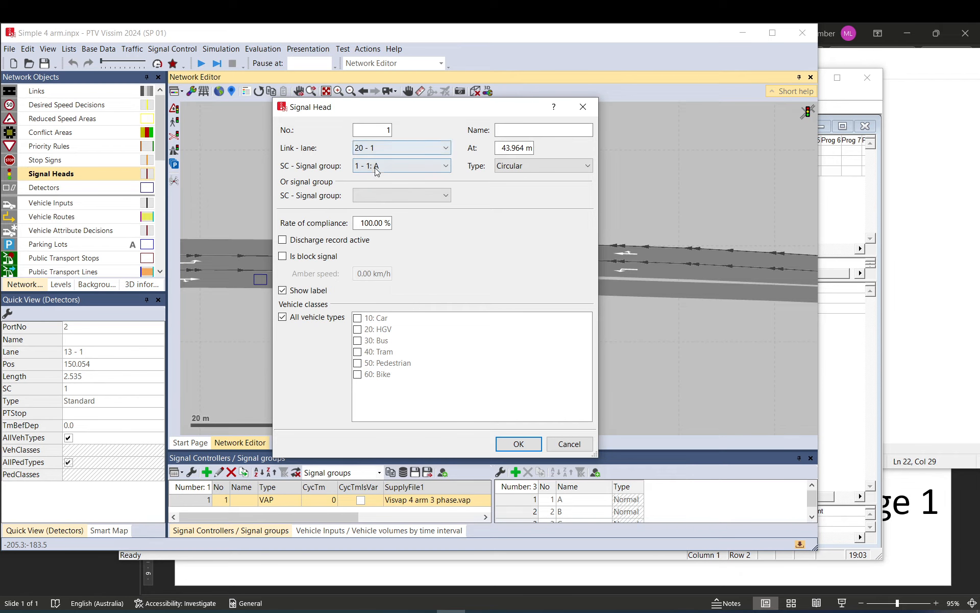
left_click(518, 444)
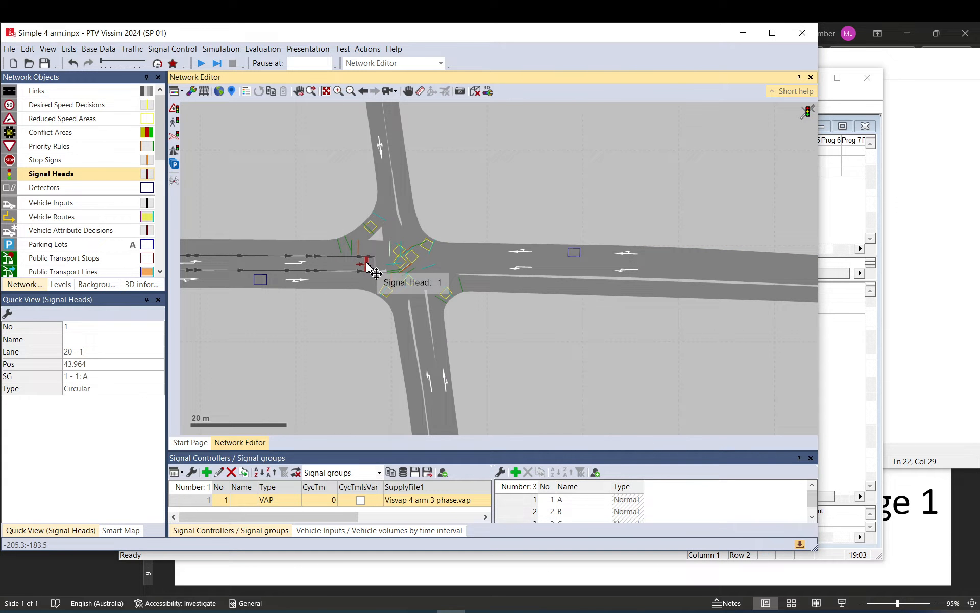
- Duplicate the signal head without copying the signal controller and move one head to lane 13 - 1 at about 179.8 m
right_click(372, 267)
left_click(393, 305)
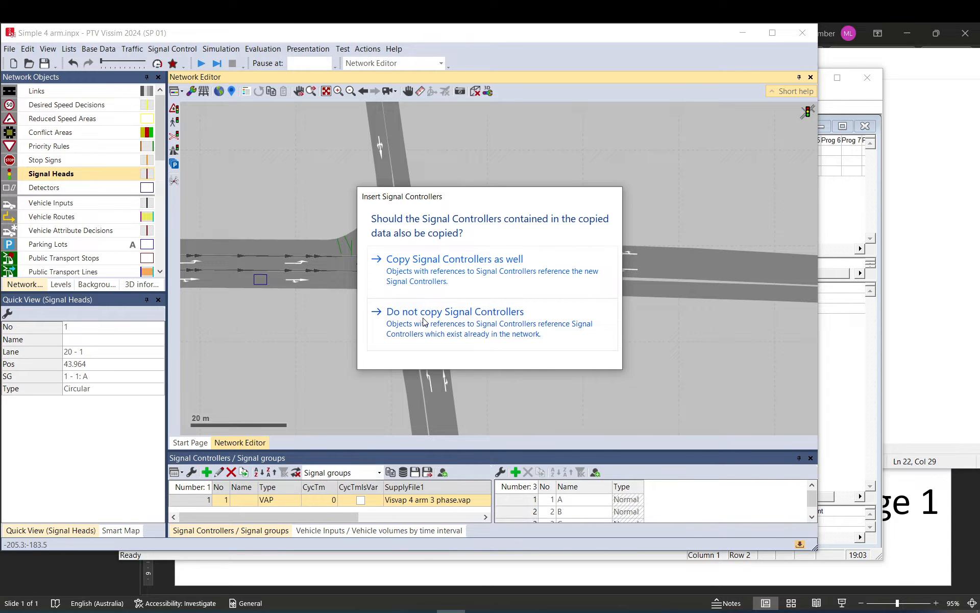
left_click(424, 284)
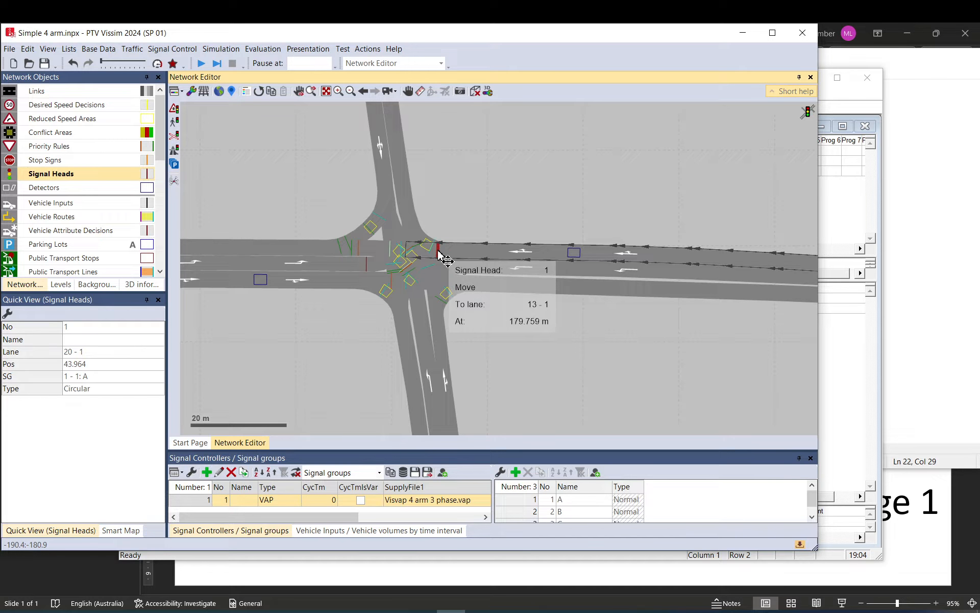
left_click(443, 255)
- Move the signal head on lane 20 - 1 to lane 19 - 1 at about 199.6 m and duplicate it onto lane 10024 - 1 at about 2.1 m
scroll(367, 266, "up", 5)
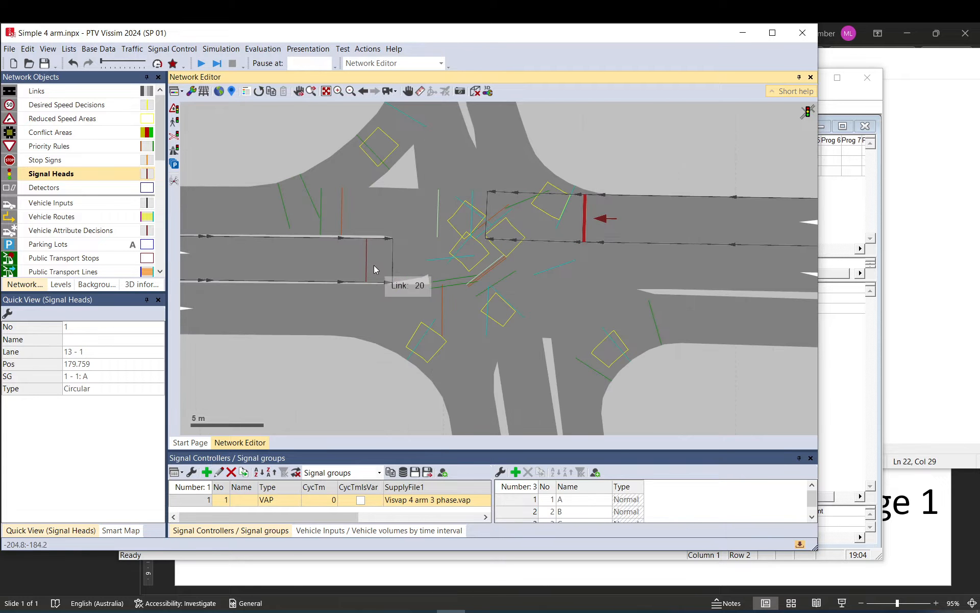
left_click_drag(366, 267, 362, 313)
right_click(372, 320)
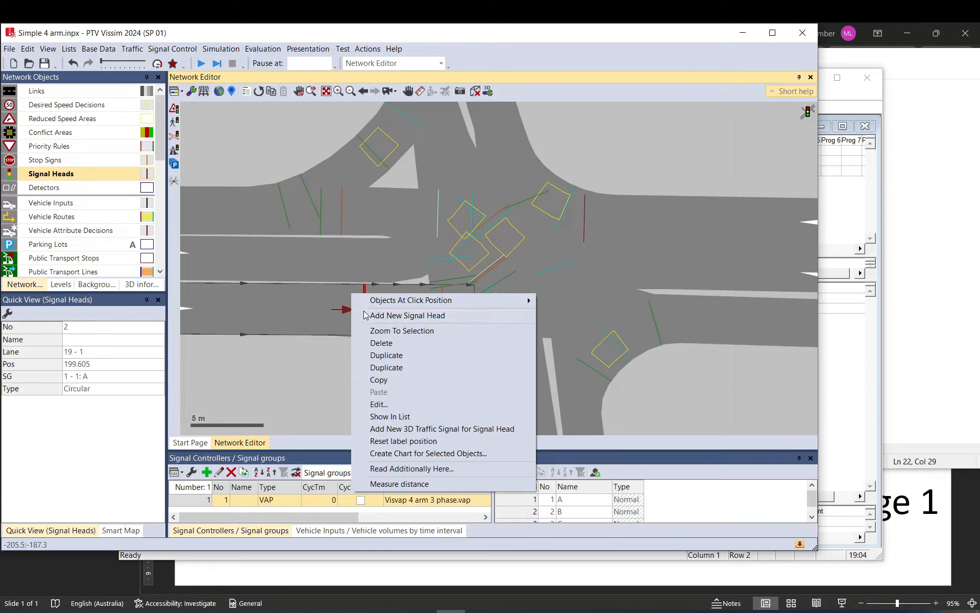
left_click(396, 368)
left_click_drag(364, 312, 360, 337)
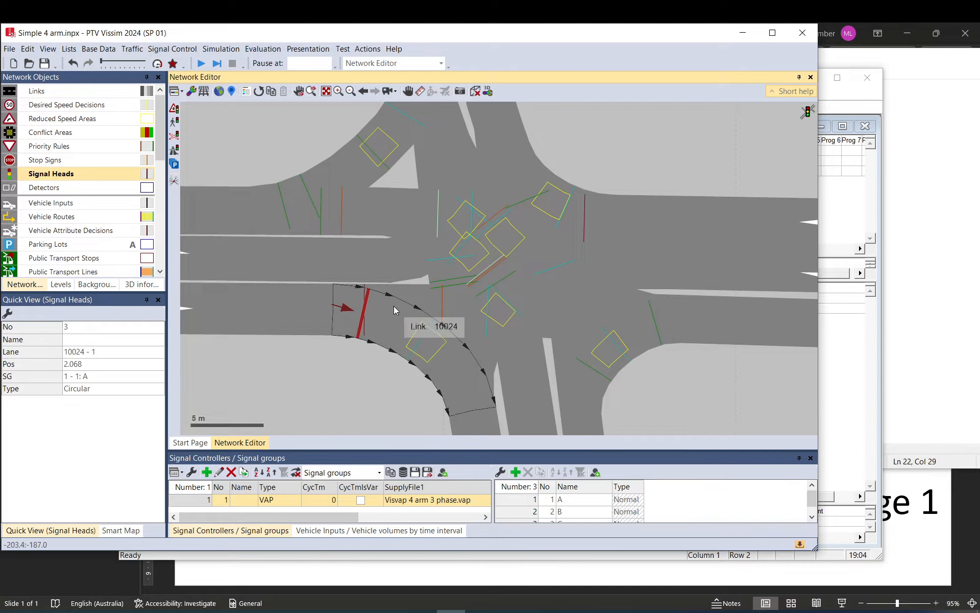
- Duplicate the signal head on lane 13 - 1 and move one of the two heads onto lane 10021 - 1 at about 1 m
right_click(585, 211)
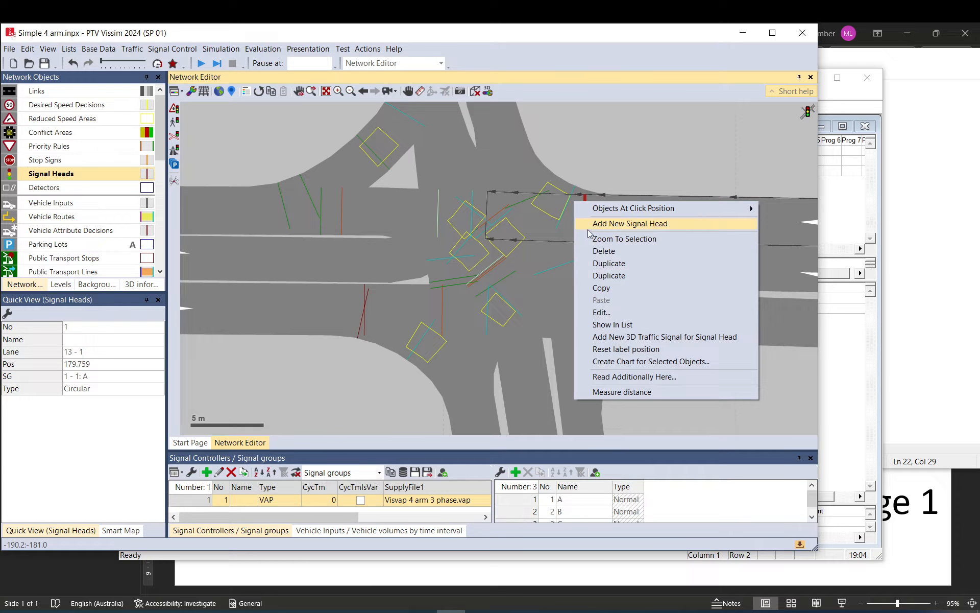
left_click(613, 273)
left_click_drag(582, 207, 601, 201)
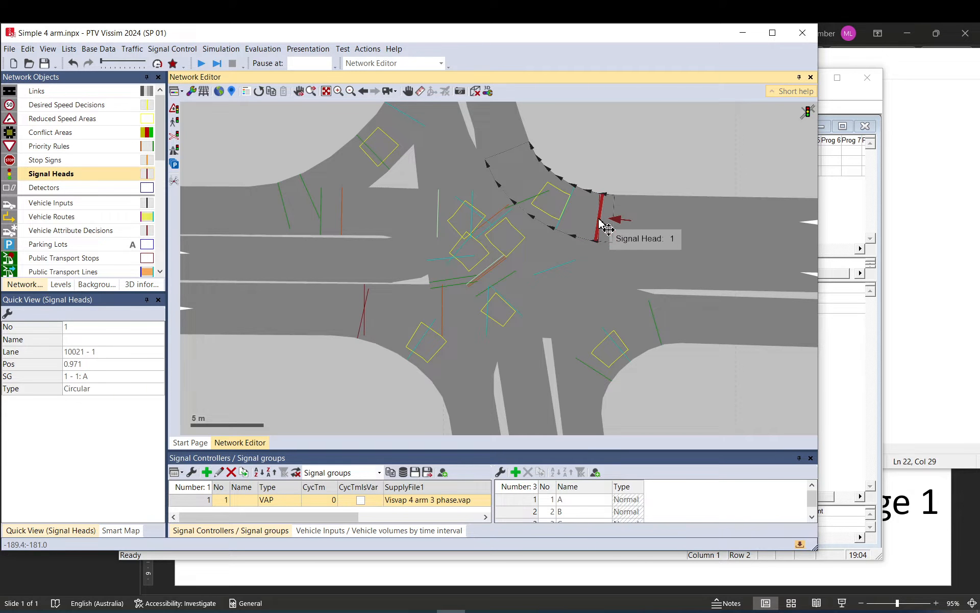
- Shorten connector 10024 to about 11 m by moving its start point along link 19 towards the junction
left_click(349, 298)
left_click(101, 88)
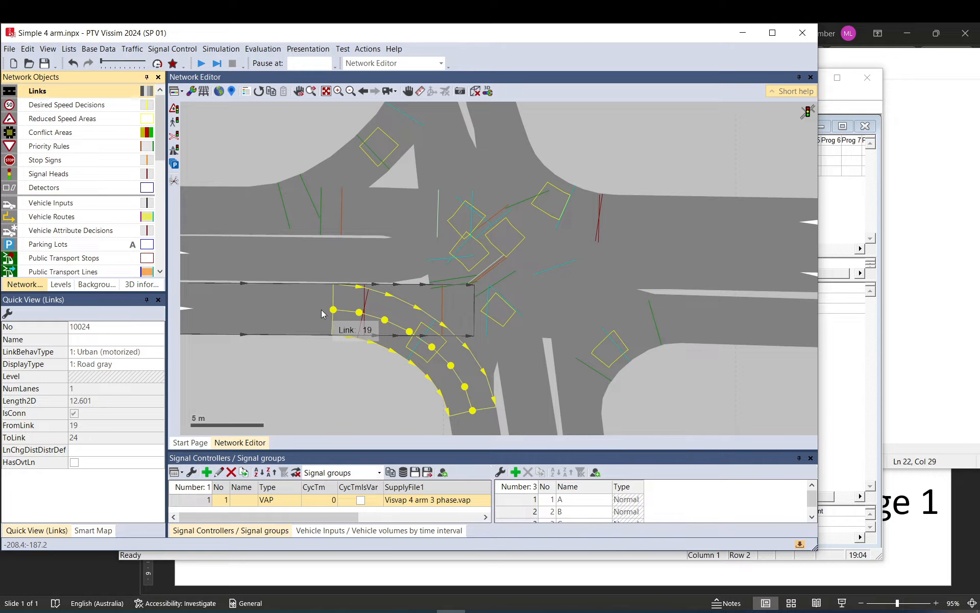
left_click_drag(334, 310, 357, 310)
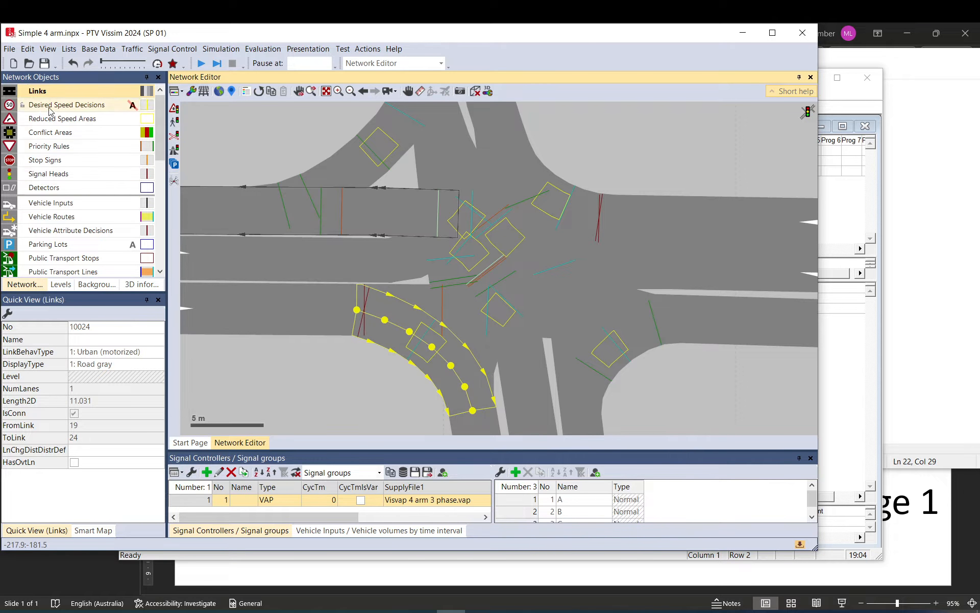
left_click(378, 358)
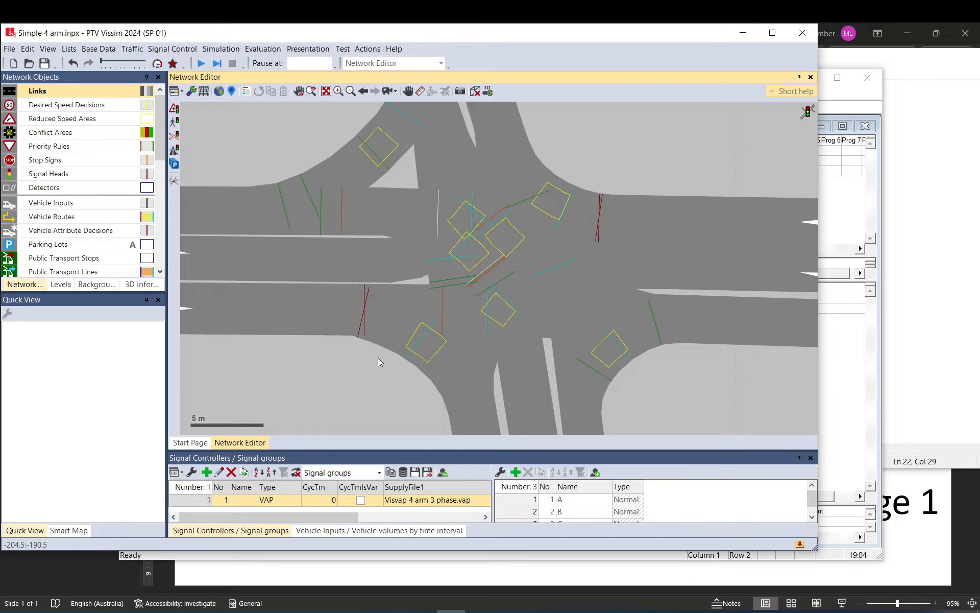
- Add a circular signal head for signal group C on lane 20 - 1 at about 44.2 m, checking the stage diagram in PowerPoint
left_click_drag(446, 317, 411, 310)
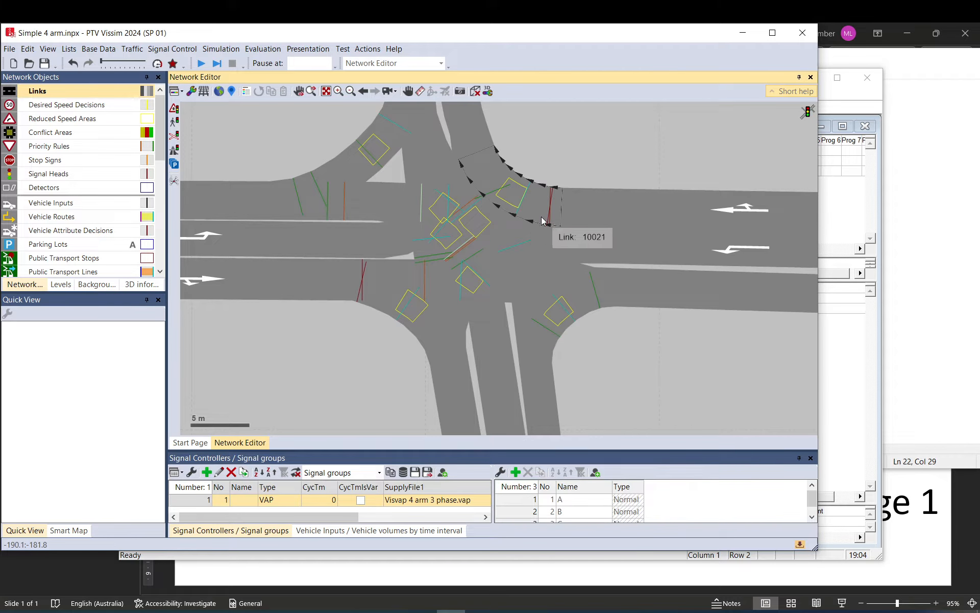
left_click_drag(549, 165, 470, 174)
left_click(136, 175)
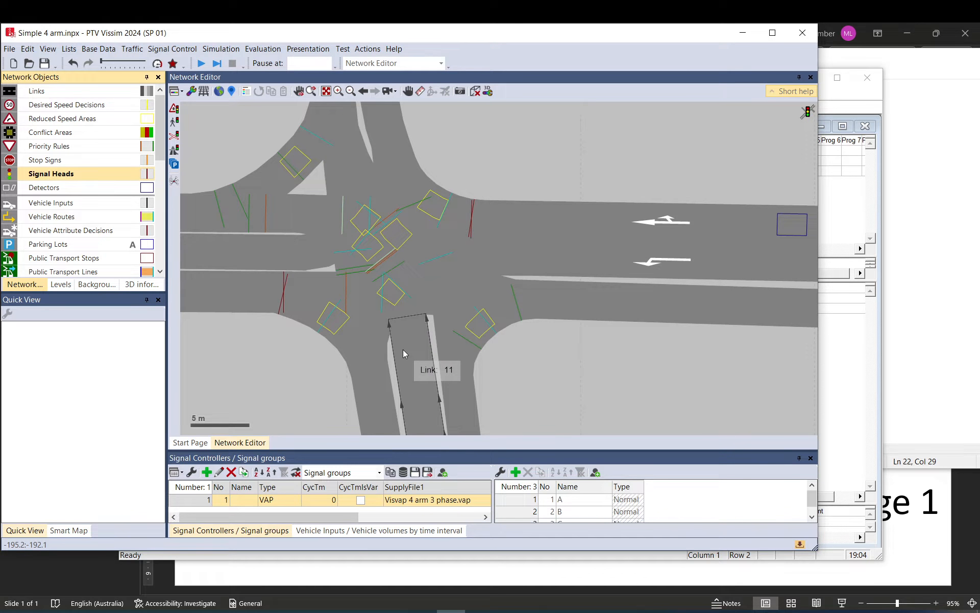
right_click(291, 251)
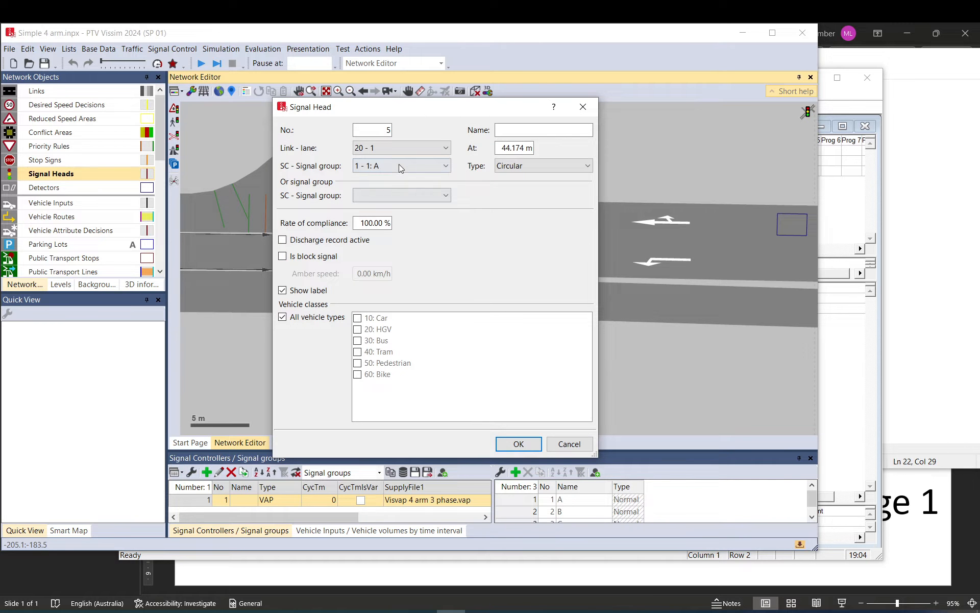
left_click(400, 166)
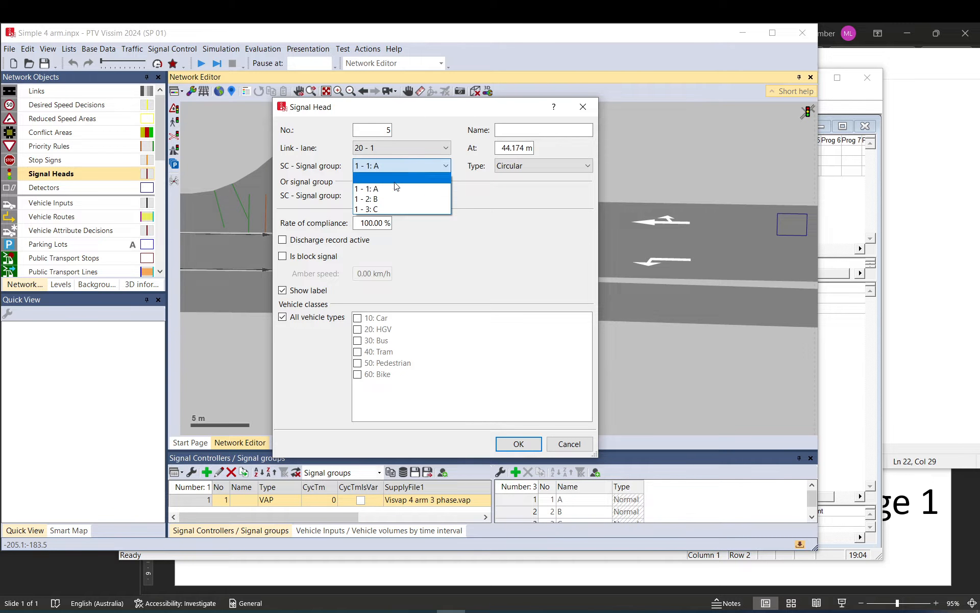
left_click(381, 209)
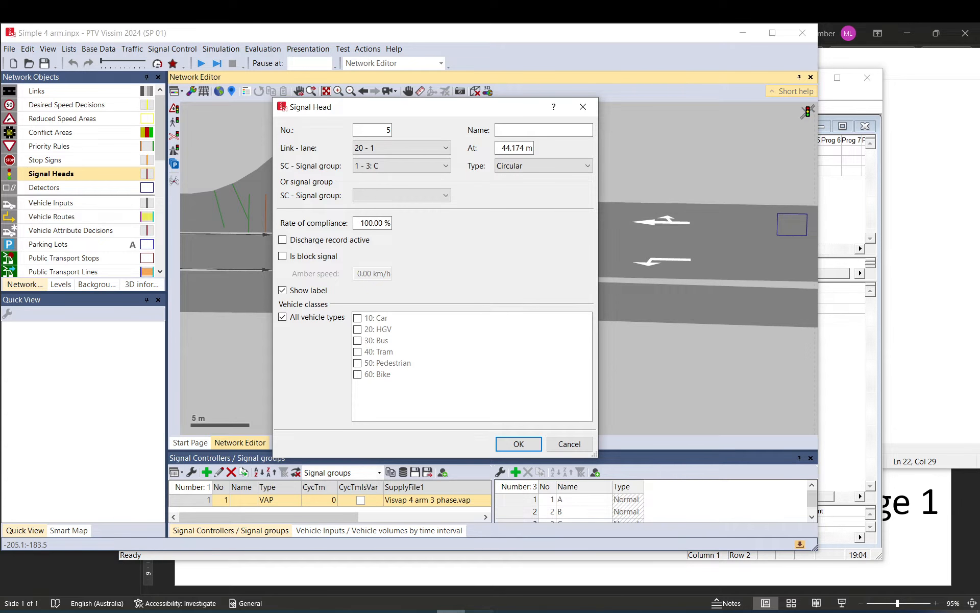
left_click(337, 611)
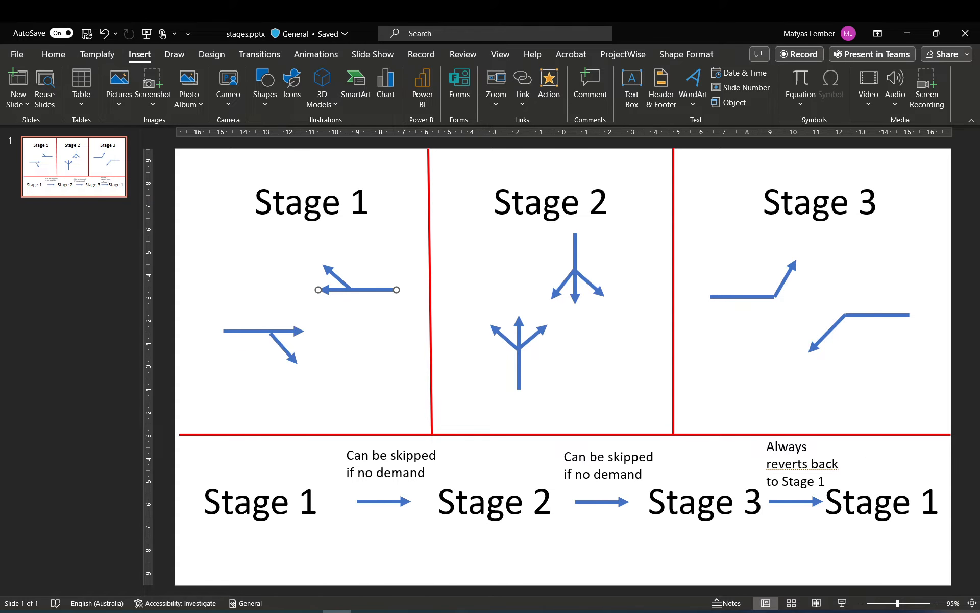
key("alt+Tab")
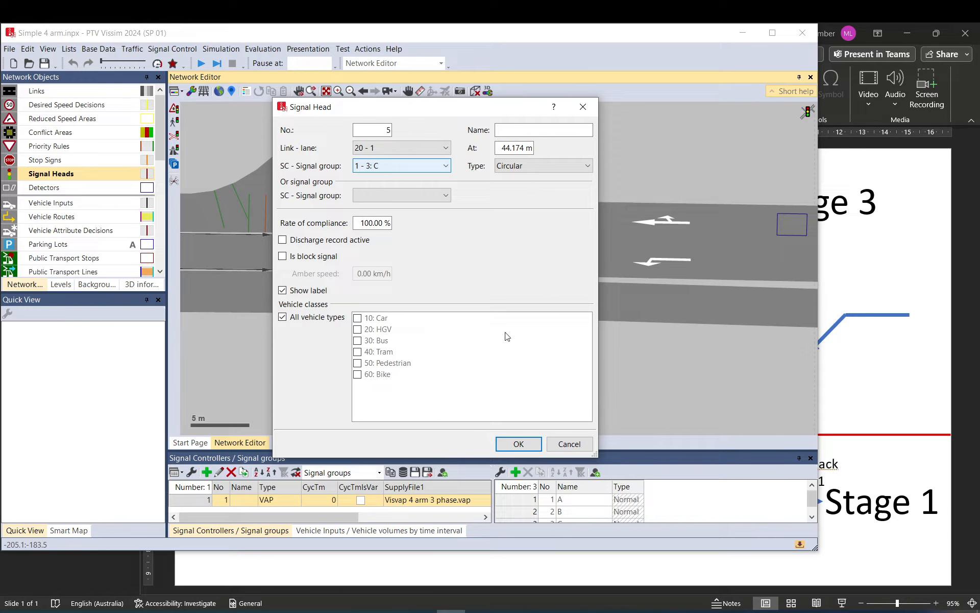
left_click(511, 443)
- Duplicate the group C signal head on lane 20 - 1 and move one head to lane 14 - 1 at about 84.5 m
right_click(286, 256)
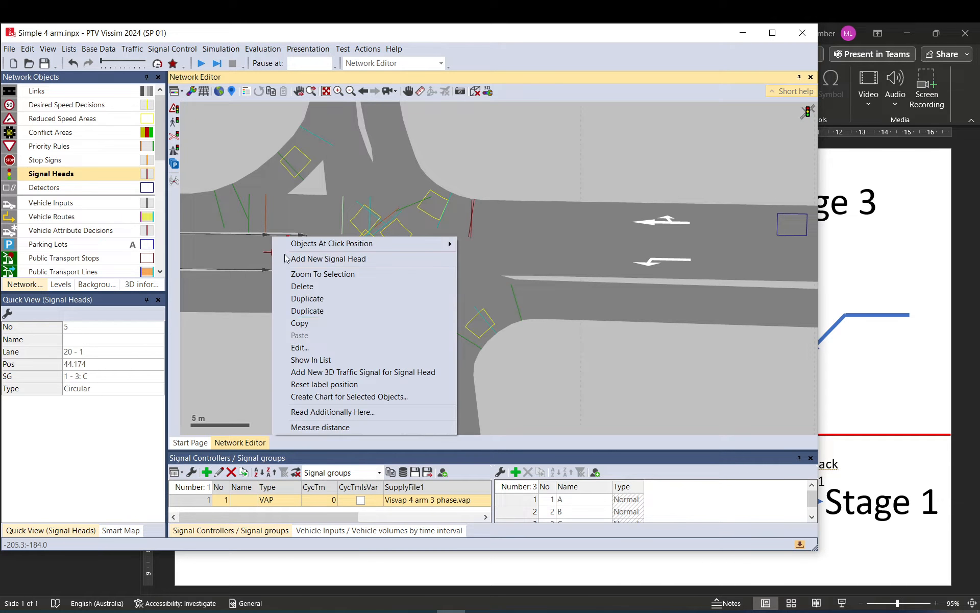
left_click(306, 310)
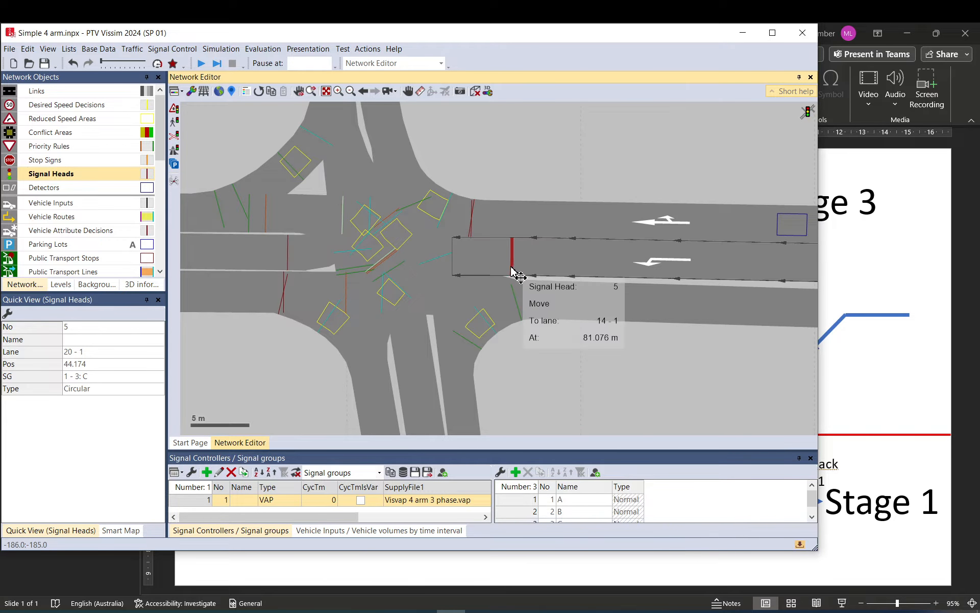
left_click(471, 265)
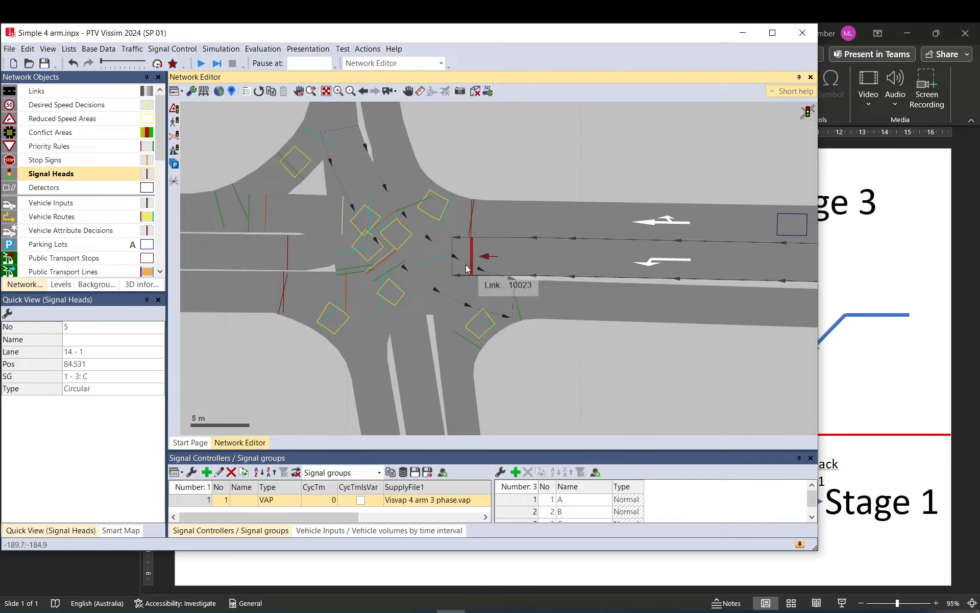
left_click(452, 241)
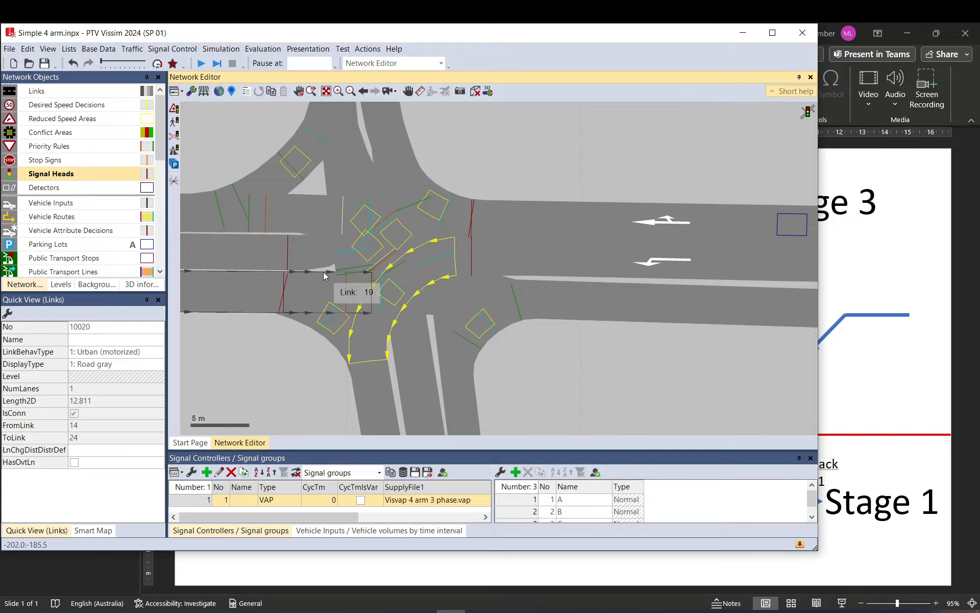
left_click(324, 266)
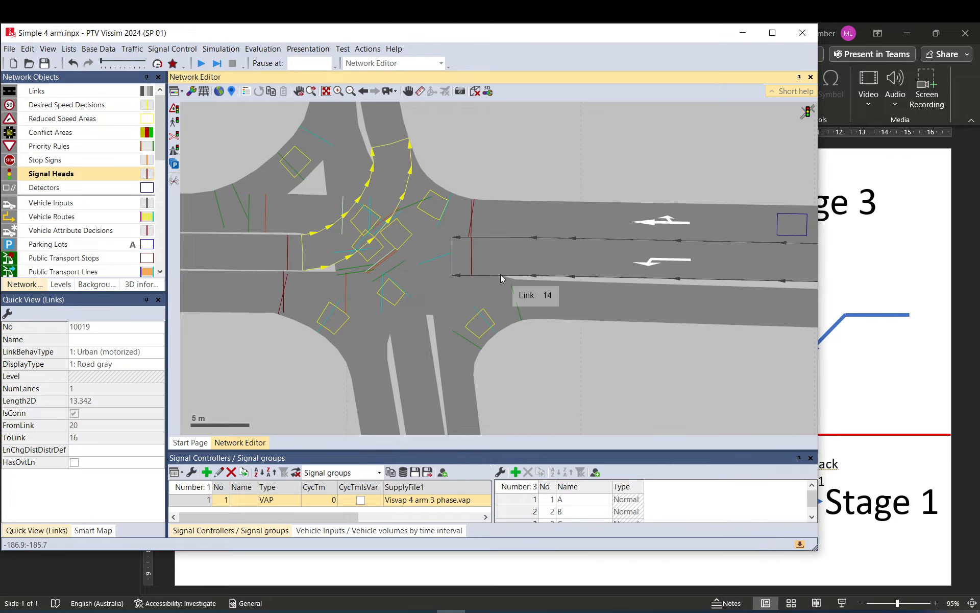
- Duplicate the group C signal head on lane 14 - 1 and move one head to lane 10022 - 1 at about 3.2 m
right_click(472, 256, "ctrl")
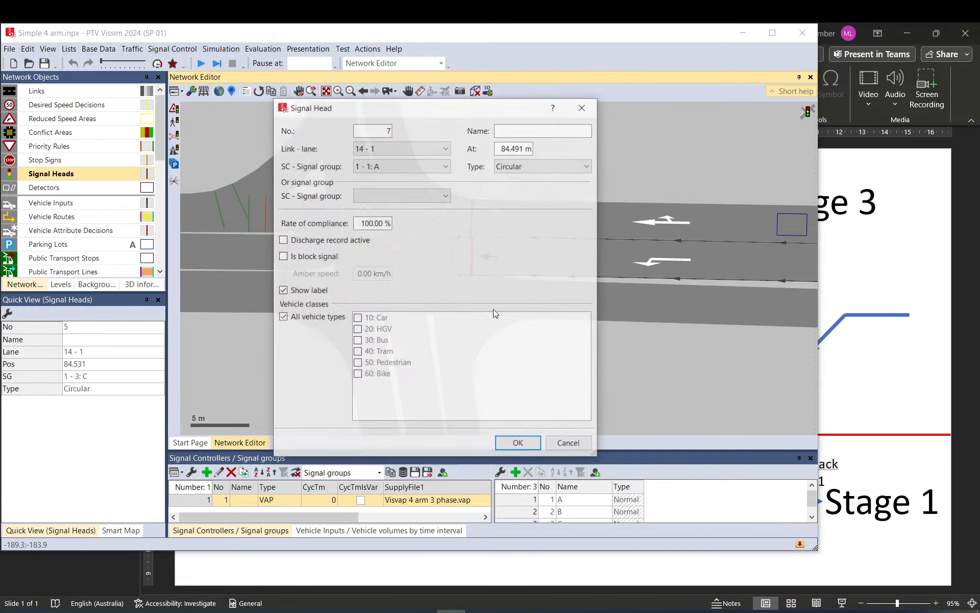
left_click(569, 443)
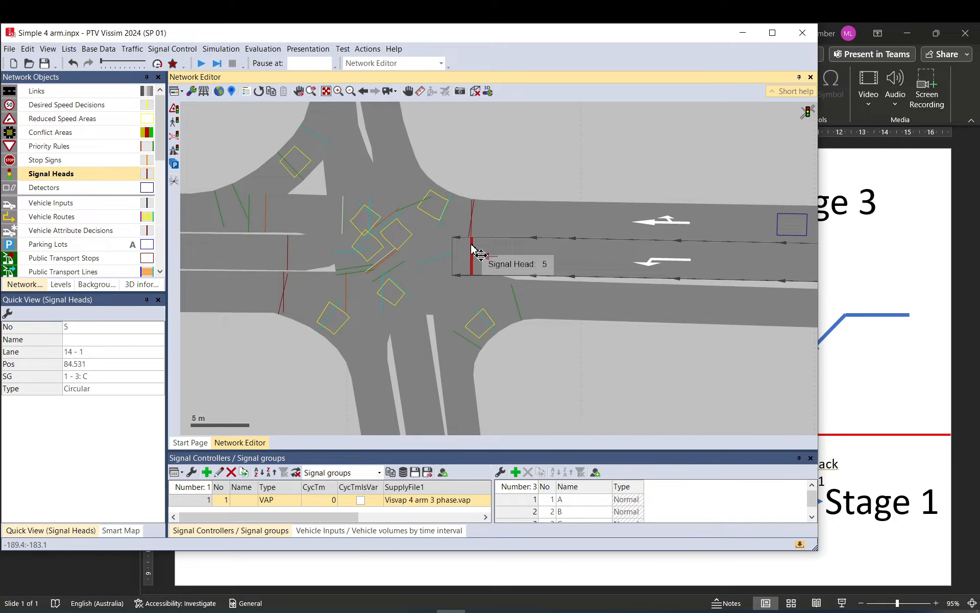
right_click(459, 228)
left_click(503, 301)
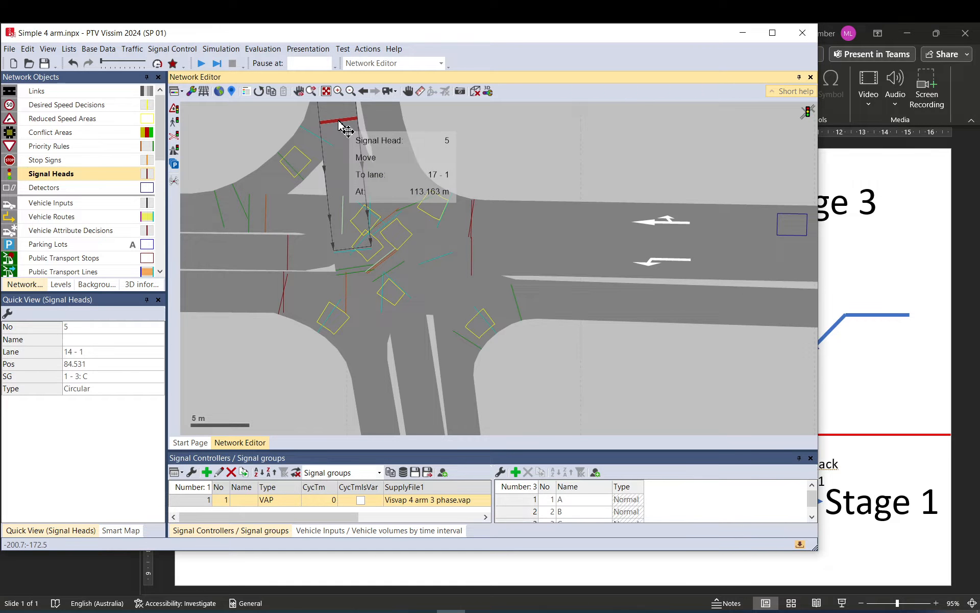
left_click(401, 280)
left_click_drag(400, 281, 416, 171)
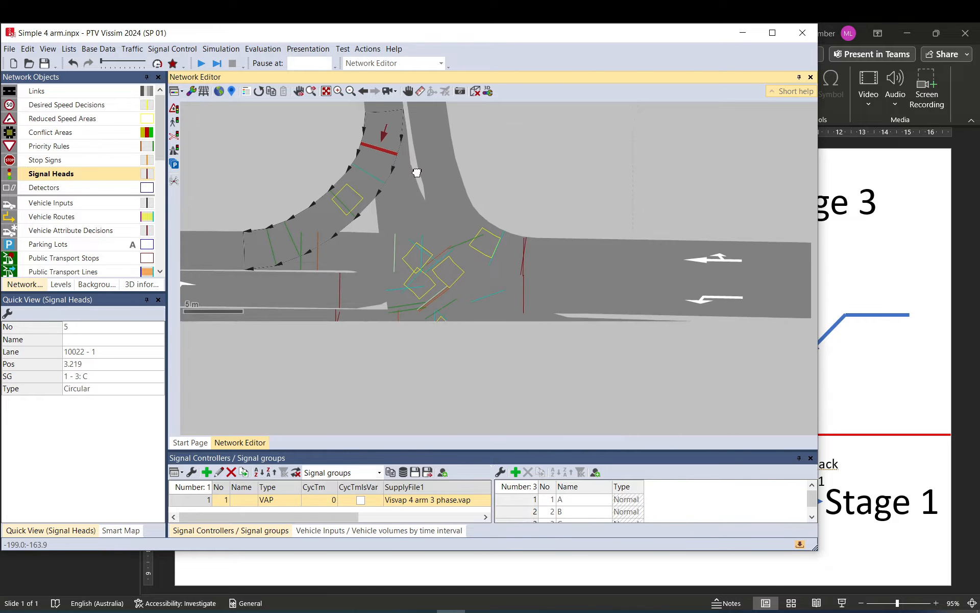
- Shift the signal heads on lanes 20 - 1, 10024 - 1 and 10022 - 1 upstream, placing the 10022 - 1 head at about 2 m
left_click(339, 297)
left_click_drag(341, 299, 312, 287)
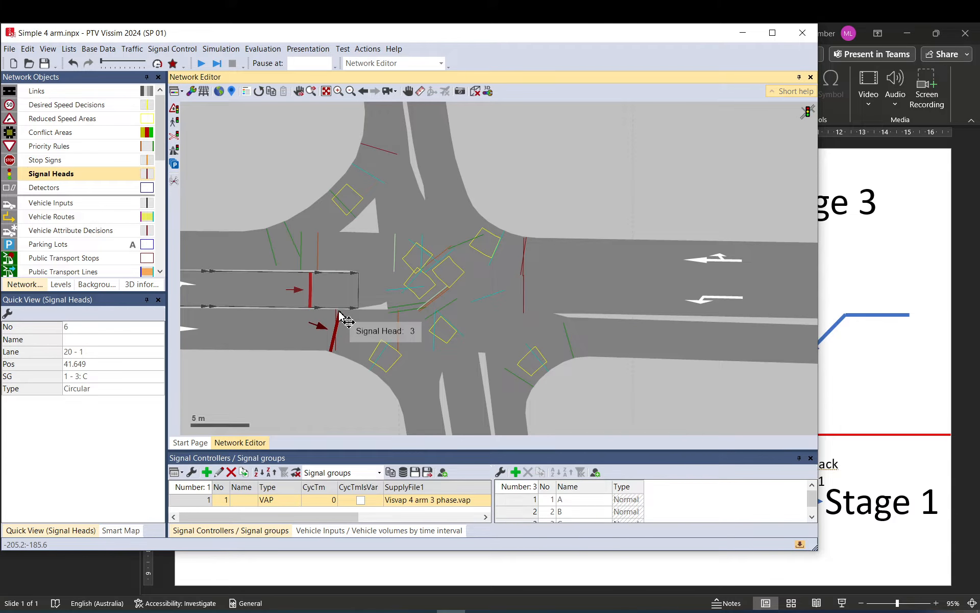
left_click_drag(338, 322, 304, 296)
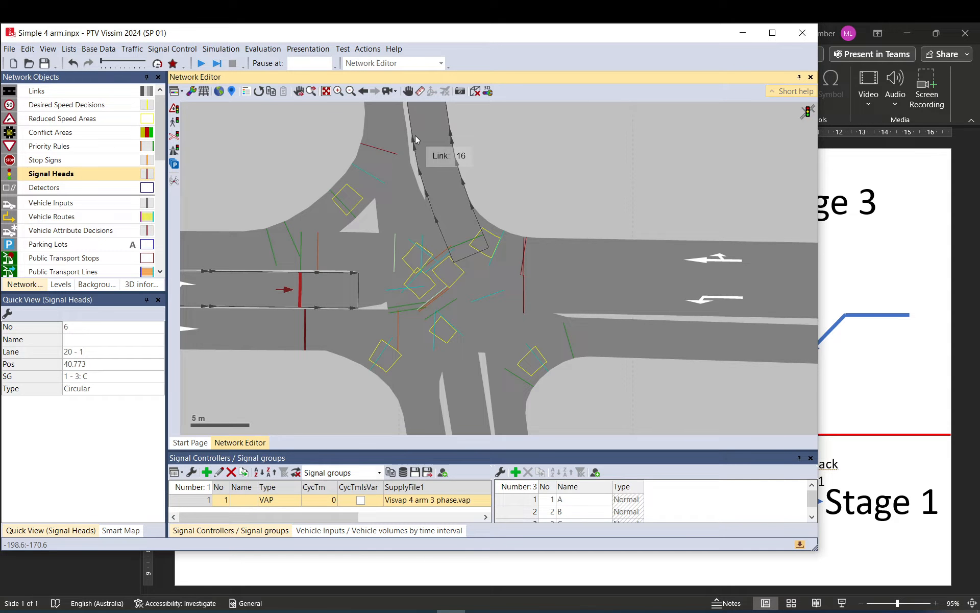
left_click_drag(390, 151, 389, 137)
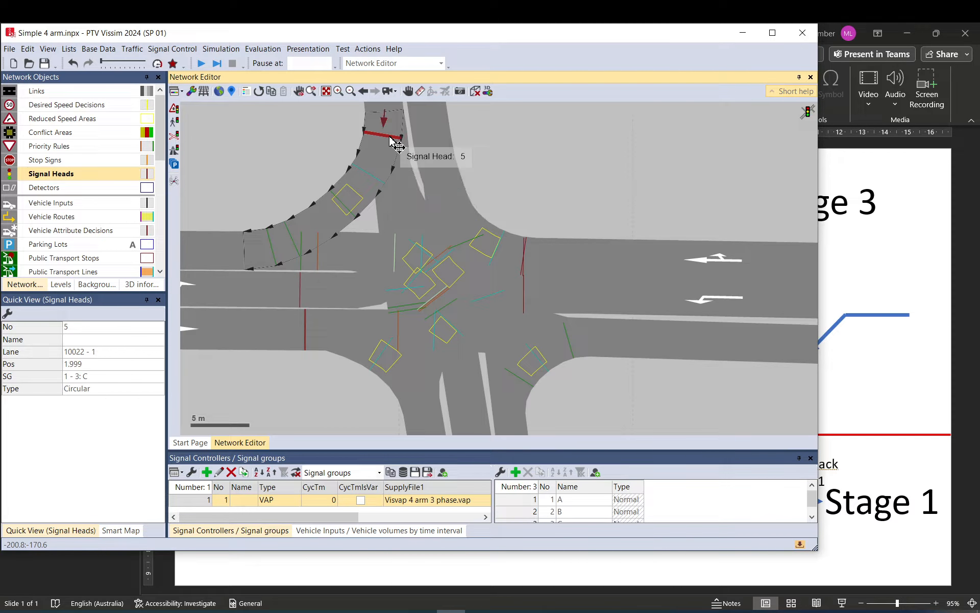
left_click_drag(301, 299, 293, 324)
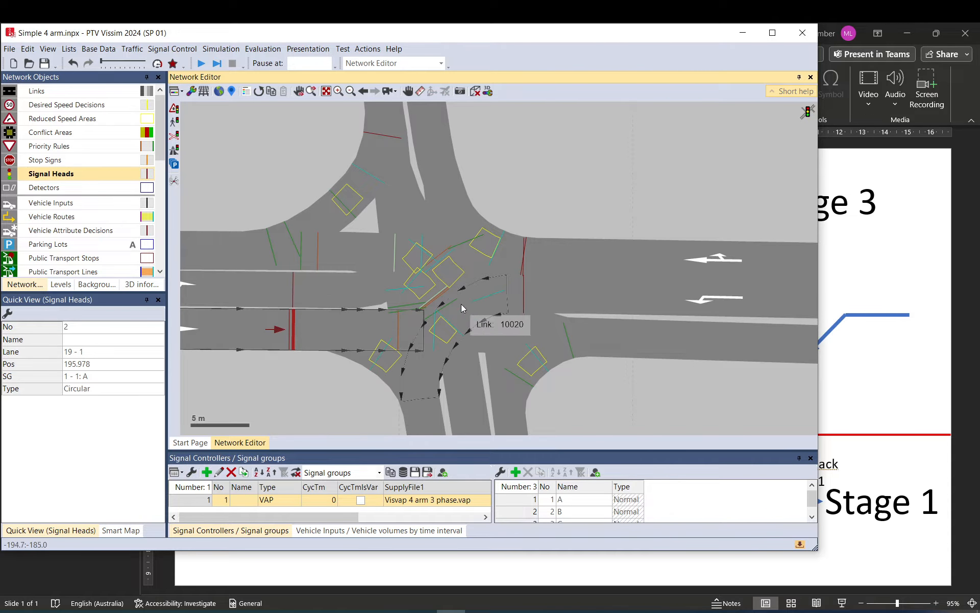
- Duplicate the signal head on lane 10022 - 1 without copying signal controllers and move one head to lane 17 - 1 at about 111 m
left_click(380, 137)
right_click(380, 137)
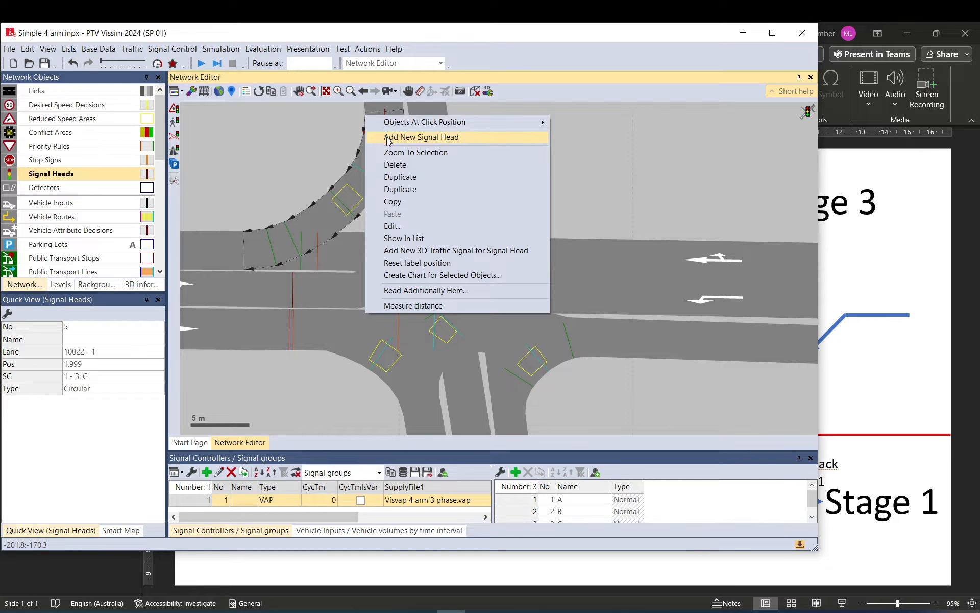
left_click(403, 177)
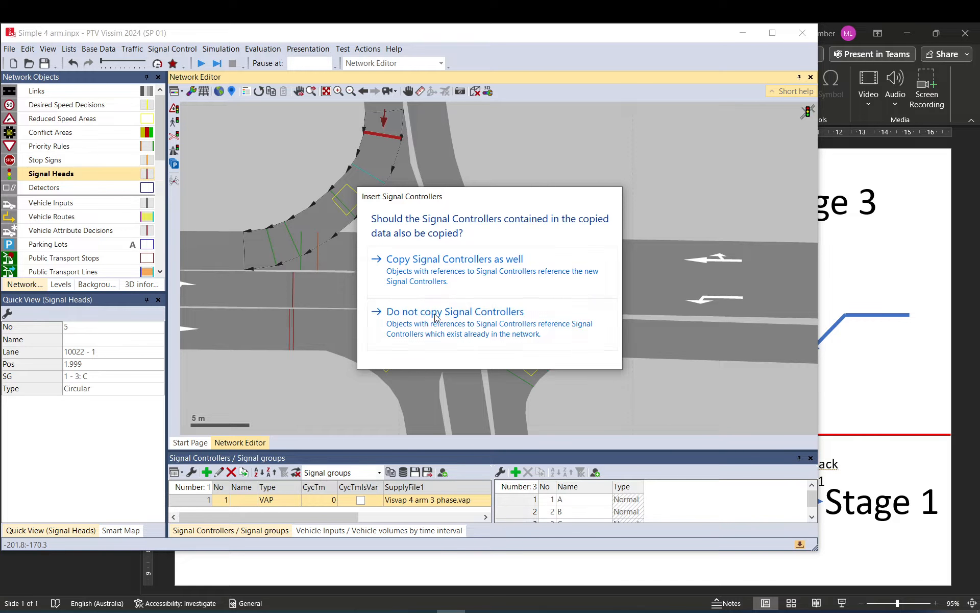
left_click(436, 318)
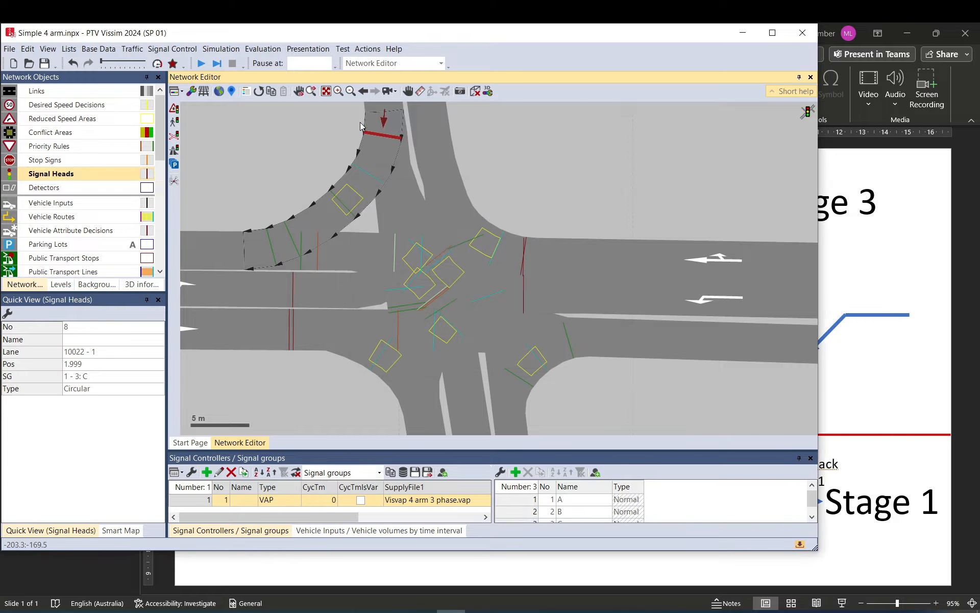
left_click(405, 137)
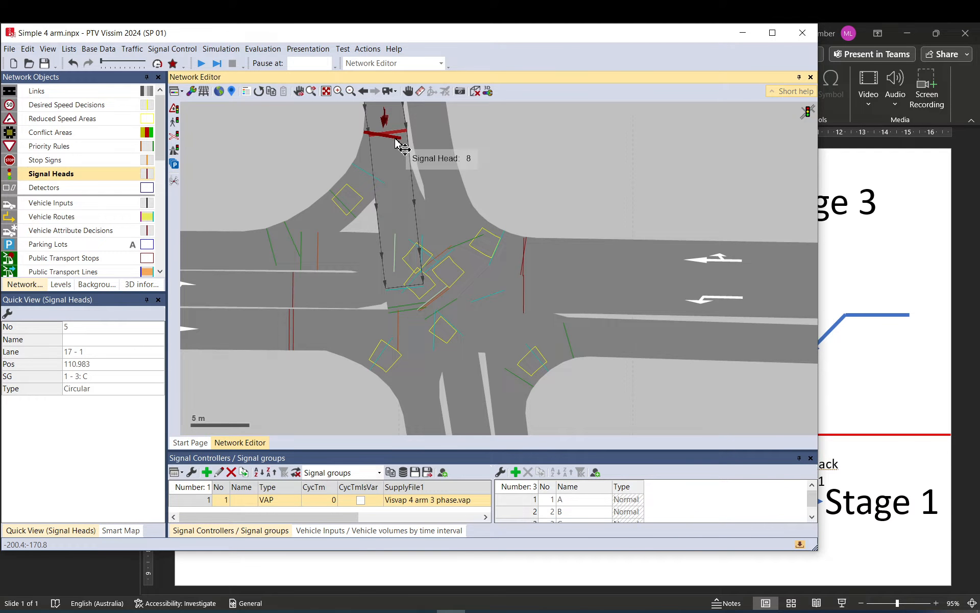
left_click(422, 207)
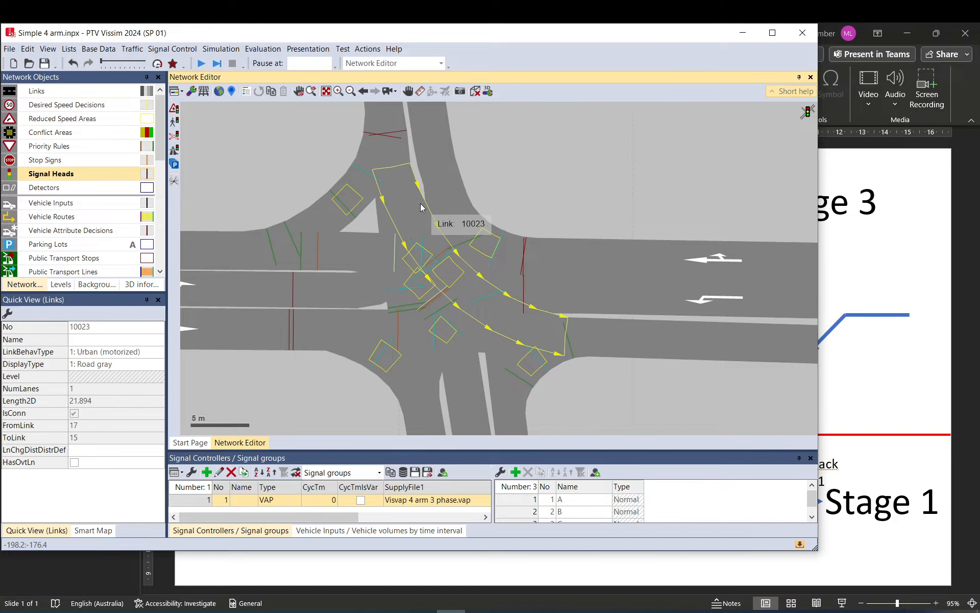
left_click(385, 135)
left_click(365, 134)
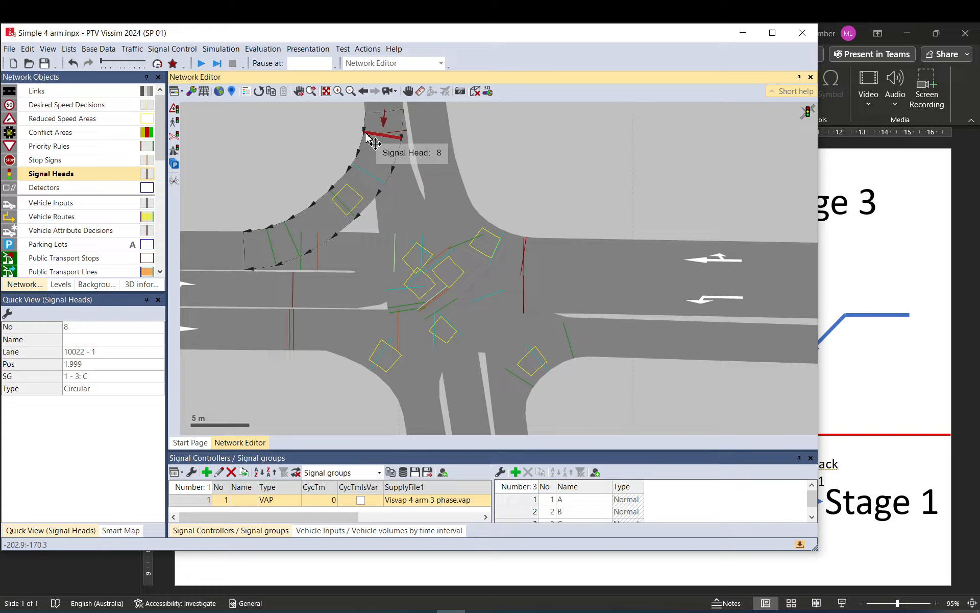
left_click(387, 134)
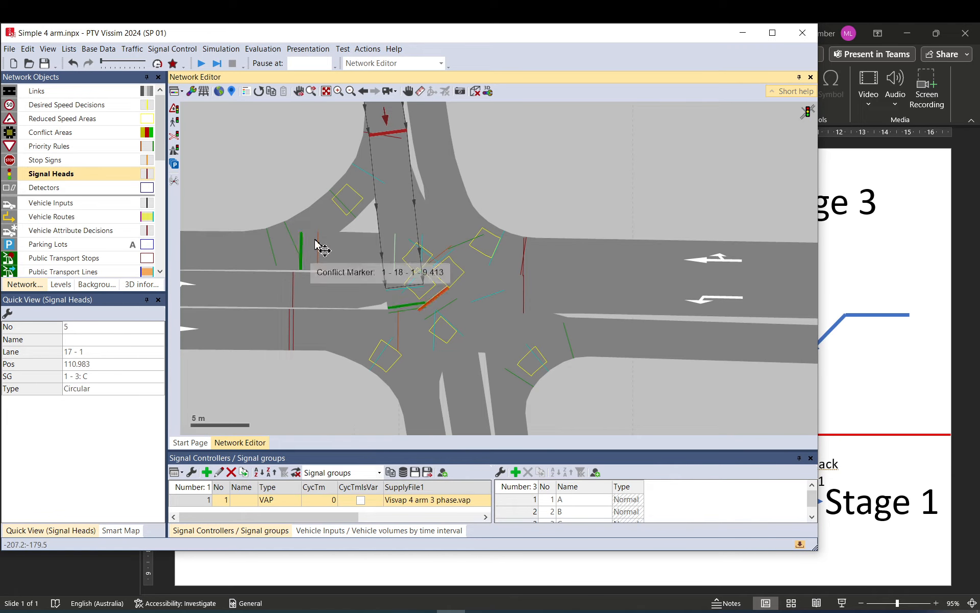
- Duplicate the group C signal head on lane 17 - 1 and move one head to lane 11 - 1 at about 192.5 m
right_click(403, 134)
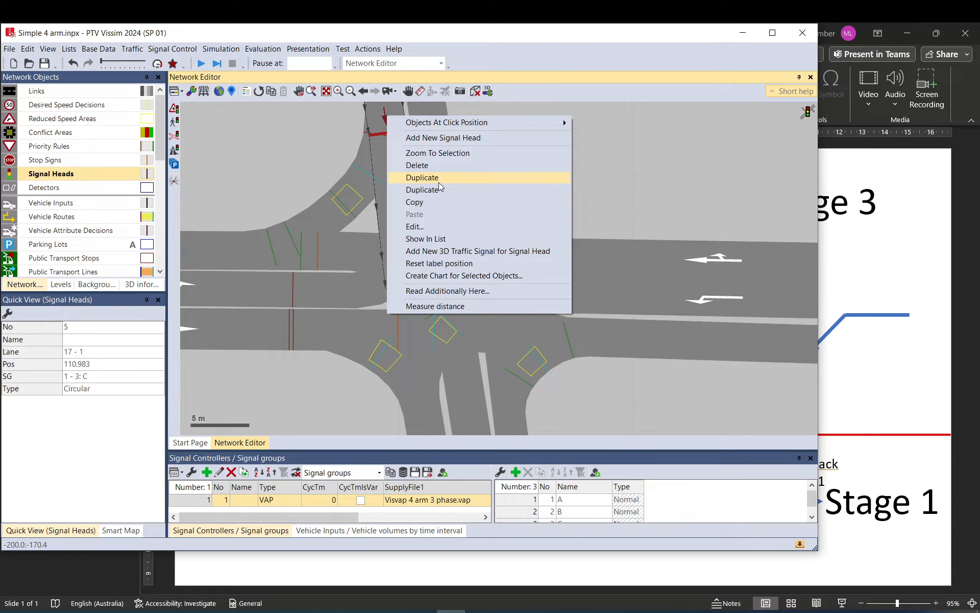
left_click(439, 181)
left_click(438, 377)
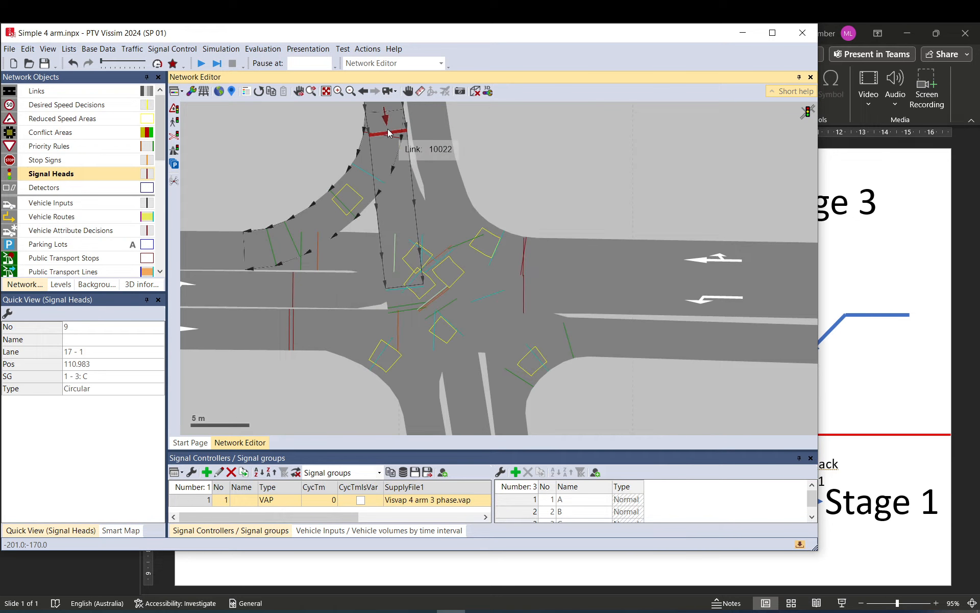
left_click_drag(387, 130, 467, 392)
- Duplicate the signal head on lane 11 - 1, placing one head on lane 12 - 1 at about 62.3 m and the other on lane 11 - 1 at about 189.4 m
right_click(456, 374)
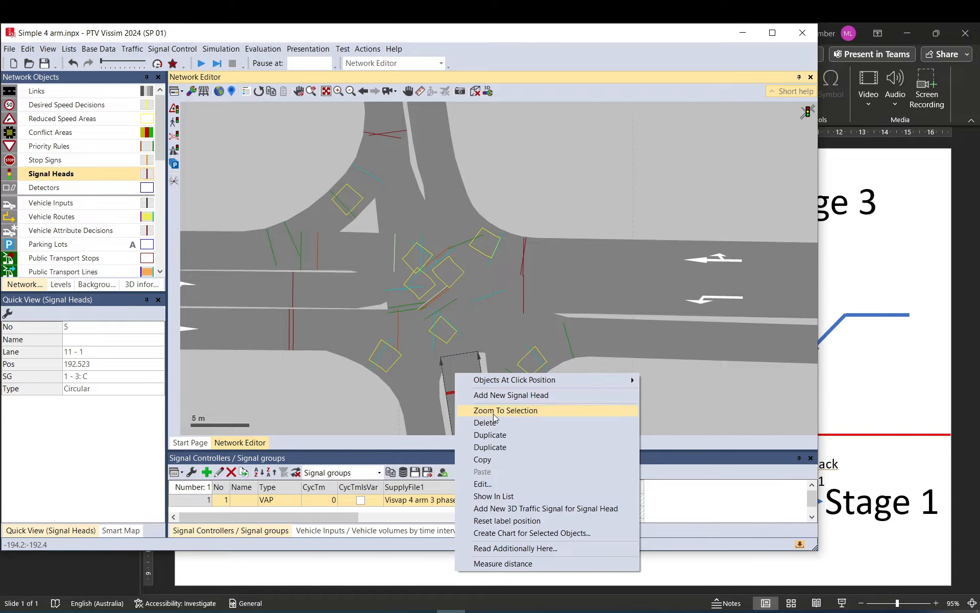
left_click_drag(508, 372, 464, 285)
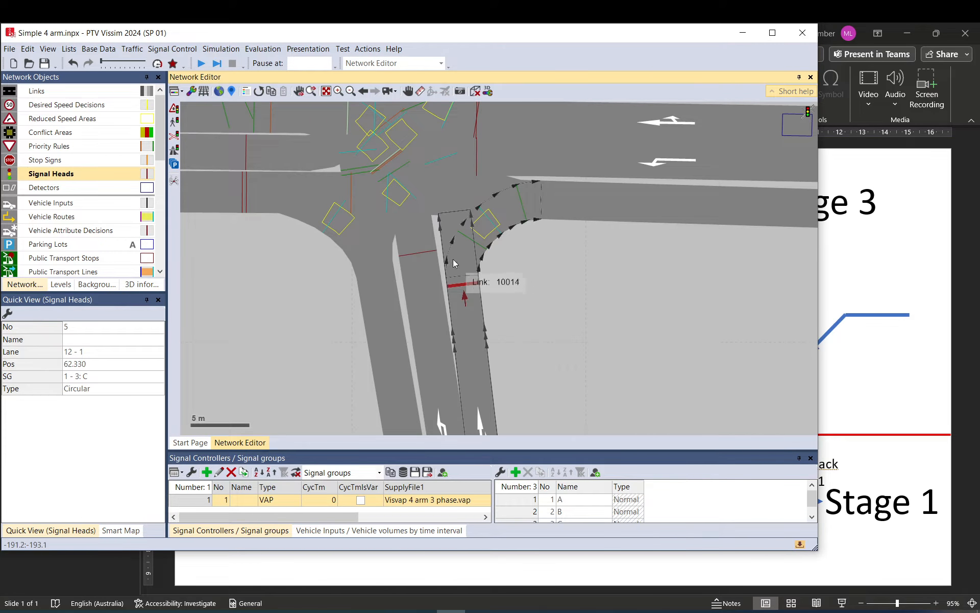
left_click_drag(424, 253, 424, 288)
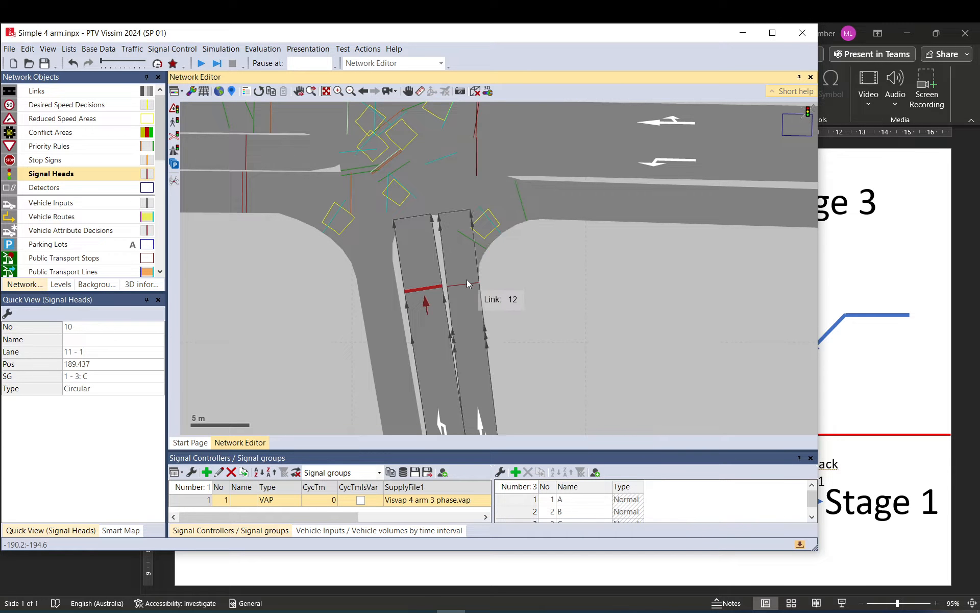
left_click(488, 259)
left_click(447, 239)
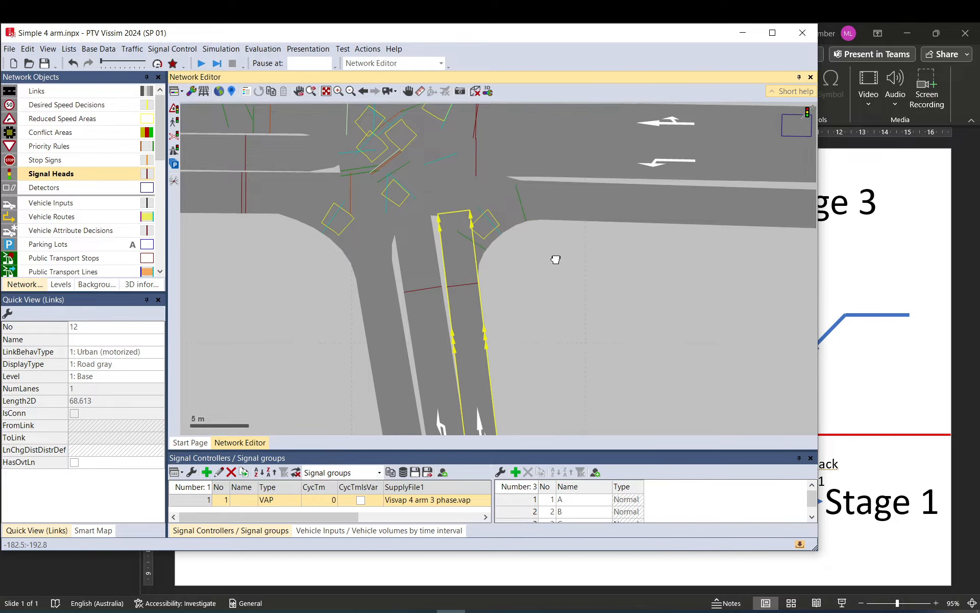
- Shift the eastern approach's signal heads upstream, to about 175.6 m on lane 13 - 1 and about 81.3 m on lane 14 - 1
left_click_drag(555, 259, 464, 346)
left_click_drag(386, 245, 428, 246)
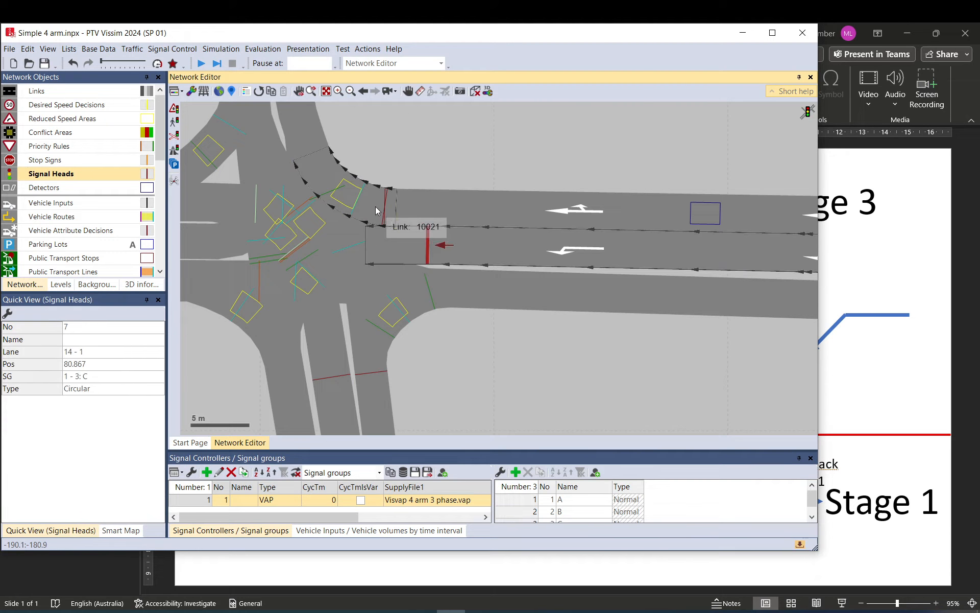
left_click(379, 210)
left_click_drag(384, 210, 422, 208)
left_click(386, 211)
left_click(424, 211)
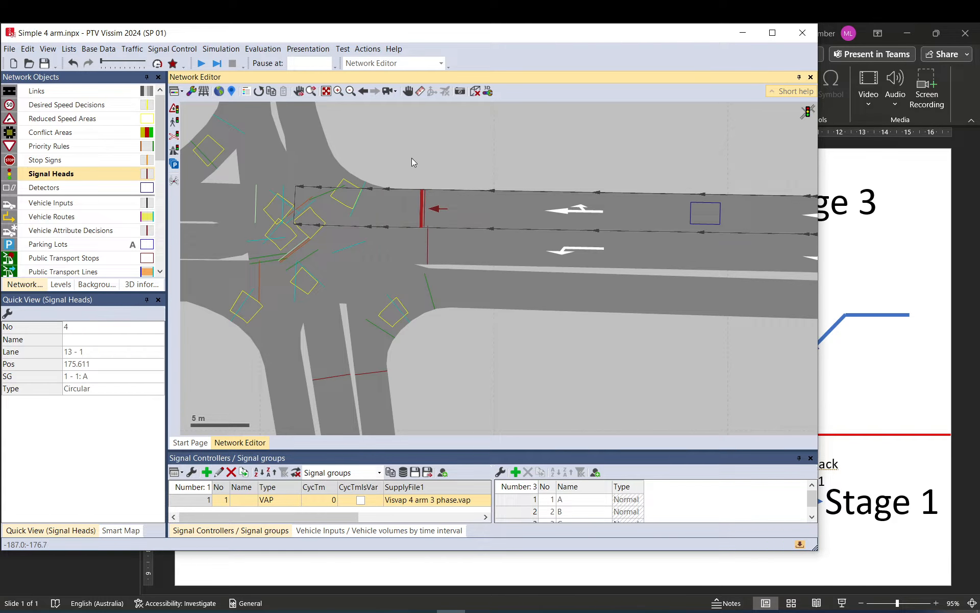
left_click(412, 158)
left_click_drag(428, 247, 423, 246)
left_click(418, 156)
scroll(418, 166, "down", 3)
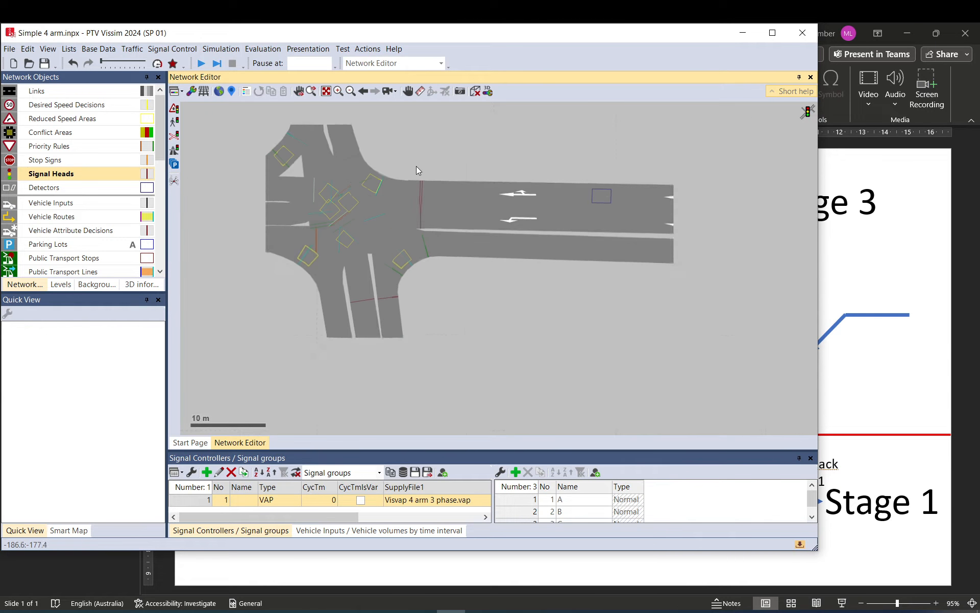
scroll(418, 224, "up", 1)
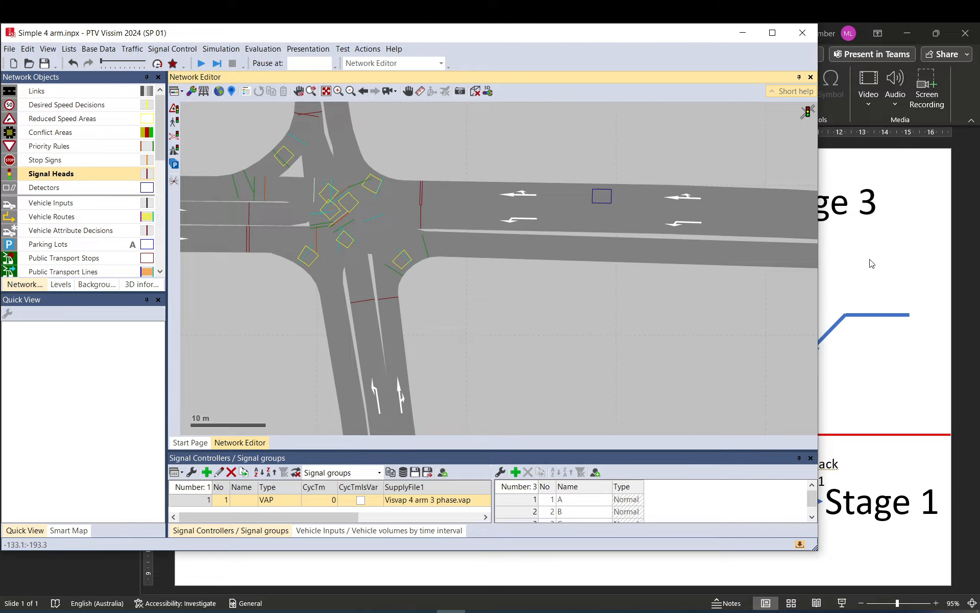
- Assign signal group 1 - 2: B to the signal heads on lanes 14 - 1 and 20 - 1
left_click(371, 301)
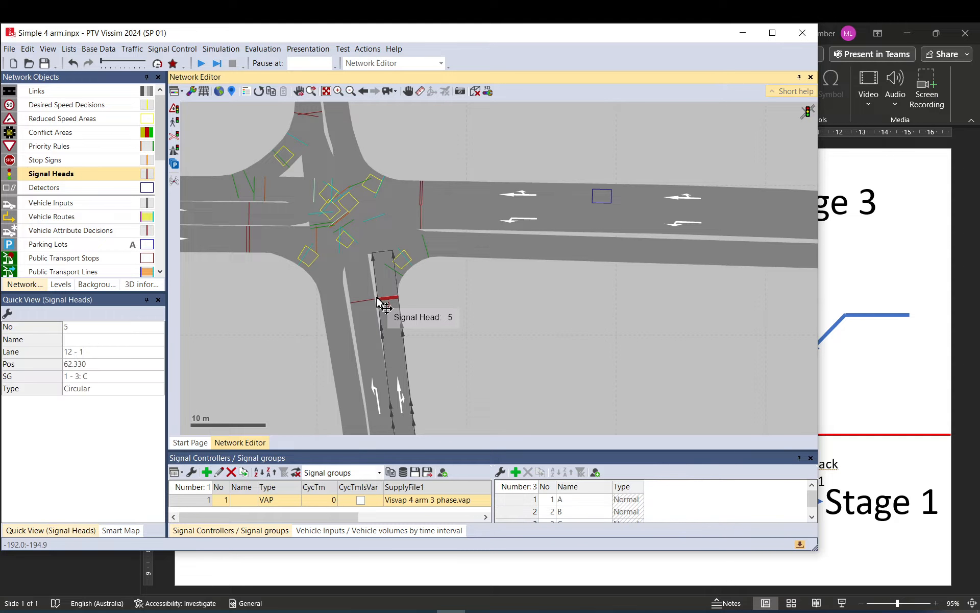
left_click(420, 218)
left_click(157, 377)
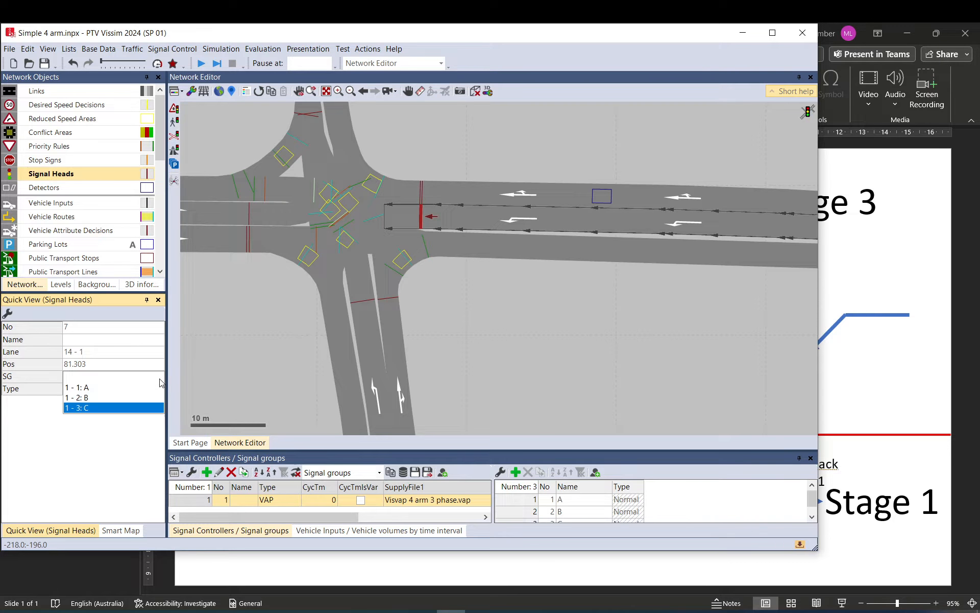
left_click(94, 397)
left_click(248, 217)
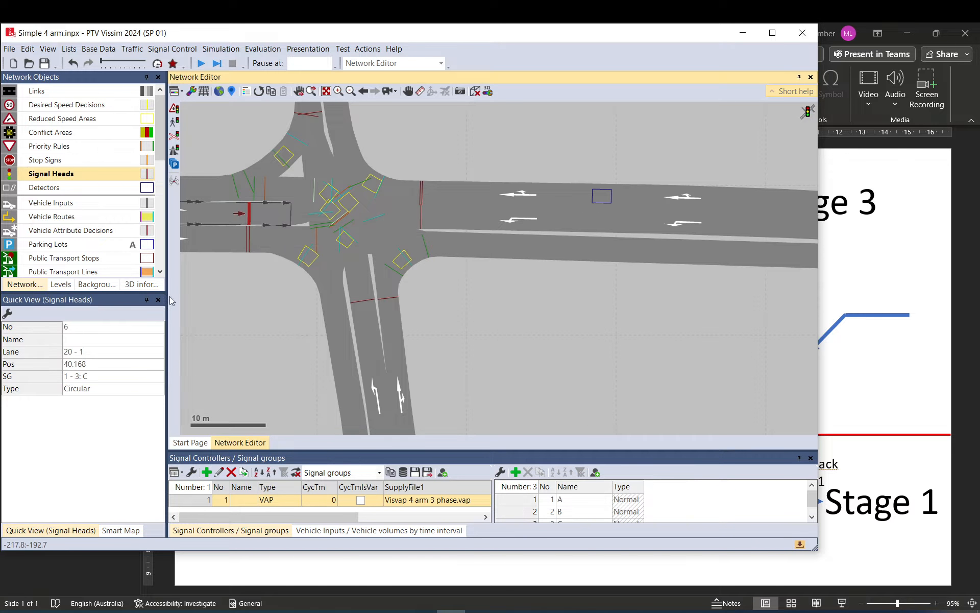
left_click(130, 376)
left_click(116, 398)
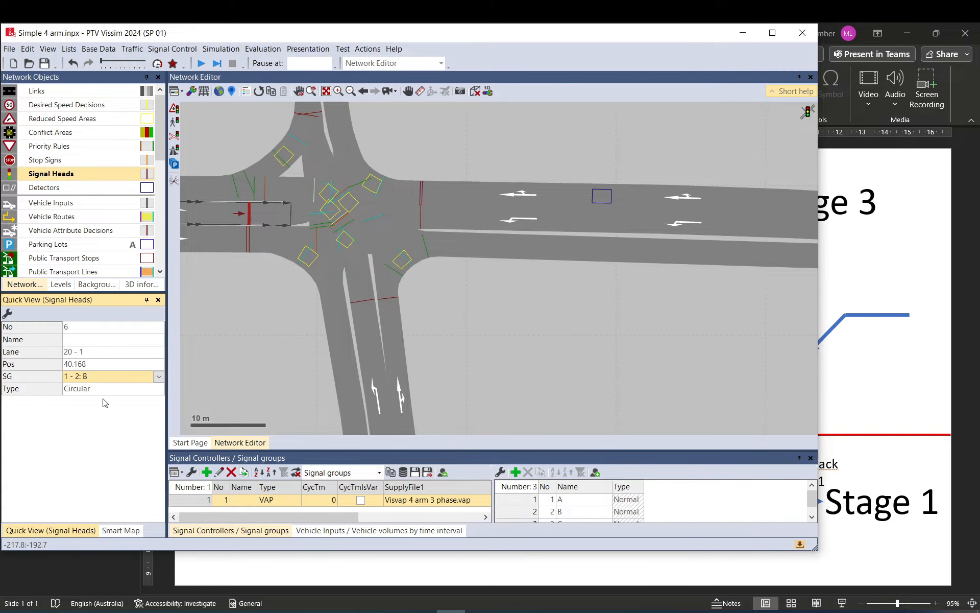
left_click(476, 318)
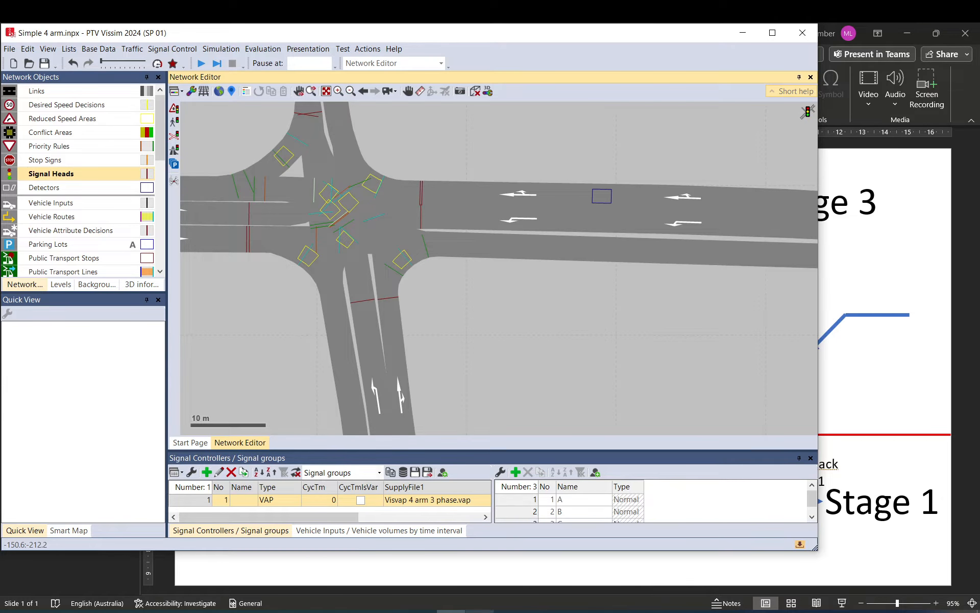
- Switch to VisVAP, enter signal group 1 as the T_green argument, and check the group numbering in video.pua
left_click(482, 611)
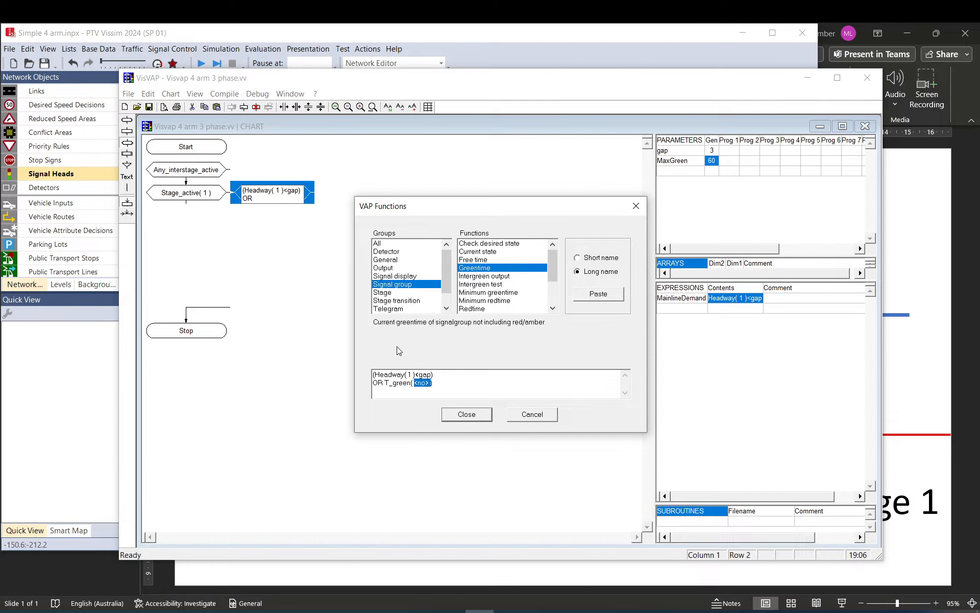
type("1")
left_click(656, 610)
scroll(514, 133, "up", 1)
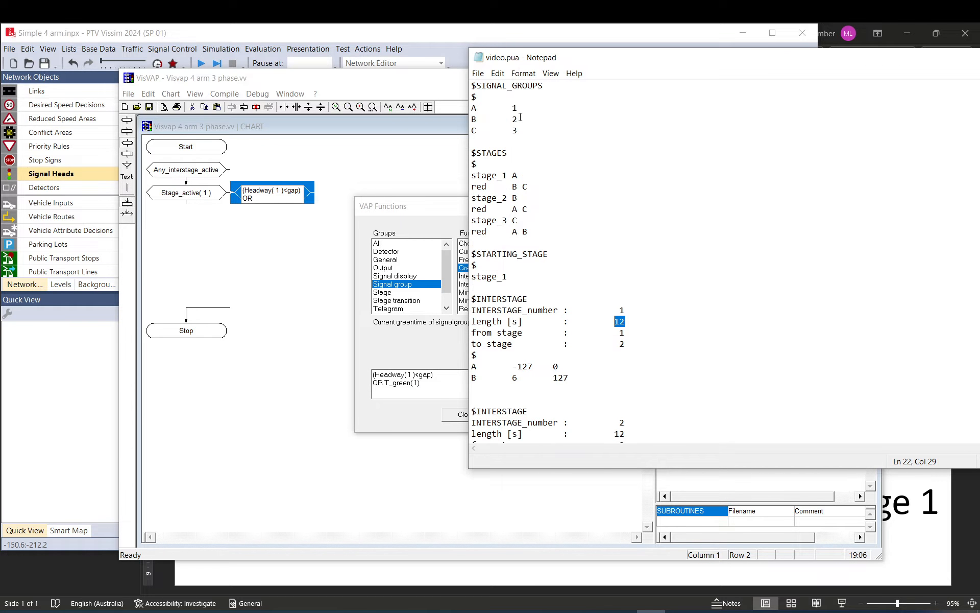
mouse_move(473, 108)
left_mouse_down()
mouse_move(526, 110)
mouse_move(471, 108)
left_mouse_up()
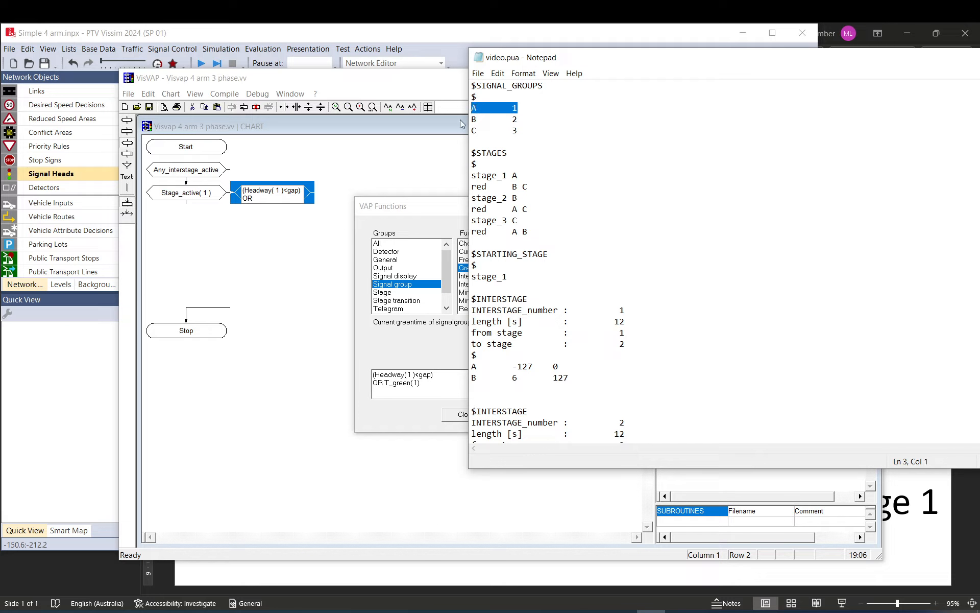
left_click(411, 216)
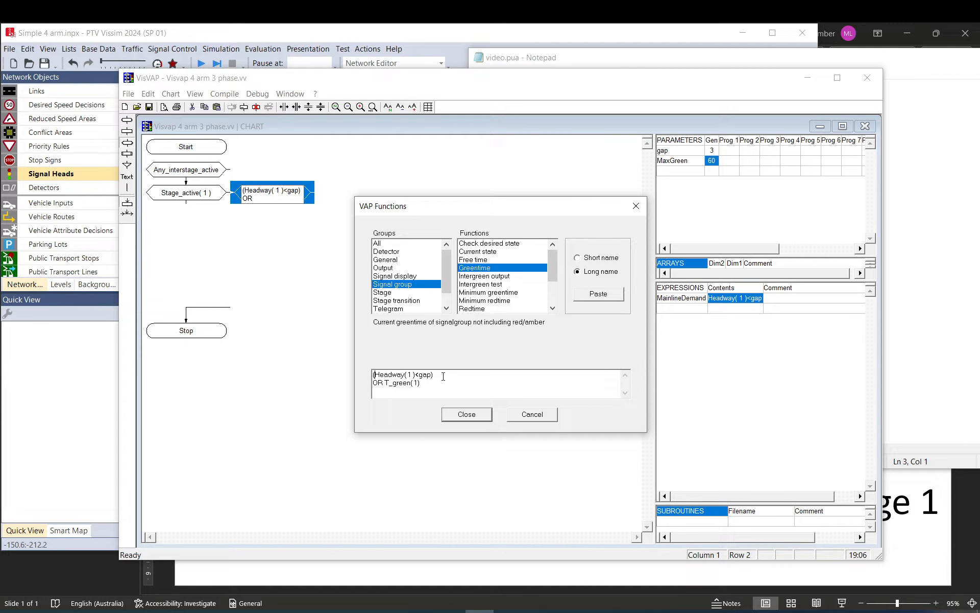
- Enclose T_green( 1) in parentheses in the OR clause and accept the condition expression
left_click(429, 388)
type("(")
double_click(382, 383)
left_click(479, 415)
left_click(337, 277)
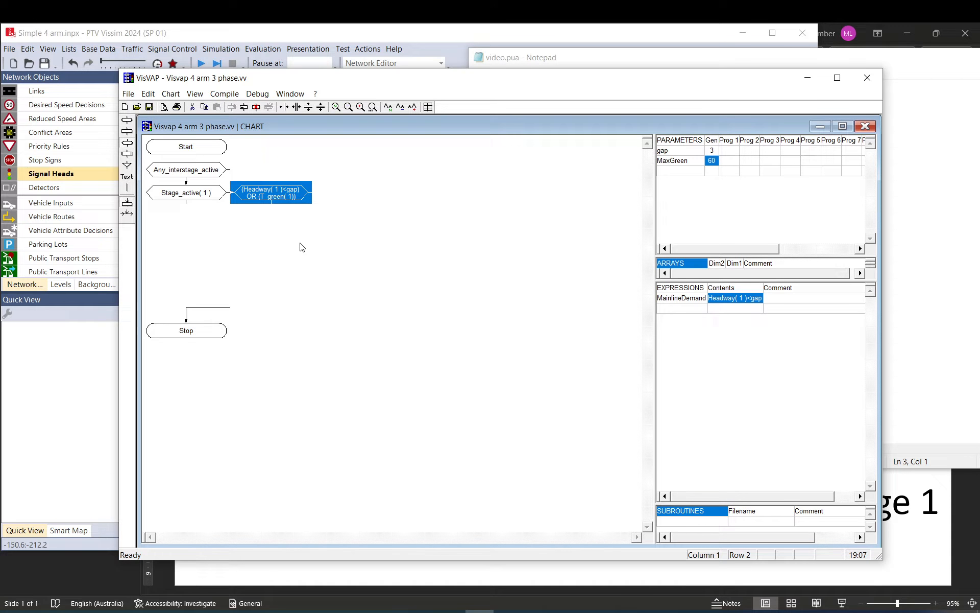
- Add the comparison >MaxGreen after T_green( 1) in the condition beside Stage_active( 1 )
double_click(277, 192)
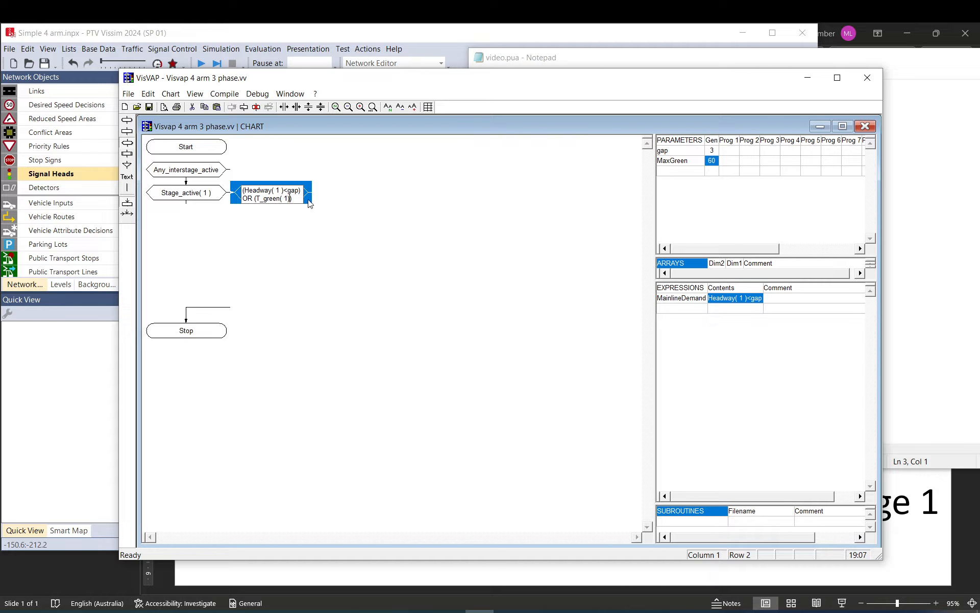
type(">MaxGreen")
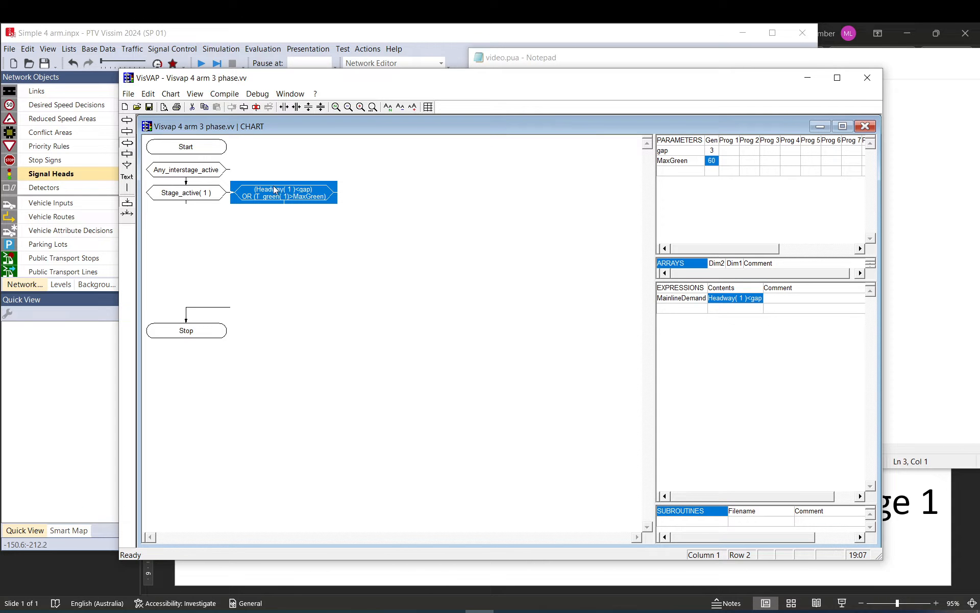
left_click(350, 197)
left_click(375, 190)
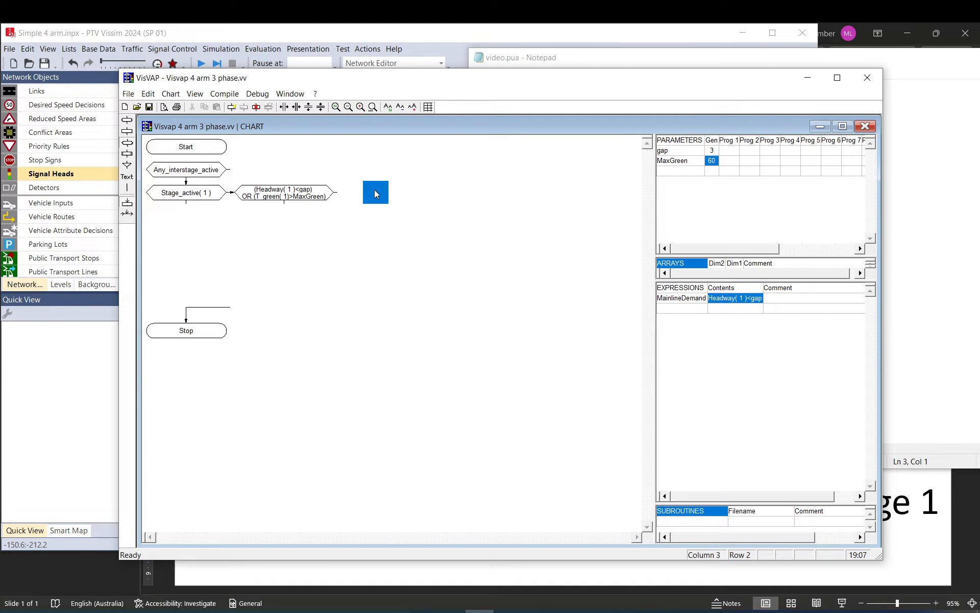
left_click_drag(348, 191, 408, 191)
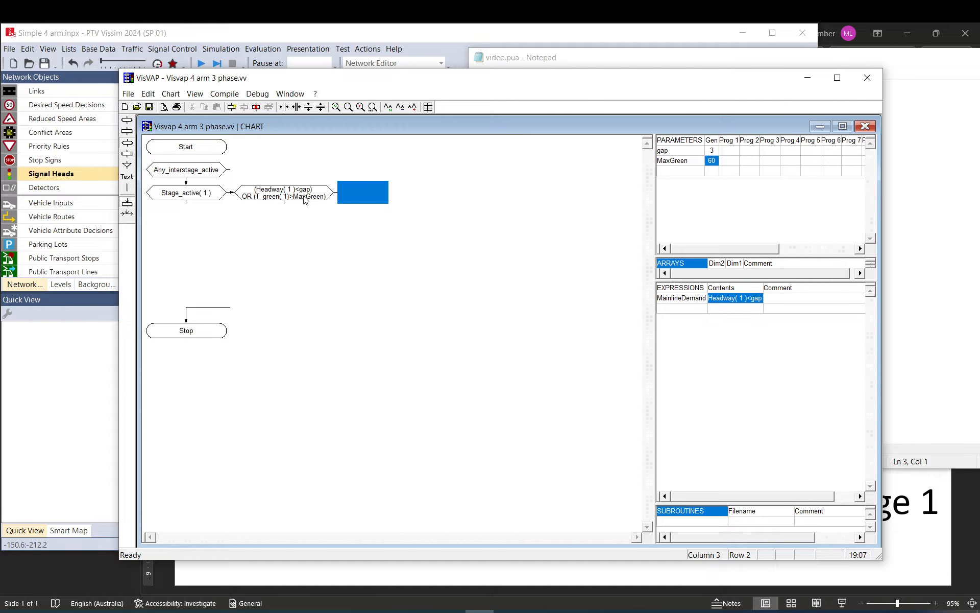
- Change the headway comparison in the condition to Headway( 1 )>gap
left_click(304, 199)
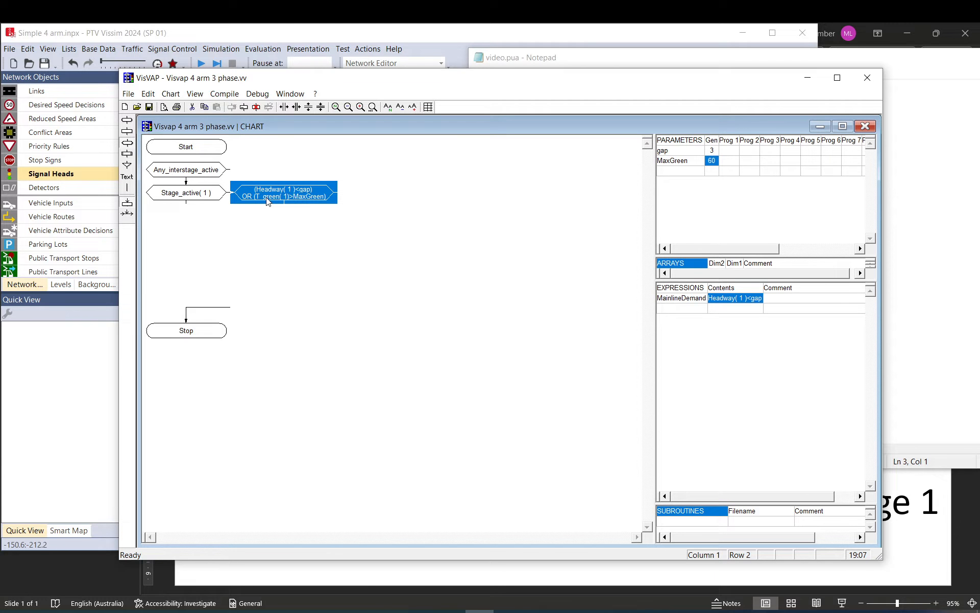
double_click(298, 190)
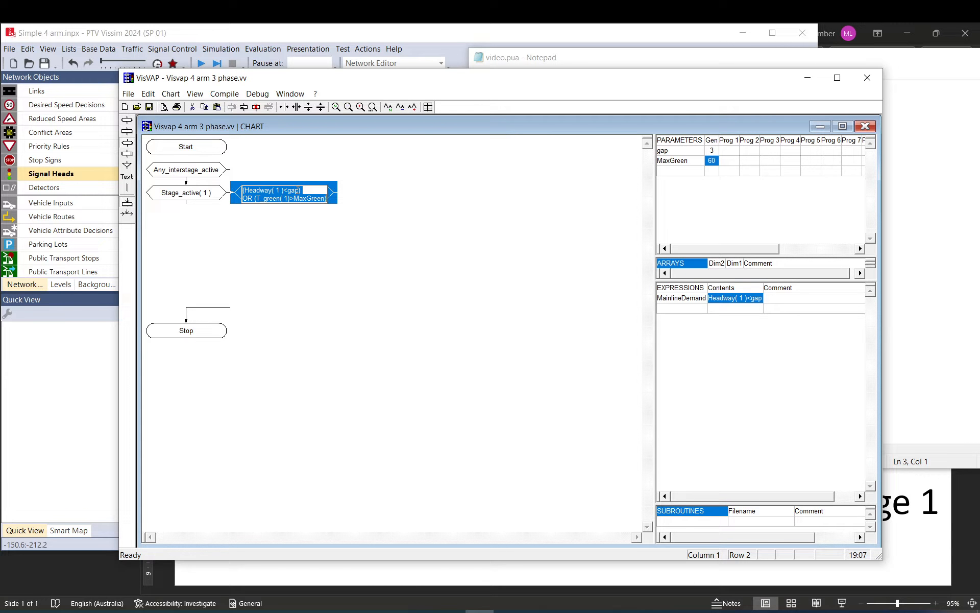
double_click(286, 189)
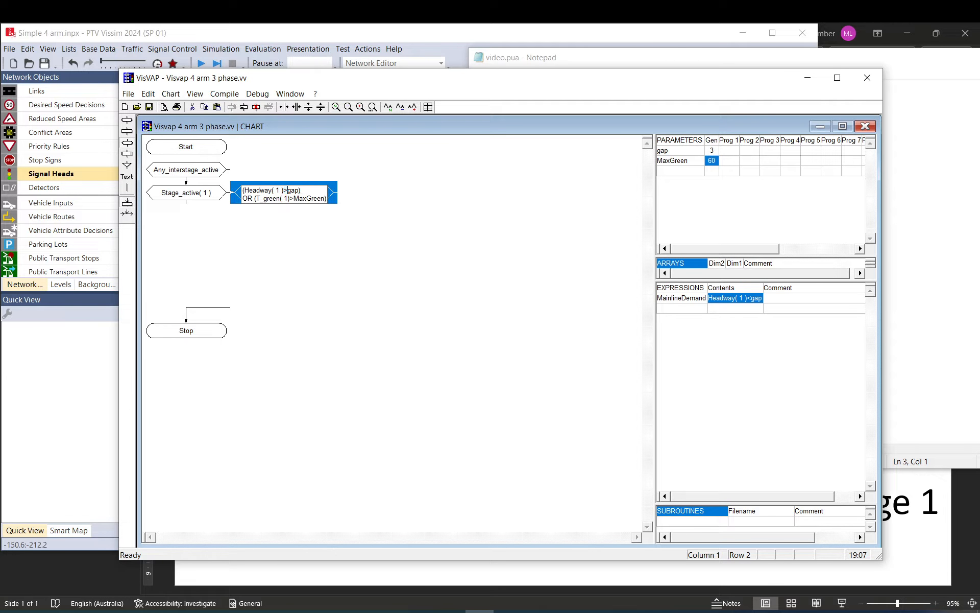
type(">")
left_click(257, 218)
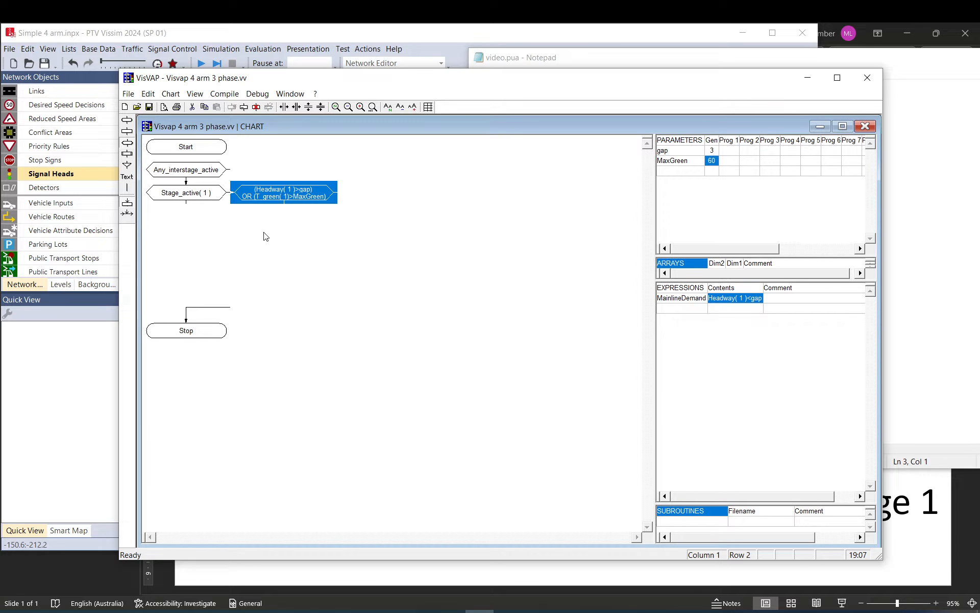
left_click(376, 191)
left_click(350, 197)
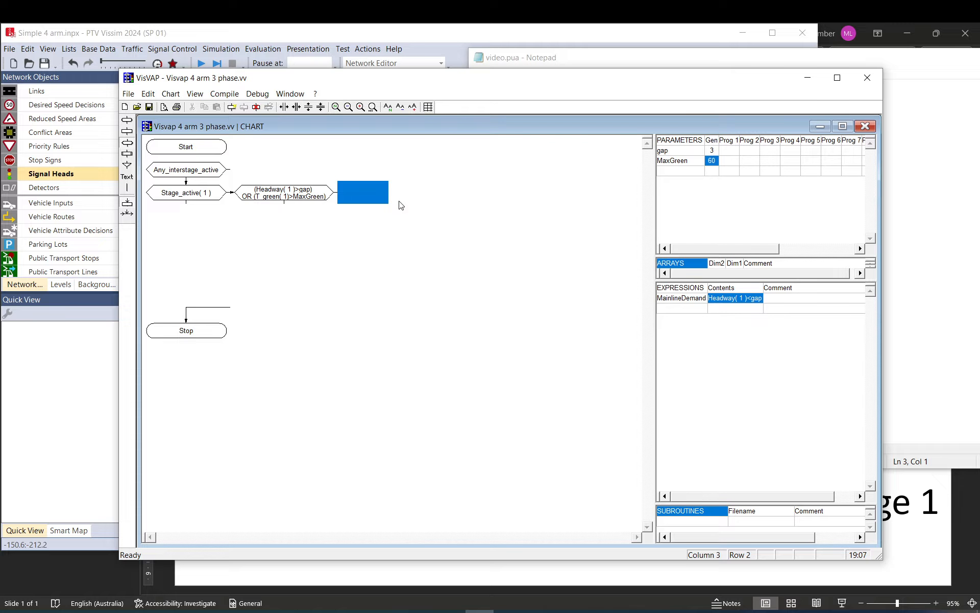
double_click(297, 193)
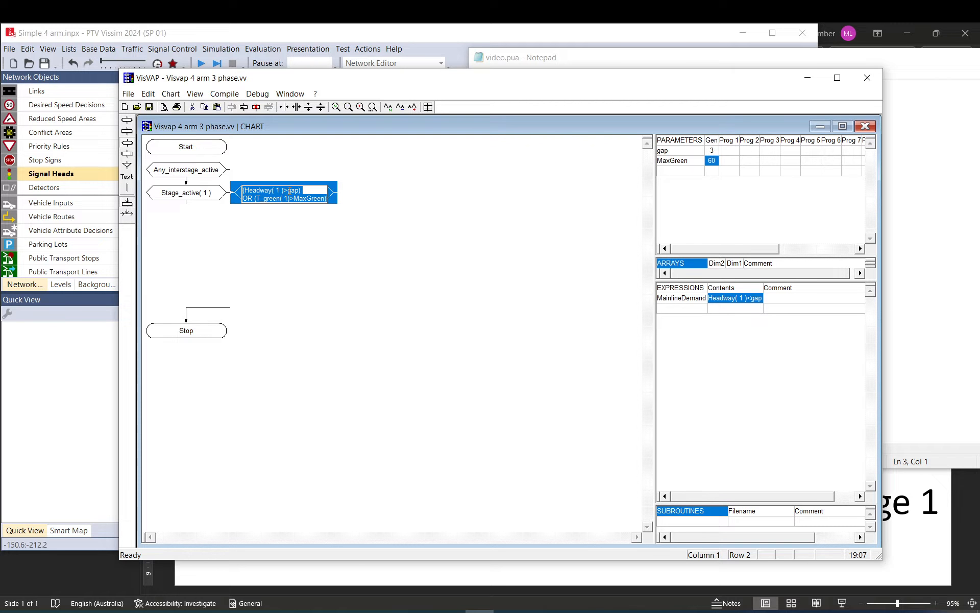
left_click(289, 191)
key("shift+Left")
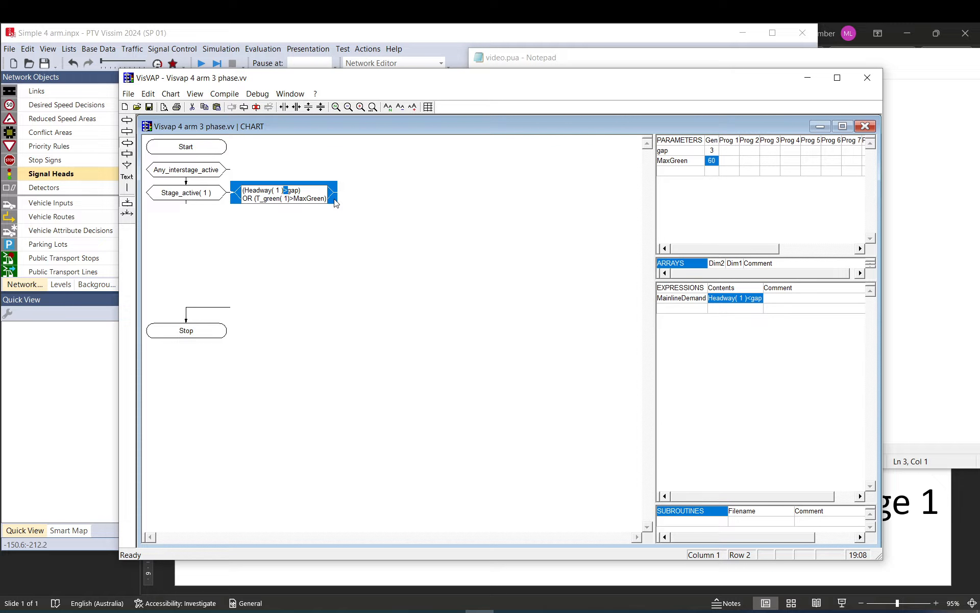
key("Return")
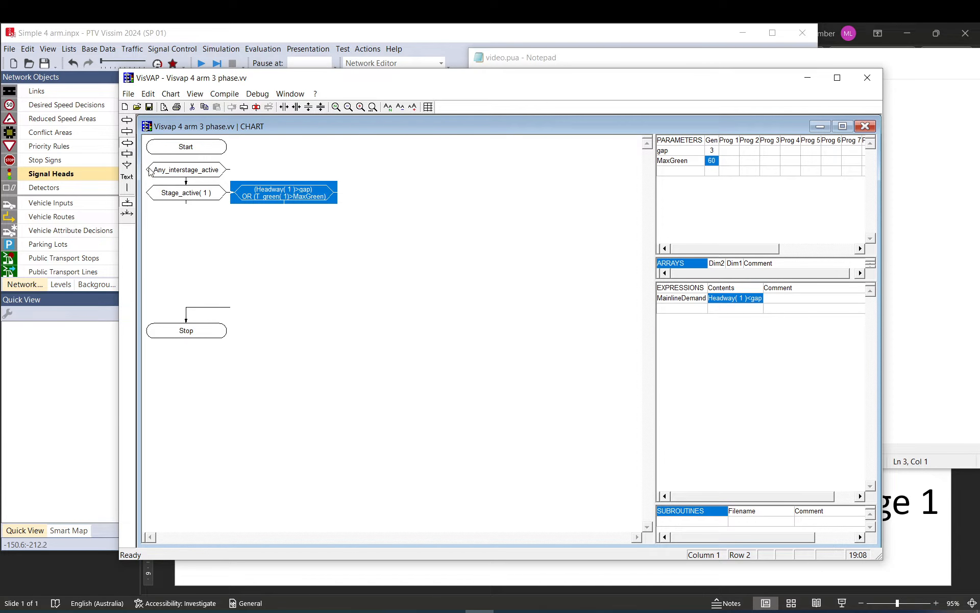
- Extend the horizontal connector from the Any_interstage_active condition into the column above the headway condition
left_click(238, 175)
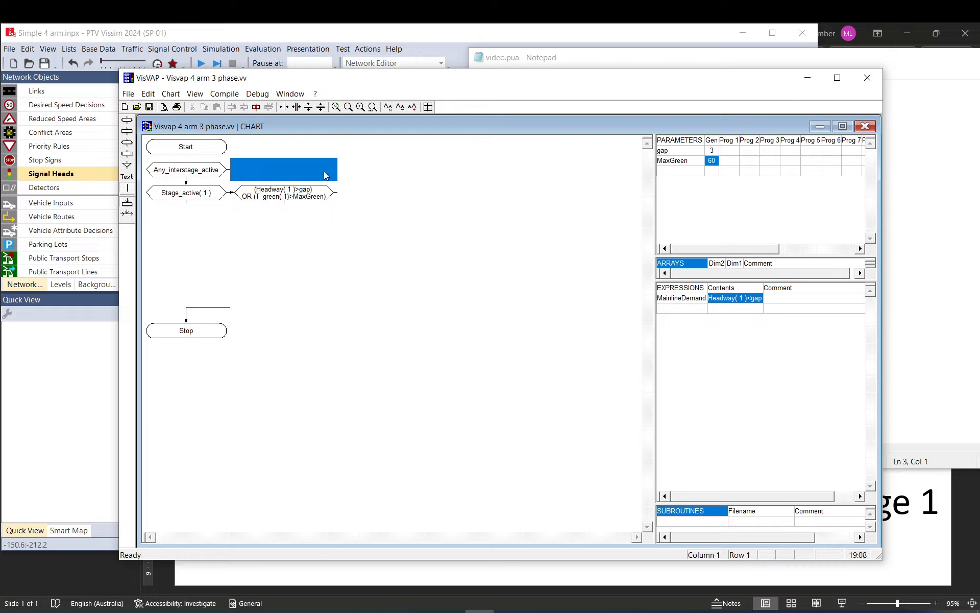
right_click(303, 170)
key("Escape")
key("Left")
left_click(306, 176)
- Set the condition to (Headway( 1 )<gap) OR (T_green( 1)<MaxGreen)
left_click(307, 195)
left_click(253, 193)
left_click_drag(254, 193, 285, 193)
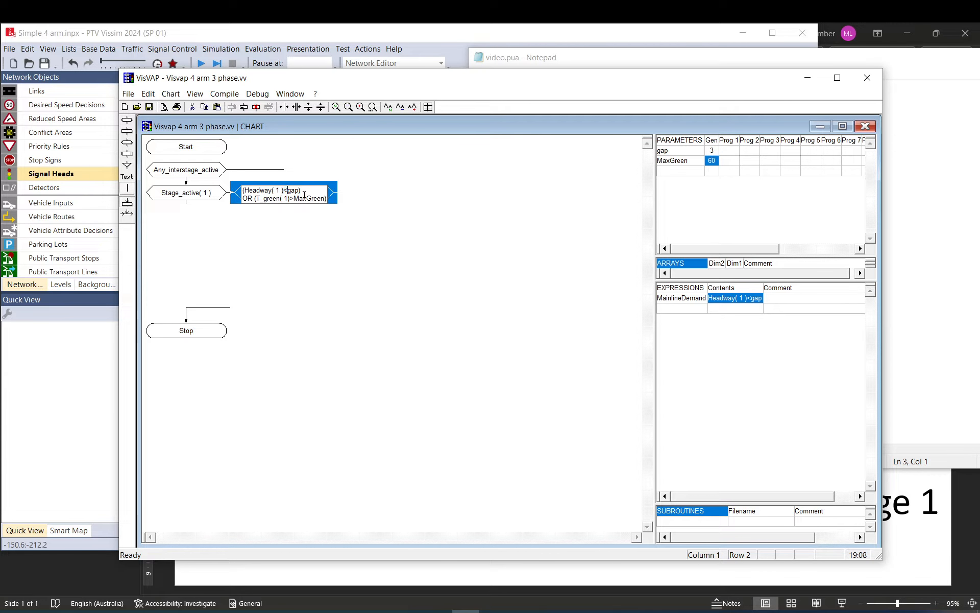
type("<")
key("Return")
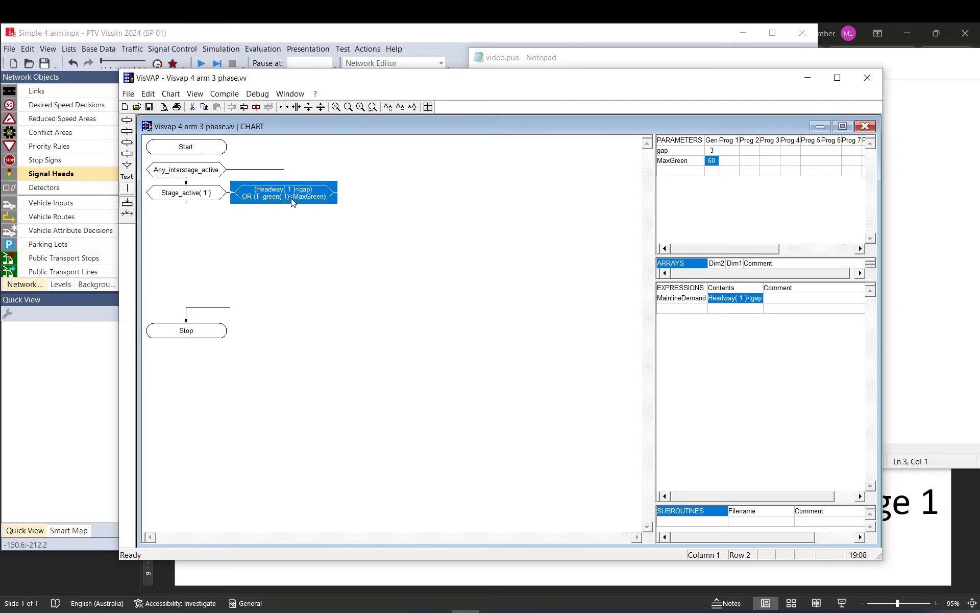
left_click(362, 199)
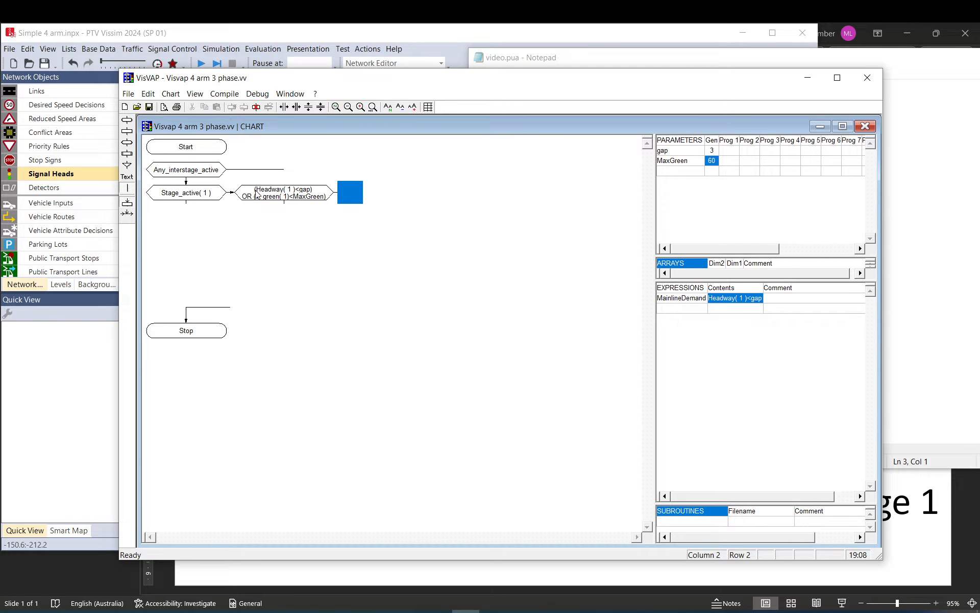
left_click(284, 194)
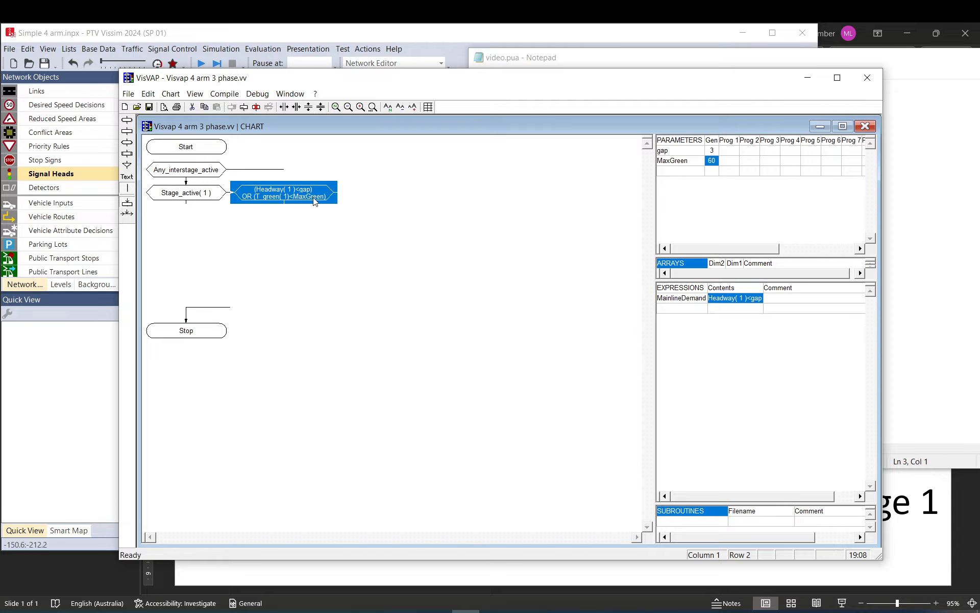
left_click(351, 200)
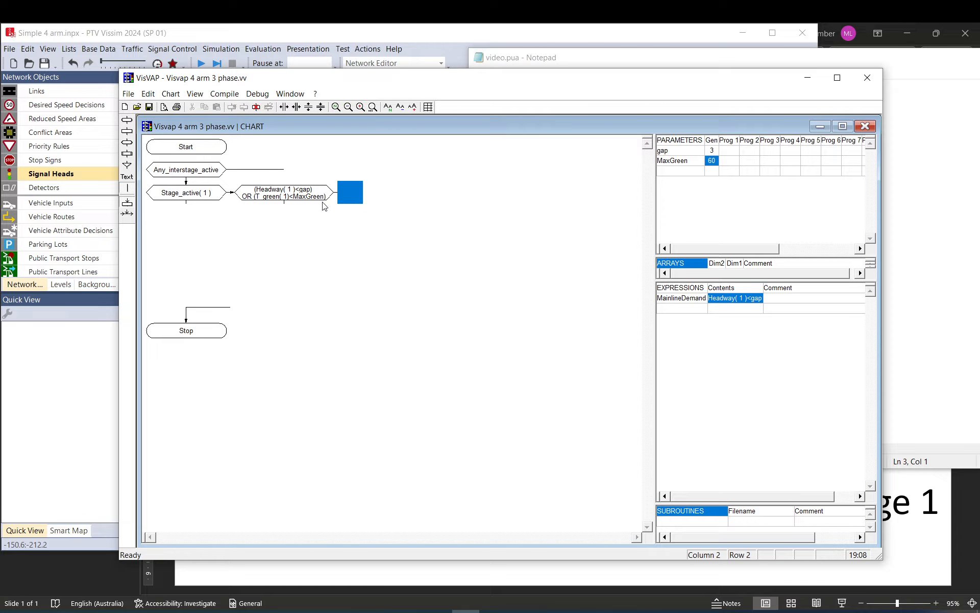
- Change the condition beside Stage_active( 1 ) to (Headway( 1 )>gap) OR (T_green( 1)>MaxGreen)
left_click(295, 201)
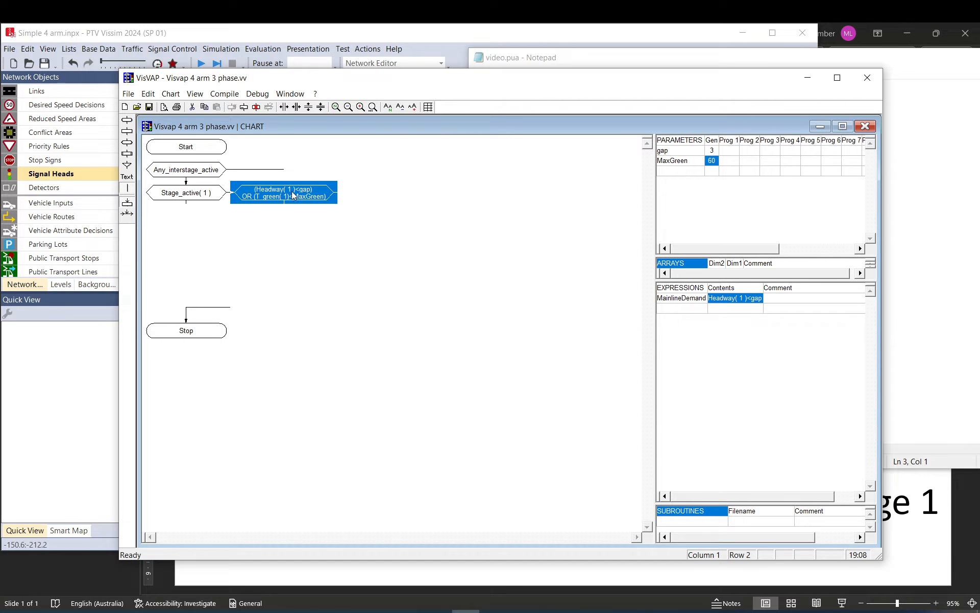
left_click(292, 190)
left_click_drag(284, 190, 289, 192)
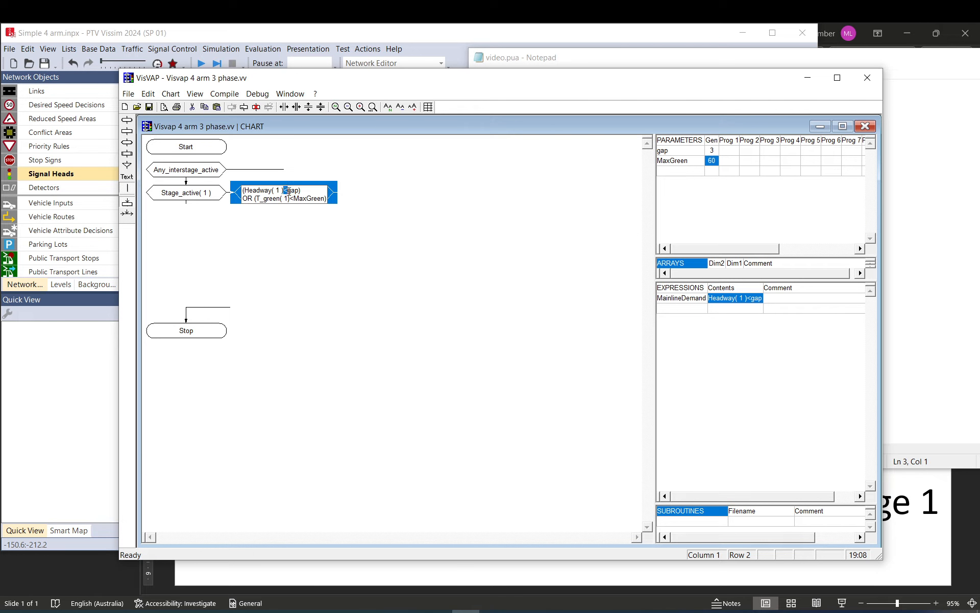
type(">")
left_click_drag(294, 198, 290, 198)
key("Return")
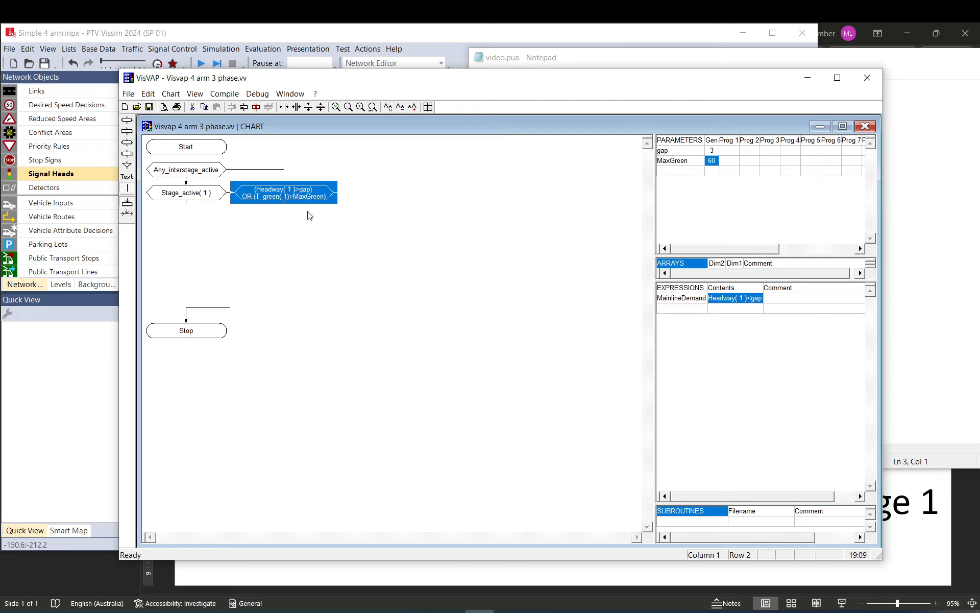
- Examine the headway and maximum-green comparisons in the condition beside Stage_active( 1 )
left_click(293, 173)
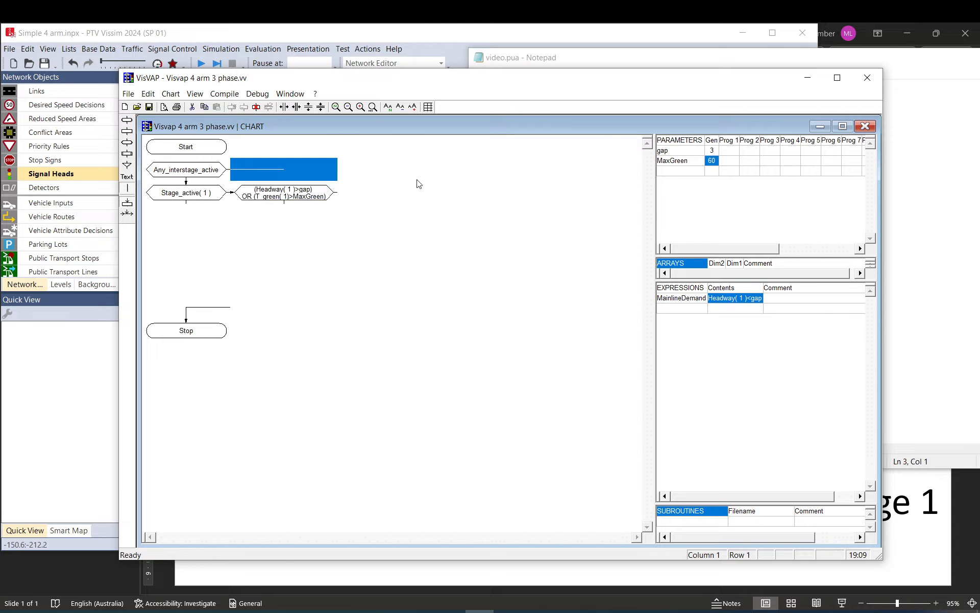
double_click(306, 191)
left_click_drag(306, 191, 245, 190)
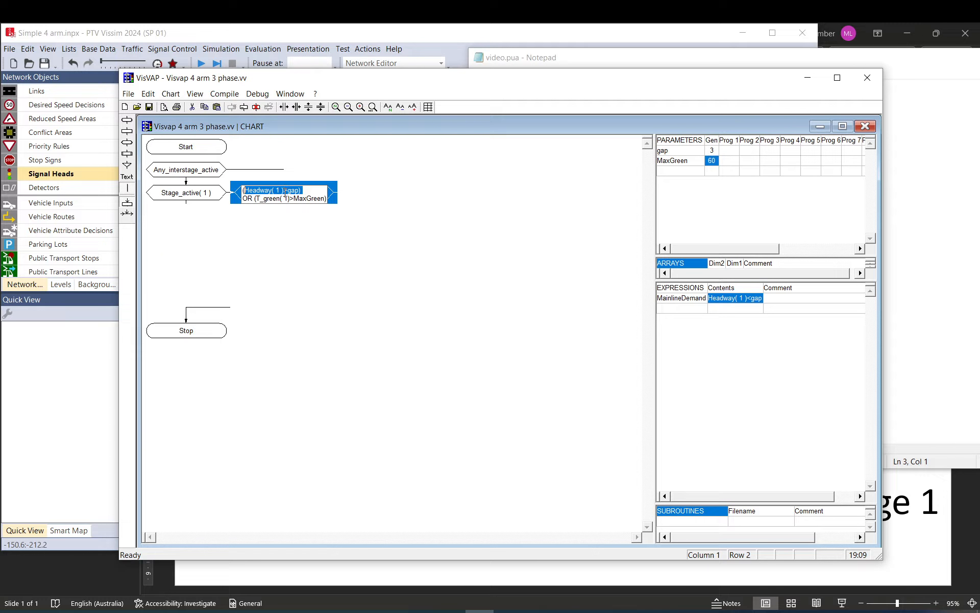
left_click_drag(256, 199, 314, 200)
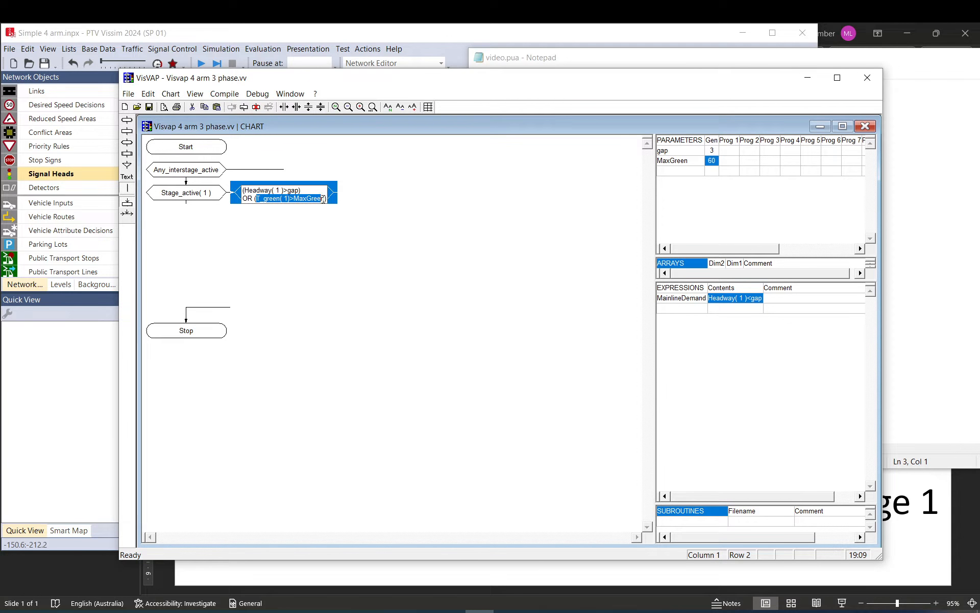
left_click_drag(325, 199, 260, 200)
left_click(377, 202)
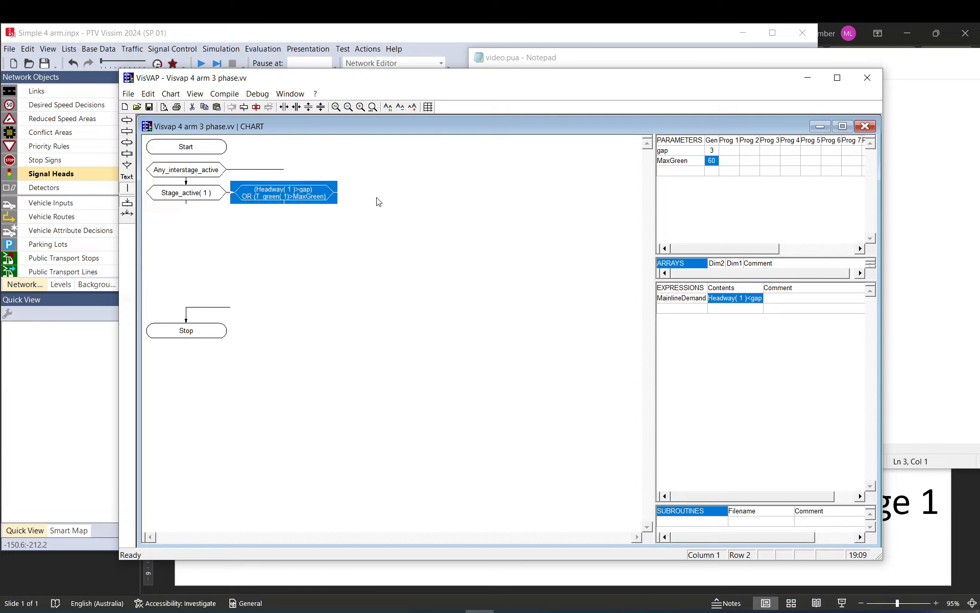
left_click(355, 201)
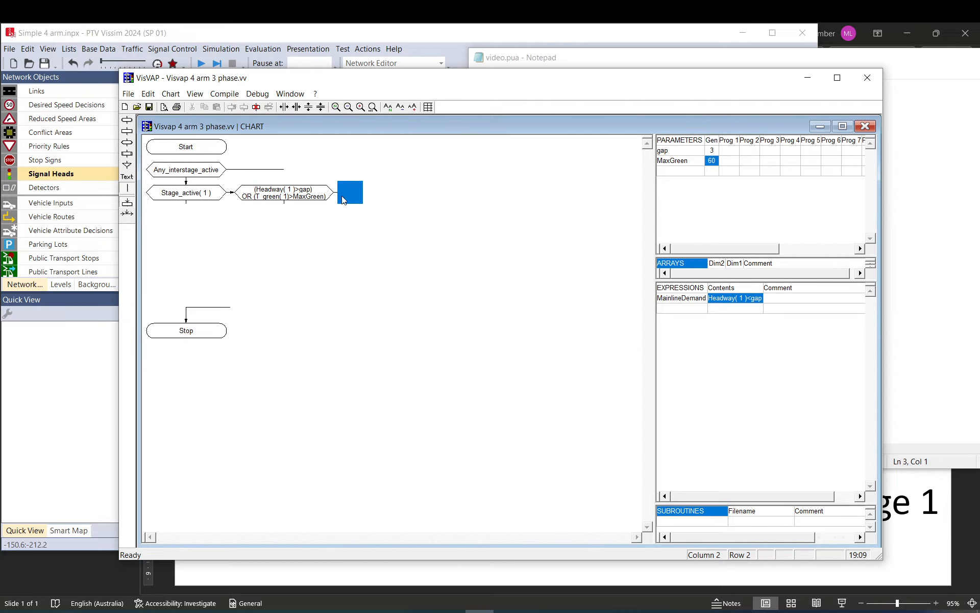
left_click(387, 199)
- Switch to Vissim and add a detector about 3.9 m long with port number 3 on link 17 before the northern stop line
left_click(373, 27)
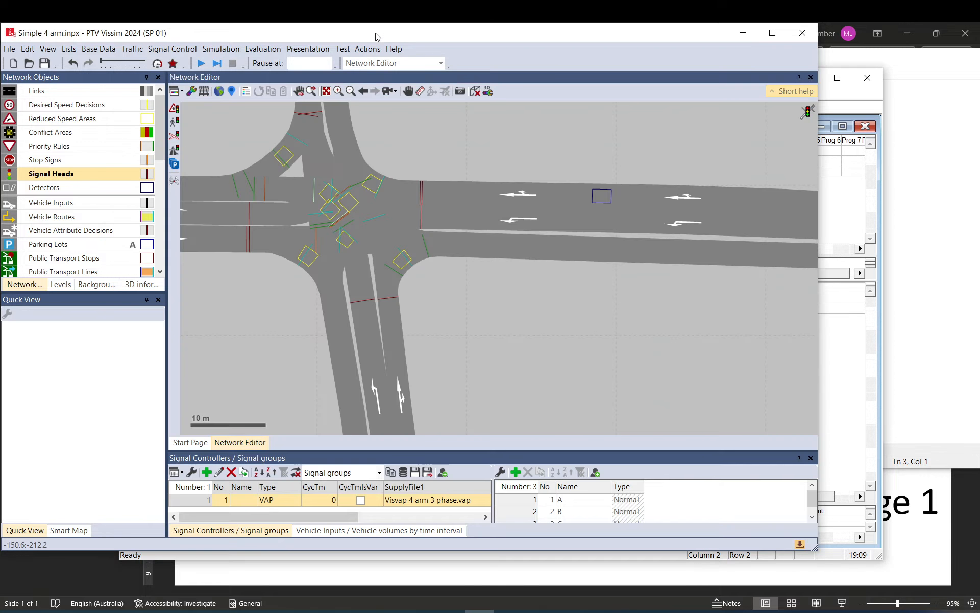
scroll(431, 317, "up", 2)
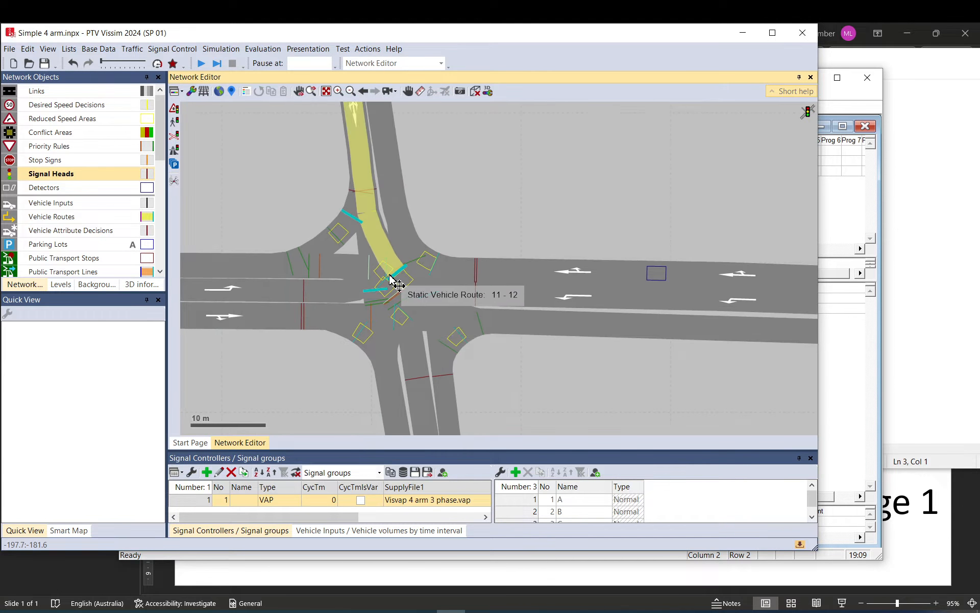
scroll(388, 273, "down", 1)
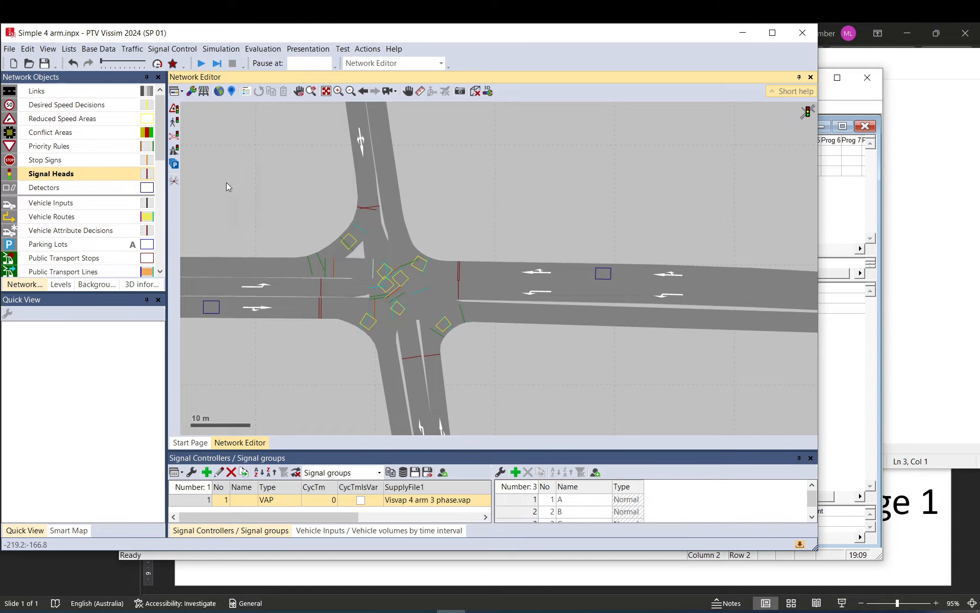
left_click(65, 186)
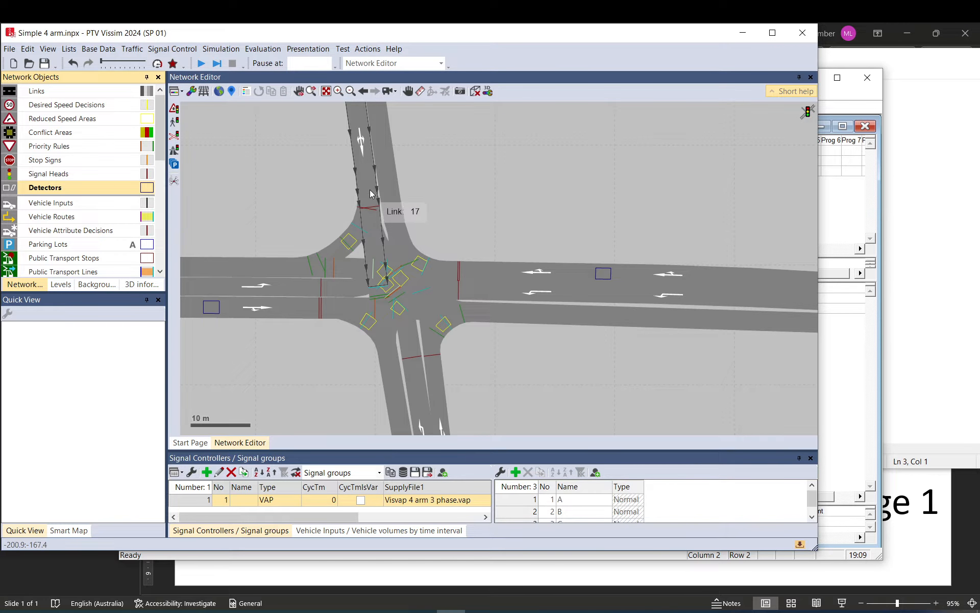
left_click_drag(368, 181, 370, 204)
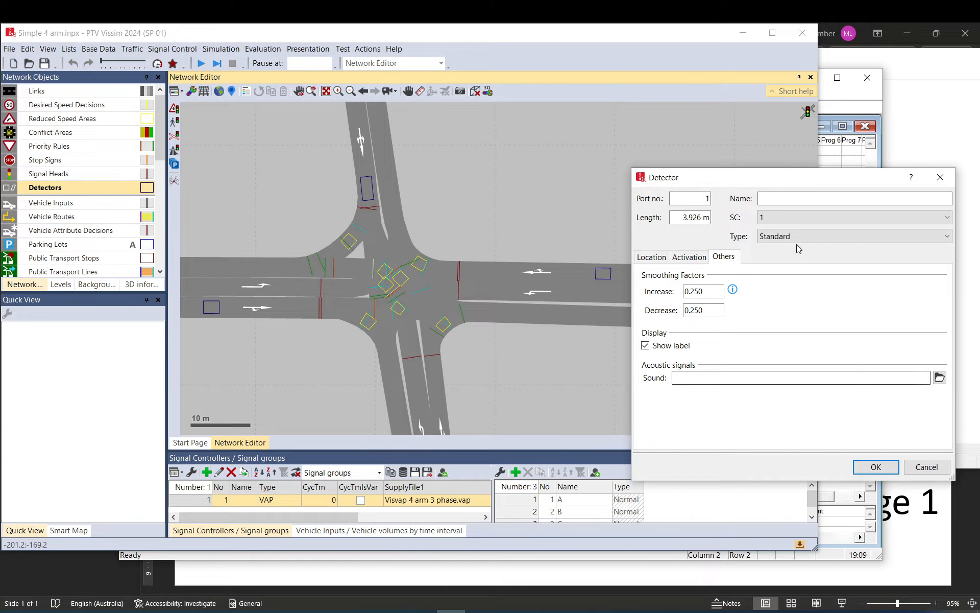
left_click_drag(698, 199, 725, 198)
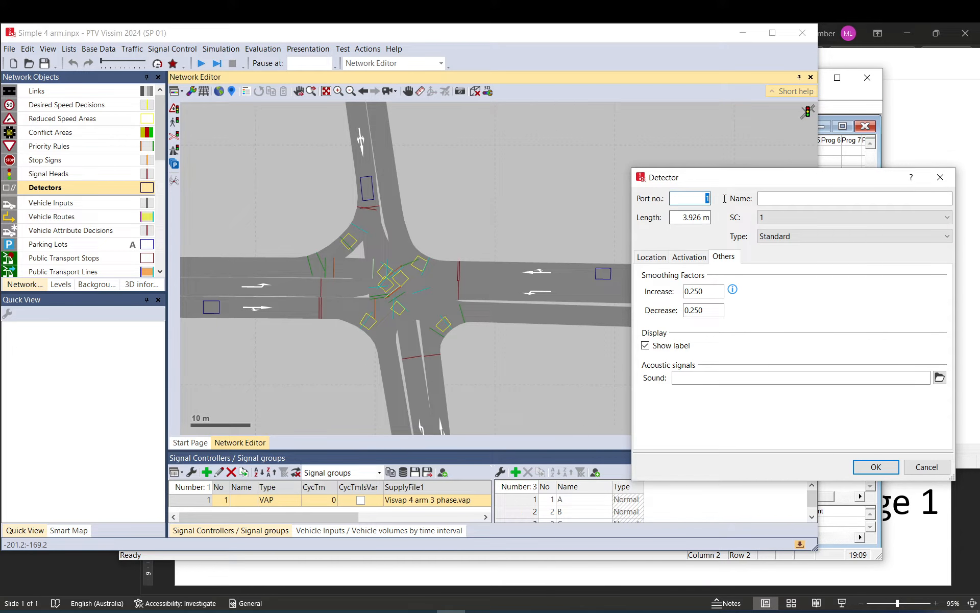
type("3")
left_click(876, 466)
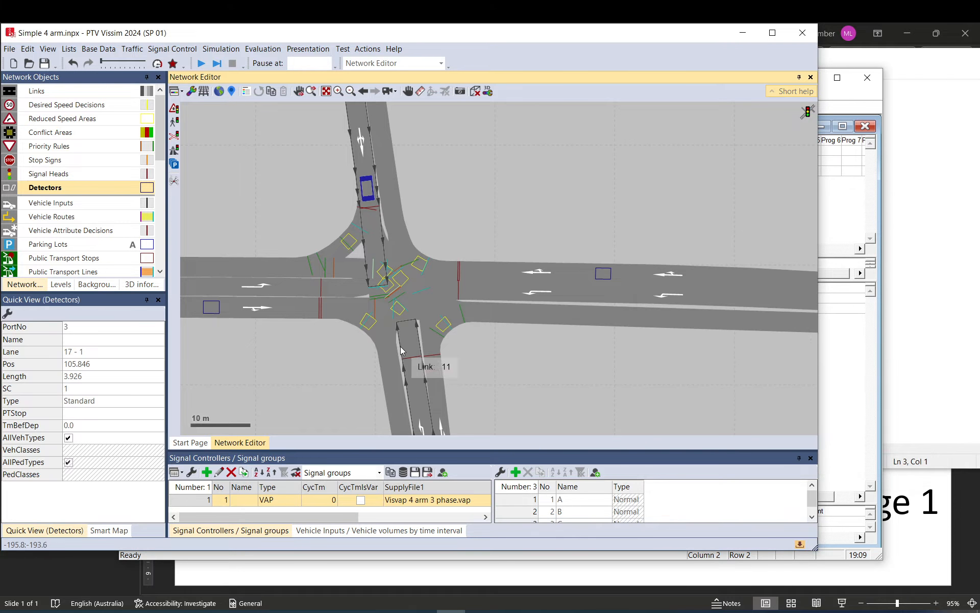
- Shift the link 17 detector slightly towards the stop line and place a duplicate of it on turning connector 10022
left_click(359, 224)
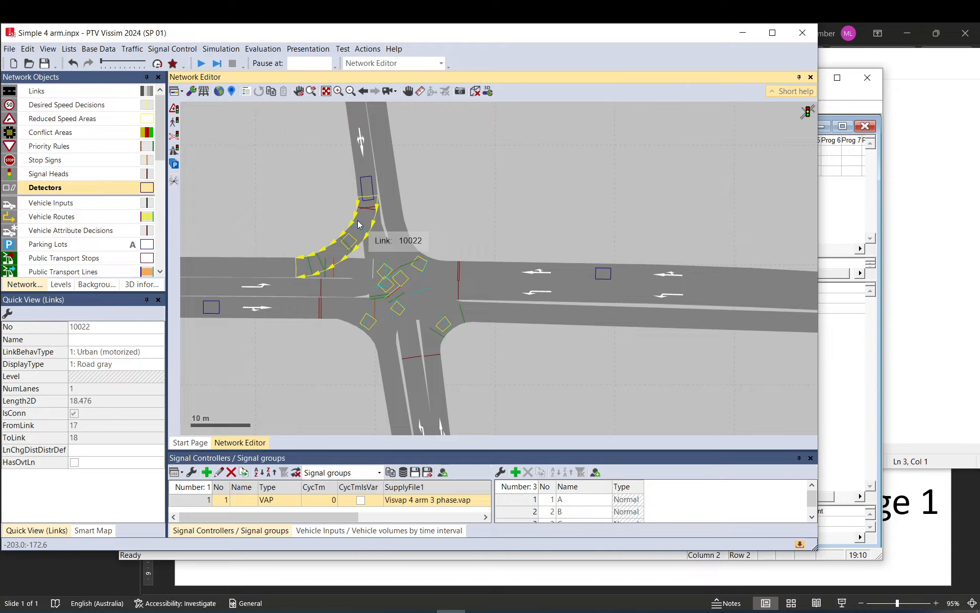
scroll(362, 225, "up", 3)
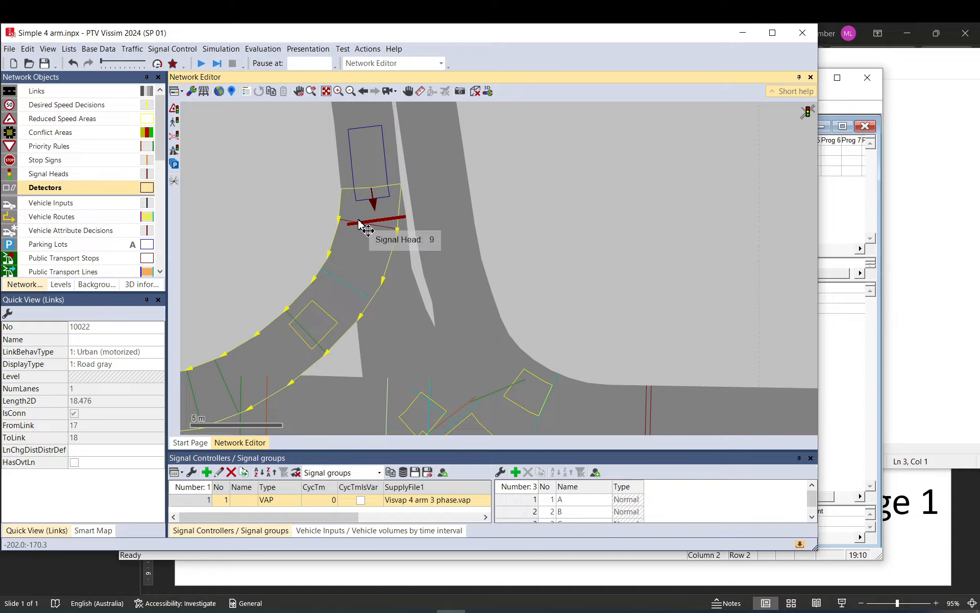
left_click(359, 227)
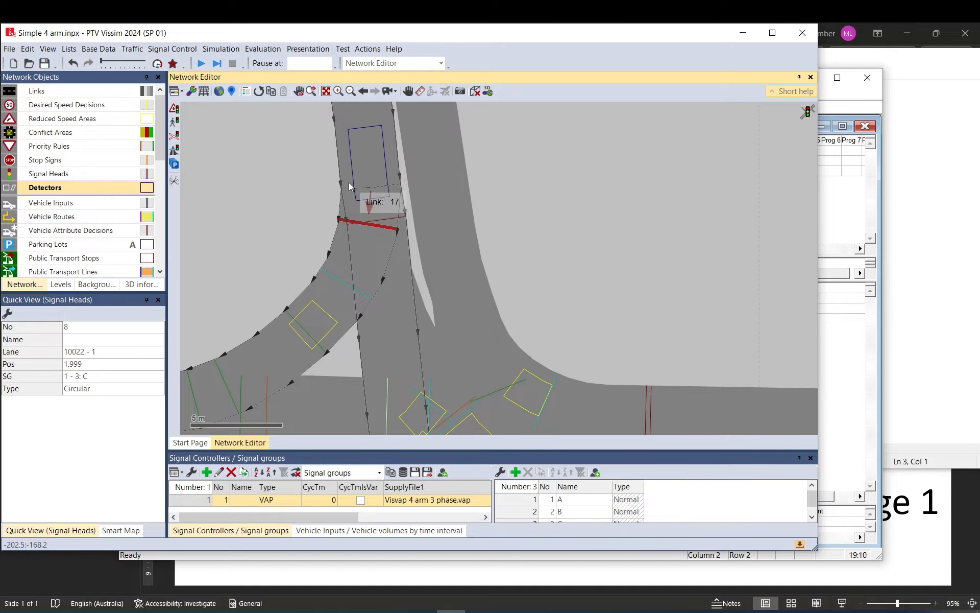
left_click_drag(360, 194, 367, 173)
right_click(367, 170)
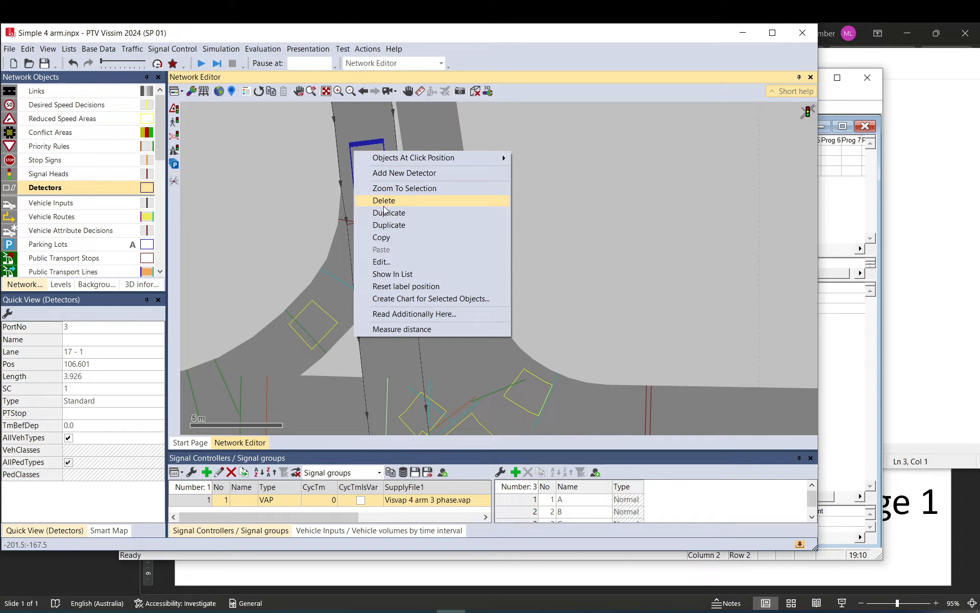
left_click(384, 224)
left_click_drag(366, 171, 355, 212)
left_click(317, 184)
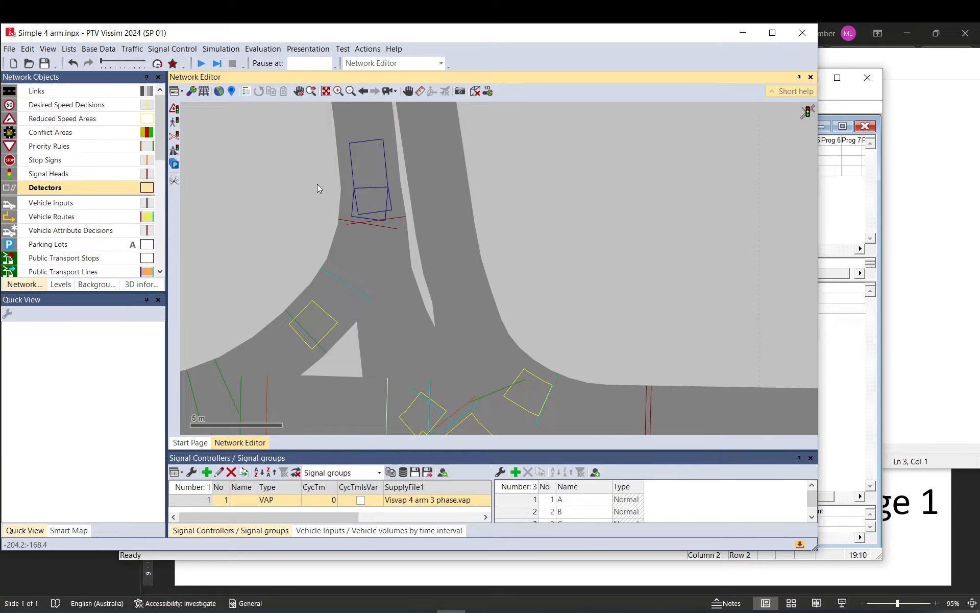
- Add a detector about 2.9 m long with port number 3 on link 11, just before the southern stop line
scroll(321, 196, "down", 3)
scroll(434, 309, "up", 2)
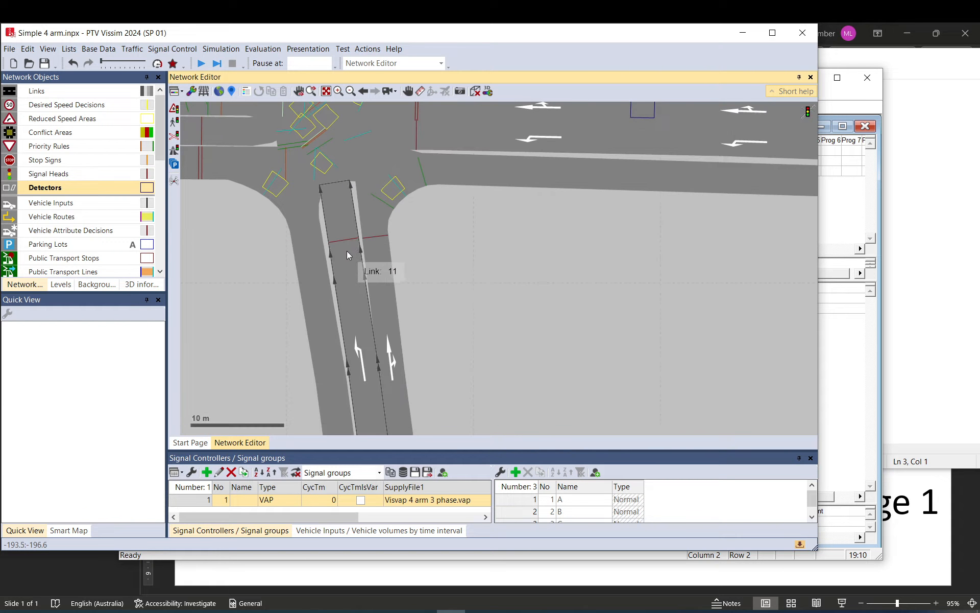
left_click_drag(345, 248, 348, 275)
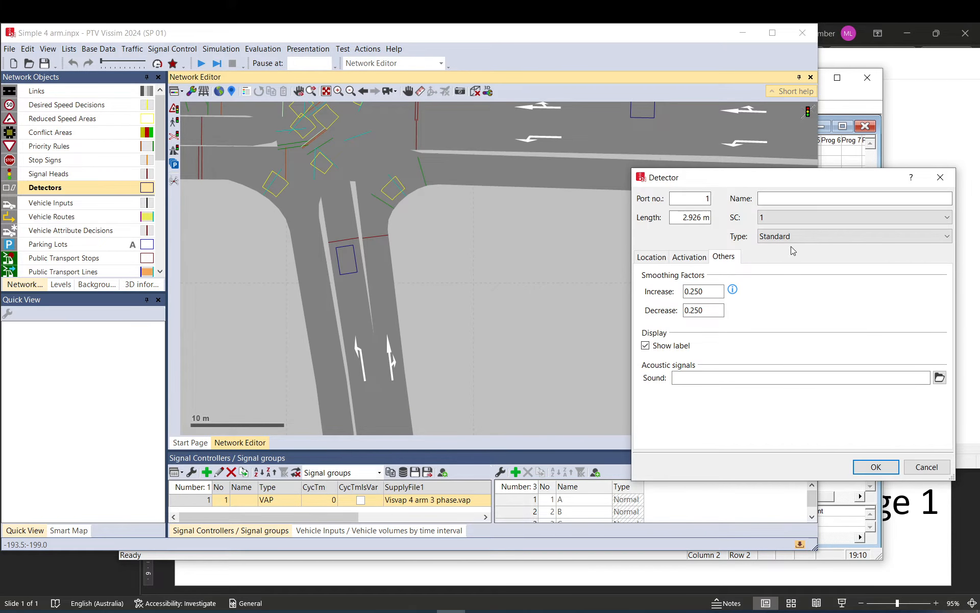
double_click(706, 198)
type("3")
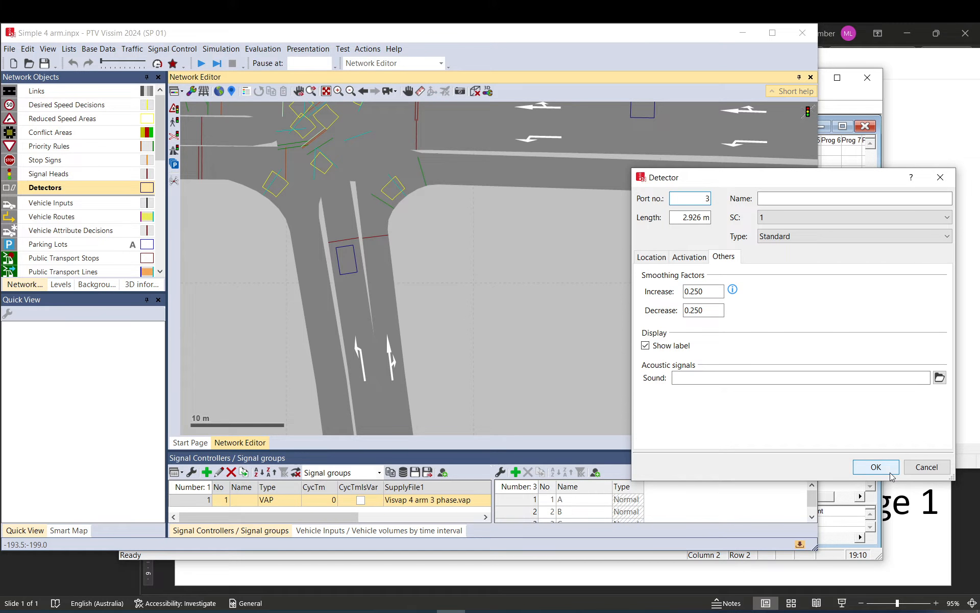
left_click(875, 467)
- Duplicate the link 11 detector and place the copy on the adjacent link 12 behind its stop line
right_click(349, 257)
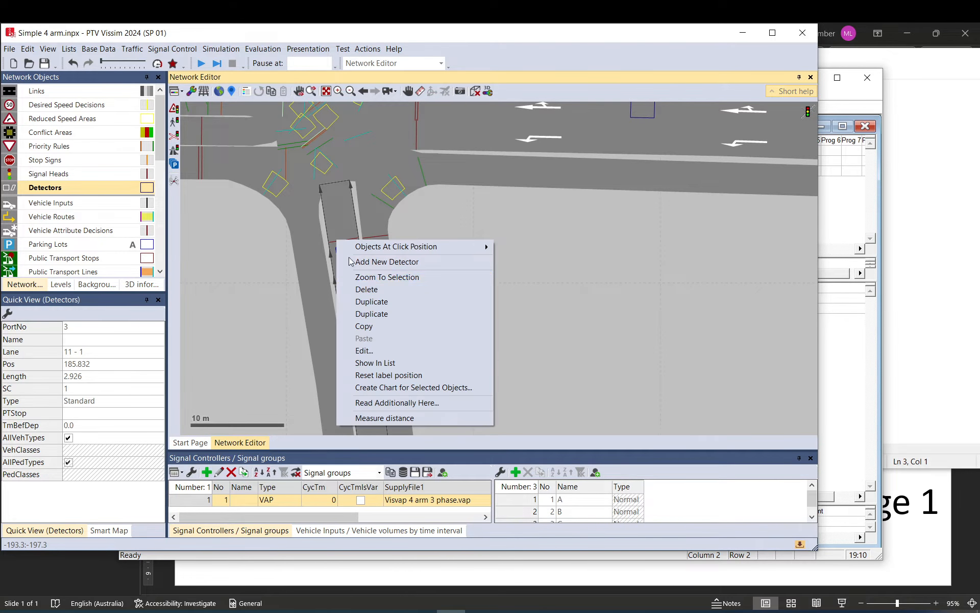
left_click(384, 313)
left_click(384, 266)
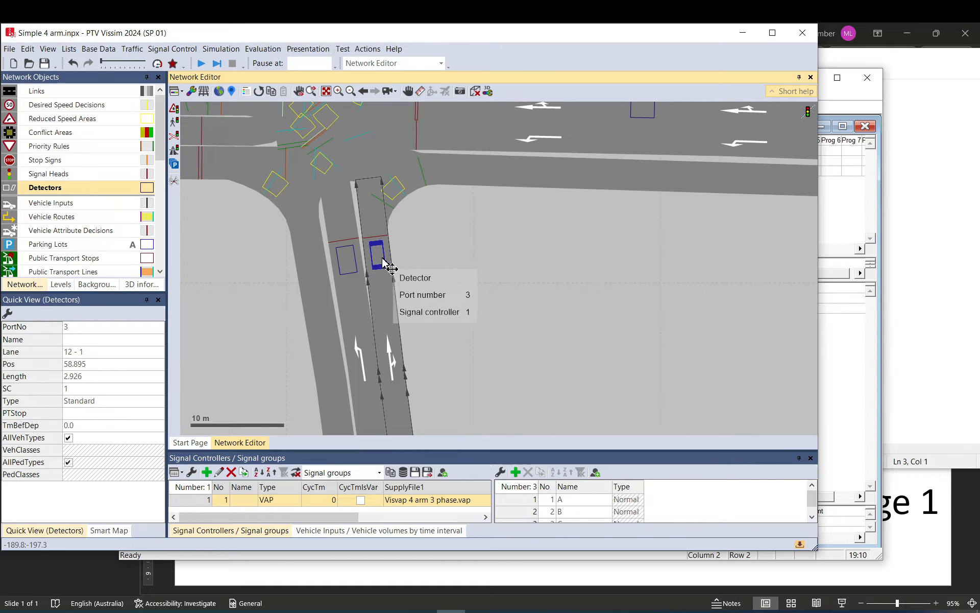
- Lengthen the two southern approach detectors, extending the one on link 11 to about 4.1 m
scroll(388, 262, "down", 5)
left_click_drag(422, 299, 421, 302)
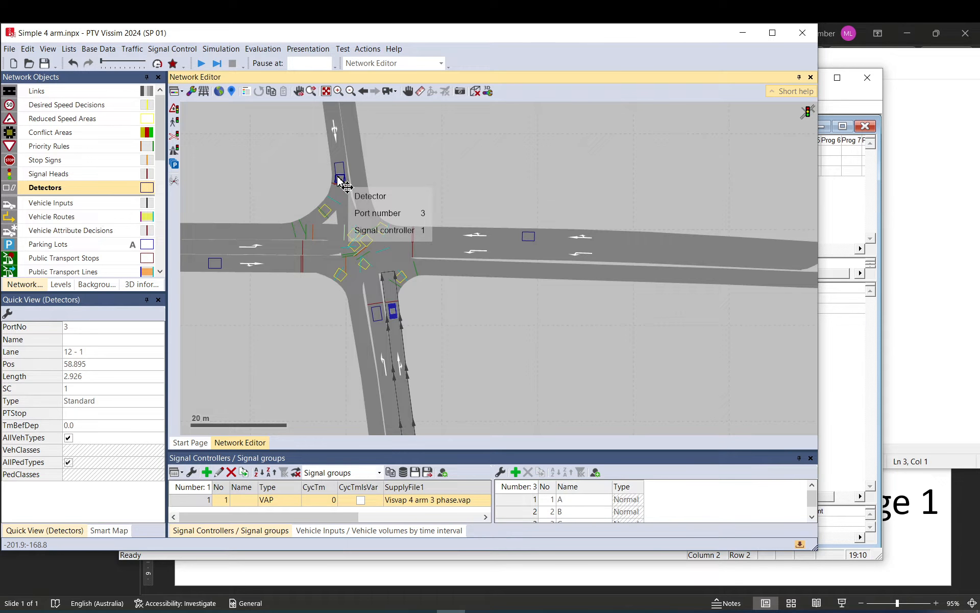
scroll(340, 180, "up", 5)
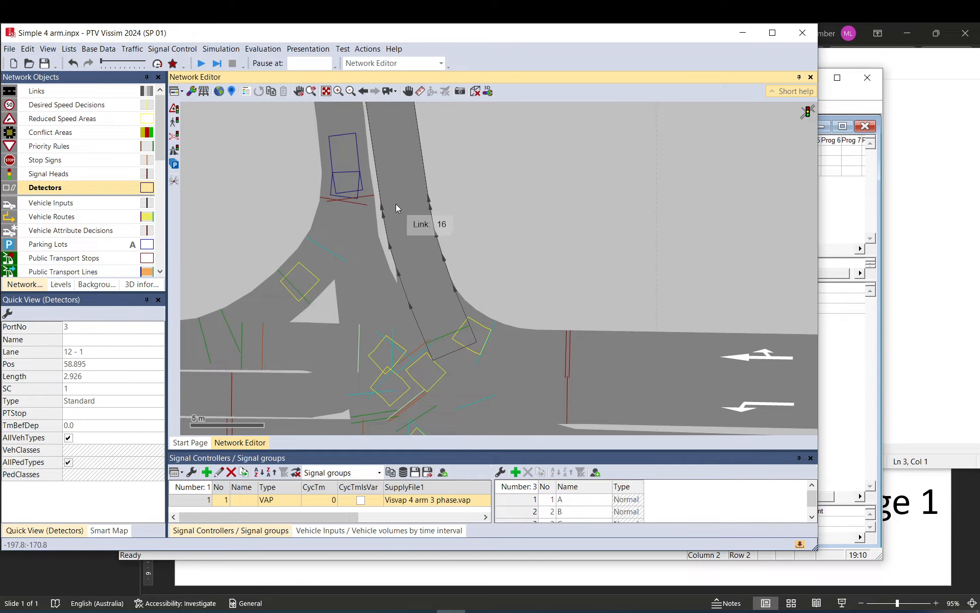
scroll(396, 206, "down", 3)
left_click_drag(434, 275, 399, 170)
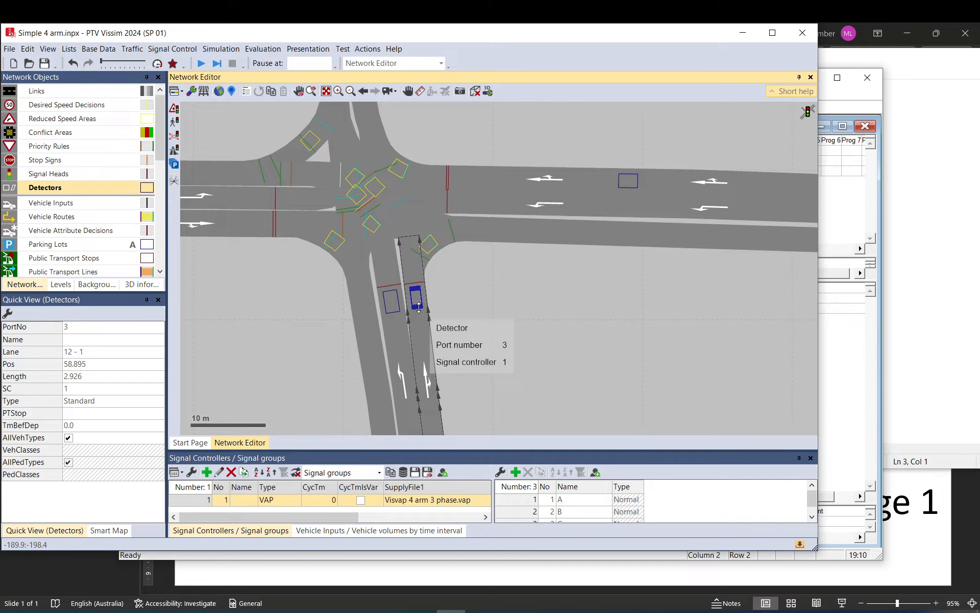
left_click_drag(419, 307, 393, 320)
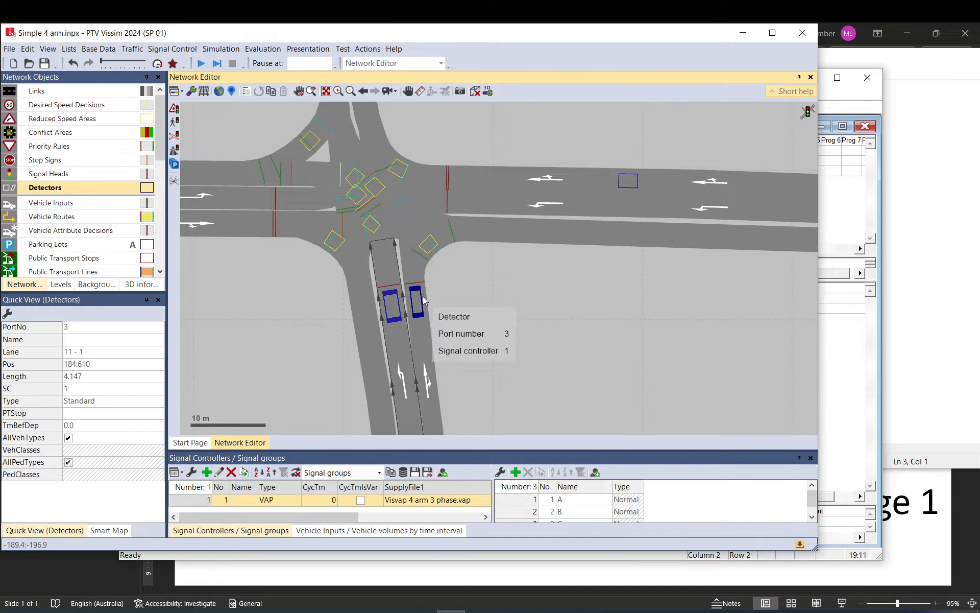
- Shorten the northern approach detector on link 17 to about 2.3 m just before the stop line
left_click_drag(412, 211, 416, 292)
left_click_drag(400, 162, 415, 233)
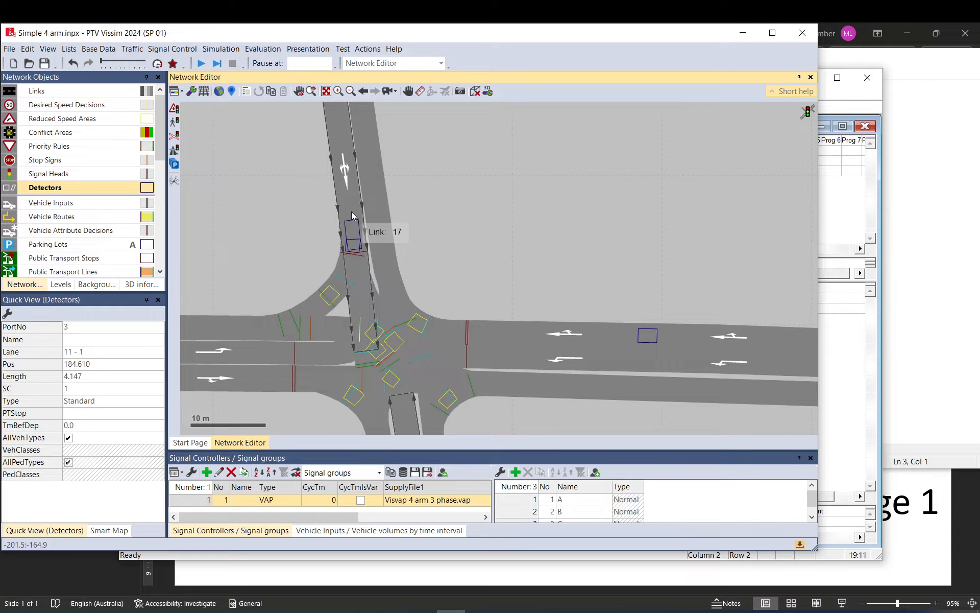
left_click_drag(352, 212, 357, 259)
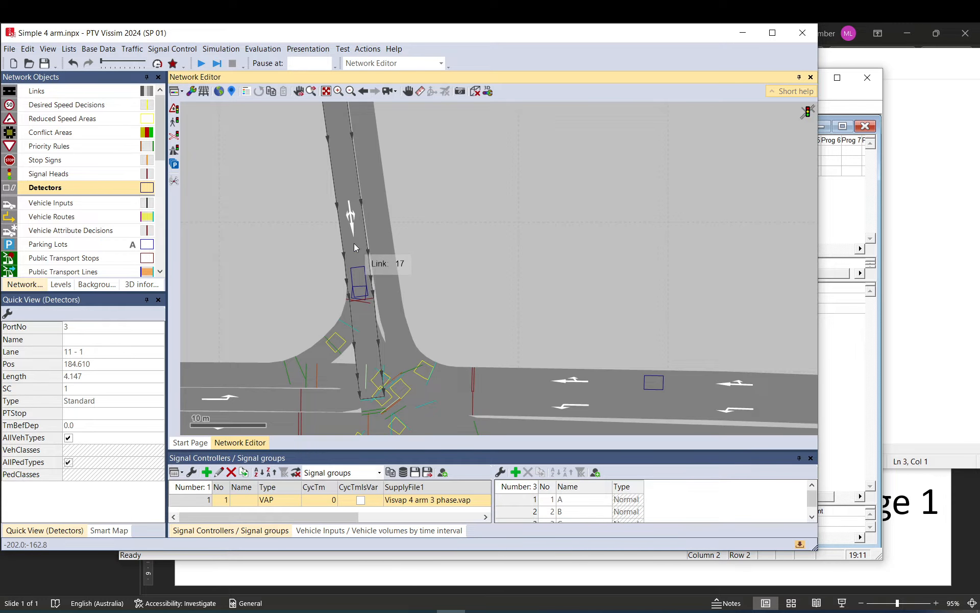
left_click(357, 270)
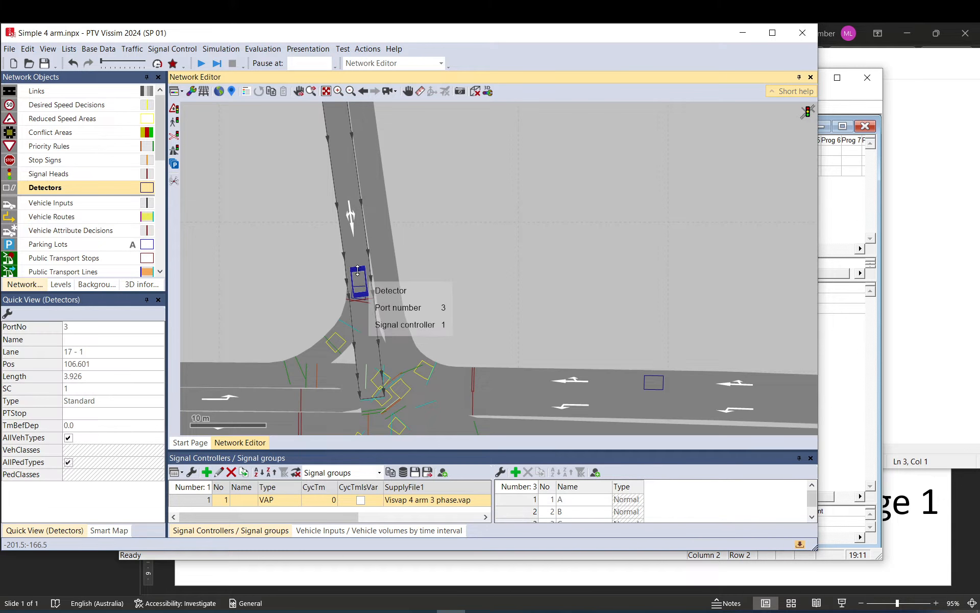
left_click_drag(358, 271, 358, 279)
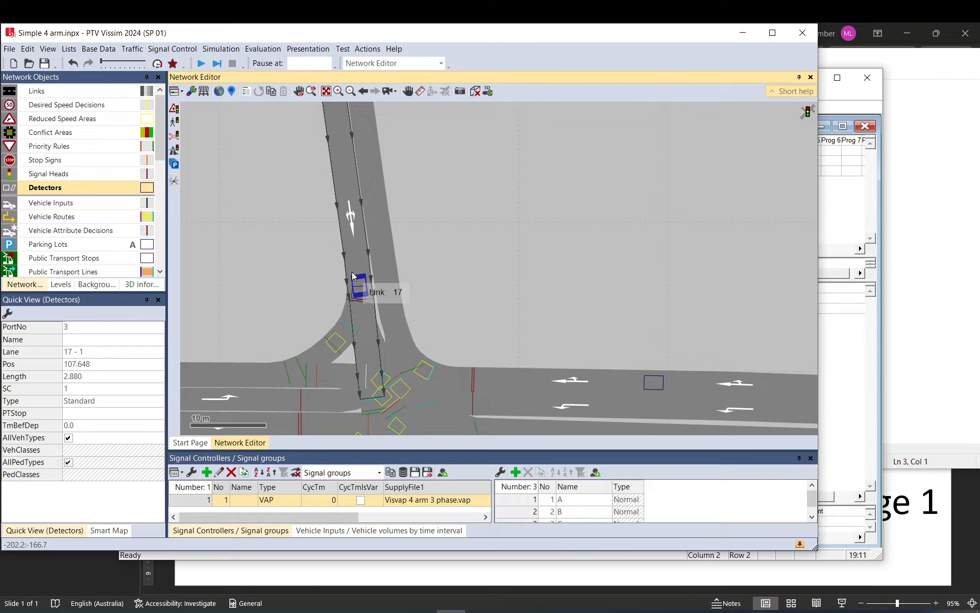
left_click_drag(352, 276, 342, 140)
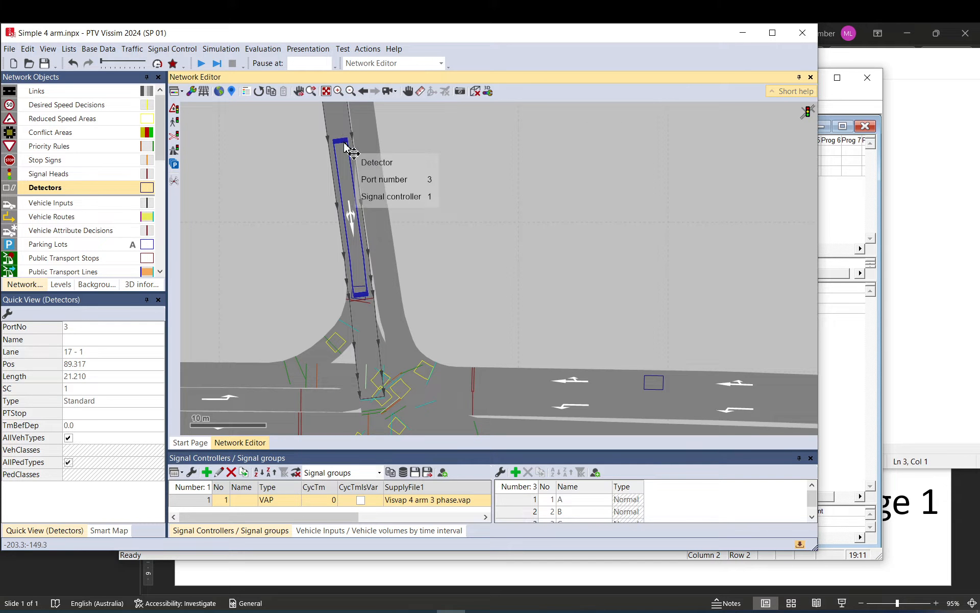
left_click_drag(344, 145, 361, 278)
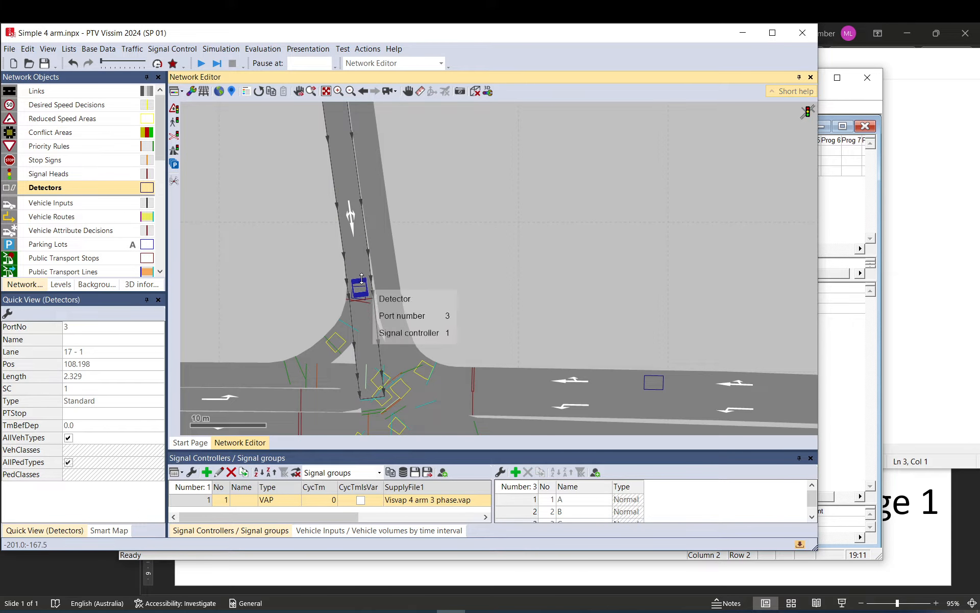
left_click(464, 205)
scroll(442, 234, "down", 2)
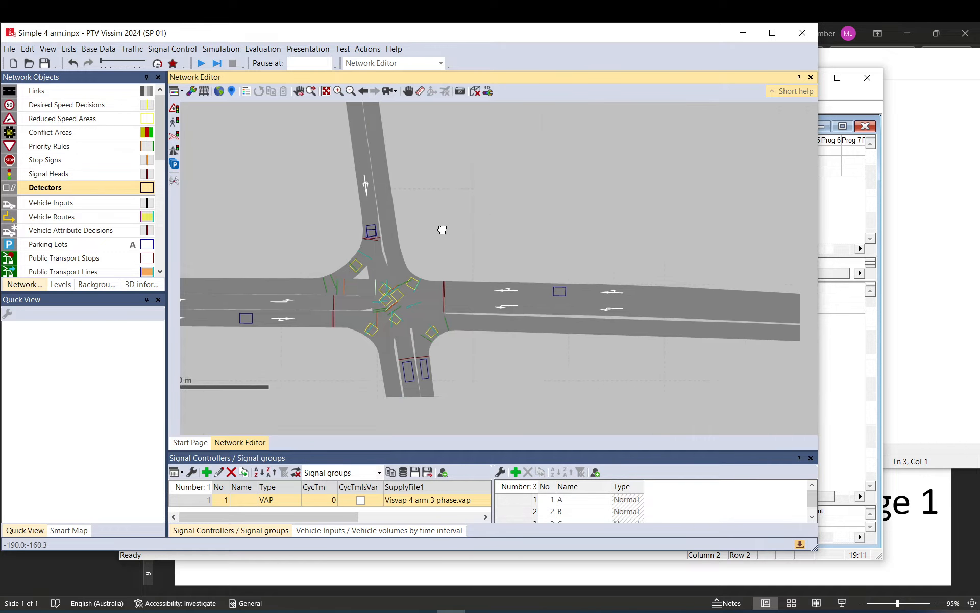
- Switch to VisVAP and fill the empty condition after the headway/MaxGreen check with the Occupancy time function as Occupancy( 3 )>3
left_click(856, 224)
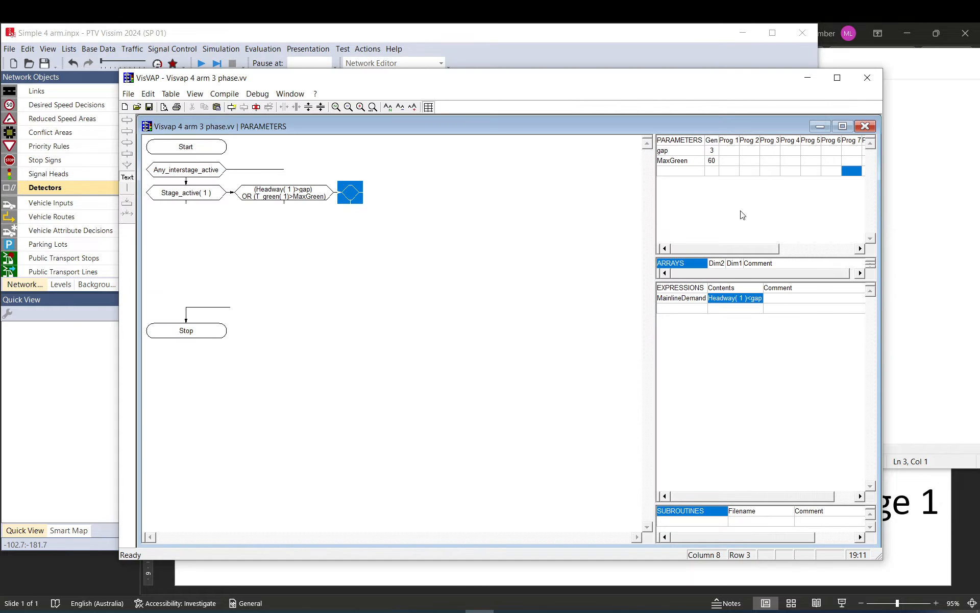
left_click(354, 199)
right_click(352, 194)
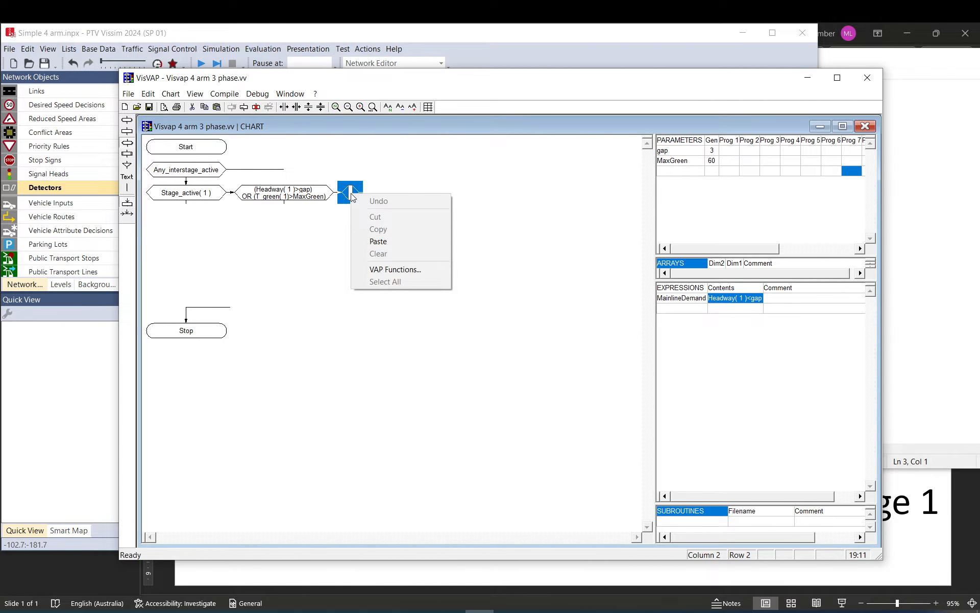
left_click(393, 268)
left_click(400, 260)
left_click(399, 251)
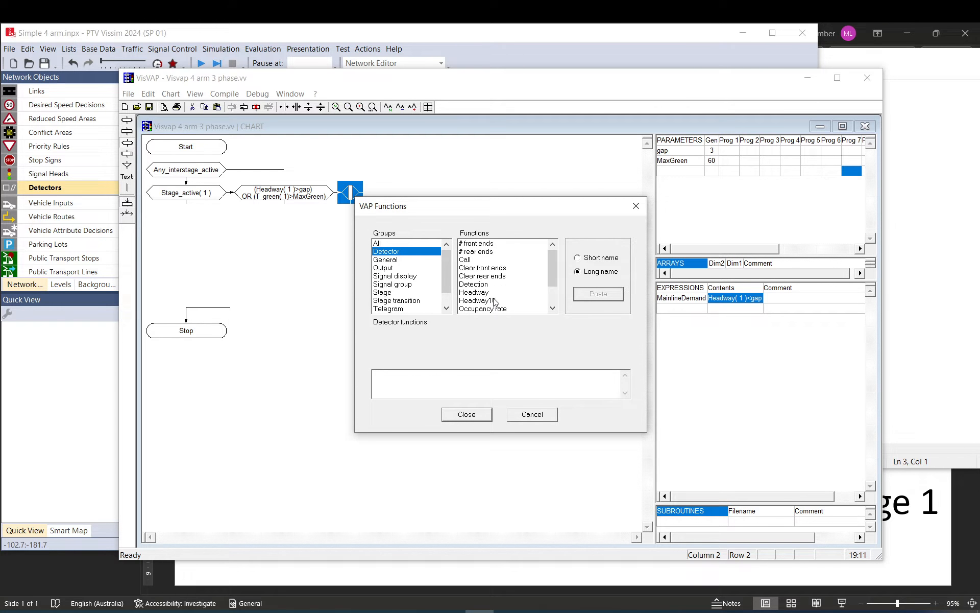
scroll(497, 309, "down", 1)
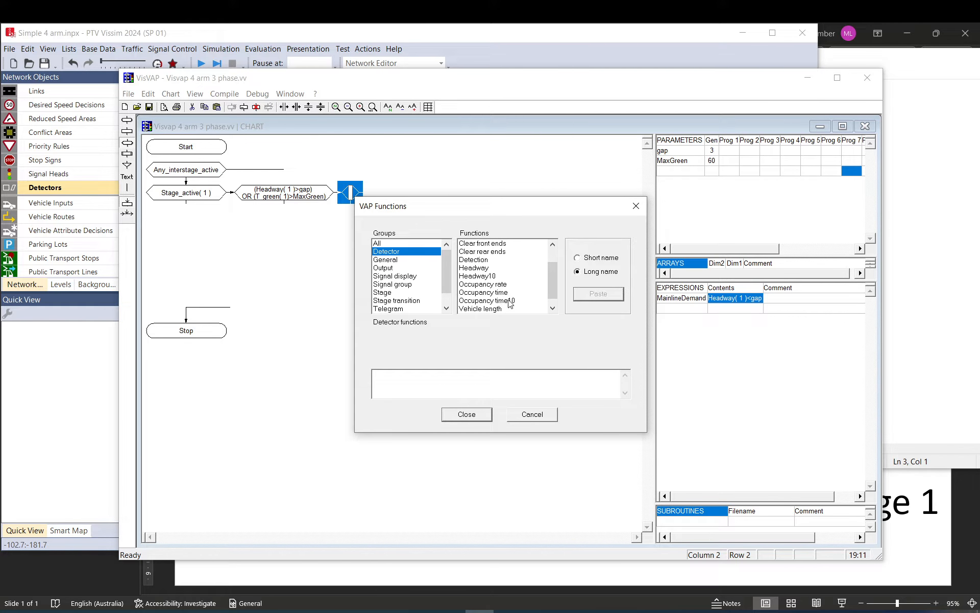
left_click(509, 293)
double_click(510, 294)
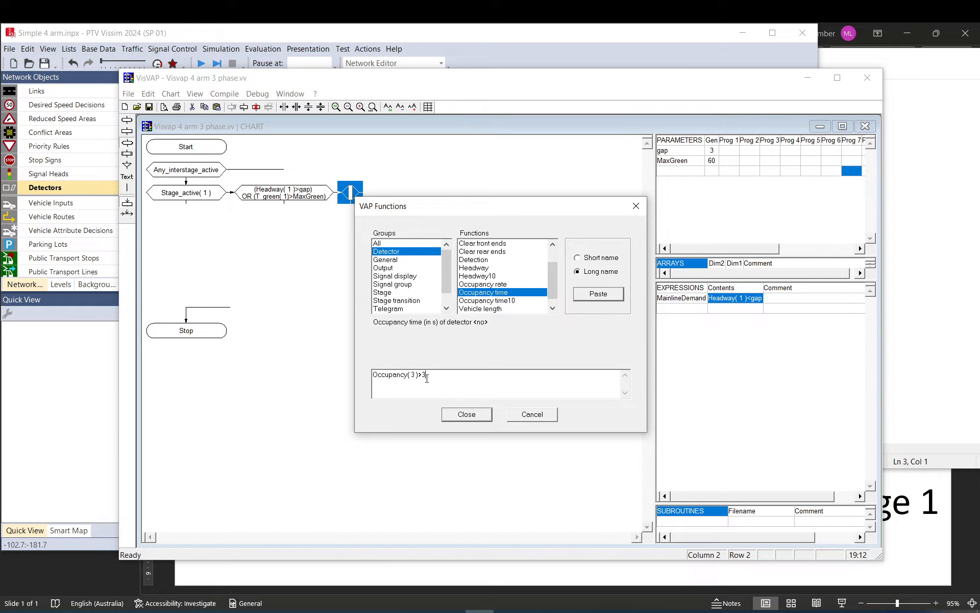
left_click(464, 415)
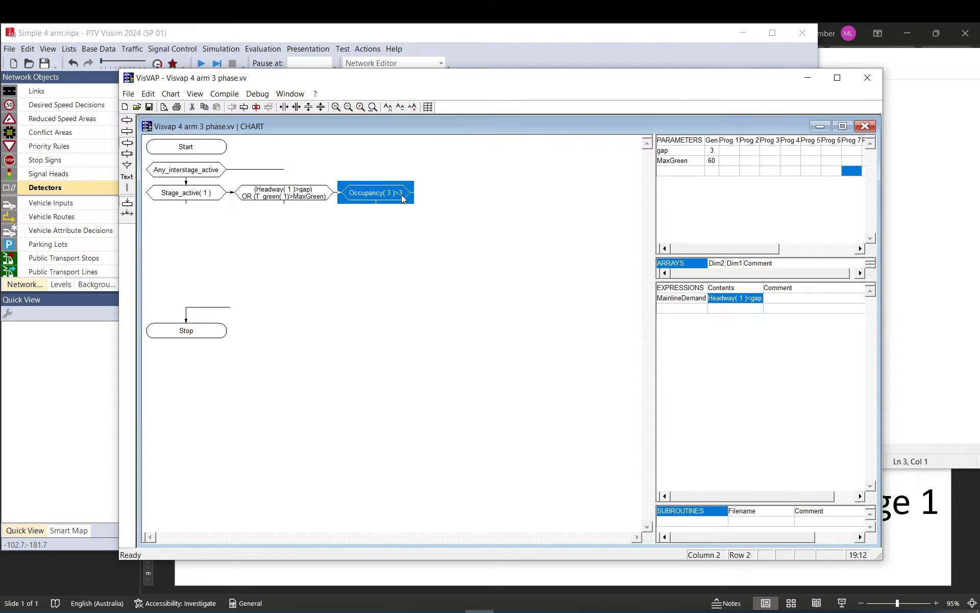
left_click(351, 35)
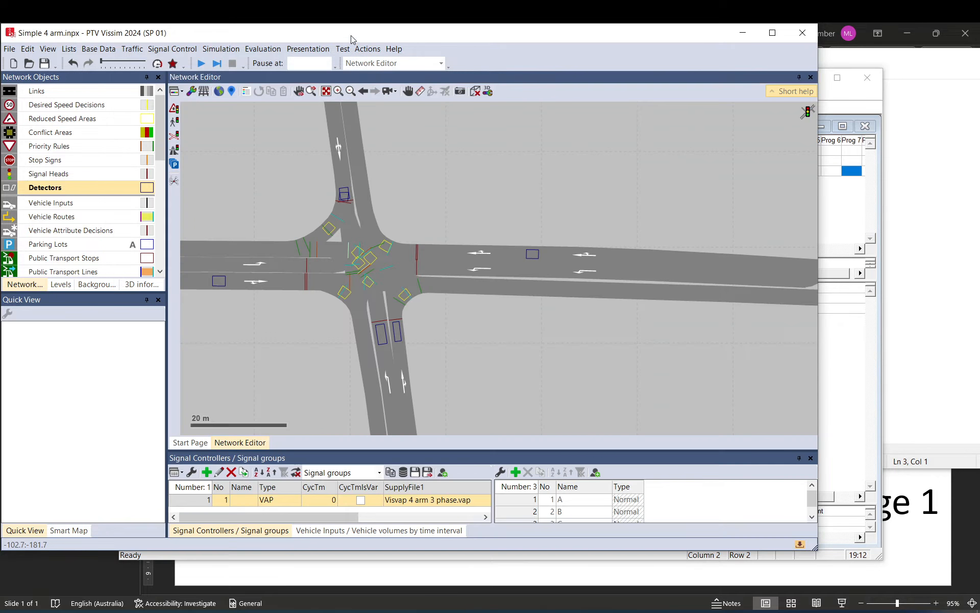
mouse_move(348, 201)
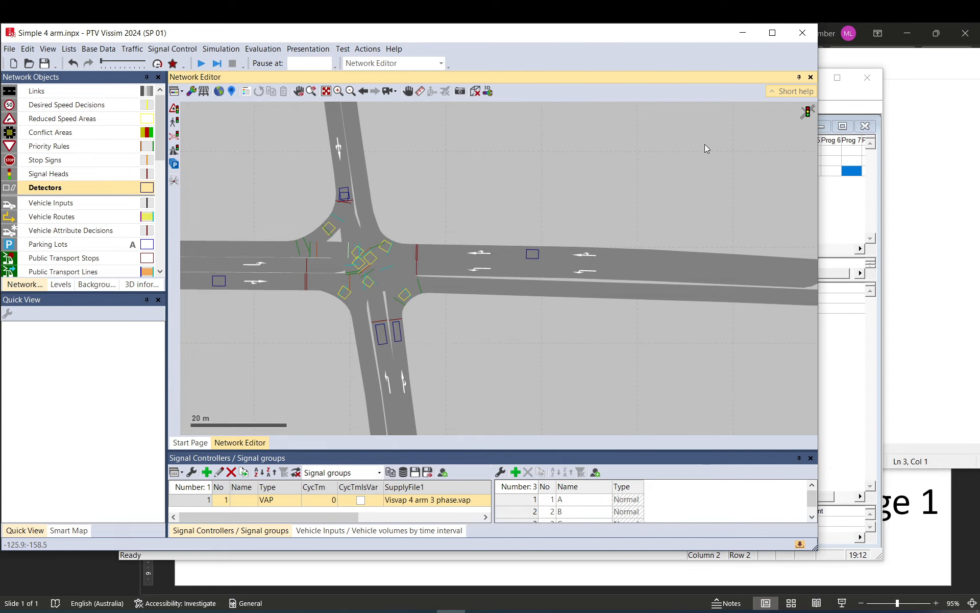
left_click(842, 215)
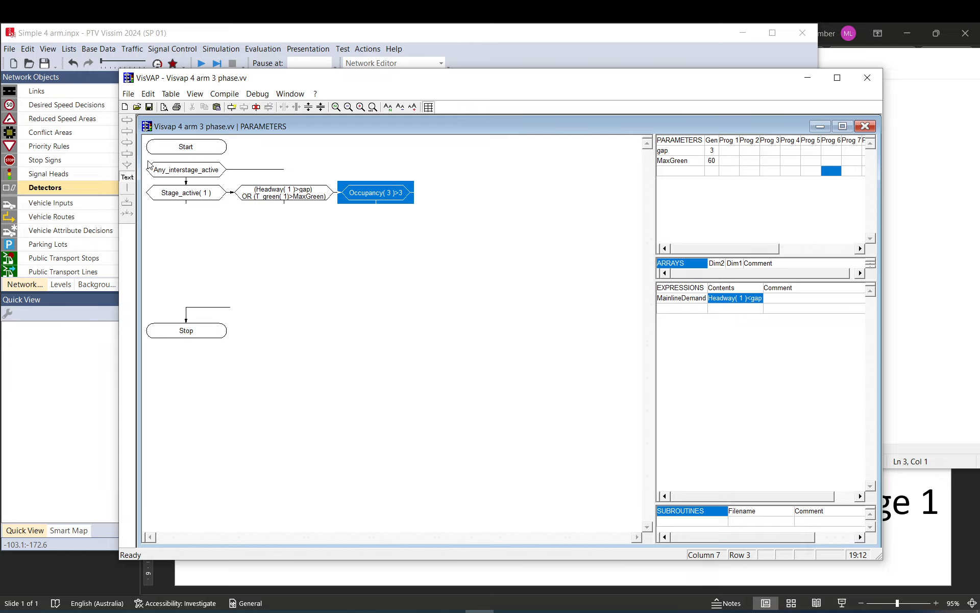
- Add an empty statement box directly after the Occupancy( 3 )>3 condition in the flow chart
left_click(393, 200)
double_click(438, 197)
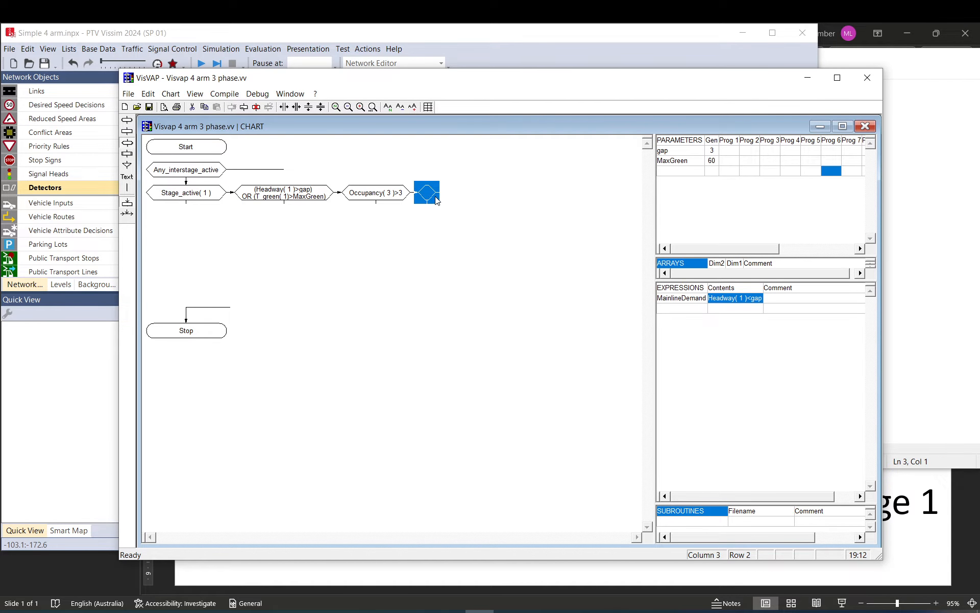
key("Delete")
left_click(428, 197)
- Fill the new statement box with the Interstage stage transition function from stage 1 to stage 2
right_click(428, 193)
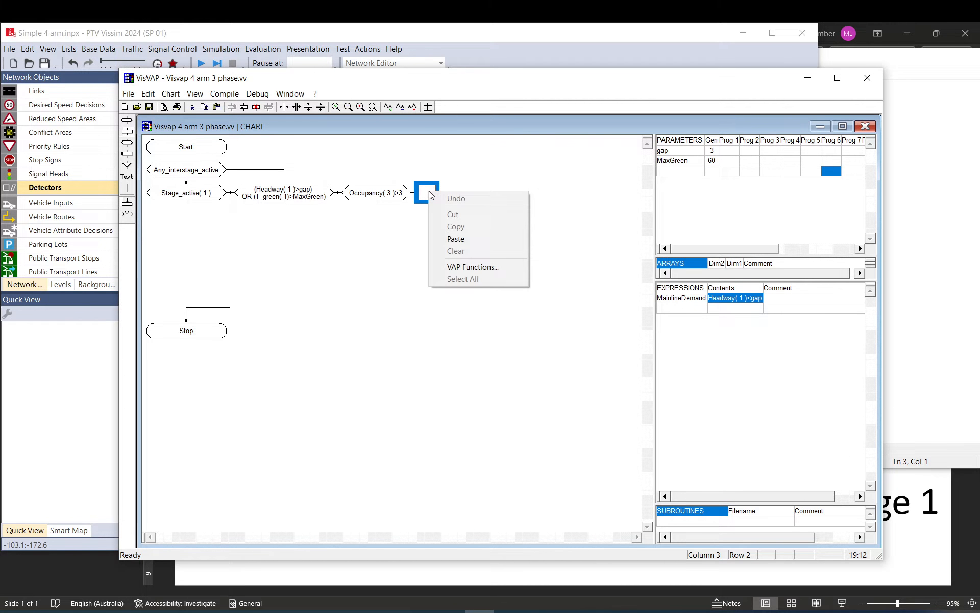
left_click(457, 262)
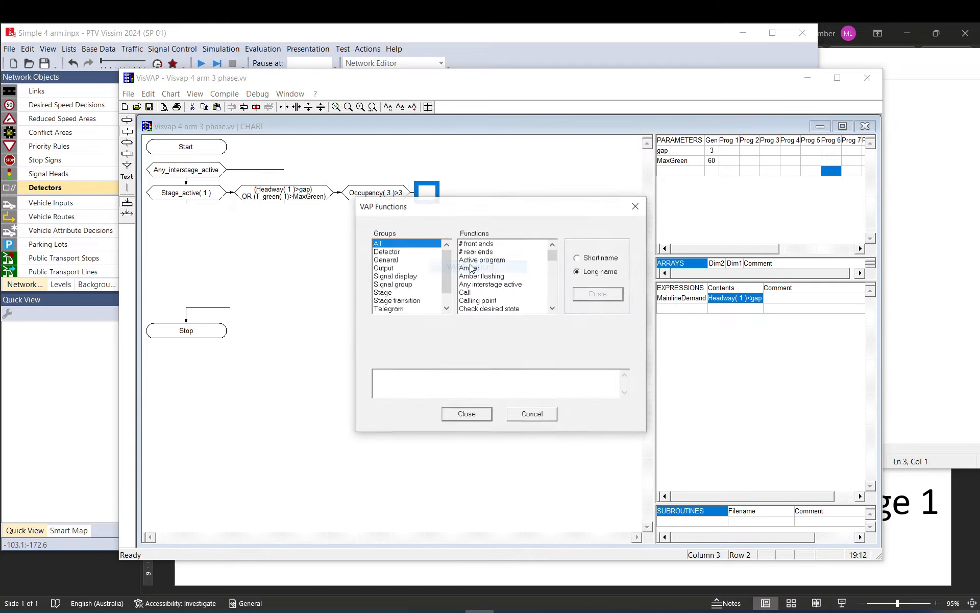
left_click(407, 292)
left_click(403, 301)
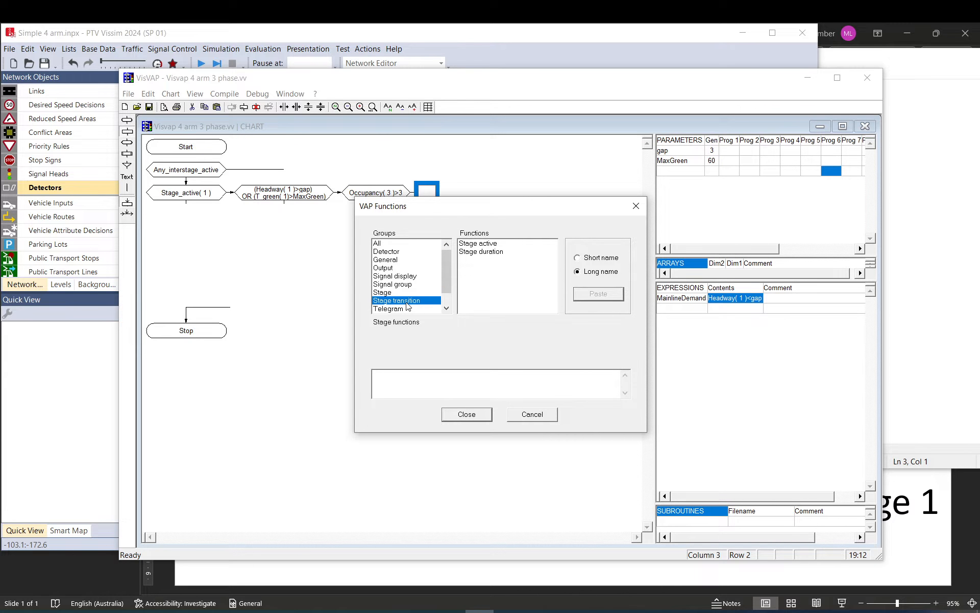
left_click(489, 252)
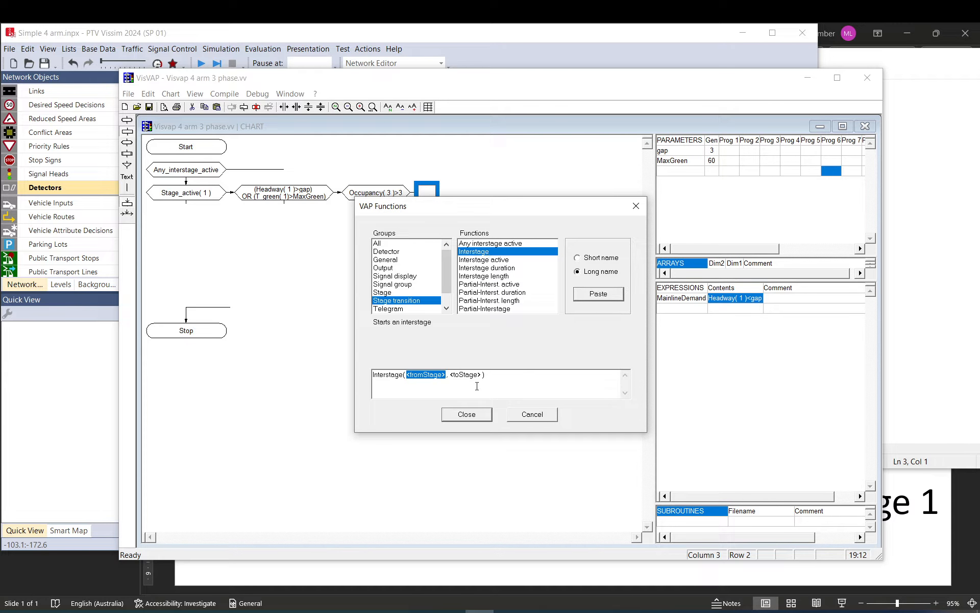
type("1")
double_click(432, 374)
type("2")
left_click(467, 414)
key("Return")
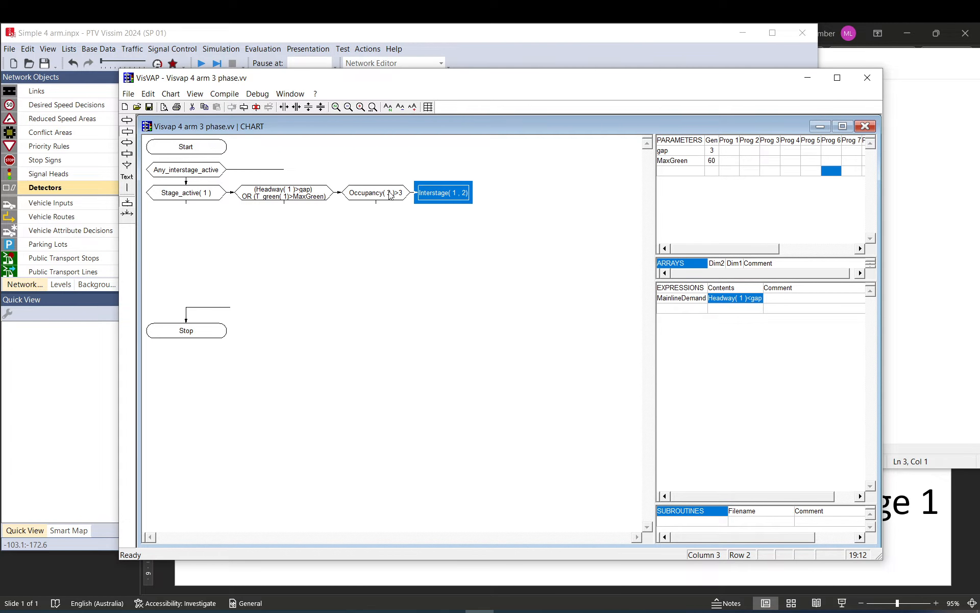
- Check the link 17 detector's port number in Vissim and the stage sequence slide in PowerPoint against the occupancy condition, returning to VisVAP
left_click(389, 194)
left_click(389, 194)
double_click(388, 191)
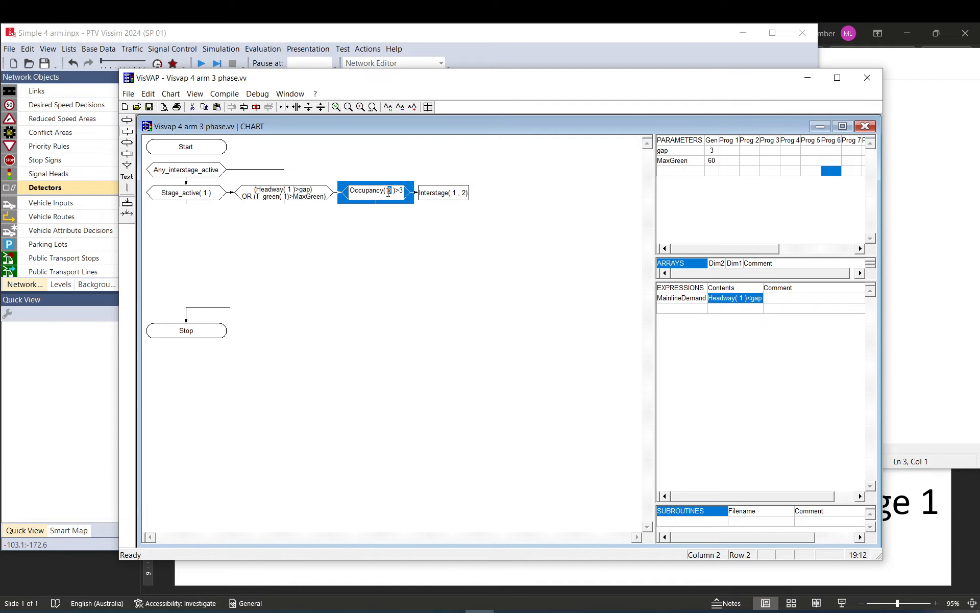
left_click(394, 41)
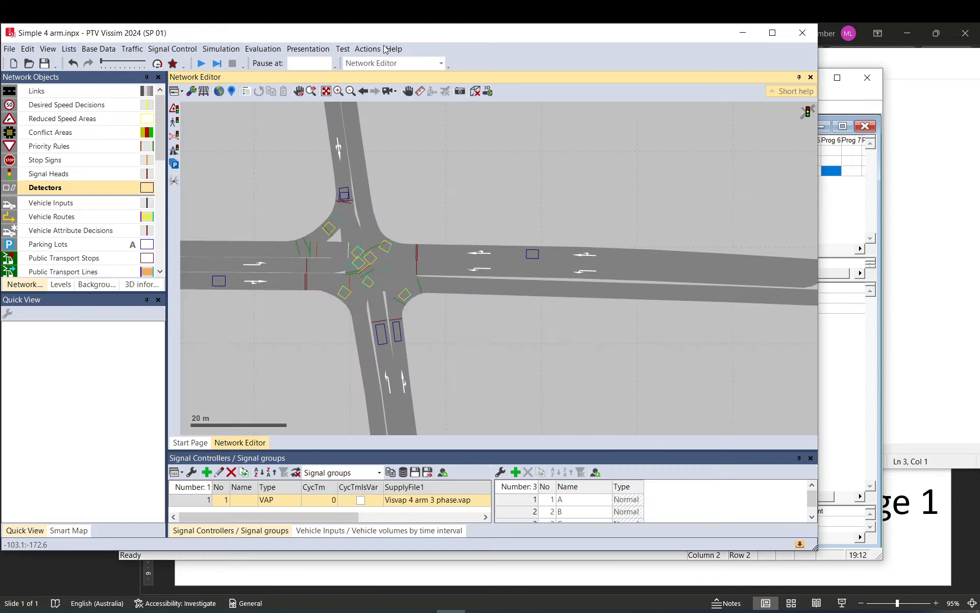
left_click(345, 194)
double_click(351, 200)
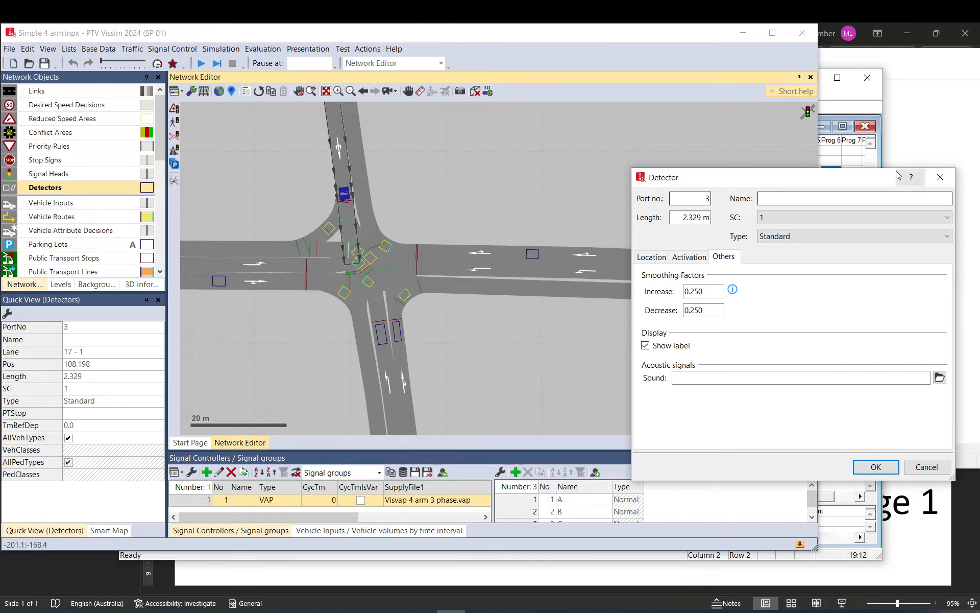
key("Return")
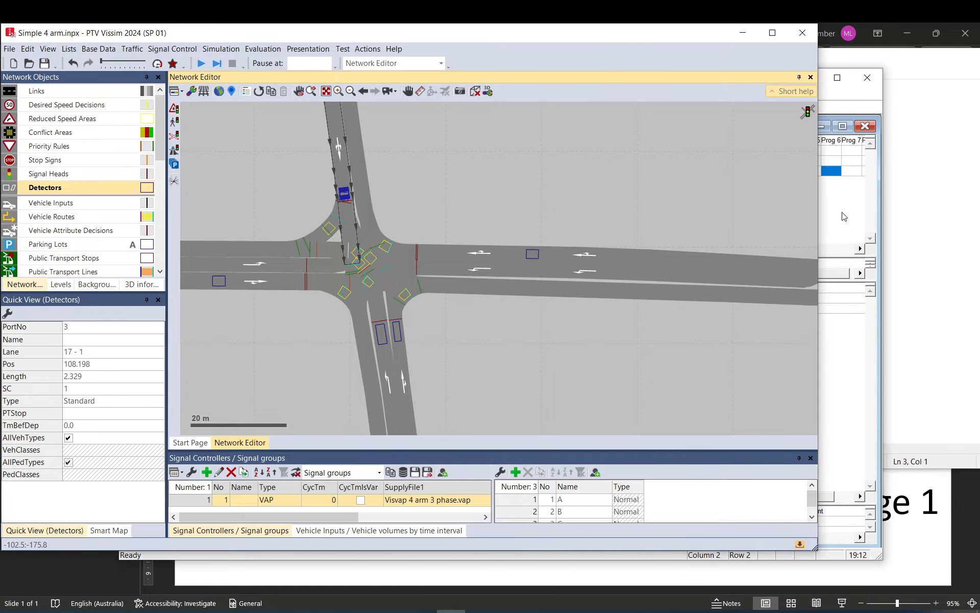
left_click(747, 577)
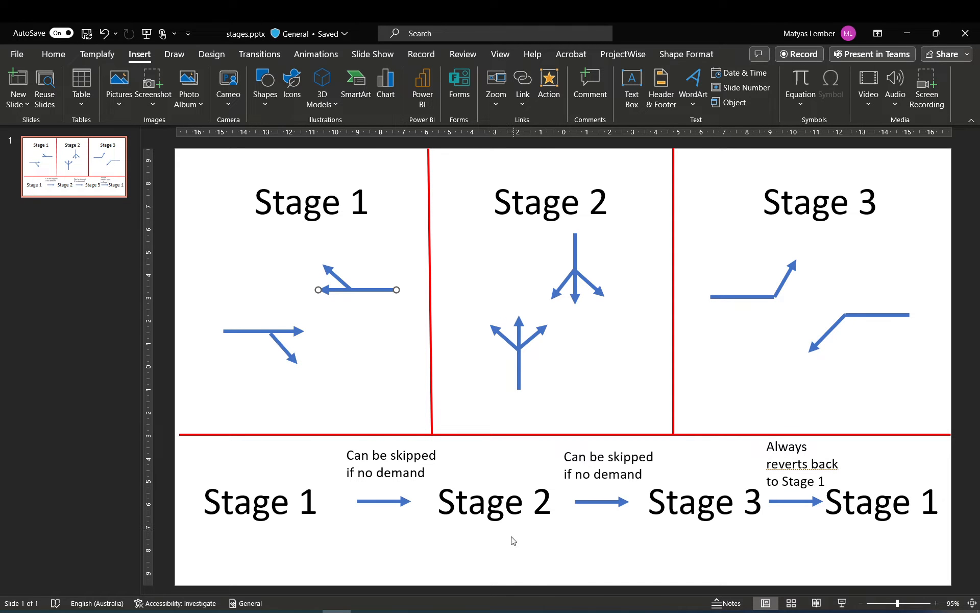
left_click(481, 612)
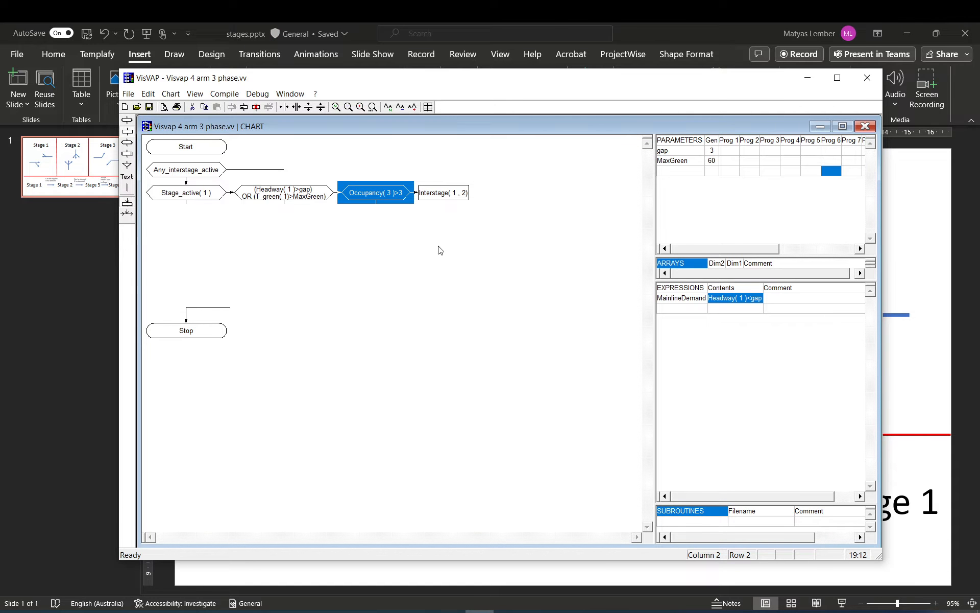
- Extend the Any_interstage_active branch line past the Interstage( 1 , 2) box and connect the box's output to it
left_click(465, 194)
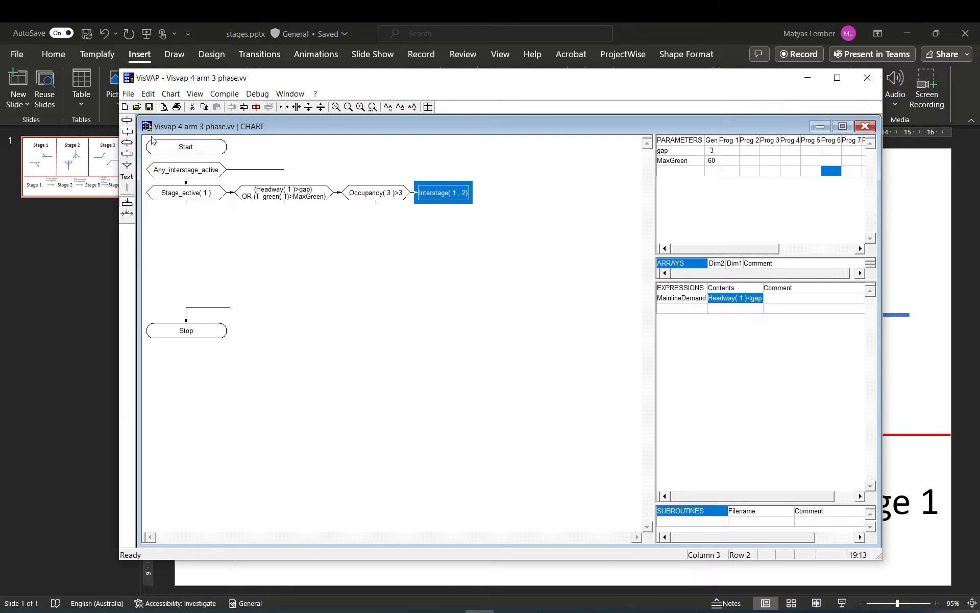
left_click(268, 174)
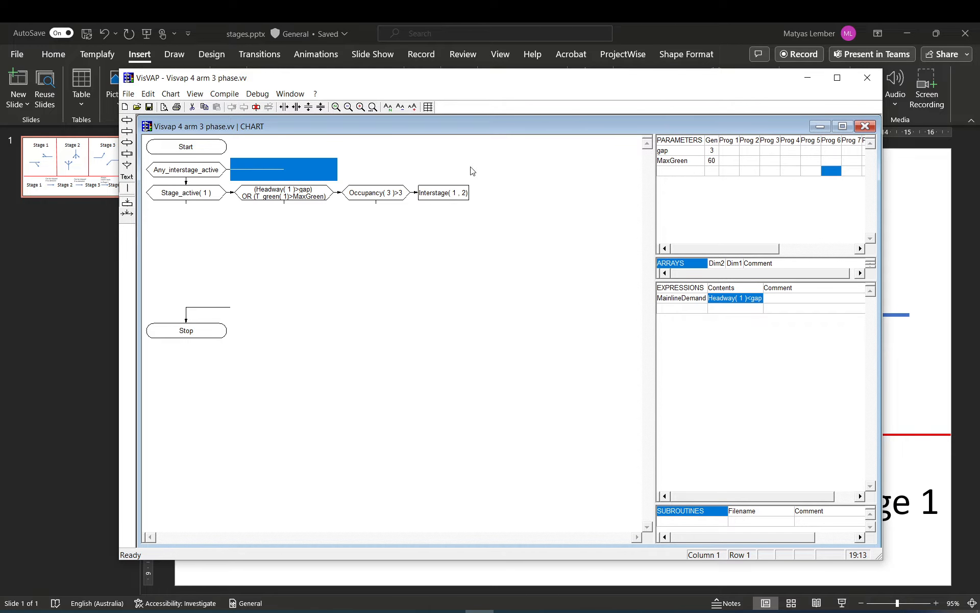
left_click(495, 176, "ctrl")
left_click(521, 202, "ctrl")
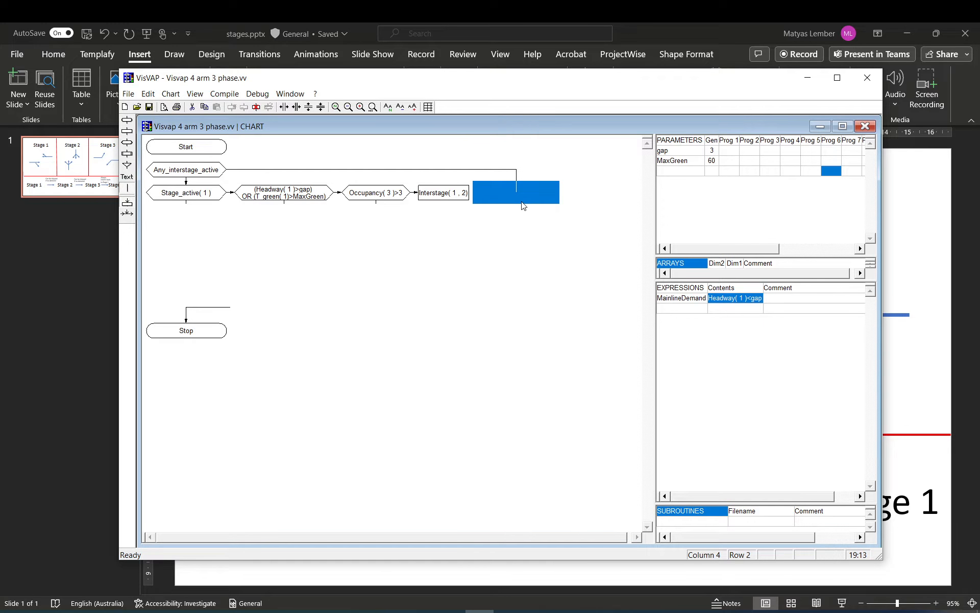
left_click(464, 196)
left_click(515, 194, "ctrl")
left_click(568, 194)
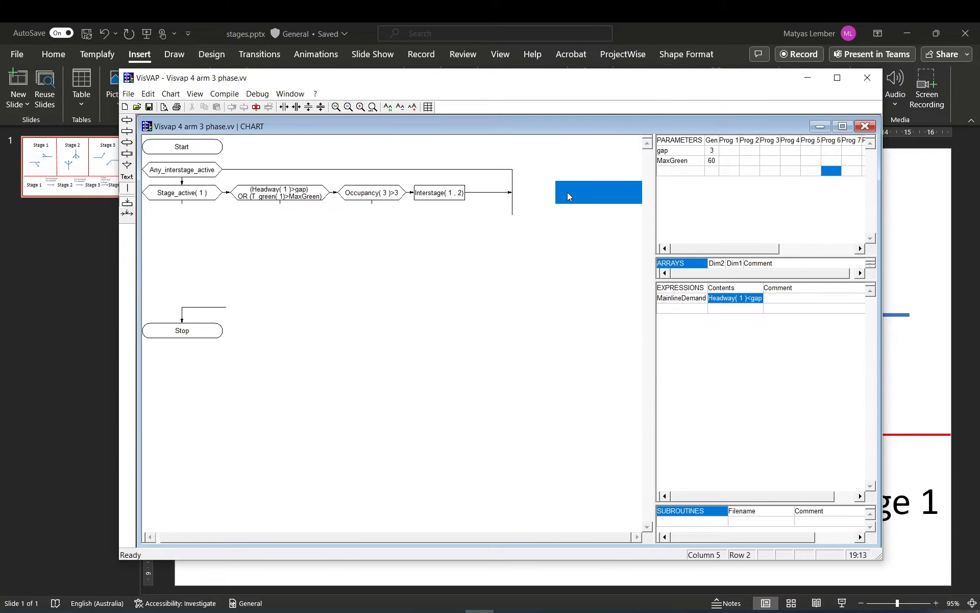
- Examine the unconnected branch below the Occupancy( 3 )>3 condition and consult the stage sequence slide in PowerPoint
left_click(192, 215)
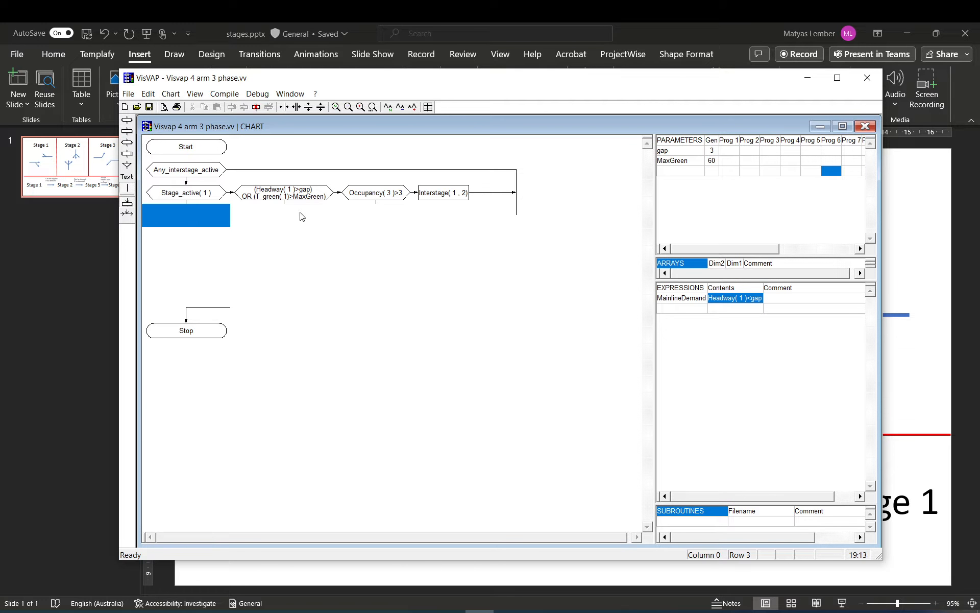
left_click(383, 222)
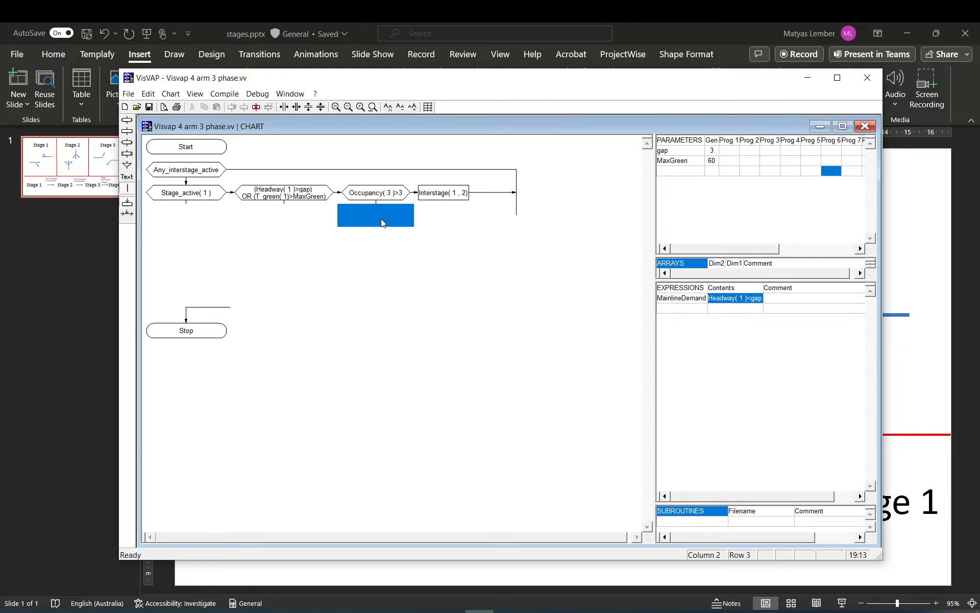
left_click(374, 196)
left_click(350, 45)
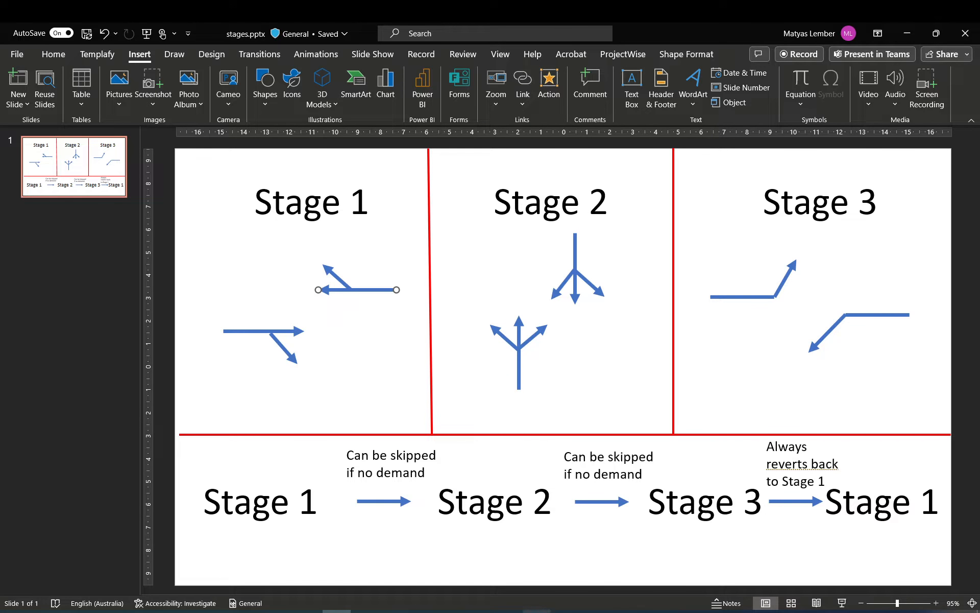
- Switch to Vissim and add a detector with port number 4 just before the stop line of the western approach's turning lane (link 20)
mouse_move(337, 611)
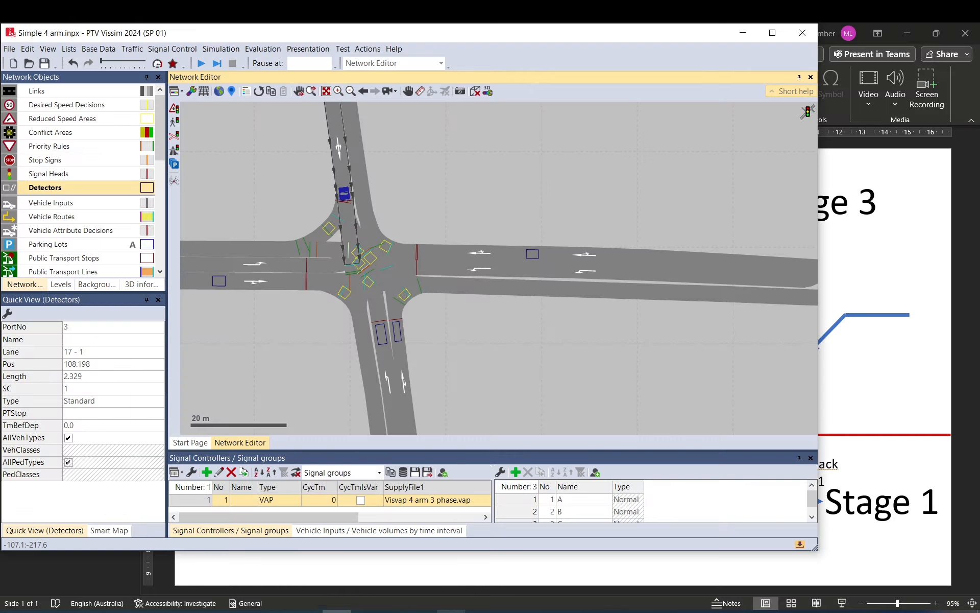
left_click(451, 611)
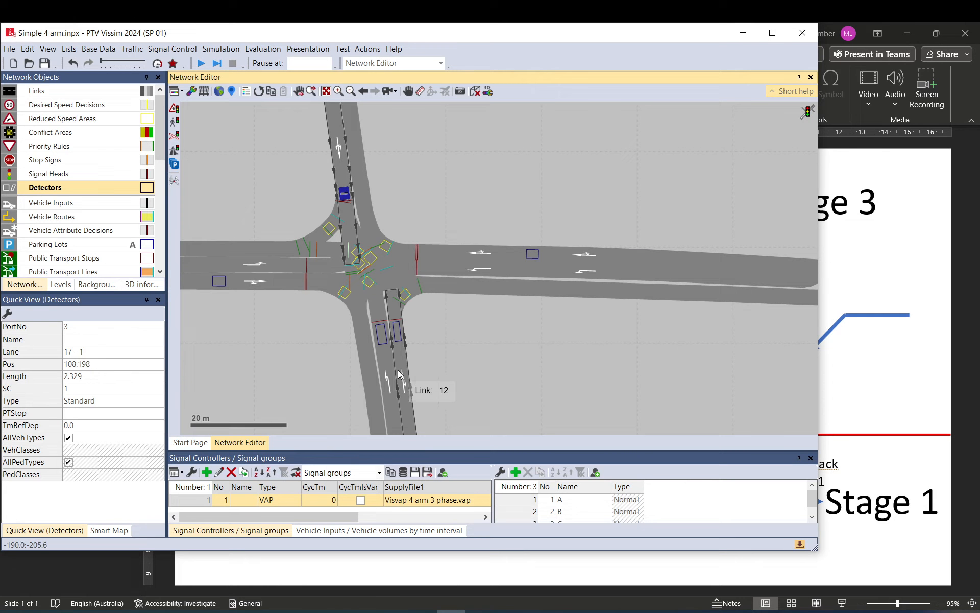
left_click(419, 208)
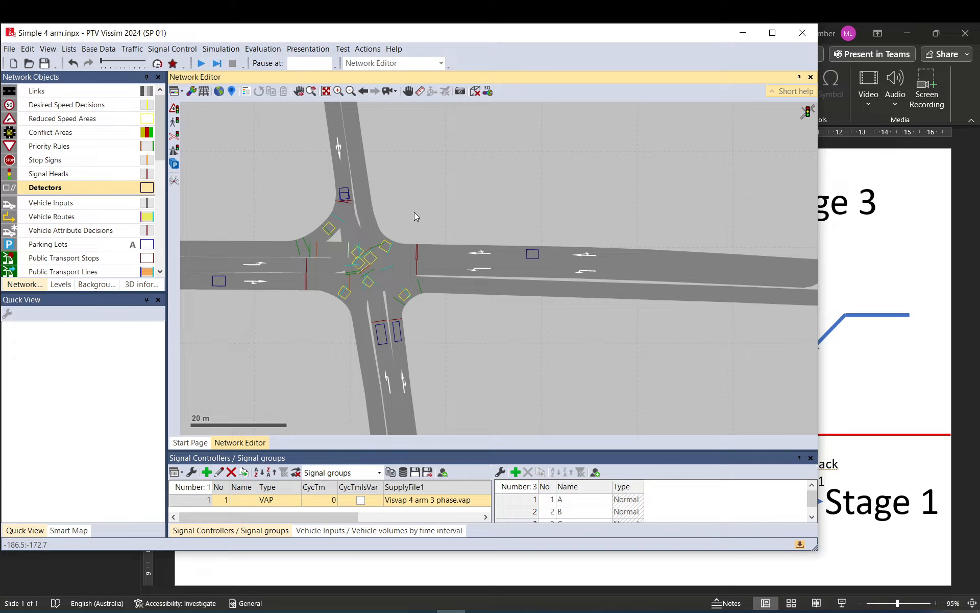
scroll(415, 231, "down", 4)
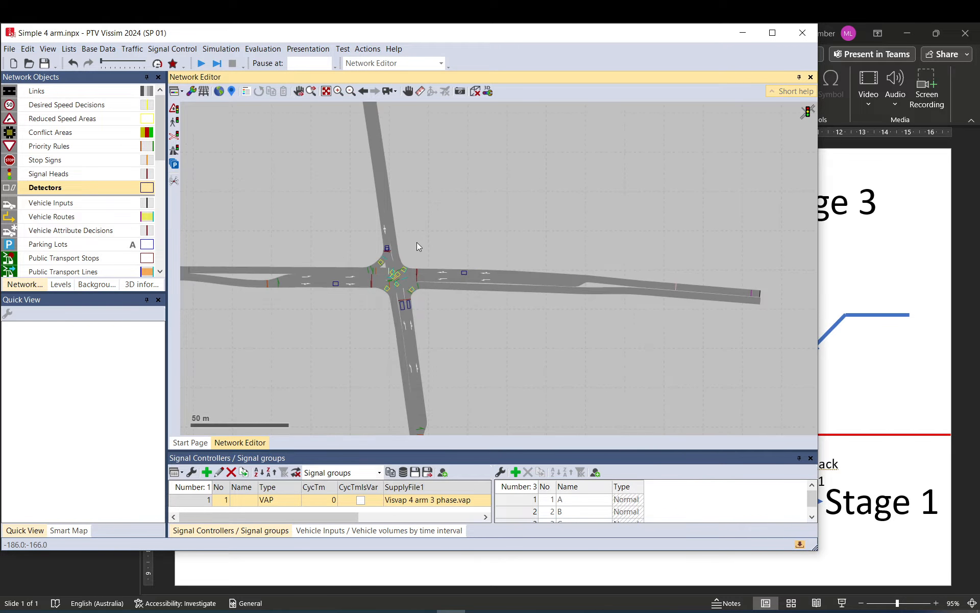
scroll(405, 263, "up", 4)
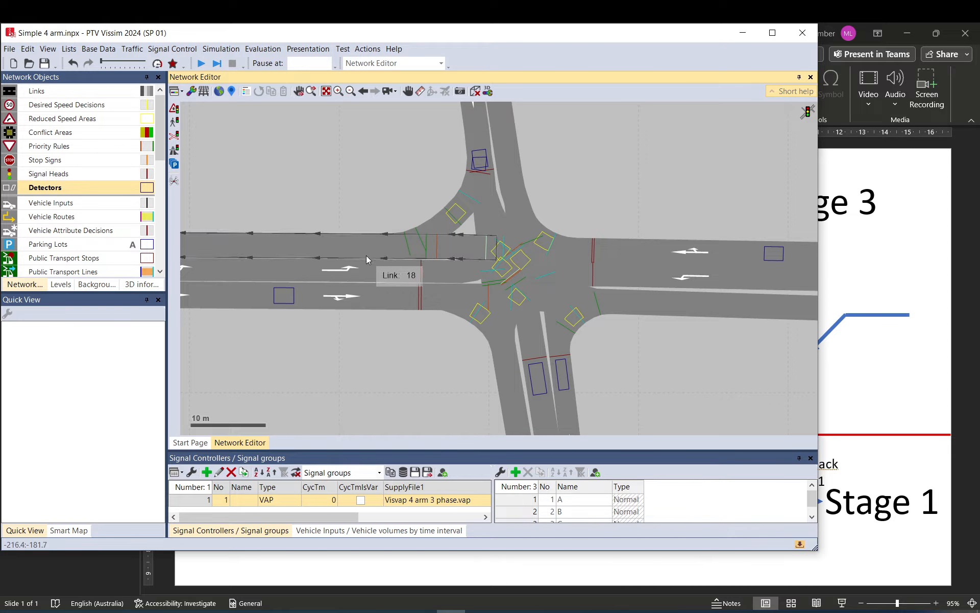
scroll(366, 268, "up", 2)
right_click(406, 271)
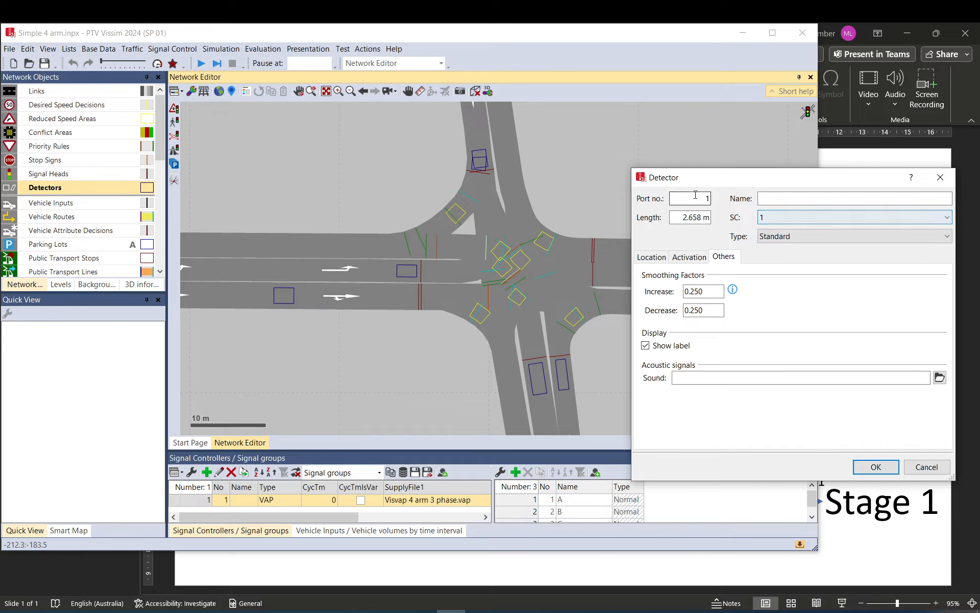
type("4")
left_click(876, 467)
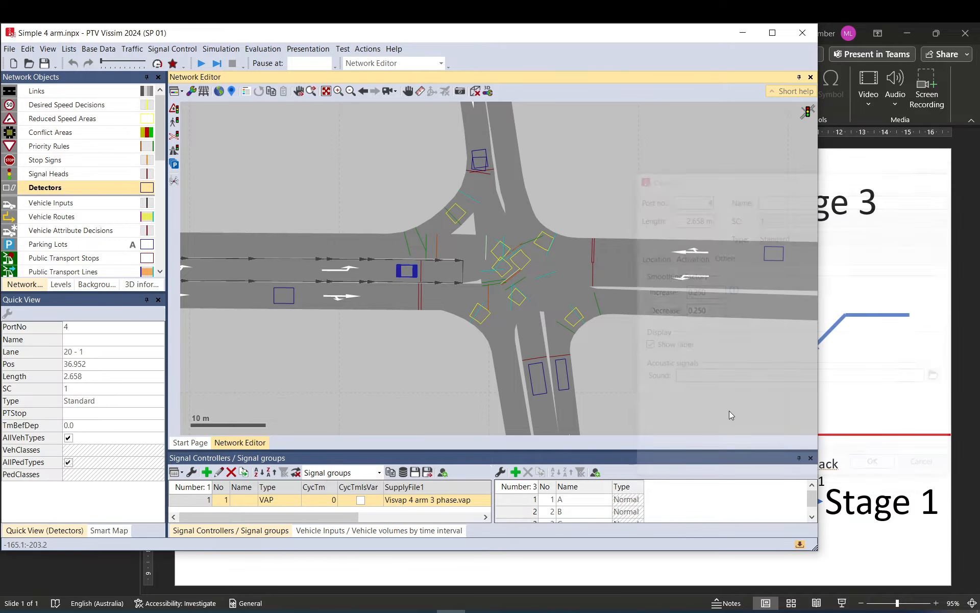
- Copy the port 4 detector onto the opposite eastern approach's turning lane (link 14), just before its stop line
right_click(403, 271)
left_click(433, 330)
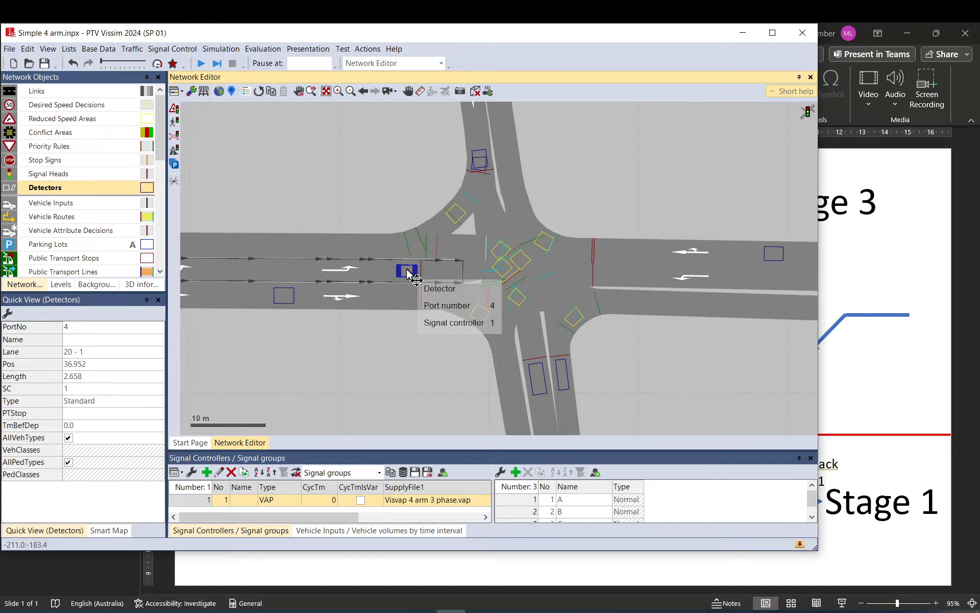
left_click_drag(409, 273, 611, 277)
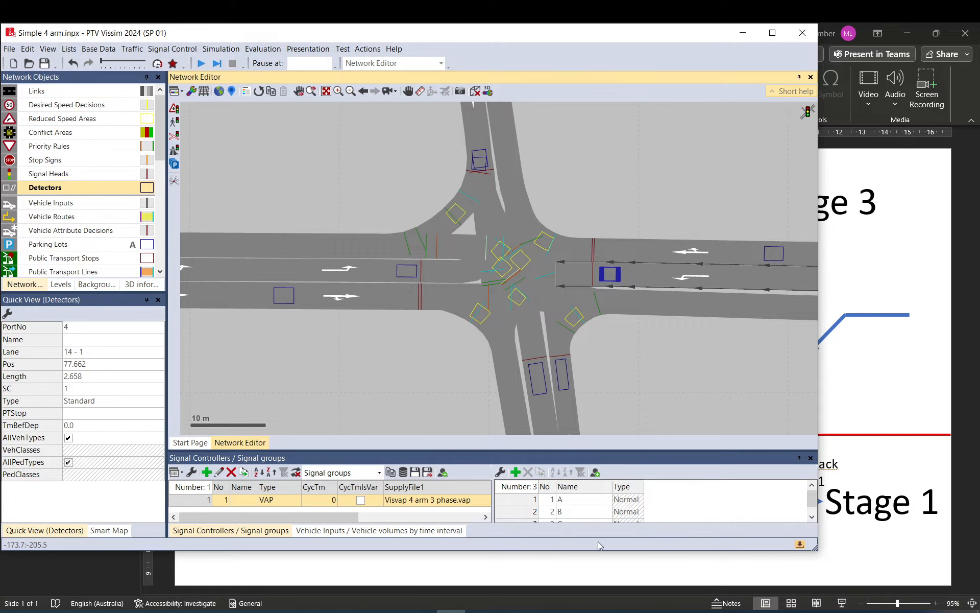
- Return to VisVAP and insert an Occupancy( 4 )>3 condition directly below the Occupancy( 3 )>3 condition
left_click(481, 611)
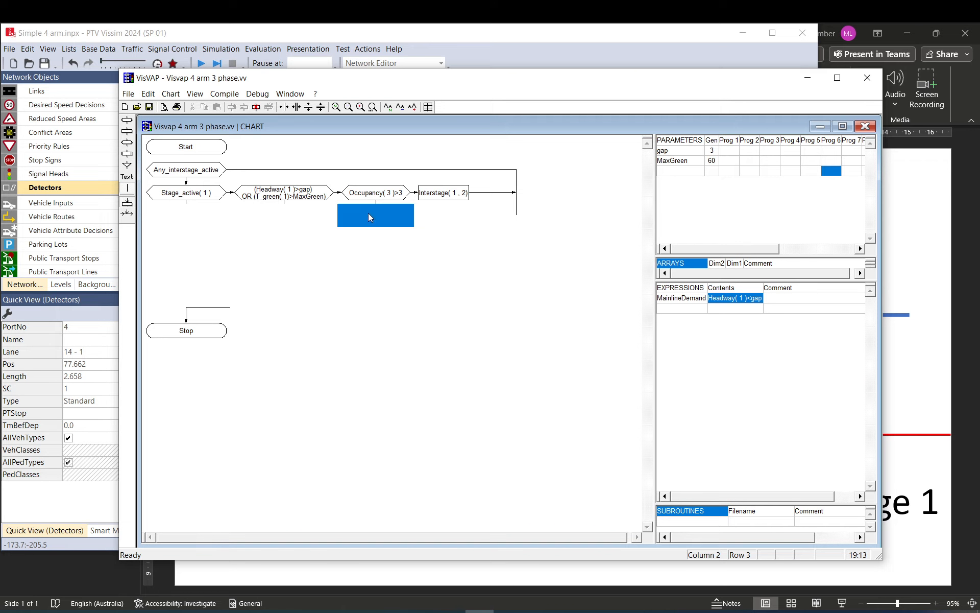
left_click(376, 198)
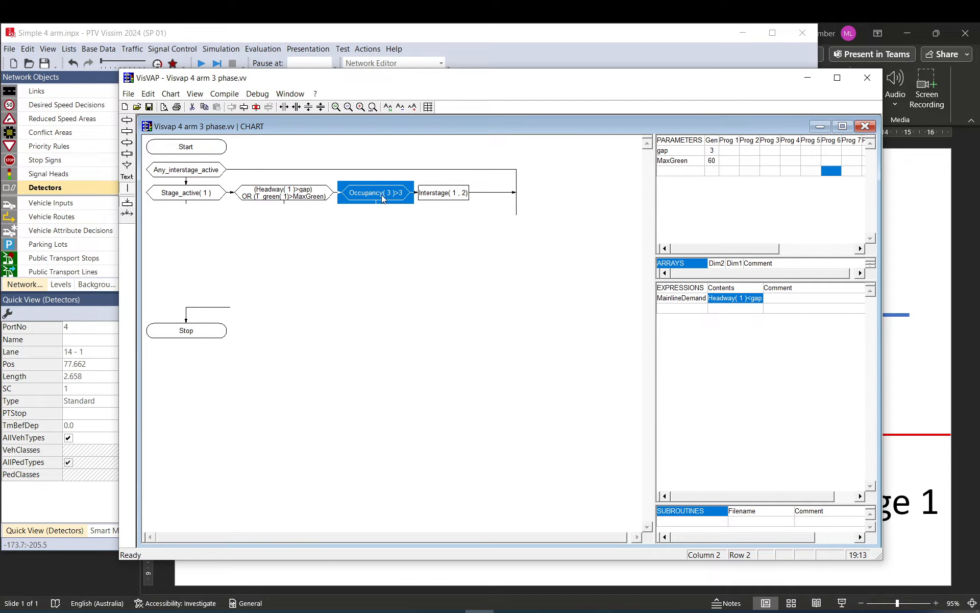
left_click(127, 142)
left_click(377, 218)
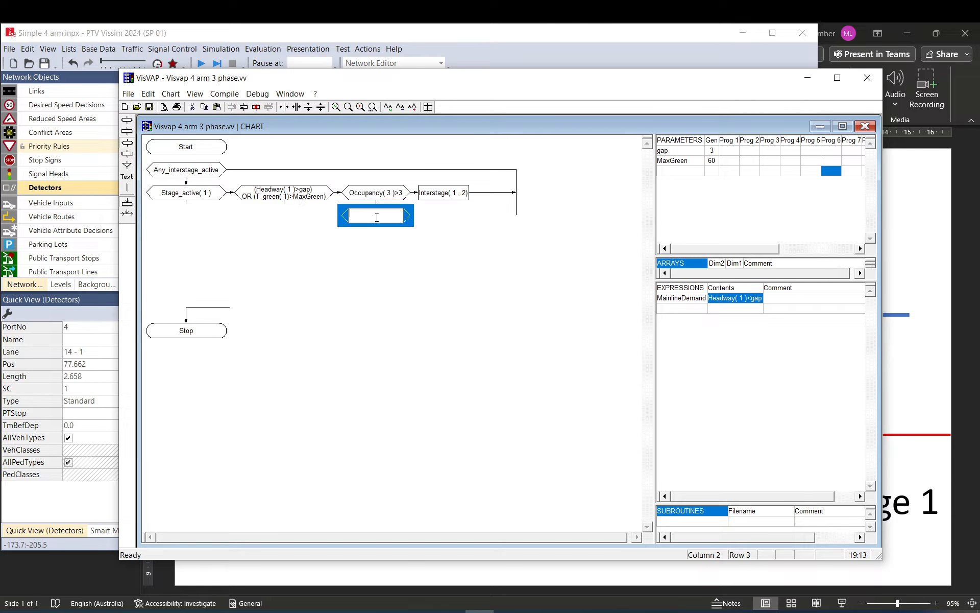
double_click(376, 191)
key("ctrl+c")
double_click(377, 215)
key("ctrl+v")
key("Return")
left_click(377, 192)
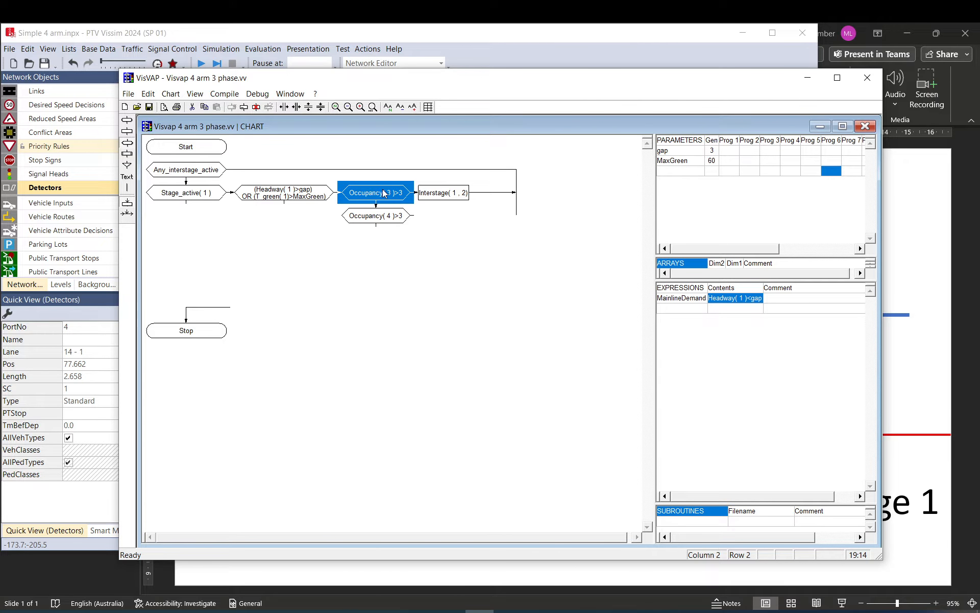
- Insert an Interstage( 1 , 3) statement box beside the Occupancy( 4 )>3 condition, reusing the Interstage( 1 , 2) text
left_click(388, 225)
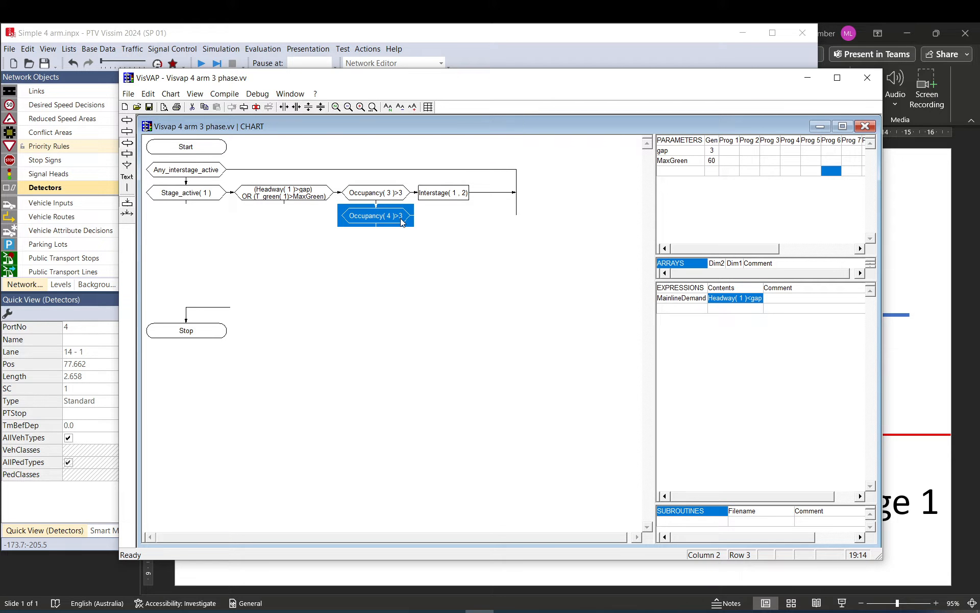
left_click(431, 216)
left_click(453, 195)
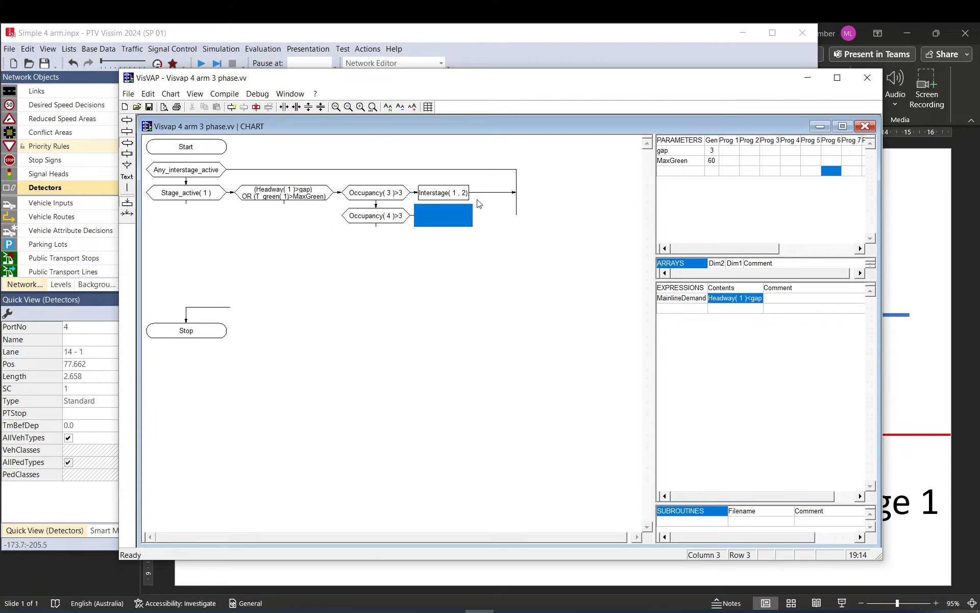
left_click(453, 195)
left_click(433, 212)
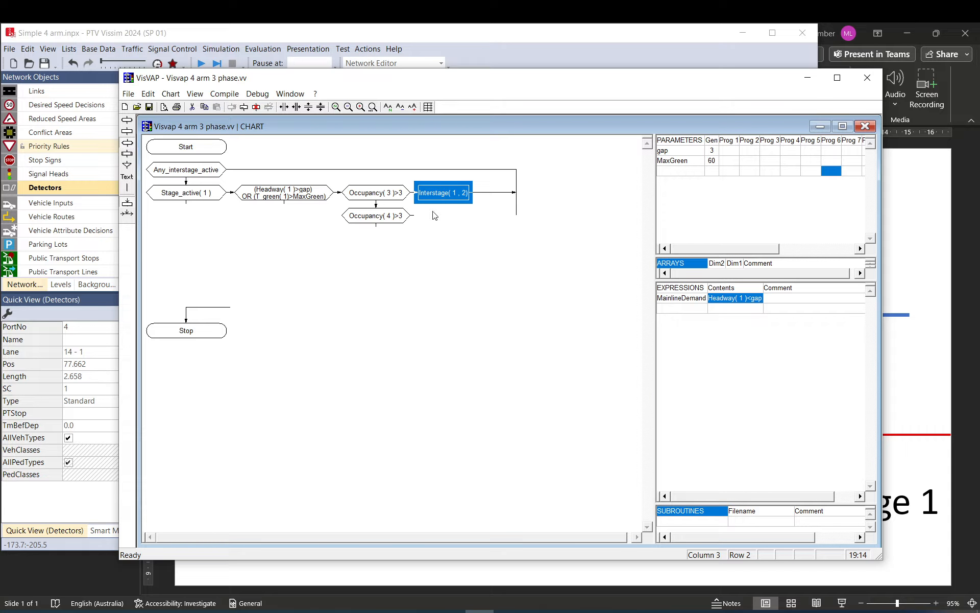
left_click(129, 138)
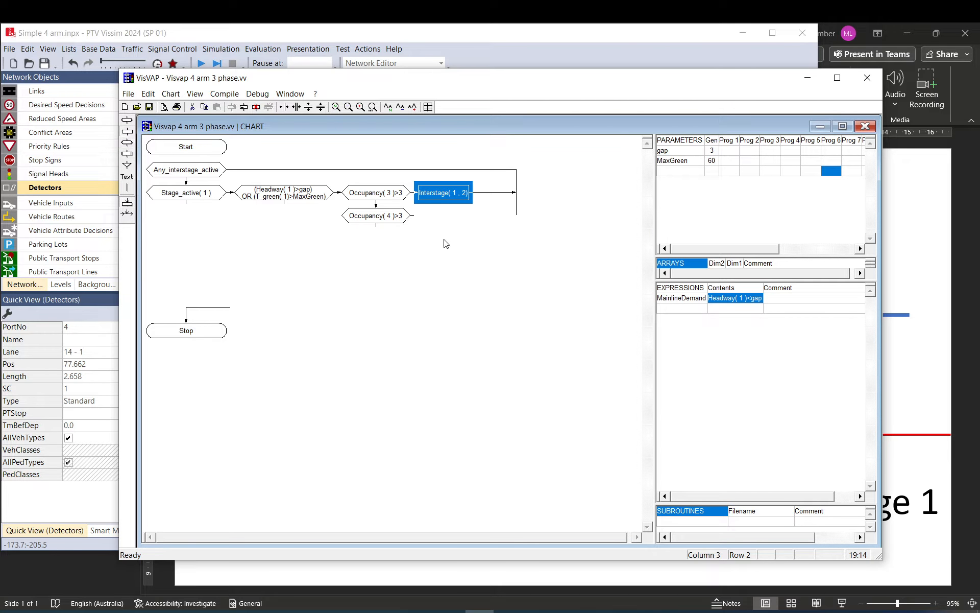
left_click(442, 219)
key("ctrl+v")
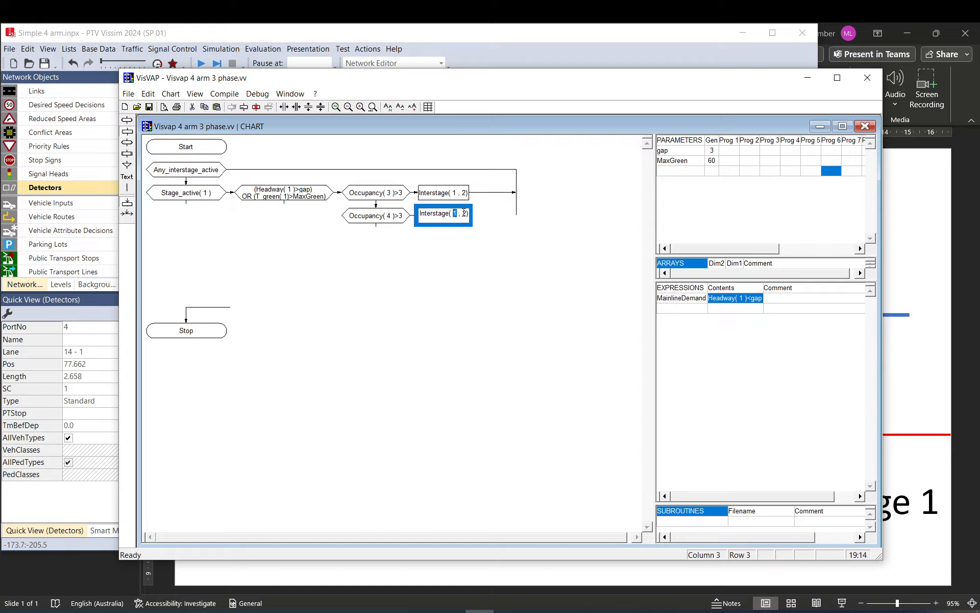
double_click(465, 213)
type("3")
key("Return")
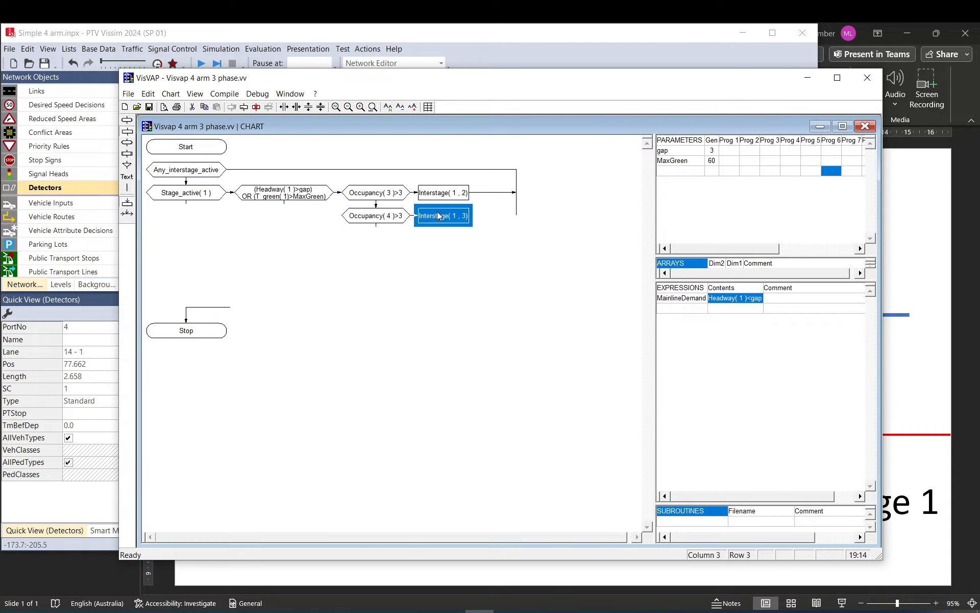
- Connect the output of the Interstage( 1 , 3) box to the Any_interstage_active branch line and extend that line one row down
left_click_drag(389, 203, 435, 215)
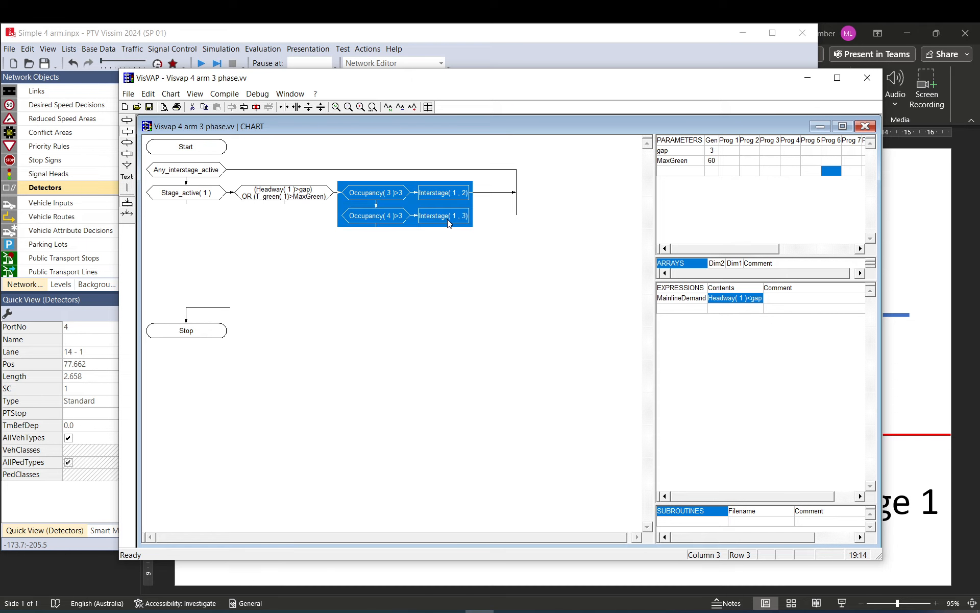
left_click_drag(370, 197, 452, 195)
left_click_drag(383, 217, 453, 220)
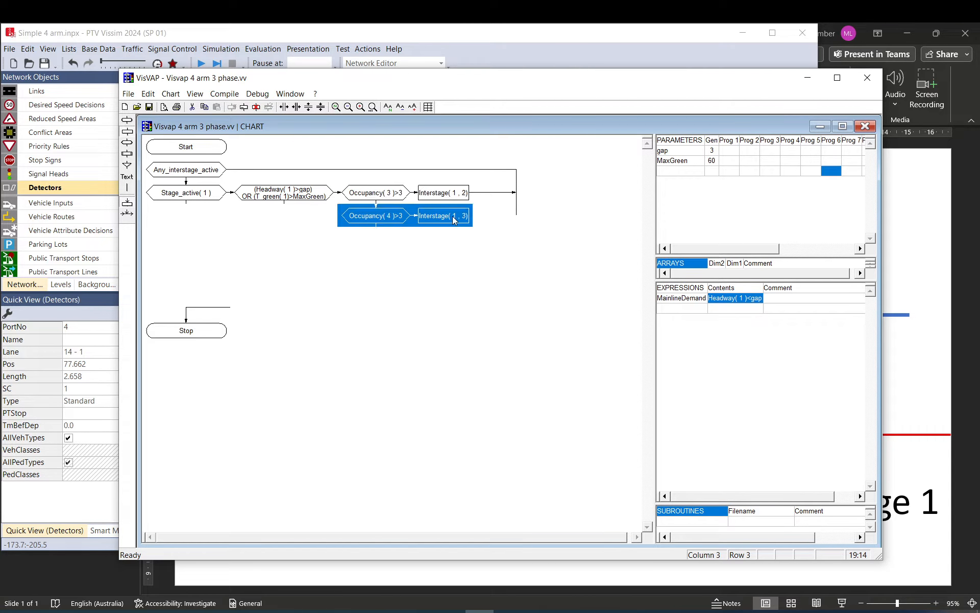
left_click(444, 218)
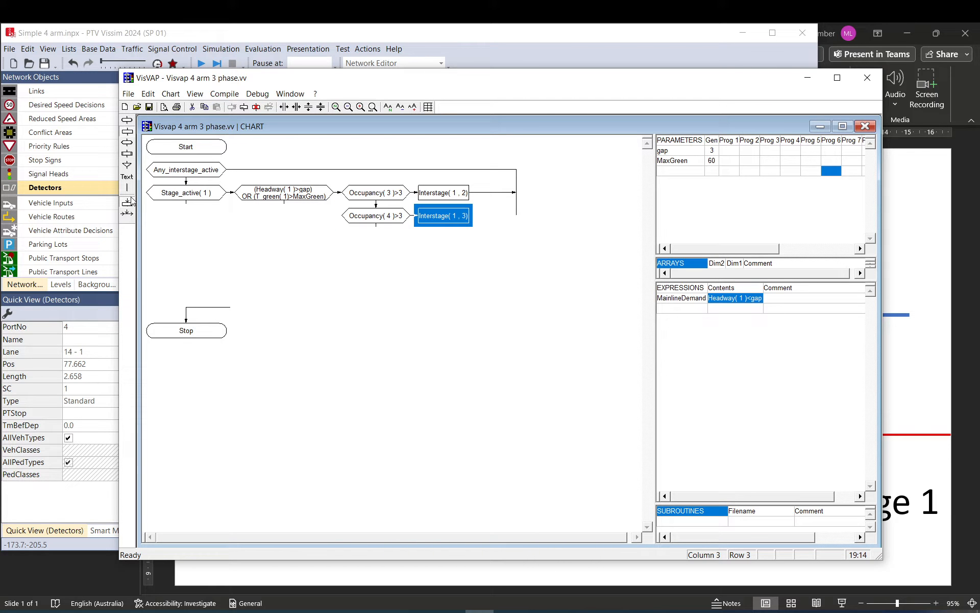
left_click(518, 215)
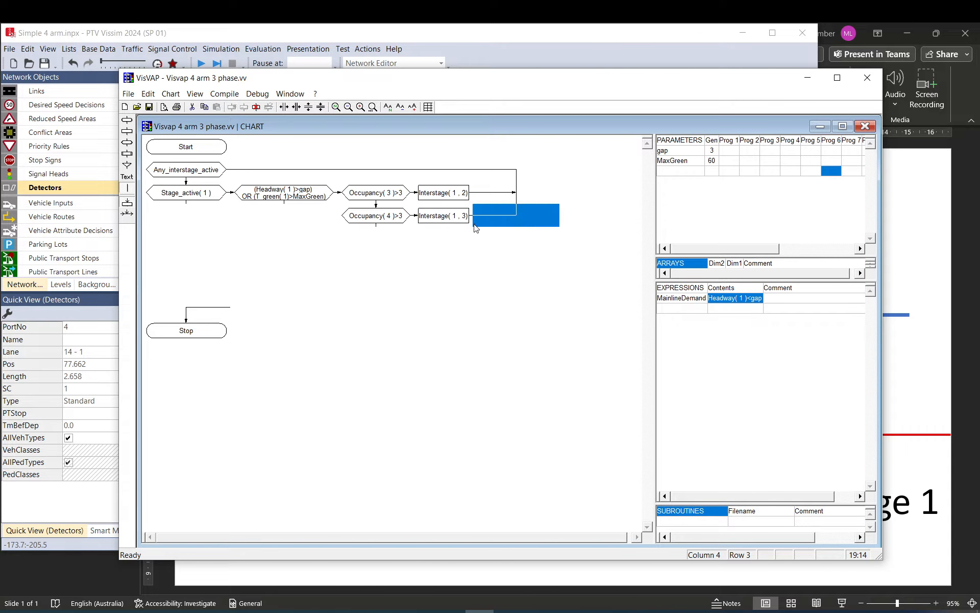
left_click(520, 241)
left_click(548, 199)
- Route the lower branches of the Occupancy( 4 )>3 and headway/maximum-green conditions on separate rows to the extended Any_interstage_active branch line
left_click(378, 223)
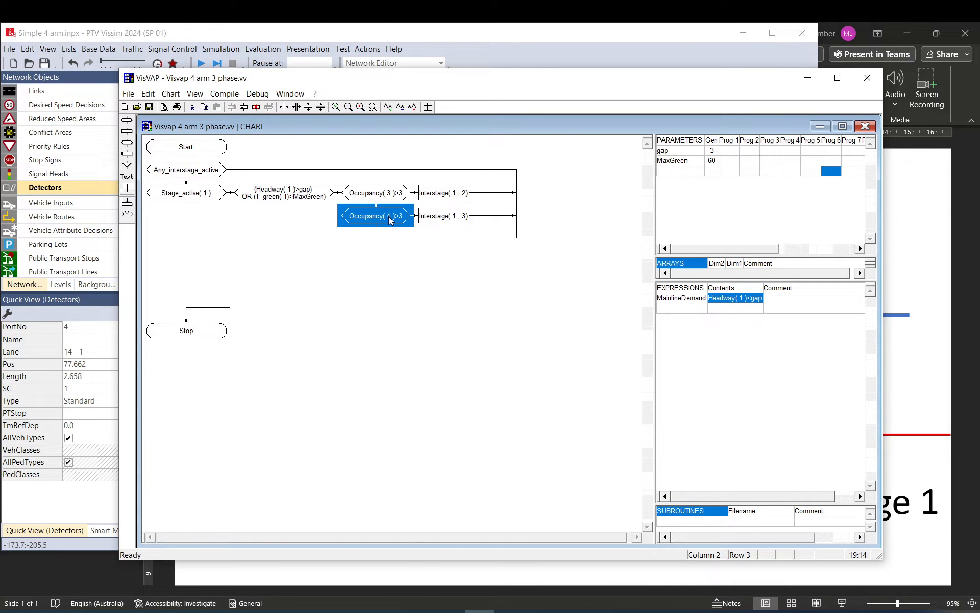
left_click(390, 235)
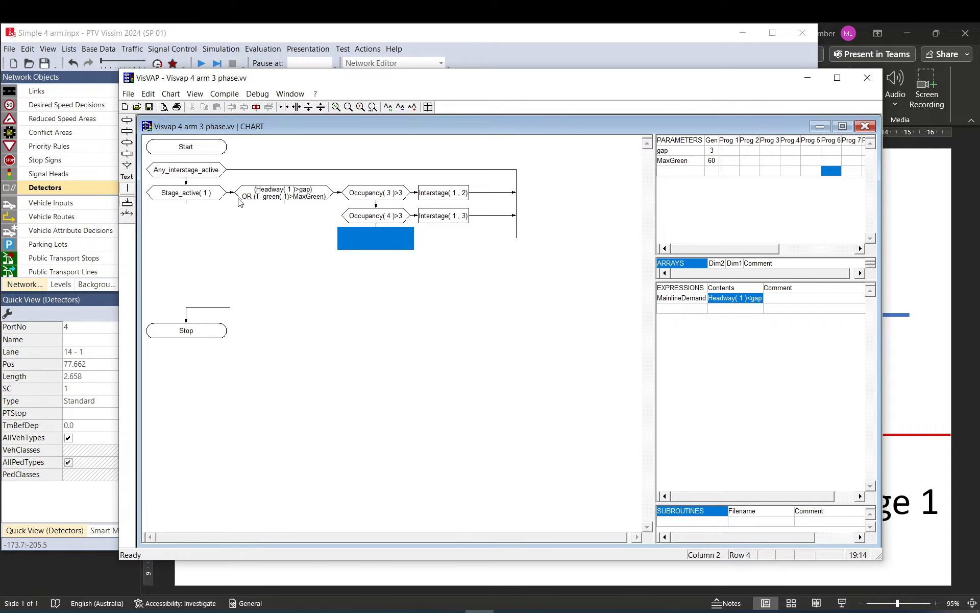
left_click(382, 223)
left_click(381, 240, "ctrl")
left_click(518, 240, "ctrl")
left_click(517, 258, "ctrl")
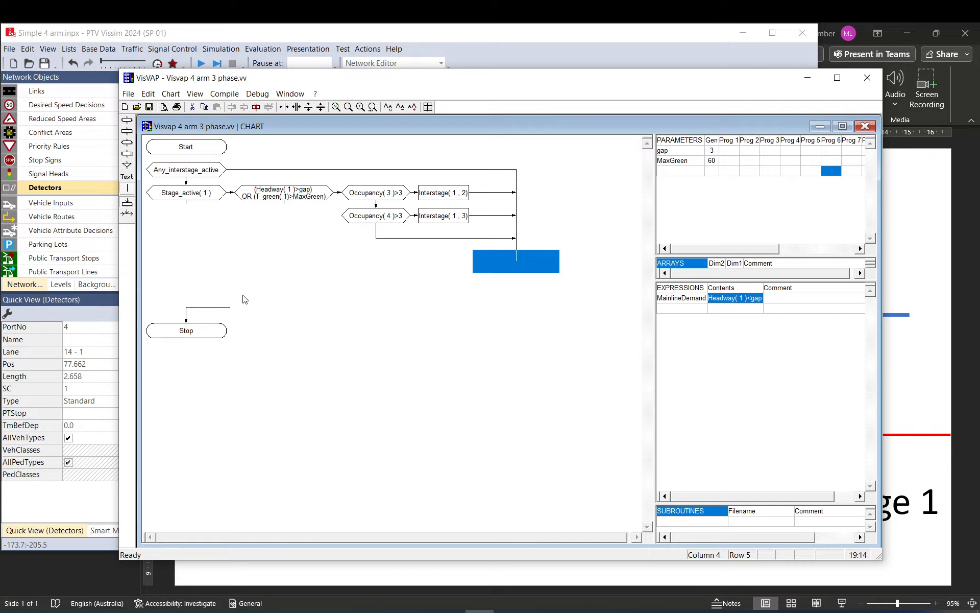
left_click(284, 199)
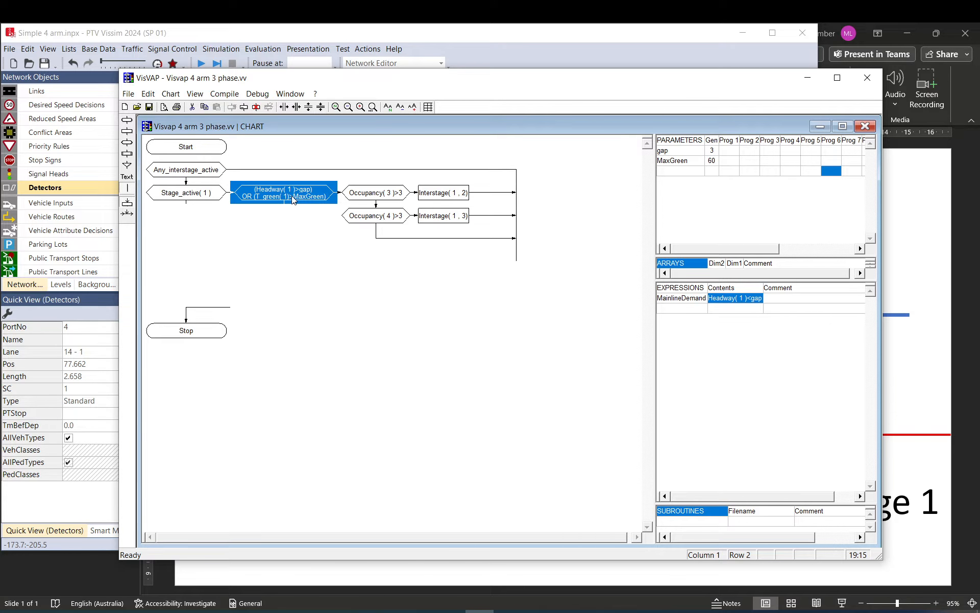
left_click_drag(284, 203, 484, 288)
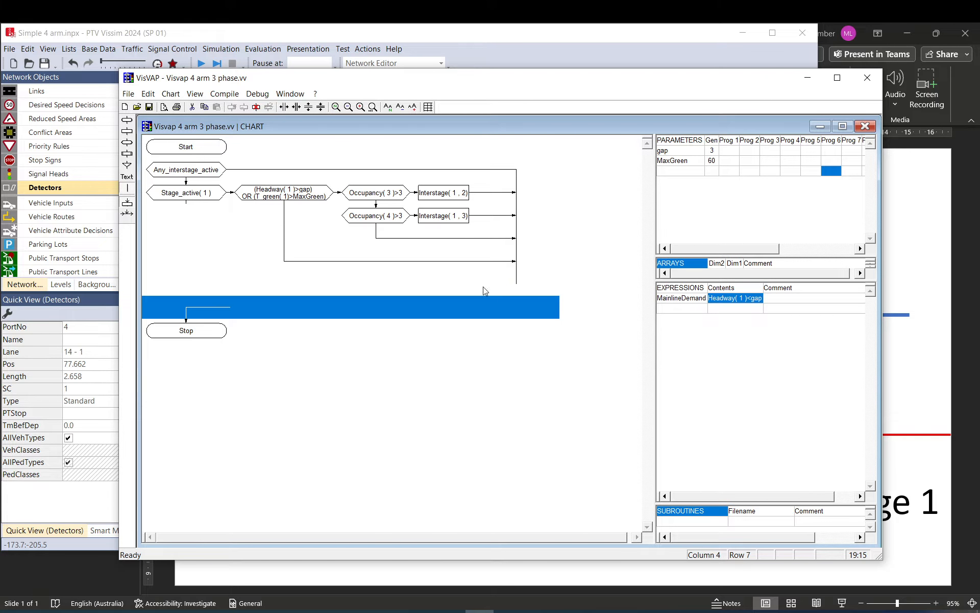
- Insert five empty rows above the Stop terminal to make room below the stage 1 logic
left_click(309, 109)
left_click(309, 109)
left_click(310, 109)
left_click(309, 109)
left_click(310, 109)
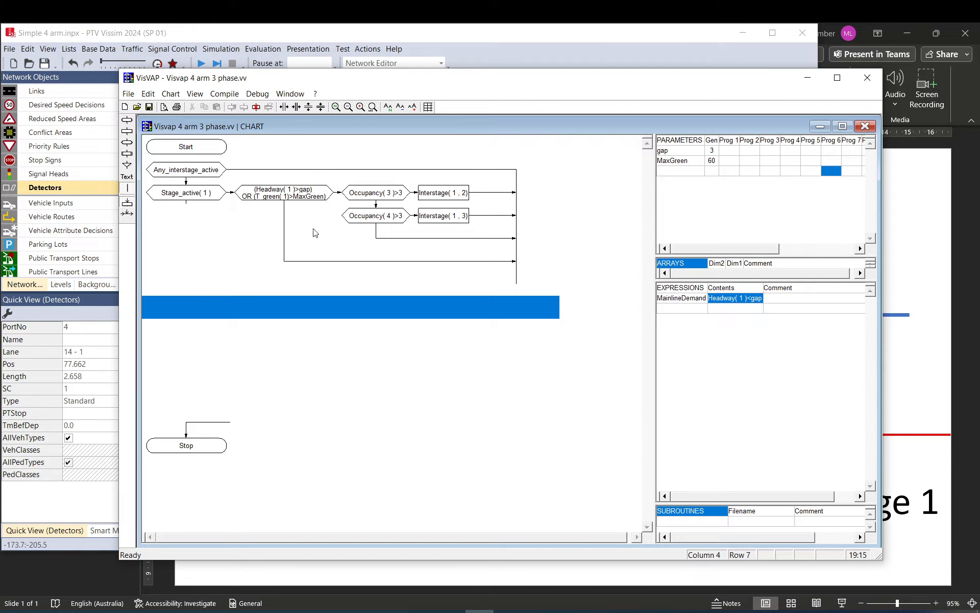
left_click(235, 264)
left_click_drag(188, 197, 428, 272)
left_click(235, 242)
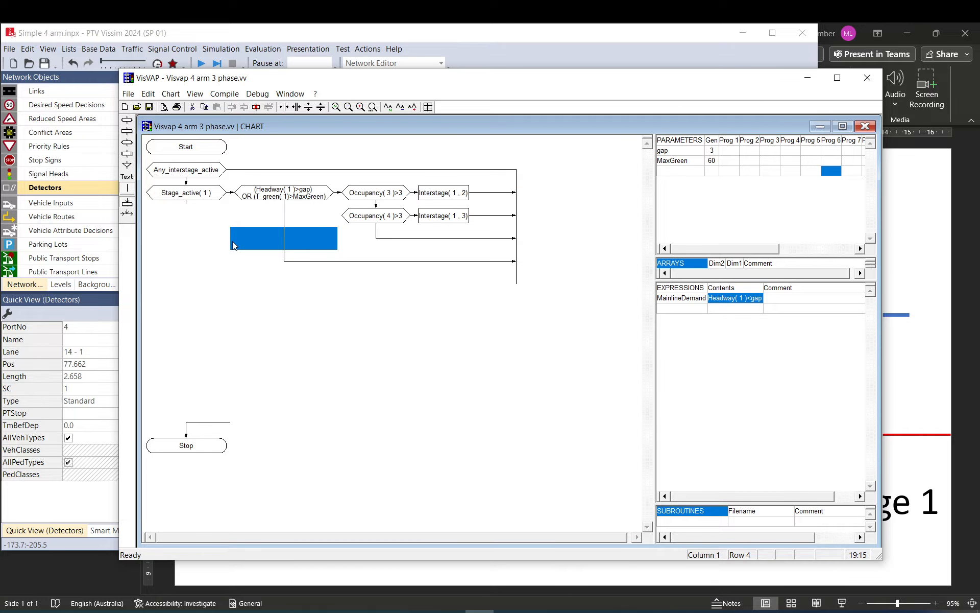
- Insert a Stage_active( 2) condition below the stage 1 block in the first column, reusing the Stage_active( 1 ) text
left_click(184, 201)
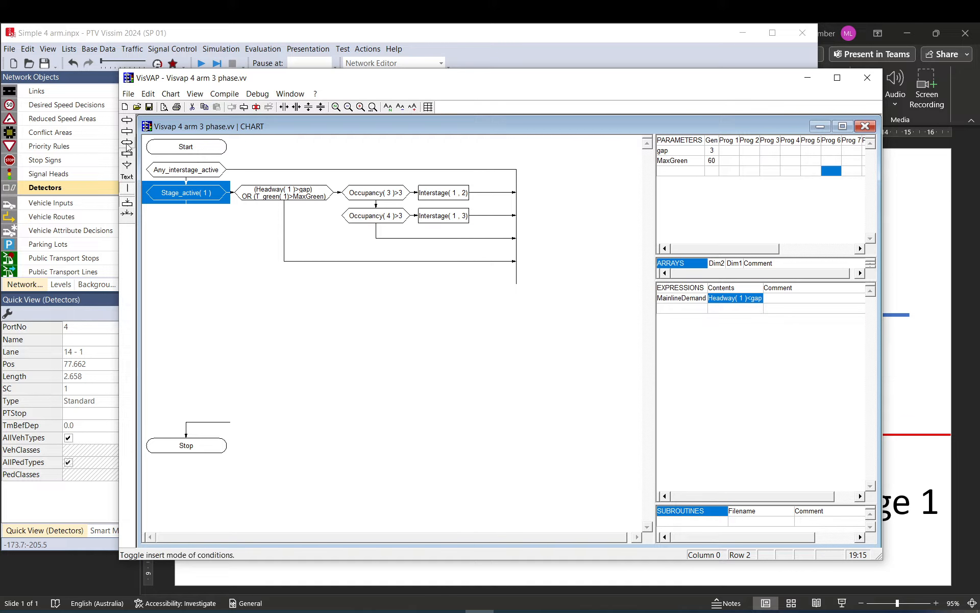
left_click(202, 295)
left_click(127, 143)
left_click(191, 292)
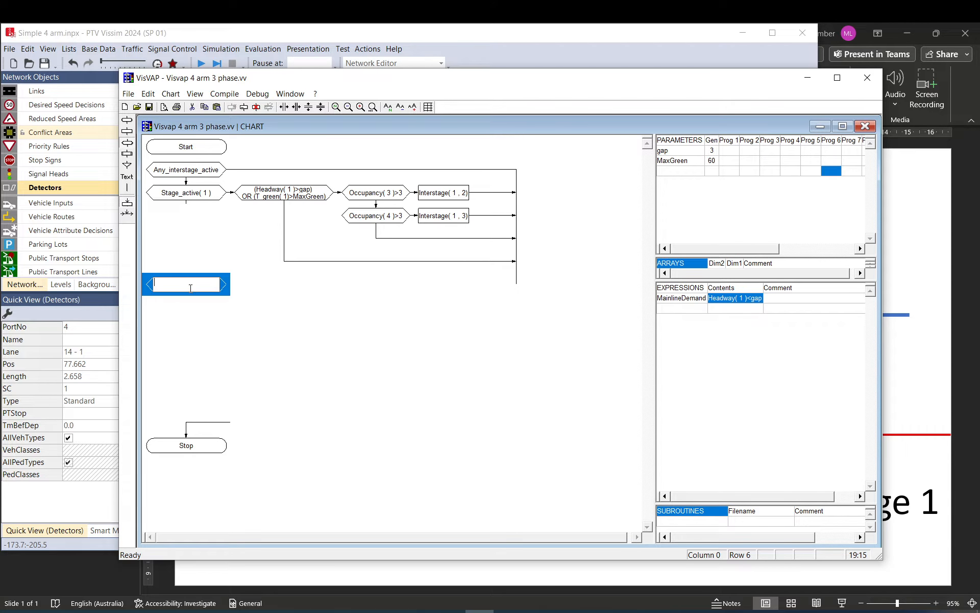
double_click(205, 192)
key("ctrl+c")
double_click(189, 284)
key("ctrl+v")
type("2")
key("Return")
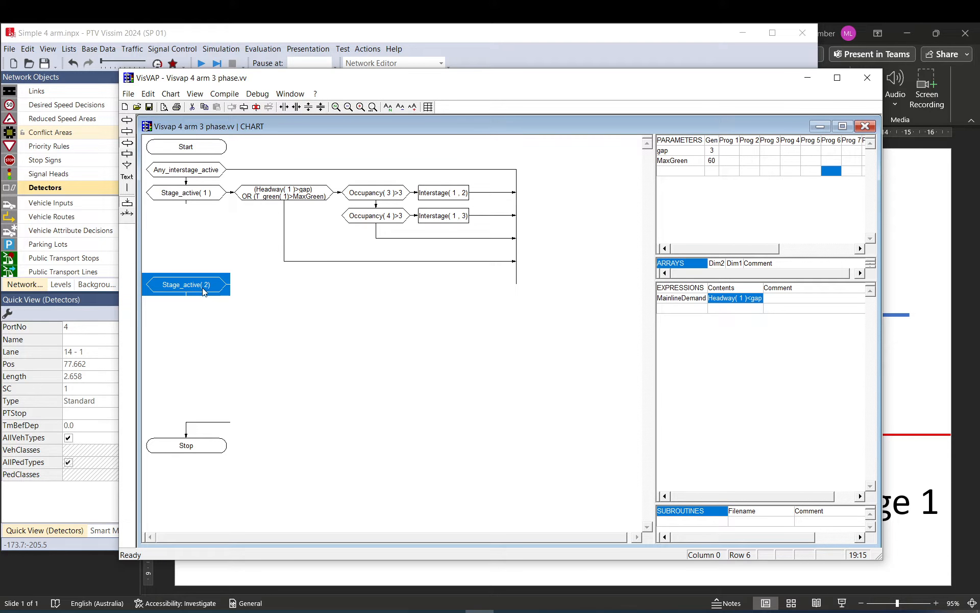
- Switch to Vissim and add a detector with port number 5 upstream on link 17, shortening it to about 2.1 m
left_click(893, 244)
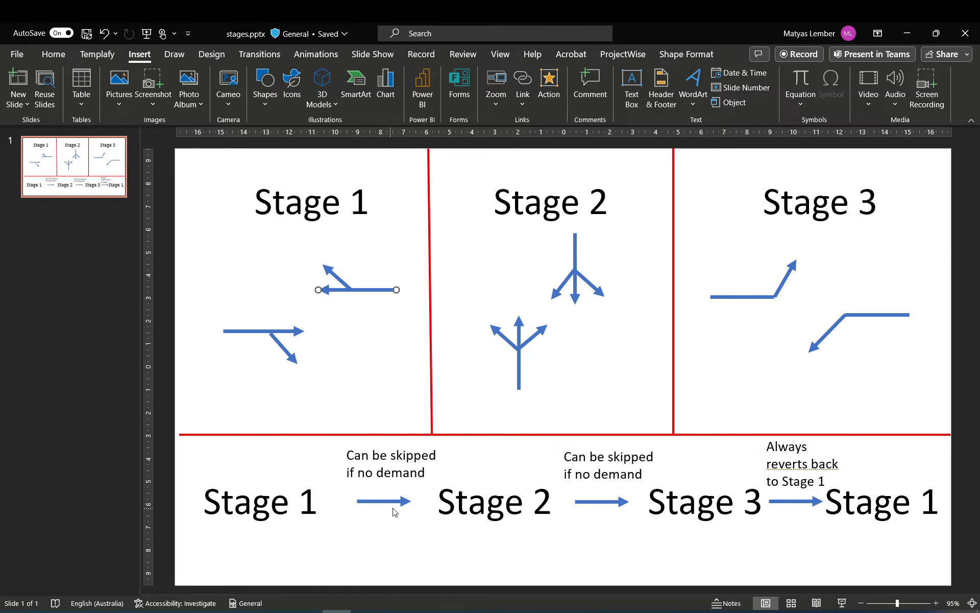
left_click(452, 611)
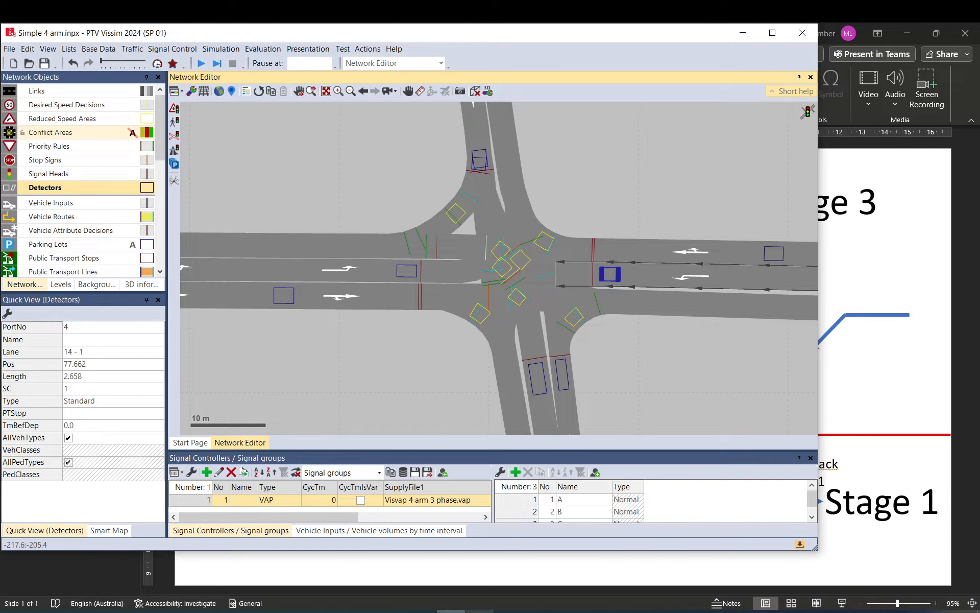
left_click_drag(462, 221, 420, 227)
scroll(448, 301, "down", 4)
left_click(421, 263)
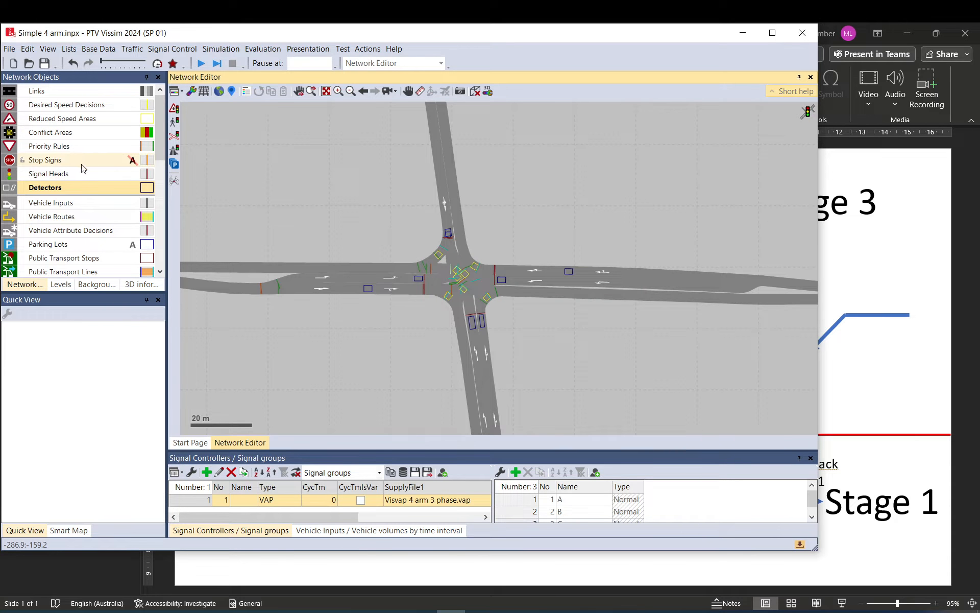
left_click(132, 187)
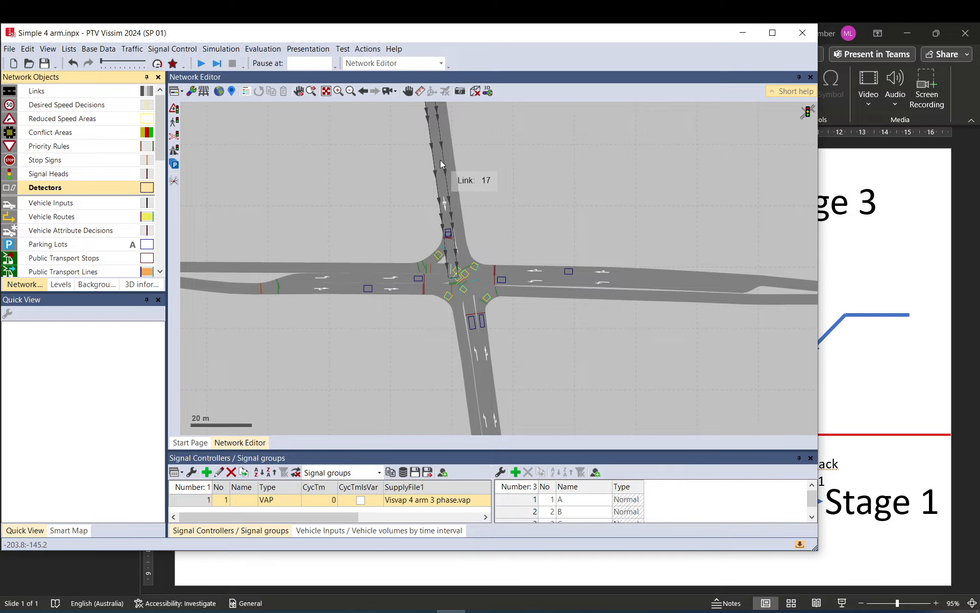
left_click_drag(439, 162, 442, 173)
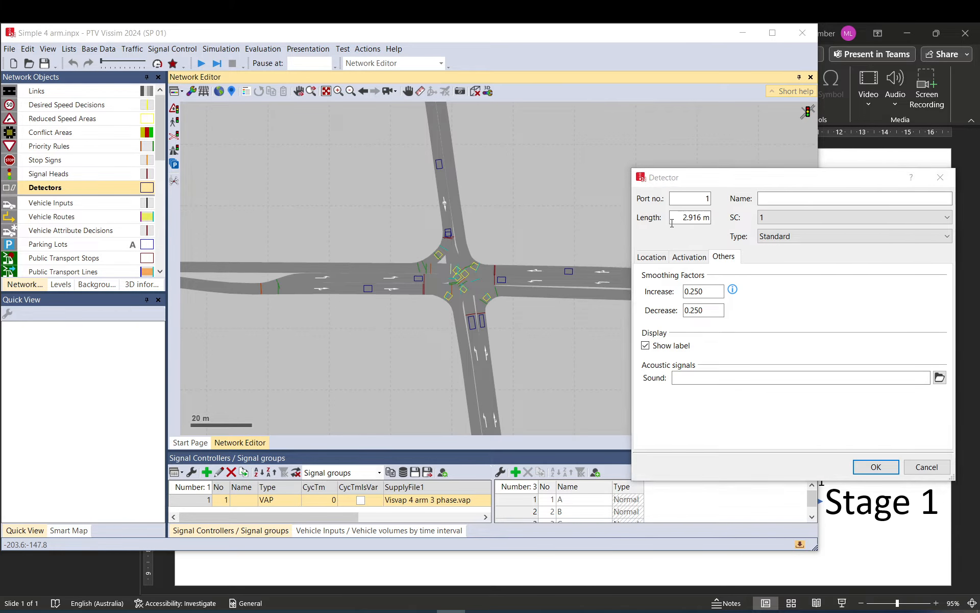
double_click(697, 201)
type("5")
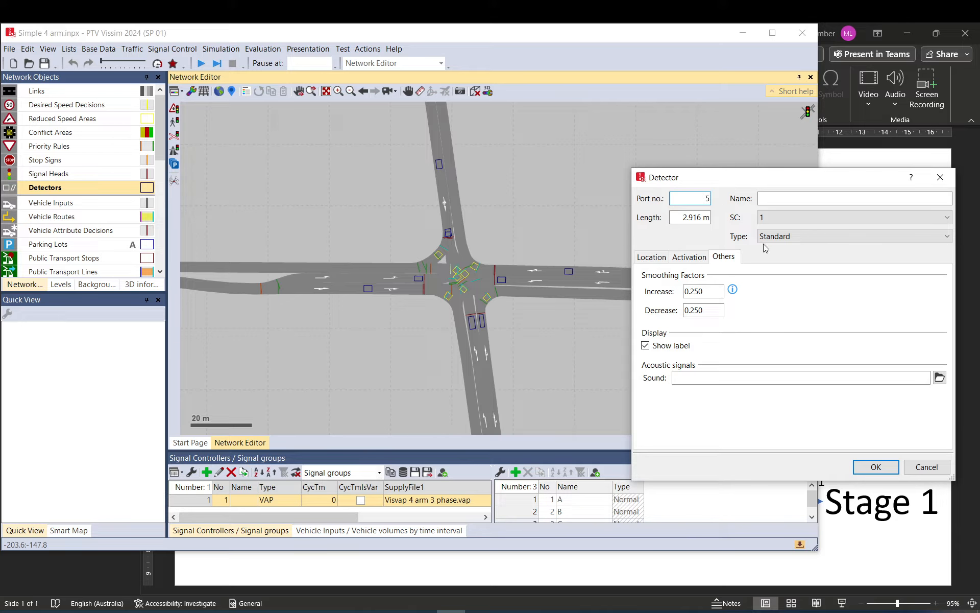
left_click(875, 466)
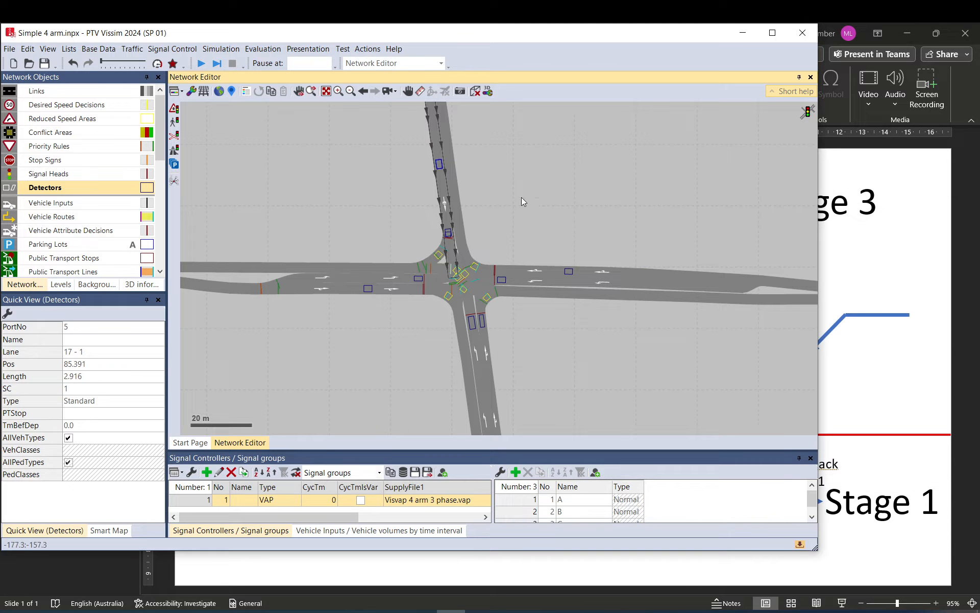
left_click_drag(440, 162, 443, 183)
- Add a detector about 2.5 m long with port number 6 upstream of the stop line on link 11
scroll(440, 164, "up", 2)
left_click_drag(539, 273, 482, 154)
left_click_drag(487, 357, 466, 222)
scroll(460, 243, "down", 1)
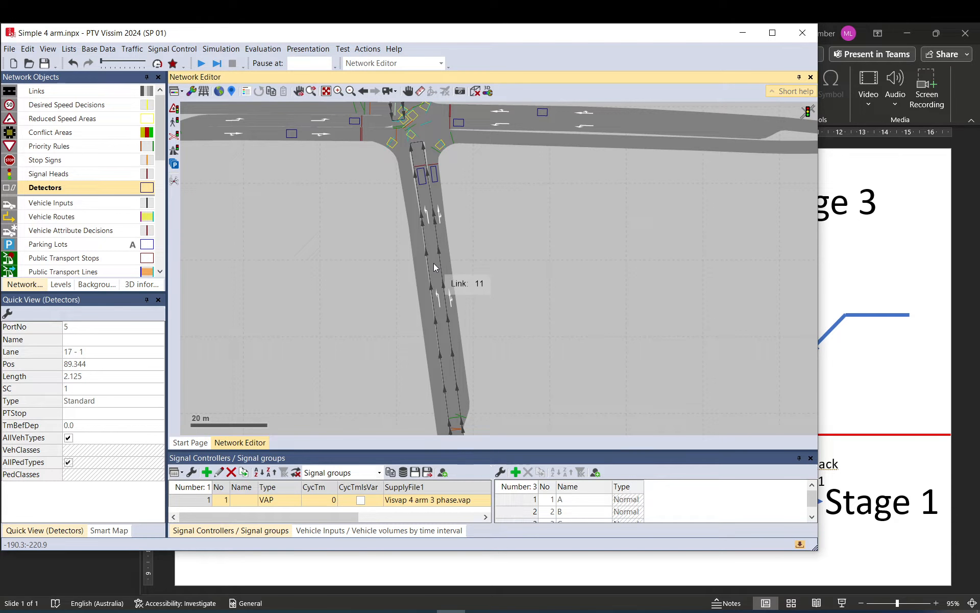
left_click_drag(434, 262, 435, 271)
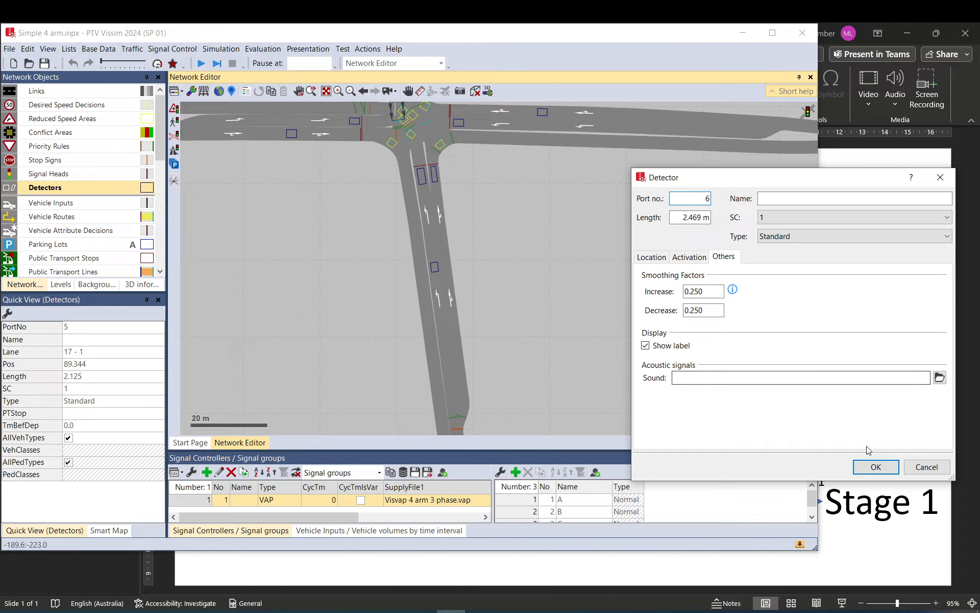
left_click(909, 467)
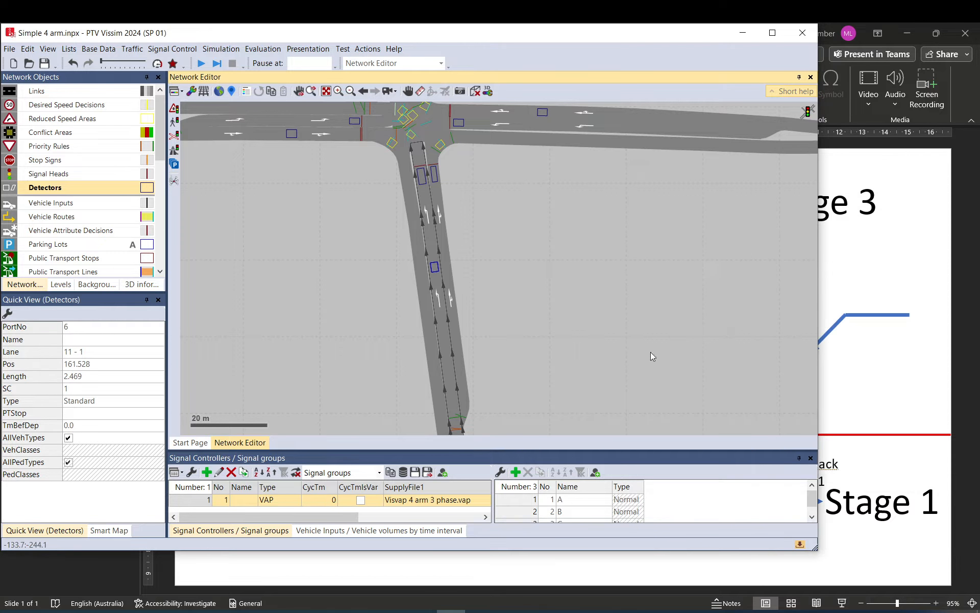
- Add a detector about 2.5 m long on link 12, beside the port 6 detector, with port number 7
left_click_drag(444, 261, 448, 274)
double_click(702, 200)
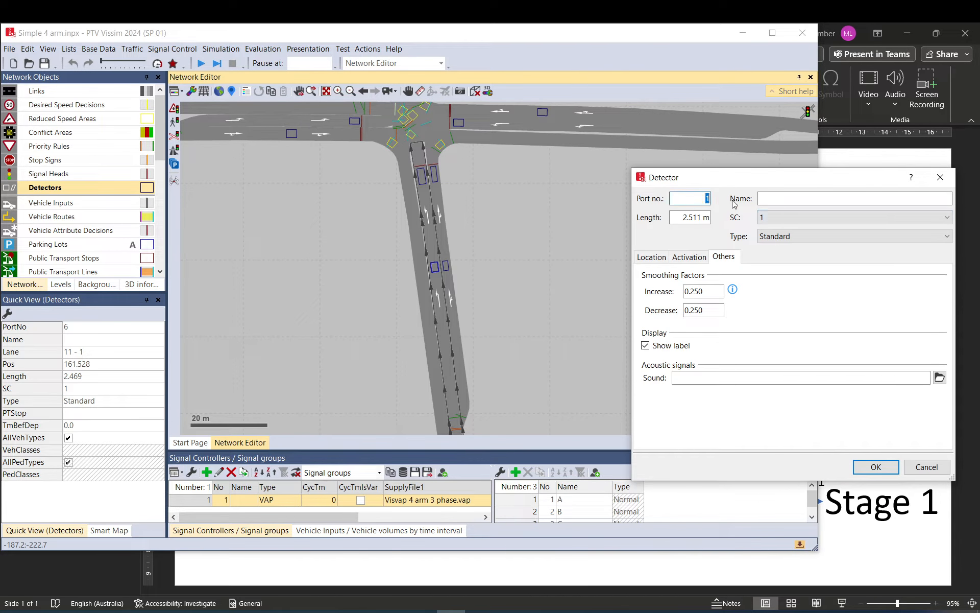
type("7")
left_click(891, 469)
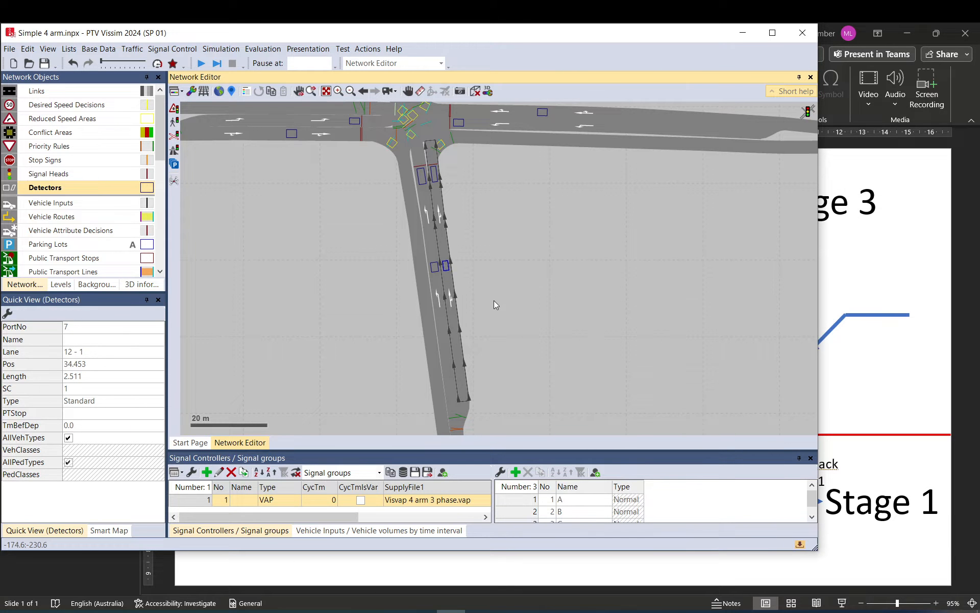
- Review the upstream and stop-line detectors on the two side-road approaches, including the port 6 and 7 pair
double_click(436, 269)
key("Escape")
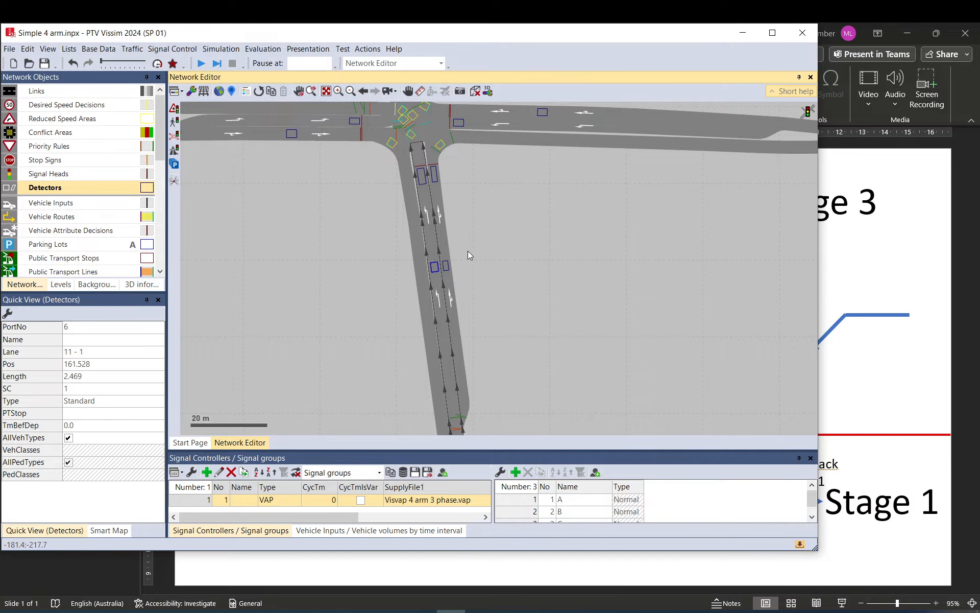
left_click(396, 284)
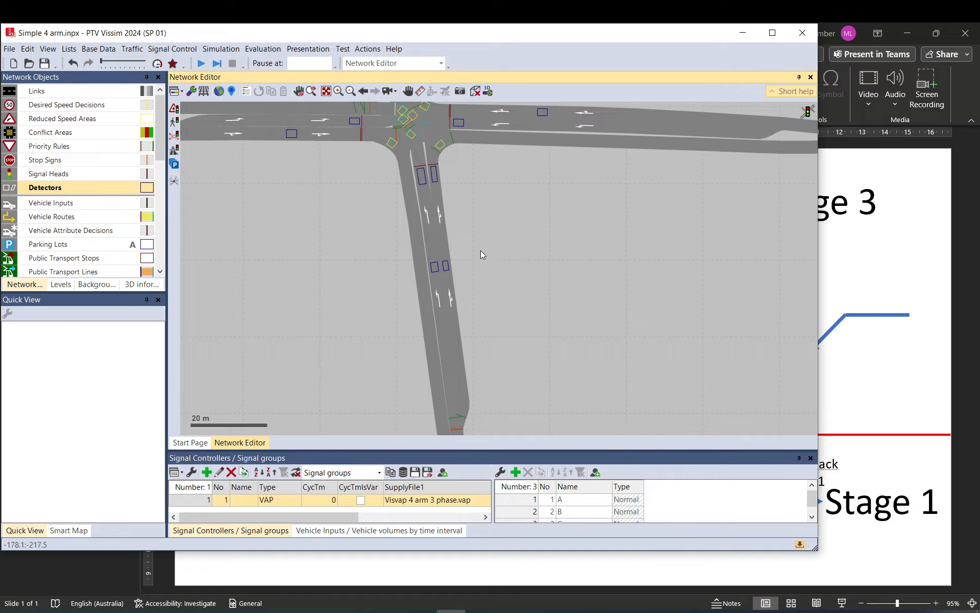
left_click_drag(480, 249, 404, 277)
left_click(476, 252)
left_click_drag(467, 253, 454, 300)
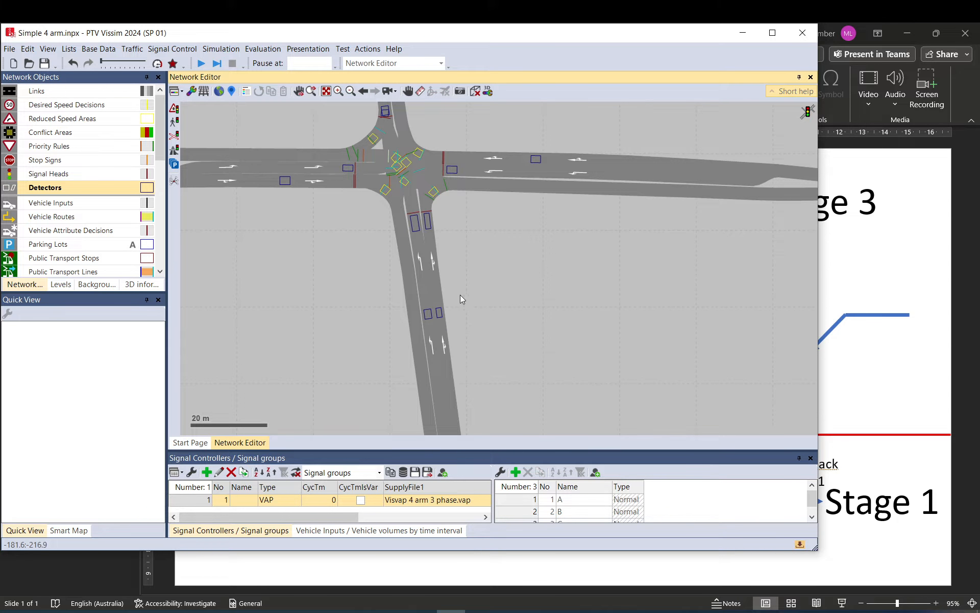
scroll(461, 296, "down", 2)
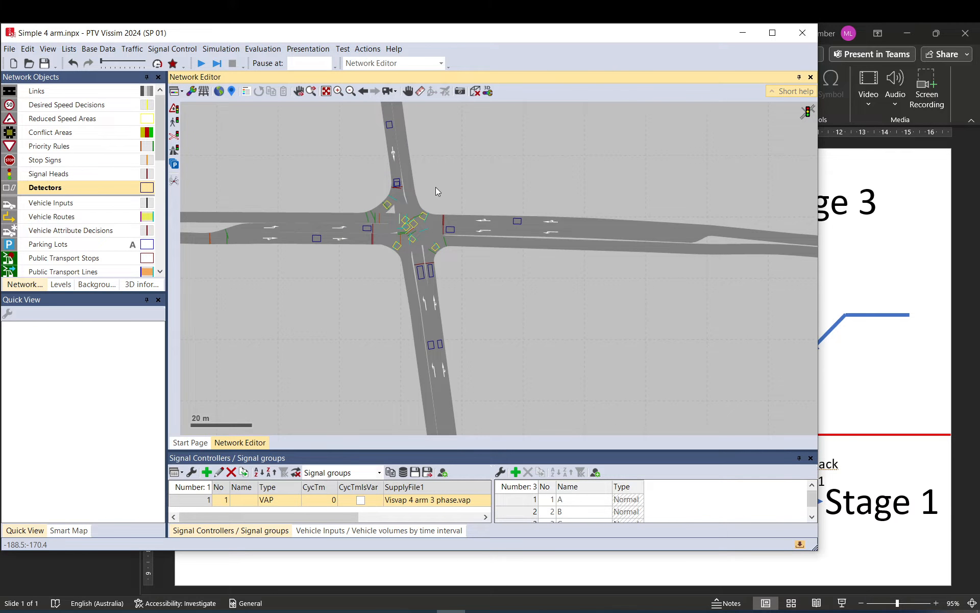
mouse_move(442, 346)
left_click_drag(464, 327, 387, 359)
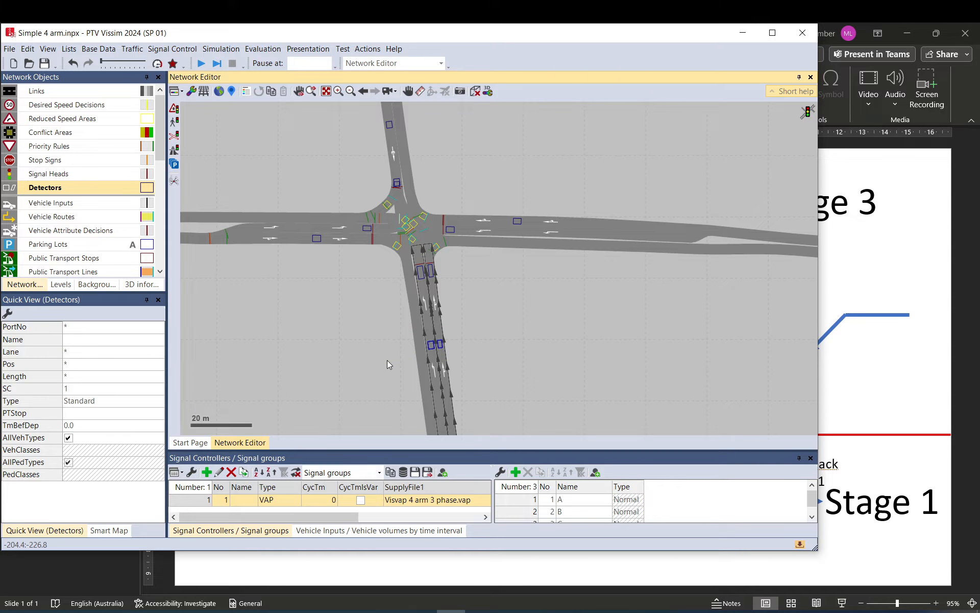
left_click(399, 359)
left_click_drag(455, 332, 412, 356)
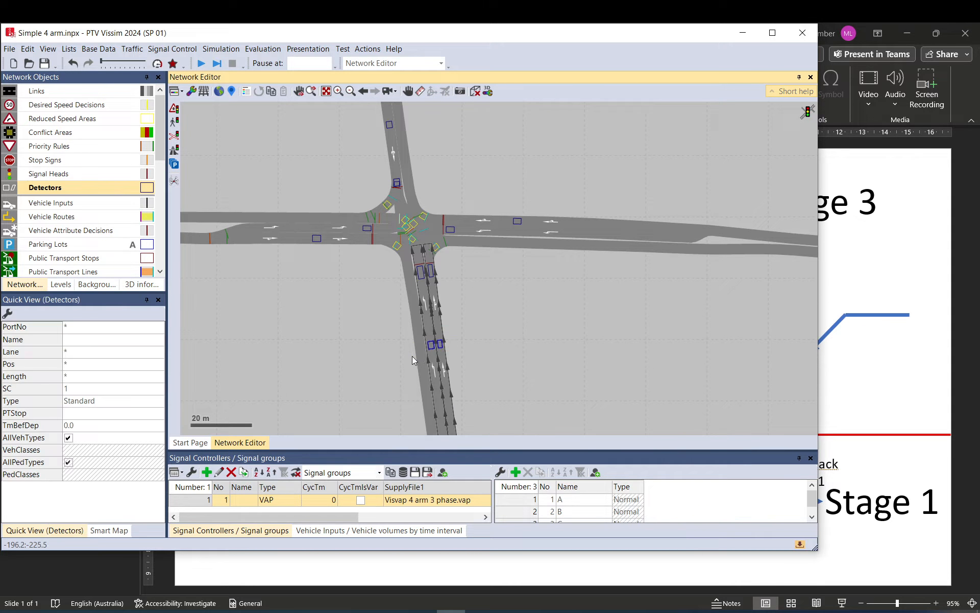
left_click(474, 340)
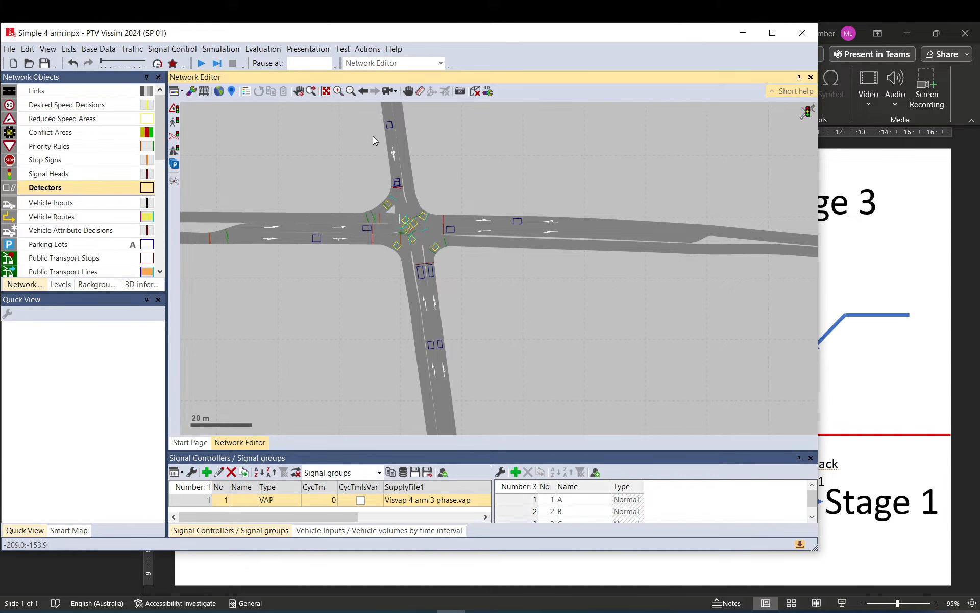
mouse_move(390, 125)
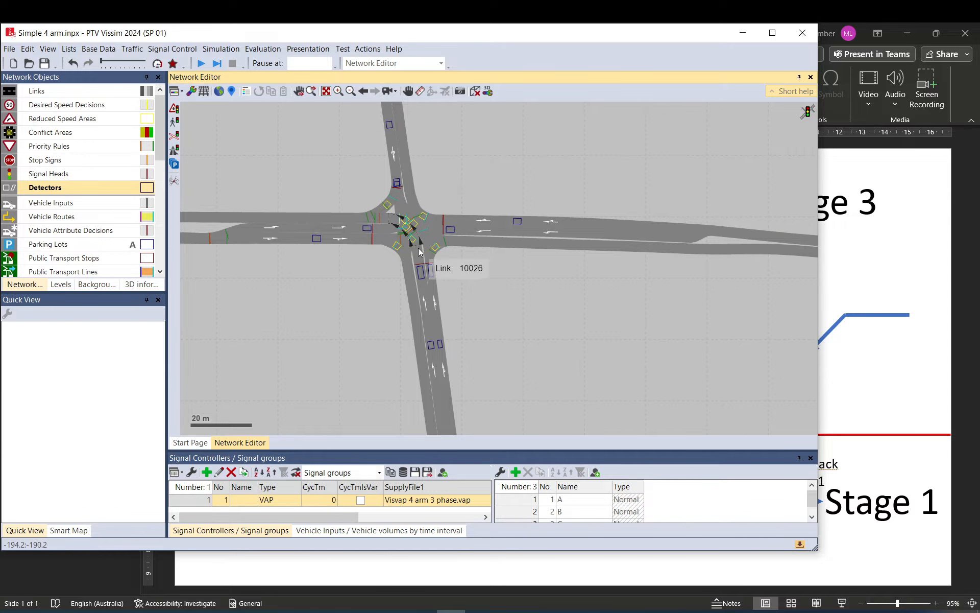
mouse_move(422, 275)
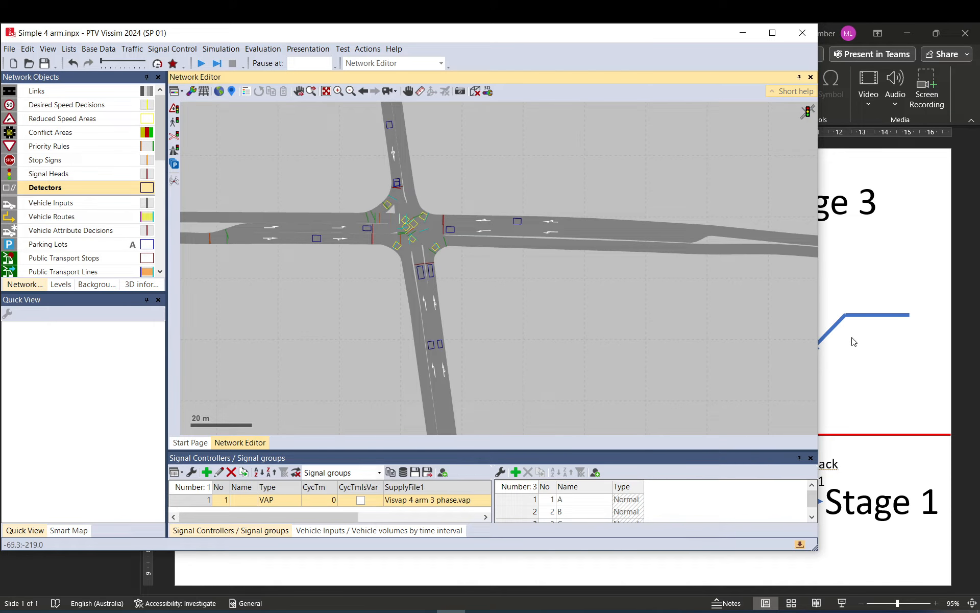
- Switch to VisVAP and insert a condition beside Stage_active( 2), reusing the text of the stage 1 headway/maximum-green condition
left_click(480, 611)
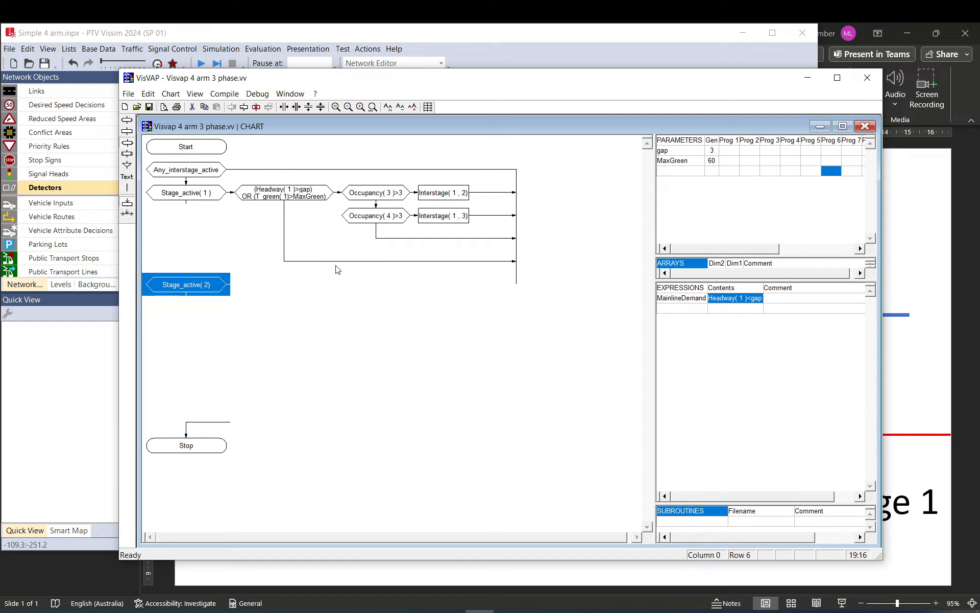
left_click(246, 287)
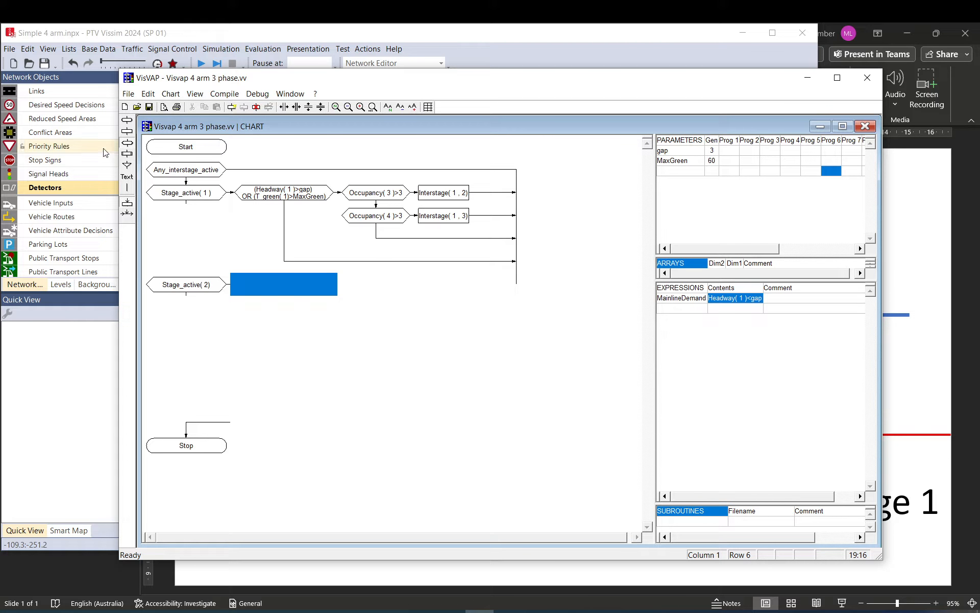
double_click(283, 283)
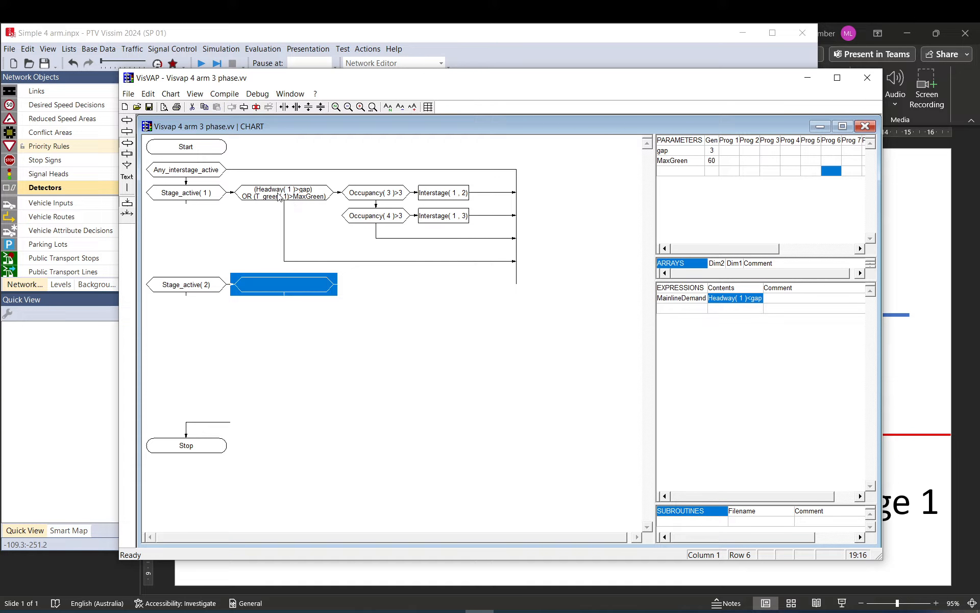
double_click(280, 194)
key("ctrl+c")
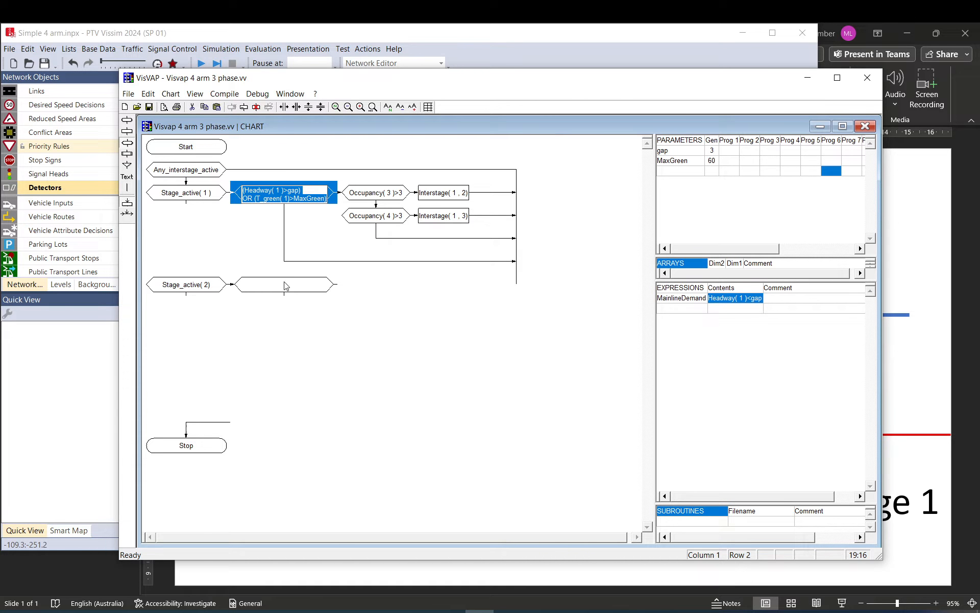
double_click(286, 284)
key("ctrl+v")
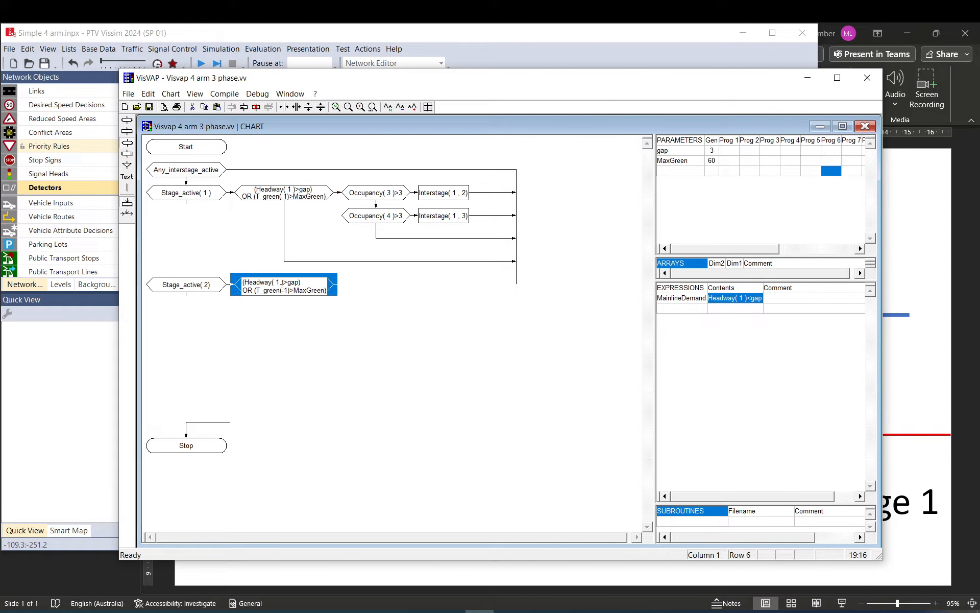
left_click(317, 311)
- Reduce the copied condition to its maximum-green clause and change its signal group to 2, giving (T_green( 2)>MaxGreen)
double_click(274, 286)
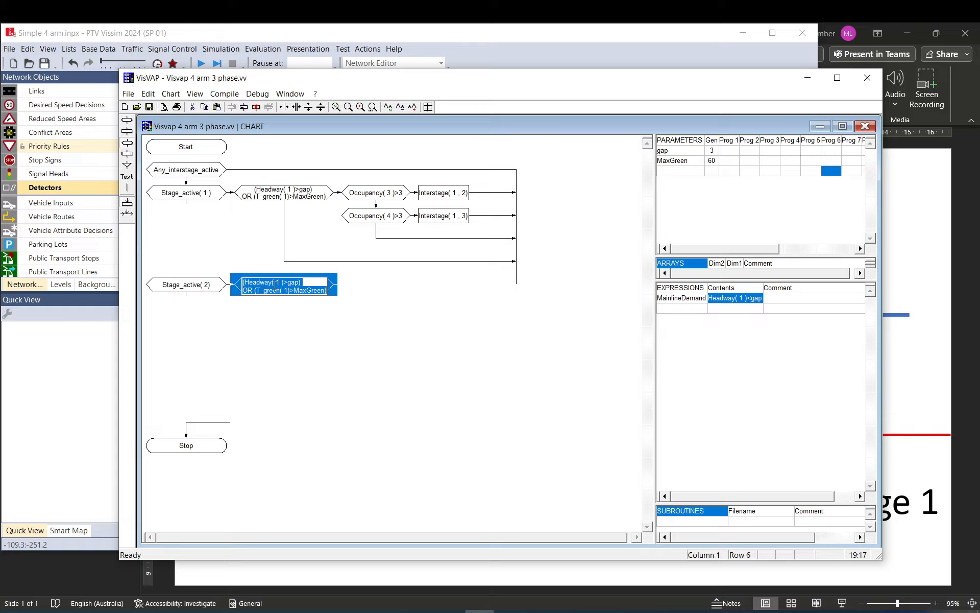
left_click_drag(304, 282, 242, 282)
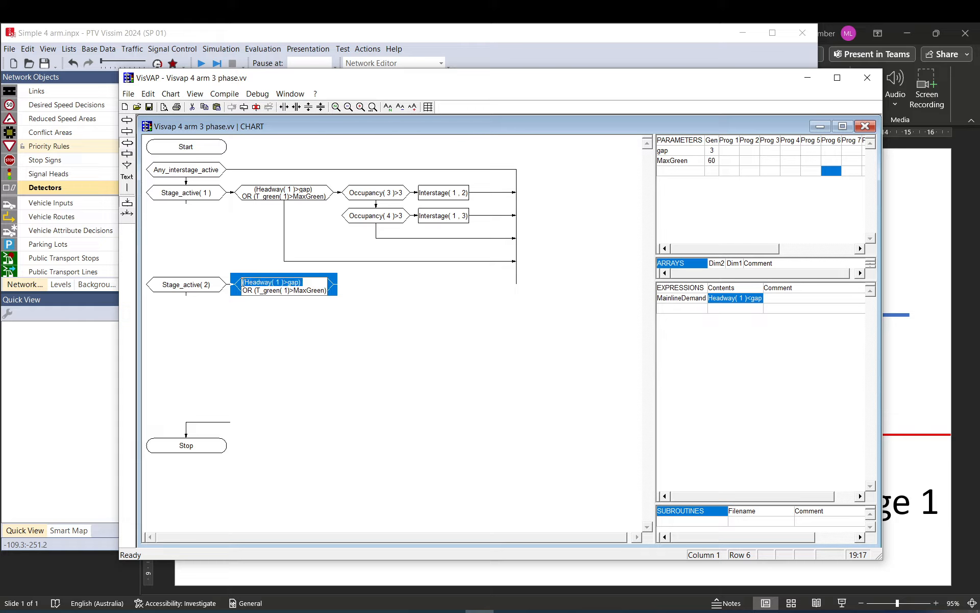
key("Delete")
key("Delete")
key("Delete")
key("Delete")
key("Delete")
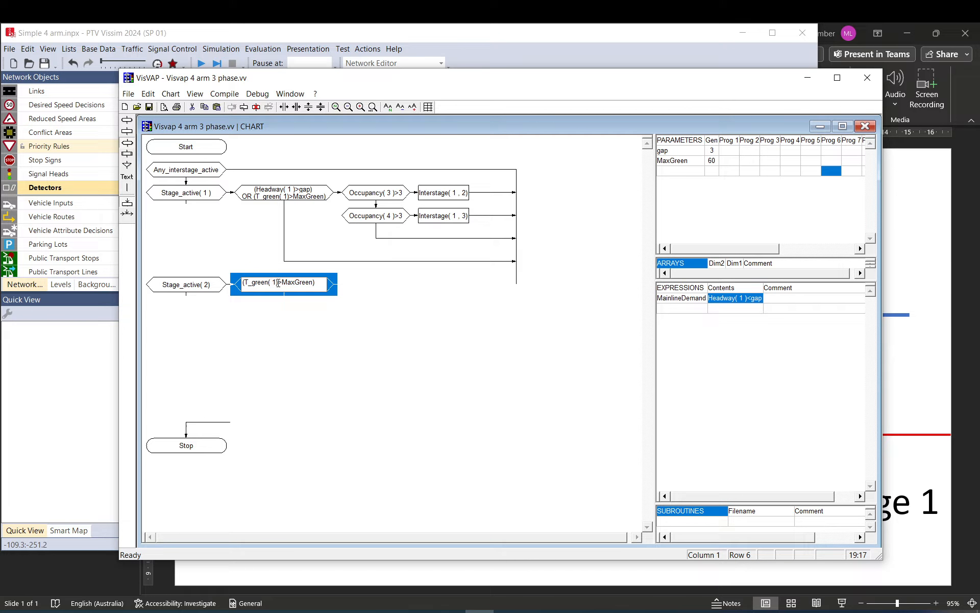
left_click_drag(278, 282, 274, 283)
type("2")
- Extend the stage 2 condition with OR and a second line reading ((Headway(5)>gap) OR
left_click_drag(282, 283, 312, 284)
left_click(316, 283)
type(")")
left_click_drag(316, 282, 282, 283)
left_click(311, 284)
left_click(318, 283)
type("OR")
key("Return")
type("Headway")
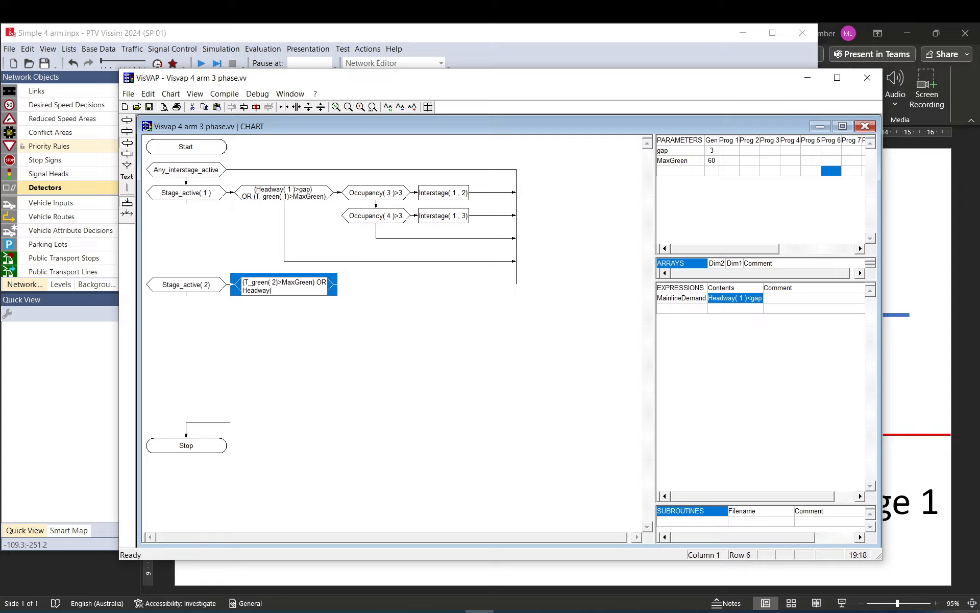
type("(56")
key("BackSpace")
type("(5)")
type(">")
type("gap")
type("OR")
type("(")
key("Return")
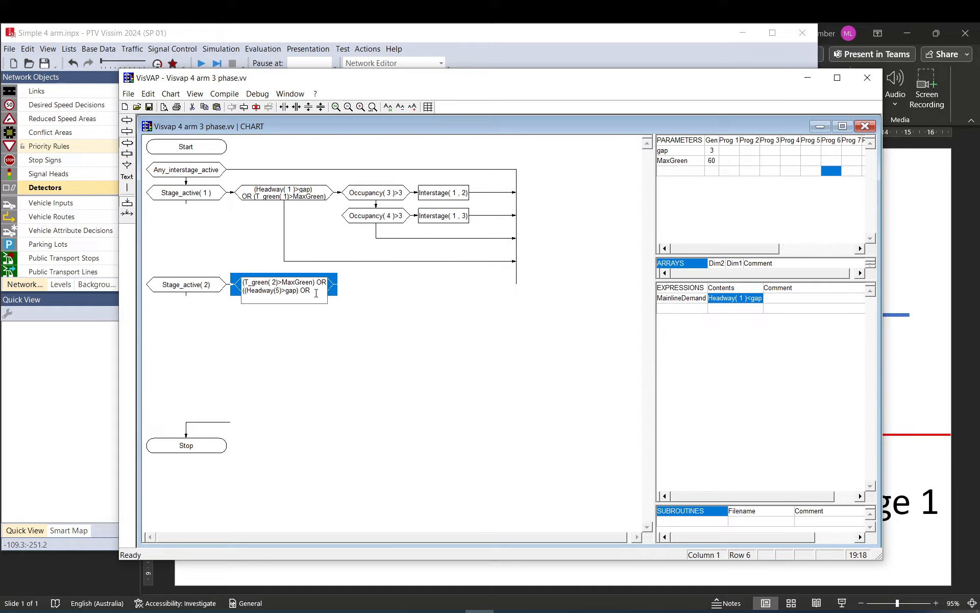
- Duplicate the headway clause onto two more lines as (Headway(6)>gap) OR and (Headway(7)>gap)), closing the outer bracket
left_click_drag(316, 293, 246, 290)
key("ctrl+c")
left_click(265, 299)
key("ctrl+v")
key("Return")
key("ctrl+v")
key("BackSpace")
key("BackSpace")
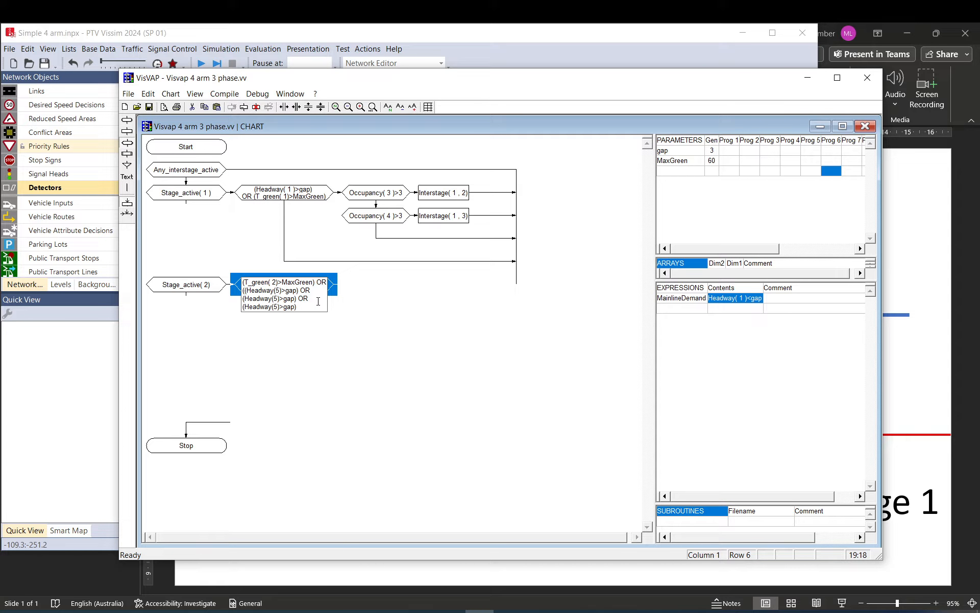
left_click_drag(273, 298, 313, 283)
type("6")
type("7")
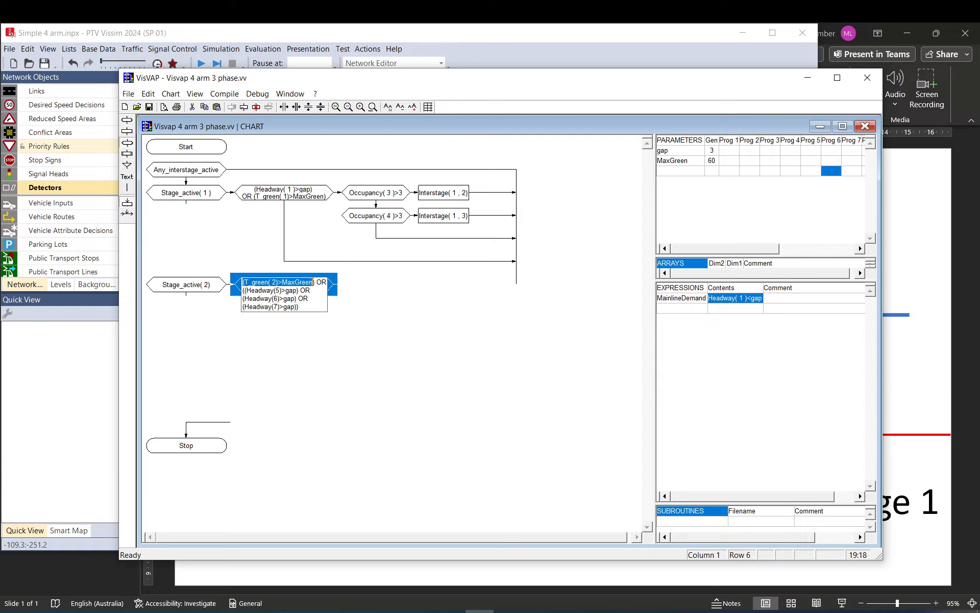
double_click(322, 283)
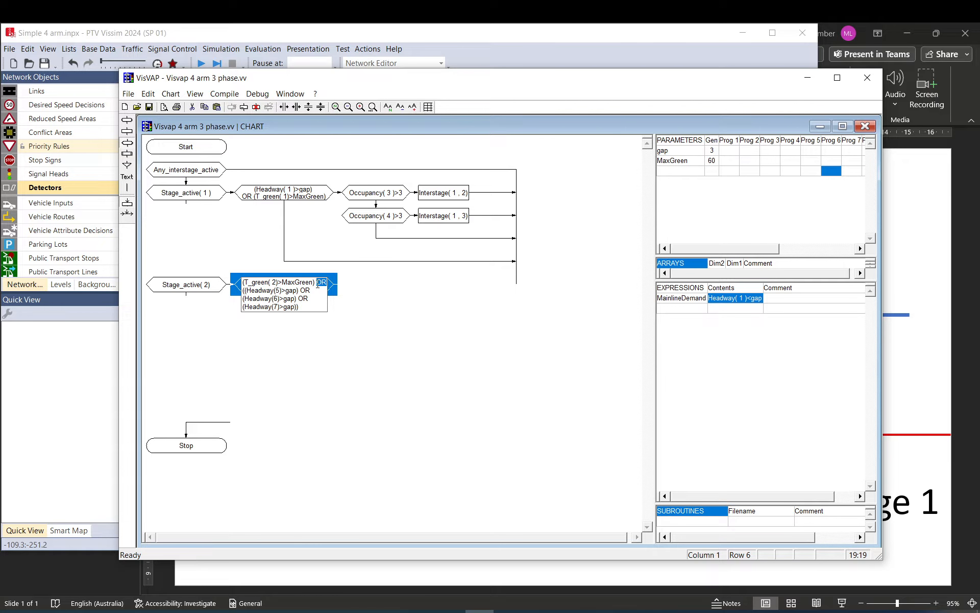
left_click_drag(300, 310, 250, 307)
left_click(247, 290)
left_click_drag(243, 306, 301, 306)
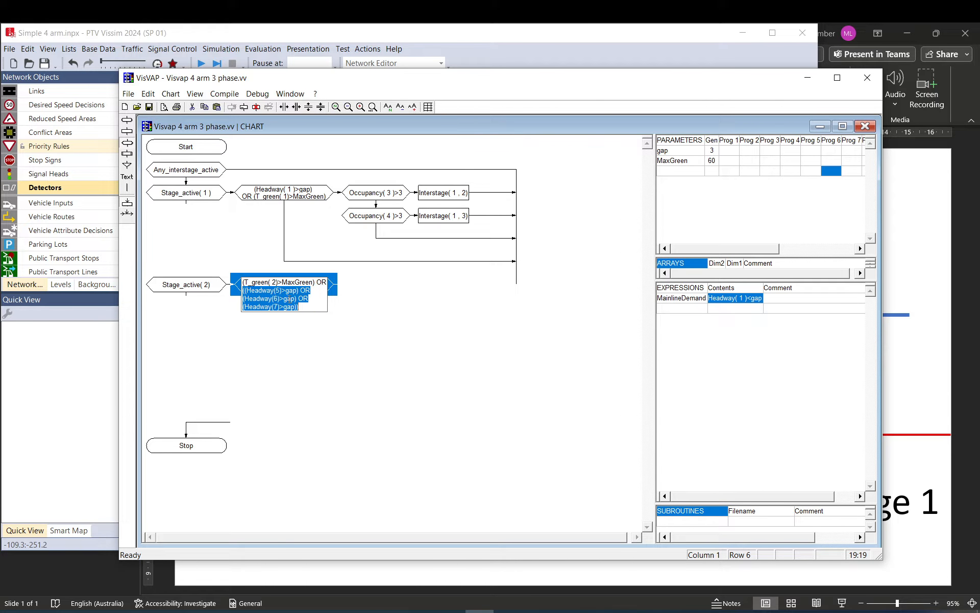
left_click_drag(242, 282, 316, 284)
left_click(243, 283)
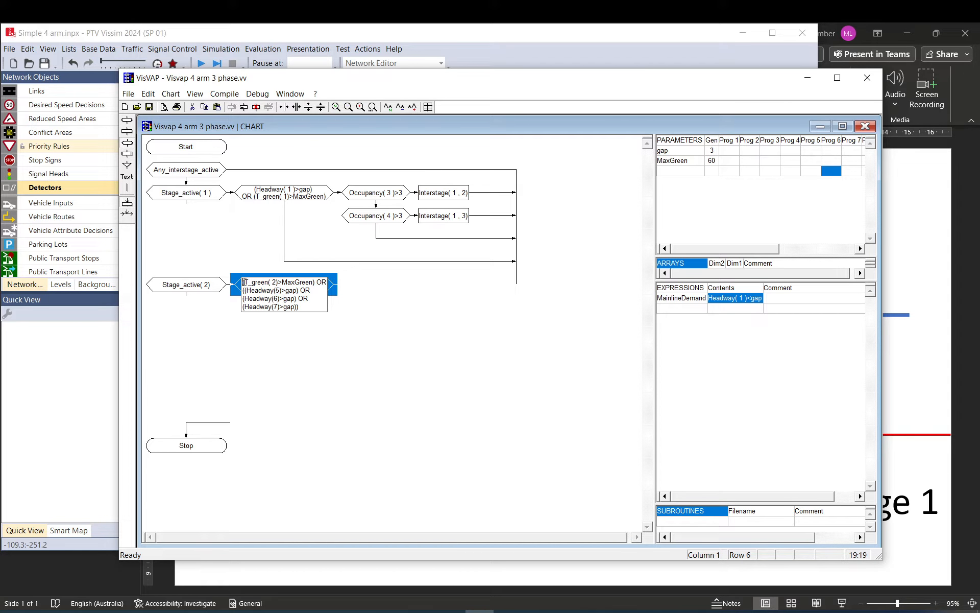
left_click_drag(242, 282, 314, 282)
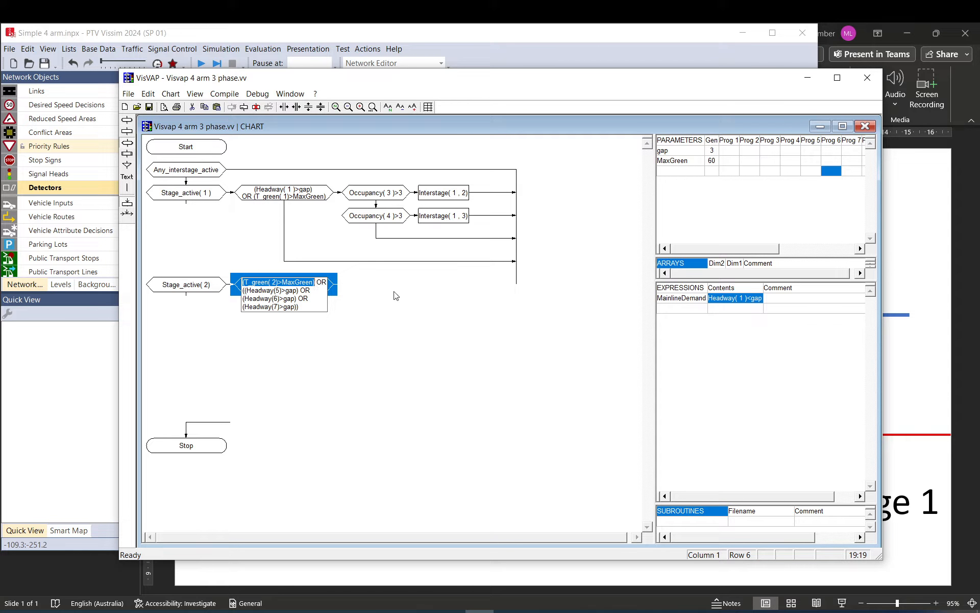
left_click_drag(302, 307, 243, 289)
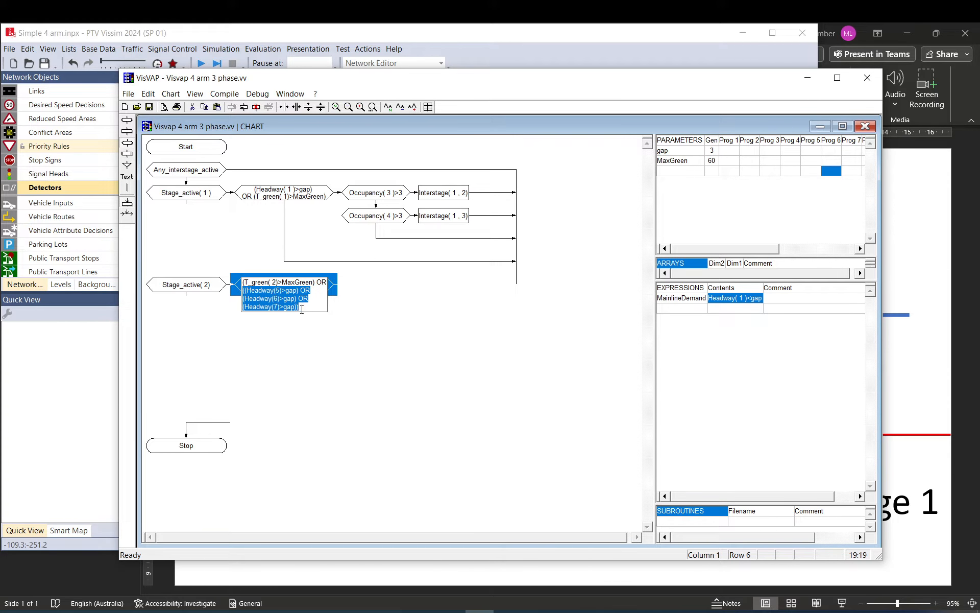
left_click(292, 291)
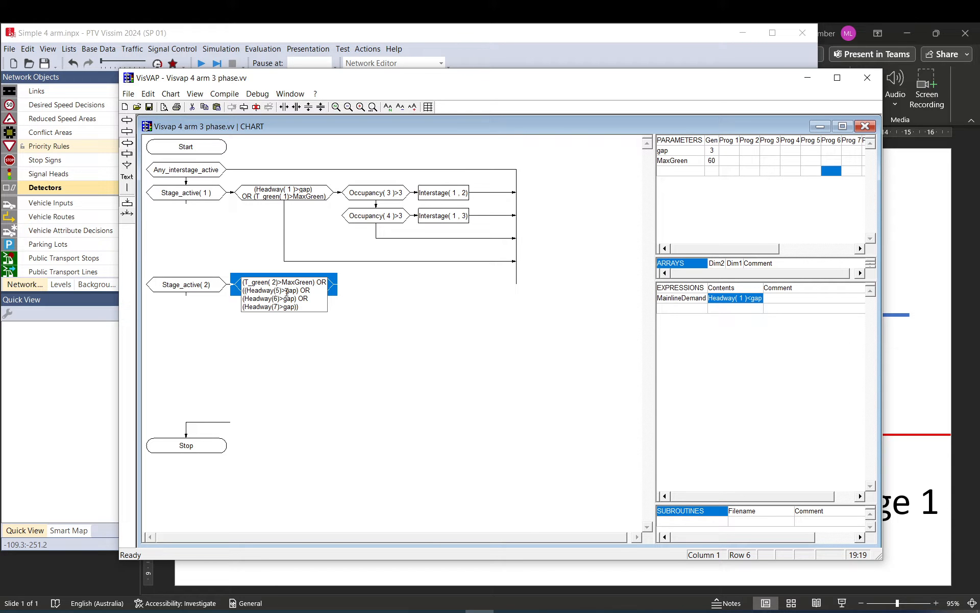
- Replace OR with AND between the Headway(5), Headway(6) and Headway(7) clauses of the stage 2 condition
double_click(306, 292)
type("AN")
key("BackSpace")
type("AND")
left_click_drag(300, 307, 243, 290)
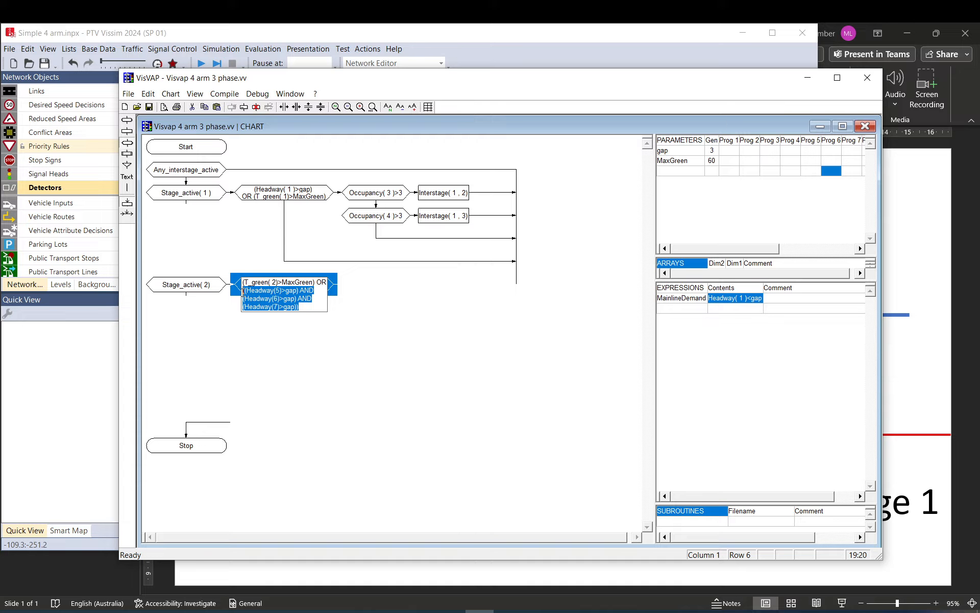
left_click(314, 293)
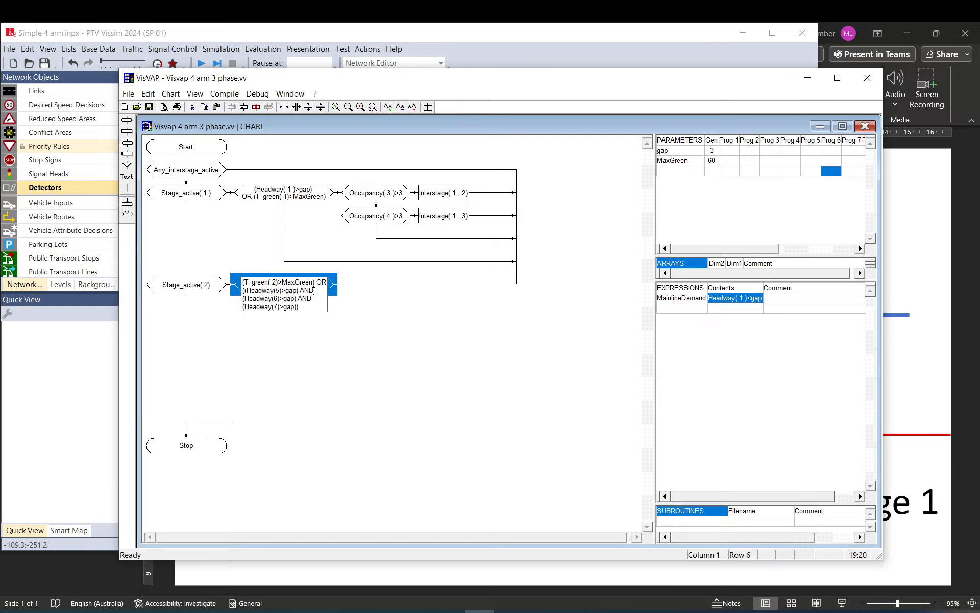
left_click_drag(300, 307, 244, 290)
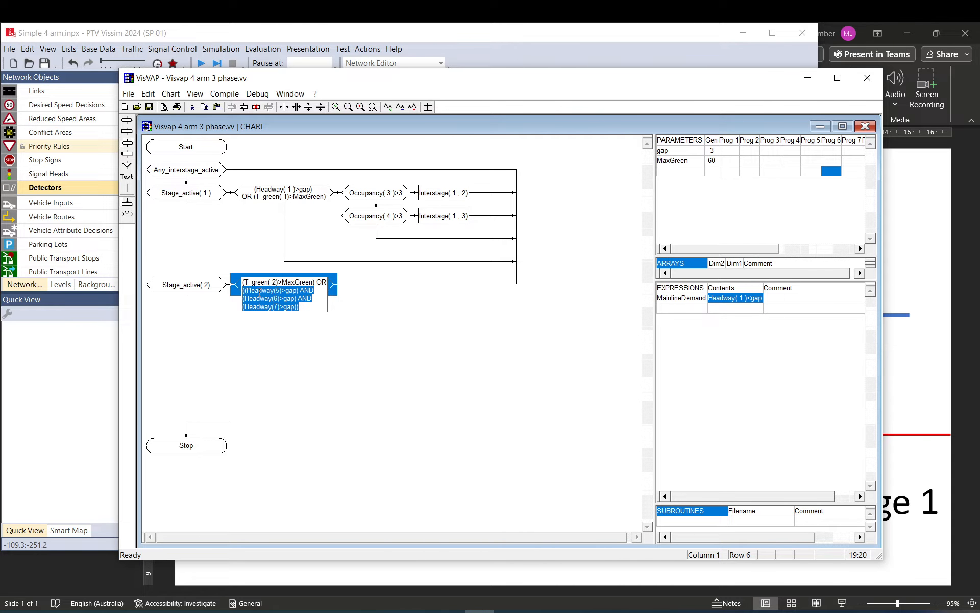
left_click_drag(247, 291, 313, 283)
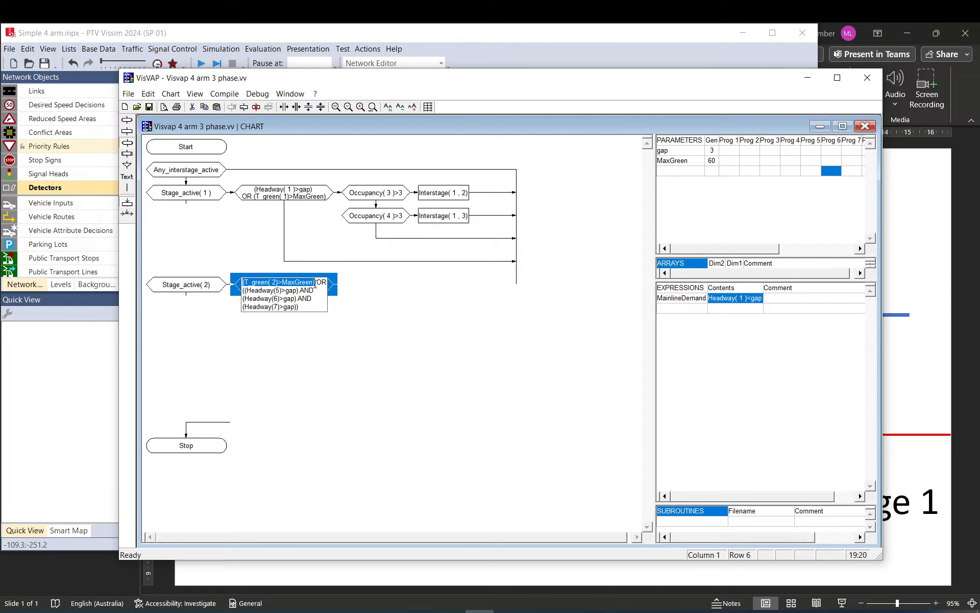
left_click(363, 288)
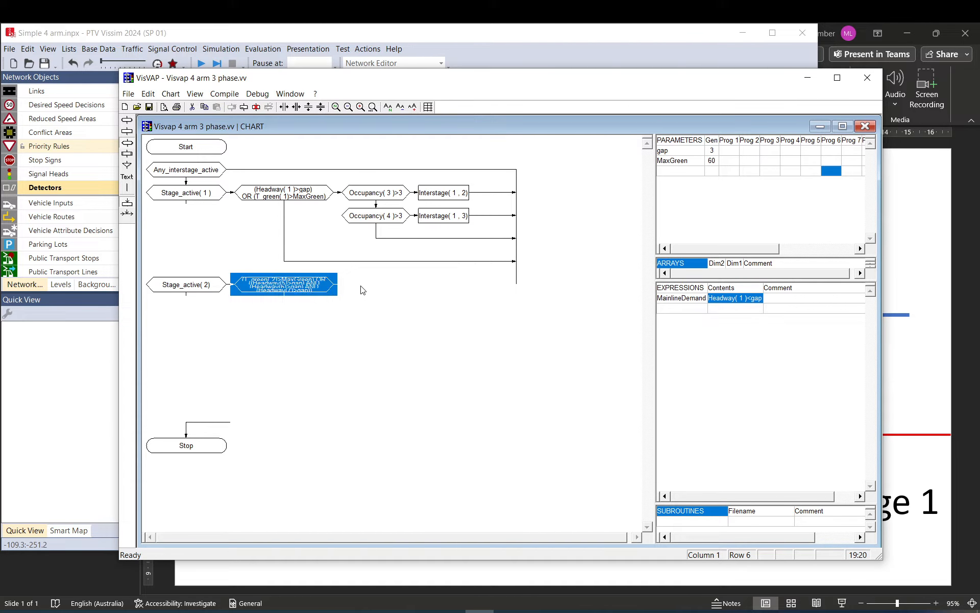
left_click(374, 293)
left_click(329, 289)
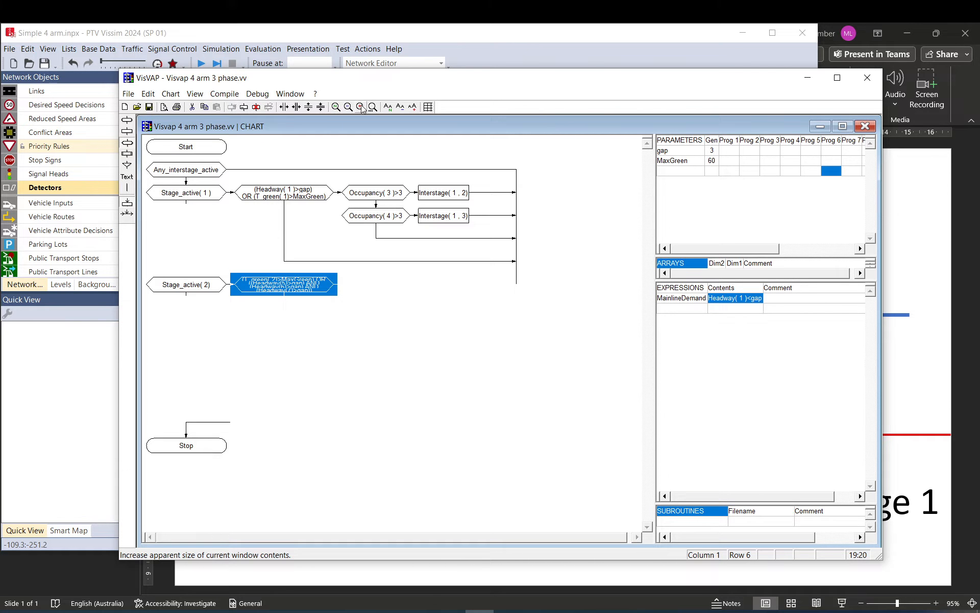
- Zoom in on the flowchart and adjust its font size to make the four-line stage 2 condition easier to read
left_click(361, 108)
left_click(361, 108)
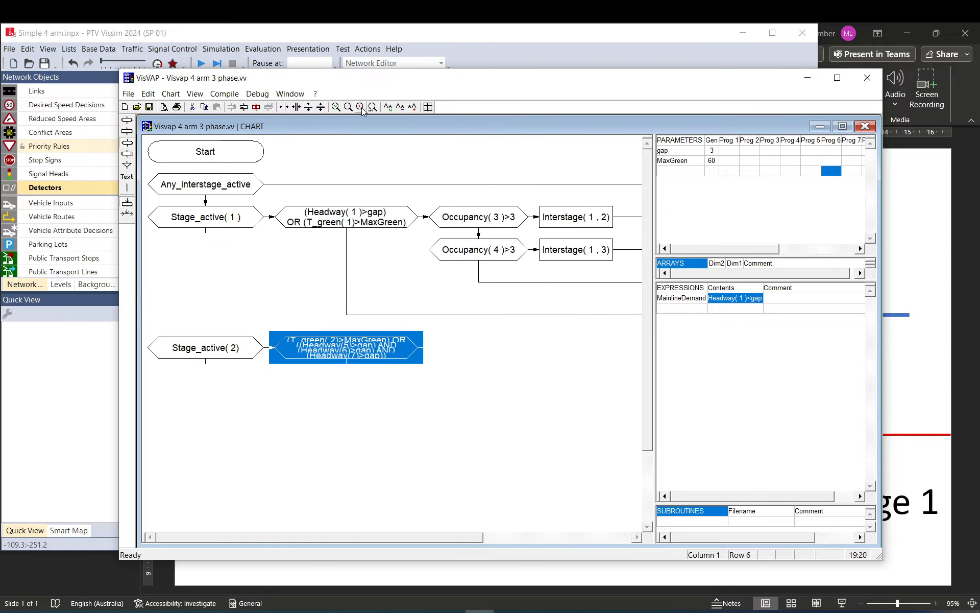
left_click(400, 107)
left_click(401, 107)
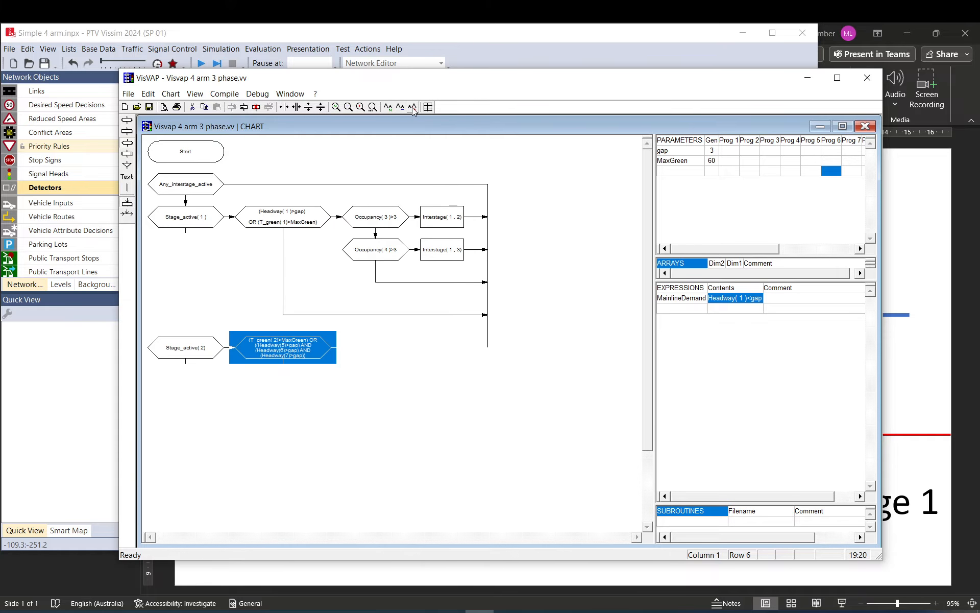
left_click(412, 108)
left_click(362, 108)
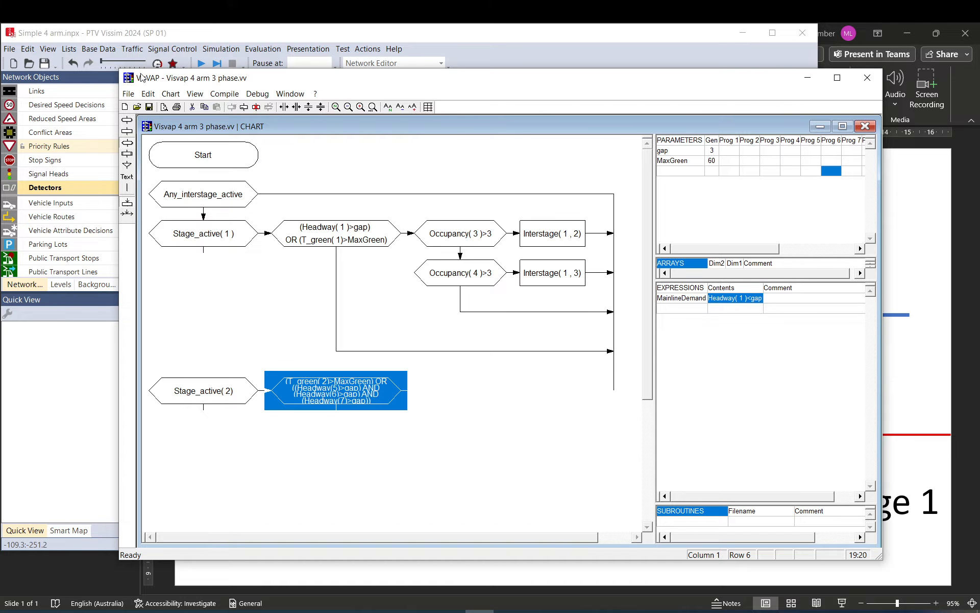
- Enlarge the VisVAP window and its chart window, zoom in further and reduce the flowchart's font size
left_click_drag(122, 72, 34, 40)
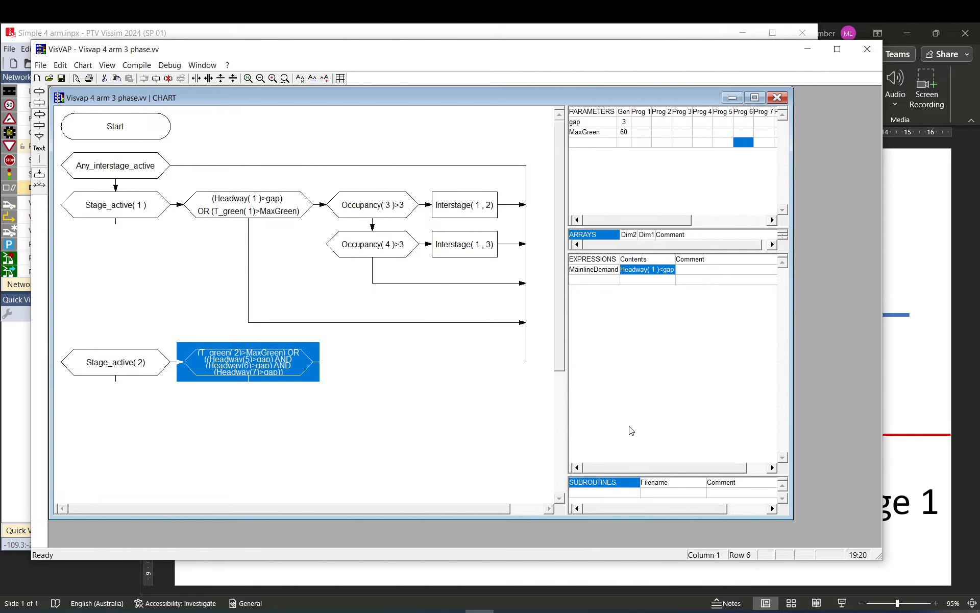
left_click_drag(790, 519, 861, 544)
left_click(272, 76)
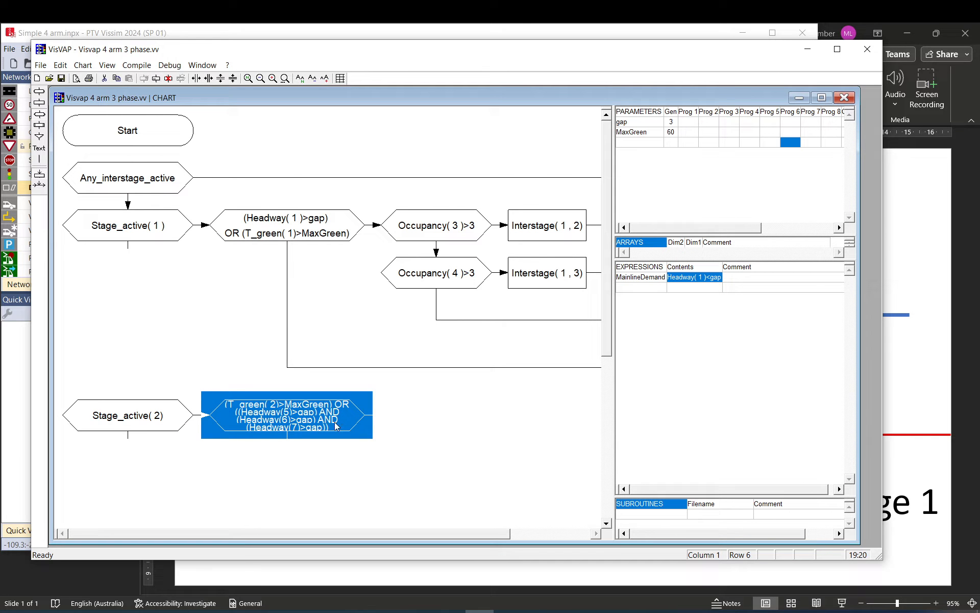
left_click(312, 78)
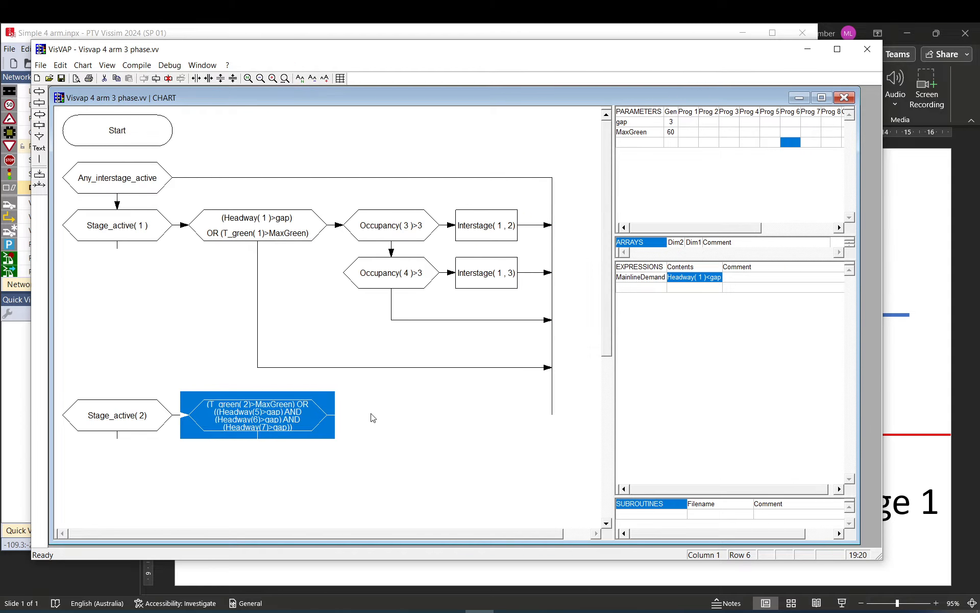
- Switch to the PowerPoint stage diagram to check which stages can follow stage 2, and return to VisVAP
left_click(357, 418)
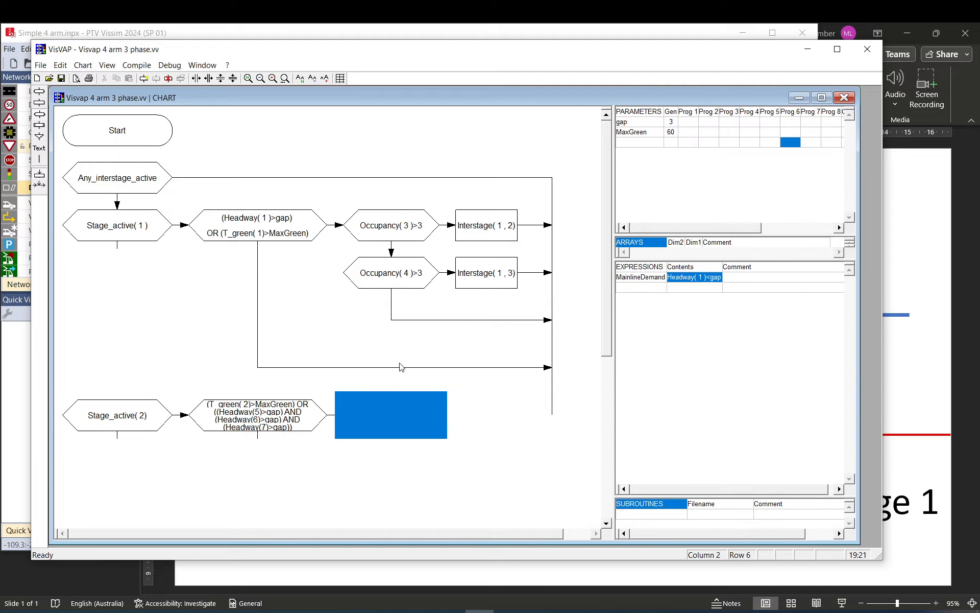
left_click(901, 366)
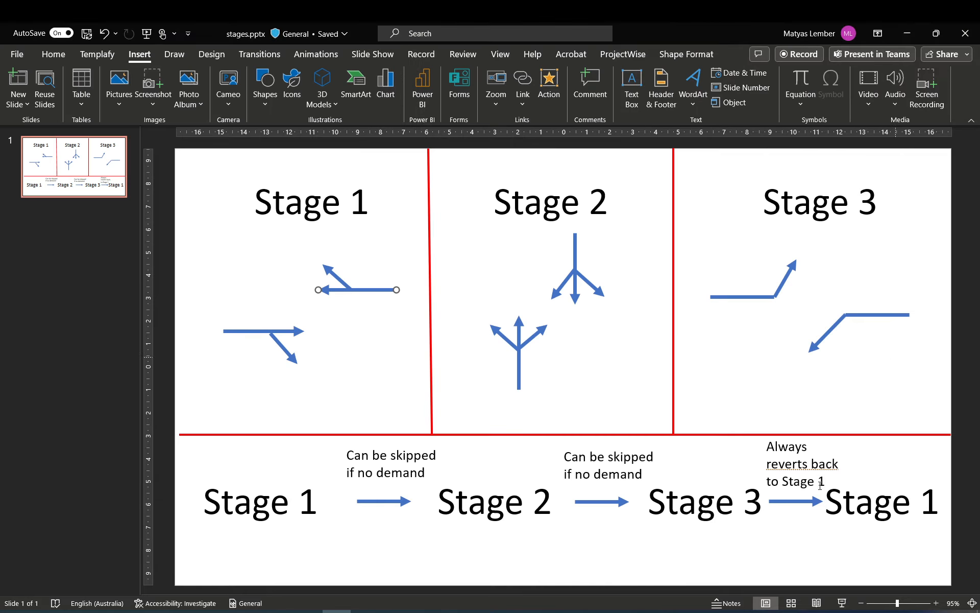
left_click(745, 506)
left_click(756, 531)
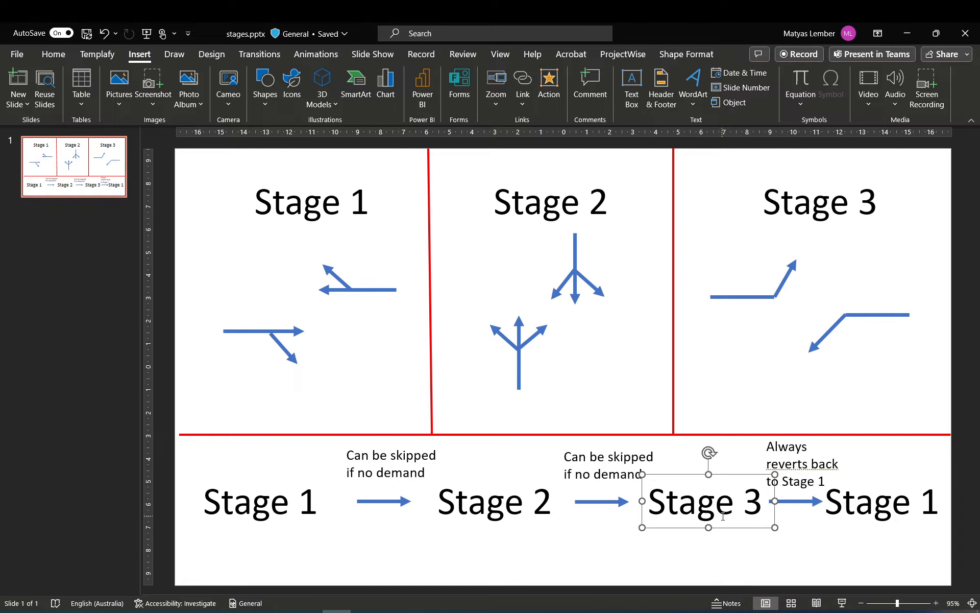
left_click(855, 502)
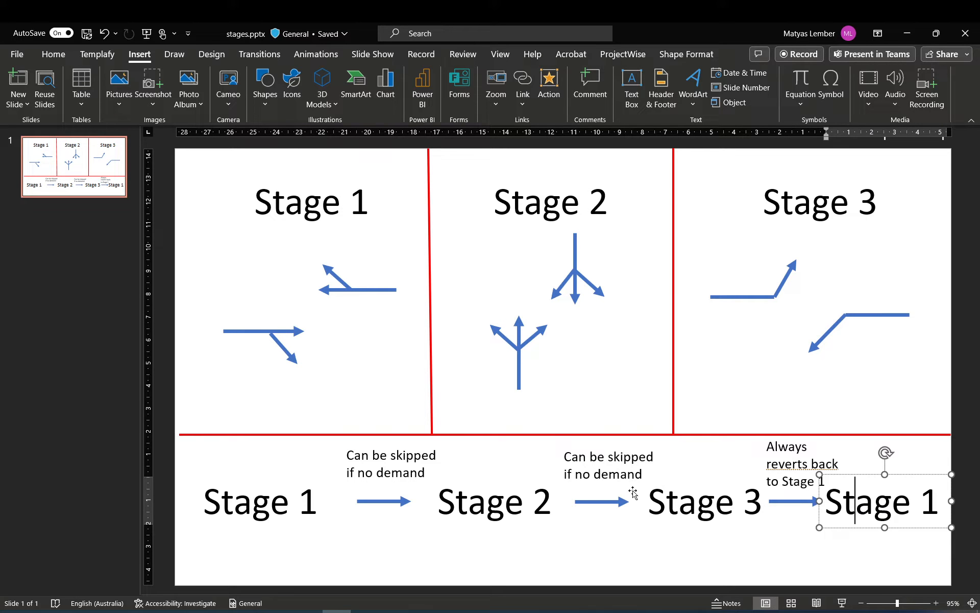
left_click(480, 611)
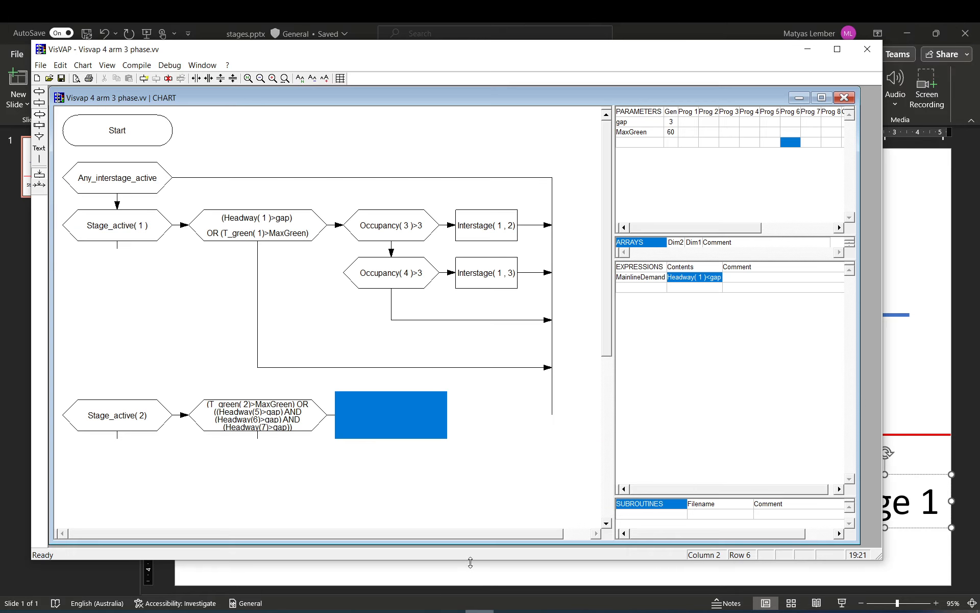
left_click(403, 262)
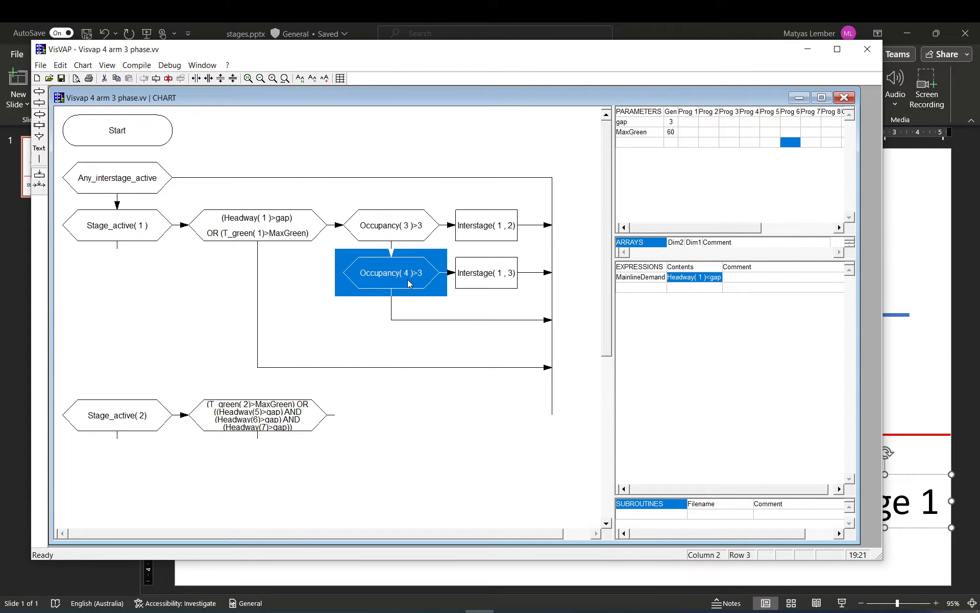
key("ctrl+c")
left_click(369, 422)
key("ctrl+v")
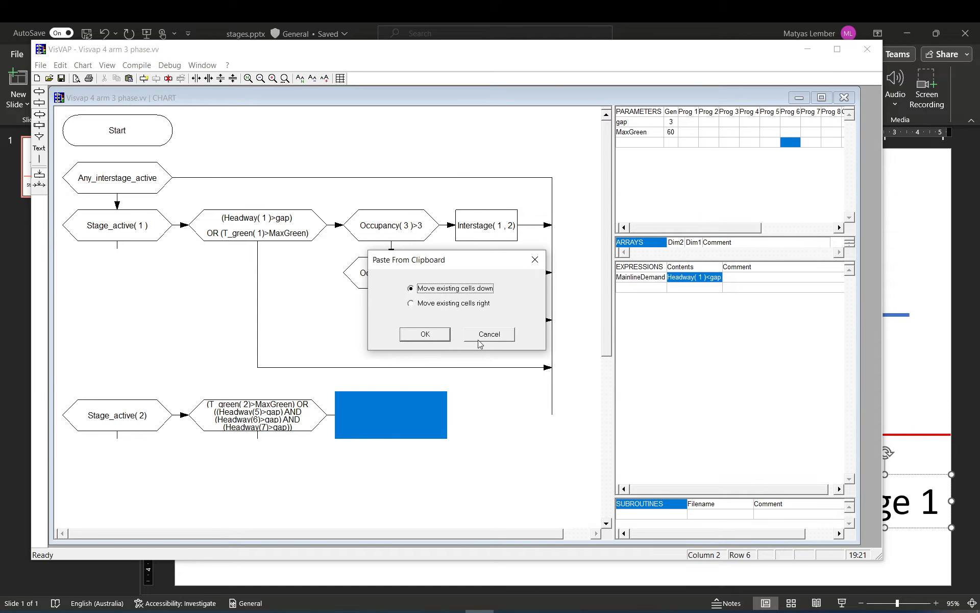
left_click(469, 340)
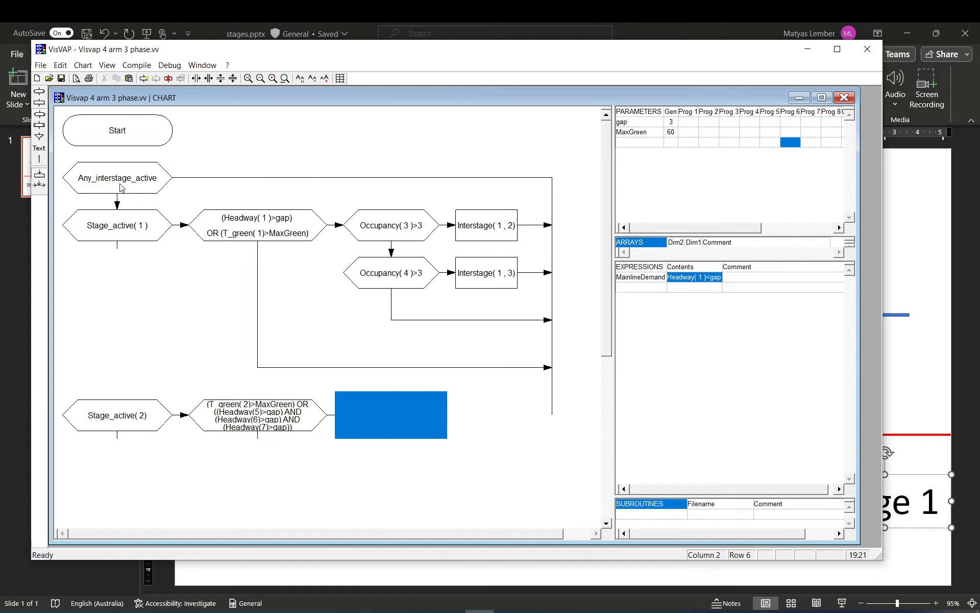
- Insert a condition beside the stage 2 headway/maximum-green condition, reusing the text Occupancy( 4 )>3
double_click(394, 411)
double_click(401, 278)
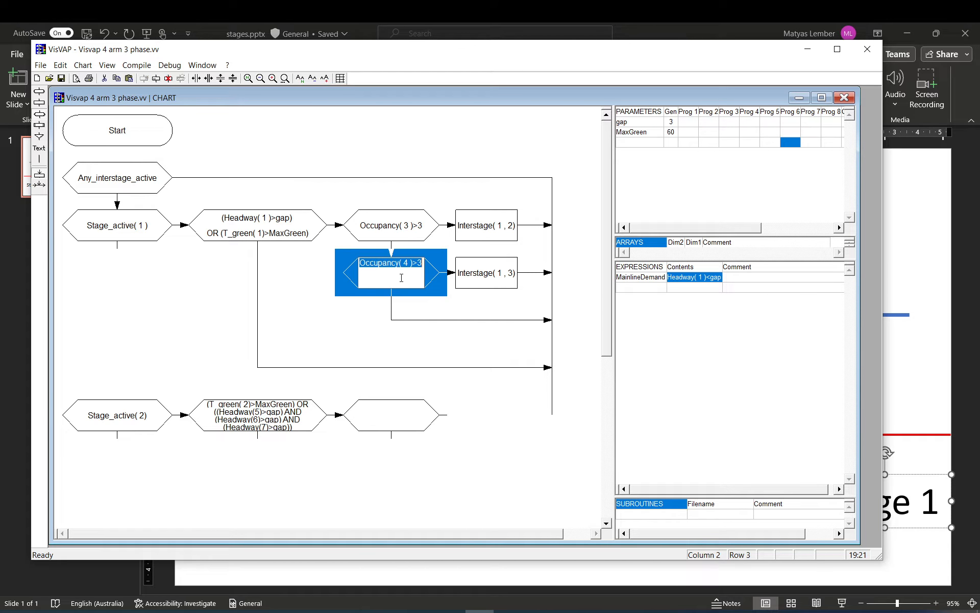
key("ctrl+c")
double_click(391, 424)
key("ctrl+v")
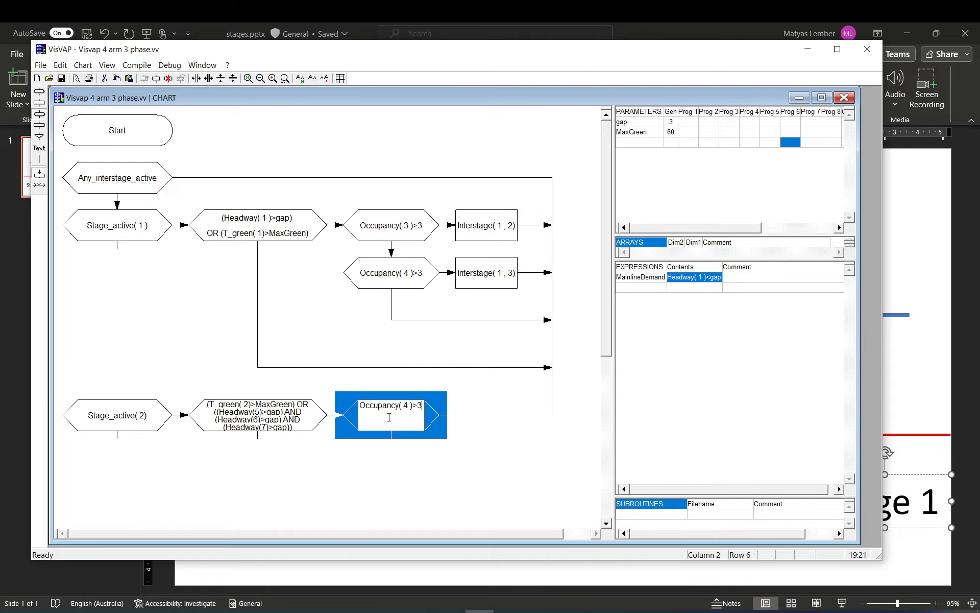
double_click(405, 405)
- Check the port numbers of the two right-turn detectors in Vissim and the stage diagram in PowerPoint, and return to VisVAP
left_click(451, 610)
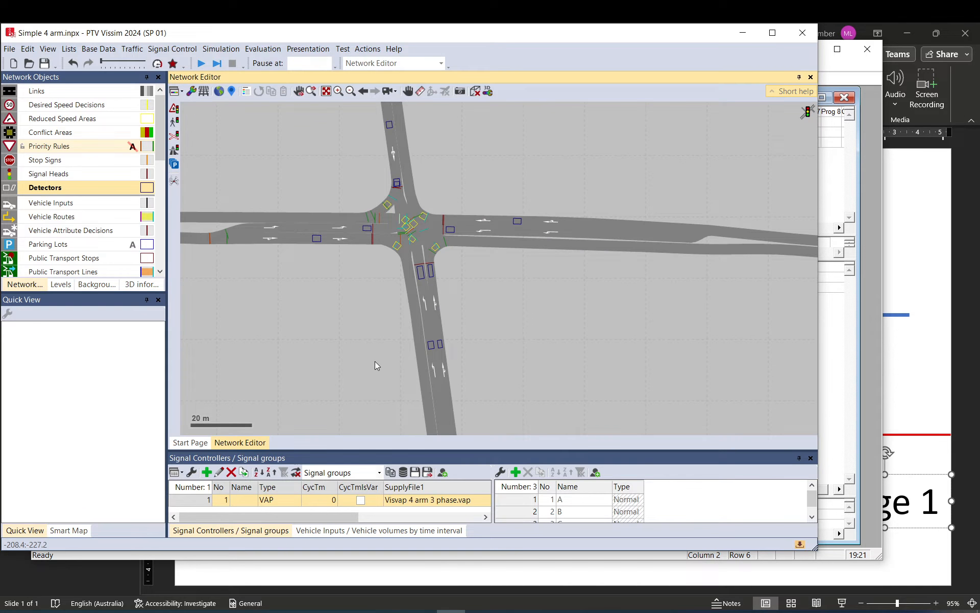
left_click(451, 231)
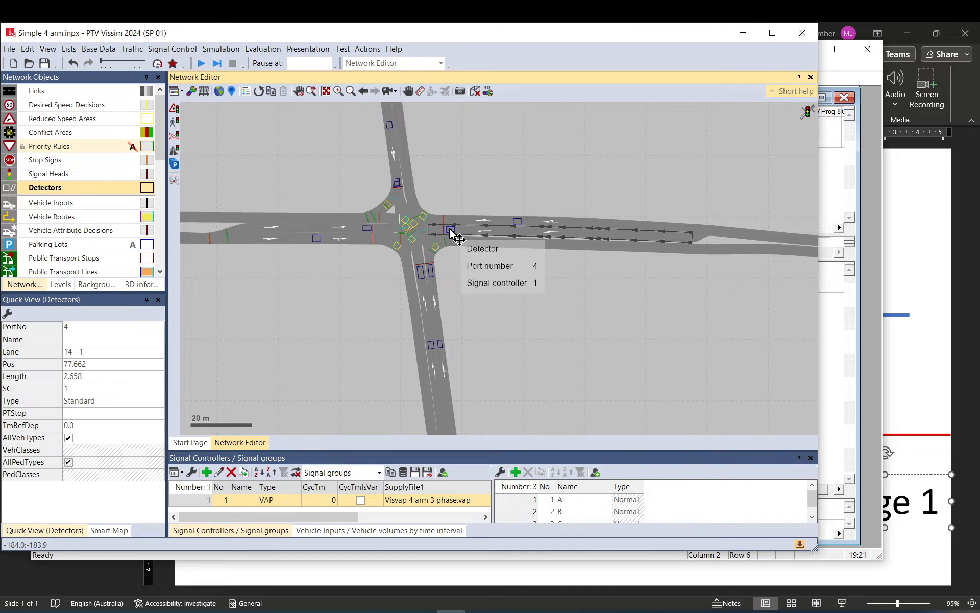
left_click(367, 230)
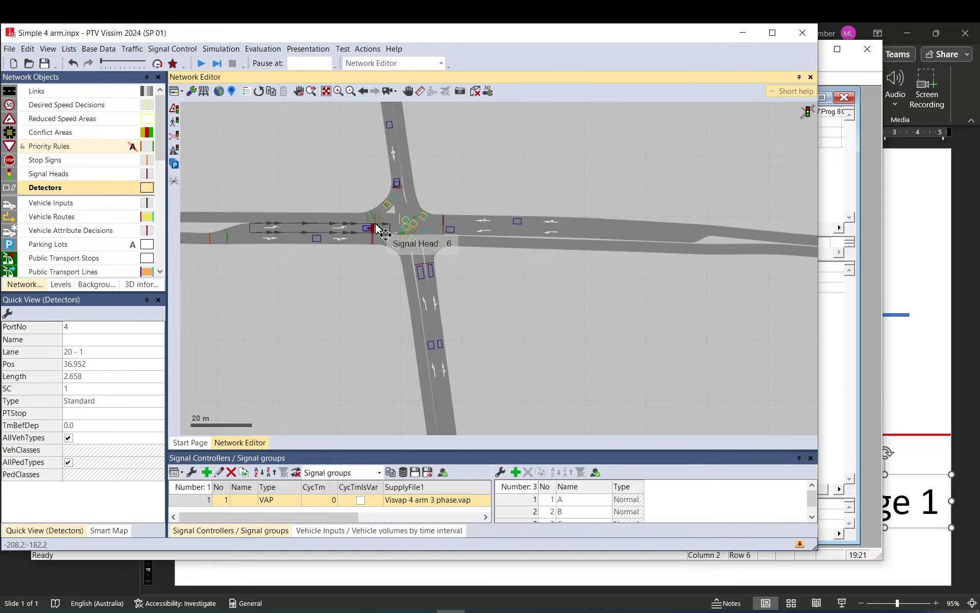
left_click(906, 361)
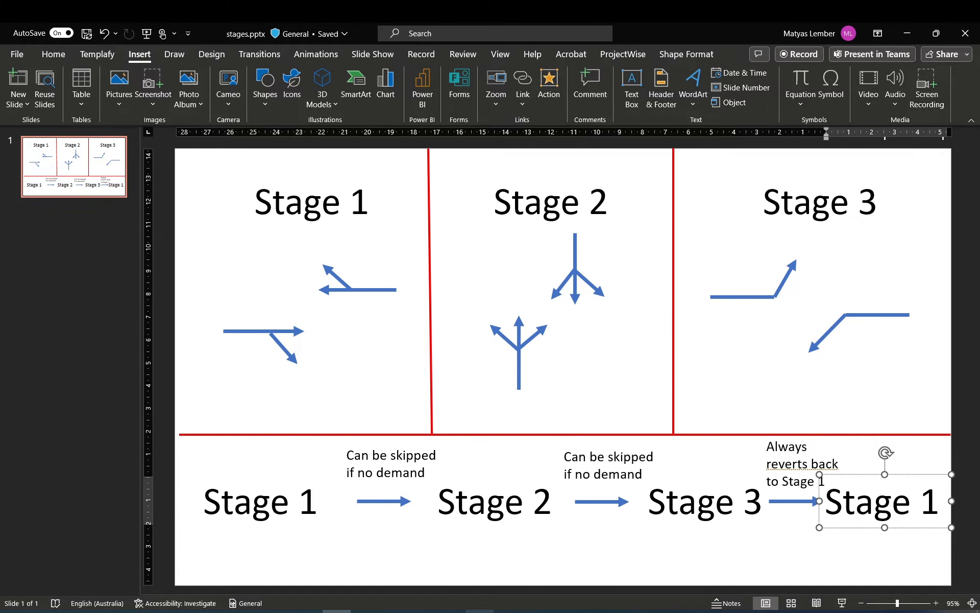
left_click(479, 612)
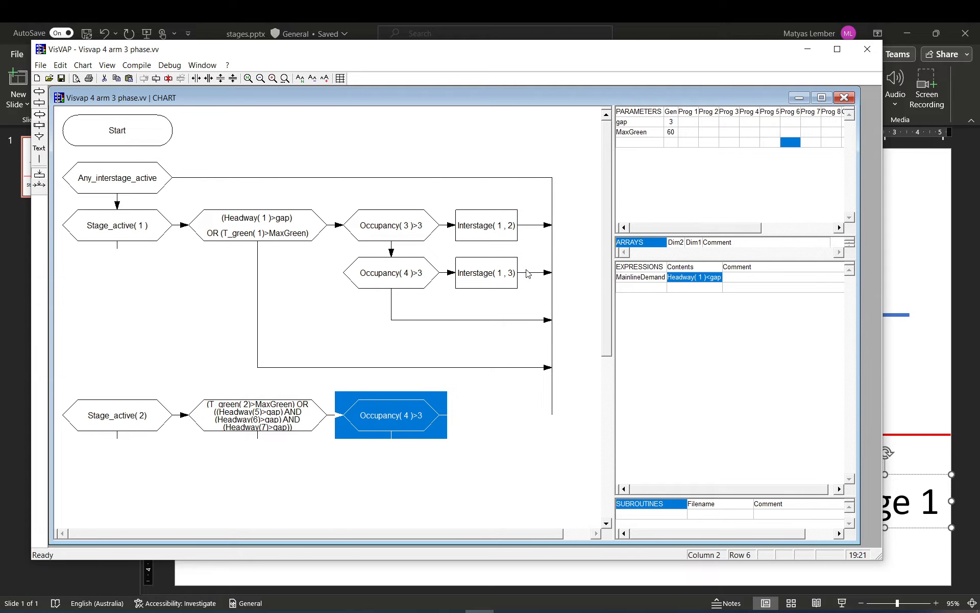
- Insert an element beside the stage 2 occupancy condition, reusing the Interstage( 1 , 3) text and changing it to Interstage( 2 , 3)
double_click(502, 273)
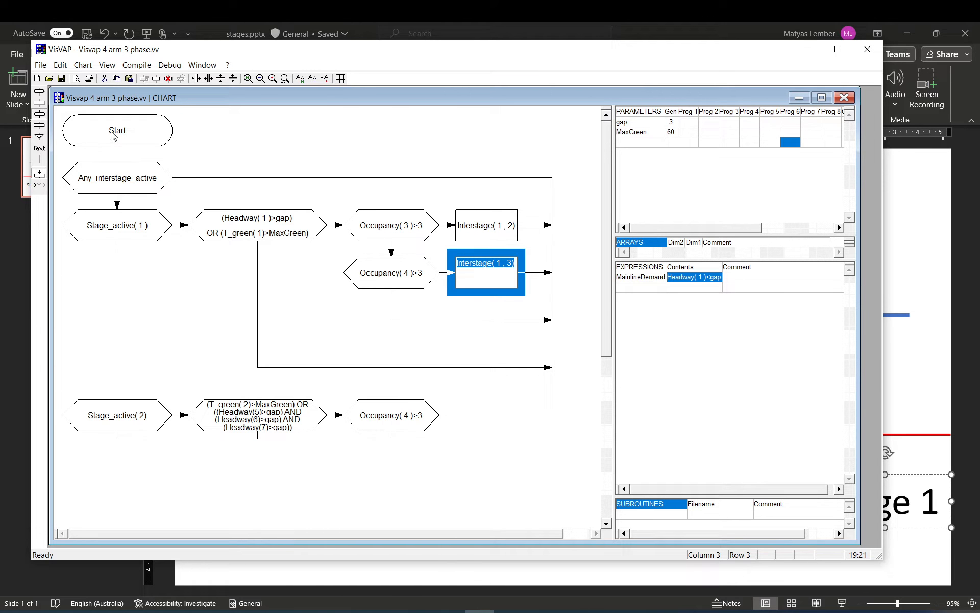
left_click(474, 428)
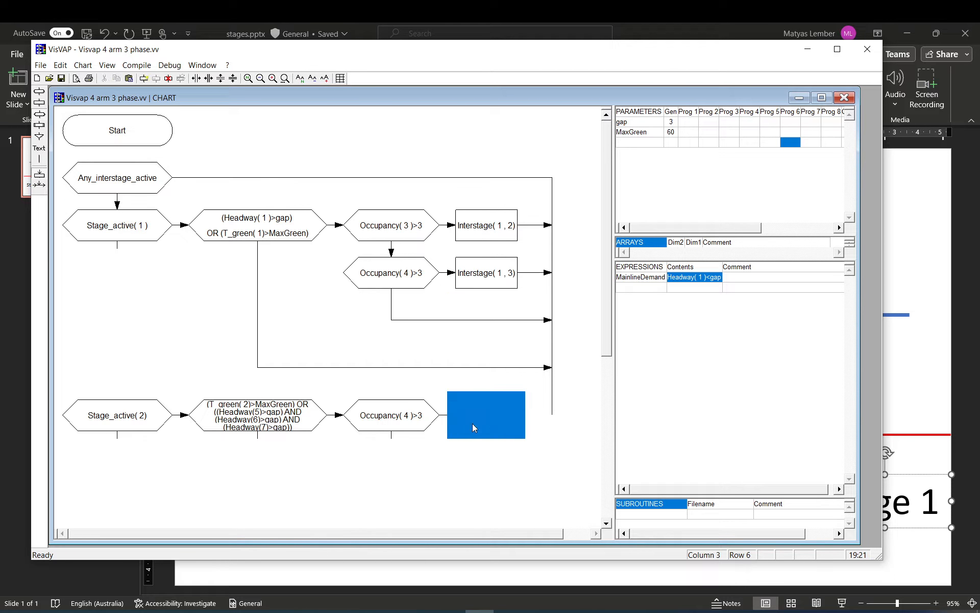
double_click(473, 425)
key("ctrl+v")
left_click(563, 423)
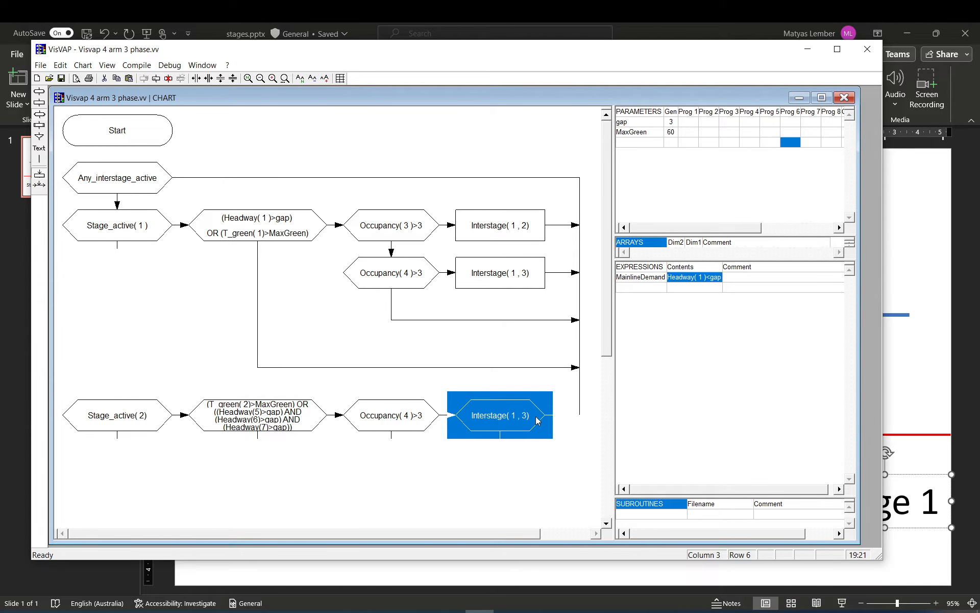
double_click(514, 421)
double_click(513, 405)
type("2")
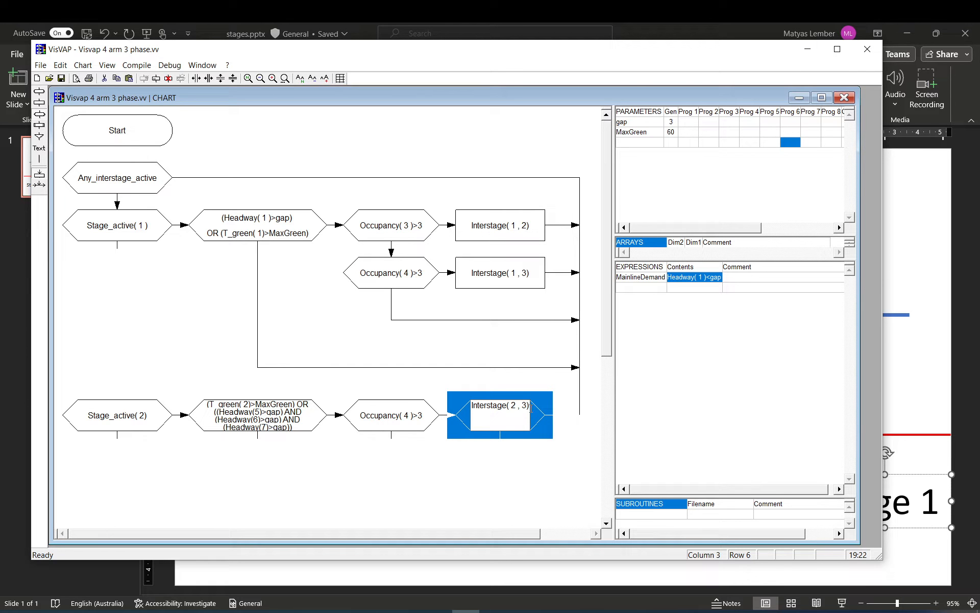
- Review the full text of the stage 2 maximum-green and headway condition
left_click(545, 398)
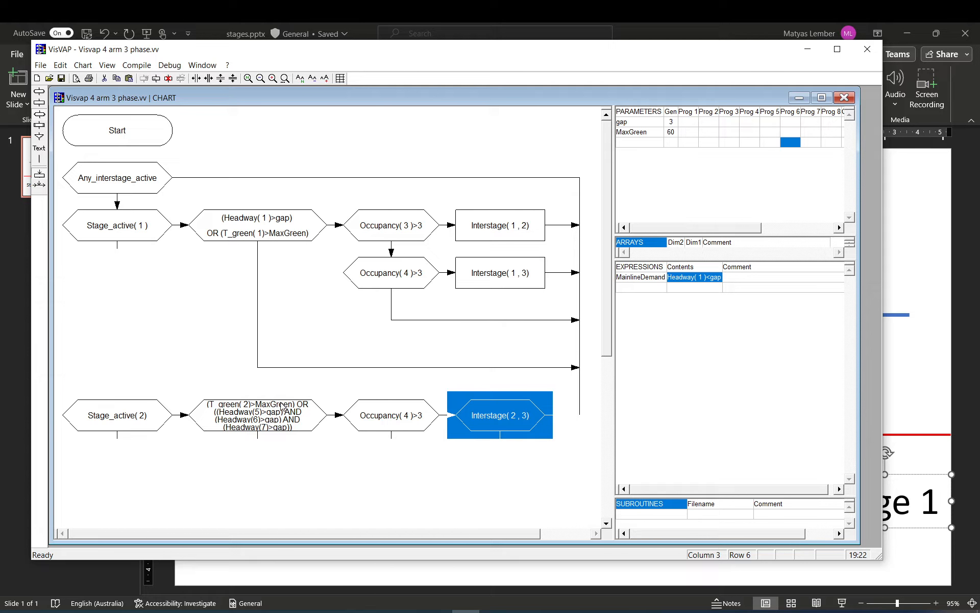
left_click(221, 413)
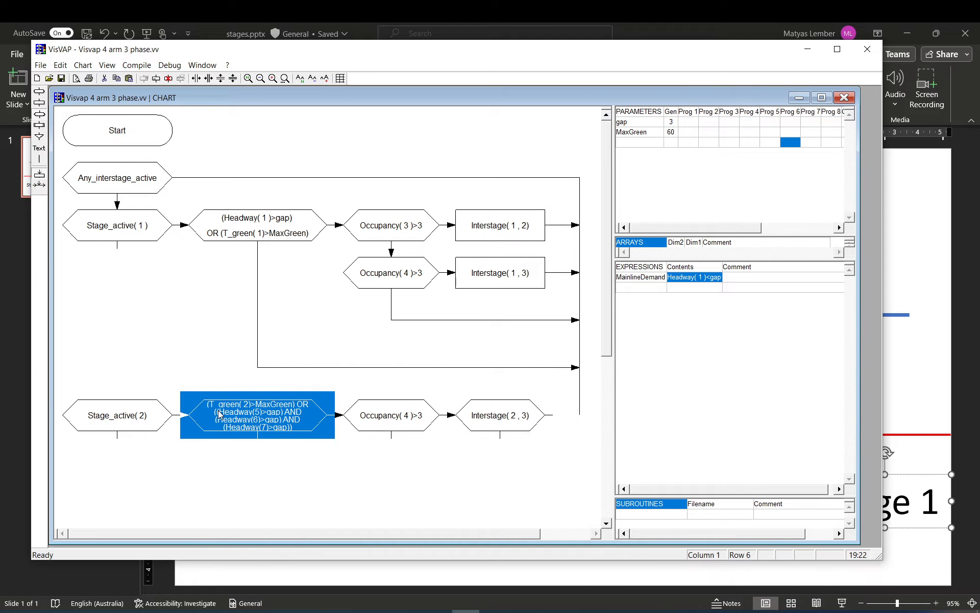
left_click(219, 412)
left_click_drag(205, 414, 272, 434)
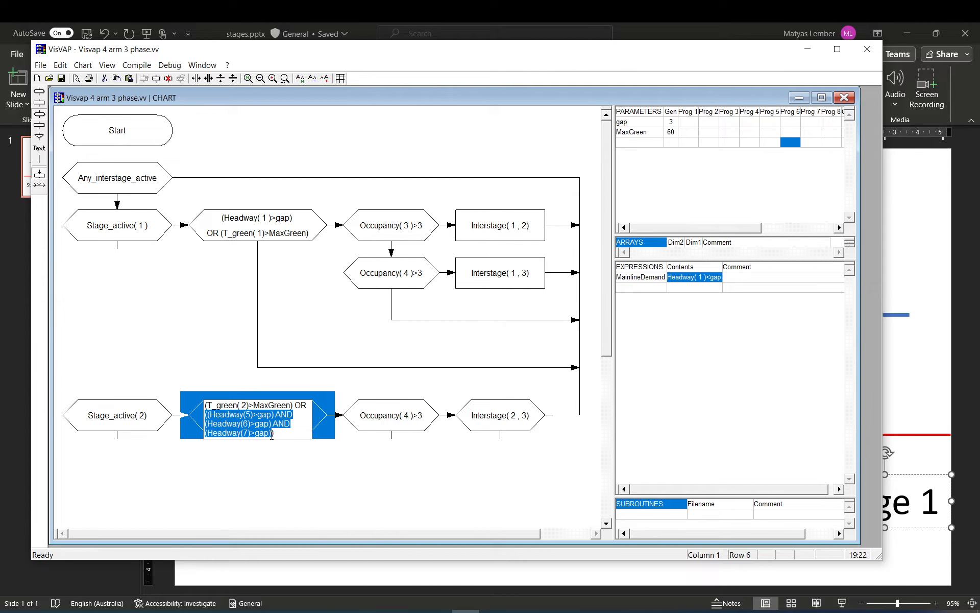
key("ctrl+a")
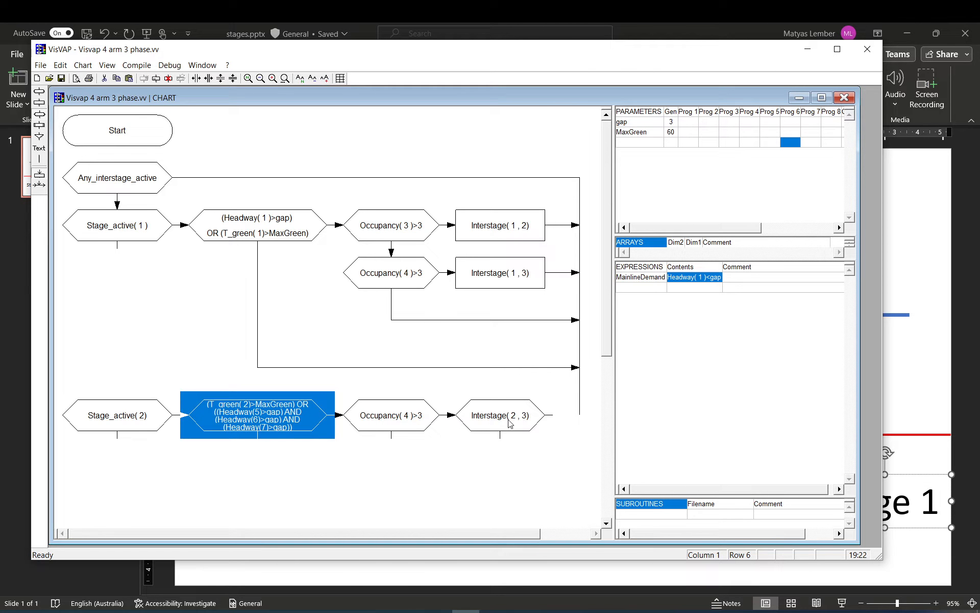
- Extend the vertical exit line past the stage 2 row into the row below, joining the stage 2 branch to it
left_click(574, 423)
left_click(40, 159)
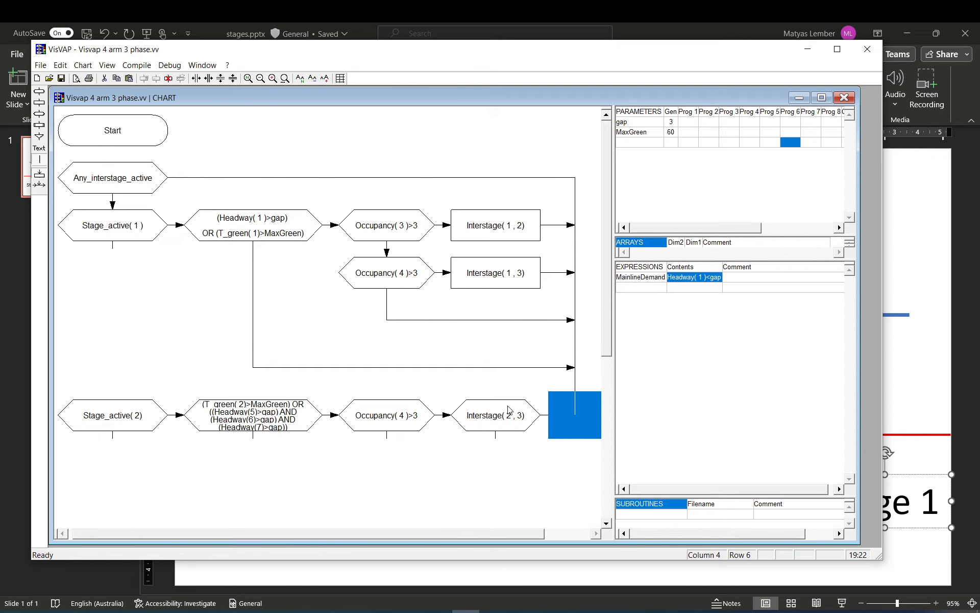
left_click_drag(508, 406, 571, 451)
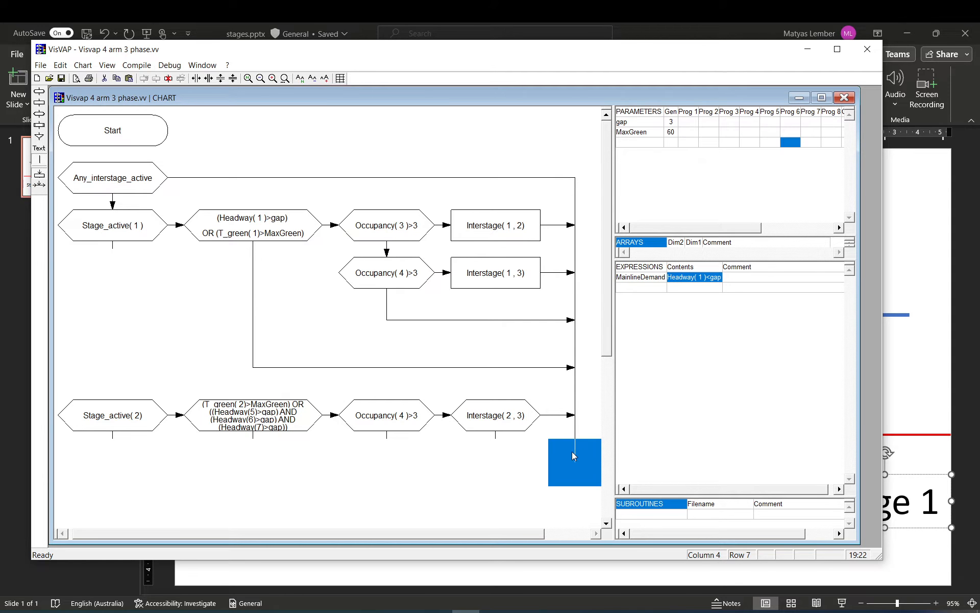
- Remove the condition-shaped Interstage( 2 , 3) element beside the stage 2 occupancy condition
left_click(495, 418)
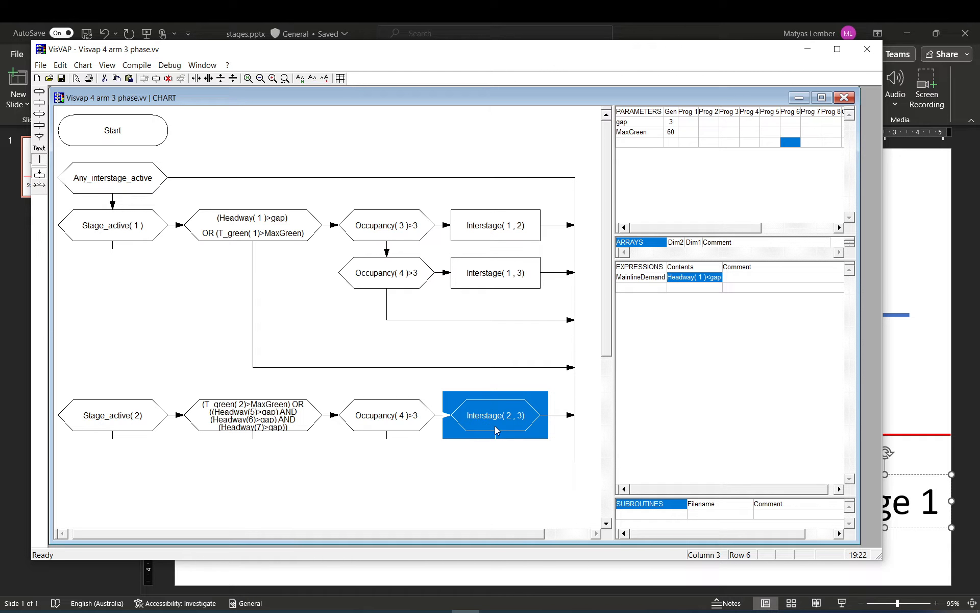
double_click(495, 416)
left_click(499, 447)
left_click(39, 103)
double_click(485, 418)
left_click(493, 445)
left_click(499, 419)
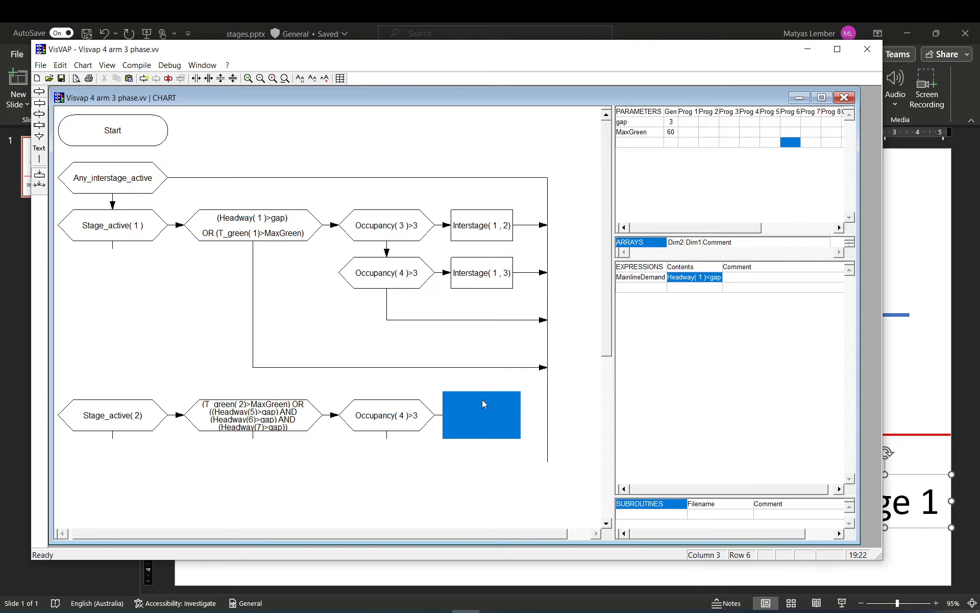
- Insert a statement beside the stage 2 occupancy condition with the text Interstage(2,3)
double_click(486, 418)
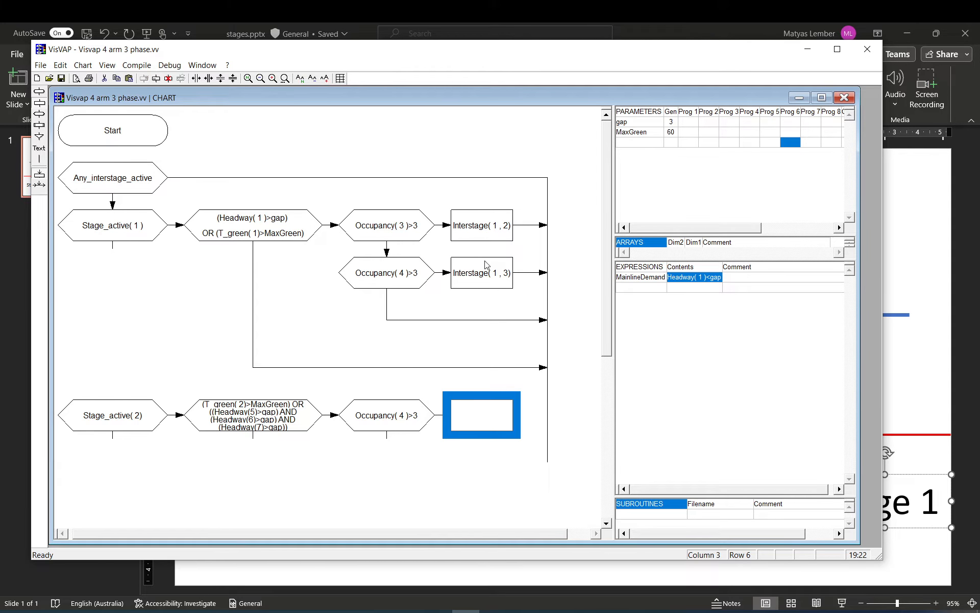
type("Interstage")
type("(1")
type("2,3")
left_click(479, 417)
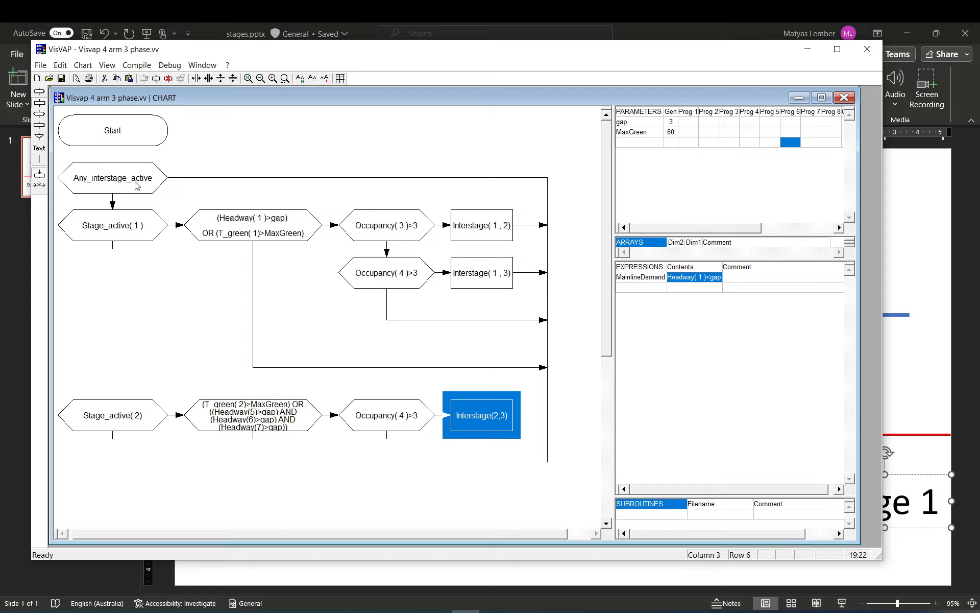
left_click(544, 419)
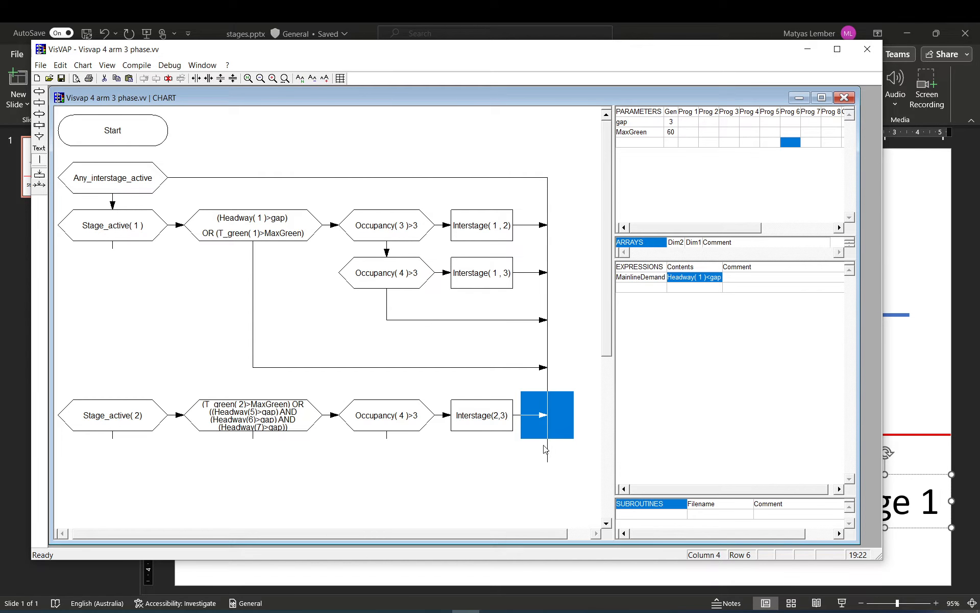
- Switch to the PowerPoint stage diagram to check the sequence from stage 2 through stage 3, and return to VisVAP
left_click(491, 415)
left_click(414, 420)
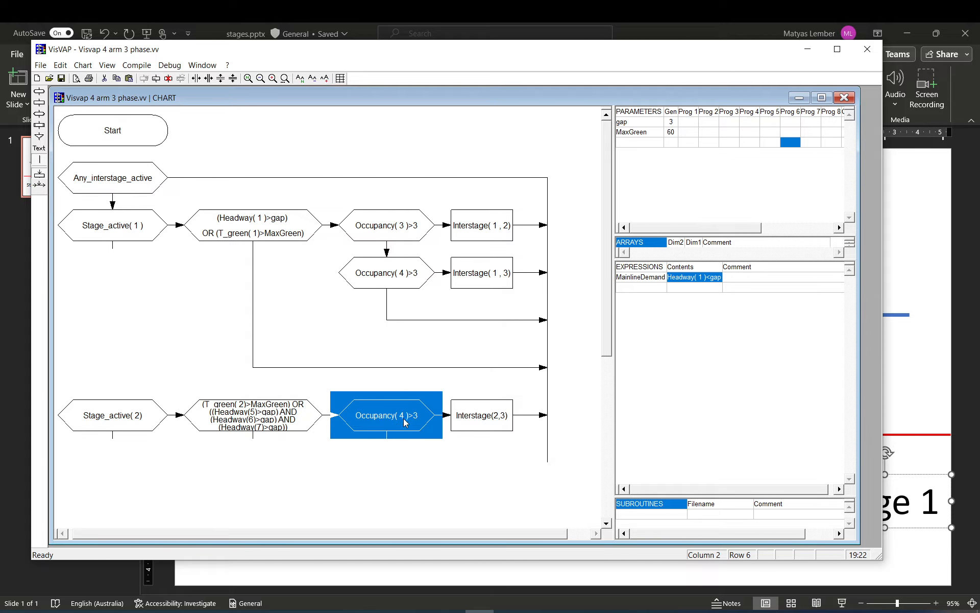
left_click(904, 403)
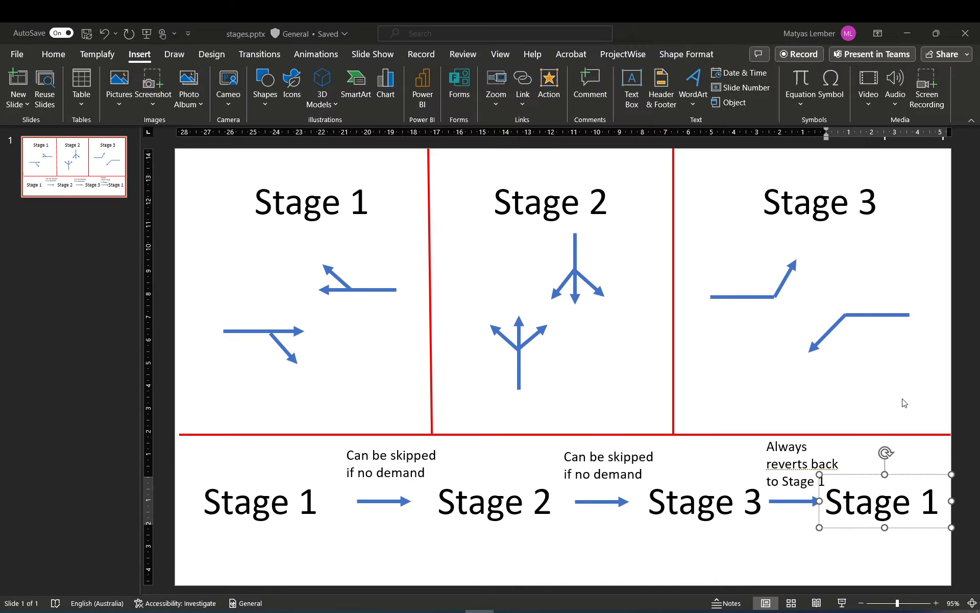
left_click(734, 500)
left_click(507, 499)
left_click(722, 506)
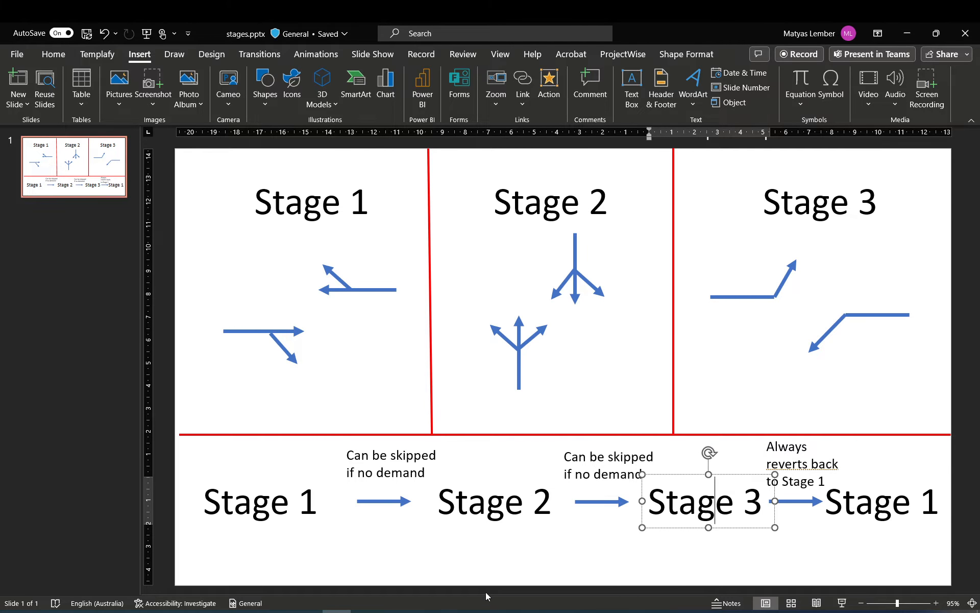
left_click(480, 611)
- Insert a statement directly below the stage 2 interstage statement, reusing the text Interstage(2,3)
left_click(498, 464)
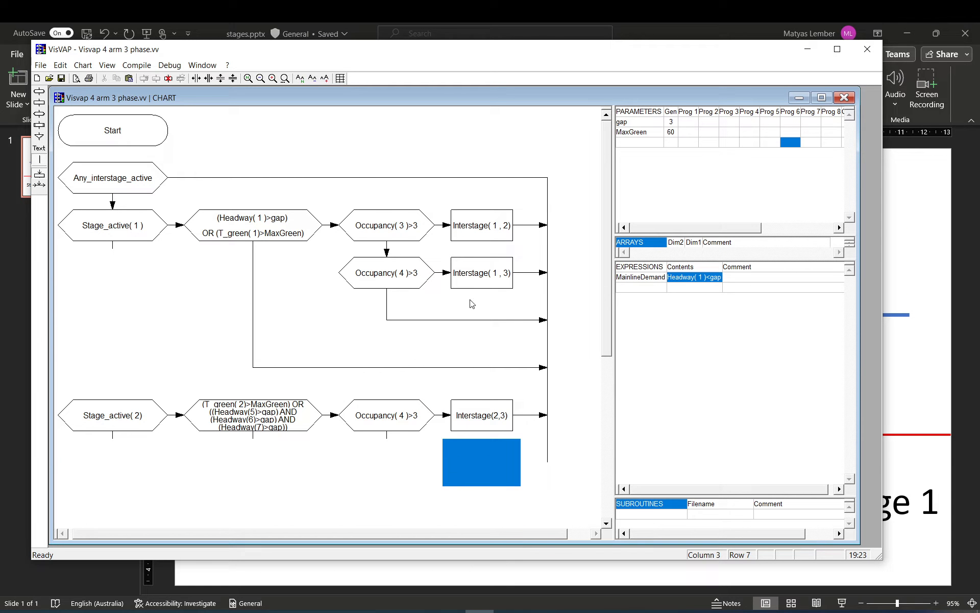
left_click(386, 443)
left_click(485, 458)
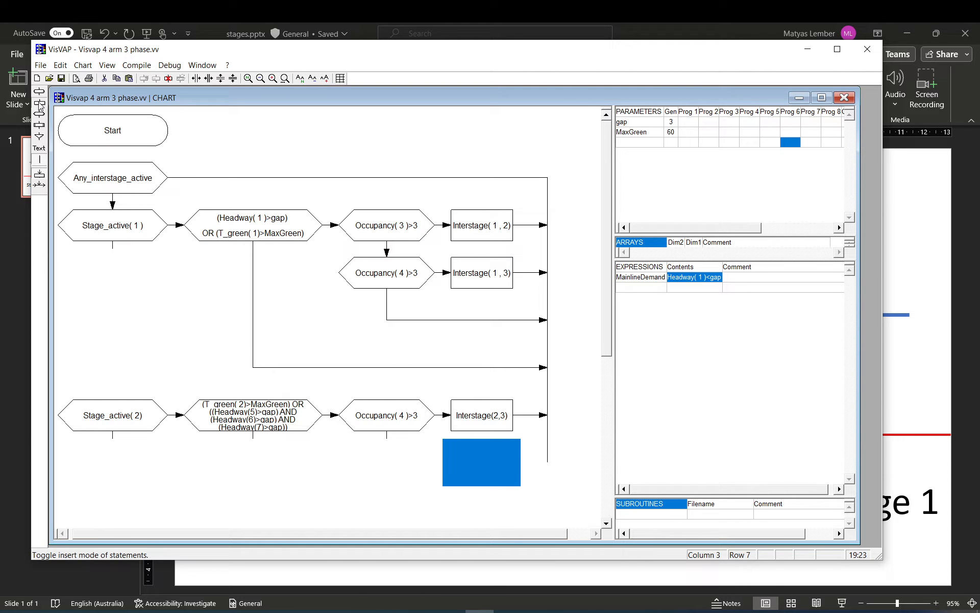
double_click(480, 461)
double_click(491, 413)
key("ctrl+c")
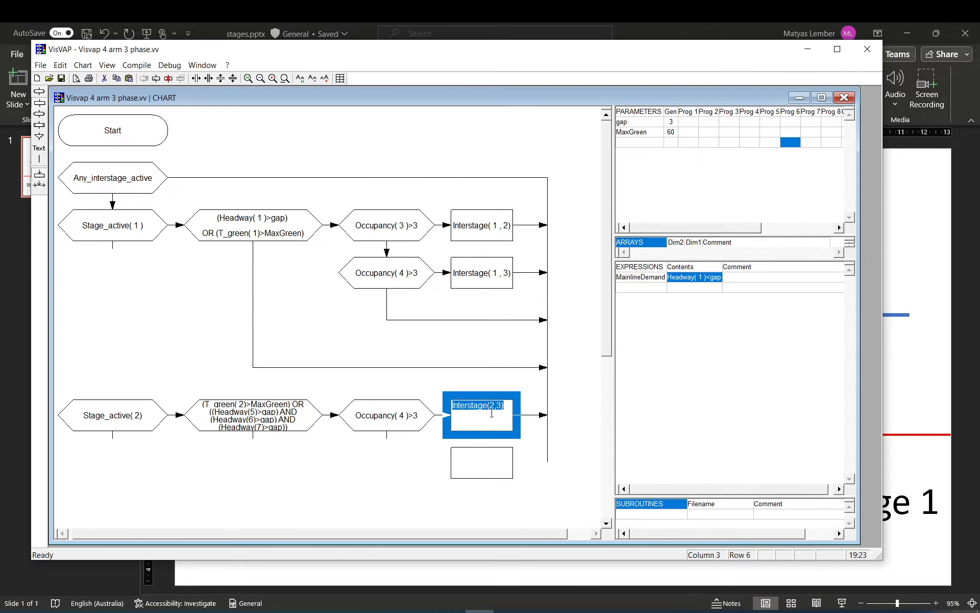
double_click(492, 465)
key("ctrl+v")
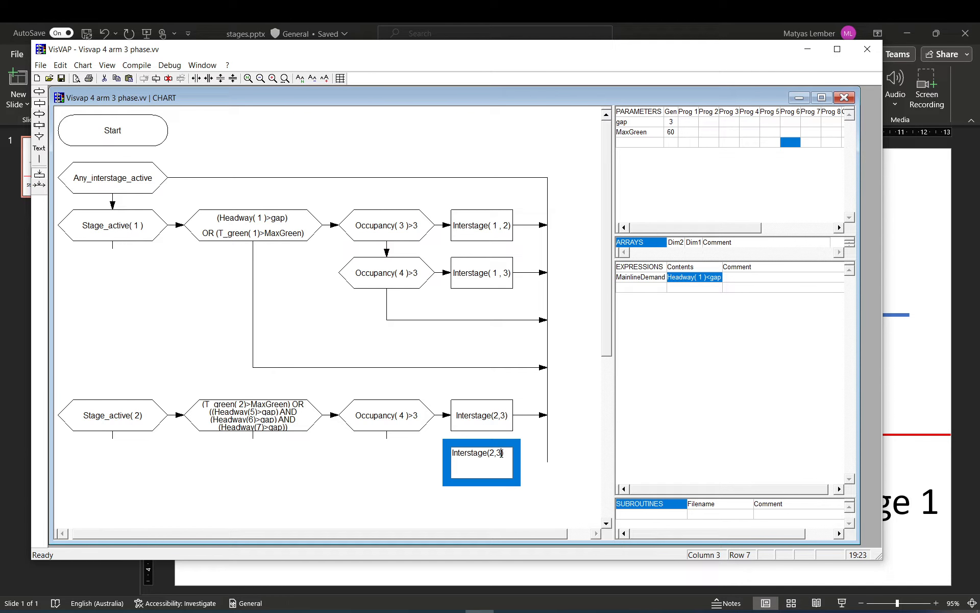
- Complete the new action as Interstage(2,1), then connect it from the Stage 2 Occupancy( 4 )>3 condition and on to the vertical exit line
type("1")
key("Return")
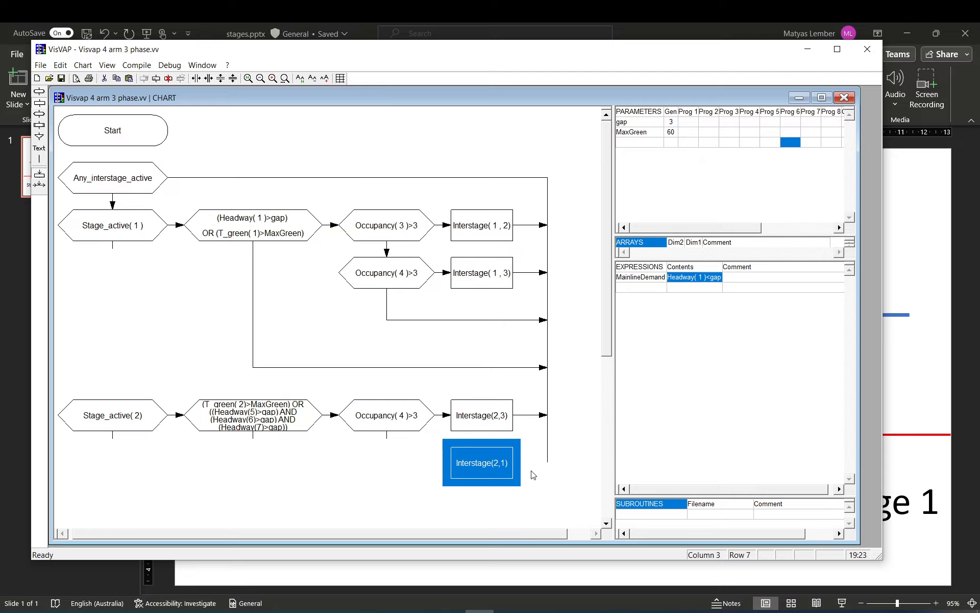
left_click(389, 428)
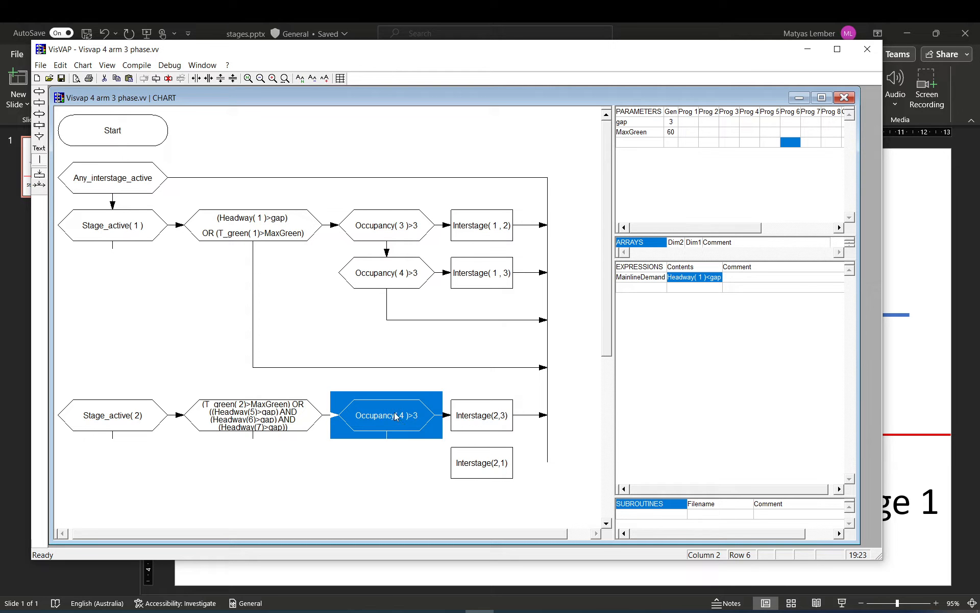
left_click(547, 467)
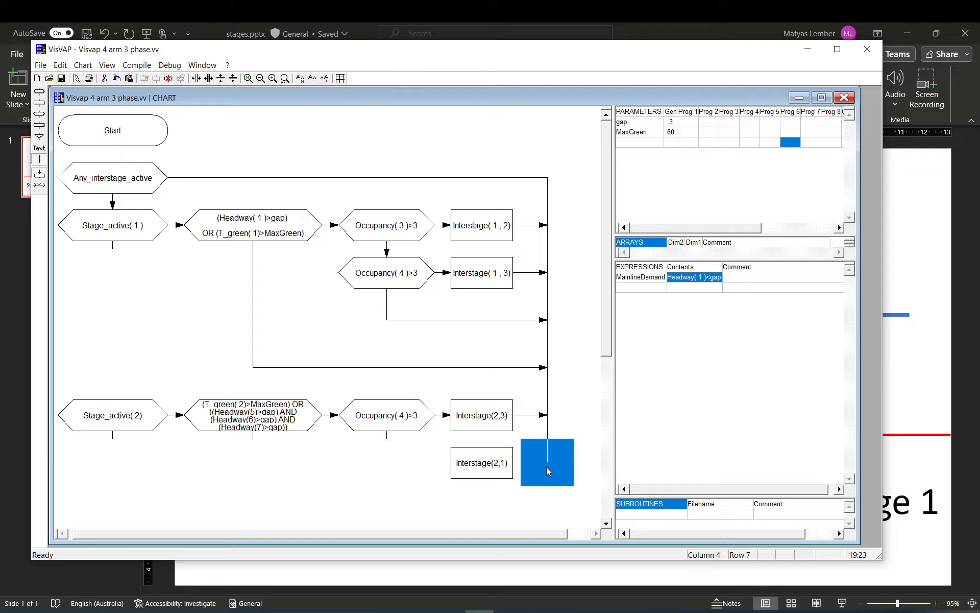
left_click(385, 436)
left_click(405, 470, "shift")
left_click(448, 470, "shift")
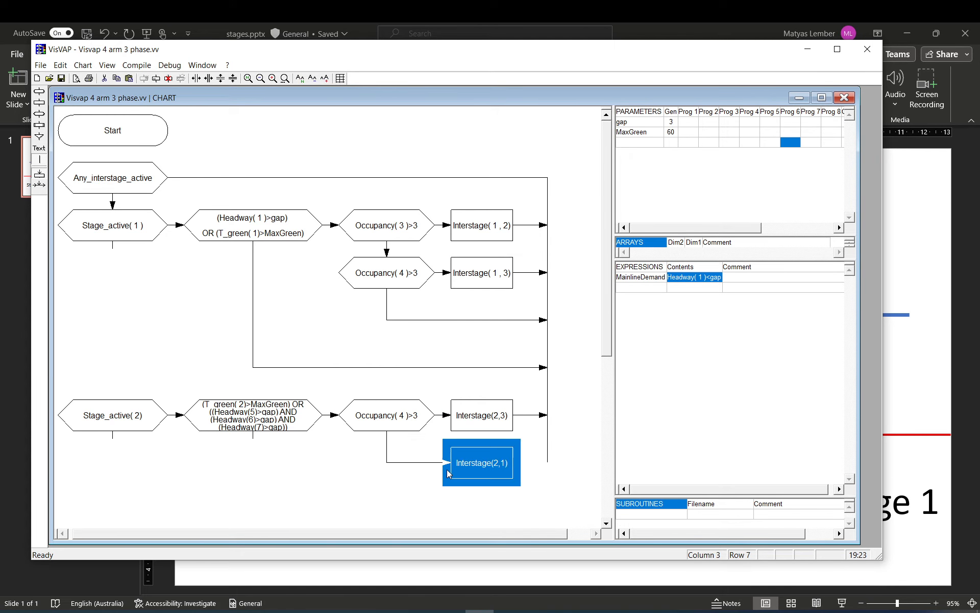
left_click(536, 464)
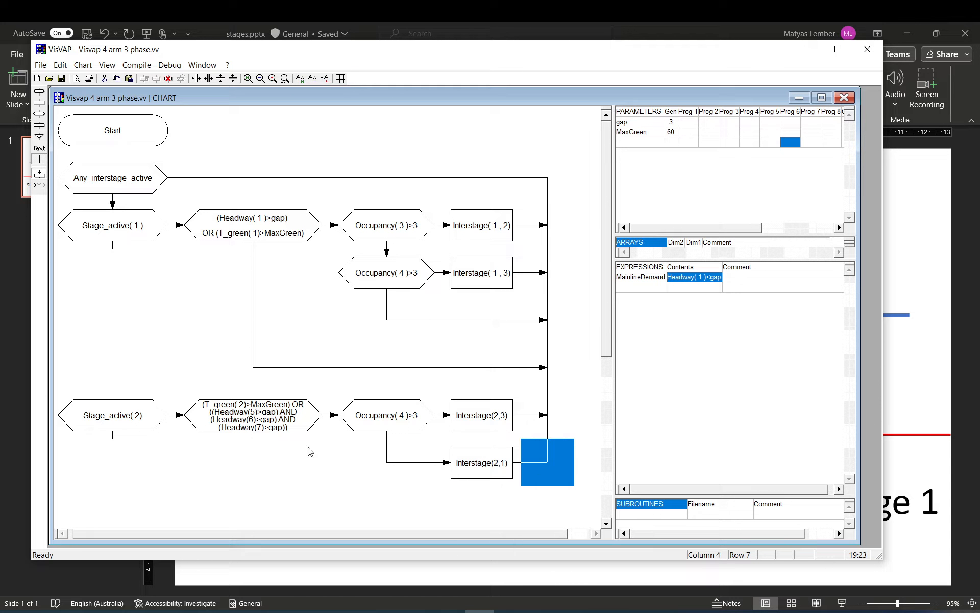
- Connect Stage_active( 1 ) down through Stage_active( 2) and two rows beyond, and extend the exit line one row below Interstage(2,1)
left_click(115, 226)
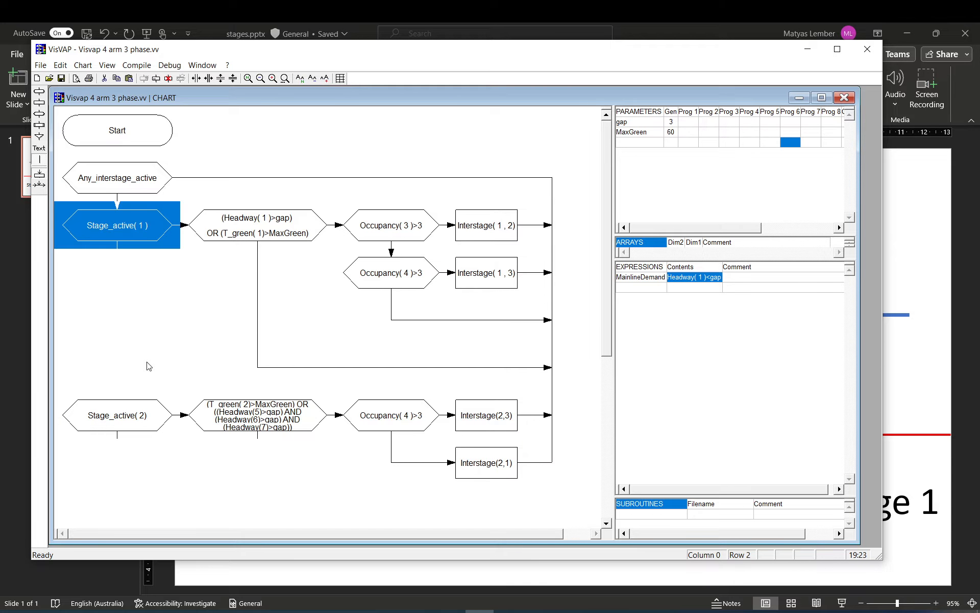
left_click(122, 491, "shift")
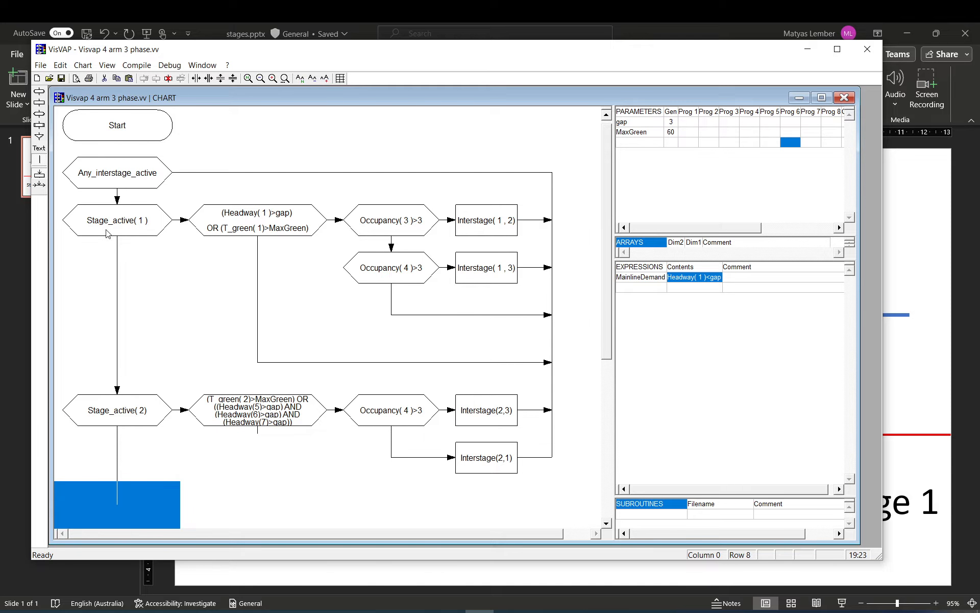
left_click(553, 450)
scroll(531, 431, "down", 5)
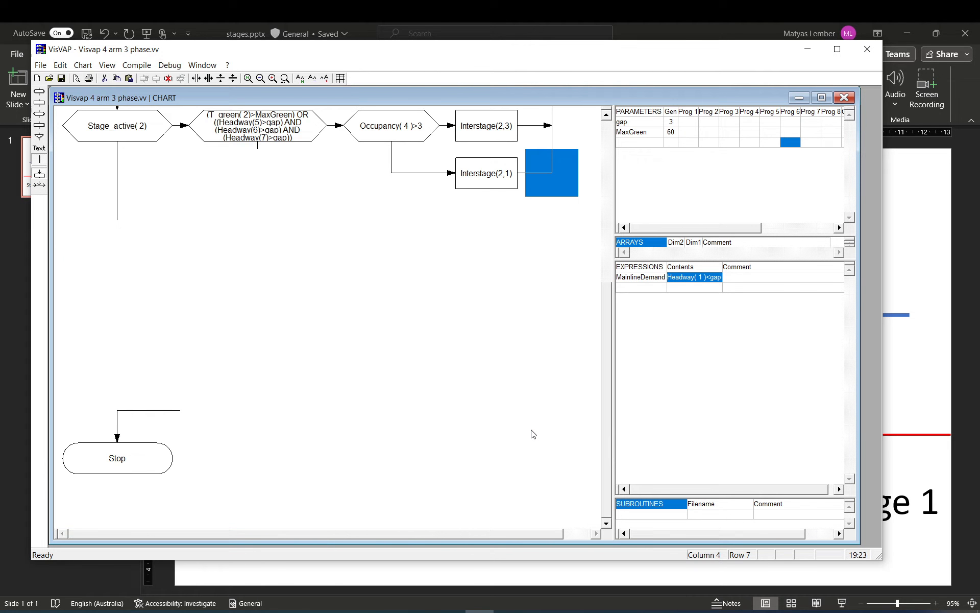
scroll(549, 357, "up", 5)
scroll(552, 390, "down", 3)
left_click(551, 376)
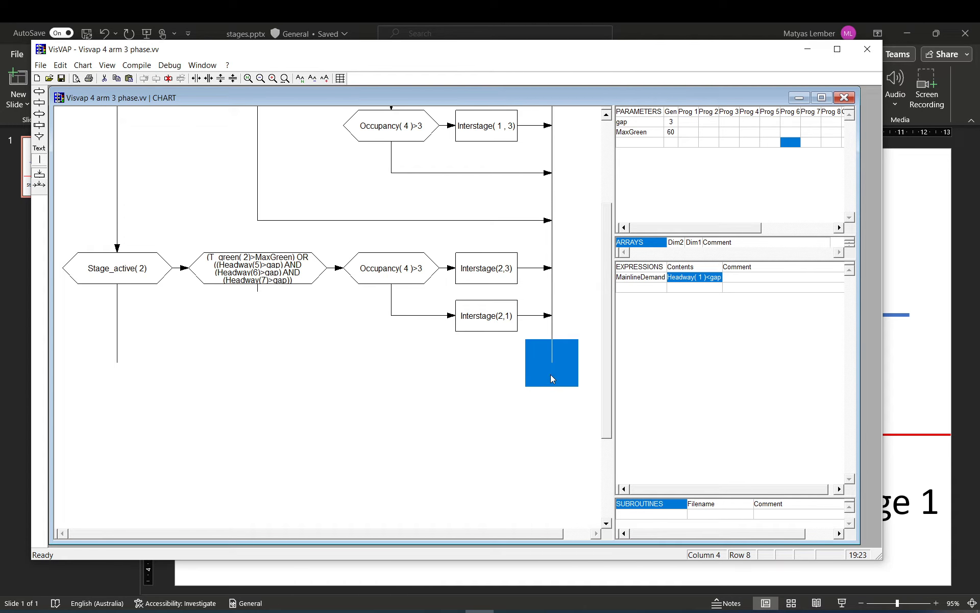
- Connect the lower branch of the T_green( 2)>MaxGreen condition to the exit line below Interstage(2,1) and extend the exit line another row
left_click(255, 266)
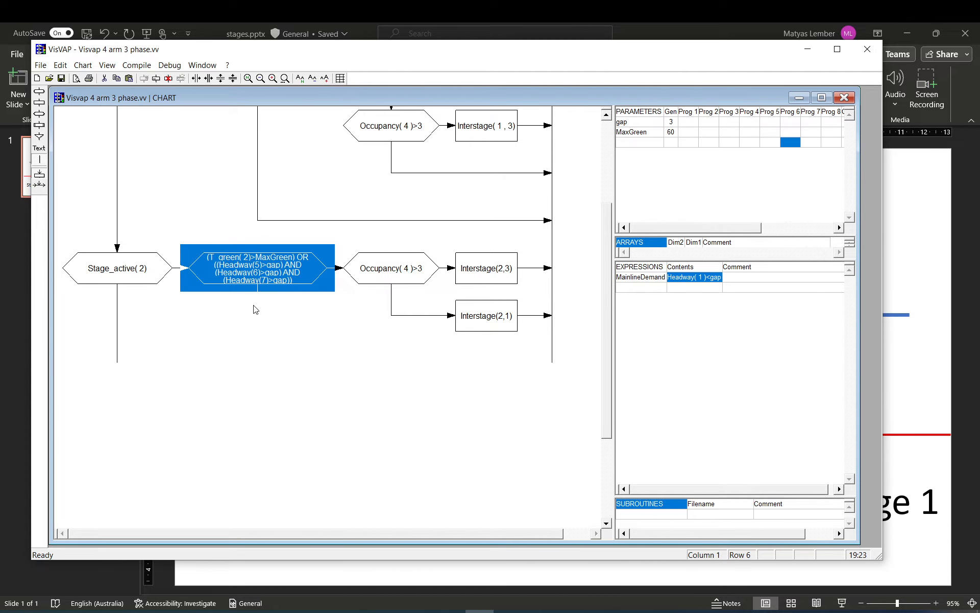
left_click(261, 322)
left_click(259, 287)
left_click(560, 363)
left_click(255, 286)
mouse_move(258, 329)
left_mouse_down()
mouse_move(274, 351)
mouse_move(549, 363)
left_mouse_up()
left_click(556, 396)
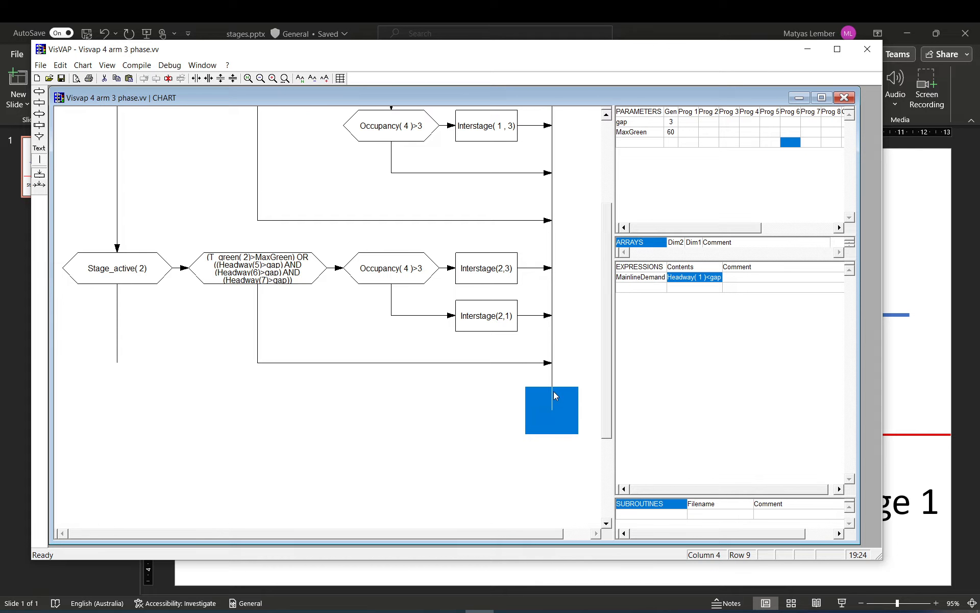
- Insert an empty condition block in the first column, three rows below Stage_active( 2)
scroll(395, 326, "down", 3)
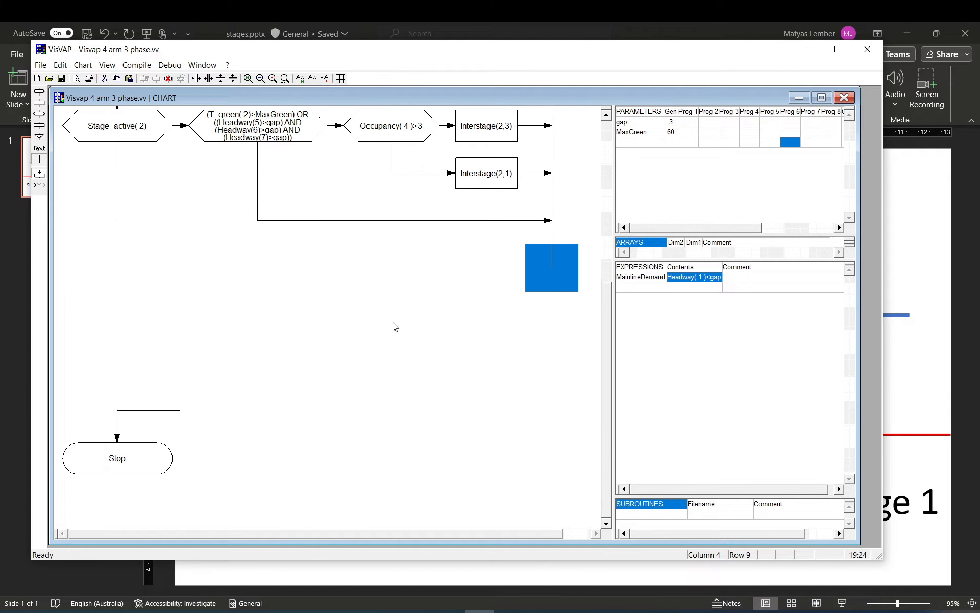
left_click(117, 223)
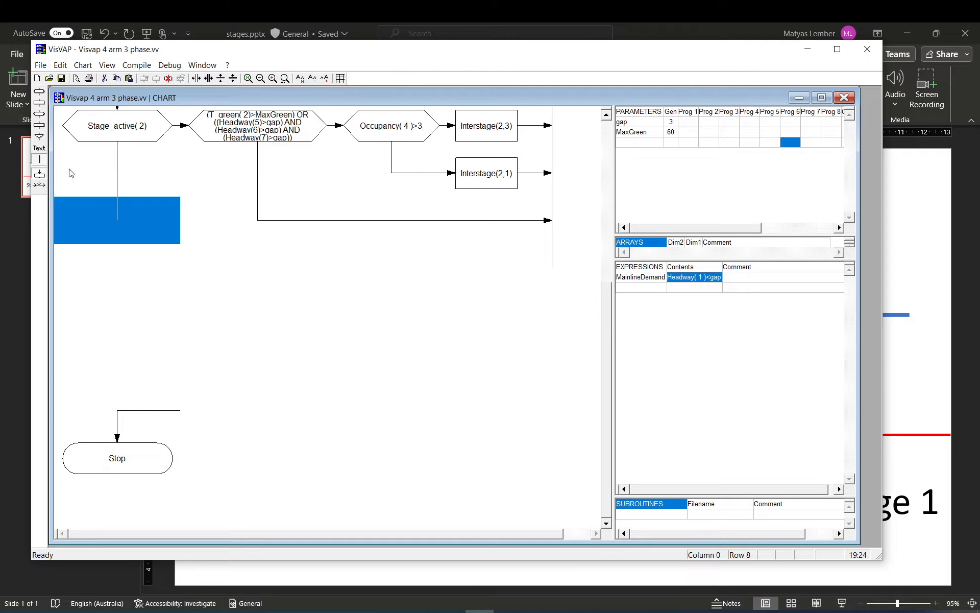
left_click(130, 274)
left_click(124, 231)
left_click(128, 248)
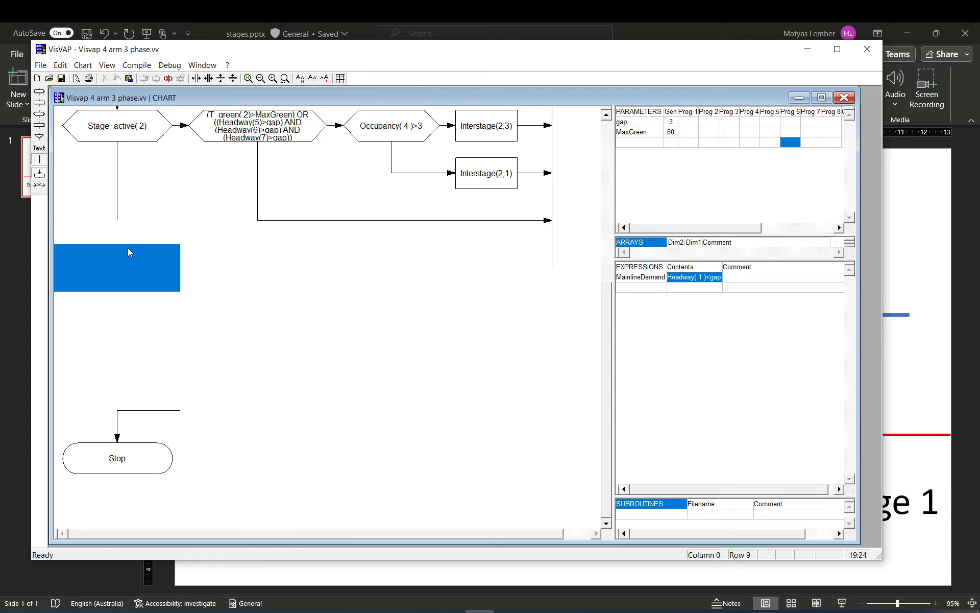
left_click(39, 115)
double_click(118, 267)
- Copy the Stage_active( 2) text into the empty condition block and change it to Stage_active( 3)
left_click(127, 135)
double_click(125, 132)
key("ctrl+c")
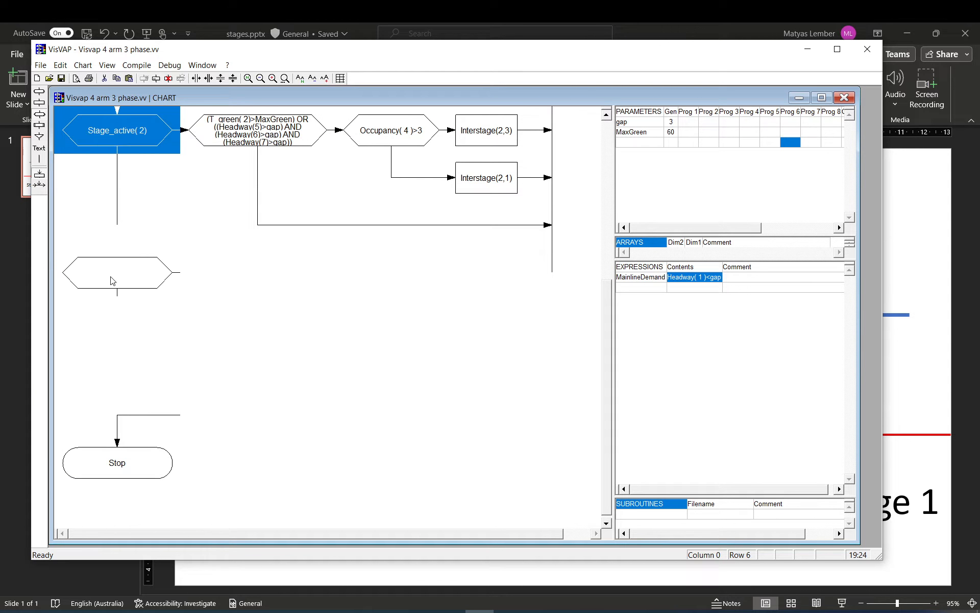
double_click(112, 276)
key("ctrl+v")
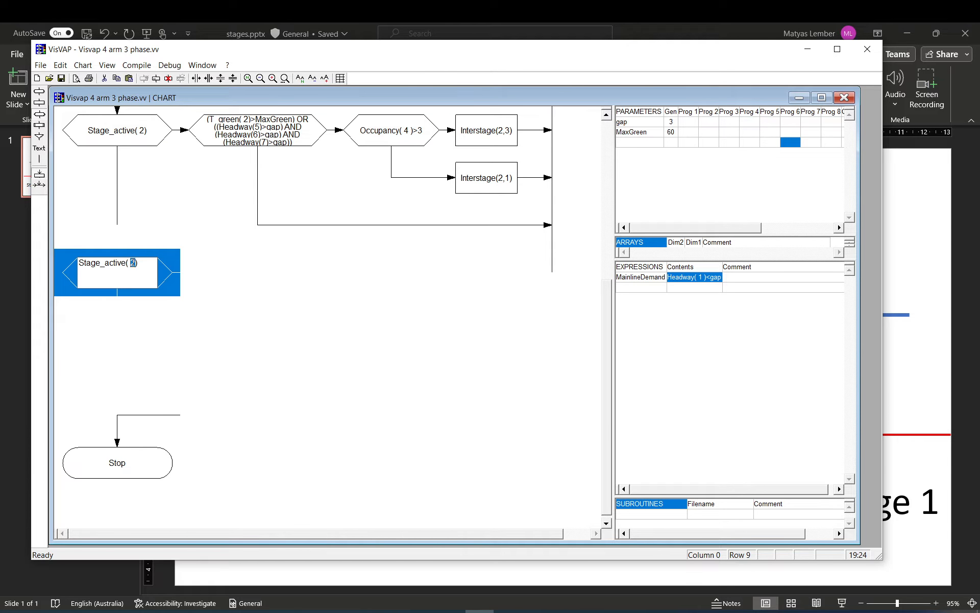
key("Return")
- Connect the line from Stage_active( 2) down to the Stage_active( 3) block
left_click(120, 212)
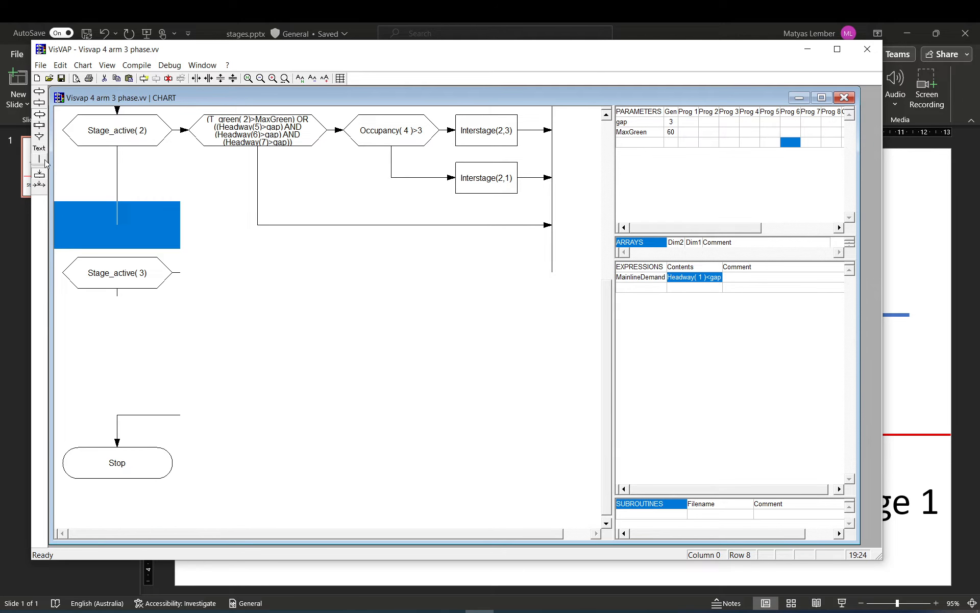
left_click(120, 270)
left_click(192, 235)
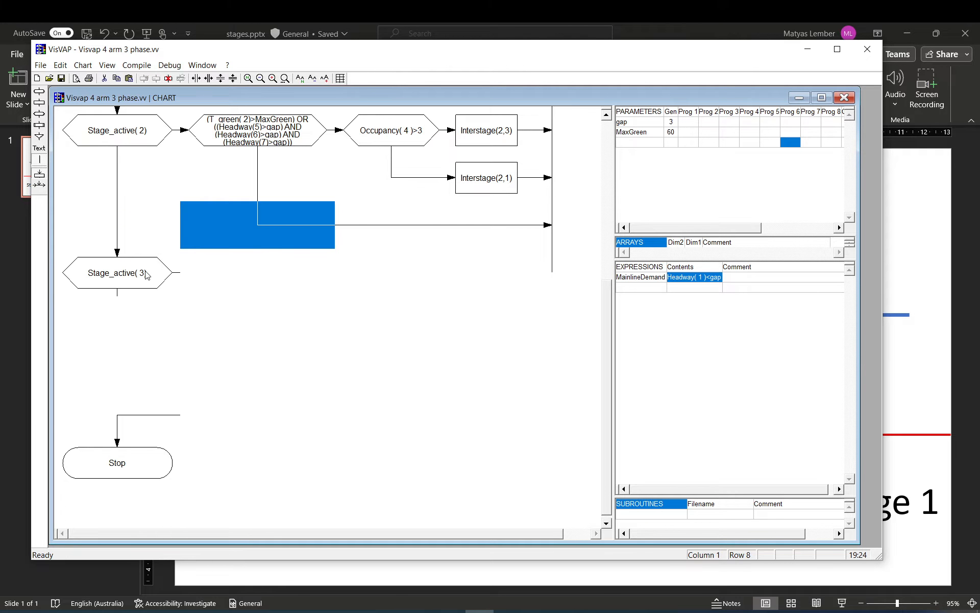
- Insert an empty condition block in the column directly after Stage_active( 3)
left_click(144, 277)
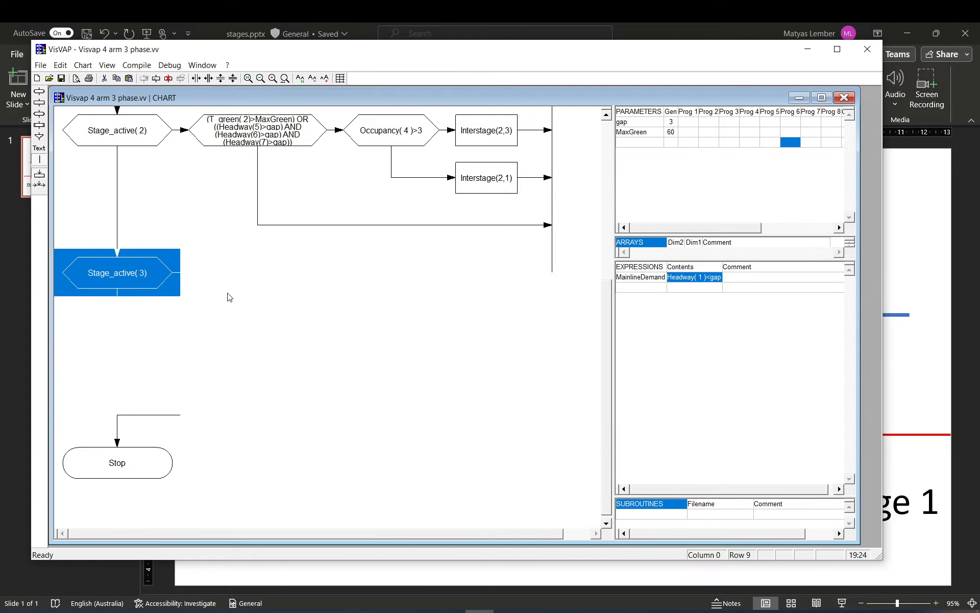
left_click(258, 279)
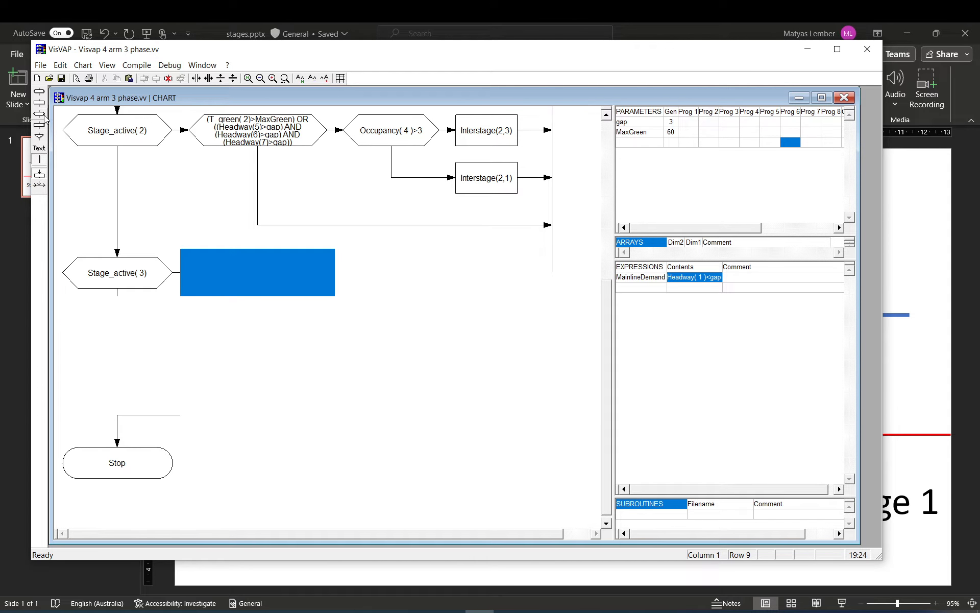
left_click(269, 280)
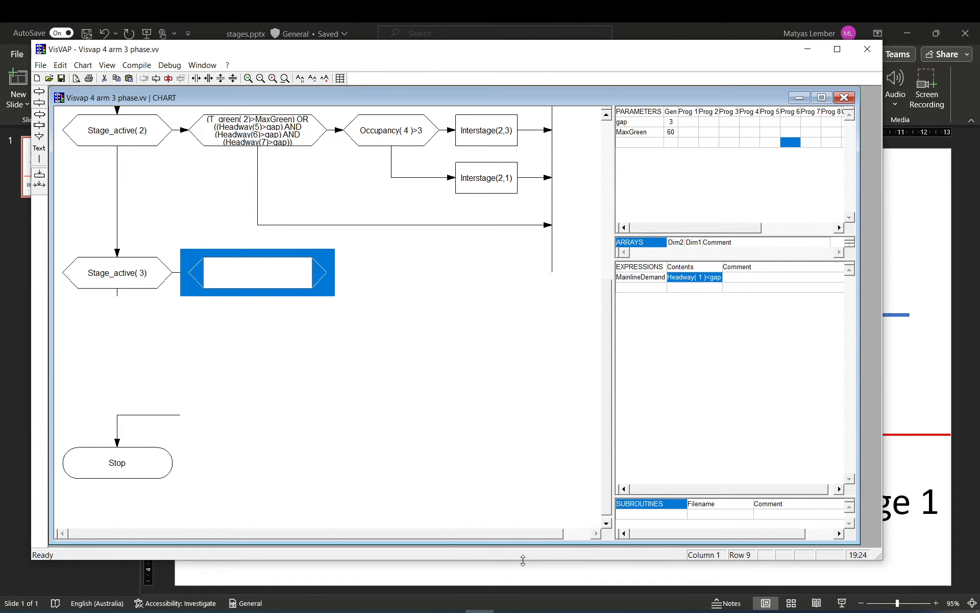
- Switch to PTV Vissim and place a detector about 3.1 m long on link 20, upstream of its stop-line detector, with port number 8
left_click(337, 611)
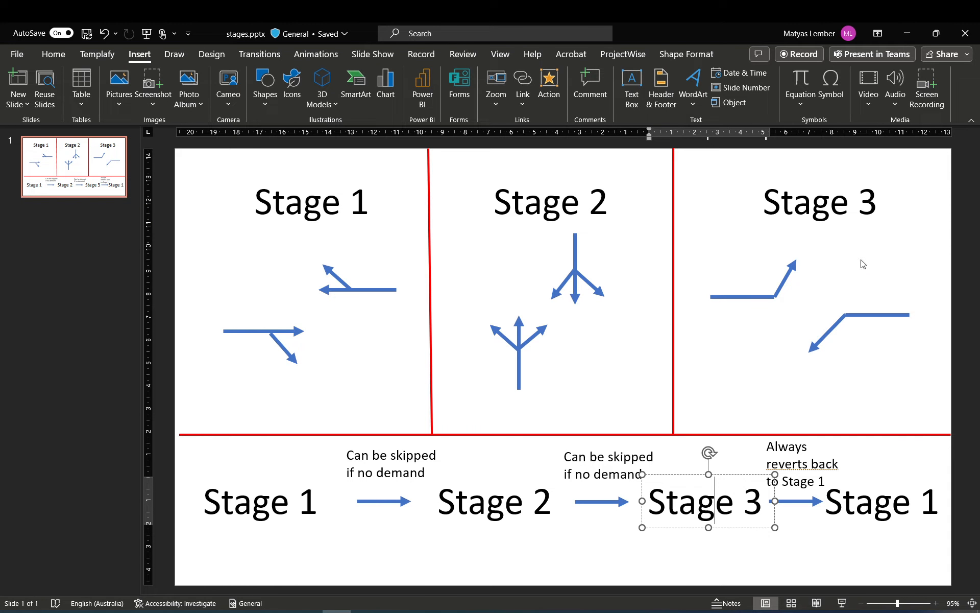
left_click(451, 611)
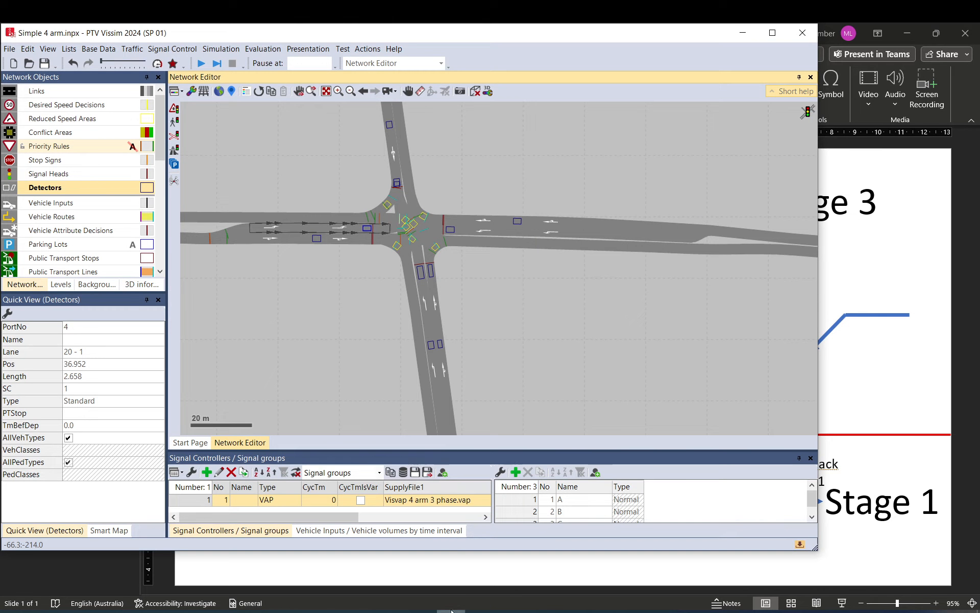
left_click(319, 228)
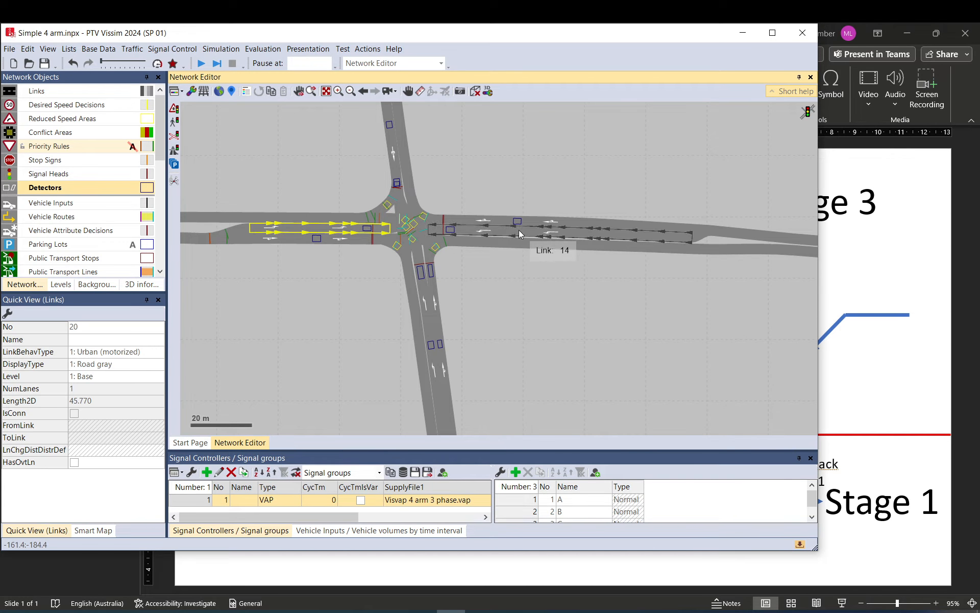
left_click(514, 289)
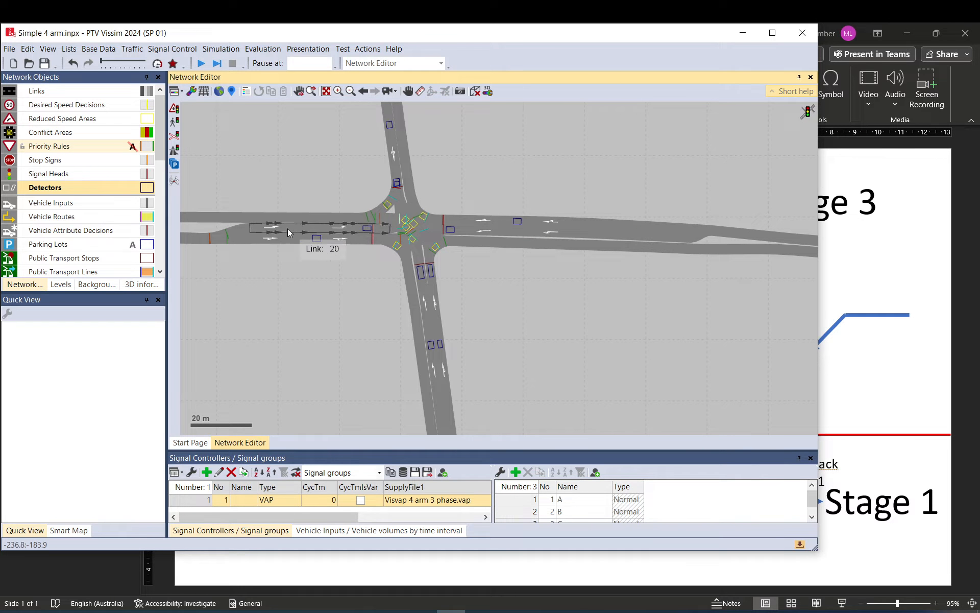
scroll(260, 228, "up", 1)
scroll(342, 264, "up", 1)
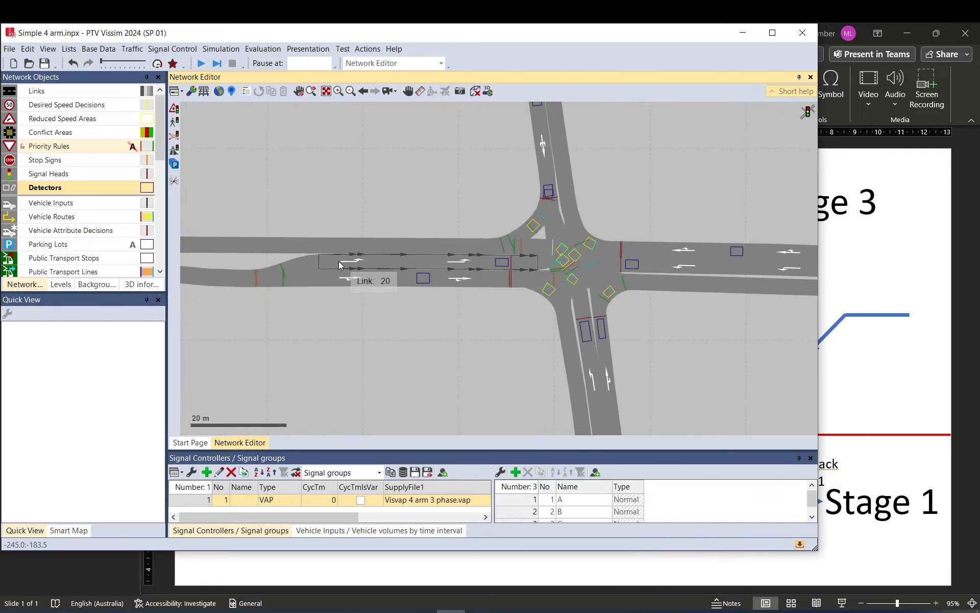
left_click_drag(335, 260, 349, 262)
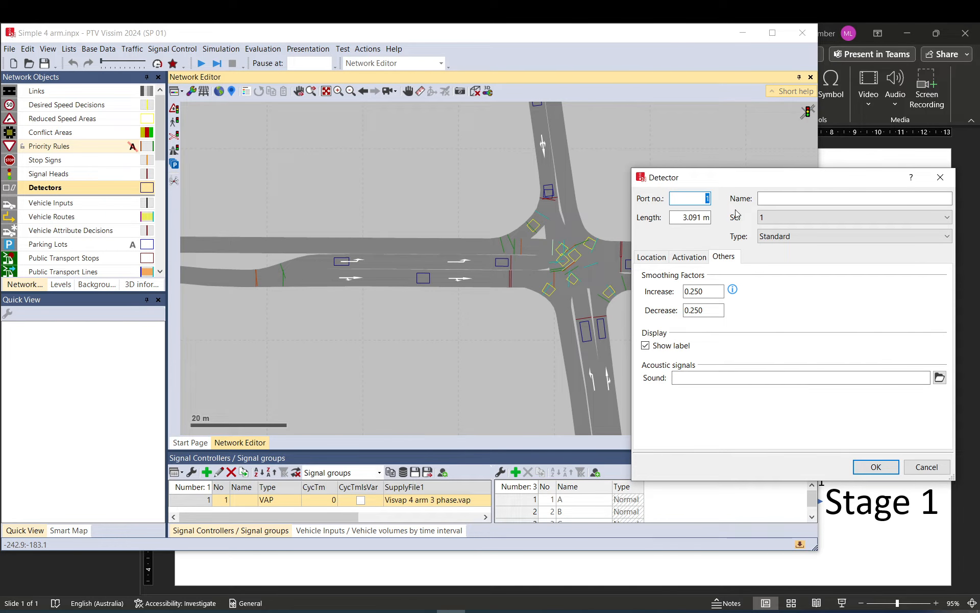
type("8")
left_click(875, 467)
- Place a detector about 3 m long on link 14, upstream of its stop-line detector, with port number 9
left_click_drag(339, 259, 381, 264)
left_click_drag(470, 263, 345, 259)
left_click_drag(691, 268, 587, 261)
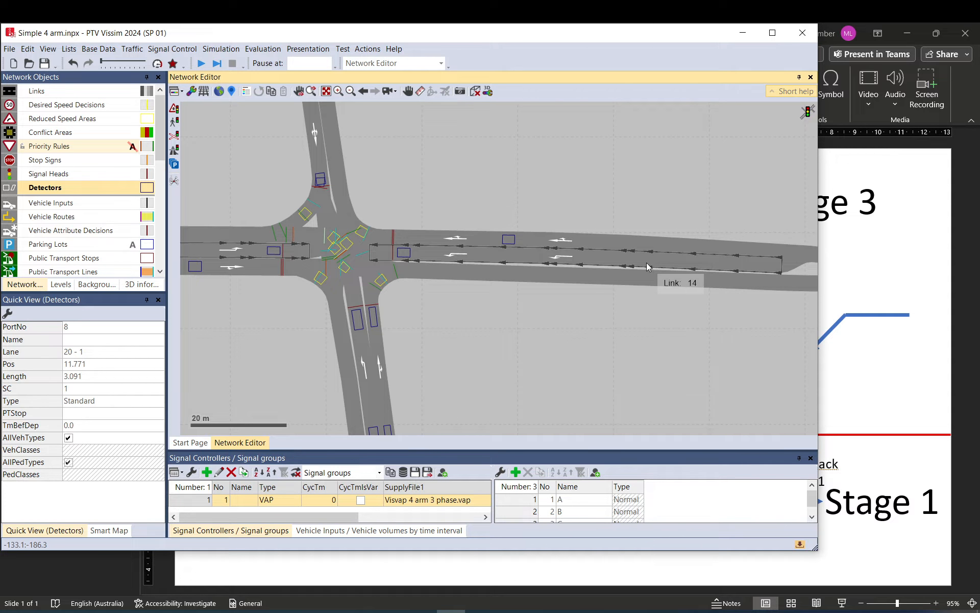
left_click_drag(549, 262, 562, 258)
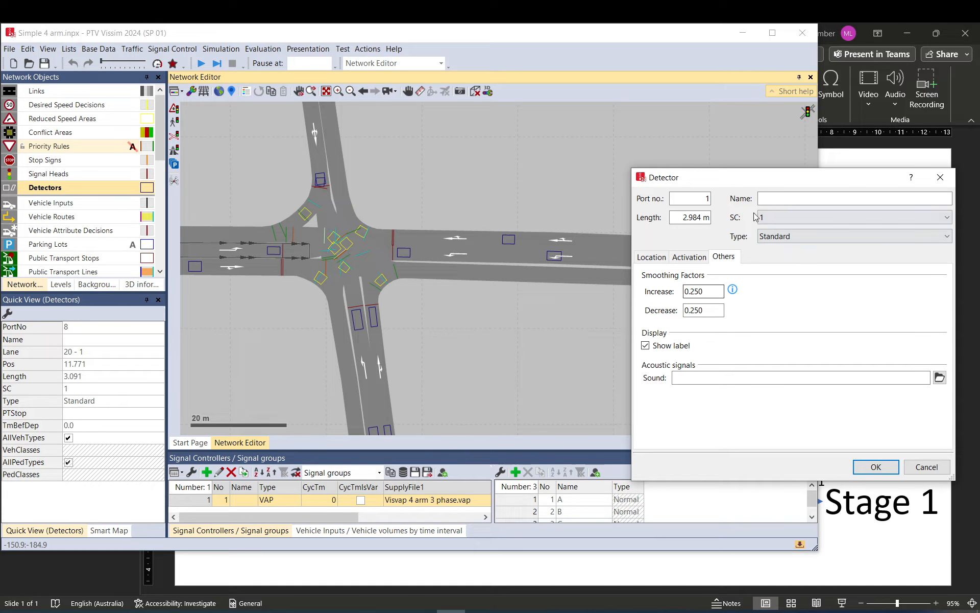
type("9")
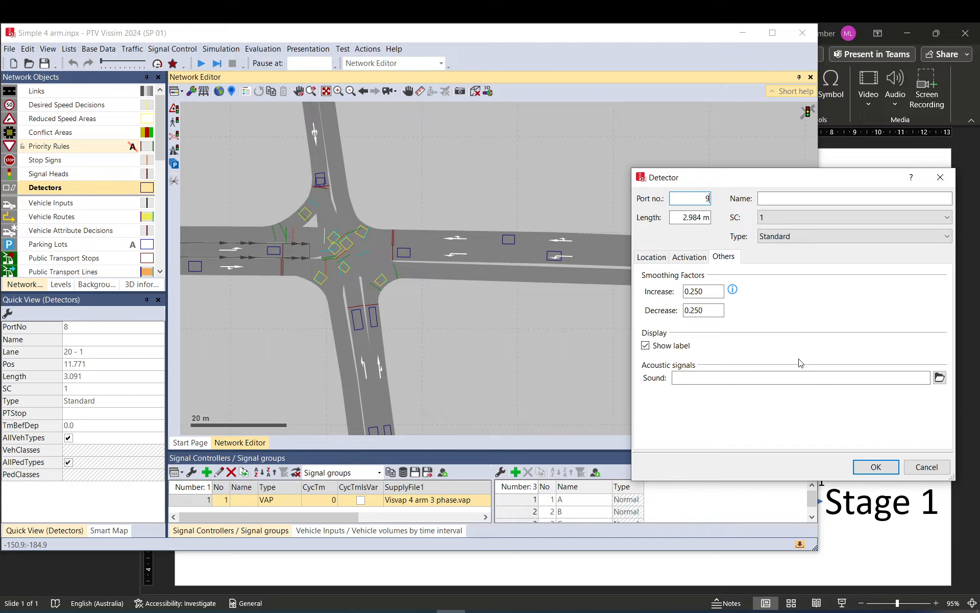
left_click(875, 467)
scroll(467, 333, "down", 3)
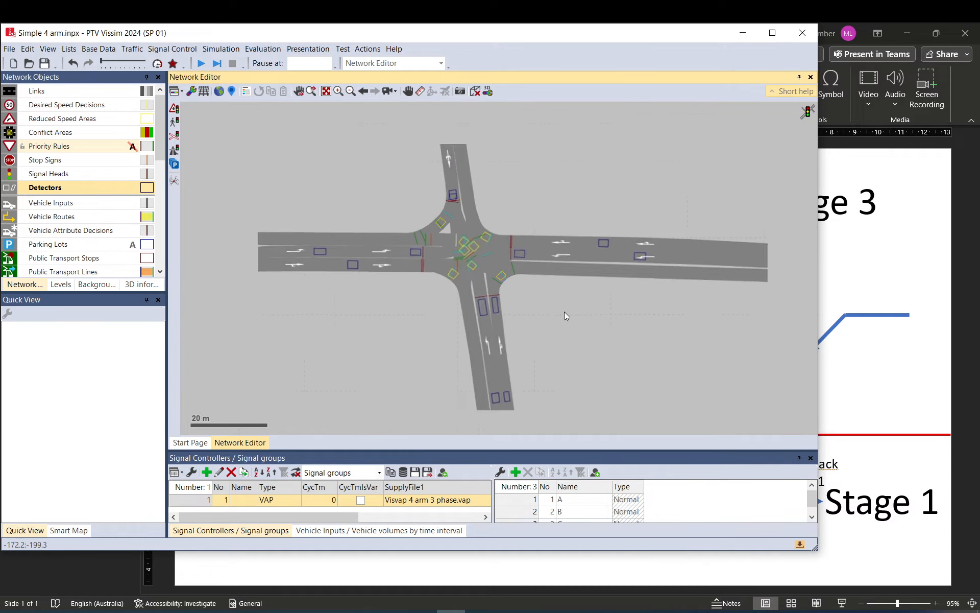
scroll(565, 318, "up", 2)
- Switch to VisVAP and copy the Stage 2 green-time and headway condition into the empty condition block after Stage_active( 3)
left_click(479, 611)
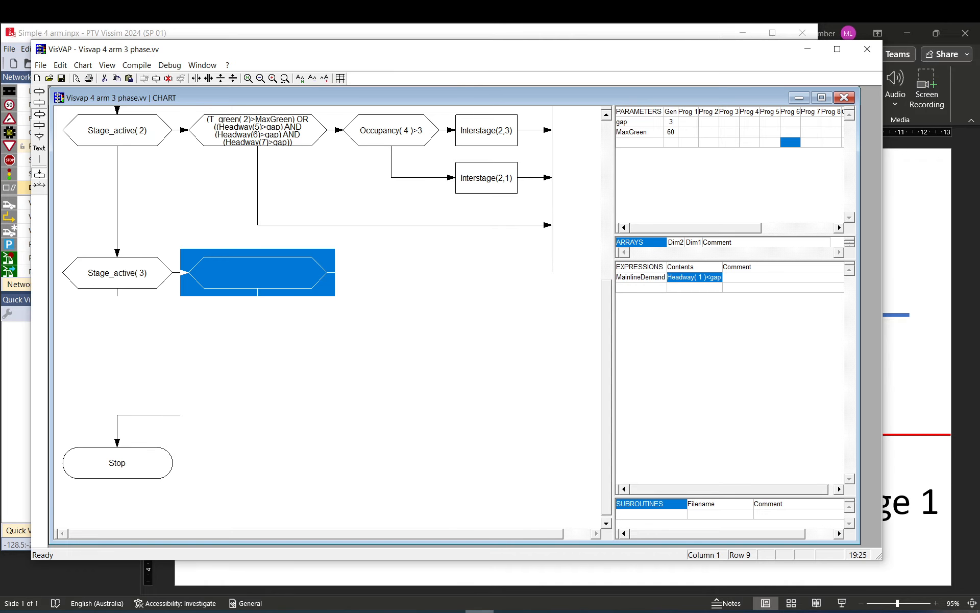
double_click(276, 139)
key("ctrl+c")
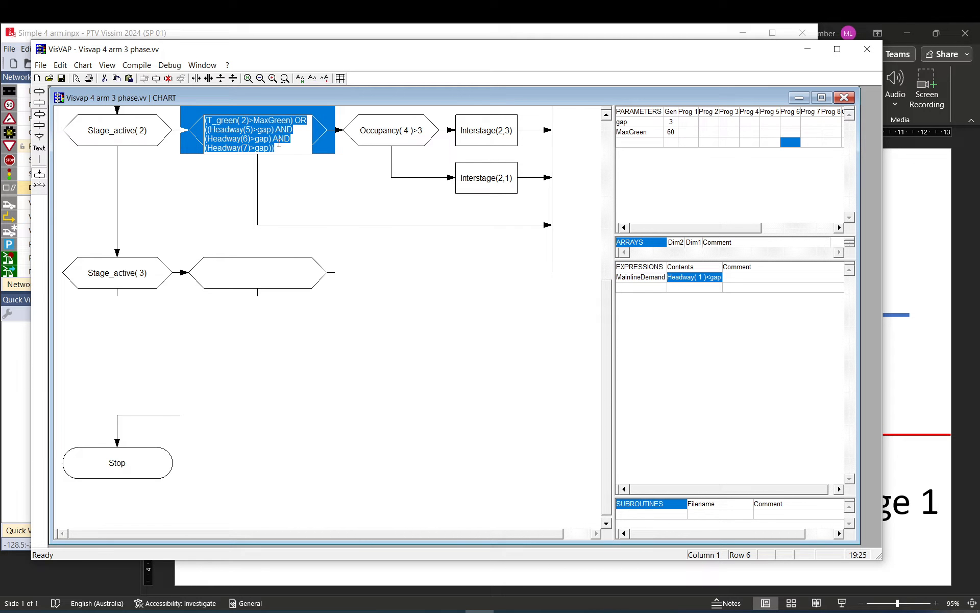
double_click(263, 276)
key("ctrl+v")
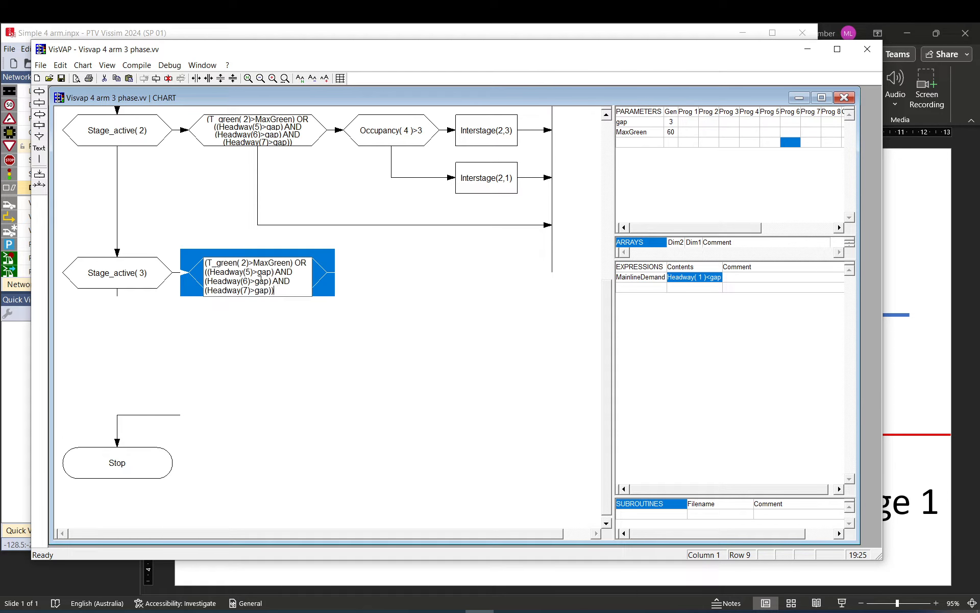
- Edit the copied condition to read (T_green( 3)>MaxGreen) OR ((Headway(8)>gap) AND (Headway(9)>gap))
mouse_move(272, 291)
left_mouse_down()
mouse_move(243, 290)
mouse_move(274, 281)
left_mouse_up()
key("Delete")
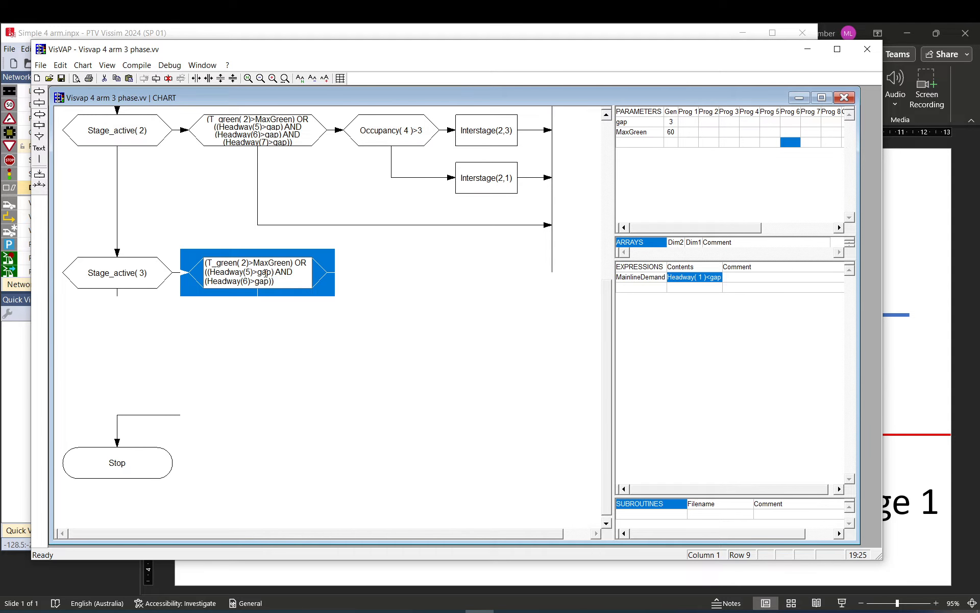
type("8")
mouse_move(248, 263)
left_mouse_down()
mouse_move(206, 262)
mouse_move(255, 263)
left_mouse_up()
- Compare the Stage 3 condition's headway terms with the signal heads and upstream detectors on links 20 and 14 in PTV Vissim
left_click(26, 371)
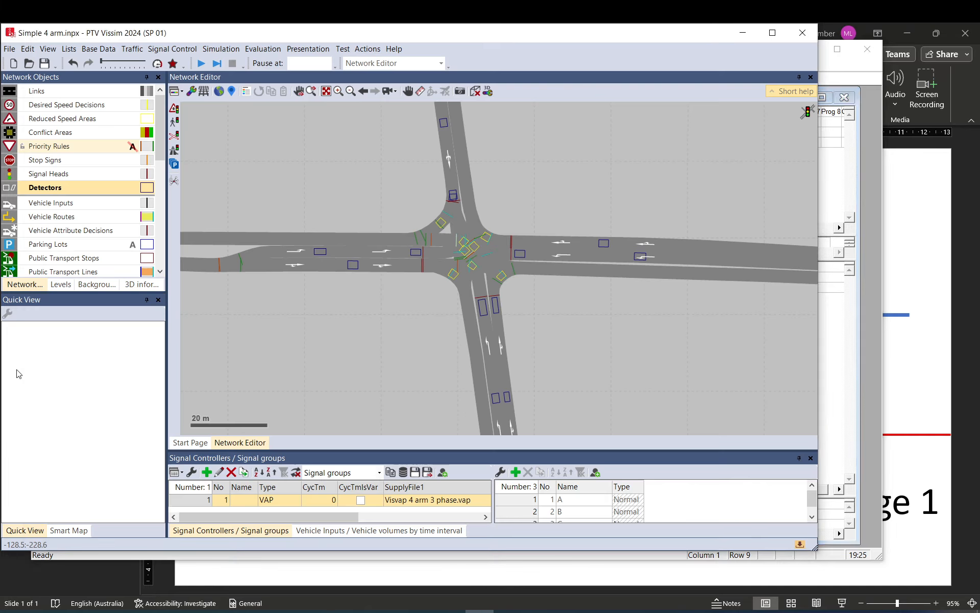
left_click(425, 253)
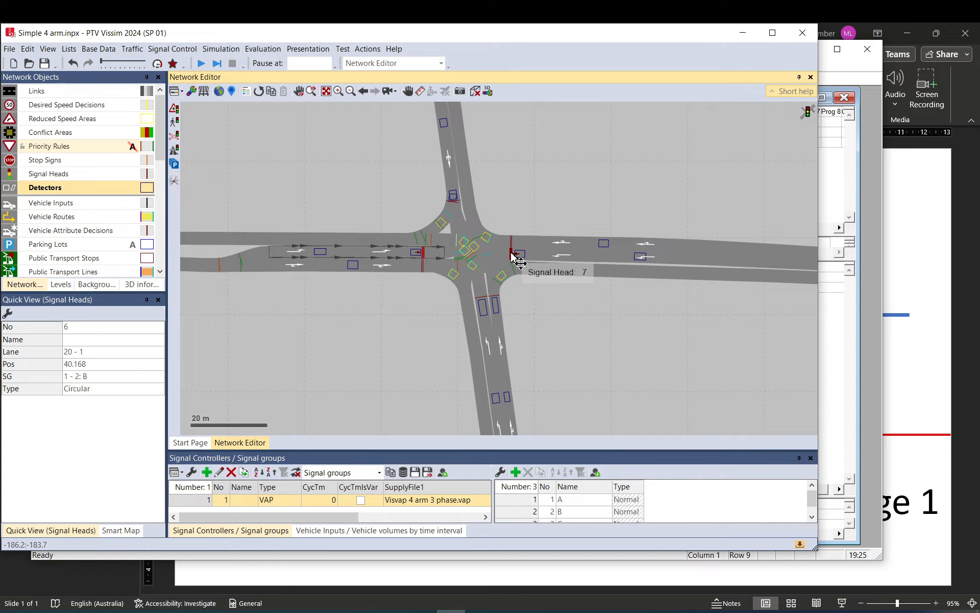
left_click(511, 252)
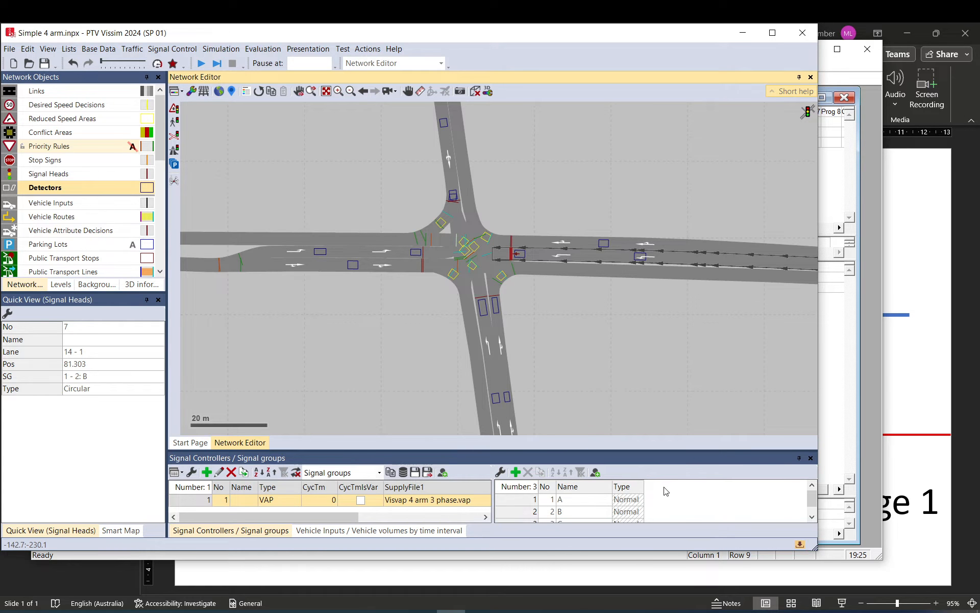
left_click(480, 612)
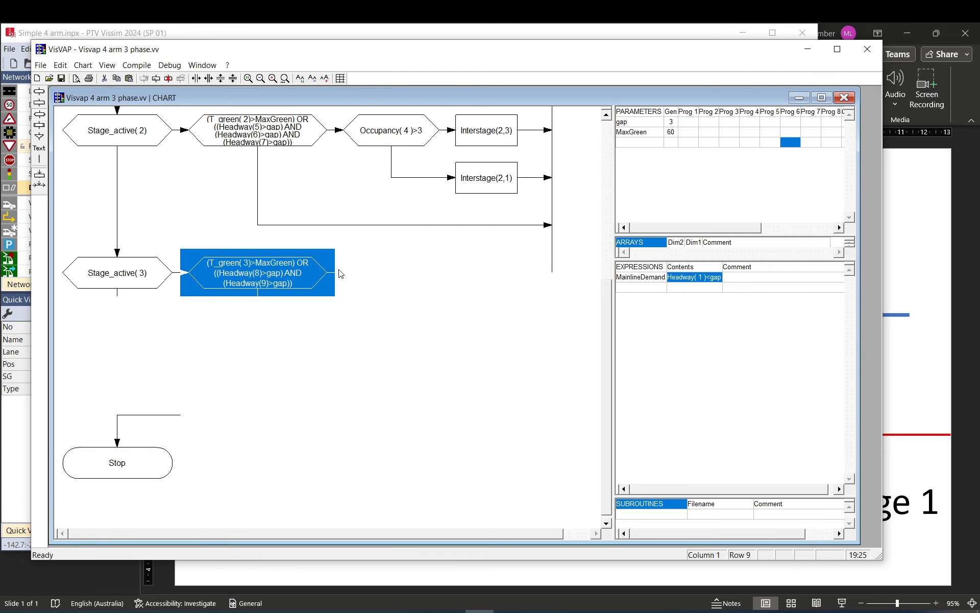
double_click(272, 280)
left_click_drag(274, 281, 212, 269)
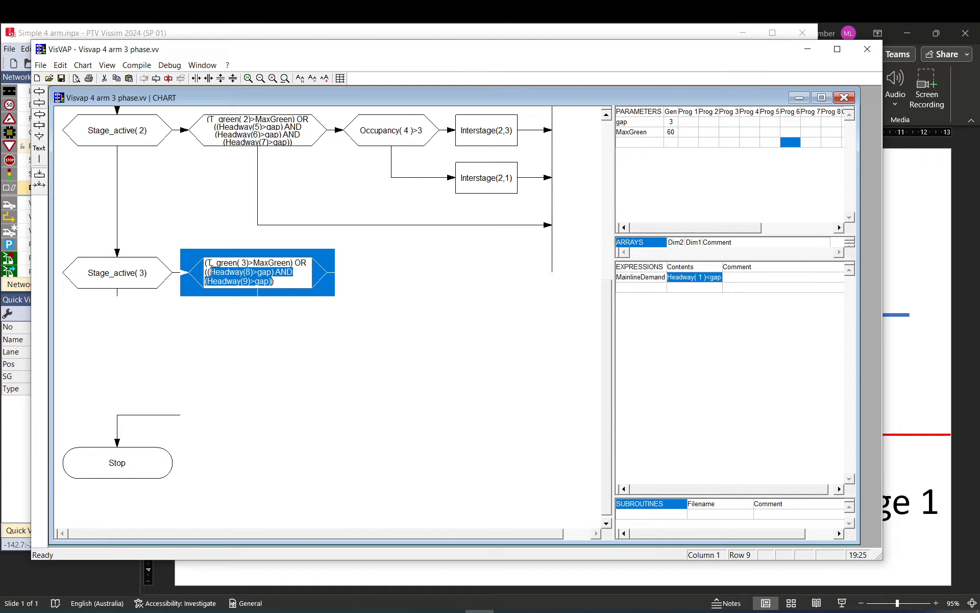
left_click(380, 40)
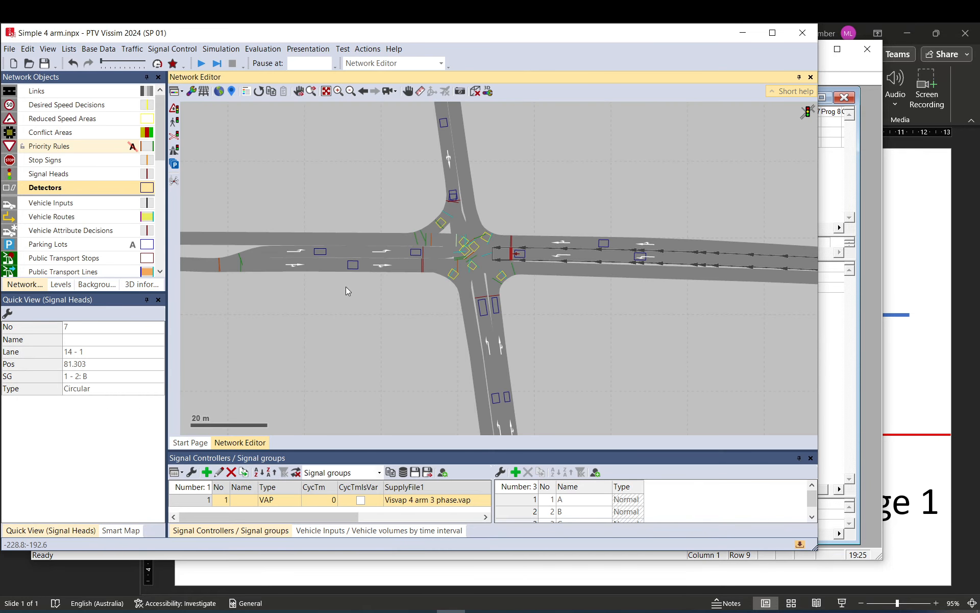
left_click(320, 251)
left_click(641, 256)
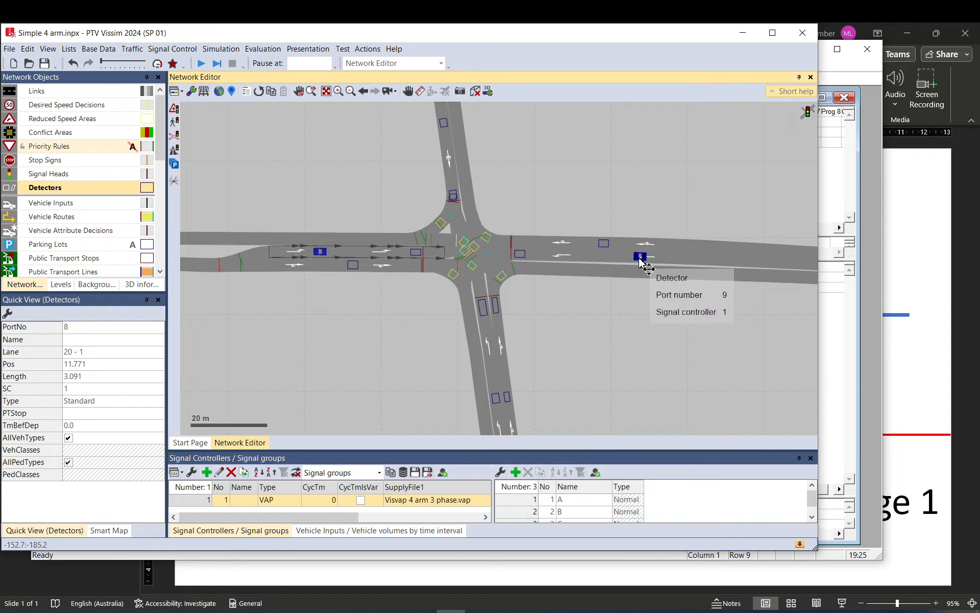
left_click(832, 82)
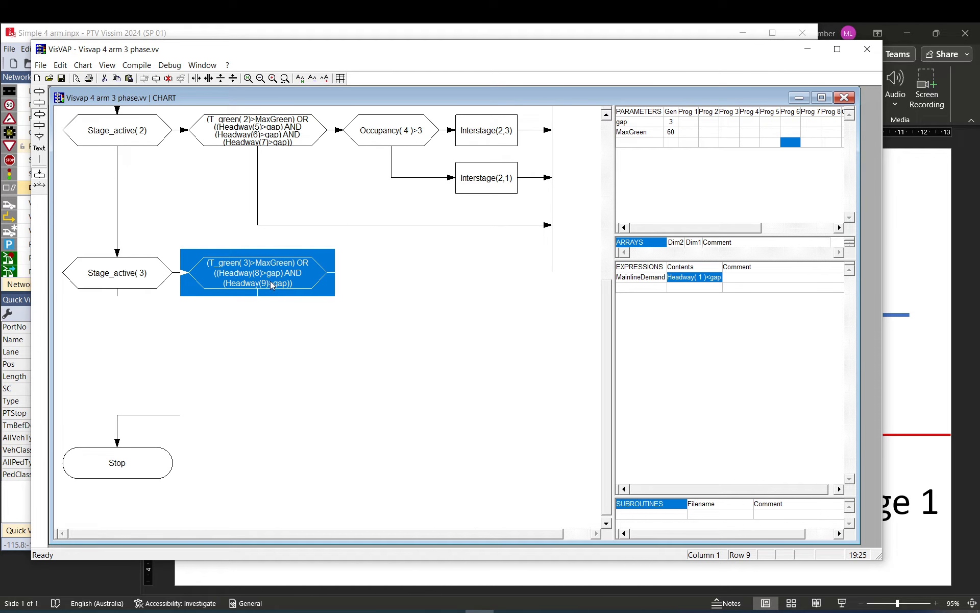
- Insert the statement Interstage(3,1) after the Stage 3 condition and compare it with the stage sequence slide in PowerPoint
left_click(377, 285)
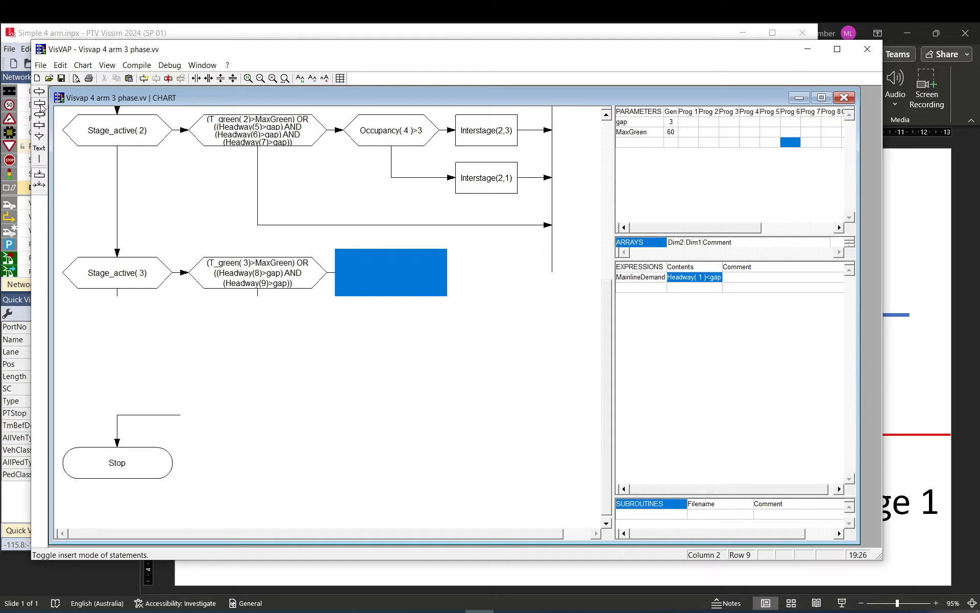
double_click(397, 279)
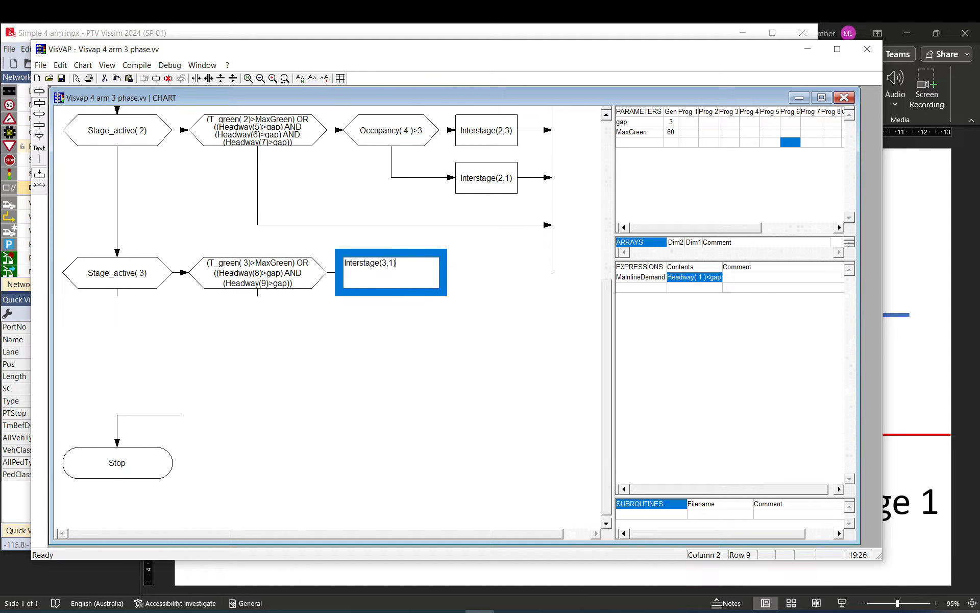
key("Return")
left_click(900, 370)
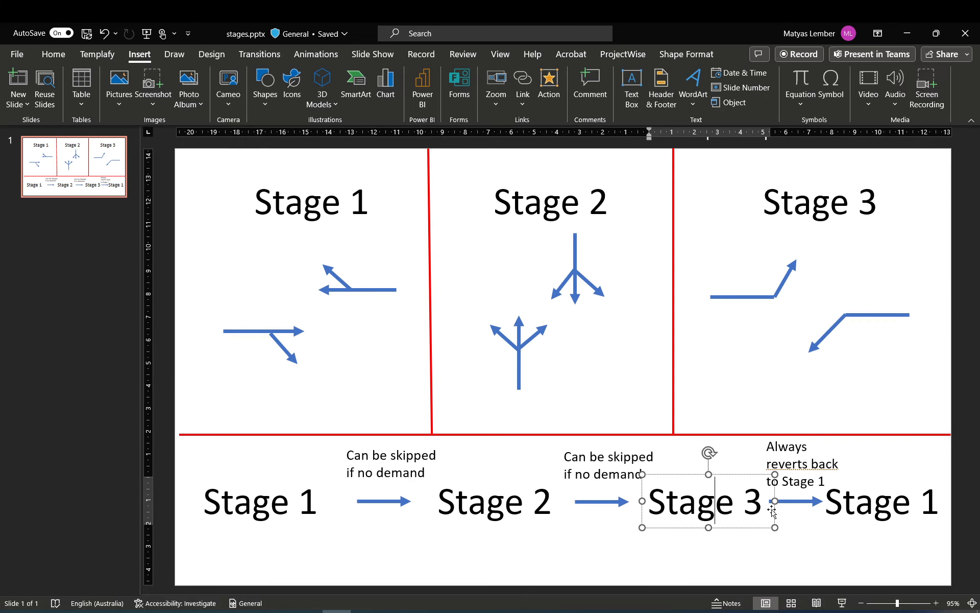
left_click(890, 511)
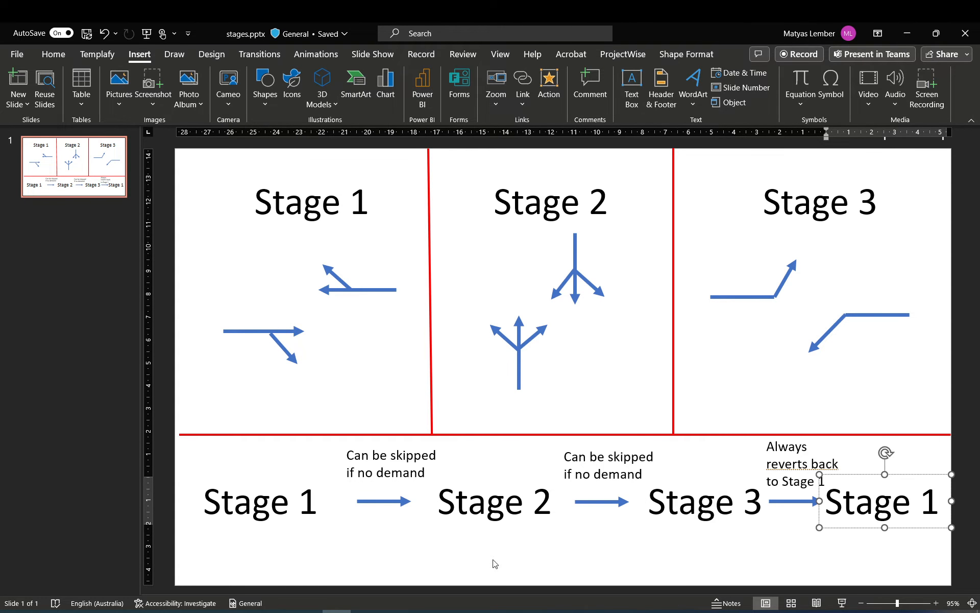
left_click(480, 610)
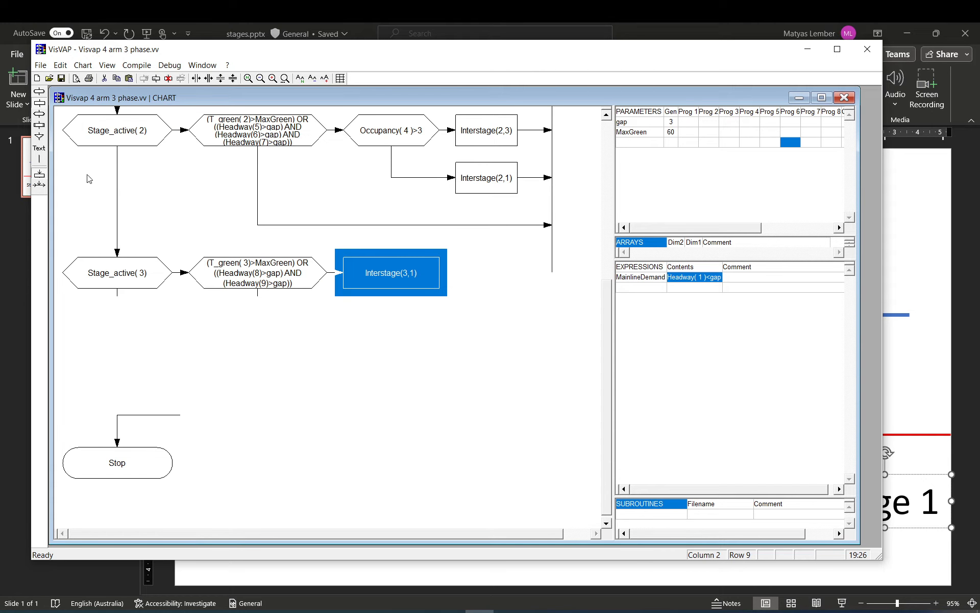
- Connect Interstage(3,1) and the Stage 3 condition's lower exit to the vertical return line, extending that line downwards
right_click(558, 276)
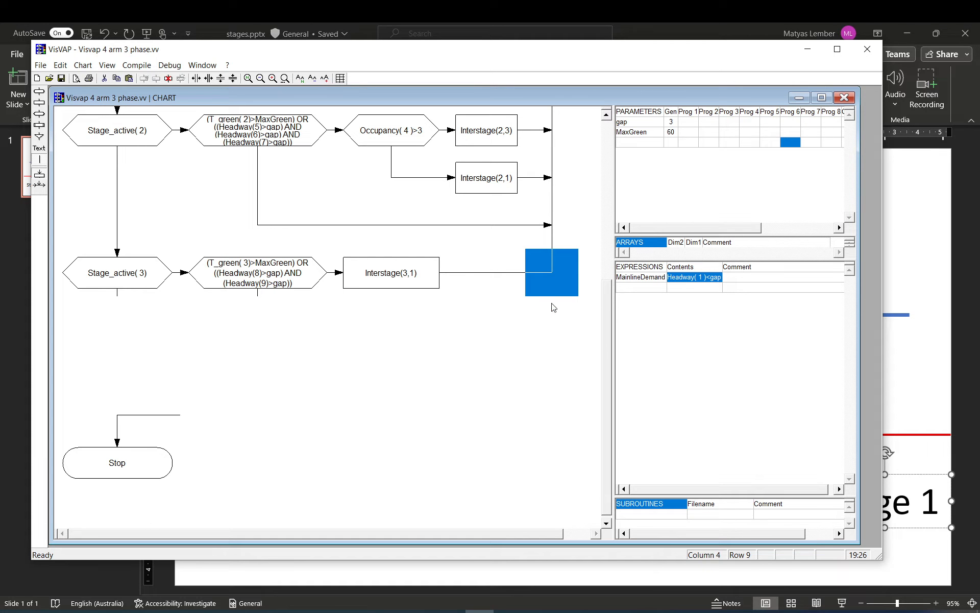
right_click(555, 325)
left_click(224, 268)
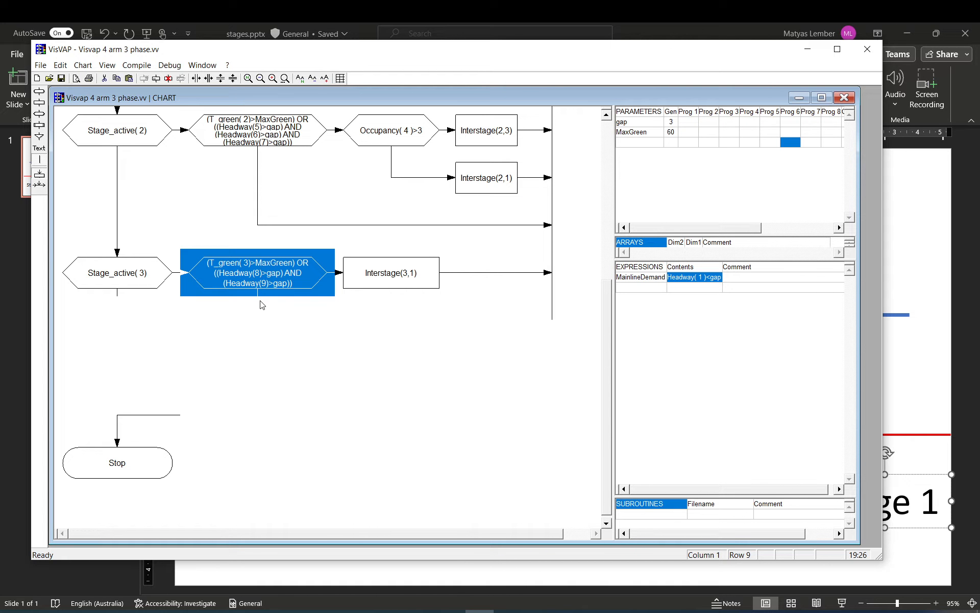
left_click(258, 328)
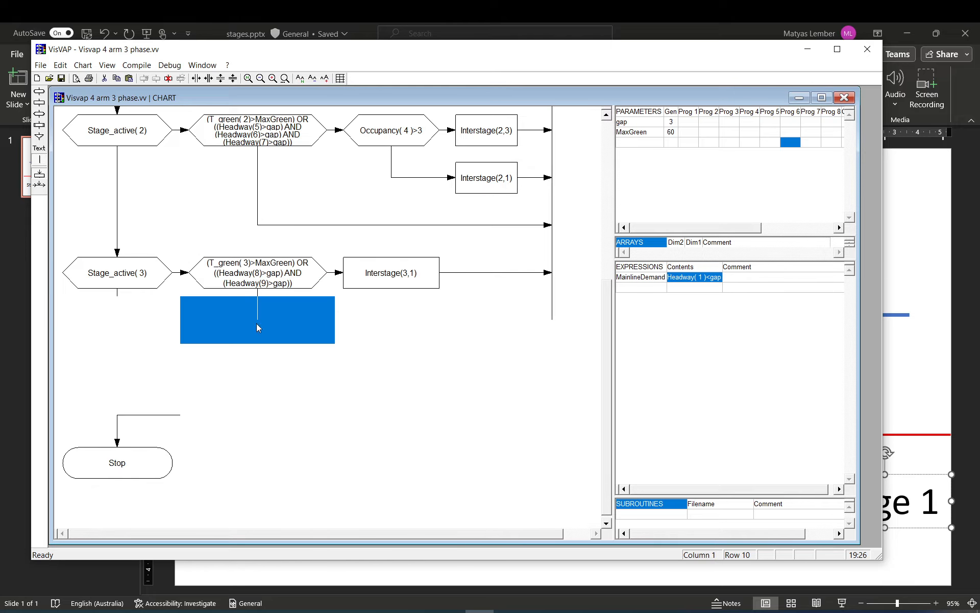
left_click(552, 320)
left_click(559, 351)
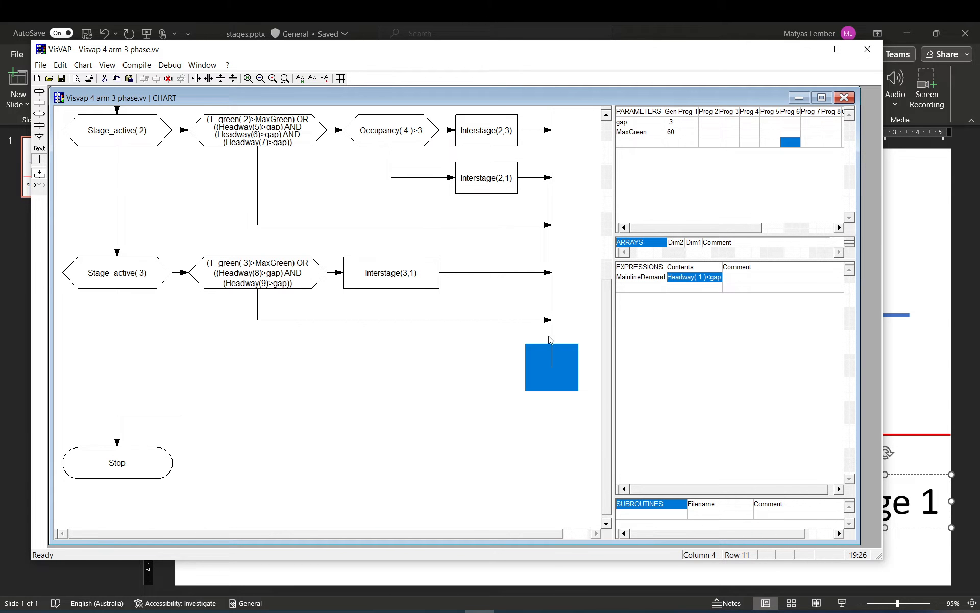
- Route the vertical return line to the line entering the Stop block and connect Stage_active( 3) down to it
scroll(508, 321, "up", 3)
scroll(508, 322, "down", 3)
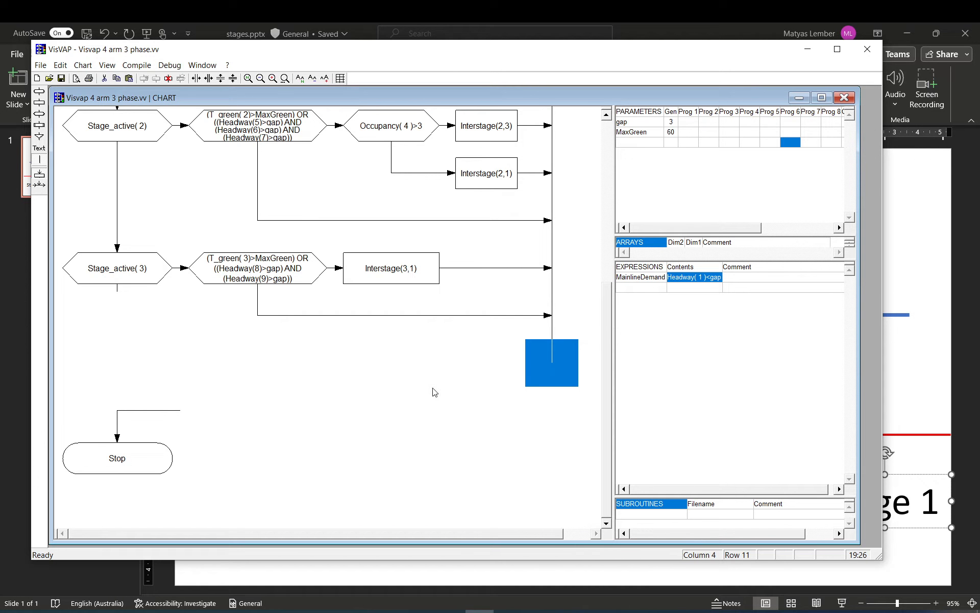
left_click(543, 415)
left_click(135, 416)
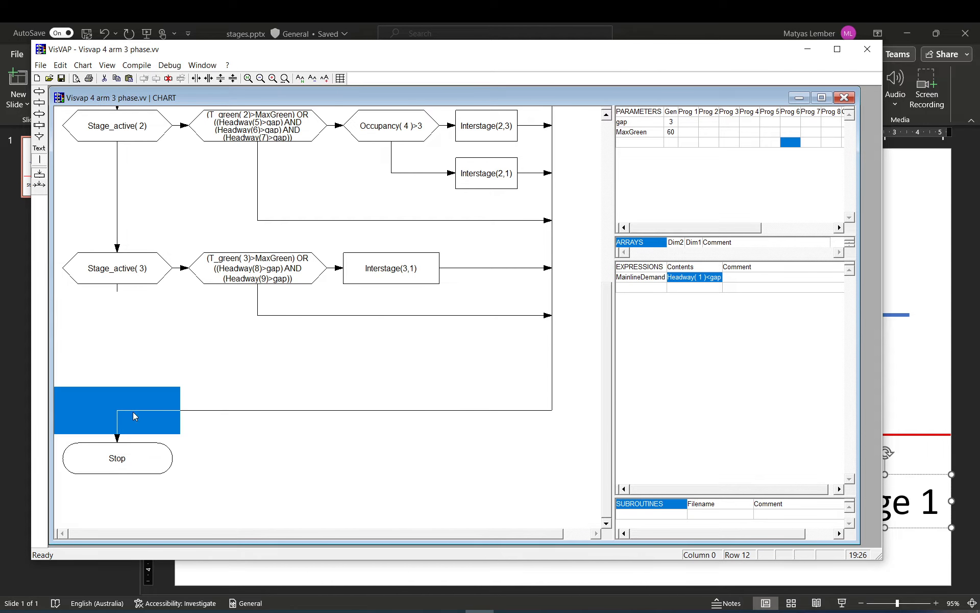
left_click(118, 293)
left_click(124, 425)
- Connect the Start block to the Any_interstage_active condition
scroll(128, 390, "up", 6)
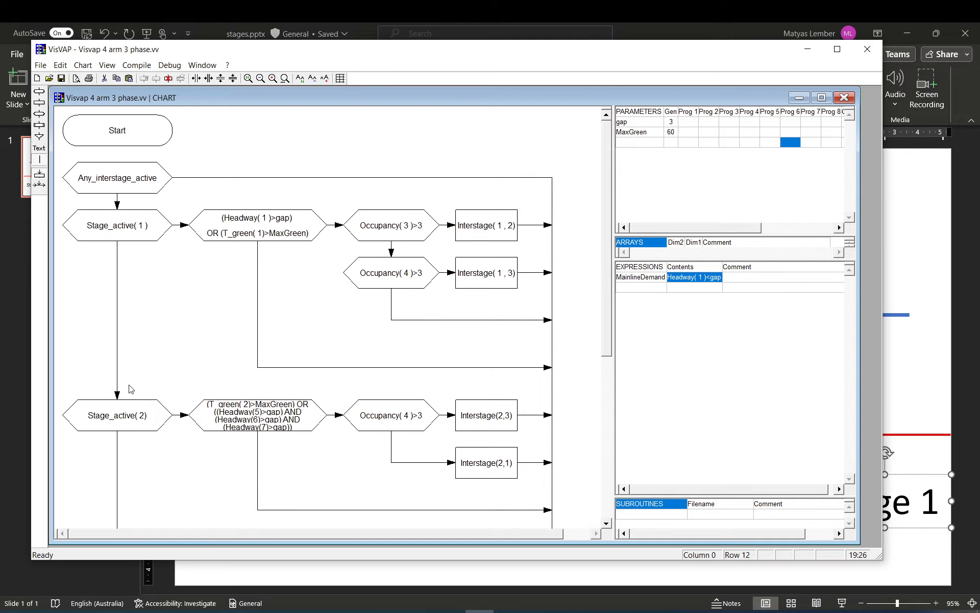
left_click(120, 152)
left_click(125, 178)
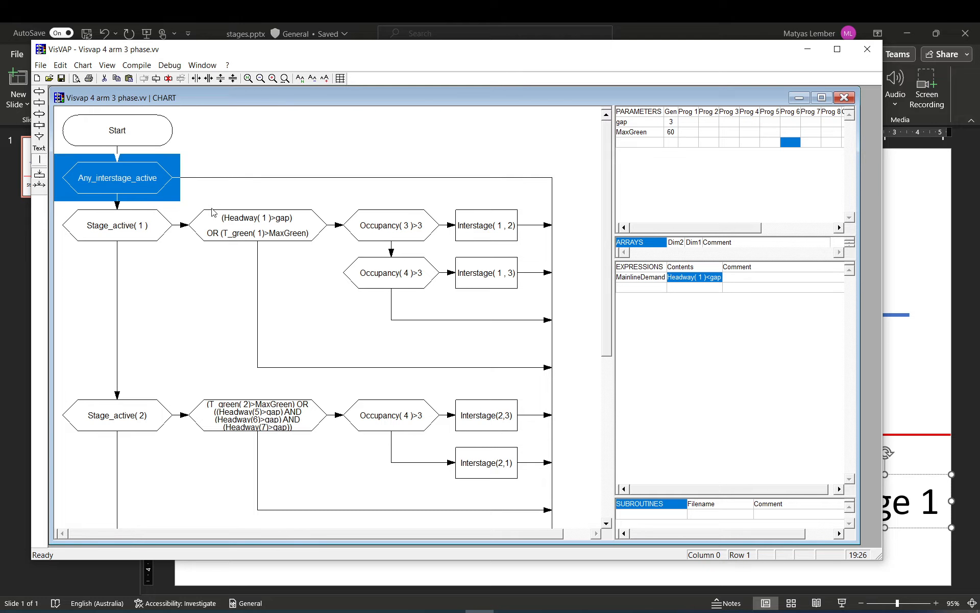
left_click(272, 142)
- Look over the completed three-stage flowchart and save the file
scroll(328, 249, "down", 5)
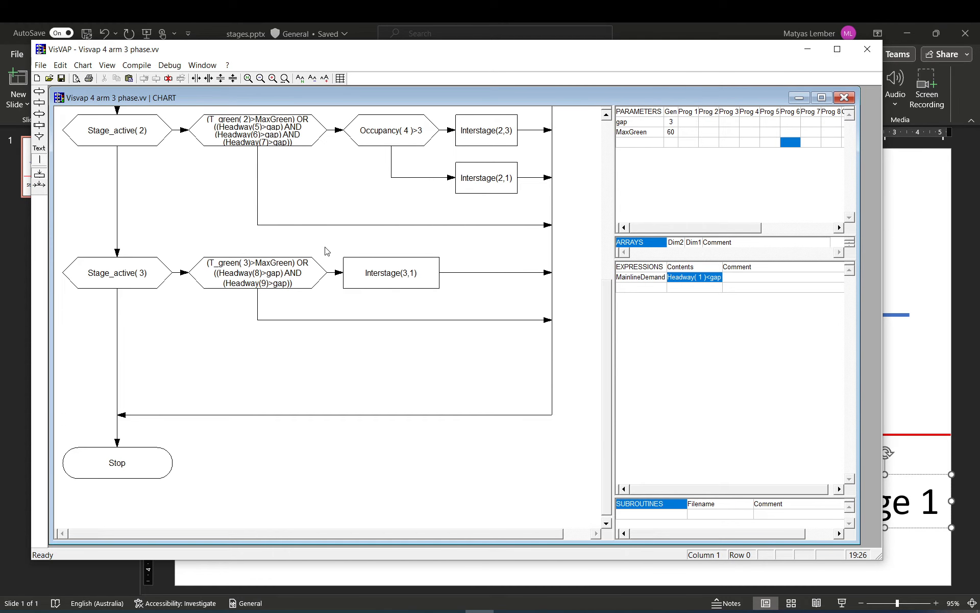
scroll(392, 306, "up", 3)
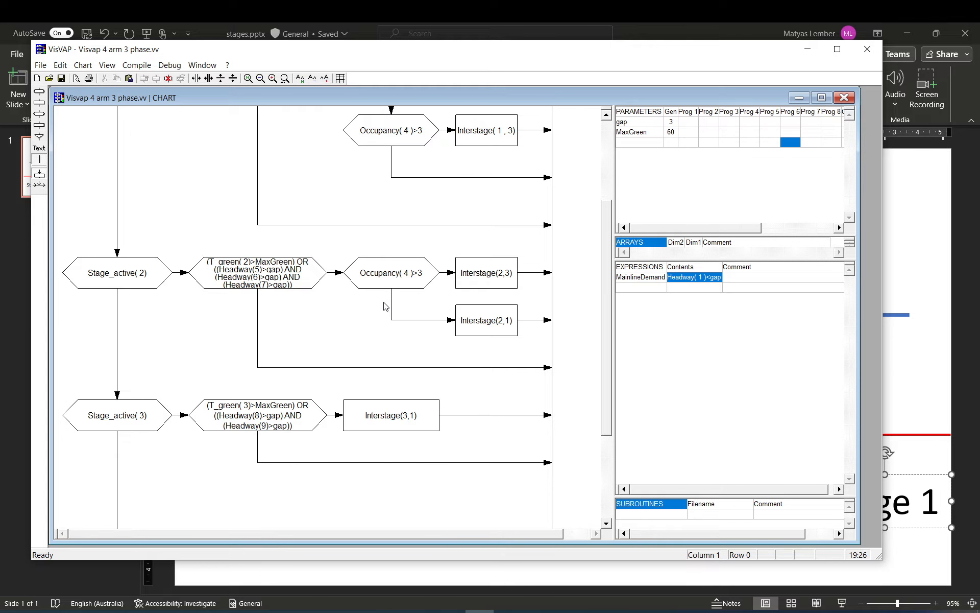
scroll(386, 305, "up", 2)
scroll(384, 303, "down", 5)
scroll(382, 302, "up", 5)
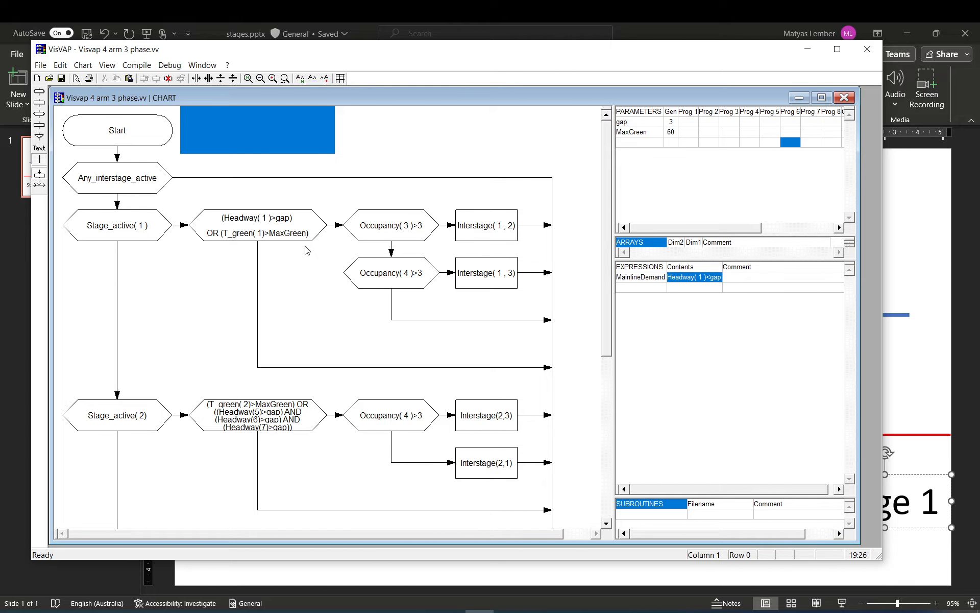
left_click(61, 82)
- Generate the VAP file from the flowchart and acknowledge the resulting messages
left_click(169, 66)
mouse_move(138, 66)
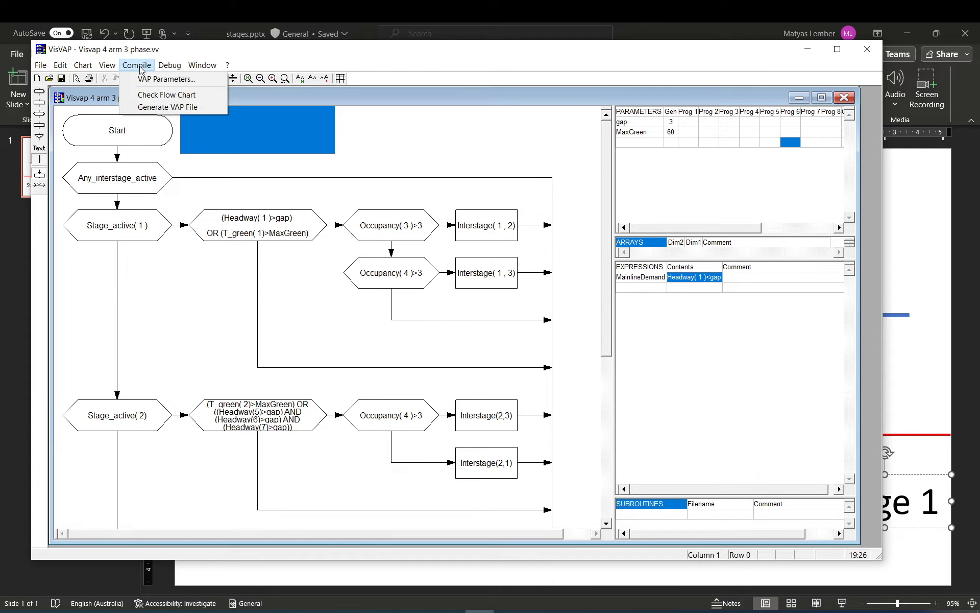
left_click(150, 106)
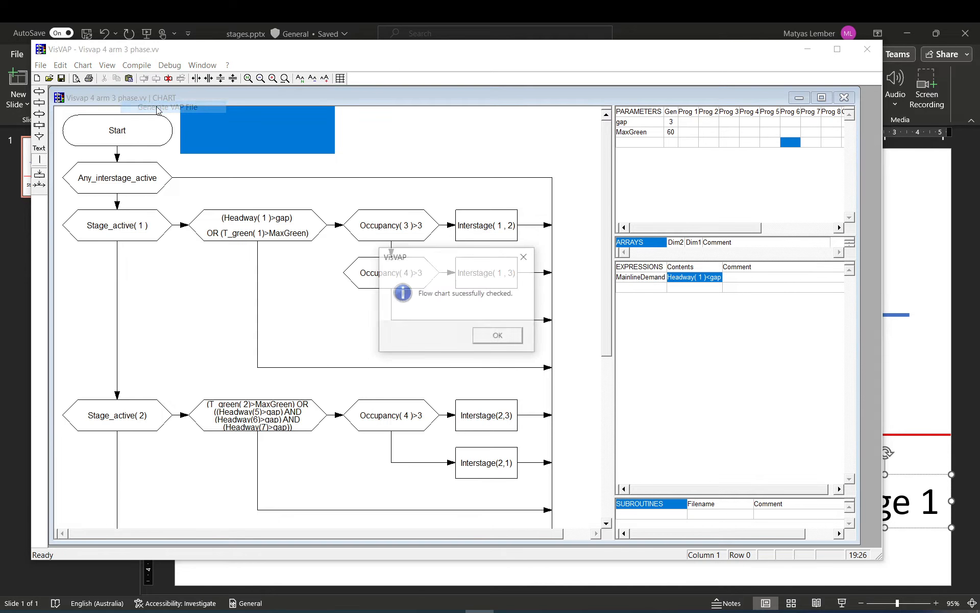
left_click(496, 337)
left_click(498, 336)
left_click(543, 336)
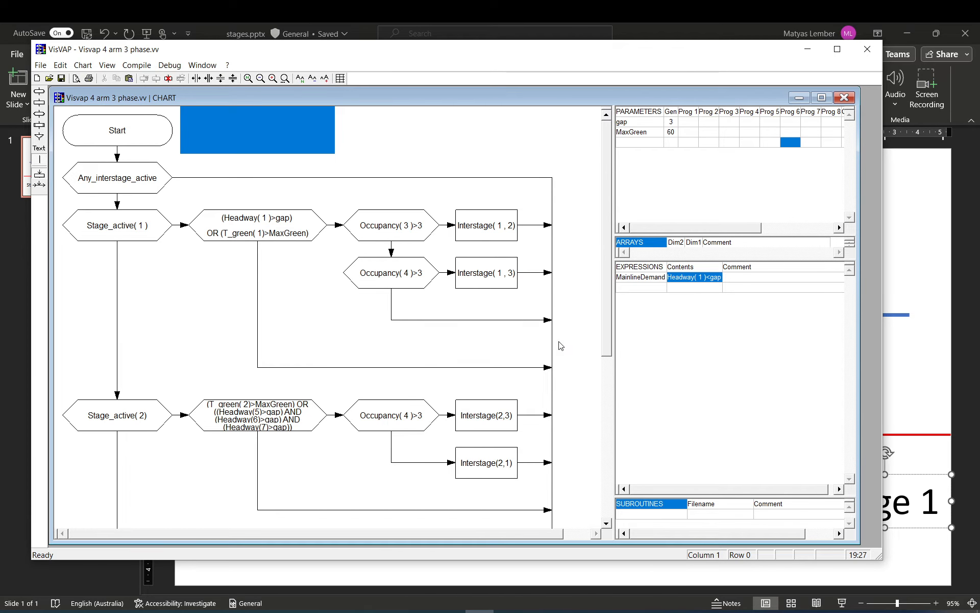
- Switch to Vissim and examine the four-arm junction's approaches, turn-lane connectors and detector layout
left_click(453, 607)
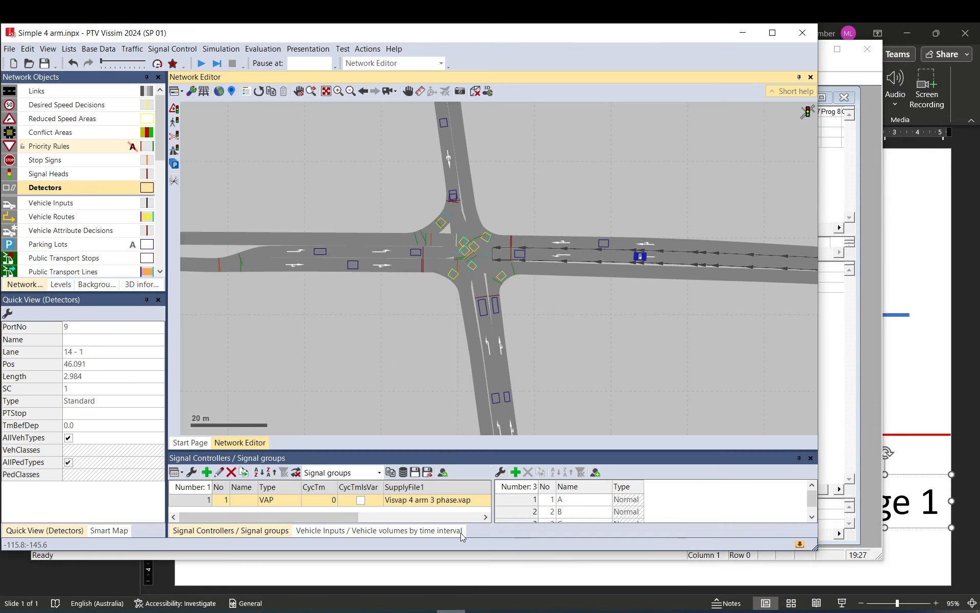
left_click(401, 314)
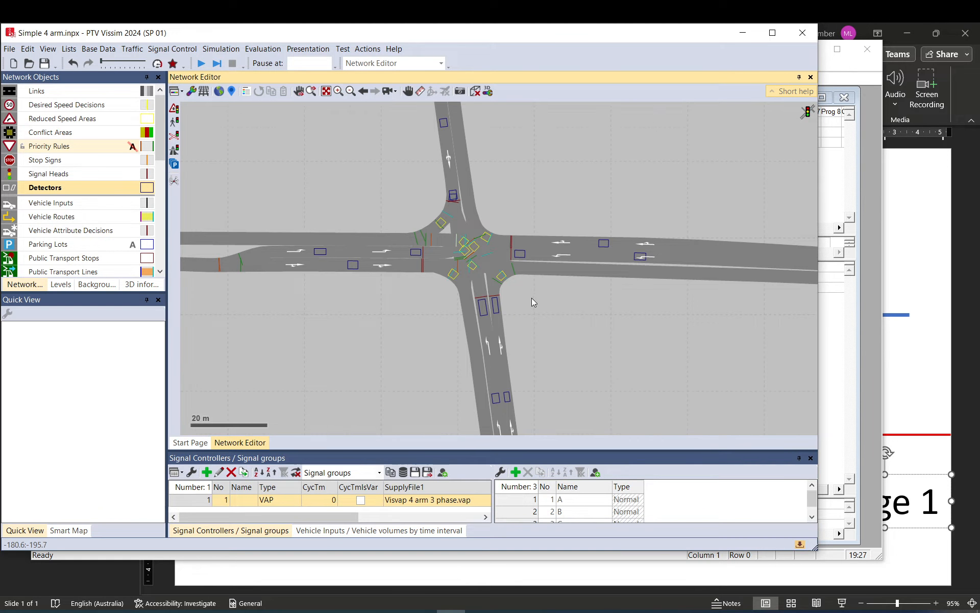
scroll(532, 298, "down", 1)
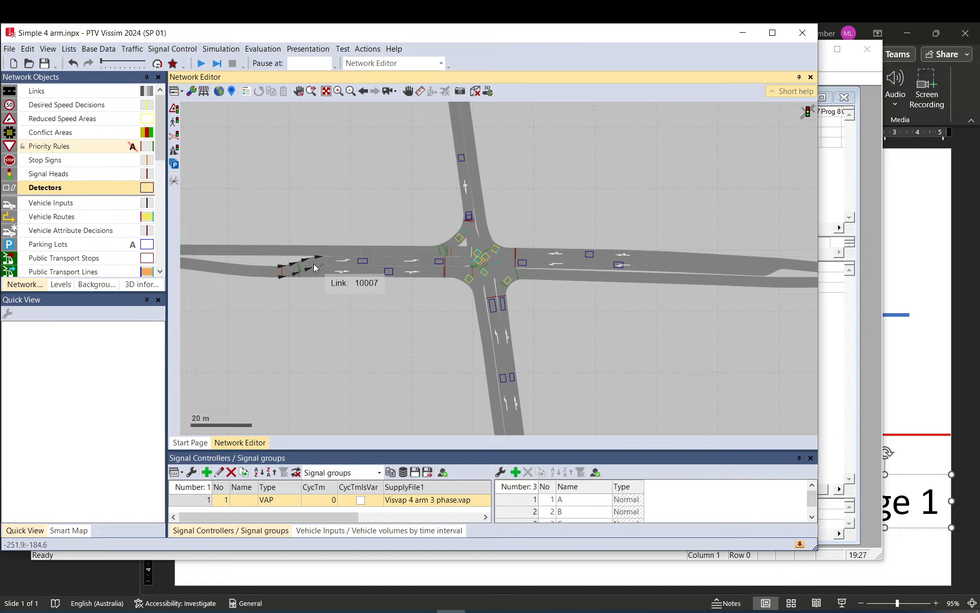
left_click(314, 269)
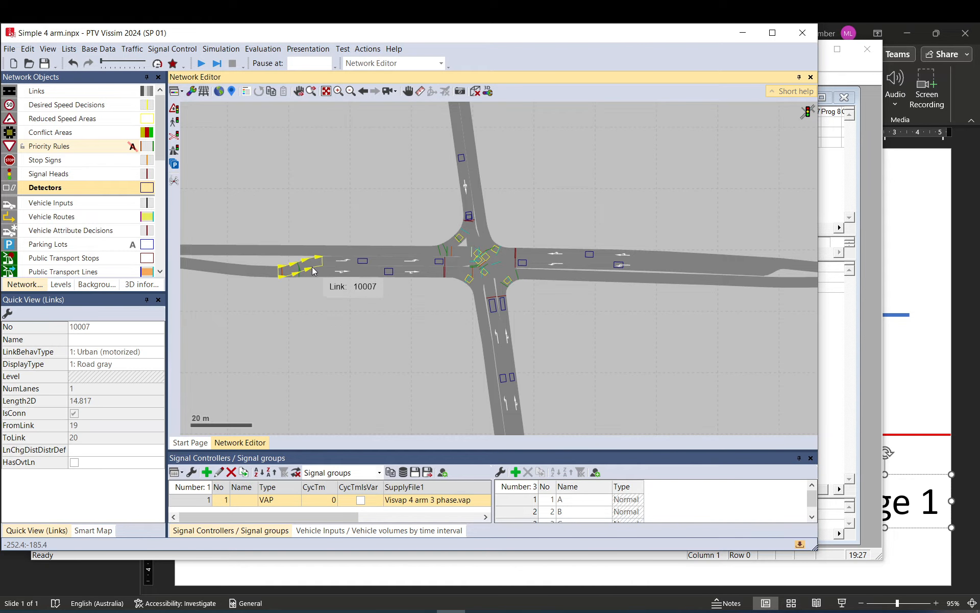
left_click(316, 270)
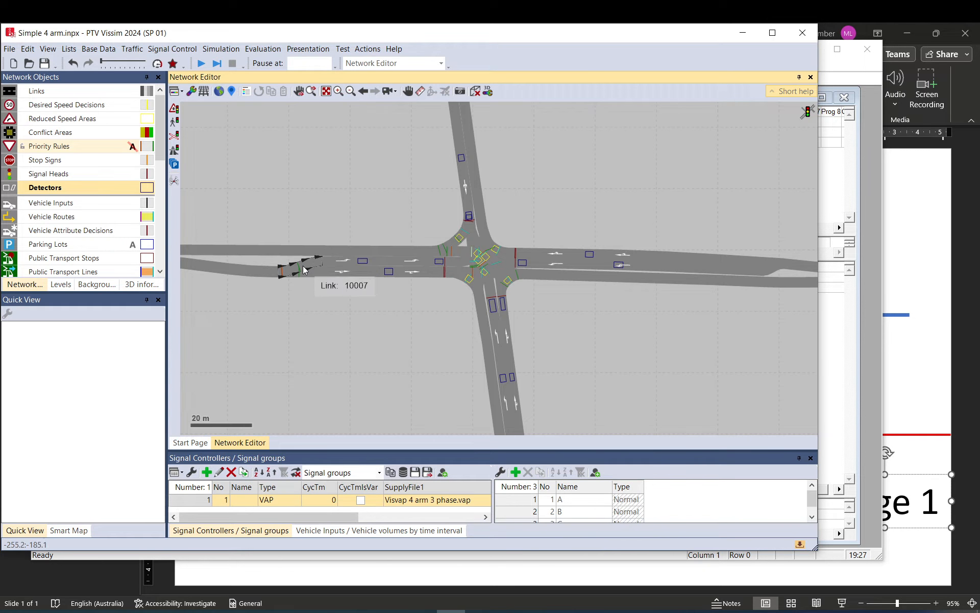
left_click(303, 270)
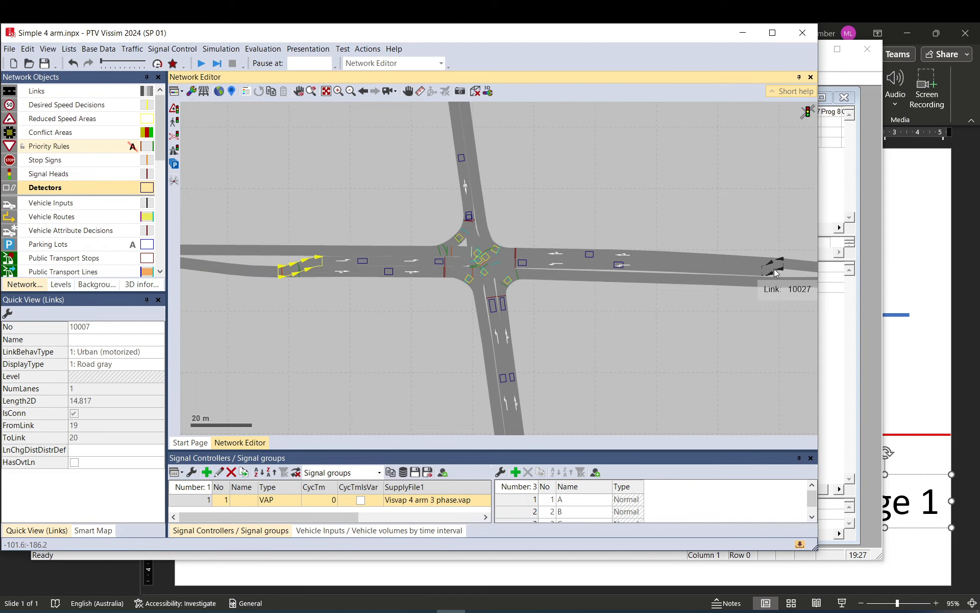
left_click(675, 264)
left_click(617, 215)
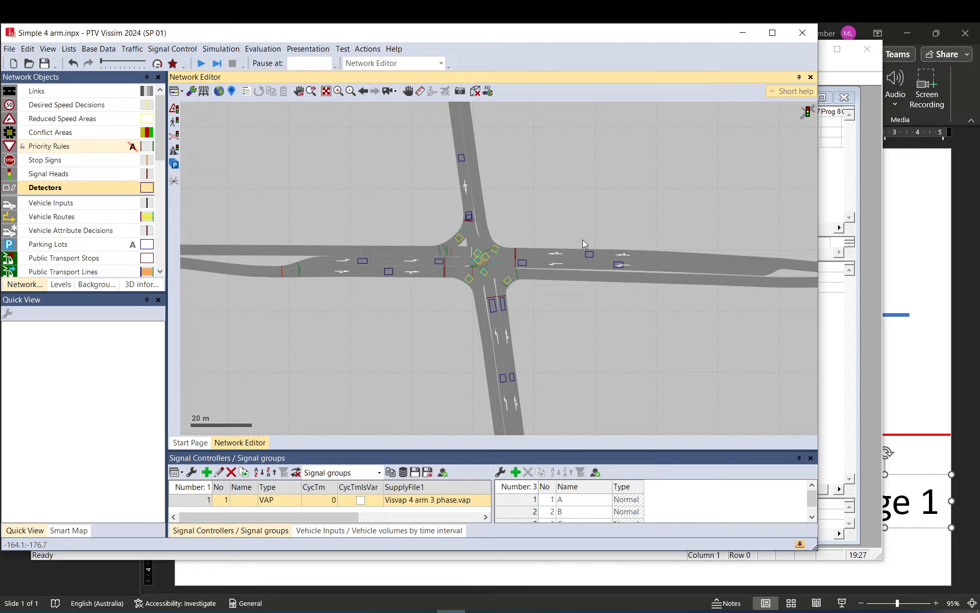
scroll(557, 245, "down", 1)
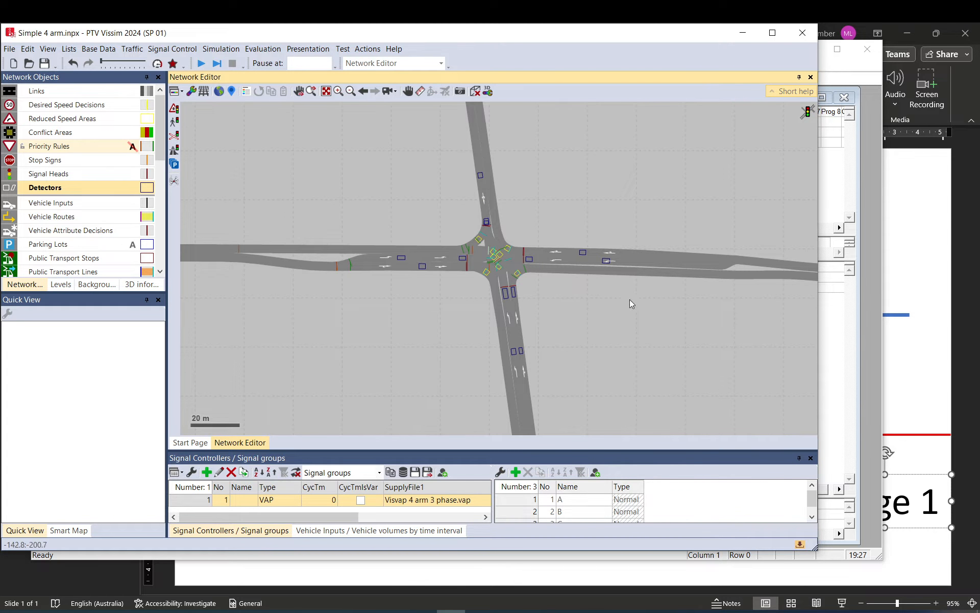
left_click_drag(520, 210, 483, 208)
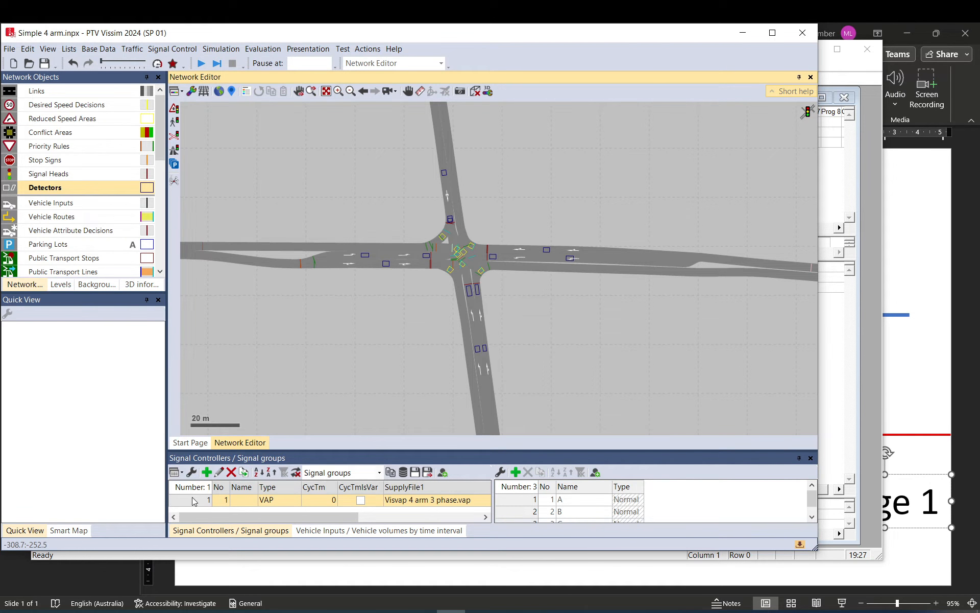
- Open signal controller 1 and check its assigned program, logic and interstages files
left_click(289, 458)
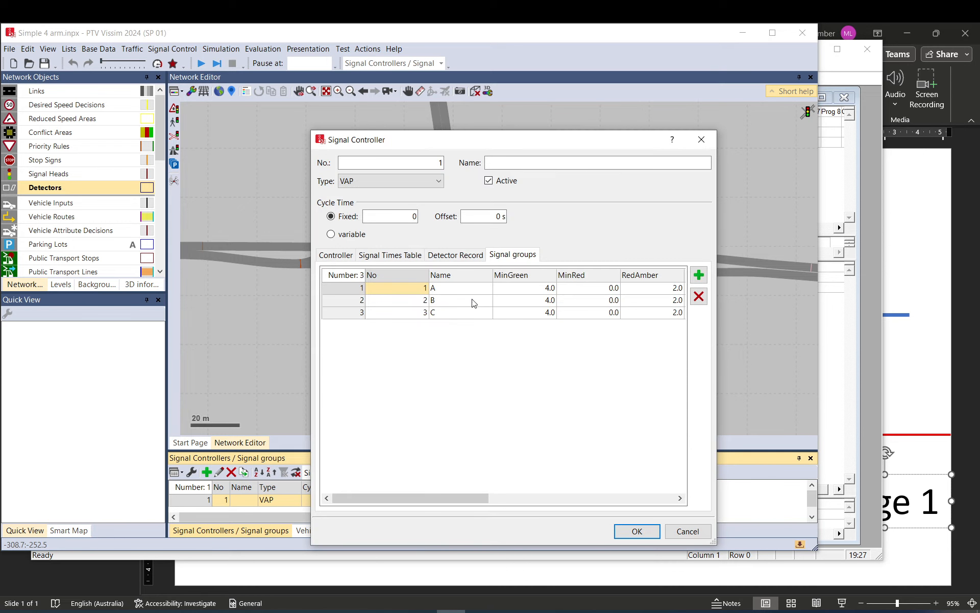
left_click(335, 255)
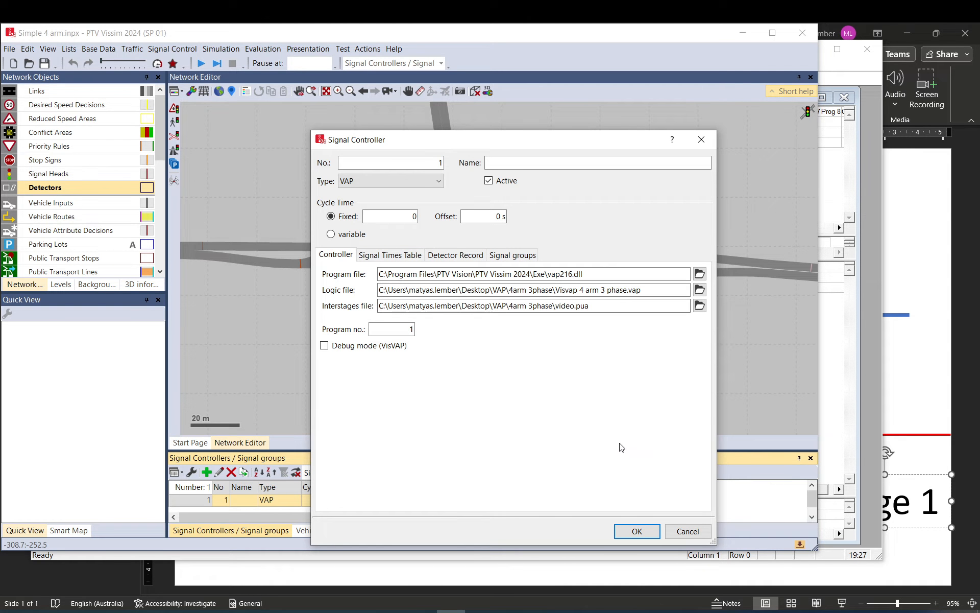
left_click(636, 531)
- Run the simulation with the VAP controller, acknowledge the warning, and stop the run after watching the queues
left_click(201, 62)
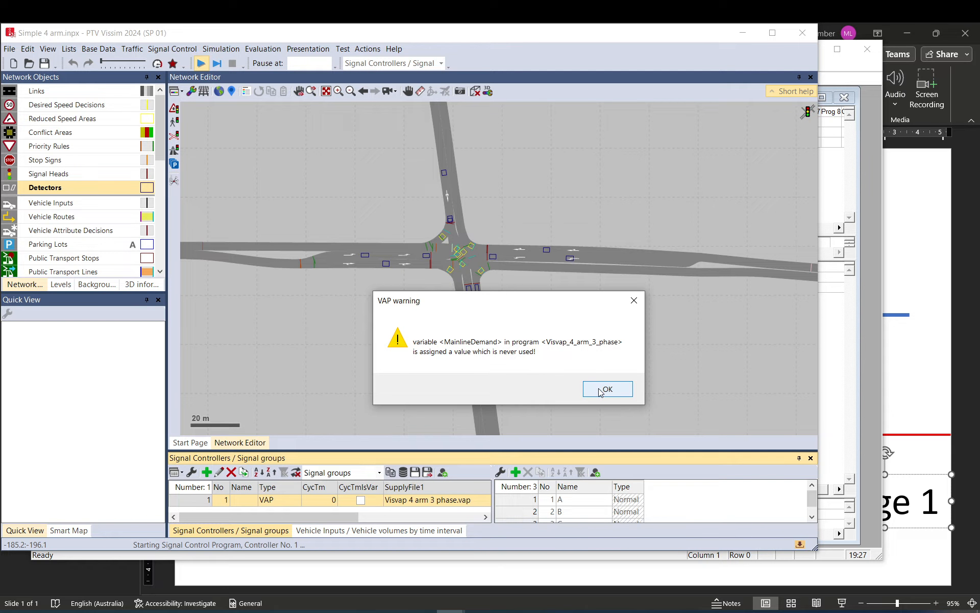
left_click(601, 392)
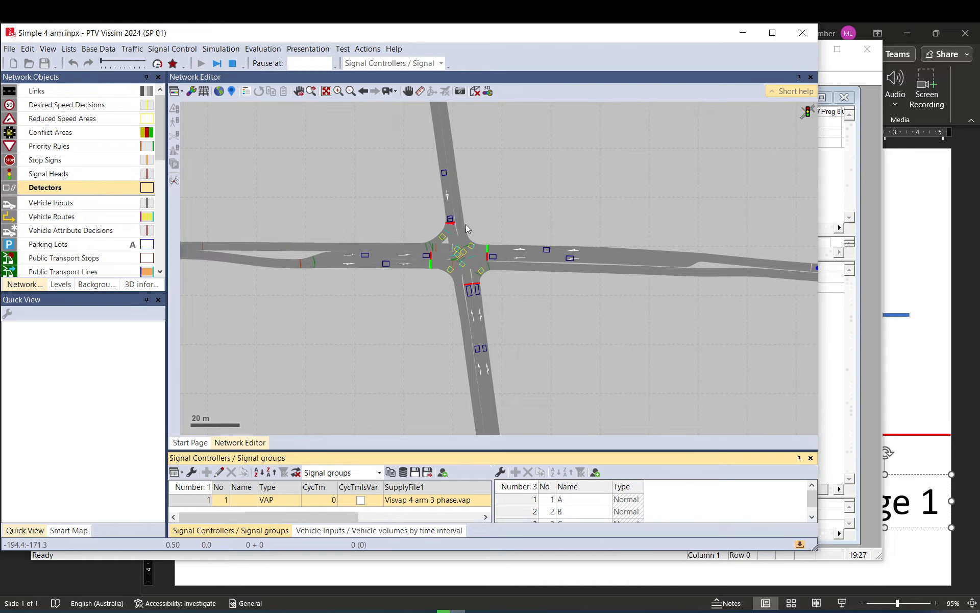
left_click(232, 64)
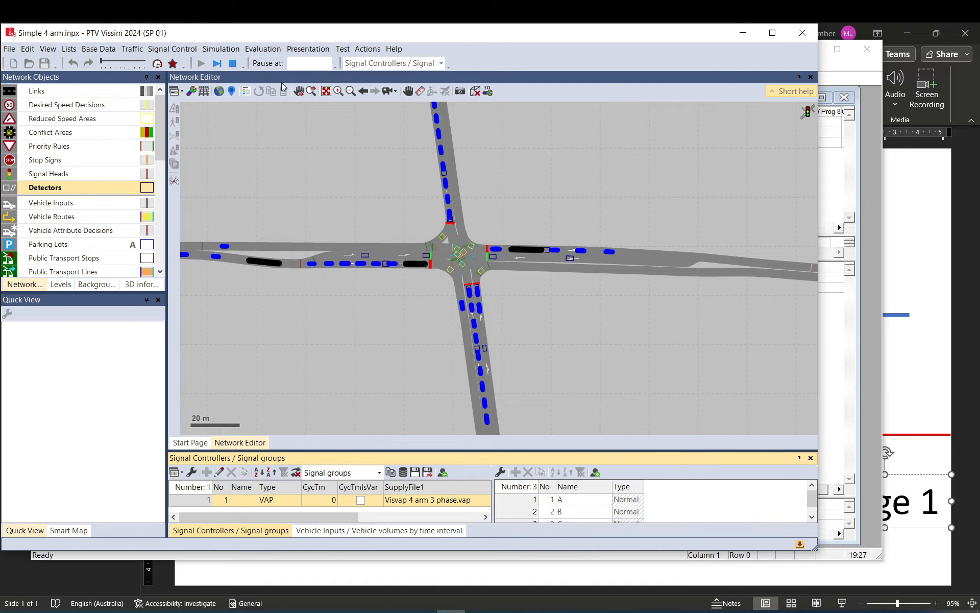
- Switch to VisVAP and delete the unused MainlineDemand expression from the expressions table
left_click(835, 184)
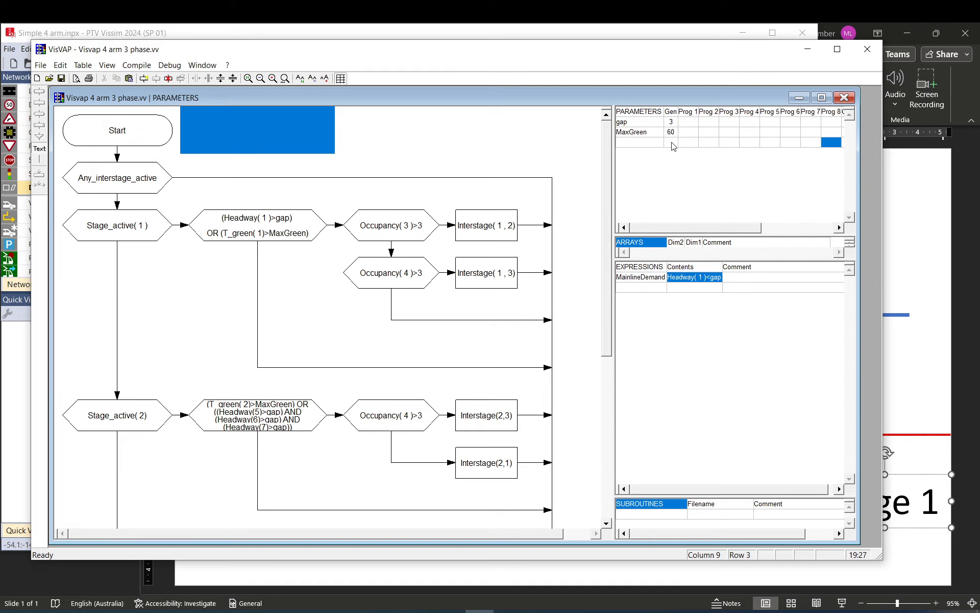
left_click(641, 133)
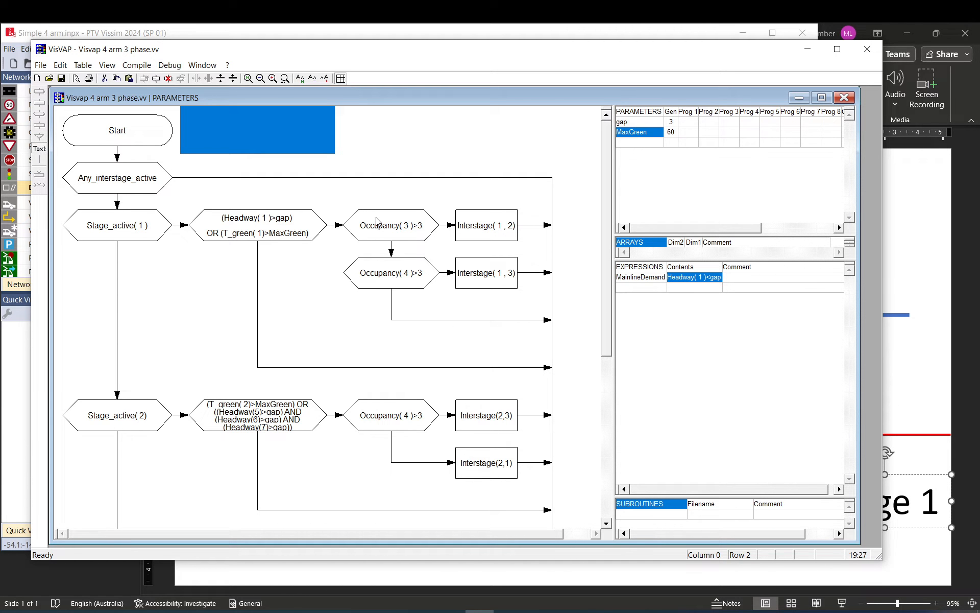
scroll(377, 219, "down", 3)
scroll(376, 219, "up", 3)
left_click(652, 278)
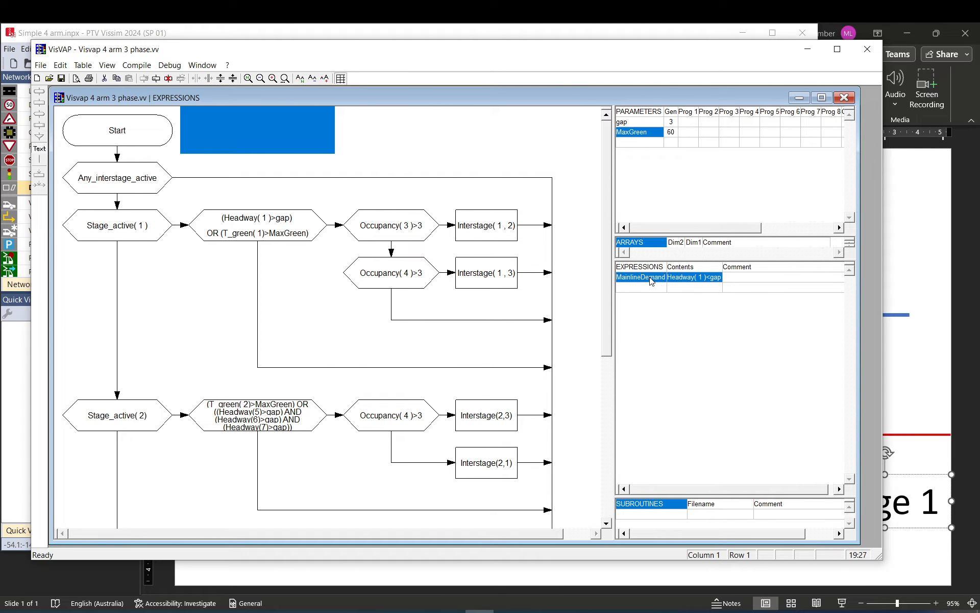
left_click(650, 281)
key("Delete")
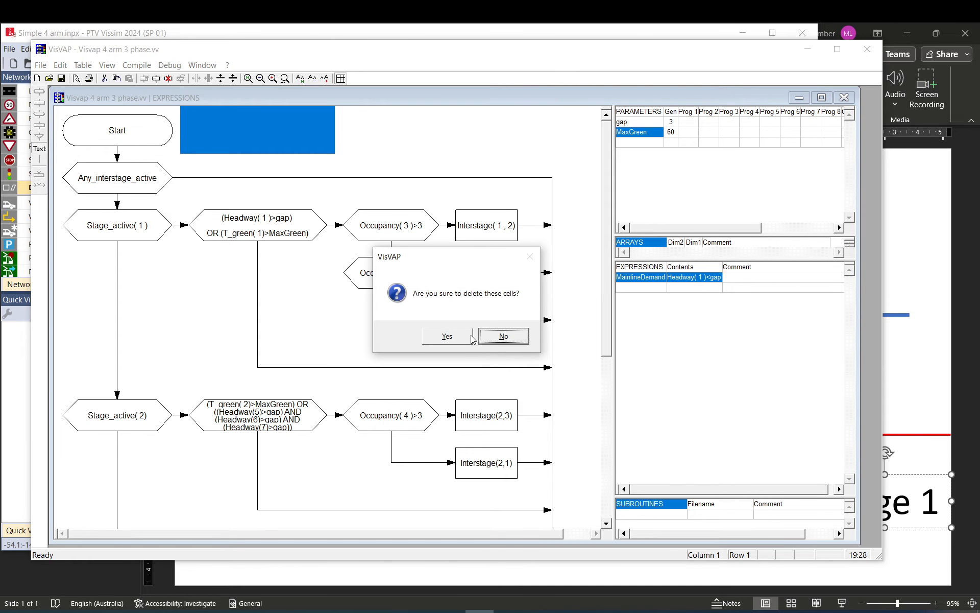
key("Return")
left_click(686, 279)
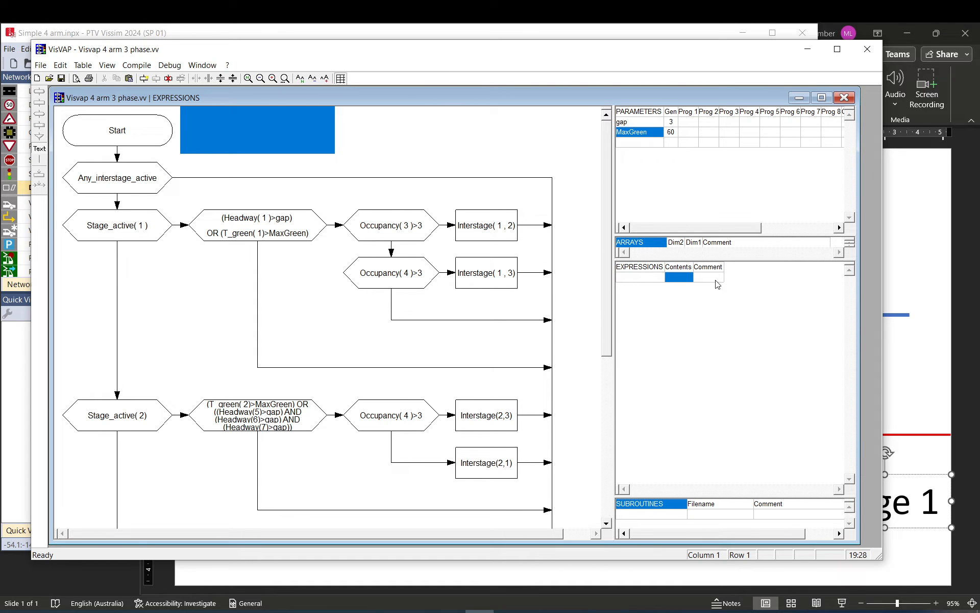
left_click(715, 281)
- Switch to Vissim, try rerunning the simulation, and stop the run after acknowledging the warning
left_click(309, 36)
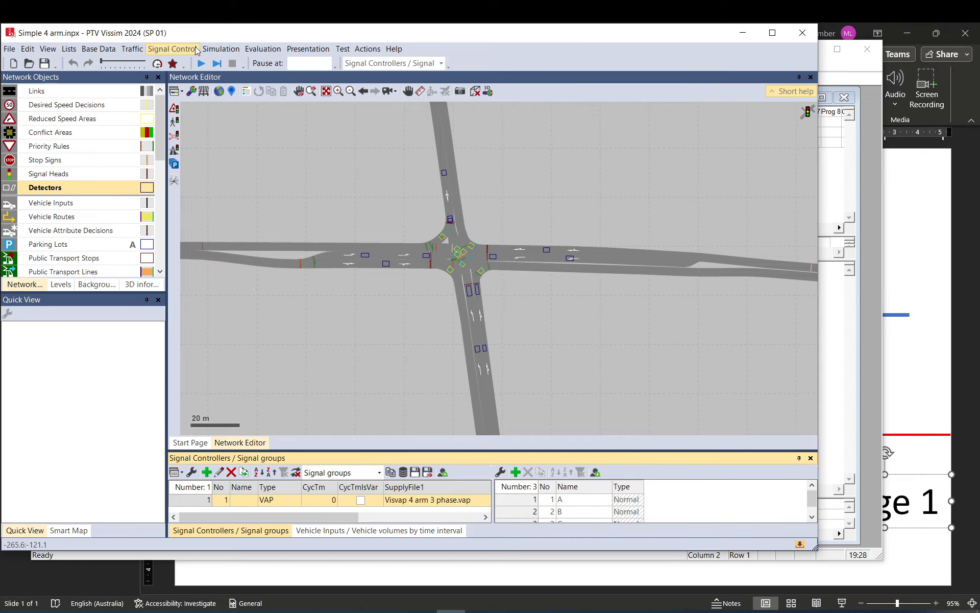
left_click(200, 63)
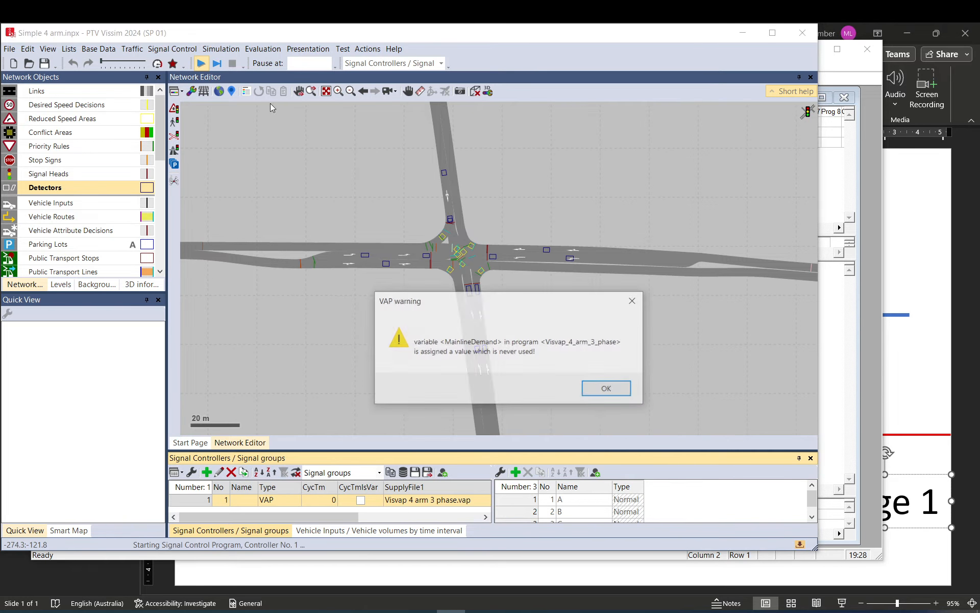
left_click(602, 391)
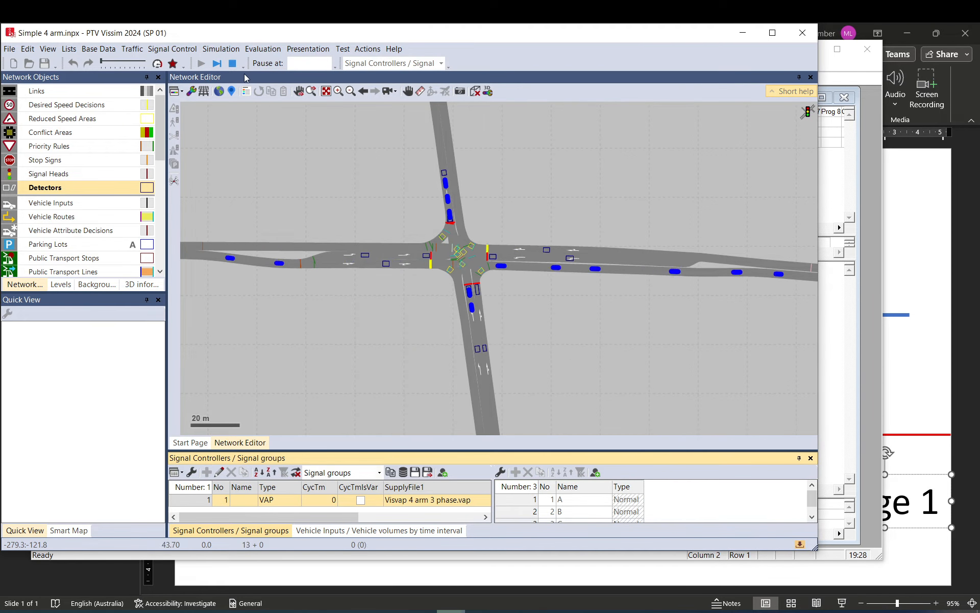
- Switch to VisVAP, regenerate the VAP file from the flowchart, and acknowledge the messages
left_click(857, 181)
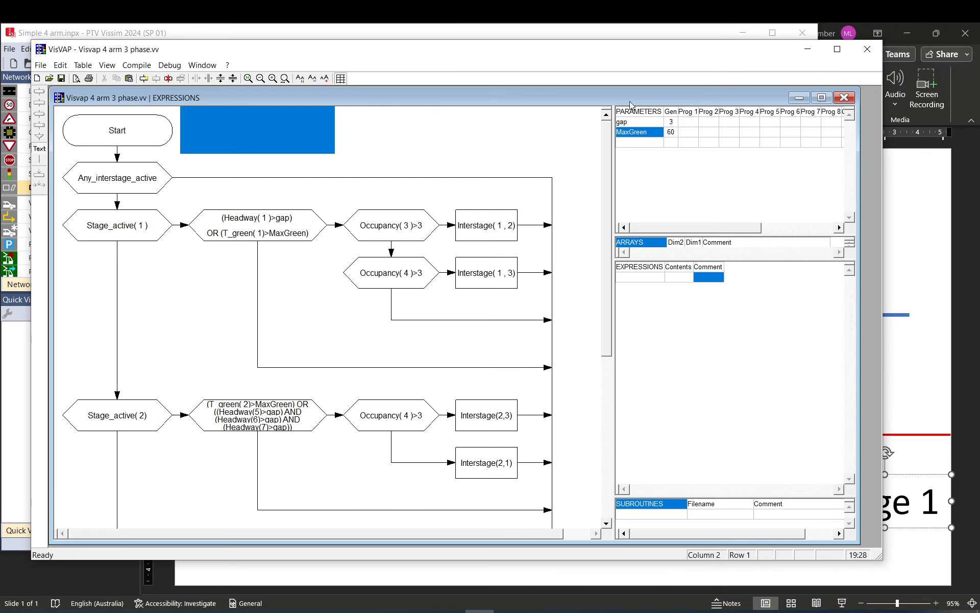
left_click(137, 65)
left_click(156, 108)
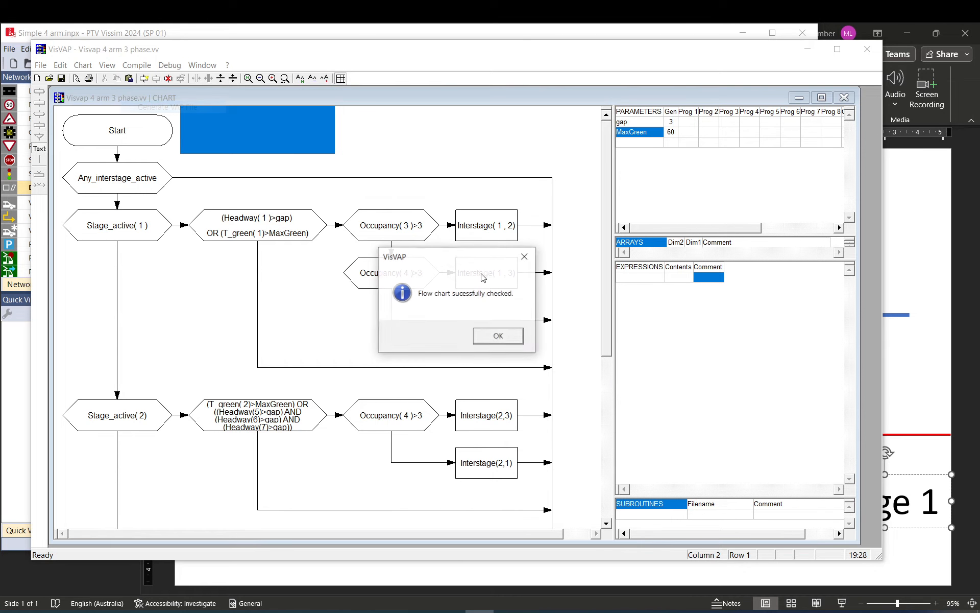
left_click(503, 336)
left_click(501, 336)
left_click(519, 339)
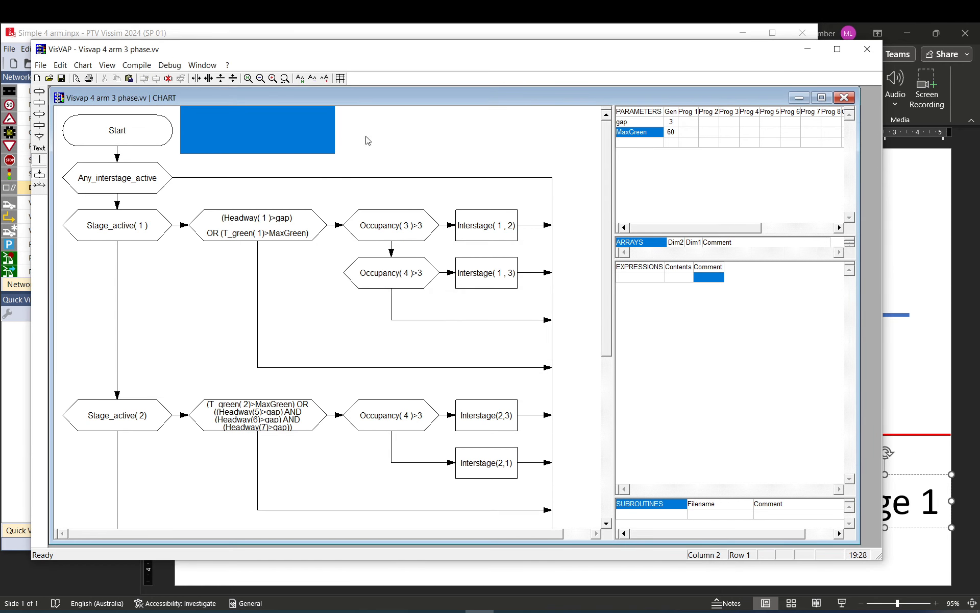
- Switch to Vissim, run the simulation with the regenerated VAP file, and pause it with queues on the side arms
left_click(228, 35)
left_click(200, 64)
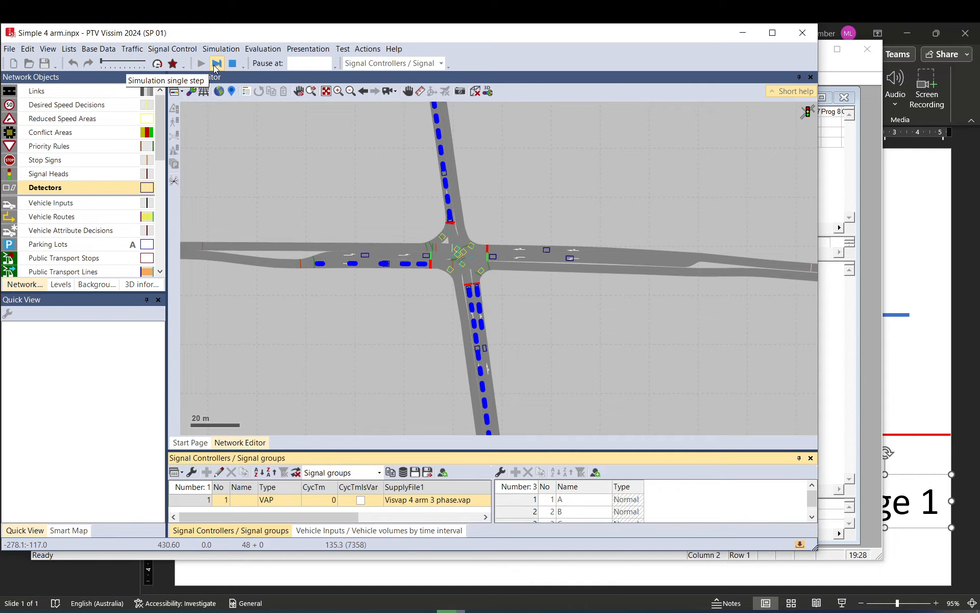
left_click(217, 63)
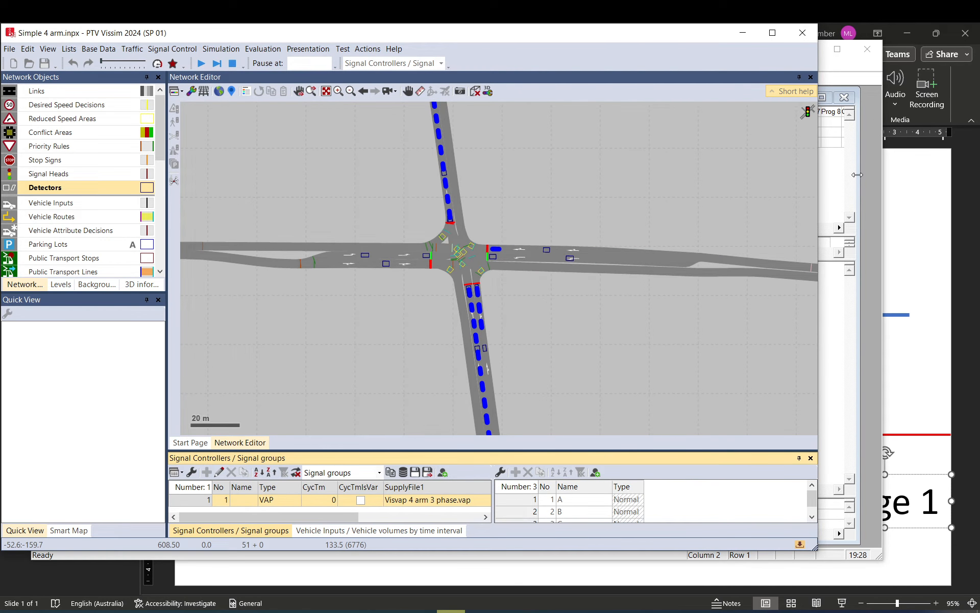
- Switch to VisVAP and trace the Stage_active( 1 ) logic through the headway and maximum green condition to Occupancy( 3 )>3
left_click(837, 185)
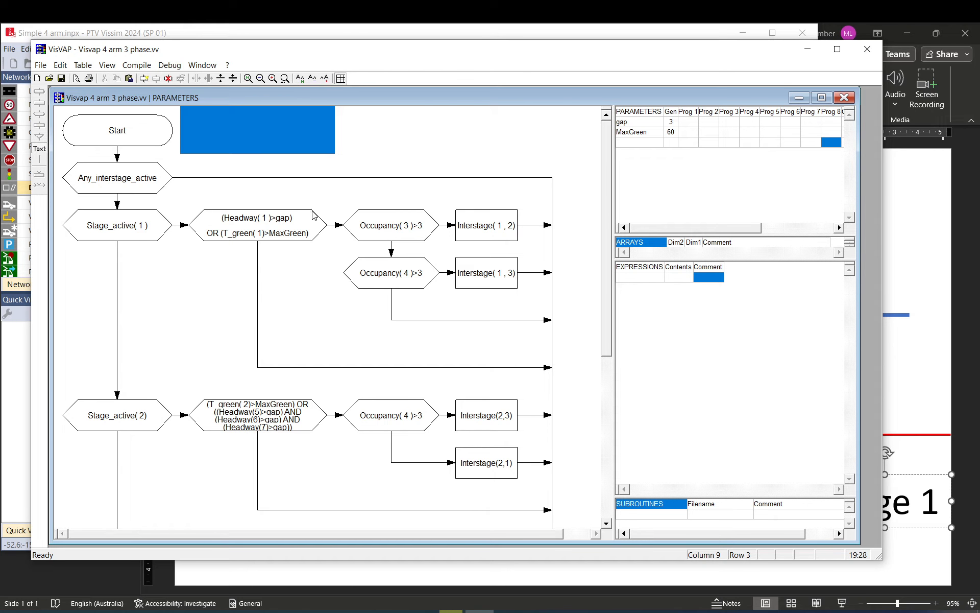
scroll(289, 243, "down", 5)
scroll(290, 243, "up", 5)
left_click(385, 223)
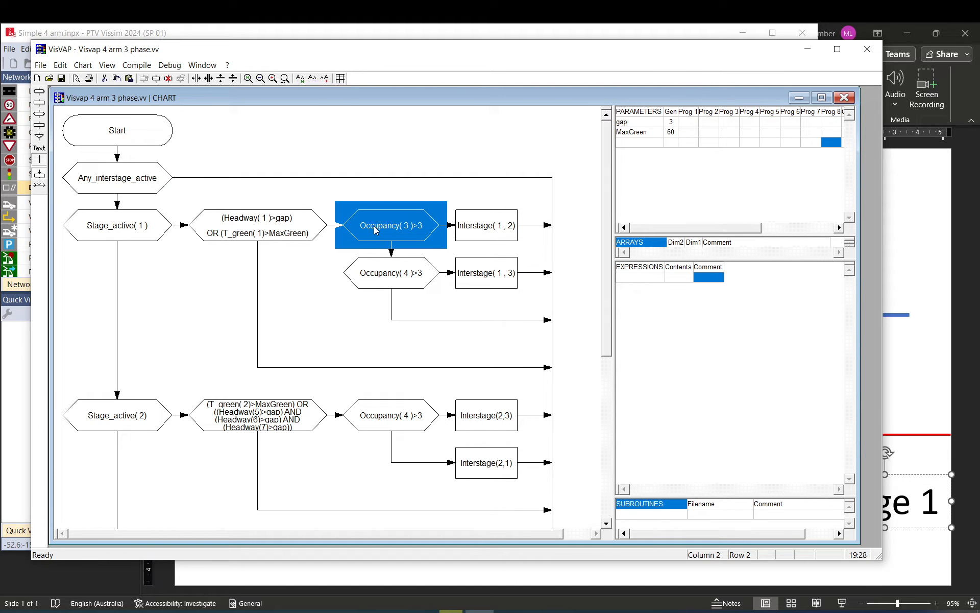
left_click(148, 230)
left_click(230, 231)
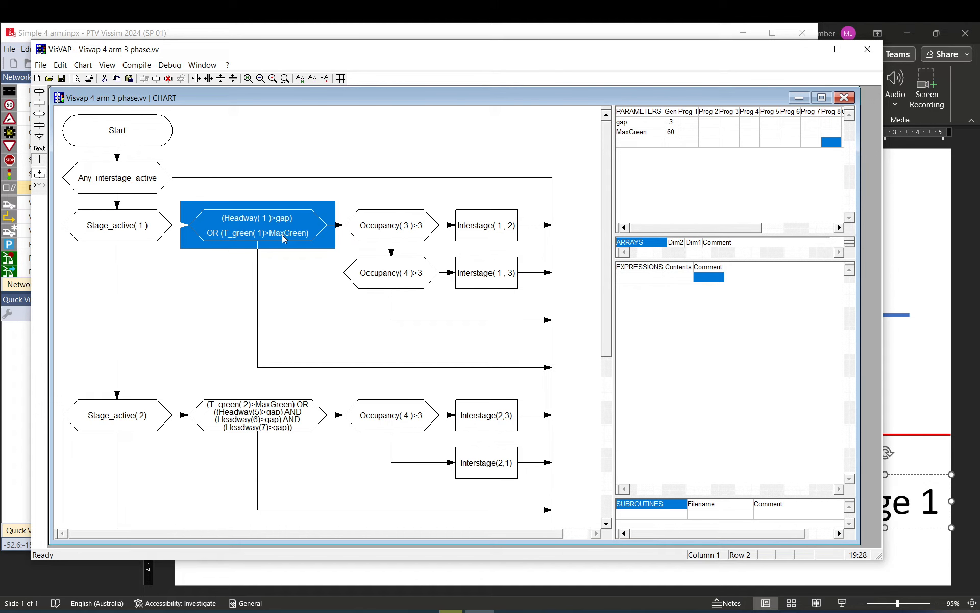
left_click(409, 234)
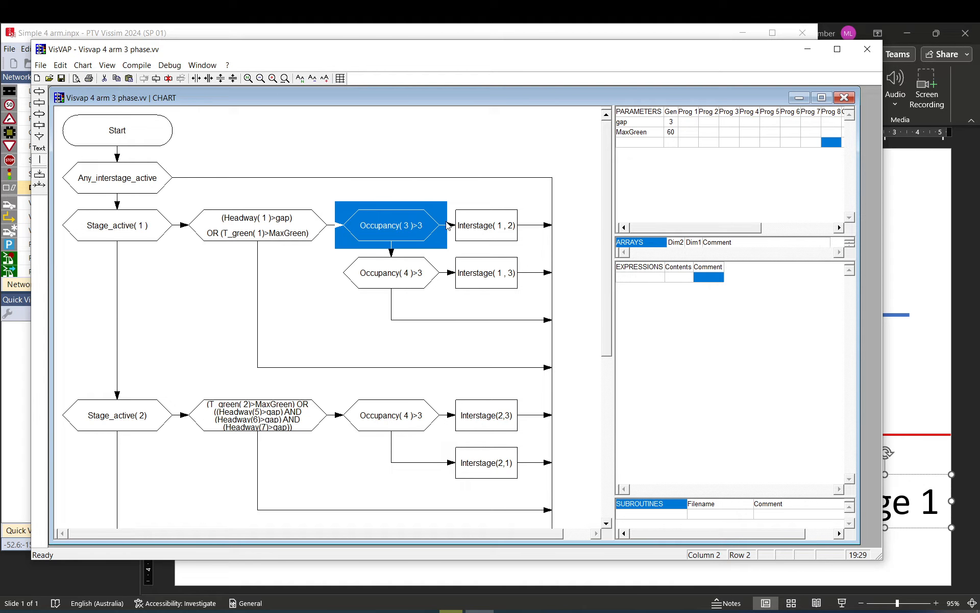
- Move the VisVAP window aside, inspect detector port 3 on the upper approach in Vissim, and return to the flowchart
left_click_drag(372, 50, 459, 60)
left_click(332, 39)
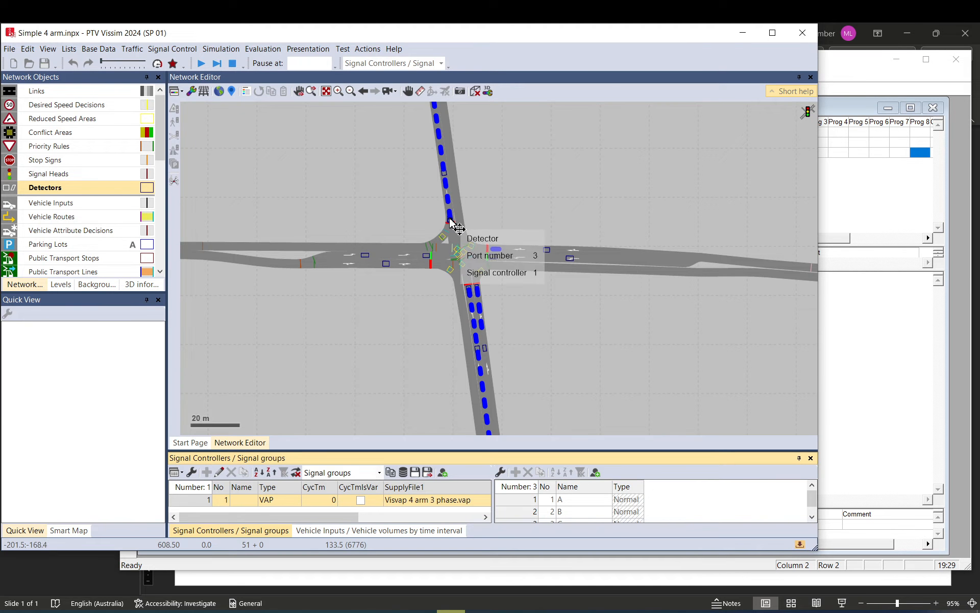
scroll(454, 217, "up", 3)
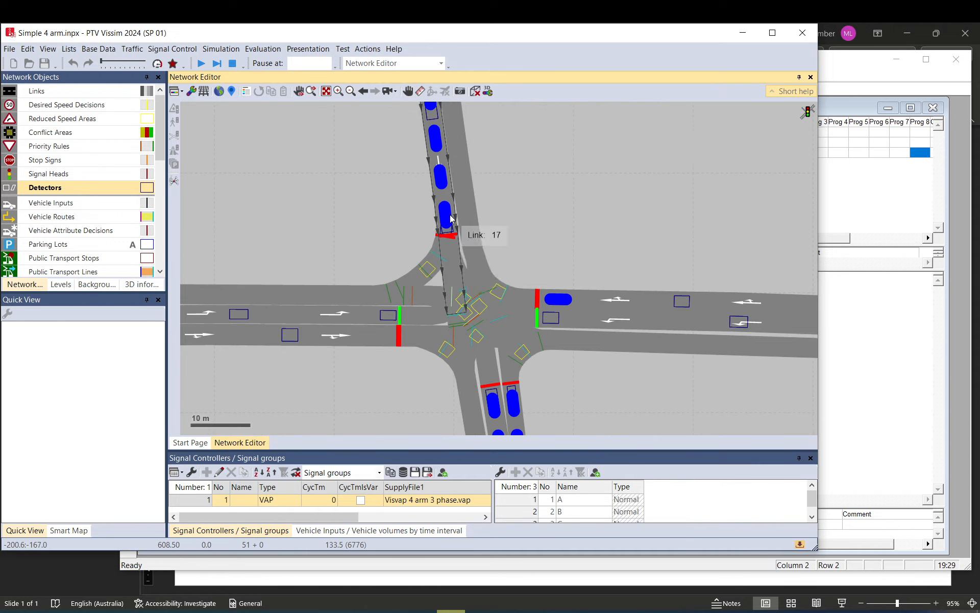
left_click(450, 220)
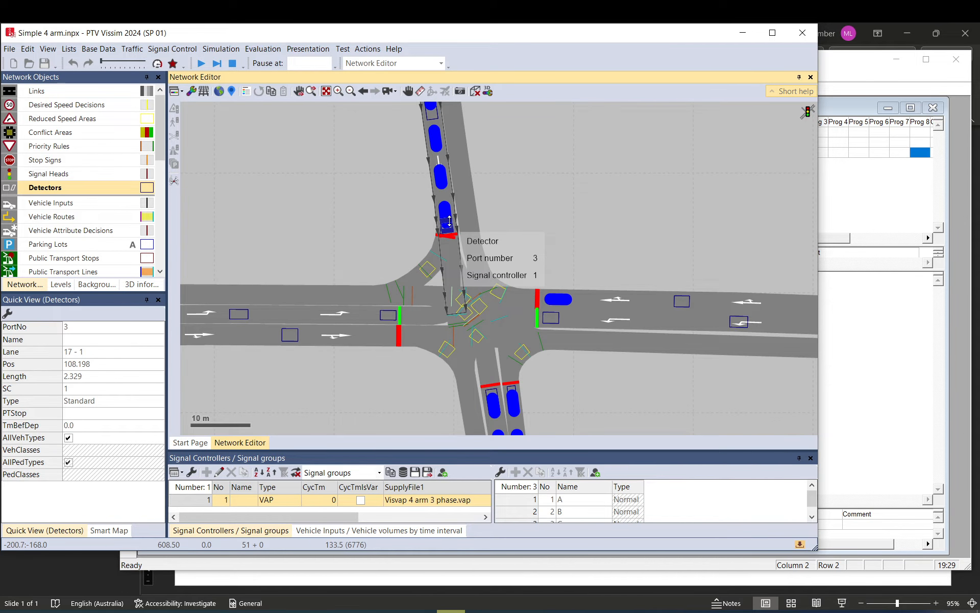
left_click_drag(501, 244, 450, 206)
left_click(477, 204)
scroll(450, 206, "down", 3)
left_click(884, 210)
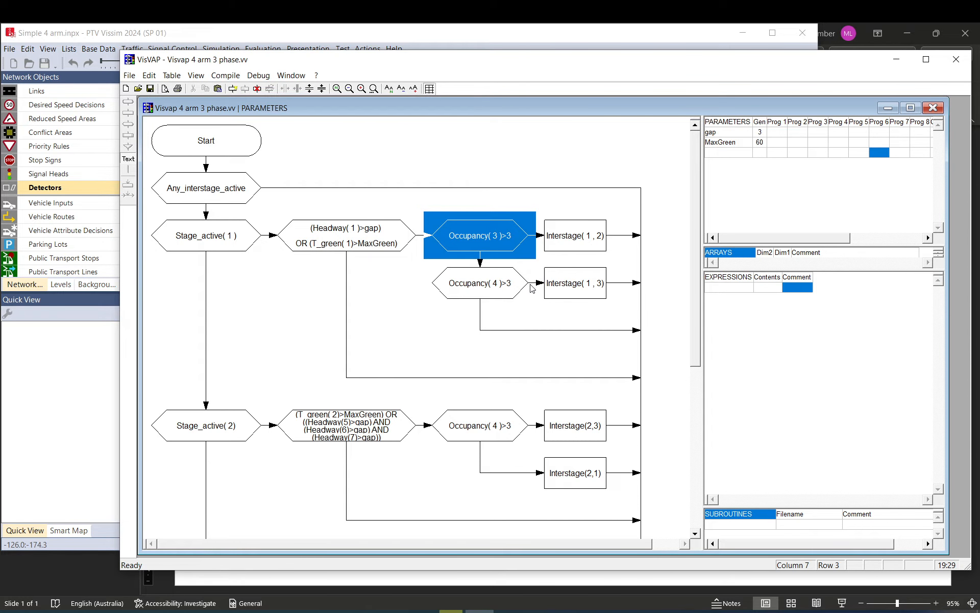
- Switch to video.pua in Notepad, save the file, and review its signal group and stage definitions
left_click(659, 607)
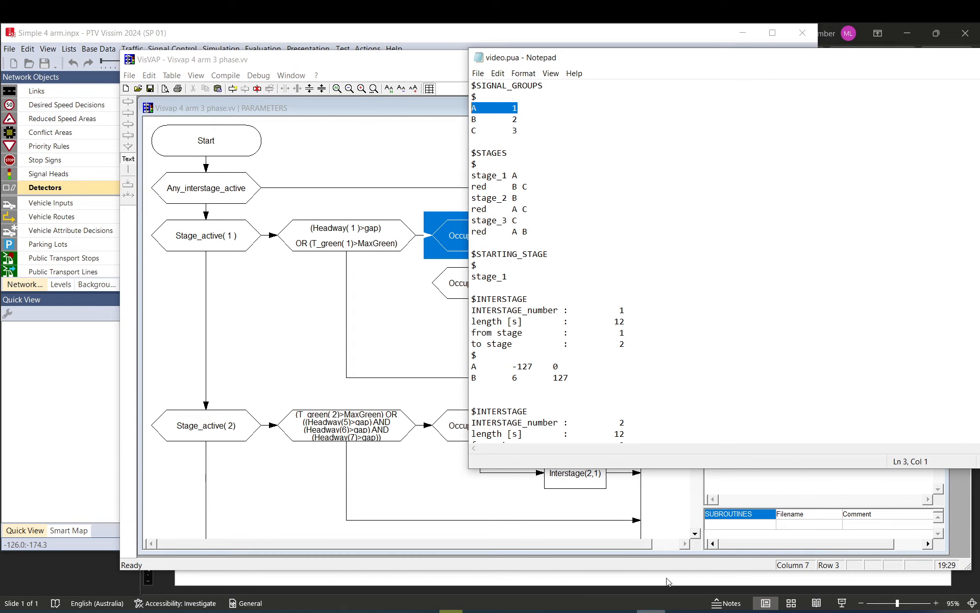
scroll(564, 298, "down", 1)
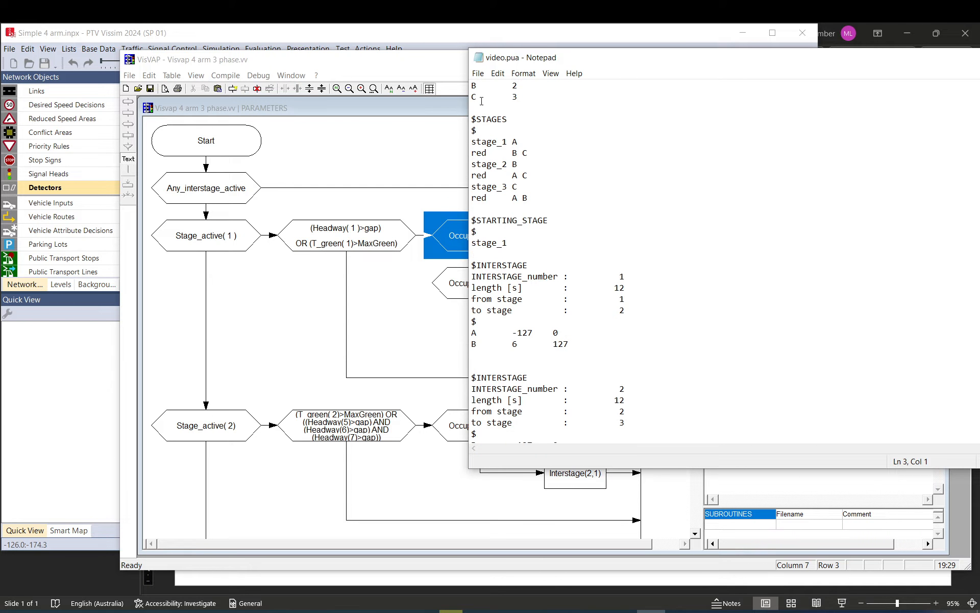
left_click(478, 73)
left_click(507, 124)
scroll(569, 192, "down", 2)
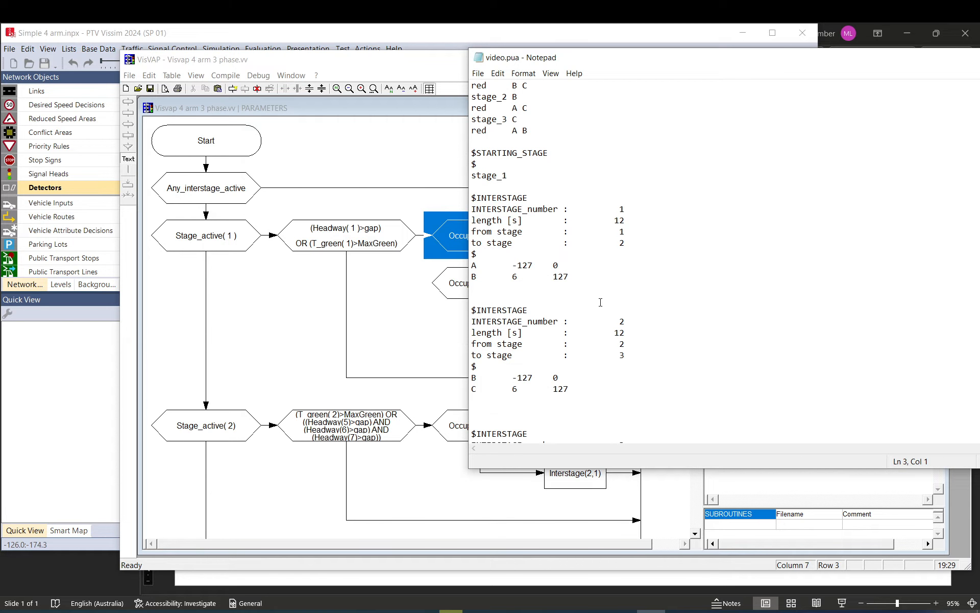
left_click_drag(602, 64, 757, 68)
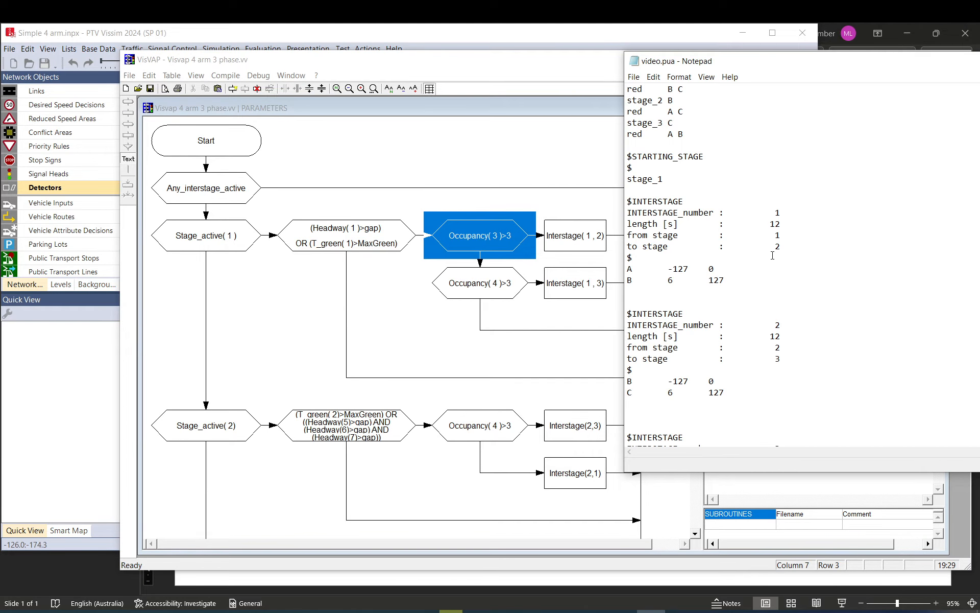
scroll(670, 110, "up", 1)
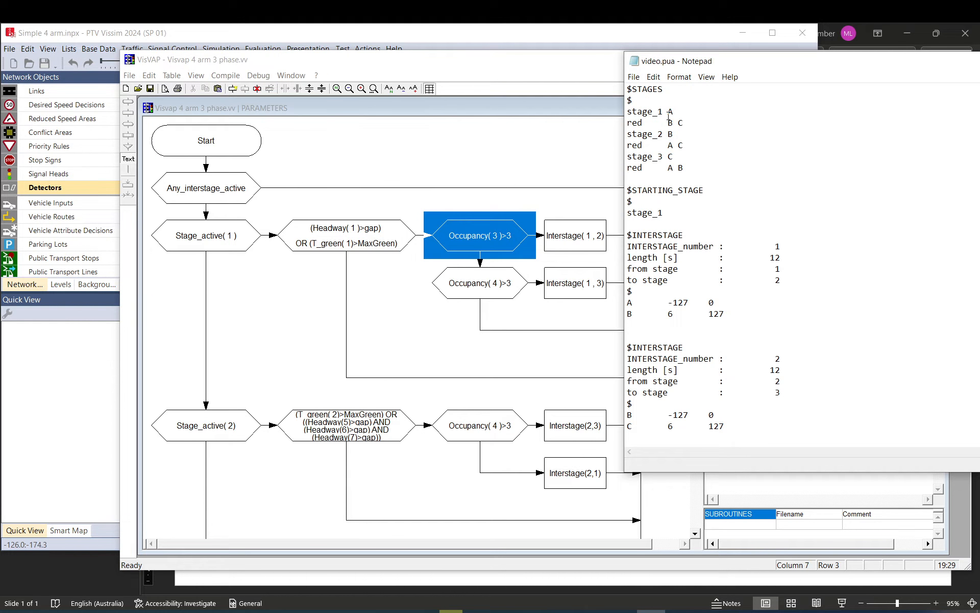
scroll(712, 200, "down", 1)
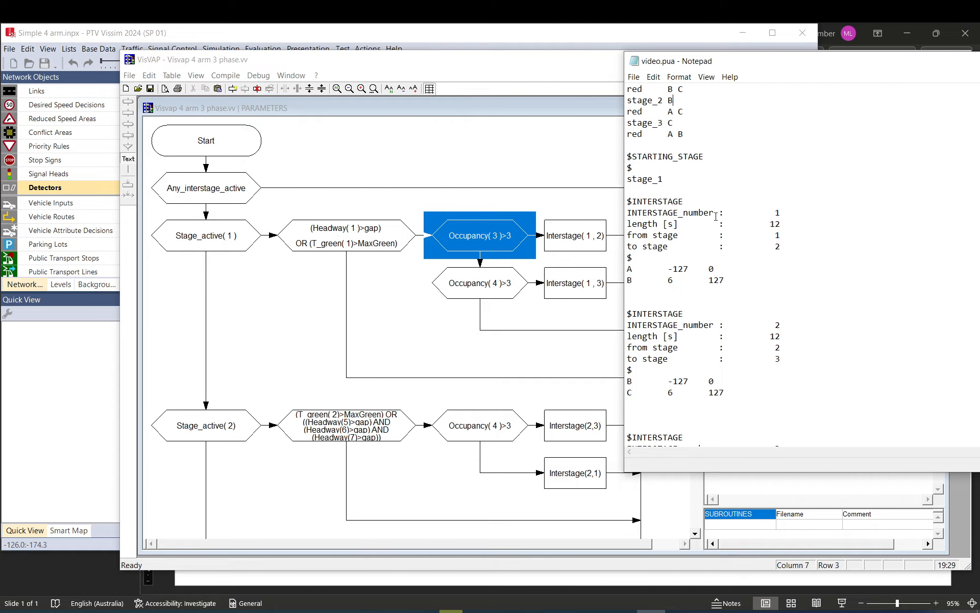
- Check the from-stage and to-stage entries of interstages 2 to 5 in video.pua
scroll(778, 371, "down", 3)
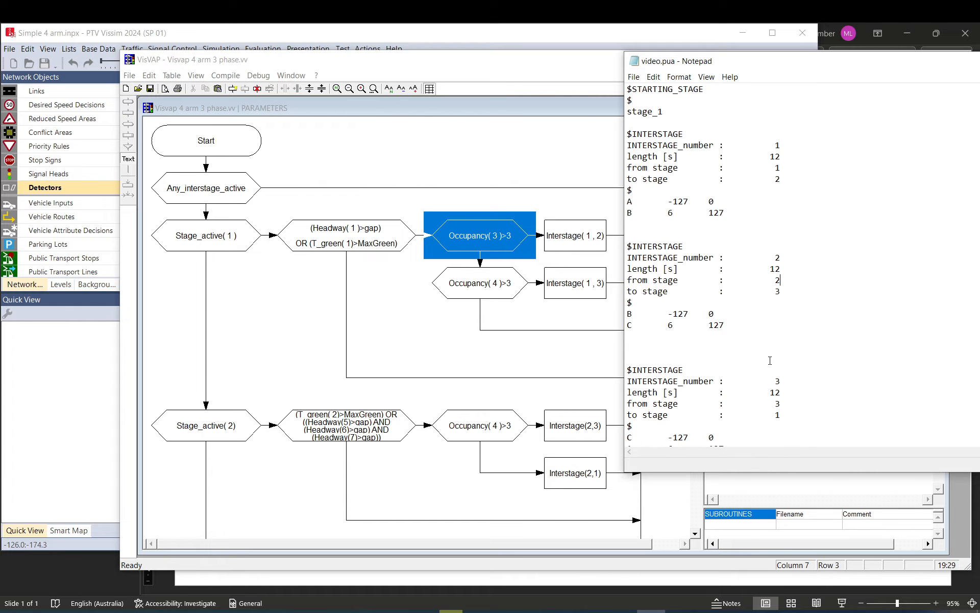
left_click_drag(776, 370, 783, 381)
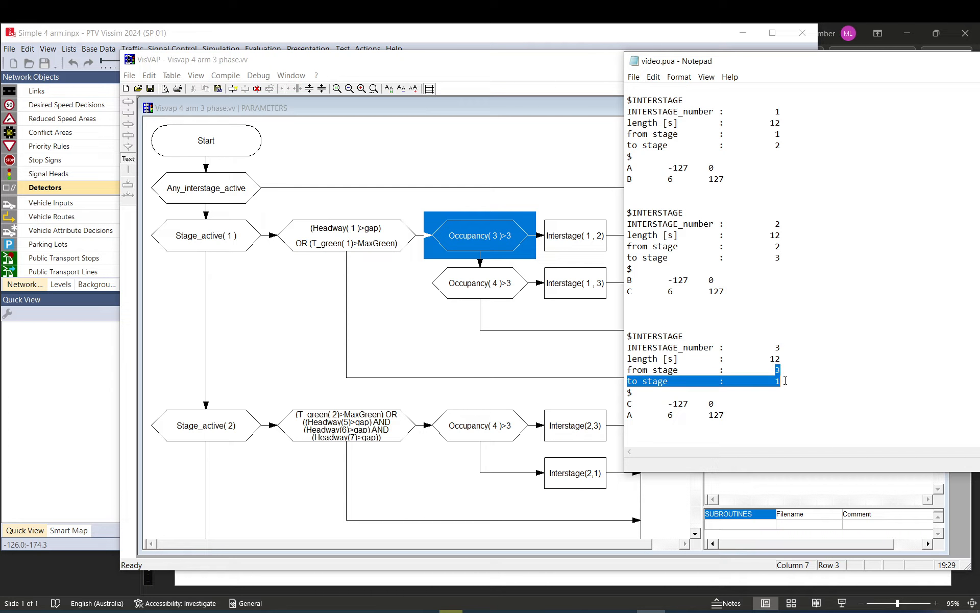
scroll(747, 383, "down", 6)
left_click(773, 291)
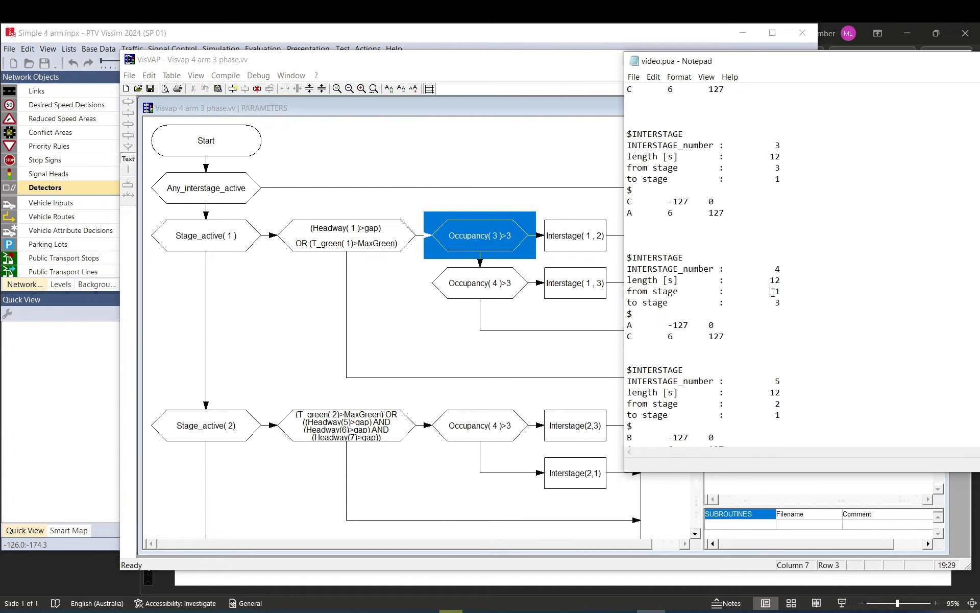
scroll(785, 324, "down", 2)
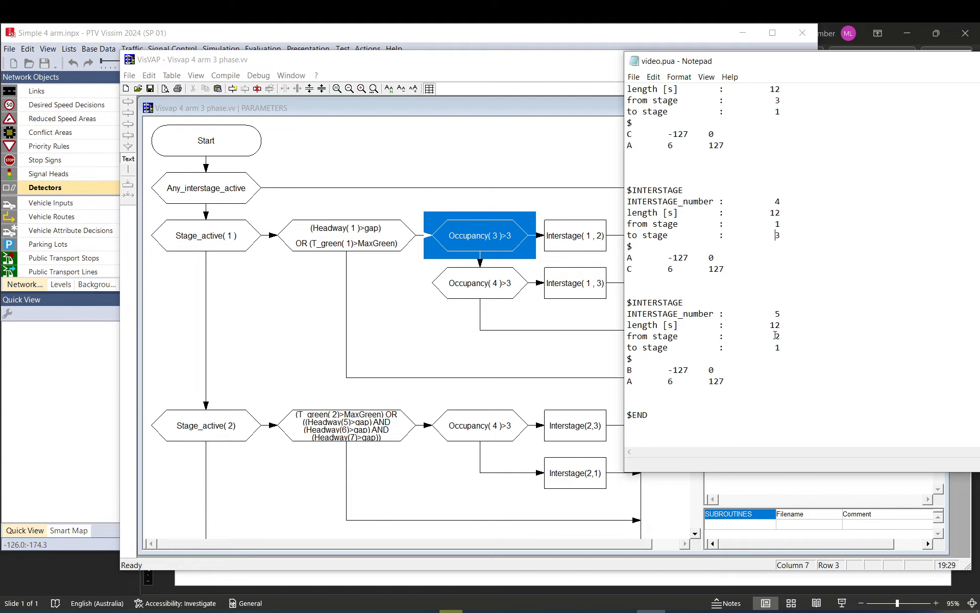
left_click_drag(774, 339, 779, 360)
left_click(778, 380)
- Switch to VisVAP, save the flowchart, and check the Interstage( 1 , 2) block
left_click(465, 68)
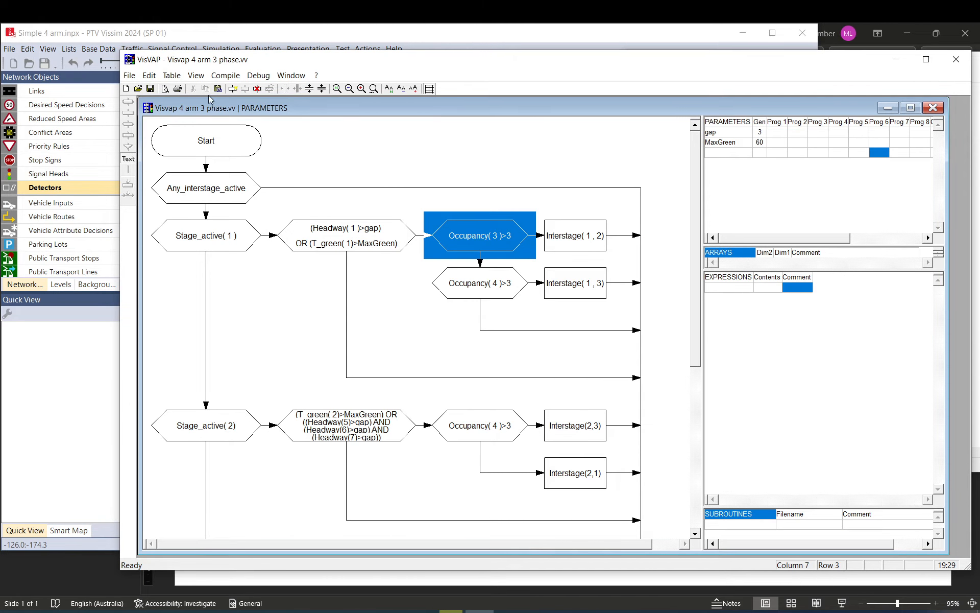
left_click(150, 90)
left_click(589, 238)
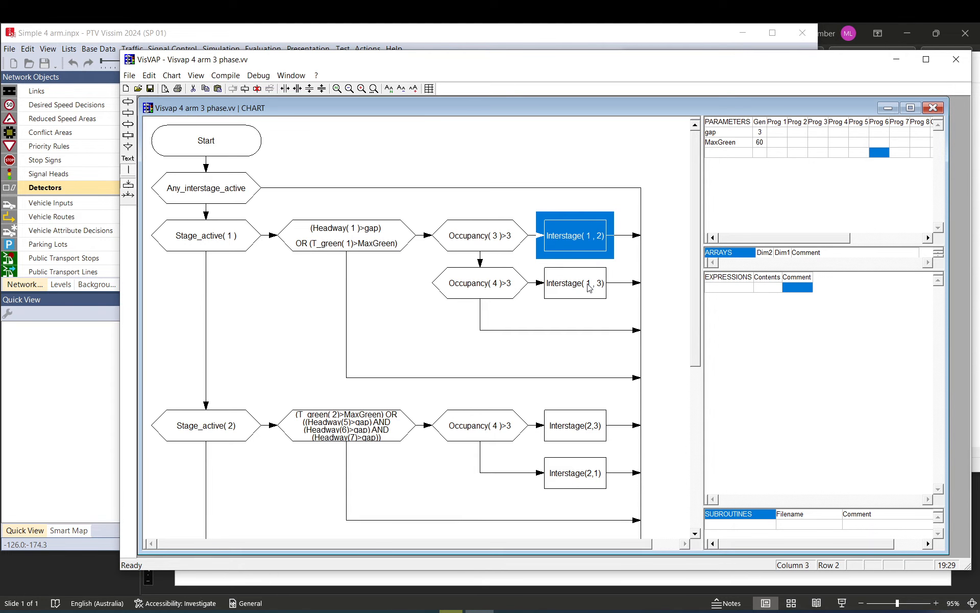
- Switch to Vissim, stop the running simulation, and dismiss the messages
left_click(424, 35)
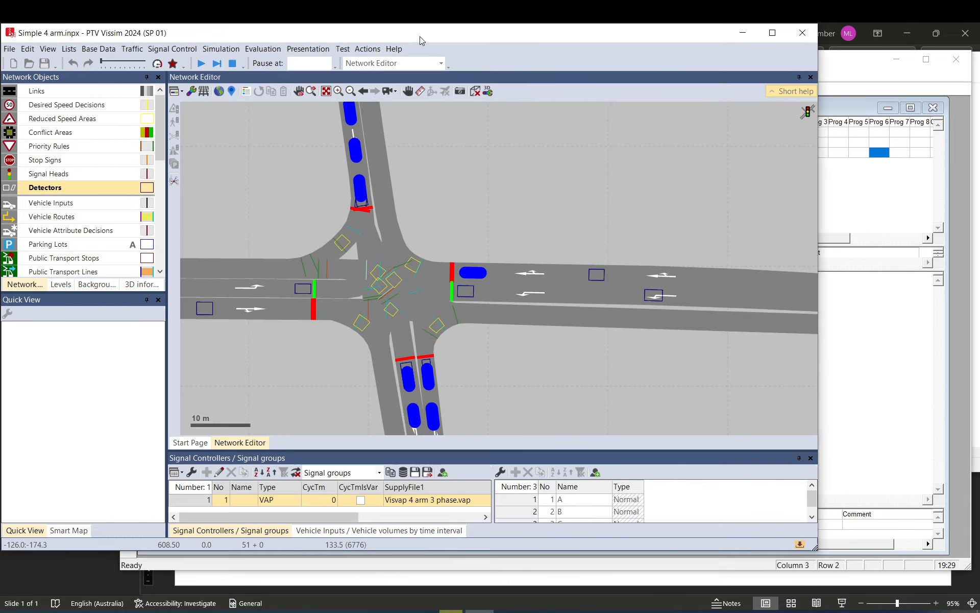
left_click(234, 64)
left_click(529, 341)
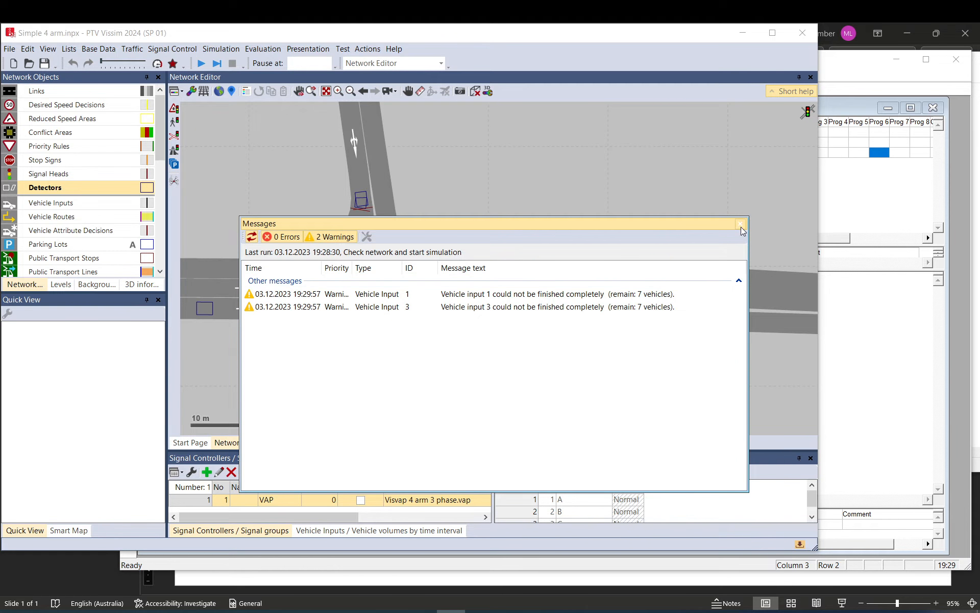
left_click(741, 224)
- Change the simulation speed in the simulation parameters from maximum to a speed factor
left_click(267, 49)
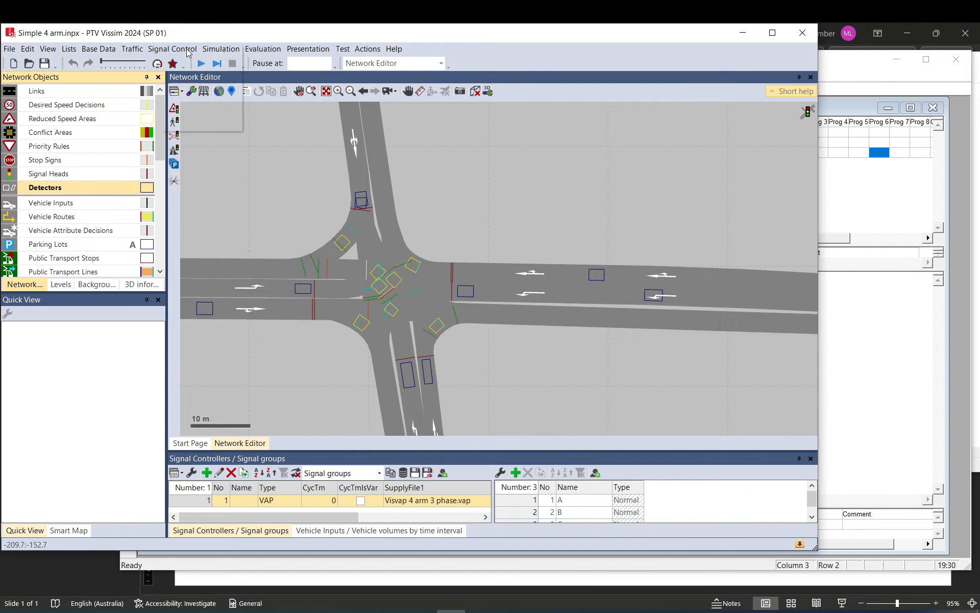
left_click(214, 62)
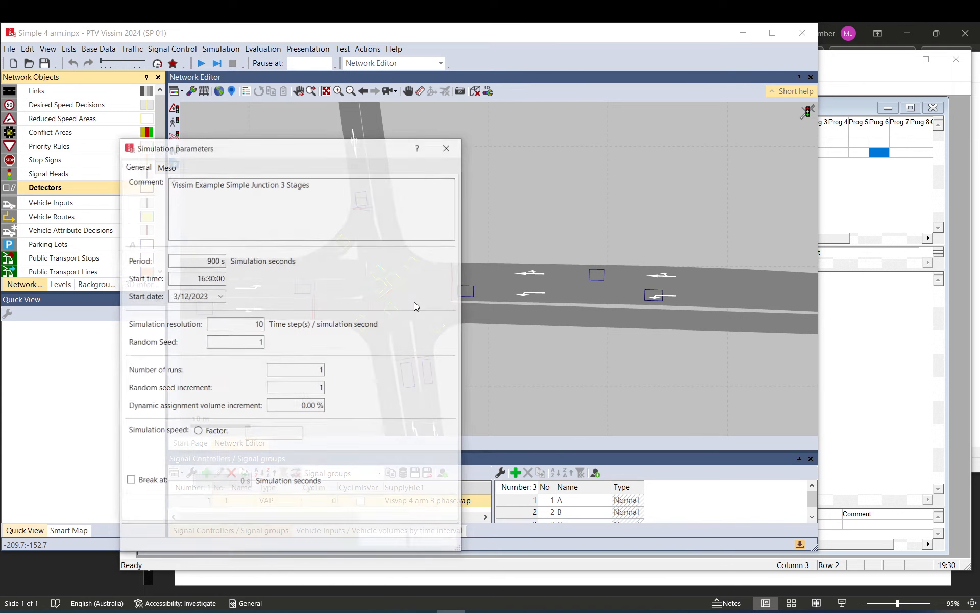
left_click(198, 431)
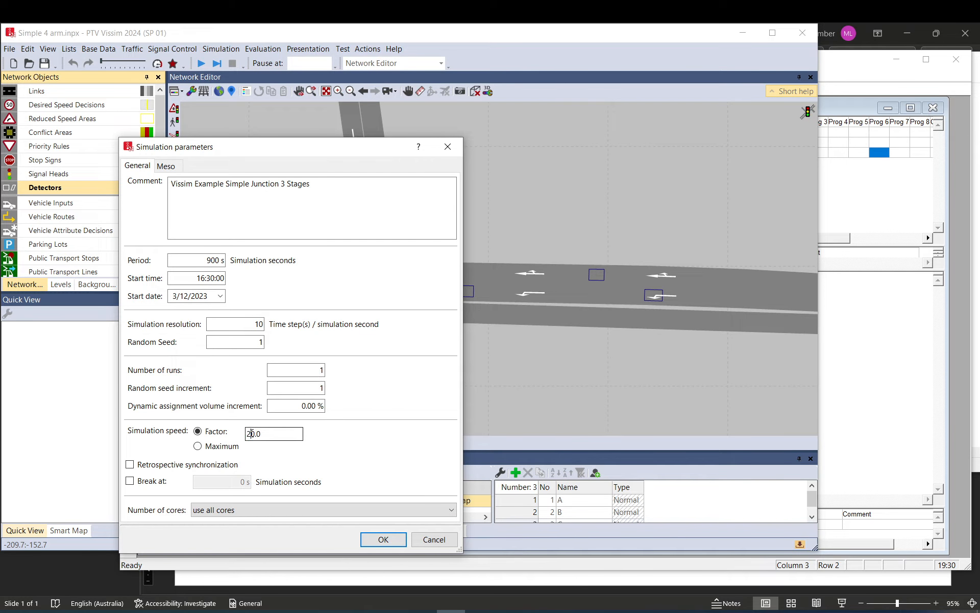
left_click_drag(251, 433, 247, 433)
left_click(368, 536)
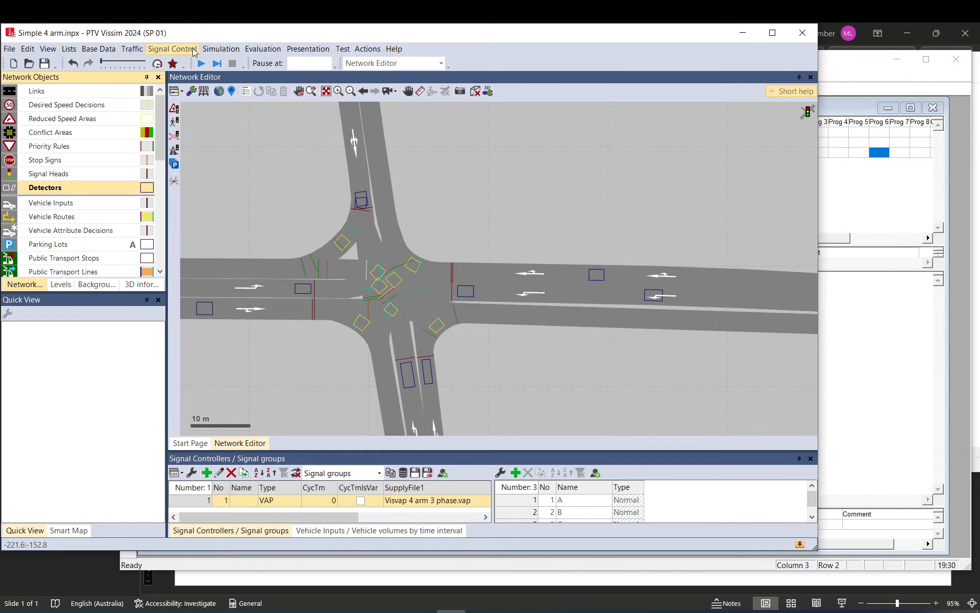
- Run the simulation, observe the signals and queues on all four arms, and stop the run
left_click(201, 63)
key("Return")
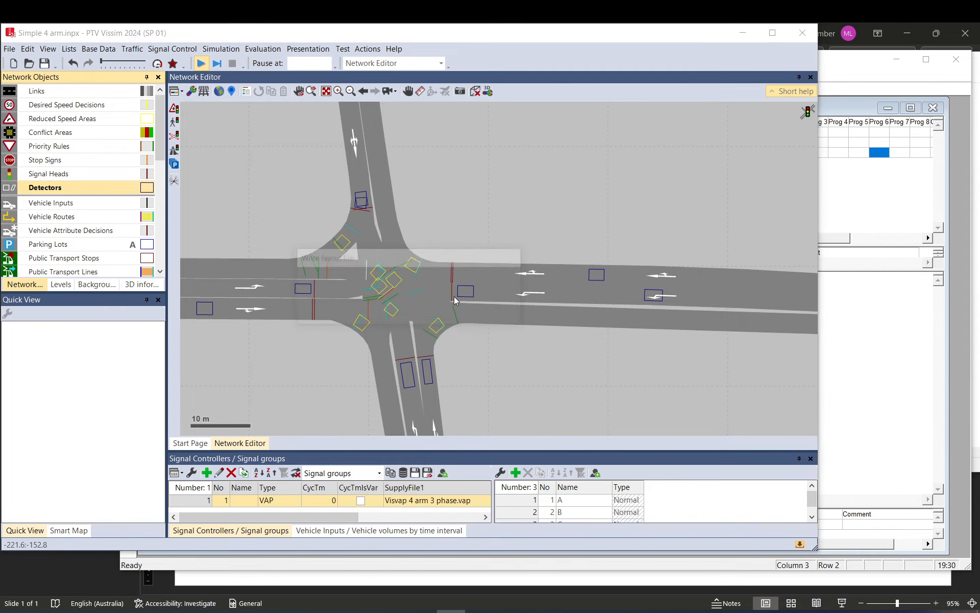
scroll(442, 227, "down", 4)
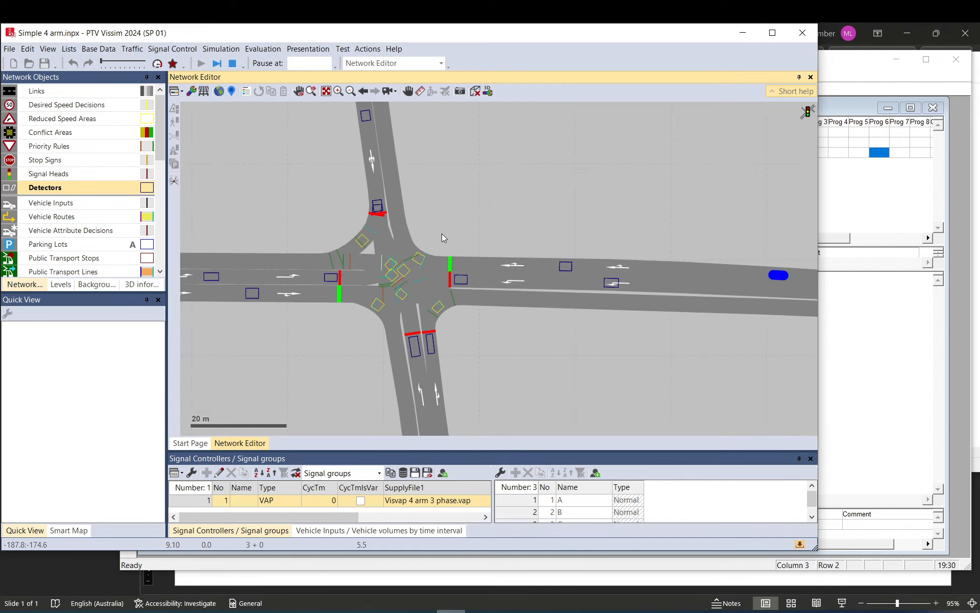
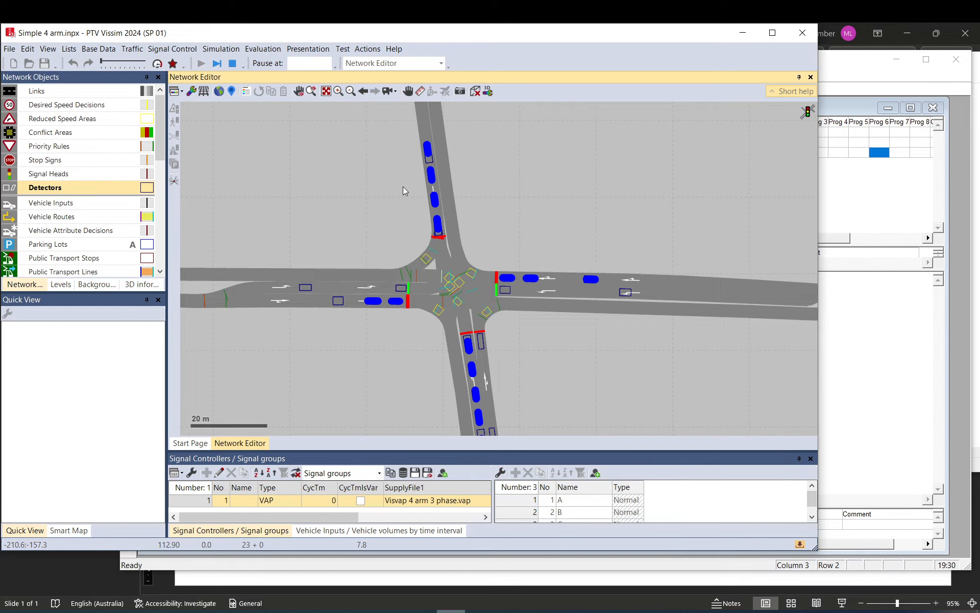
left_click(233, 62)
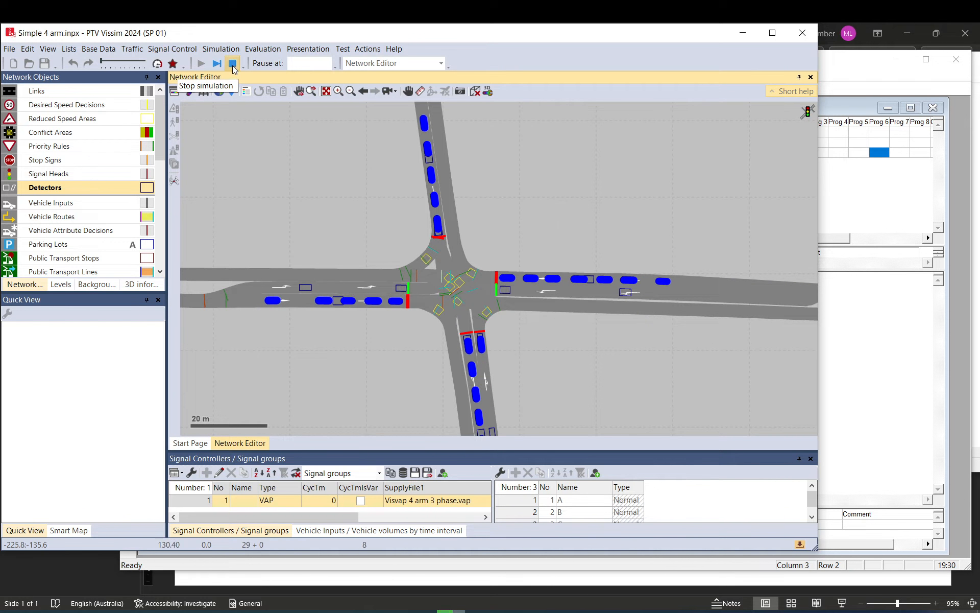
- Check signal controller 1's logic and interstages files and enable its VisVAP debug mode
left_click(843, 209)
left_click(194, 35)
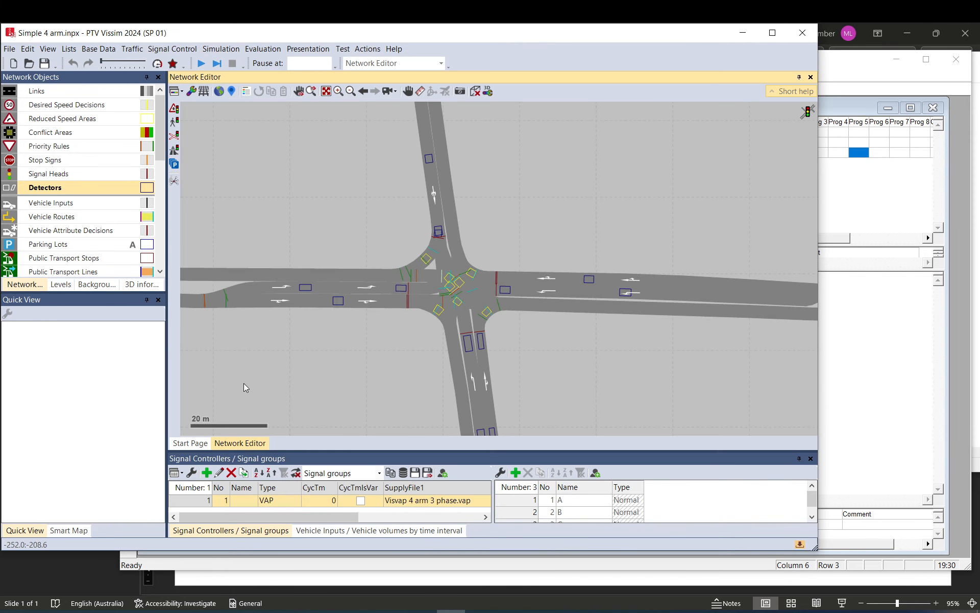
double_click(203, 500)
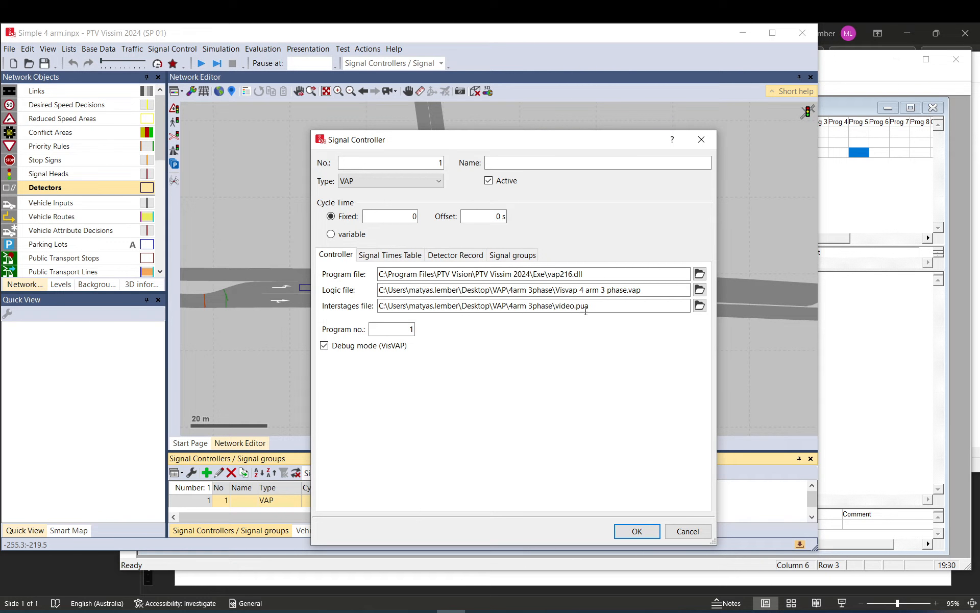
left_click(614, 306)
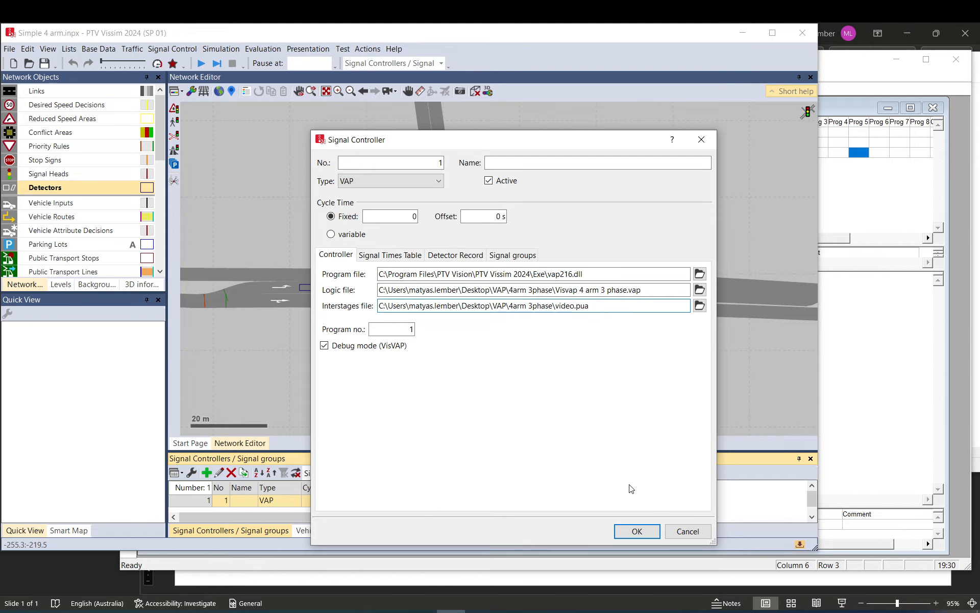
left_click(633, 534)
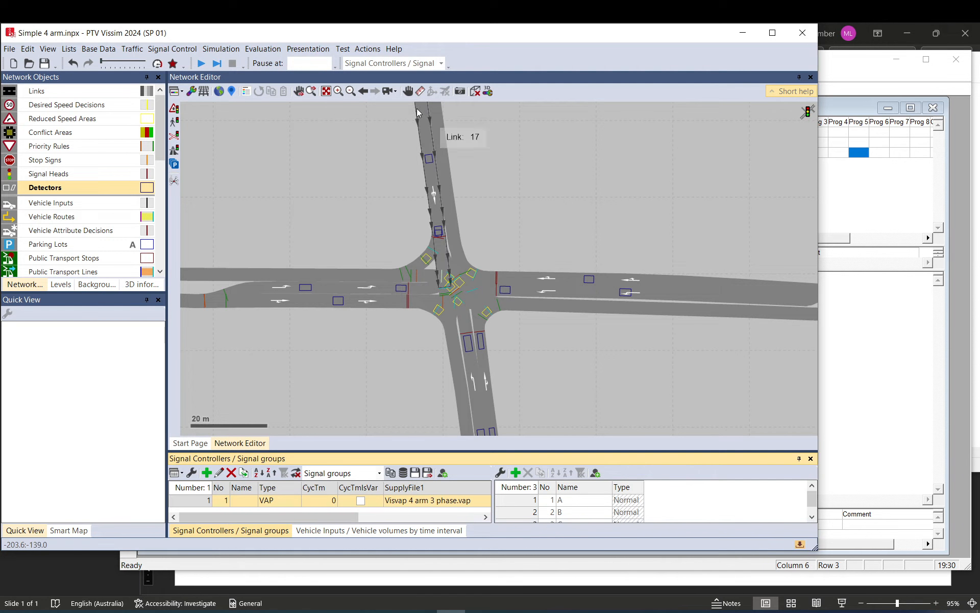
- Arrange the Vissim and VisVAP windows side by side with the junction and the flowchart both visible
left_click(861, 209)
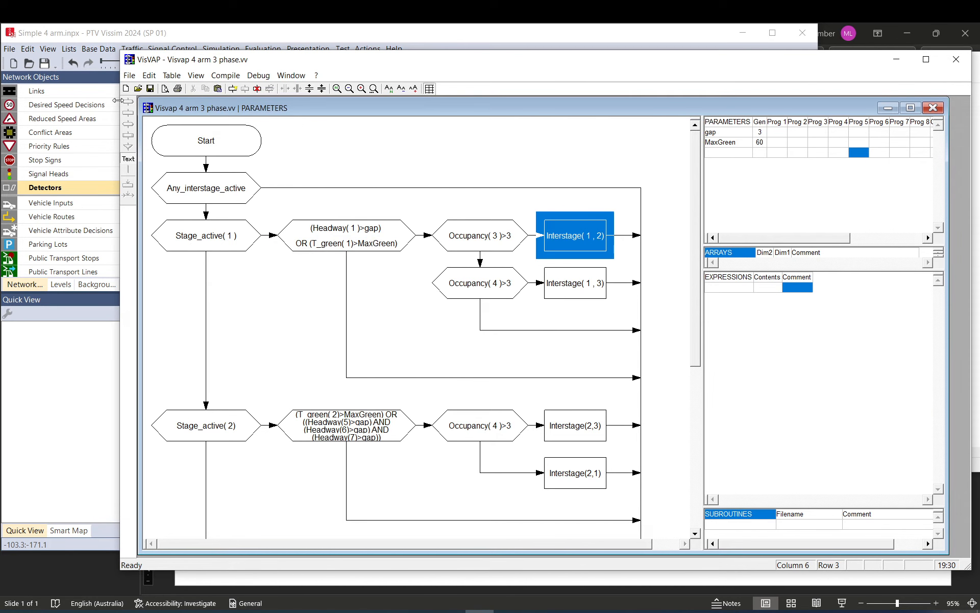
left_click_drag(118, 100, 522, 100)
left_click(603, 38)
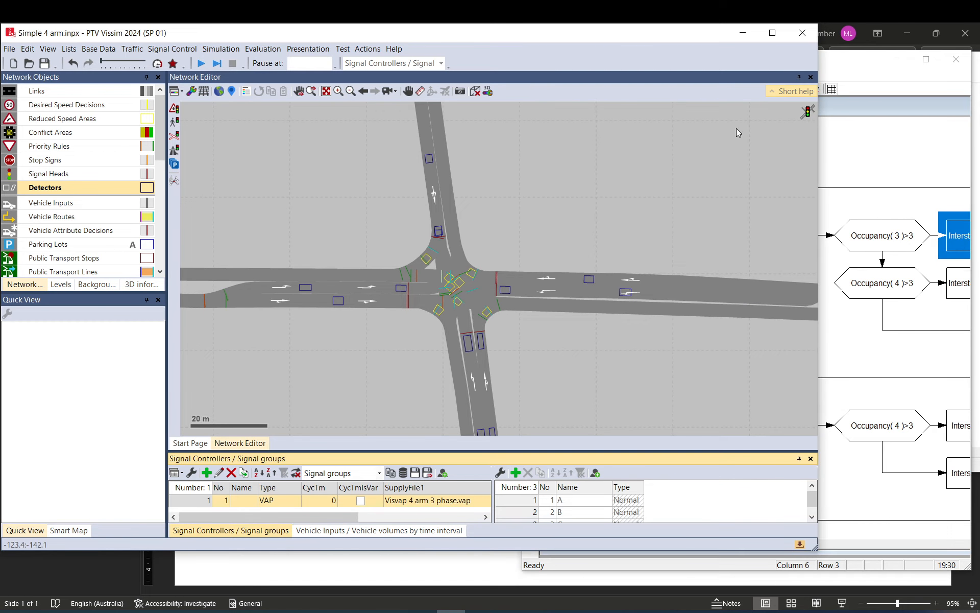
left_click_drag(816, 142, 499, 150)
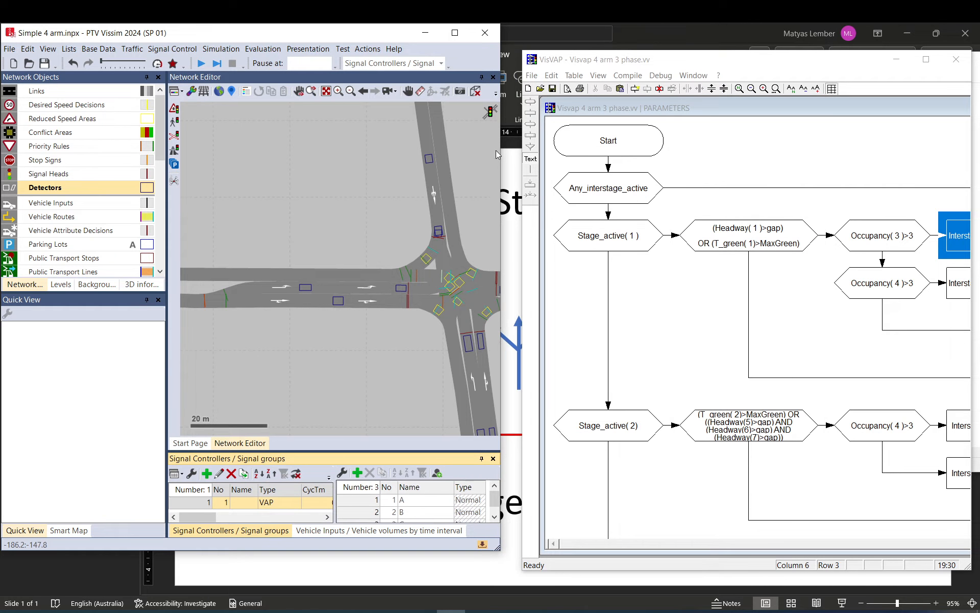
left_click_drag(416, 162, 257, 137)
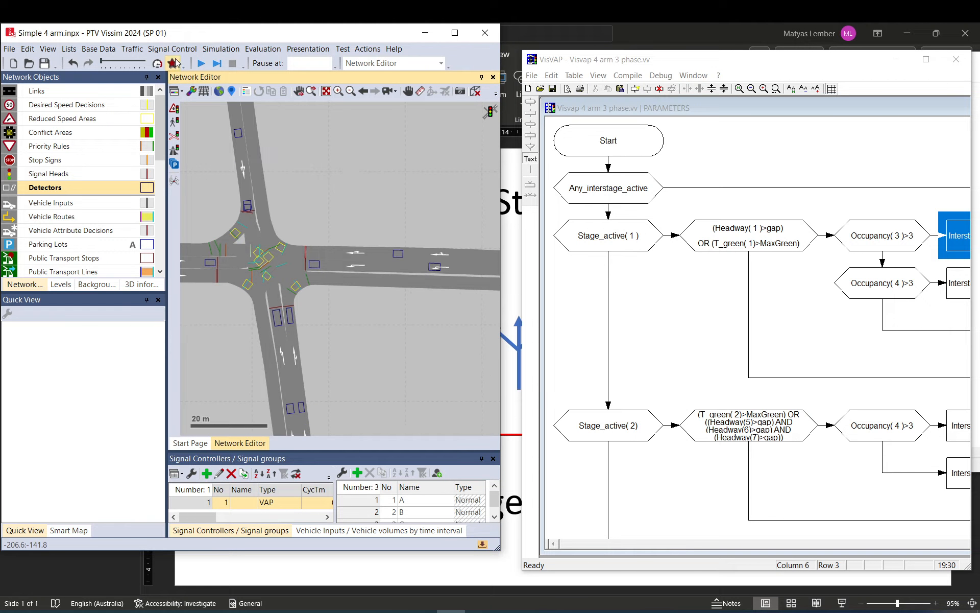
- Start the simulation in debug mode, saving the changes, and show the stage 2 and 3 branches of the VisVAP flowchart
left_click(200, 62)
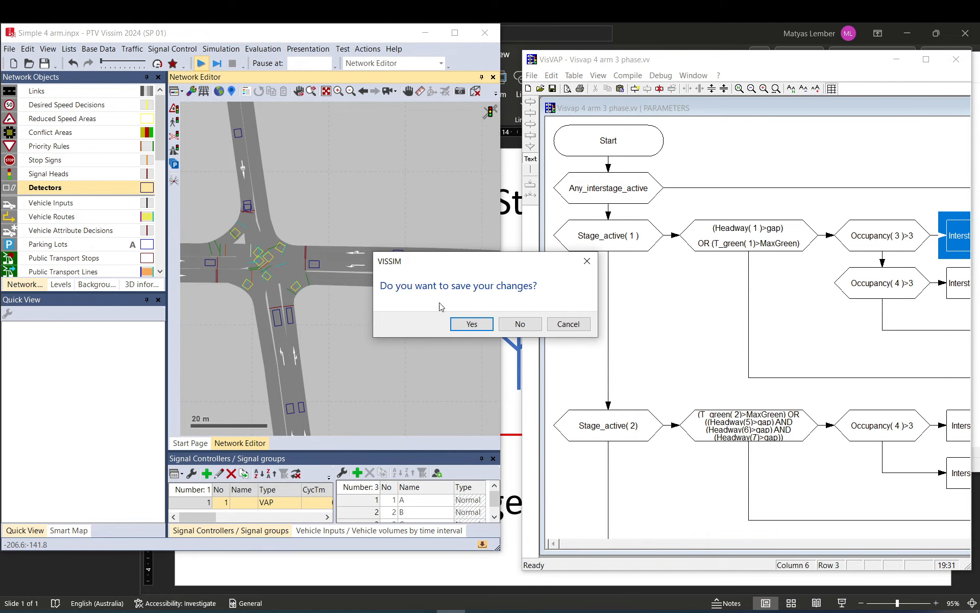
left_click(471, 322)
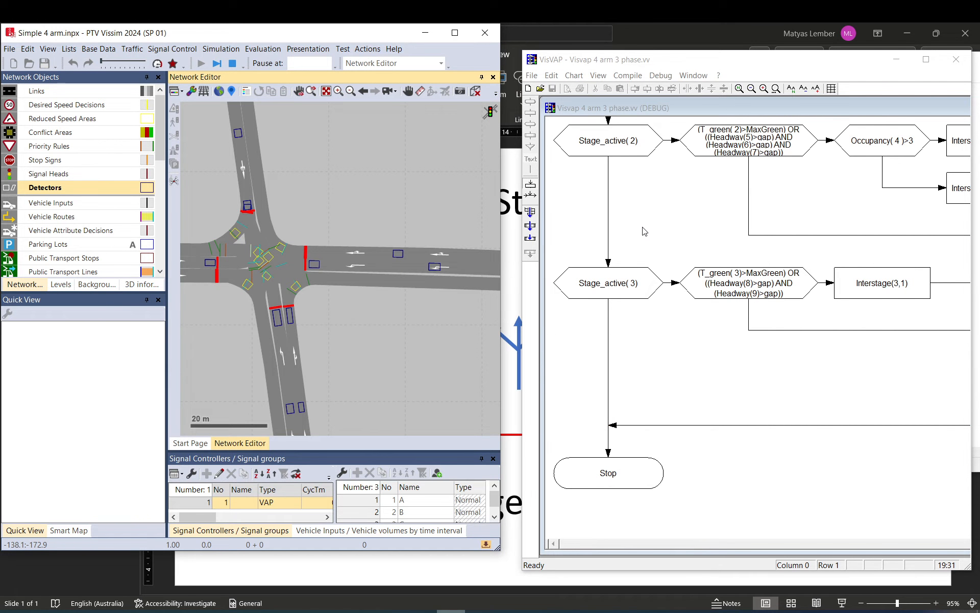
scroll(644, 231, "down", 3)
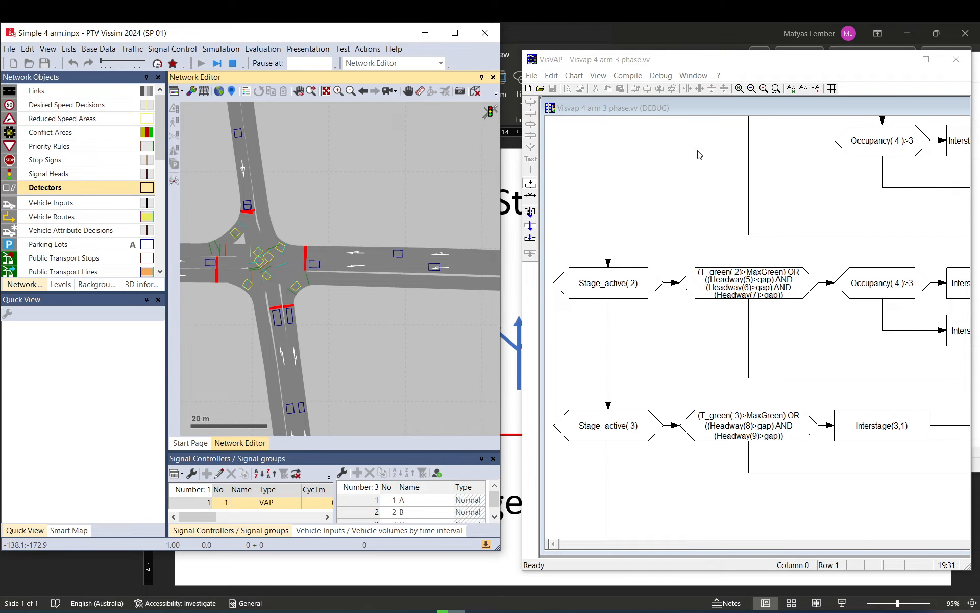
left_click_drag(667, 50, 667, 33)
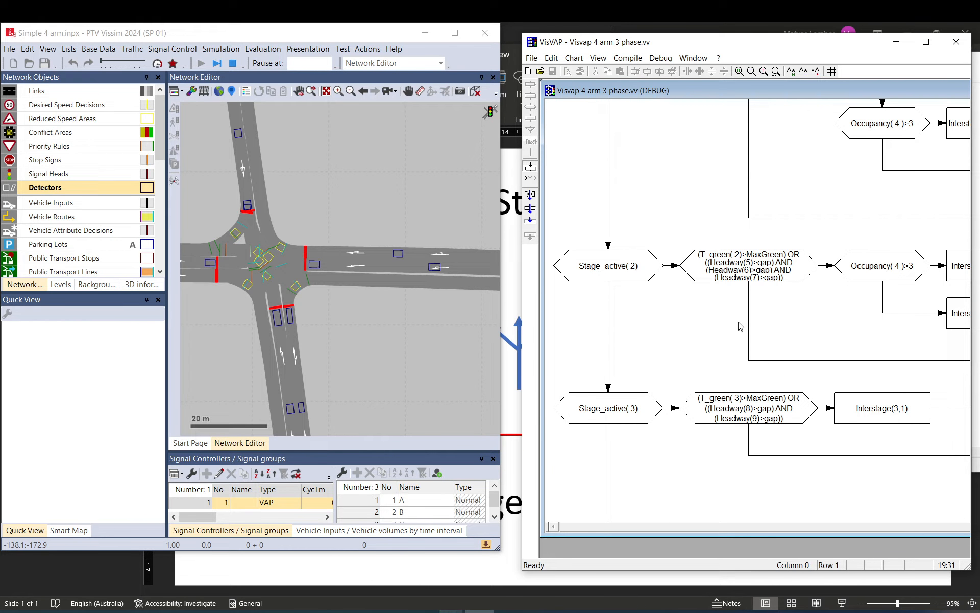
left_click(751, 72)
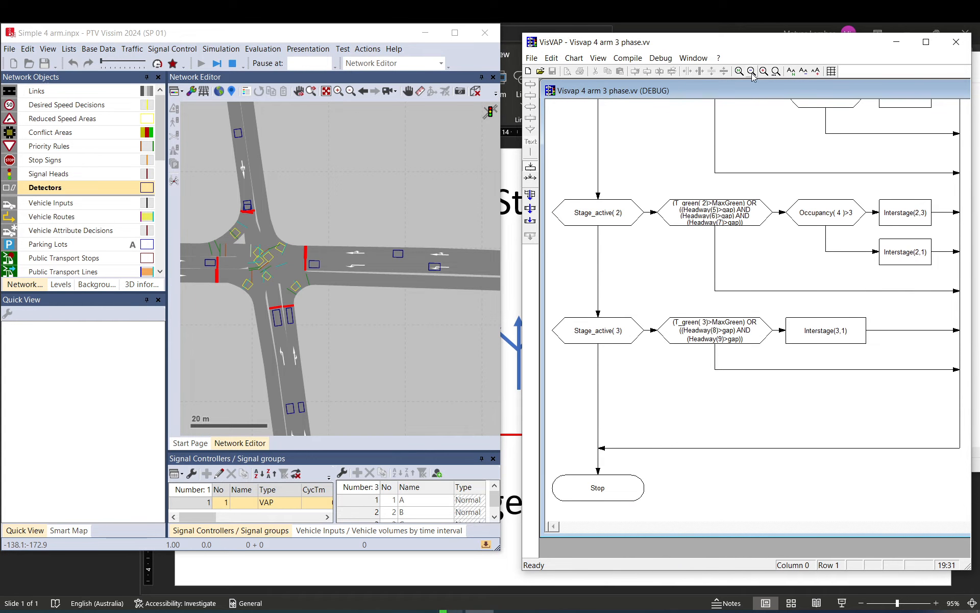
- Zoom out the VisVAP flowchart and widen its window so all three stage branches fit beside the Vissim junction
left_click(751, 72)
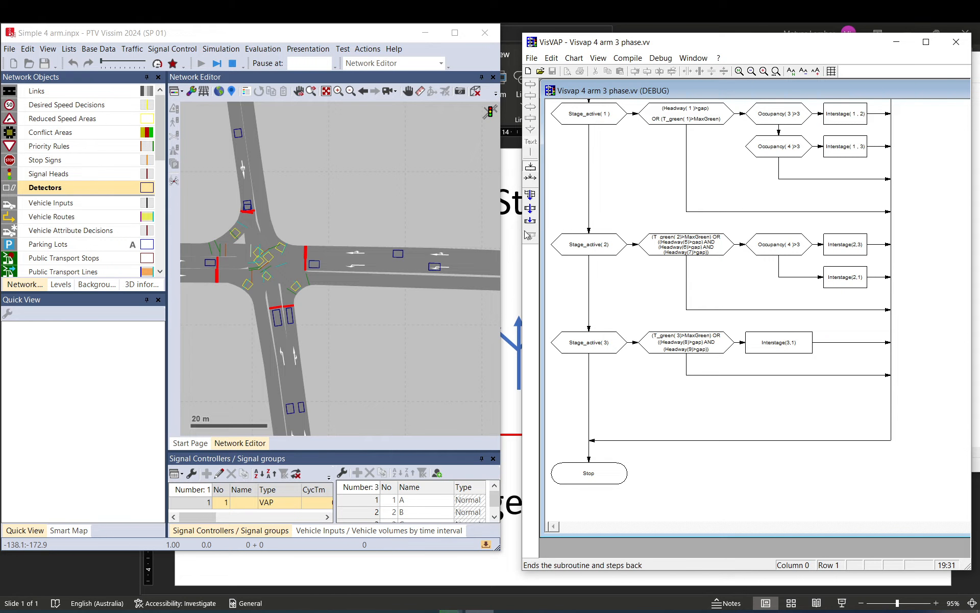
left_click_drag(522, 239, 493, 238)
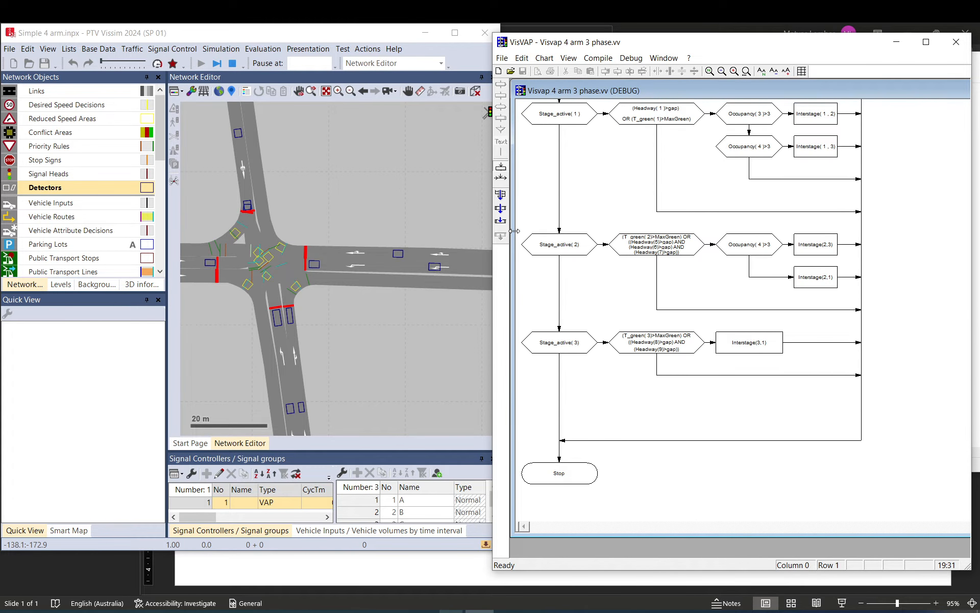
left_click_drag(626, 43, 638, 43)
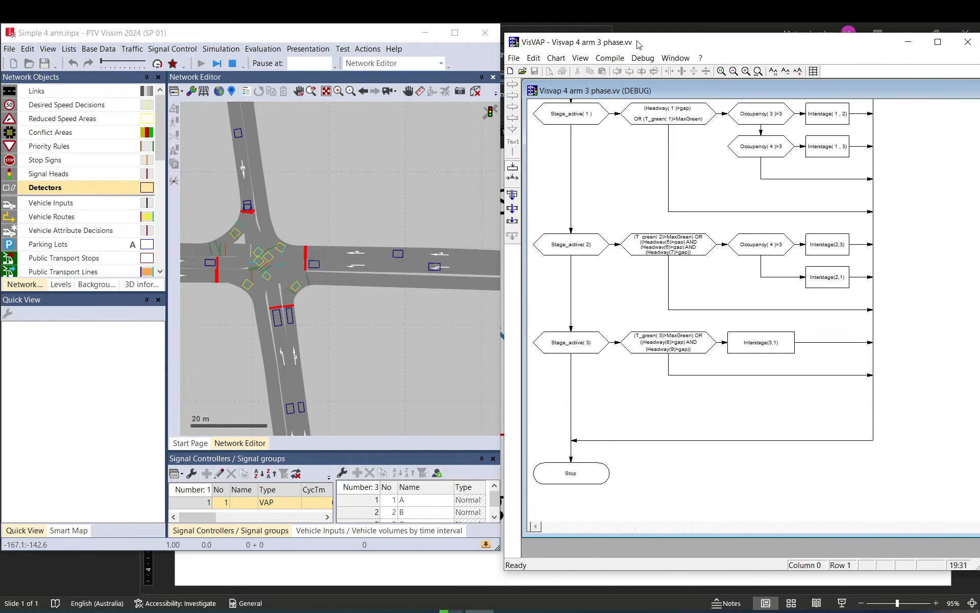
- Advance the simulation in single steps to 12.4 s, executing the flowchart's next command along the way
left_click(215, 66)
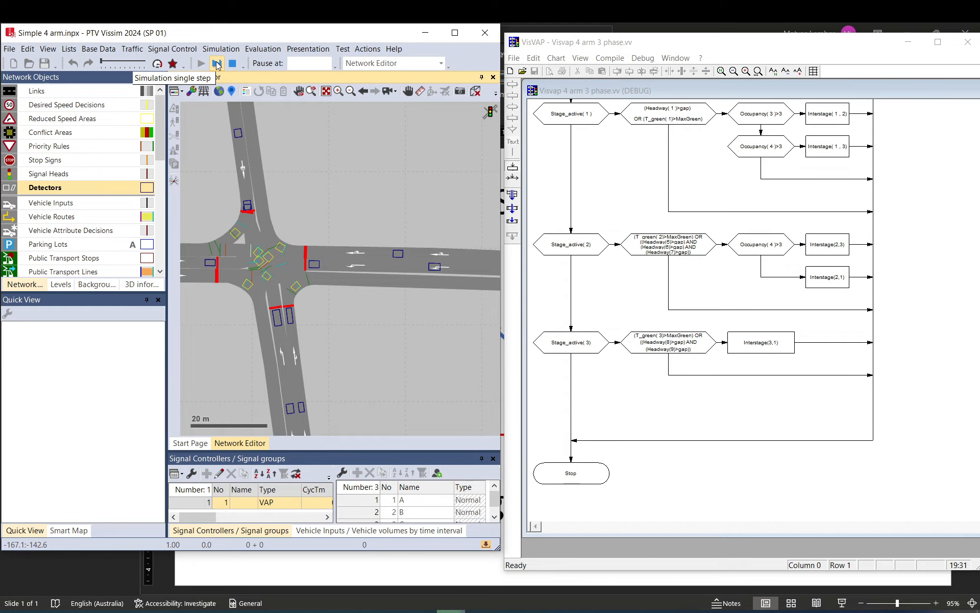
left_click(513, 210)
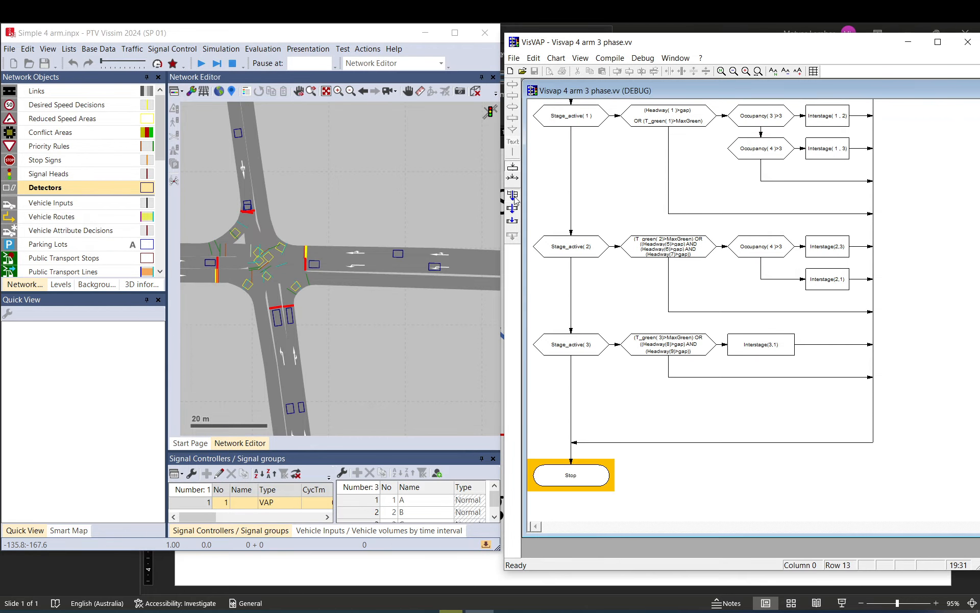
left_click(217, 63)
left_click(217, 64)
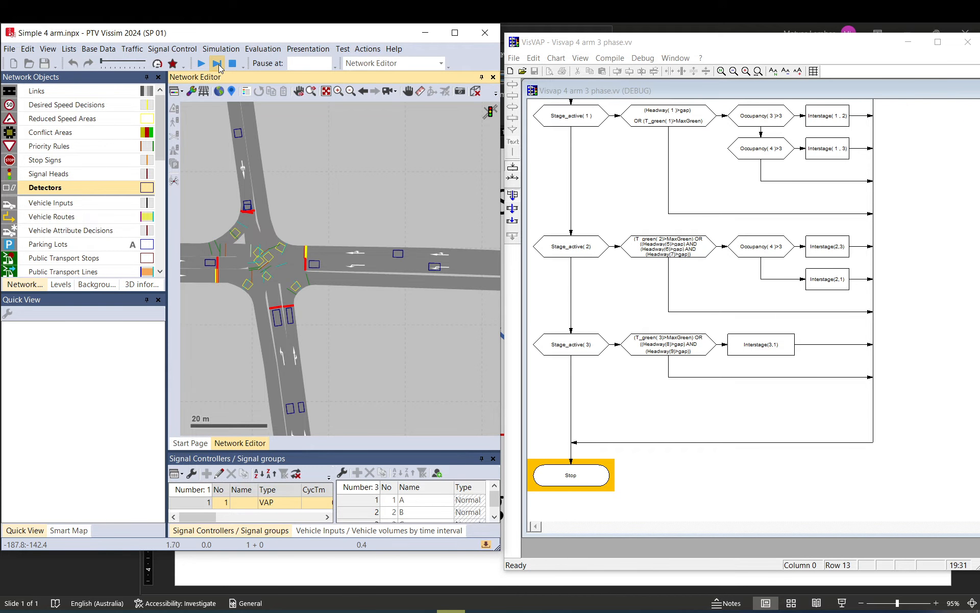
left_click(217, 63)
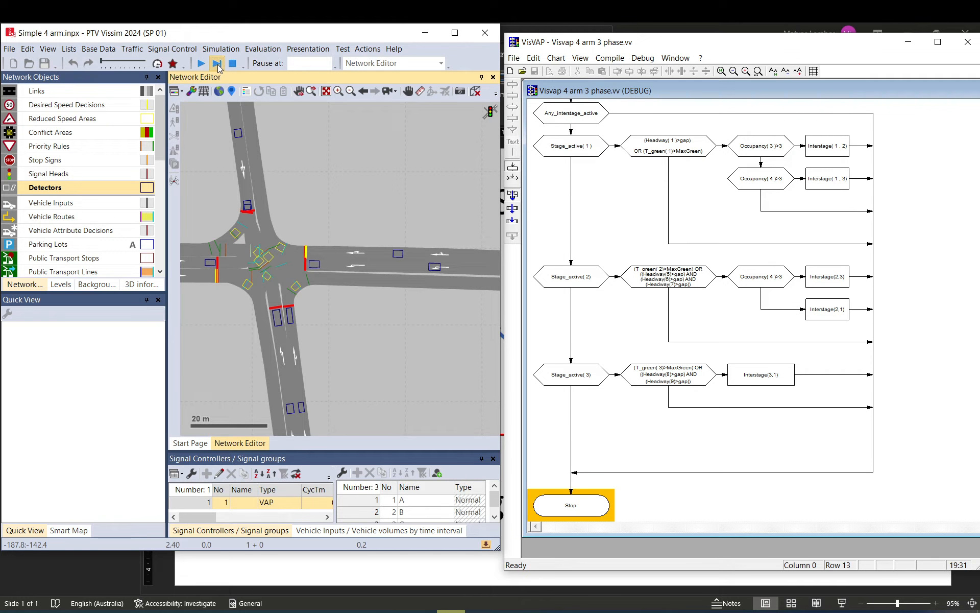
left_click(217, 63)
left_click(217, 63)
left_click(217, 64)
left_click(217, 65)
left_click(217, 64)
left_click(217, 64)
left_click(218, 64)
left_click(219, 65)
left_click(218, 65)
left_click(218, 65)
- Execute the pending flowchart commands and continue advancing the simulation to second 19, at the start of a new logic pass
left_click(513, 209)
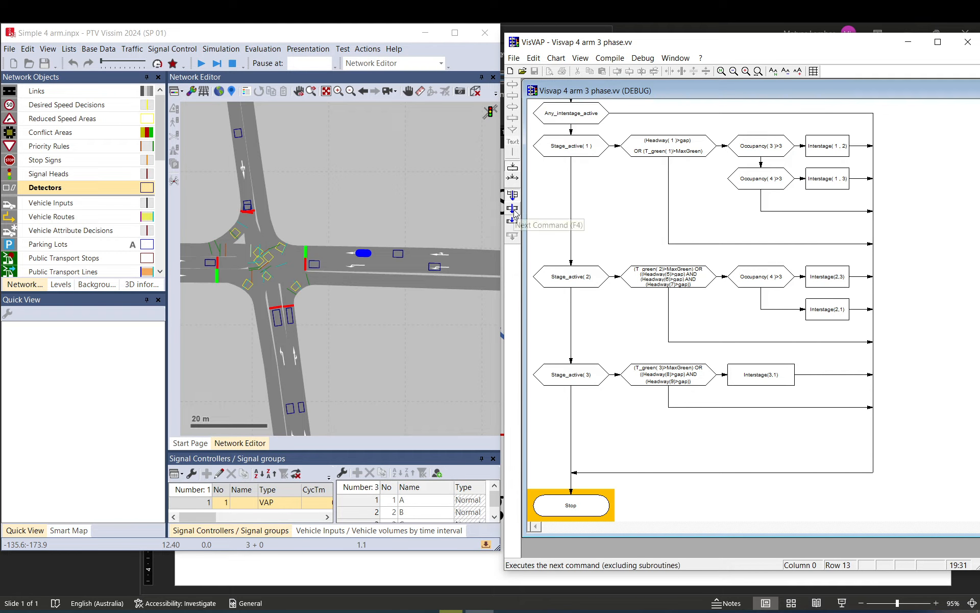
left_click(513, 210)
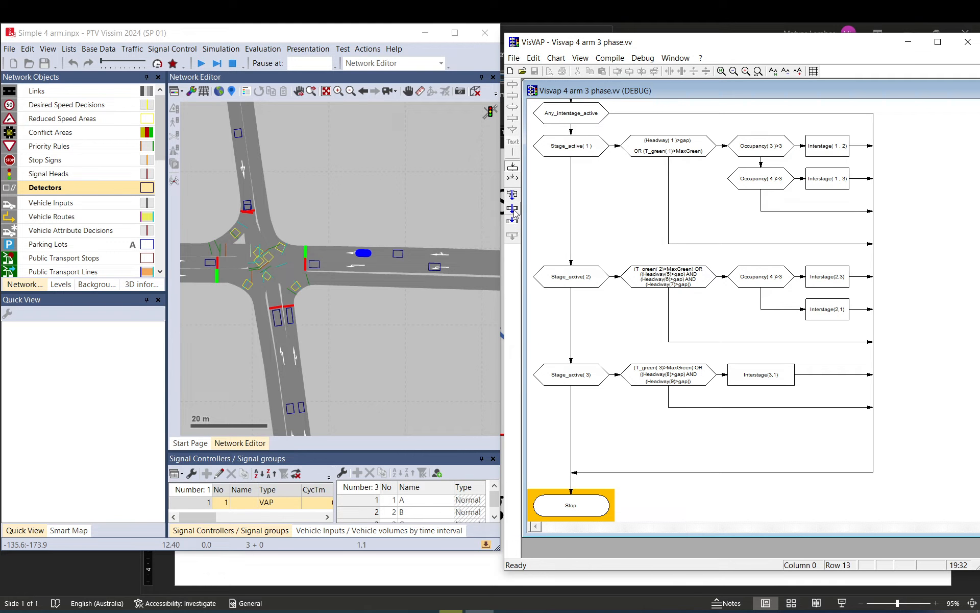
left_click(513, 210)
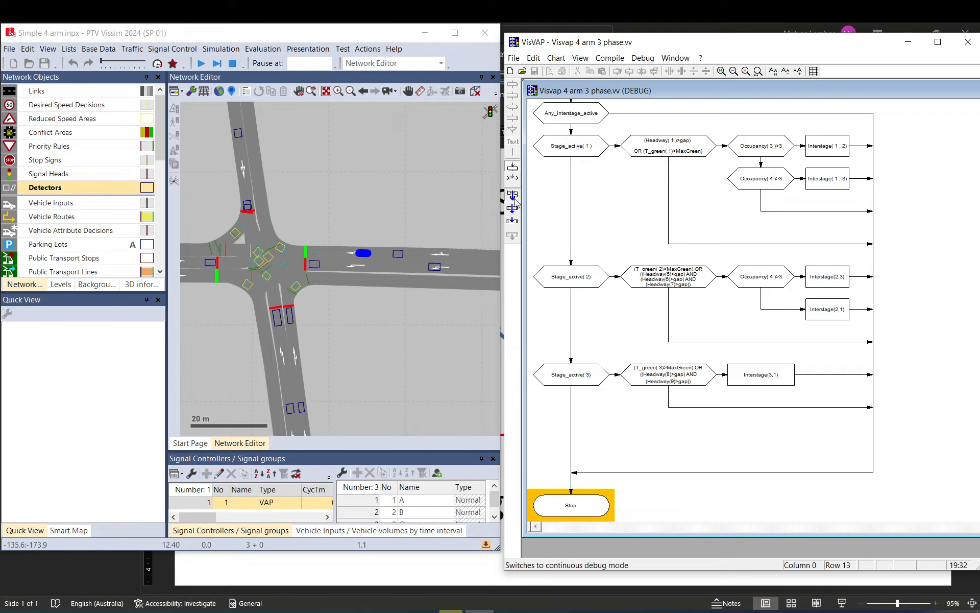
left_click(306, 172)
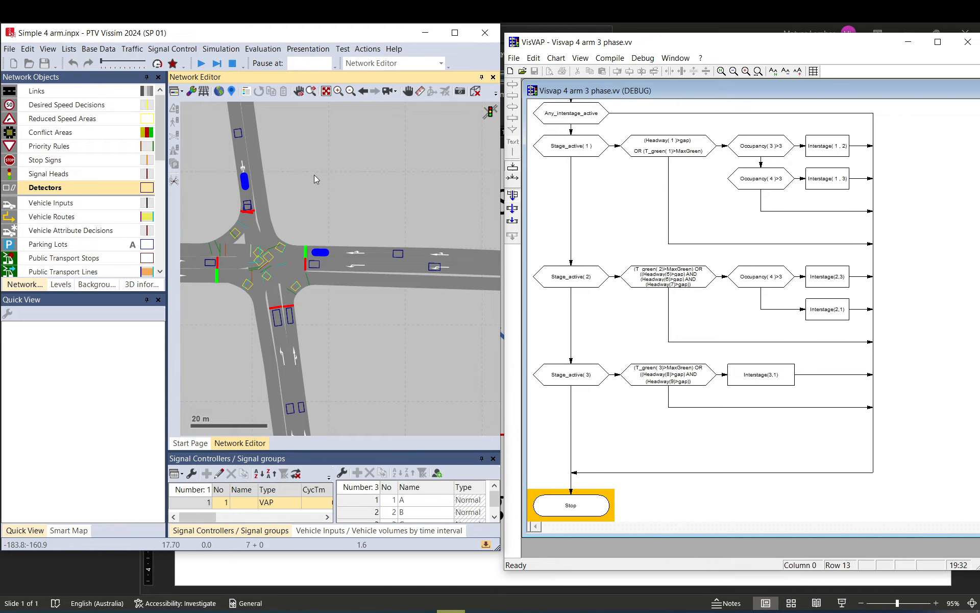
left_click(515, 209)
left_click(413, 195)
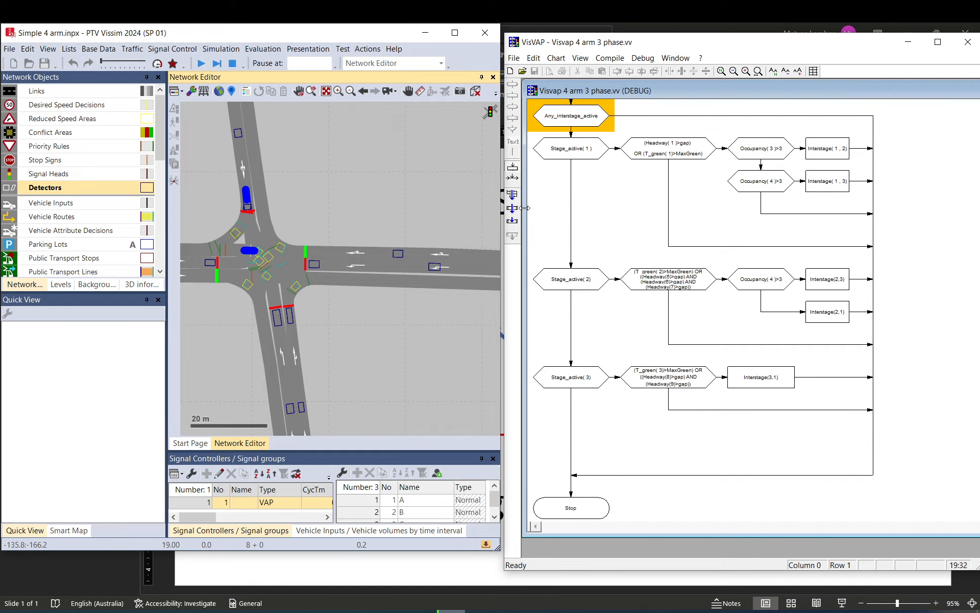
- Execute the flowchart command by command at second 19, following the stage 1, gap and occupancy 3 and 4 checks through to Stop
left_click(513, 222)
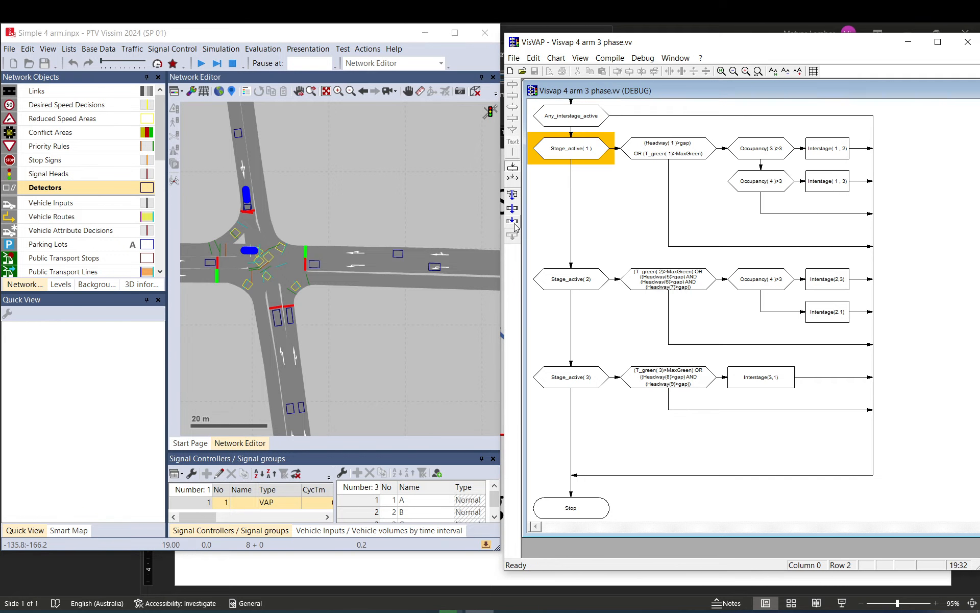
left_click(513, 223)
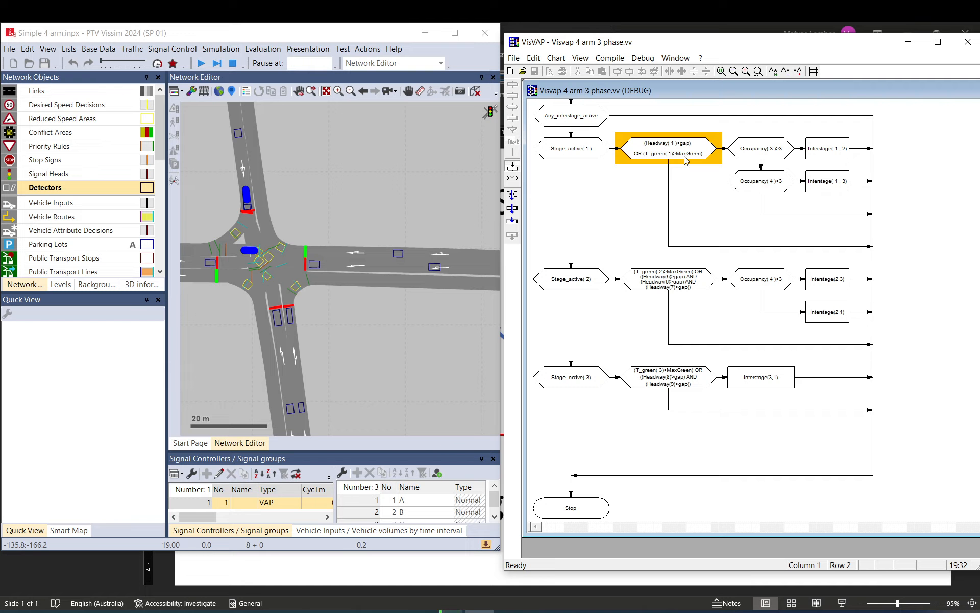
left_click(513, 221)
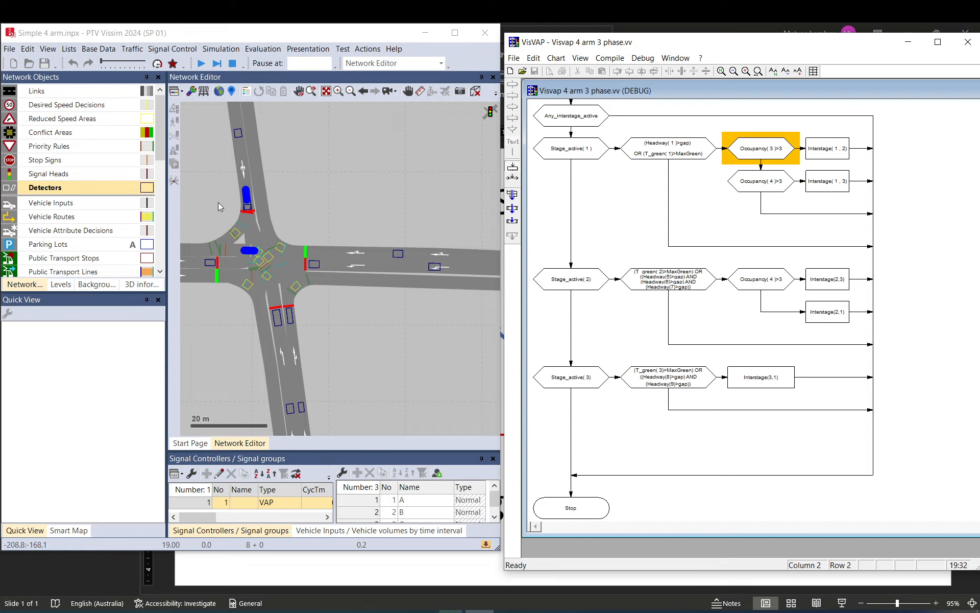
mouse_move(262, 206)
left_click(513, 221)
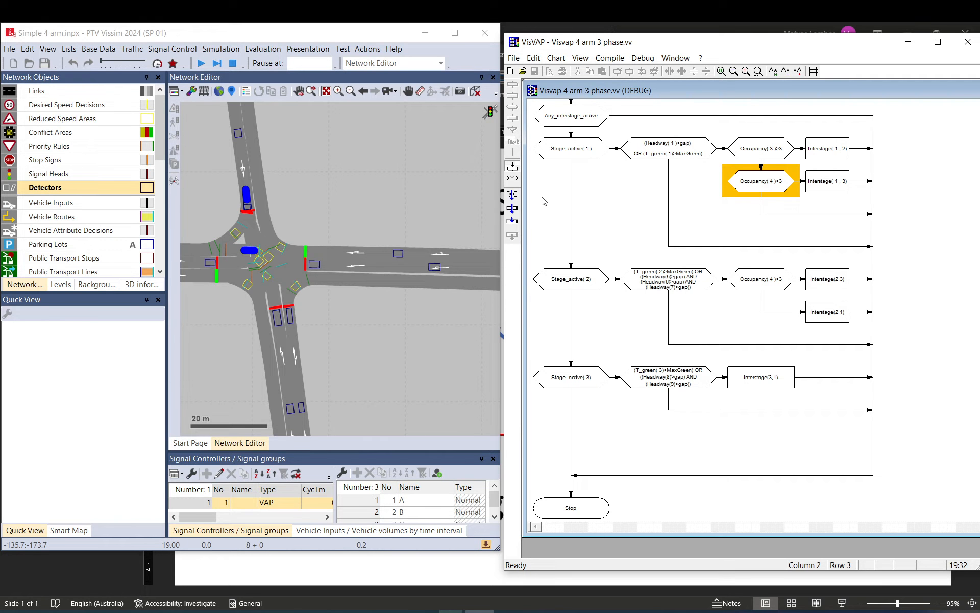
left_click(513, 221)
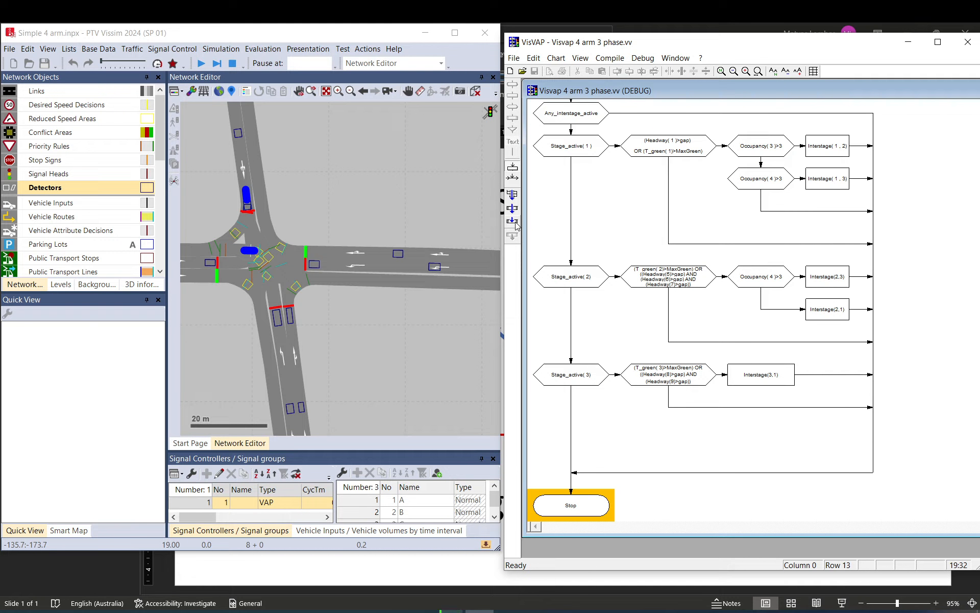
left_click(513, 222)
- Single-step the simulation from second 19 to second 20, where the flowchart starts its next pass
left_click(216, 65)
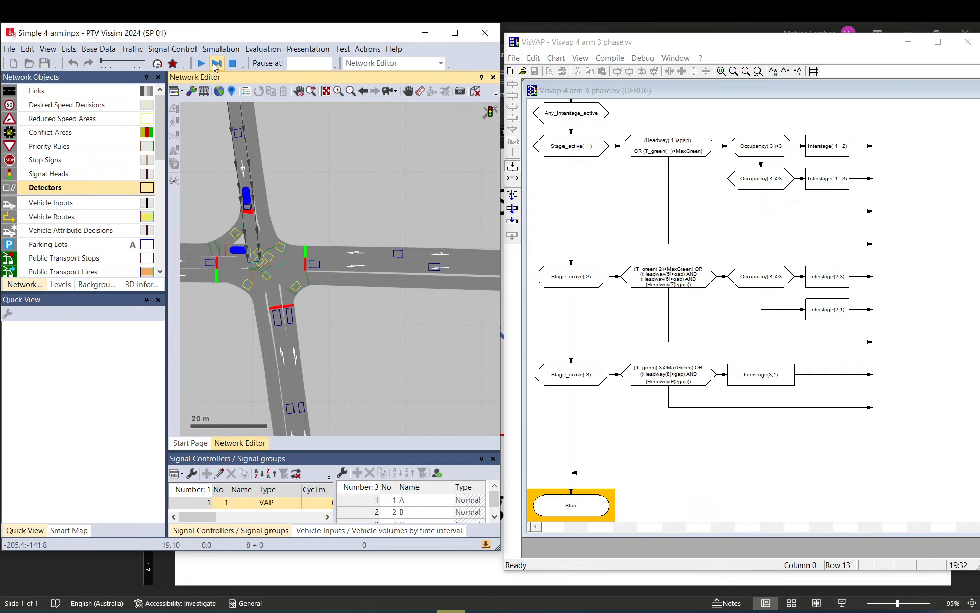
left_click(215, 64)
left_click(215, 65)
left_click(215, 64)
left_click(214, 65)
left_click(215, 64)
left_click(215, 65)
left_click(216, 64)
left_click(215, 64)
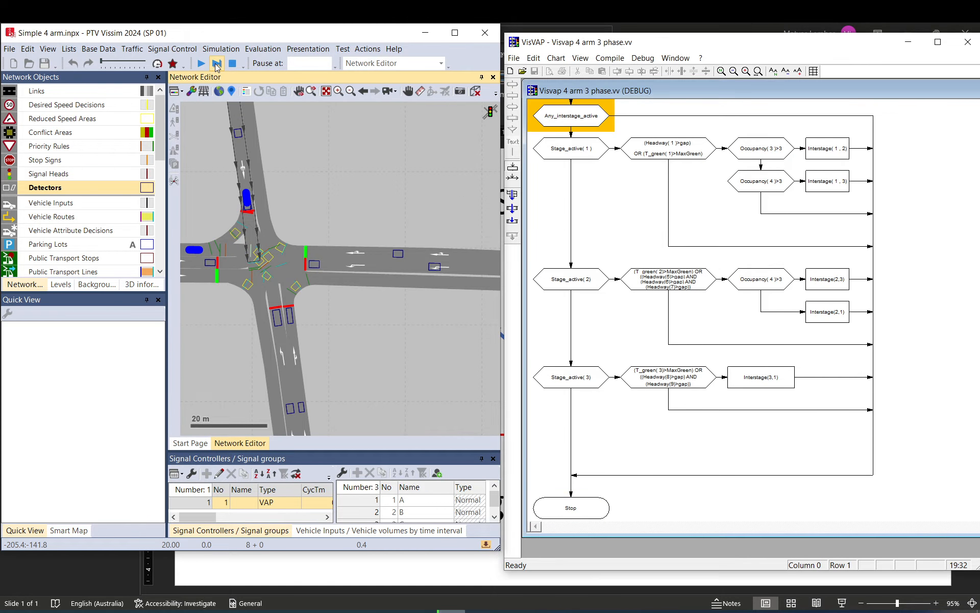
- Execute the flowchart commands for second 20 one by one until Stop is reached
left_click(512, 223)
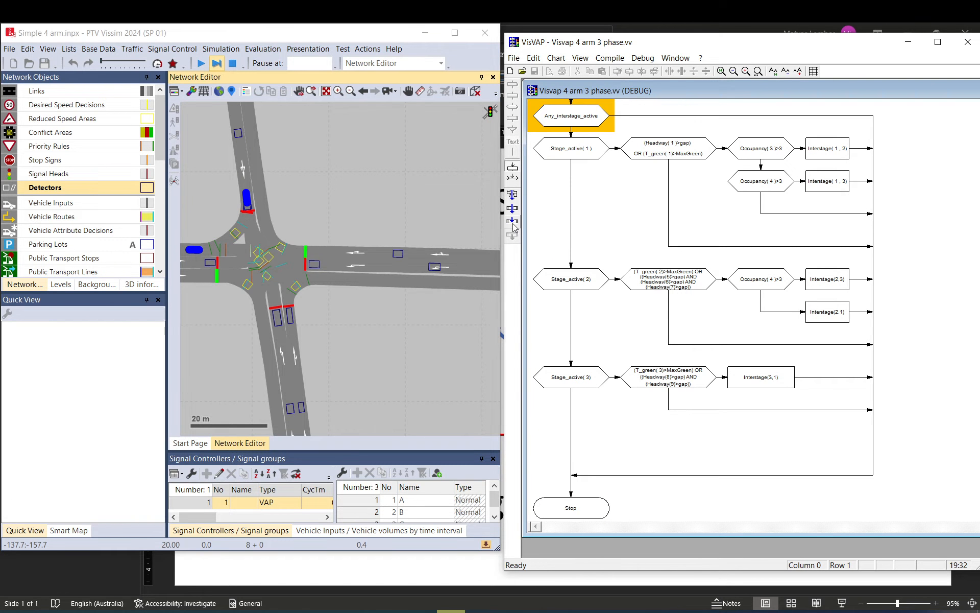
left_click(513, 225)
left_click(513, 225)
left_click(513, 225)
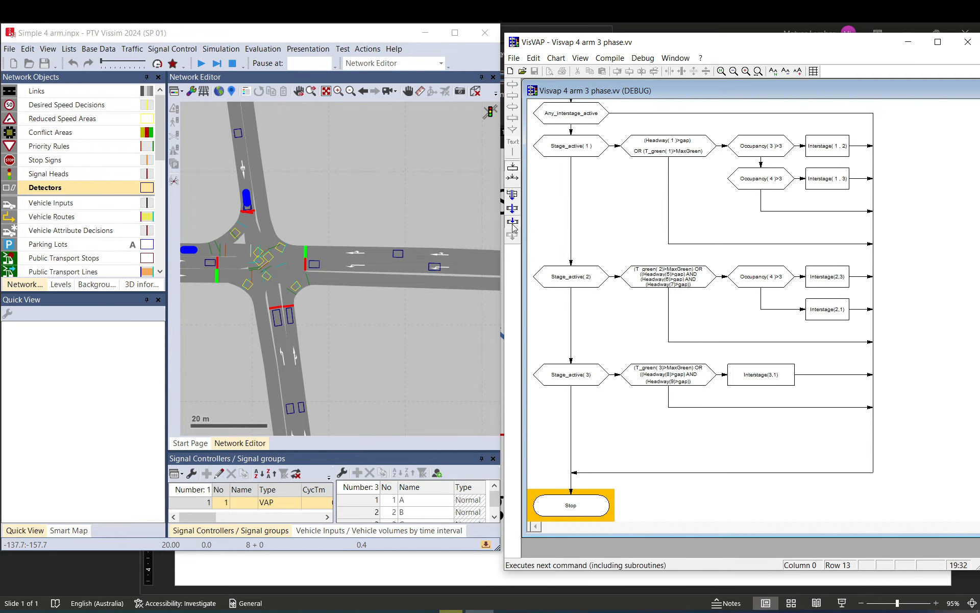
- Single-step the simulation to second 21 and execute the stage 1 flowchart checks one by one to Stop
left_click(218, 64)
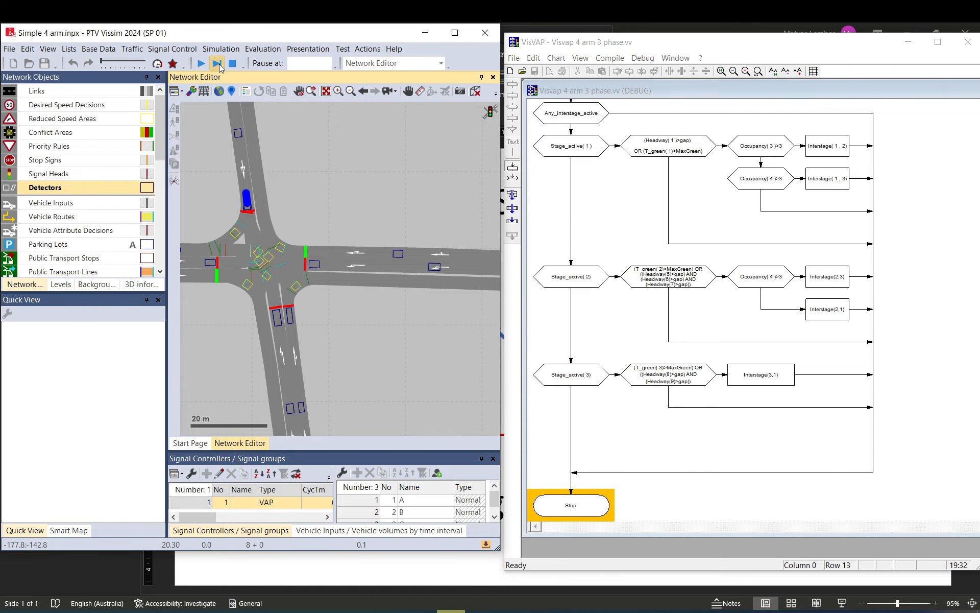
left_click(220, 68)
left_click(219, 68)
left_click(219, 67)
left_click(219, 68)
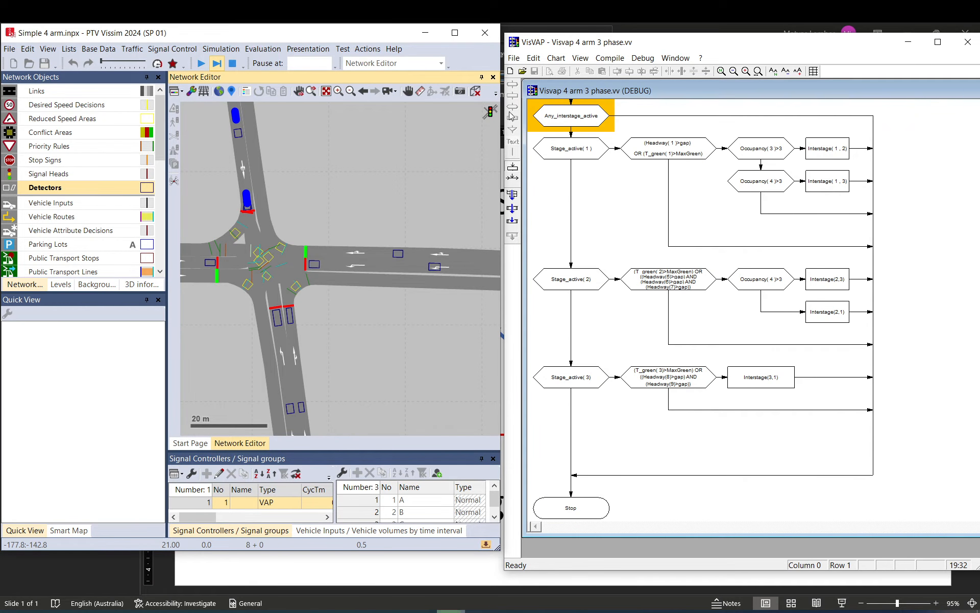
left_click(518, 224)
left_click(517, 223)
left_click(518, 224)
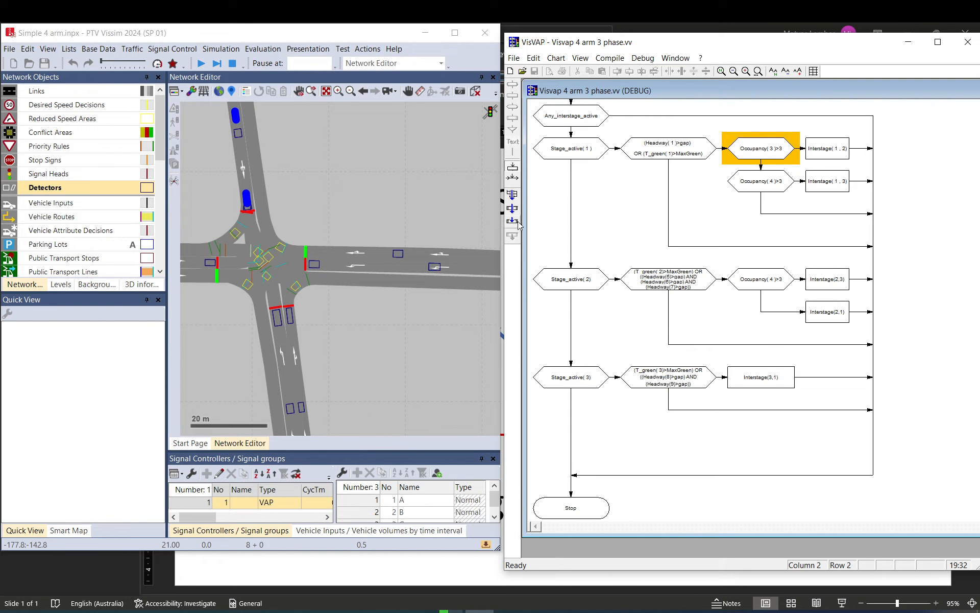
left_click(518, 223)
left_click(517, 223)
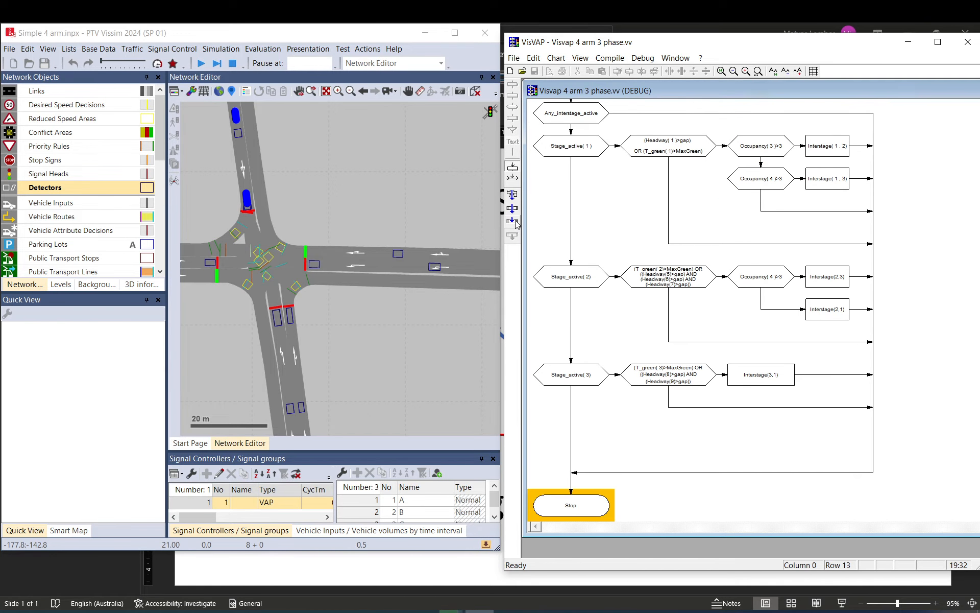
- Single-step the simulation to second 22 and execute the stage 1 checks as far as the Interstage(1,2) command
left_click(218, 66)
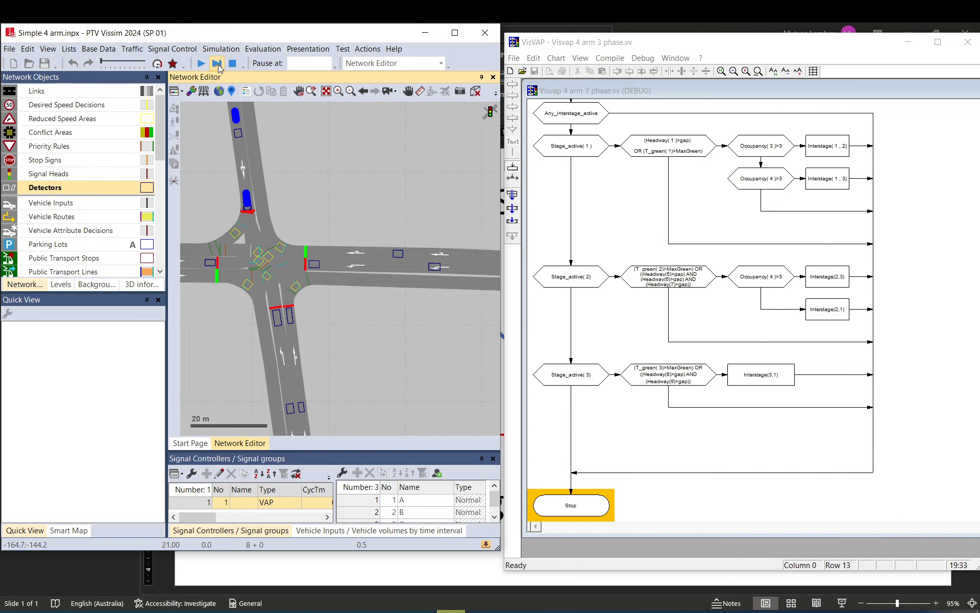
left_click(514, 223)
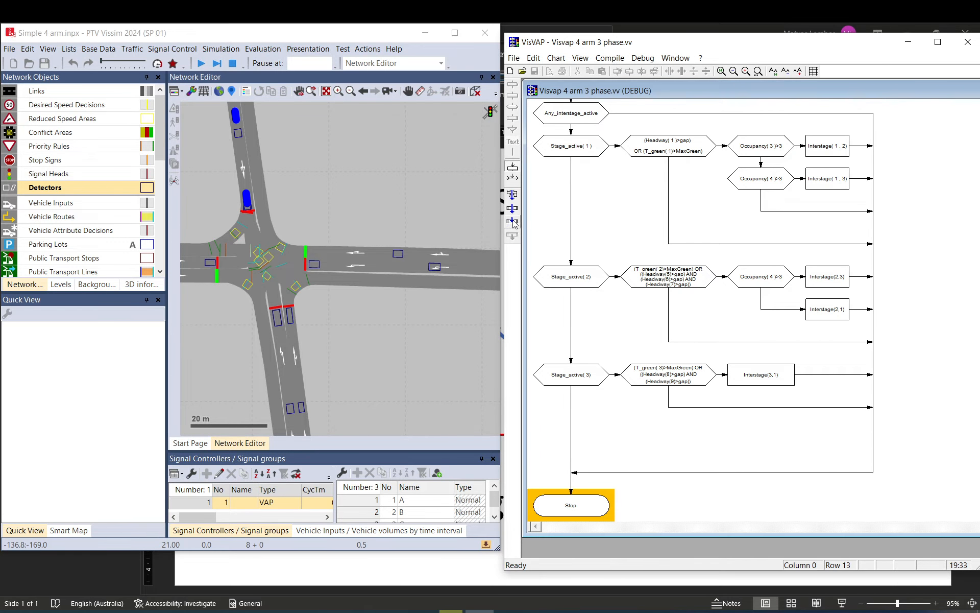
left_click(218, 66)
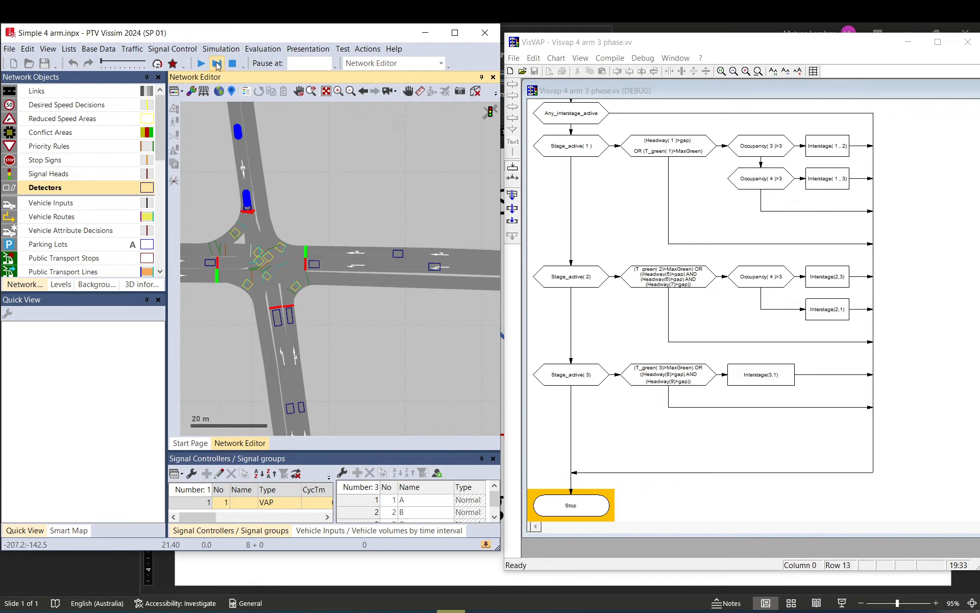
left_click(218, 66)
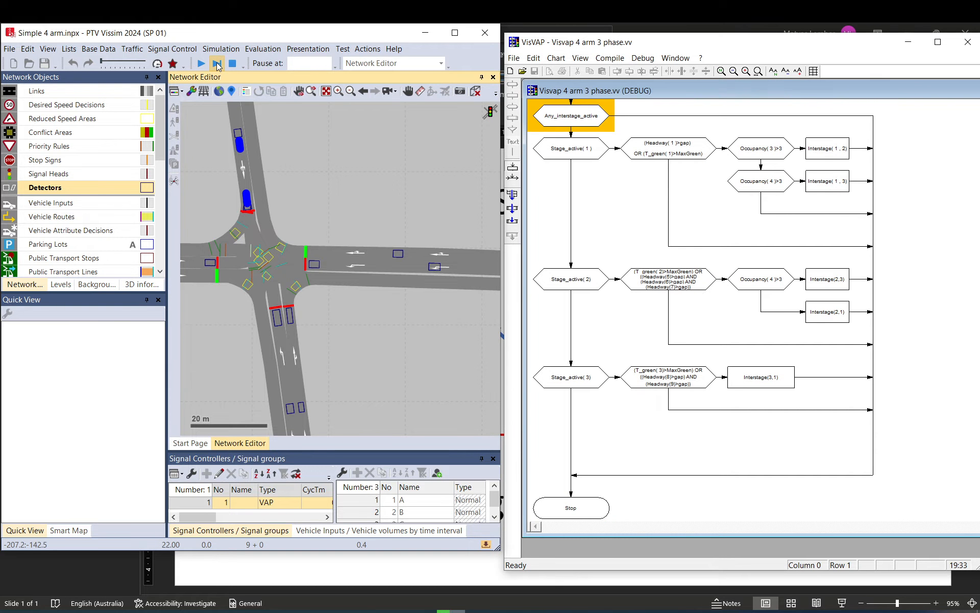
left_click(514, 223)
left_click(514, 223)
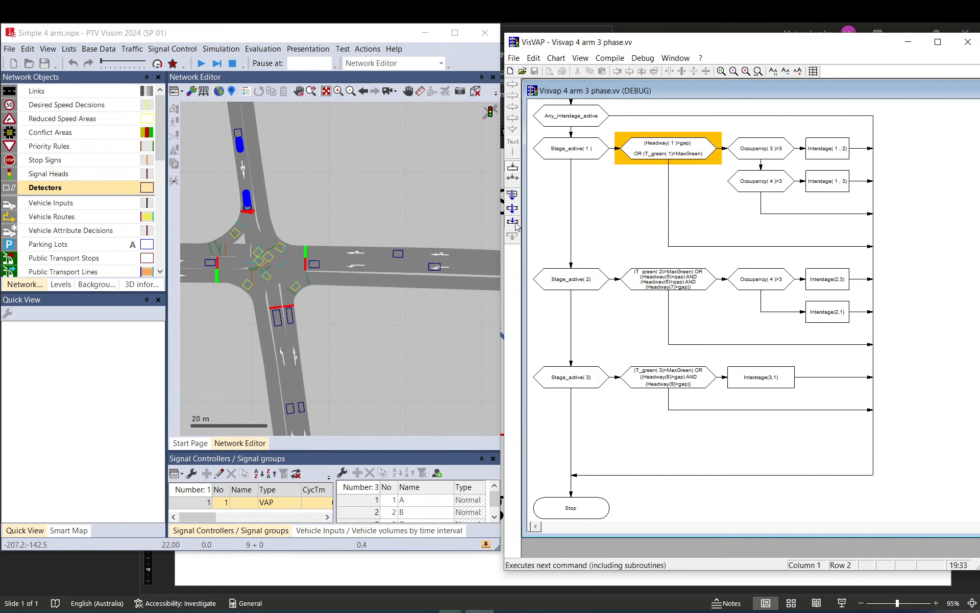
left_click(515, 223)
left_click(514, 223)
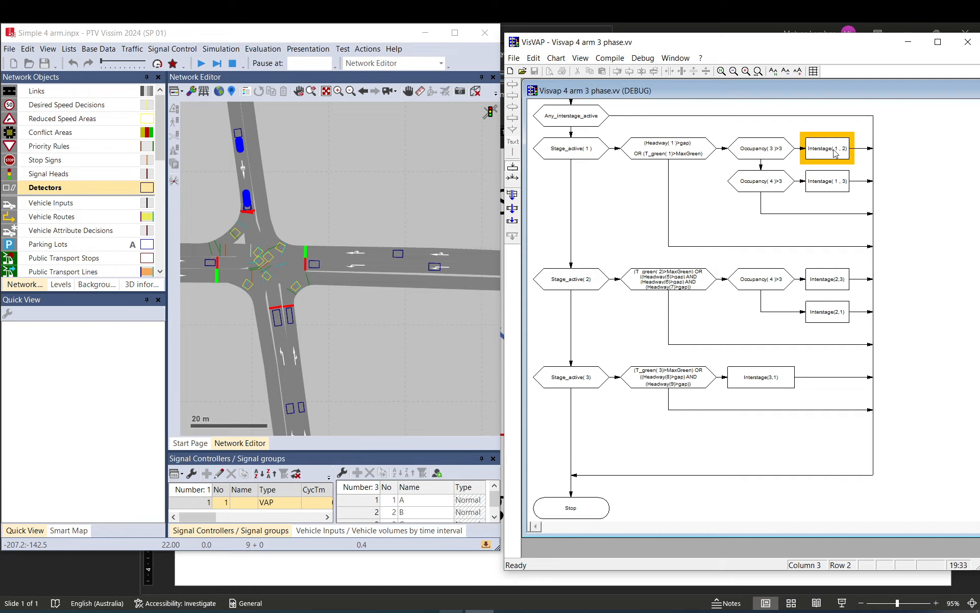
- Execute the Interstage(1,2) command, then single-step the simulation to second 23 and run that second's flowchart pass to Stop
left_click(217, 66)
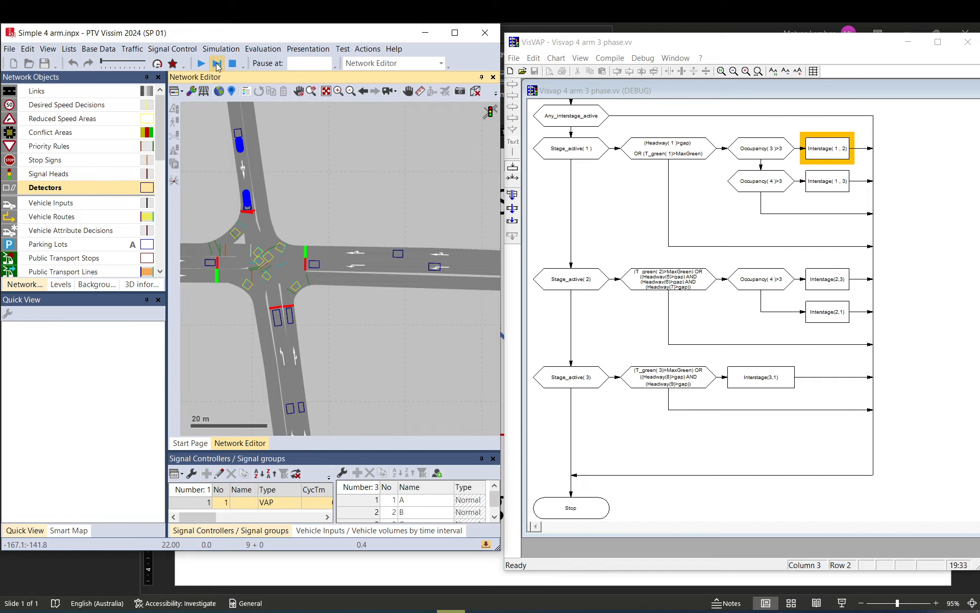
left_click(513, 223)
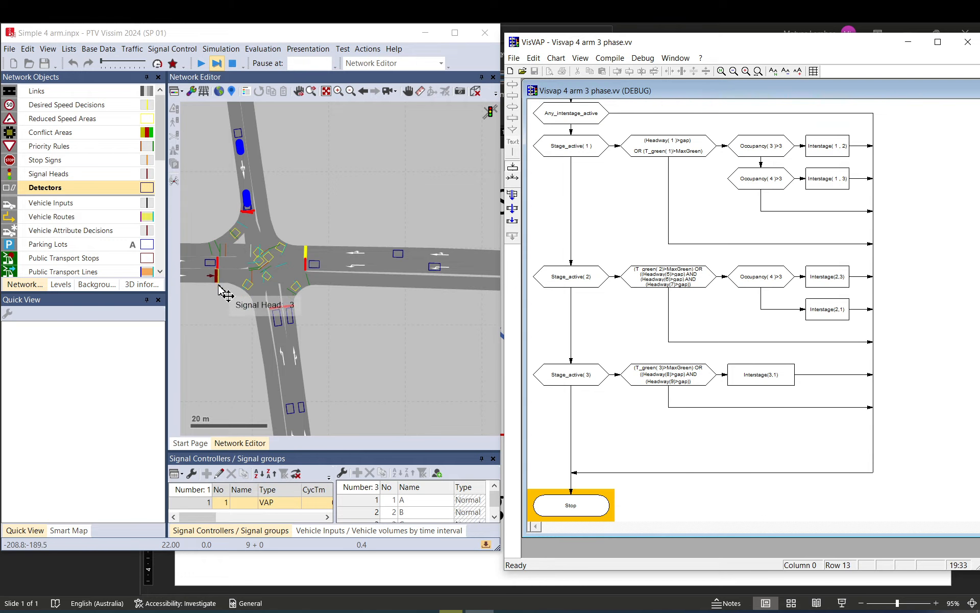
left_click(217, 65)
left_click(217, 65)
left_click(217, 65)
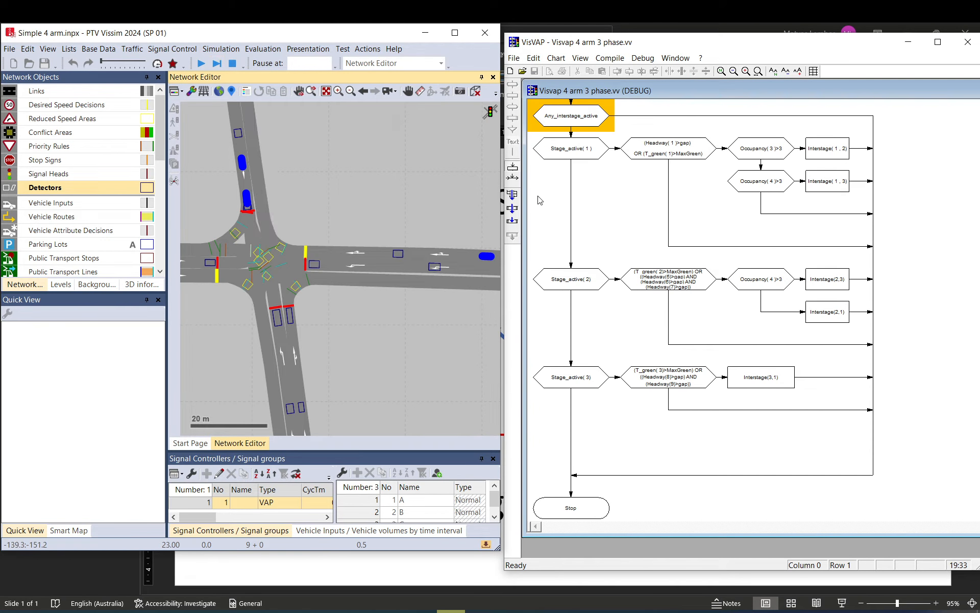
left_click(514, 228)
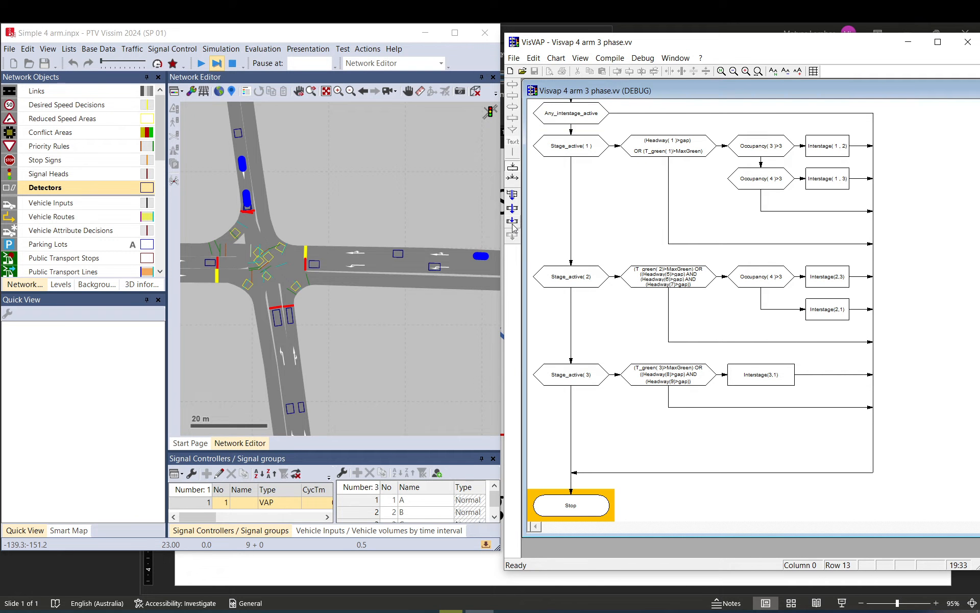
- Advance the simulation from second 23 to second 27, executing each second's interstage check in the flowchart
left_click(217, 66)
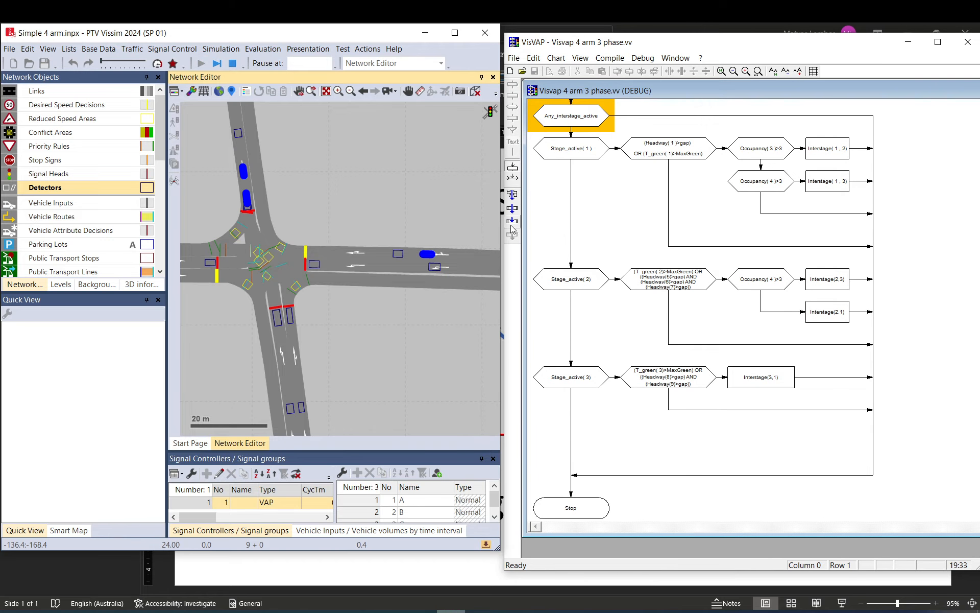
left_click(513, 228)
left_click(514, 228)
left_click(514, 228)
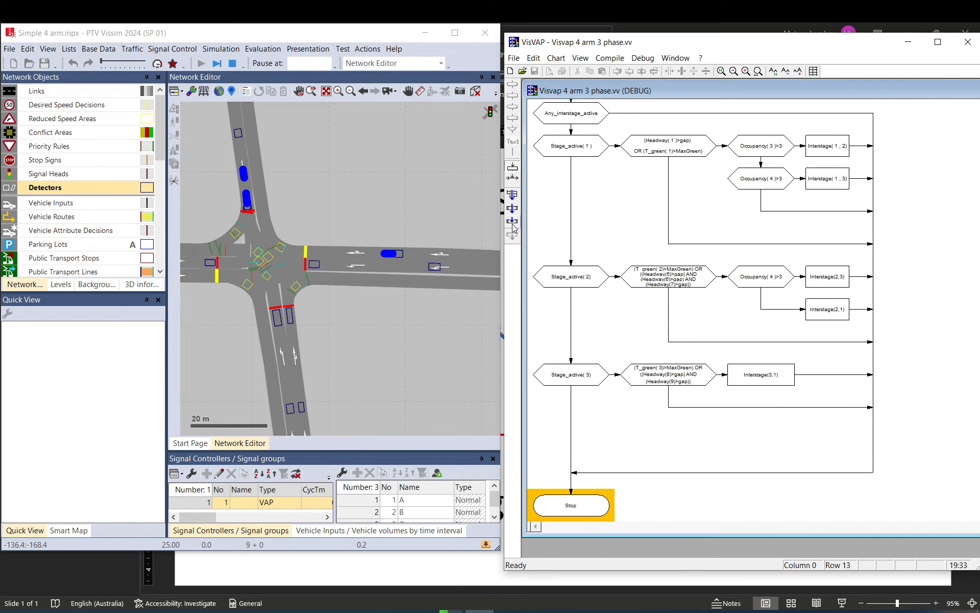
left_click(514, 228)
left_click(514, 228)
left_click(514, 228)
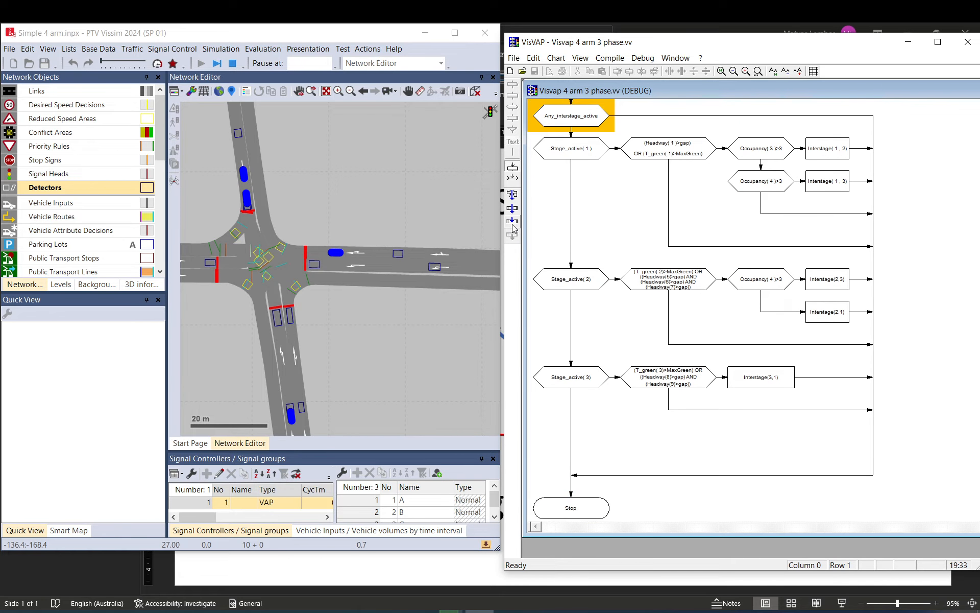
- Continue executing the flowchart commands one by one until the simulation reaches second 29
left_click(514, 229)
left_click(514, 228)
left_click(514, 228)
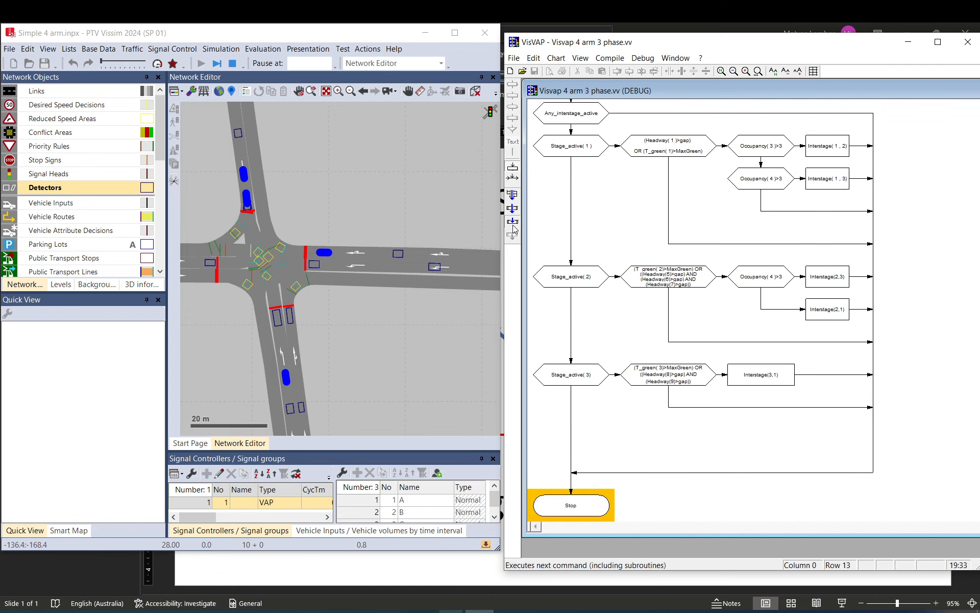
left_click(514, 228)
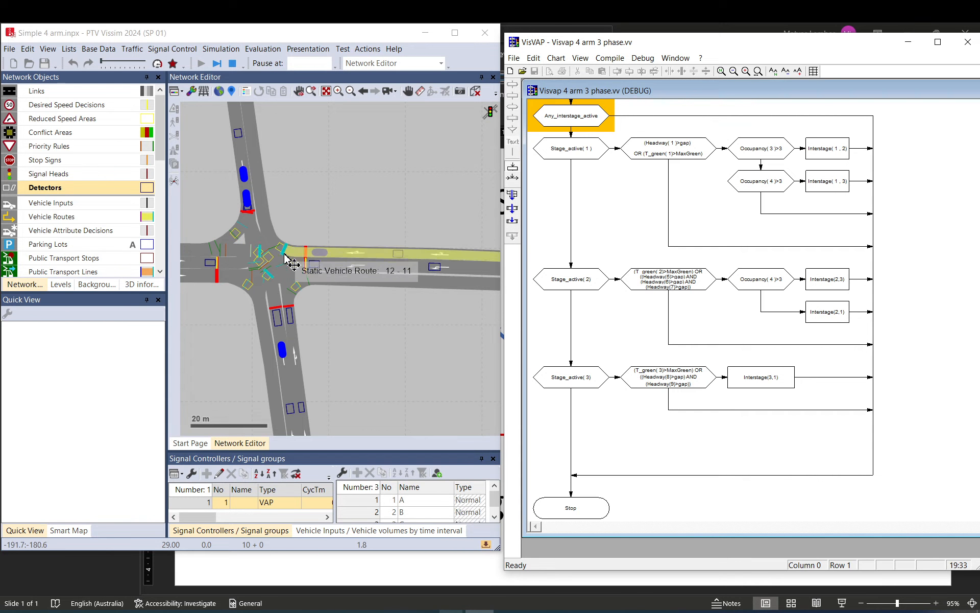
- Check the signal group of the east approach's left-turn signal head against the stage diagram in PowerPoint, then return to Vissim and VisVAP
left_click(313, 276)
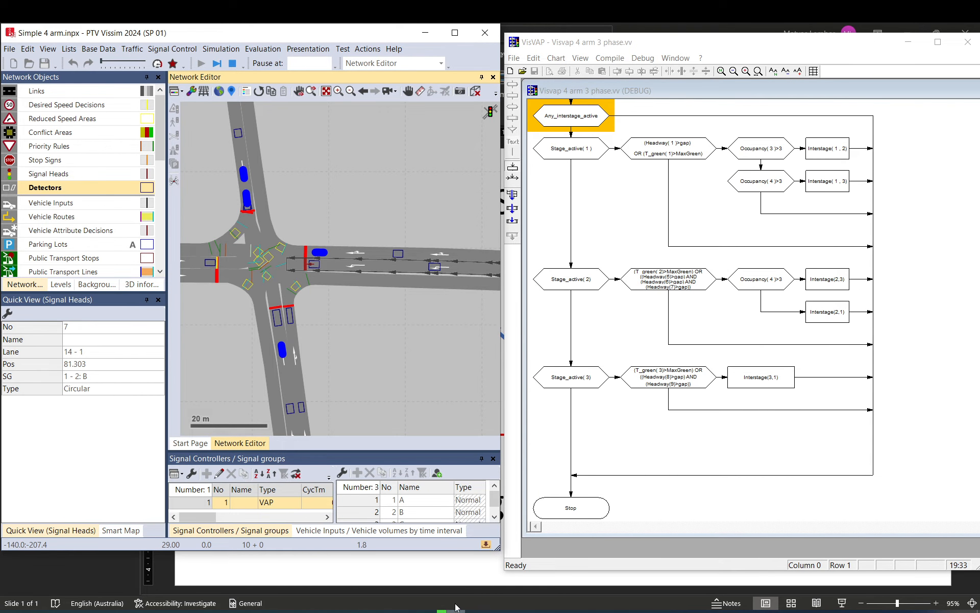
left_click(337, 611)
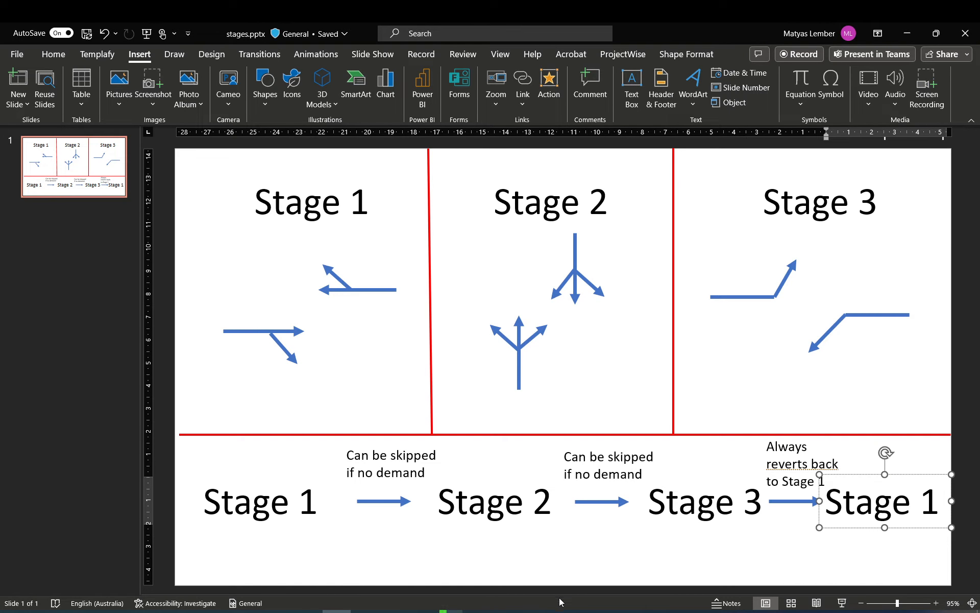
left_click(451, 611)
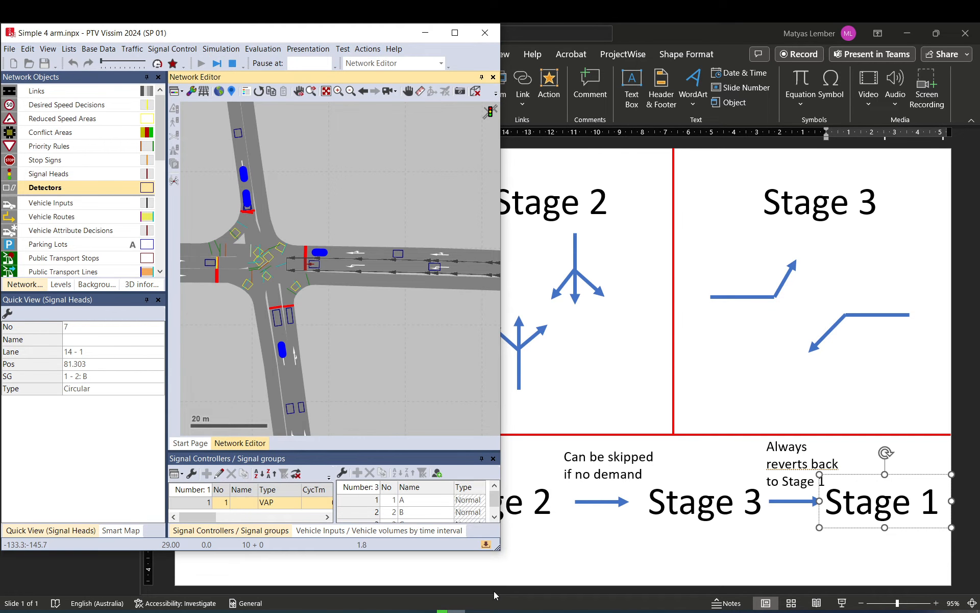
left_click(479, 611)
- Let the flowchart debugging run on and stop the Vissim simulation
left_click(513, 195)
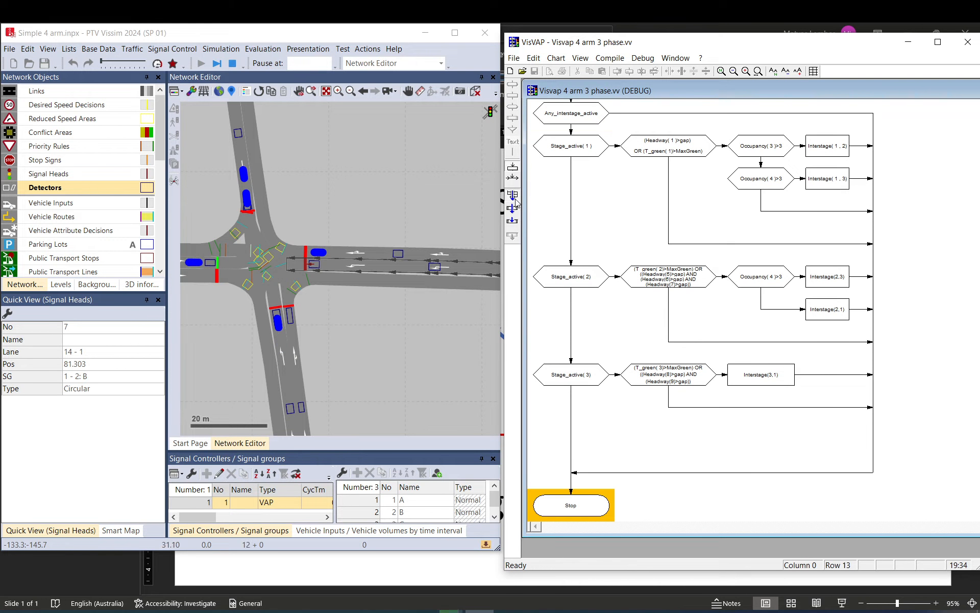
left_click(233, 64)
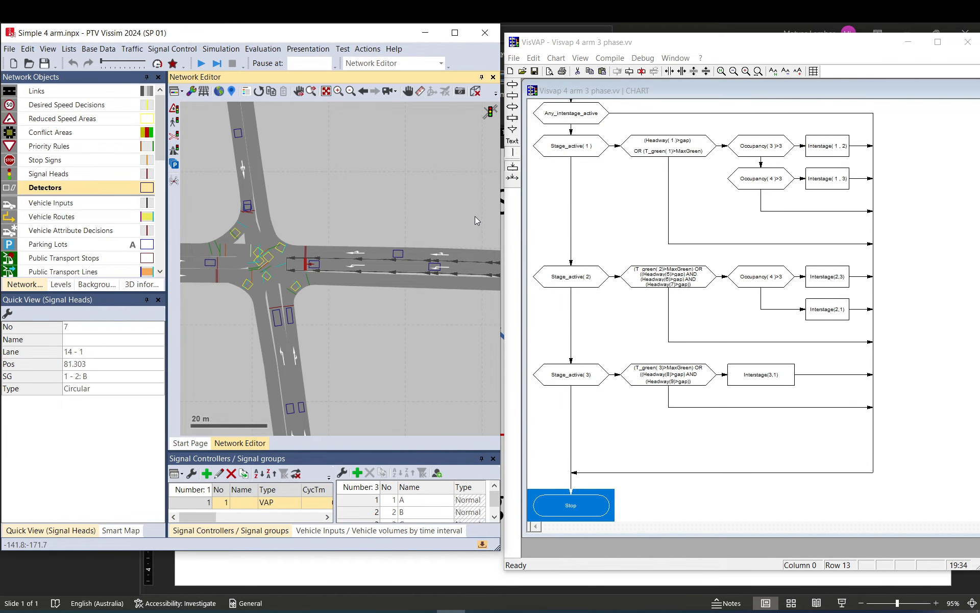
left_click(548, 251)
- Assign the left-turn signal heads on the east and west approaches to signal group 1 - 3: C
left_click(313, 273)
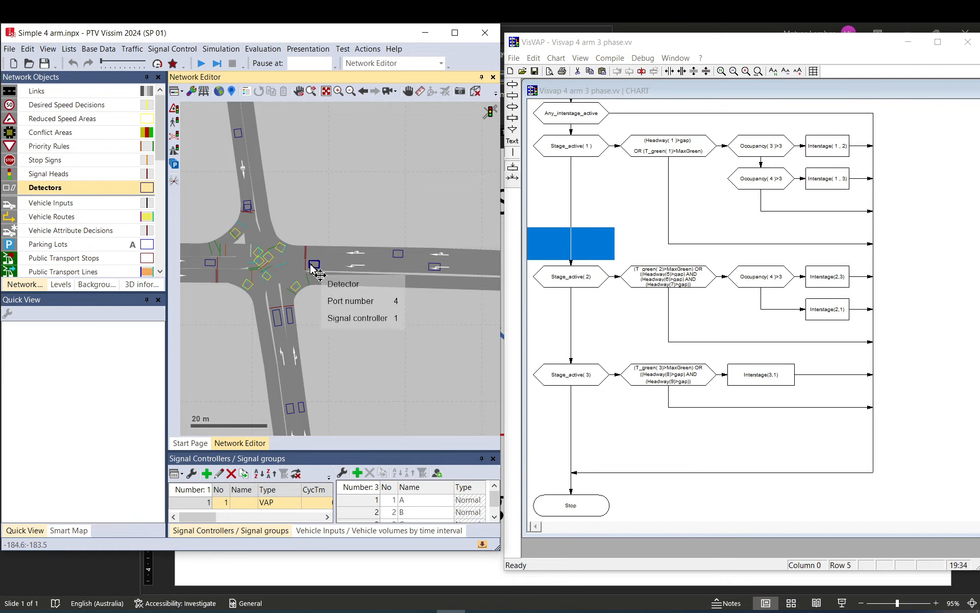
left_click(312, 274)
left_click(215, 280, "ctrl")
left_click(159, 377)
left_click(160, 377)
left_click(105, 408)
left_click(227, 339)
- Assign all signal heads on the north and south approaches to signal group 1 - 2: B
left_click(253, 214)
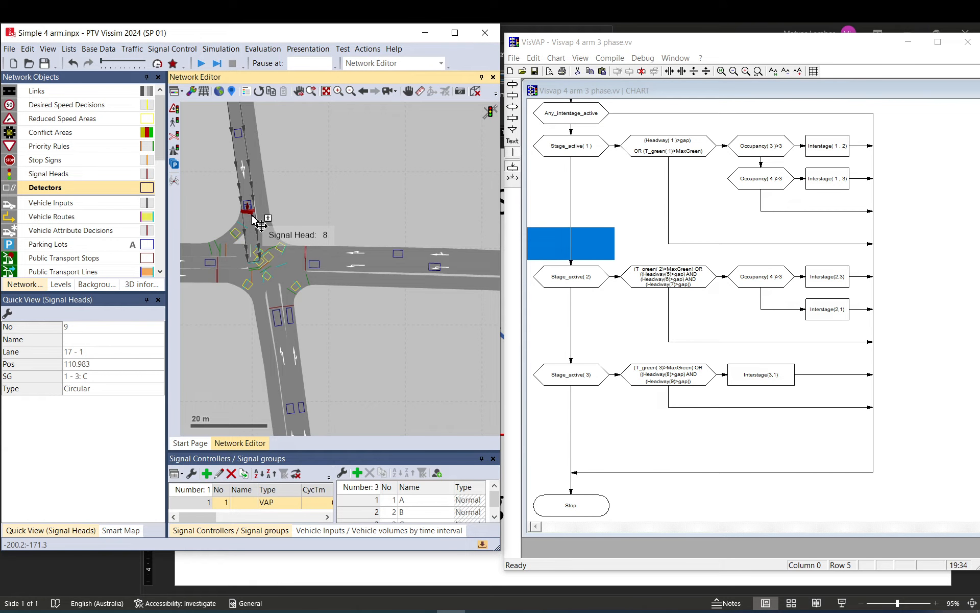
left_click(288, 309, "ctrl")
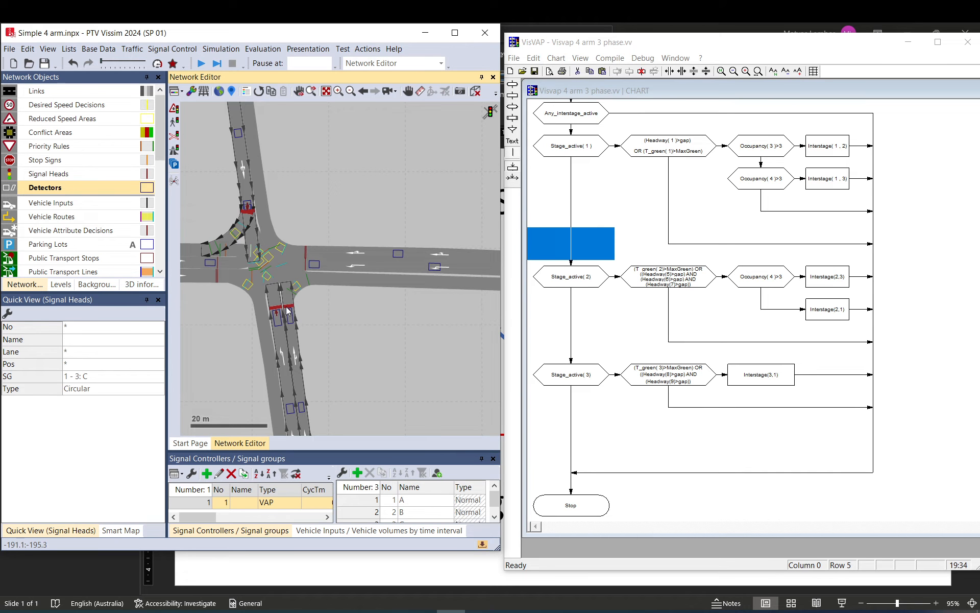
left_click(159, 377)
left_click(159, 377)
left_click(103, 396)
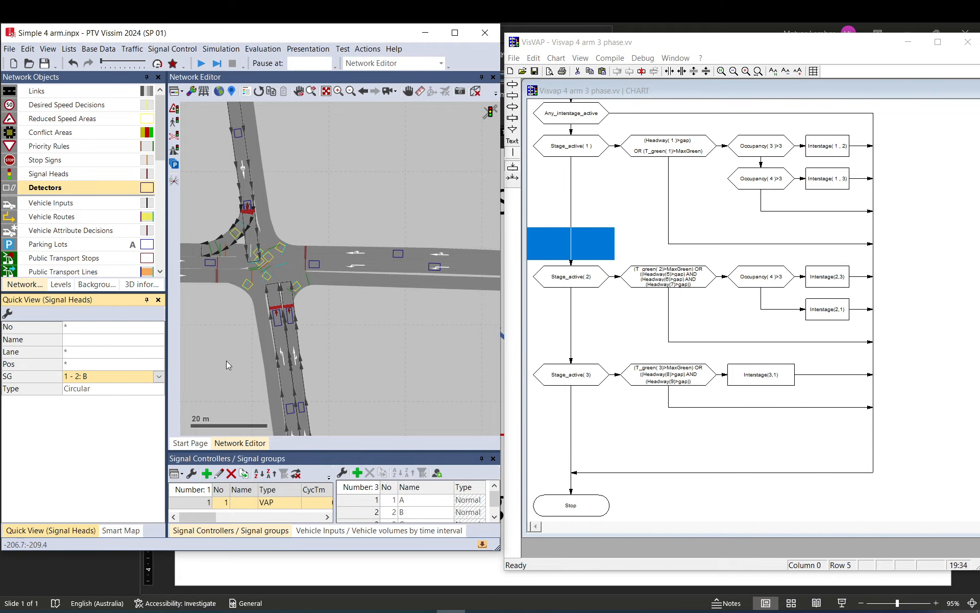
left_click(226, 361)
- Check the signal group assignment of individual signal heads on the south and north approaches
left_click(293, 312)
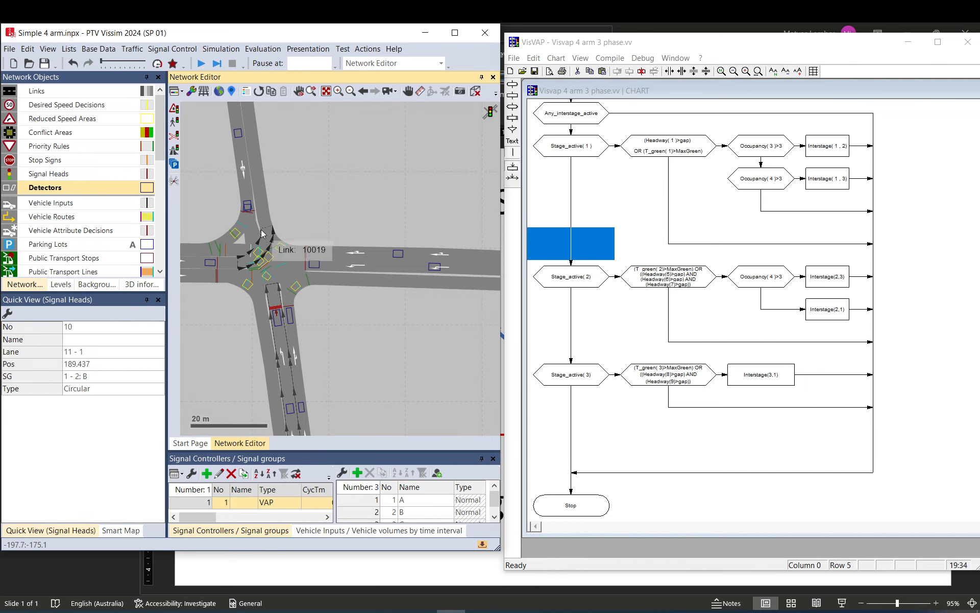
left_click(251, 219)
left_click(251, 217)
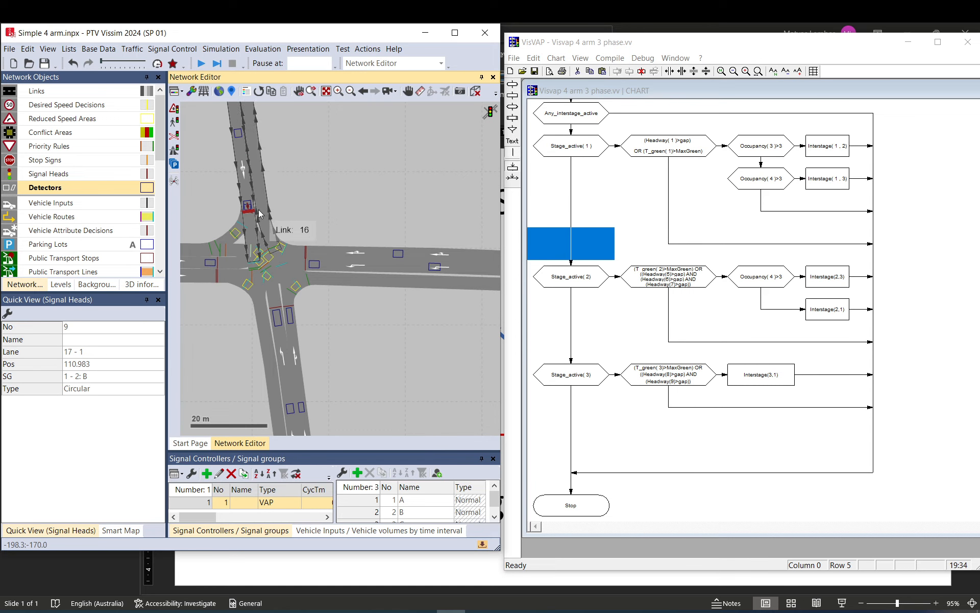
left_click(344, 207)
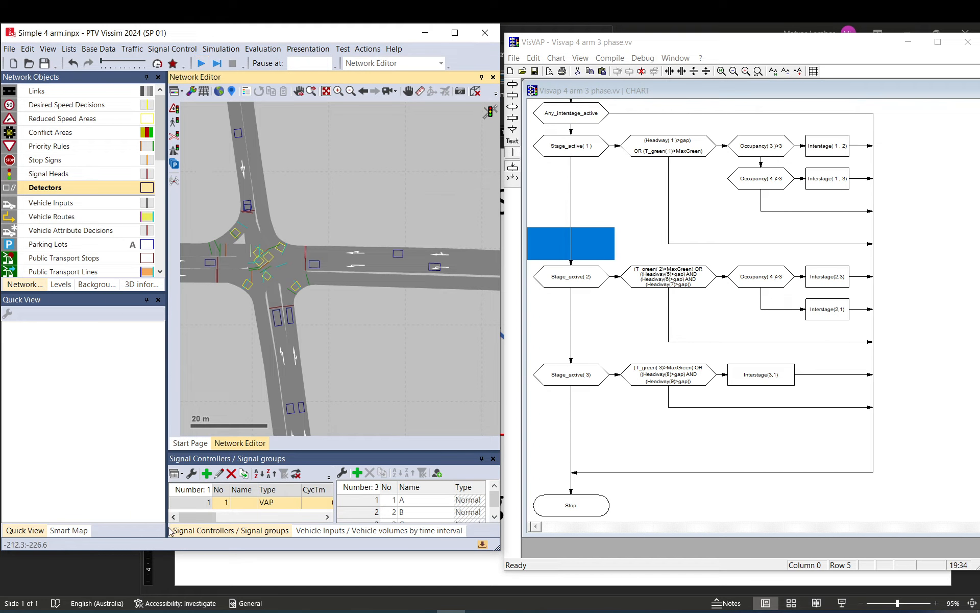
- Turn off VisVAP debug mode for signal controller 1 and start the simulation with the changes saved
double_click(193, 502)
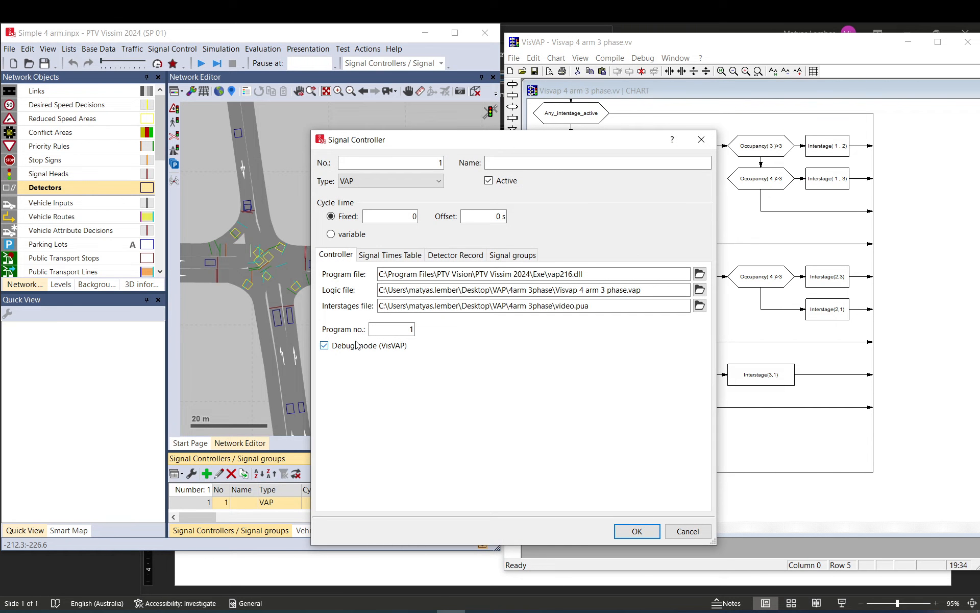
left_click(633, 531)
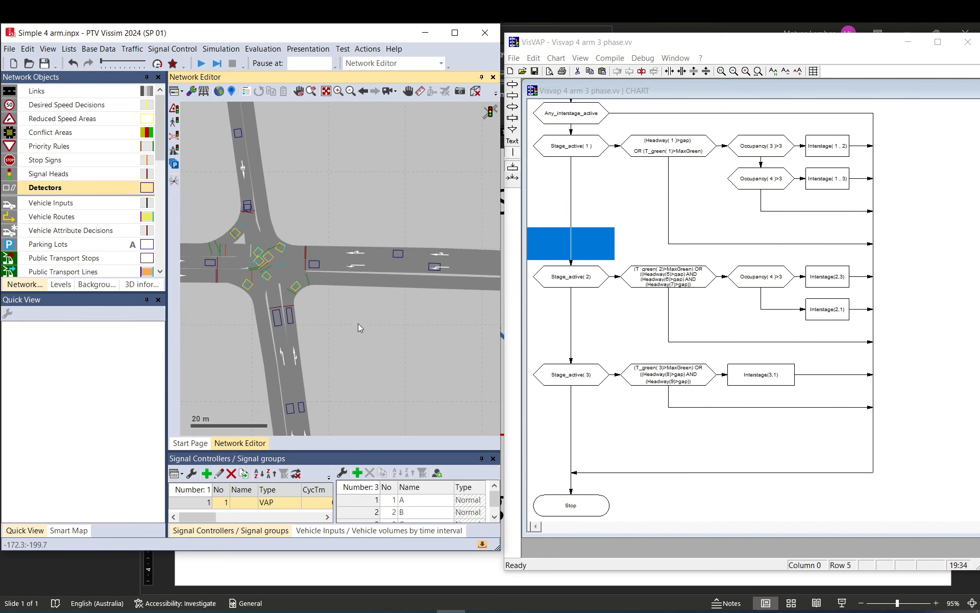
key("F5")
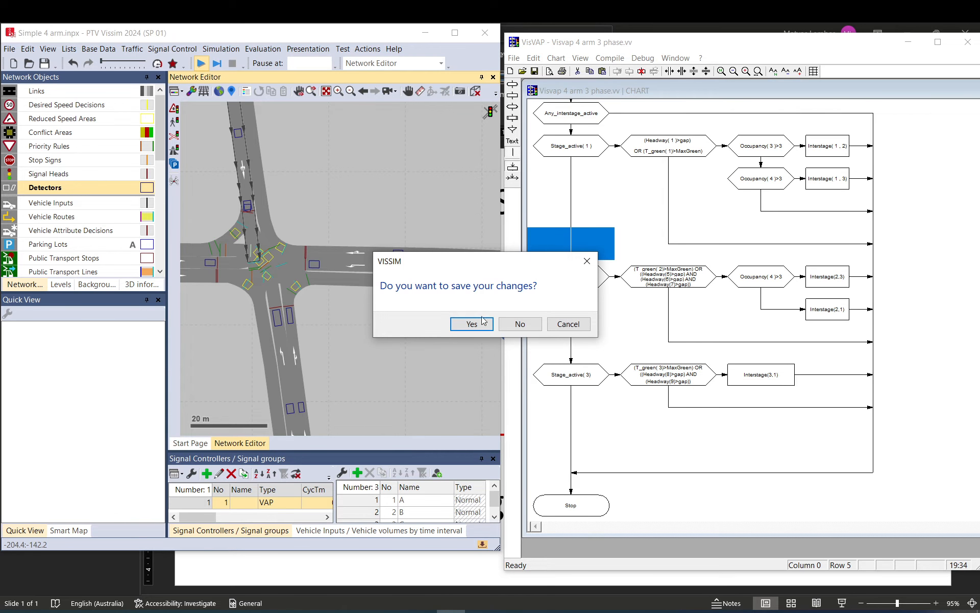
left_click(472, 323)
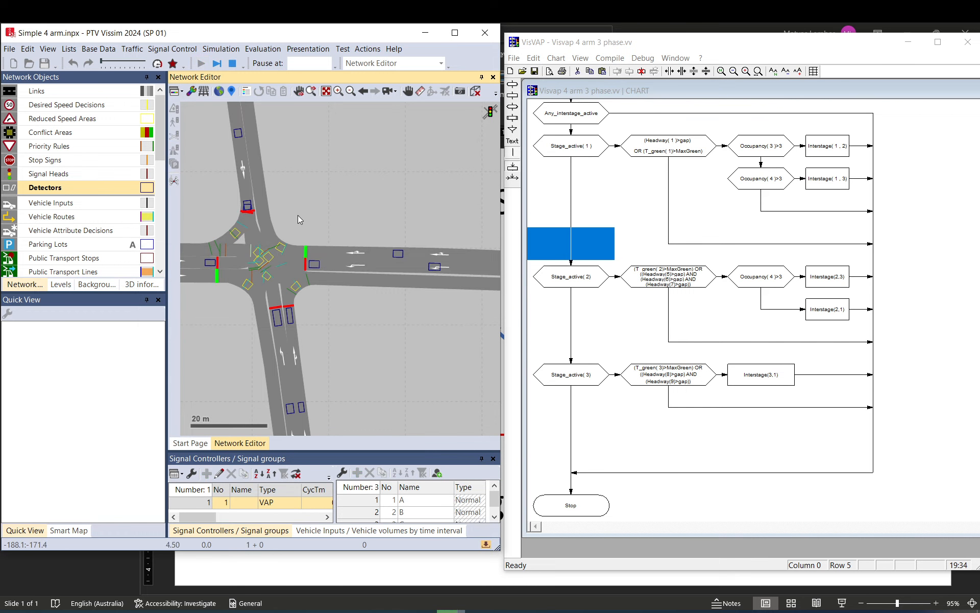
- Watch the signal stages and traffic at the junction, then stop the simulation
scroll(317, 214, "down", 1)
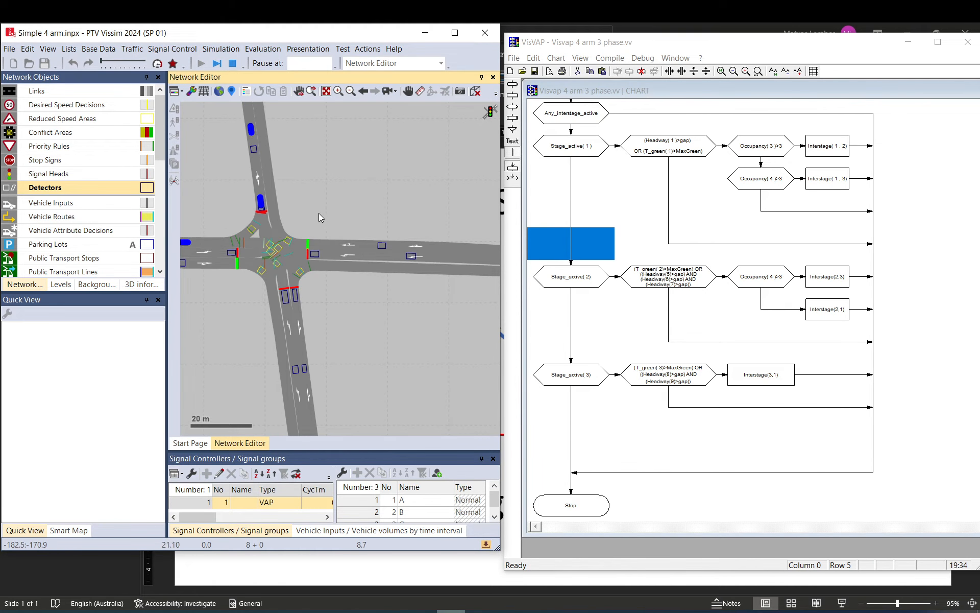
left_click_drag(318, 213, 380, 206)
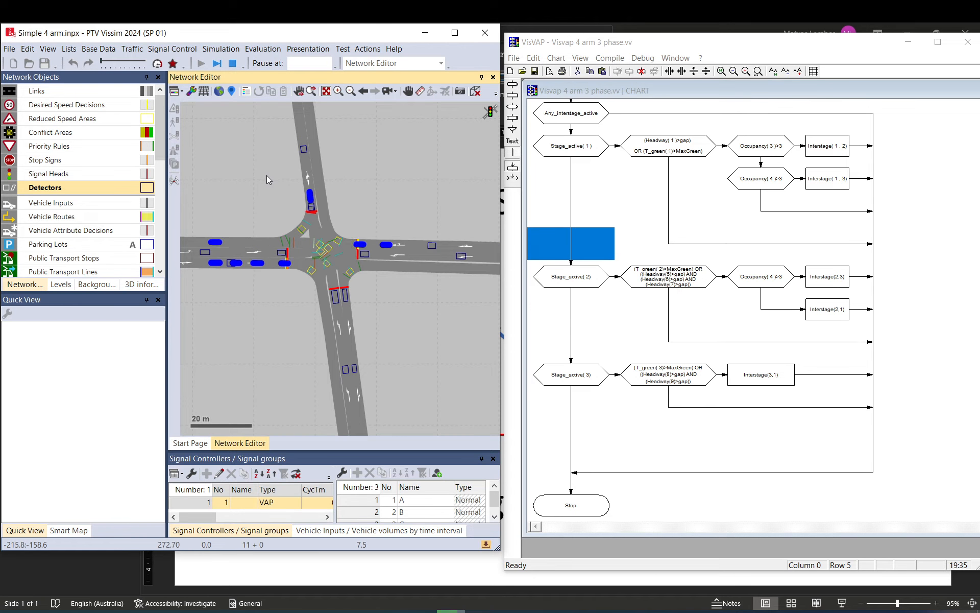
scroll(267, 175, "down", 1)
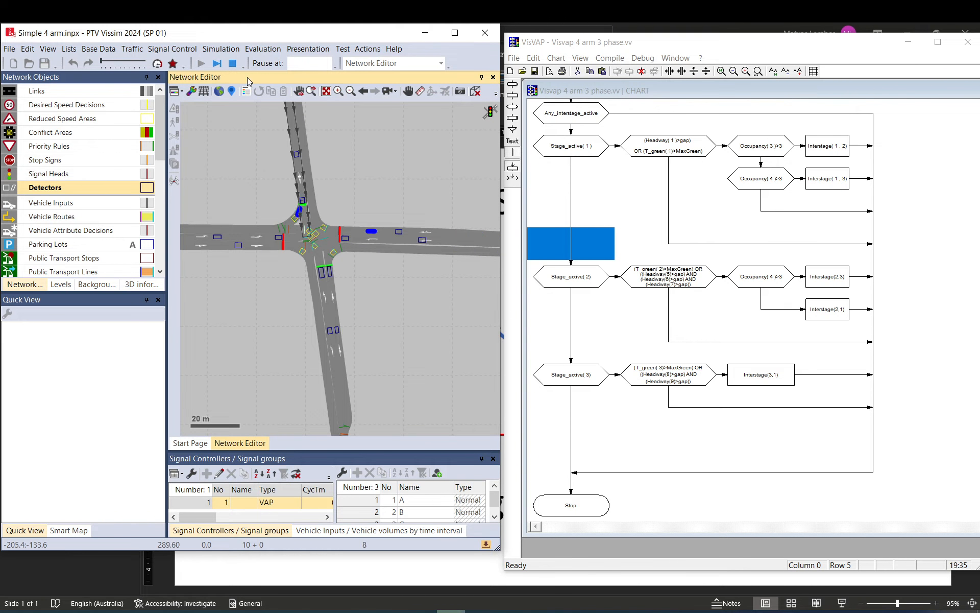
key("Escape")
- Set the volume of vehicle input 4 at the start of the west approach to 300
left_click_drag(268, 246, 355, 247)
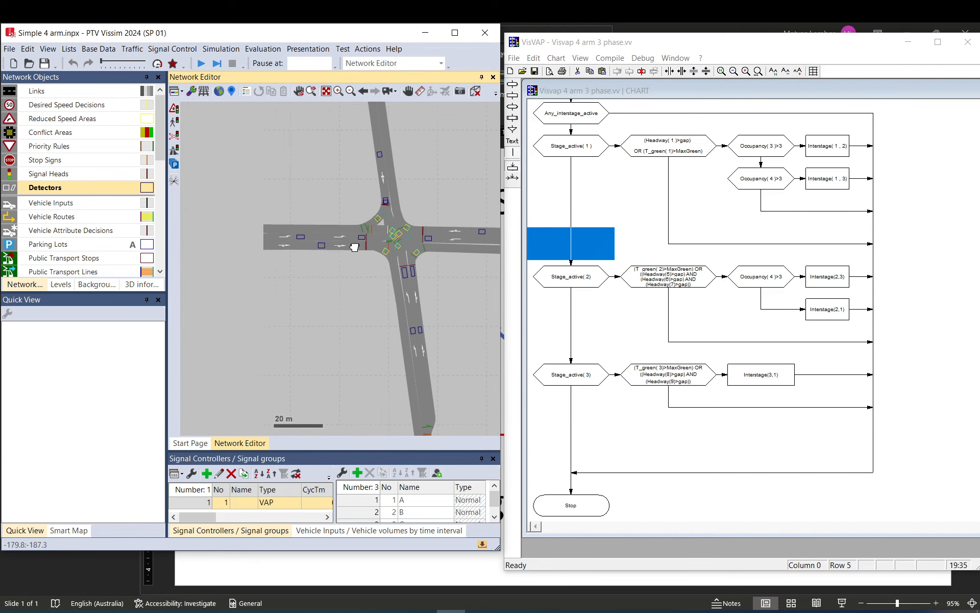
scroll(354, 247, "down", 5)
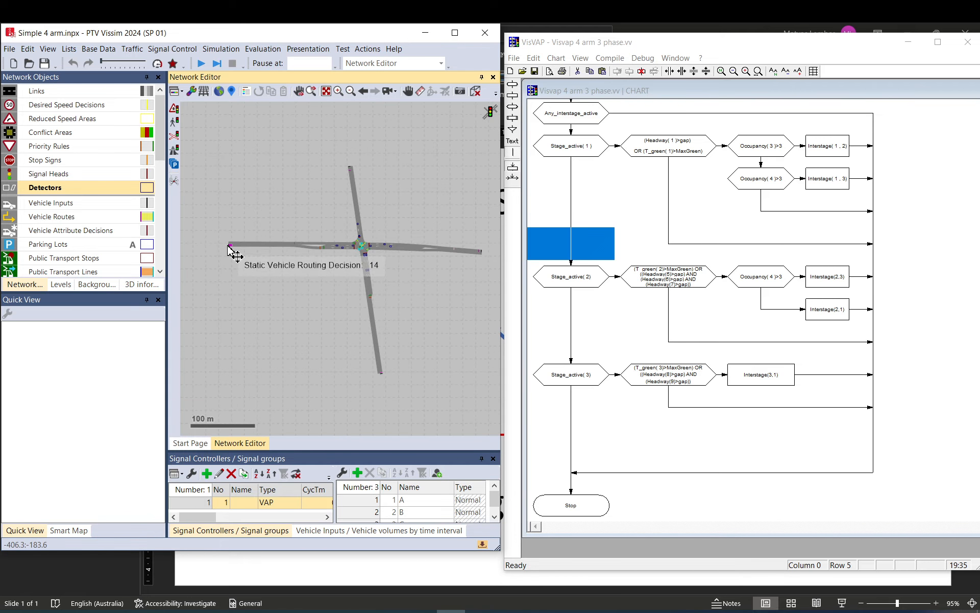
left_click(227, 245)
scroll(228, 246, "up", 5)
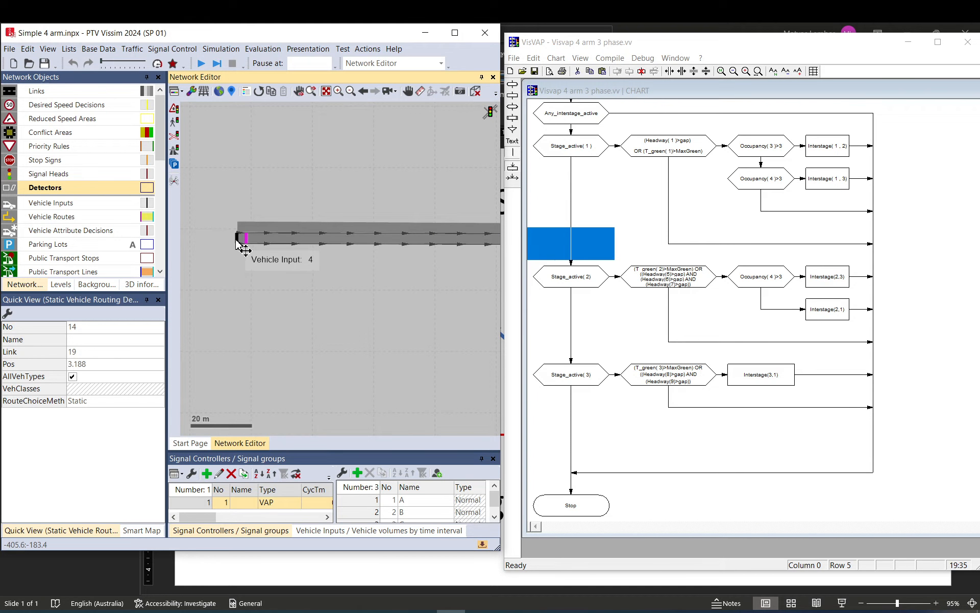
left_click(237, 246)
left_click(93, 361)
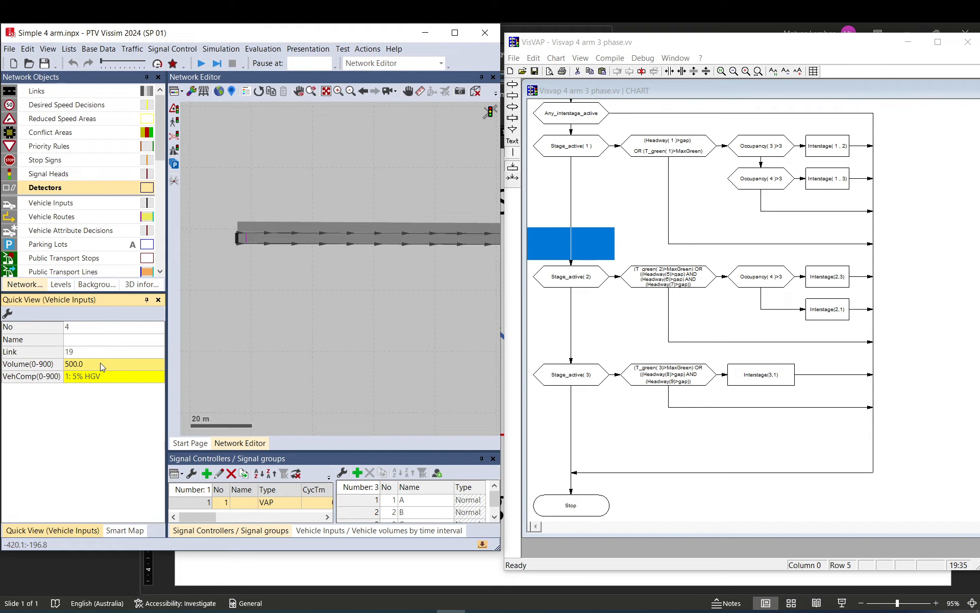
type("300")
left_click(271, 339)
- Run the simulation again with the network changes saved to observe the queues at the junction, then stop it
left_click_drag(392, 326, 204, 320)
scroll(243, 325, "down", 4)
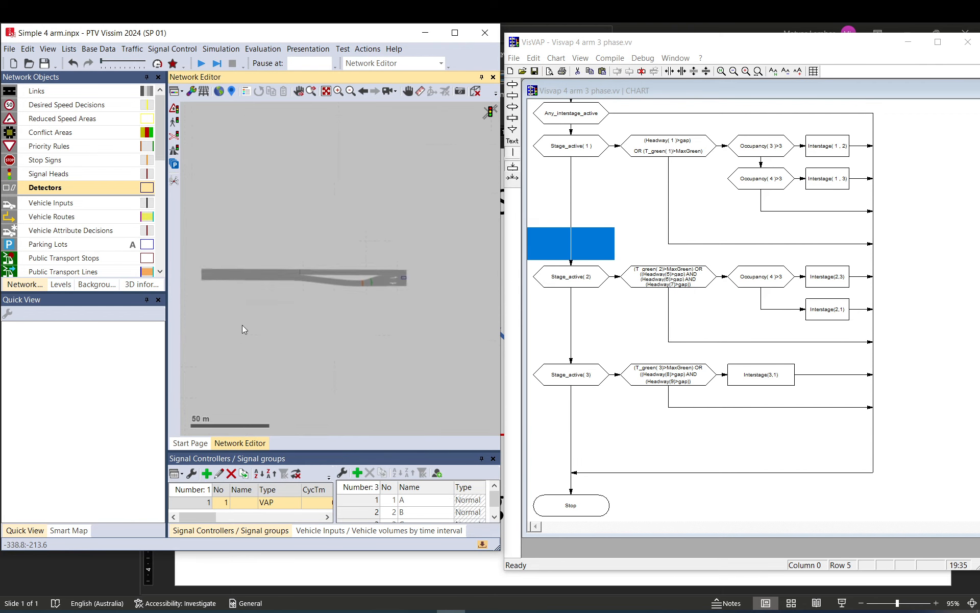
left_click(201, 63)
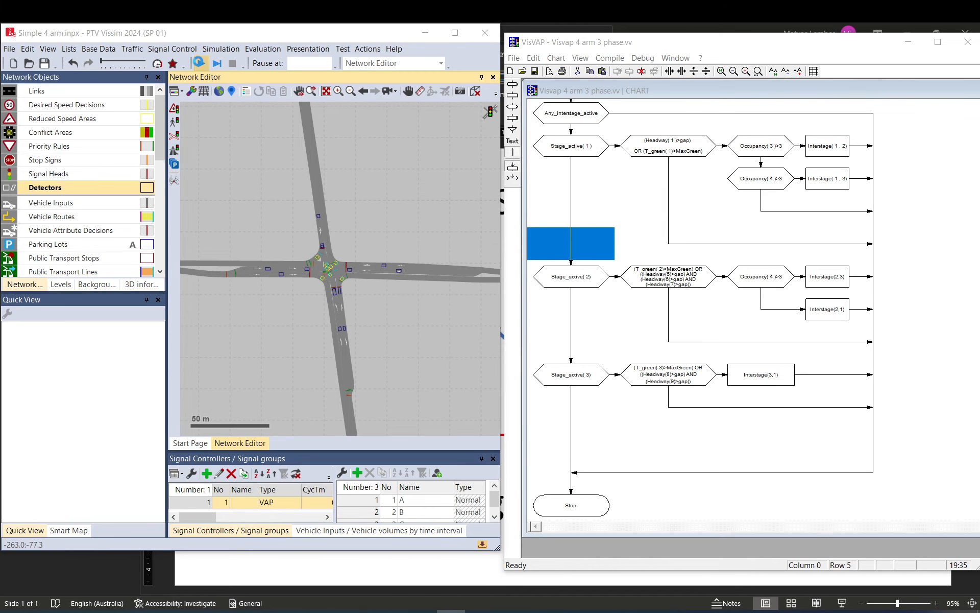
left_click(478, 325)
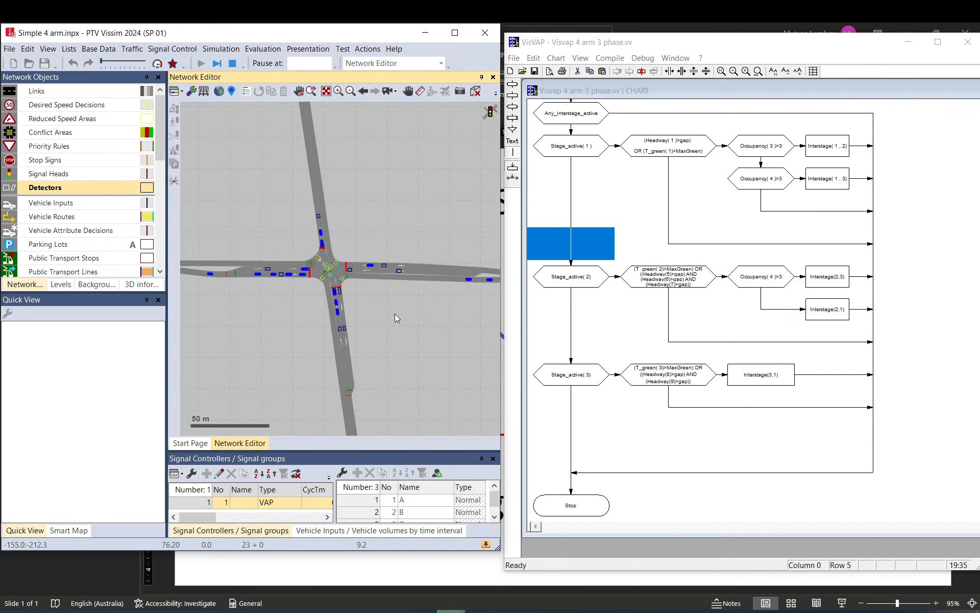
left_click(301, 277)
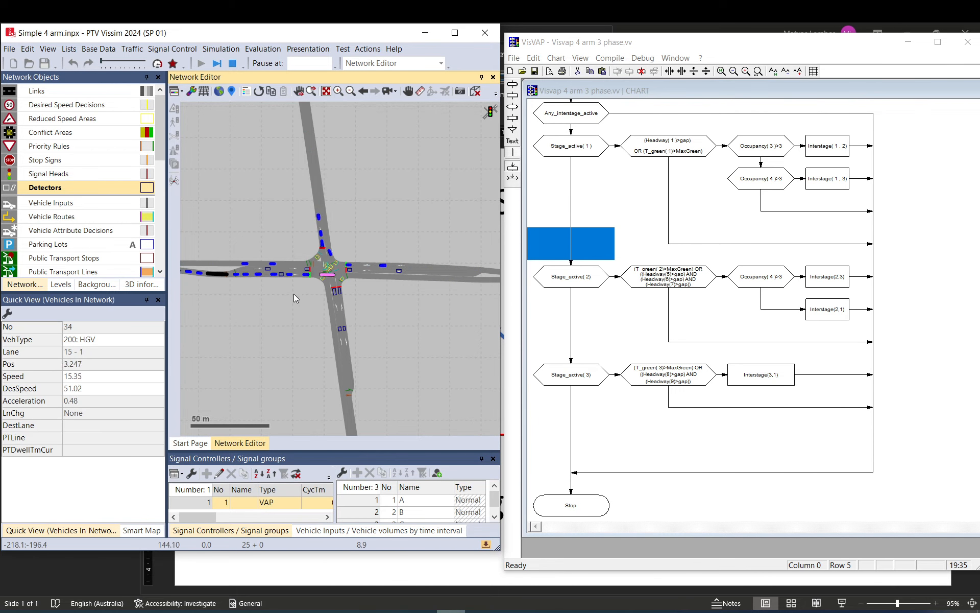
left_click(288, 306)
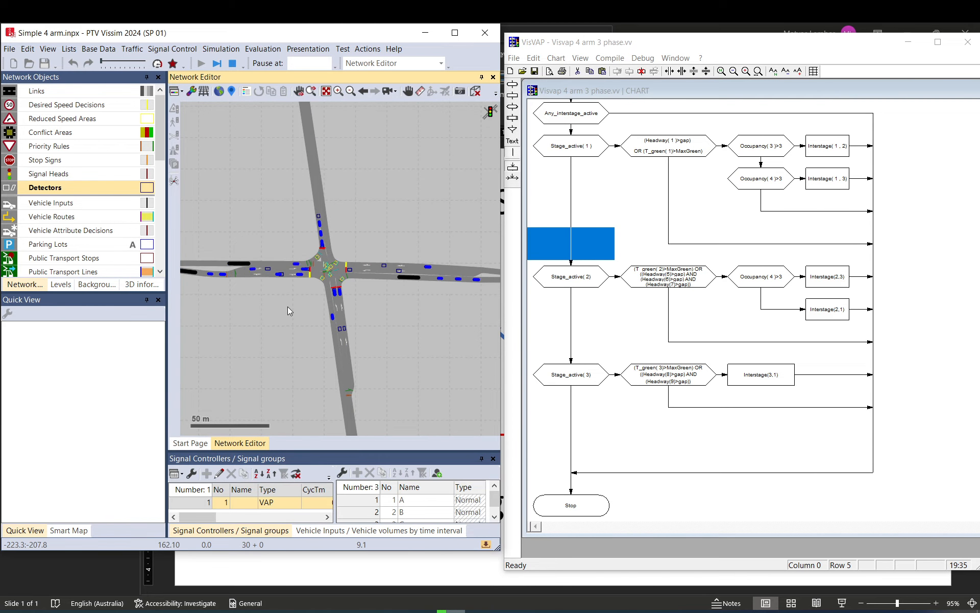
left_click(232, 64)
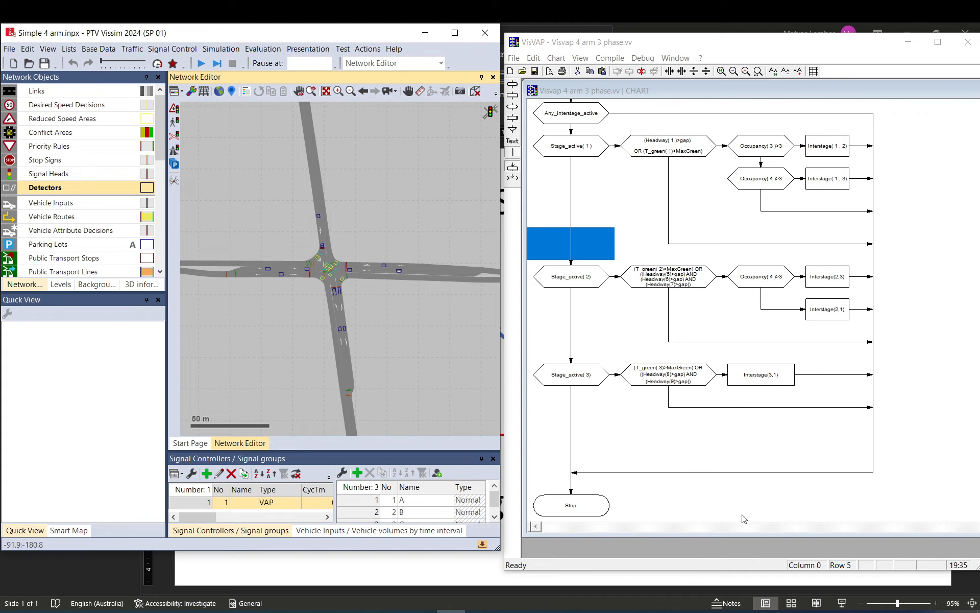
- Narrow the Vissim window slightly and switch to the VisVAP flowchart window
mouse_move(500, 128)
left_mouse_down()
mouse_move(329, 127)
mouse_move(497, 127)
left_mouse_up()
left_click(506, 211)
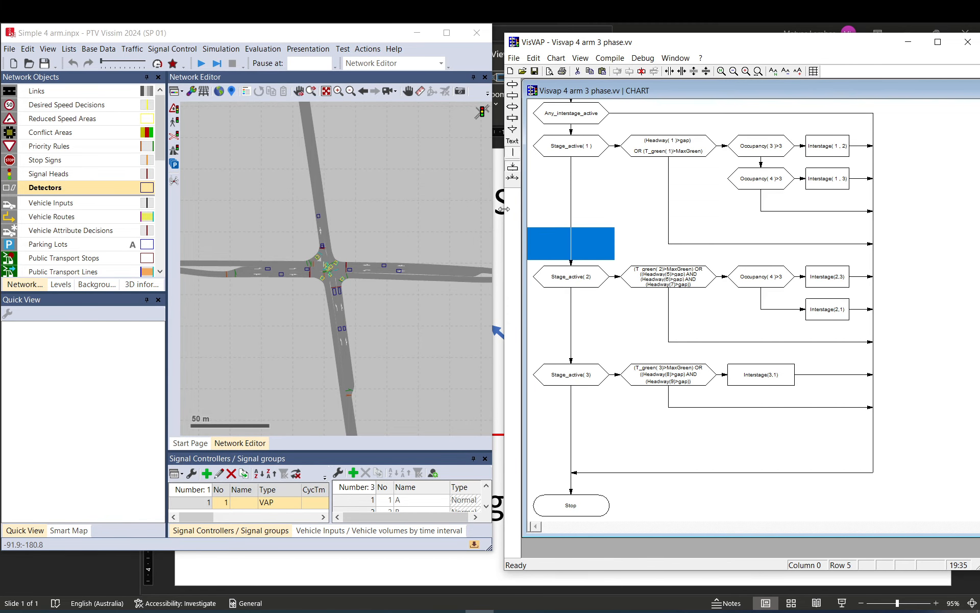
- Set the gap parameter to 4 in the VisVAP parameters table
left_click_drag(504, 209, 255, 227)
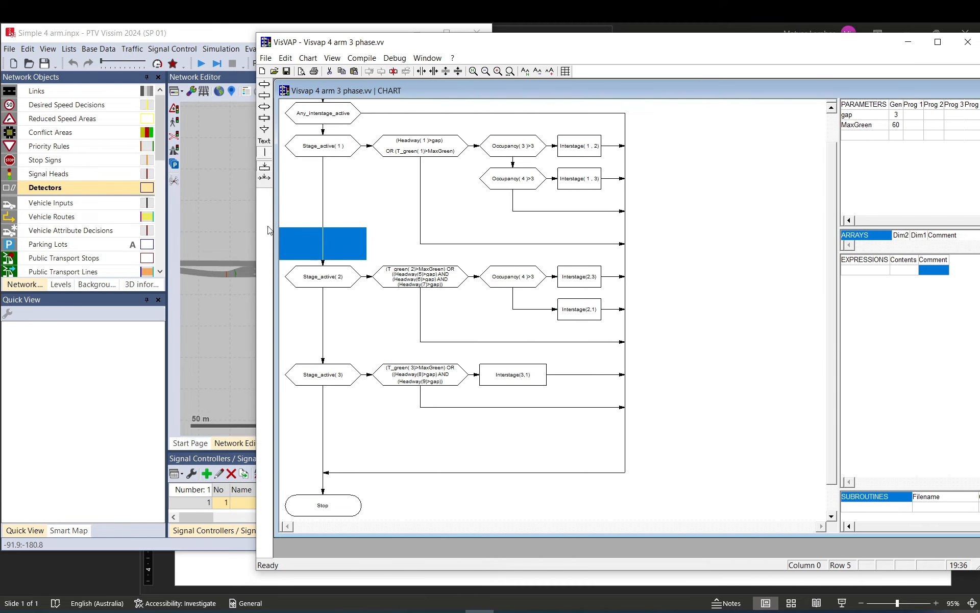
left_click(900, 118)
type("4")
key("Return")
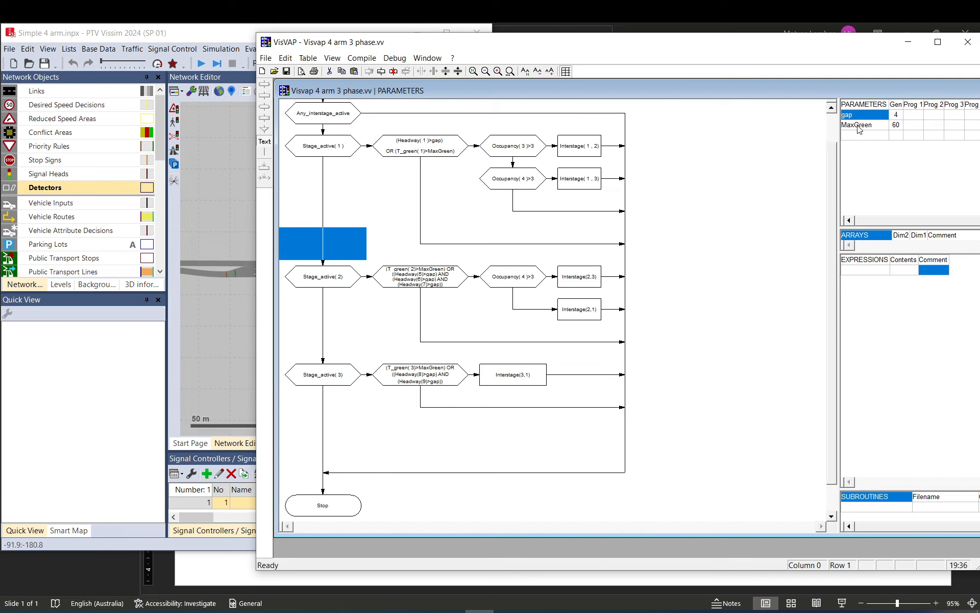
left_click(895, 126)
left_click(898, 118)
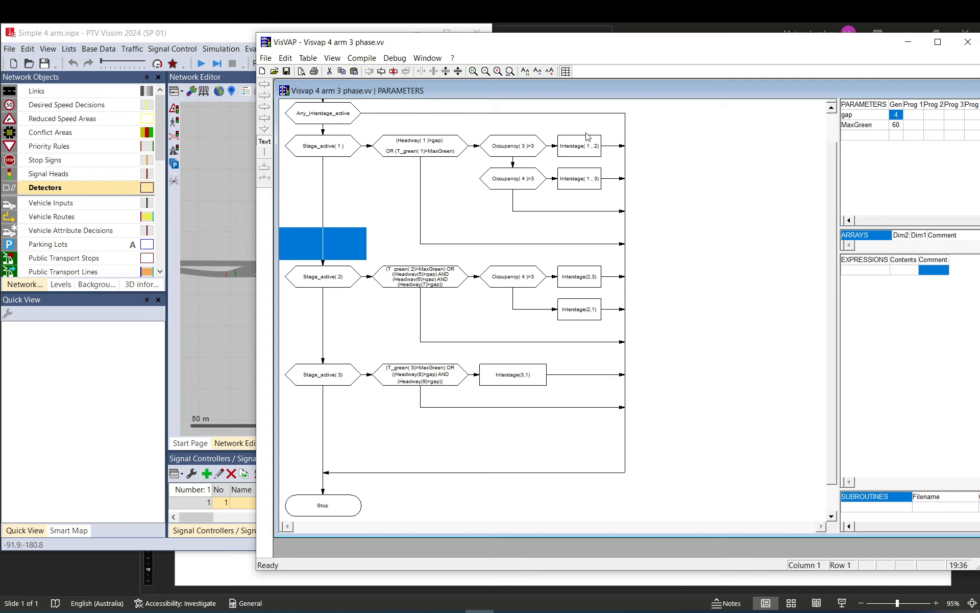
- Replace gap with the fixed value 4 in the stage 1 headway condition and restore it to gap
double_click(426, 146)
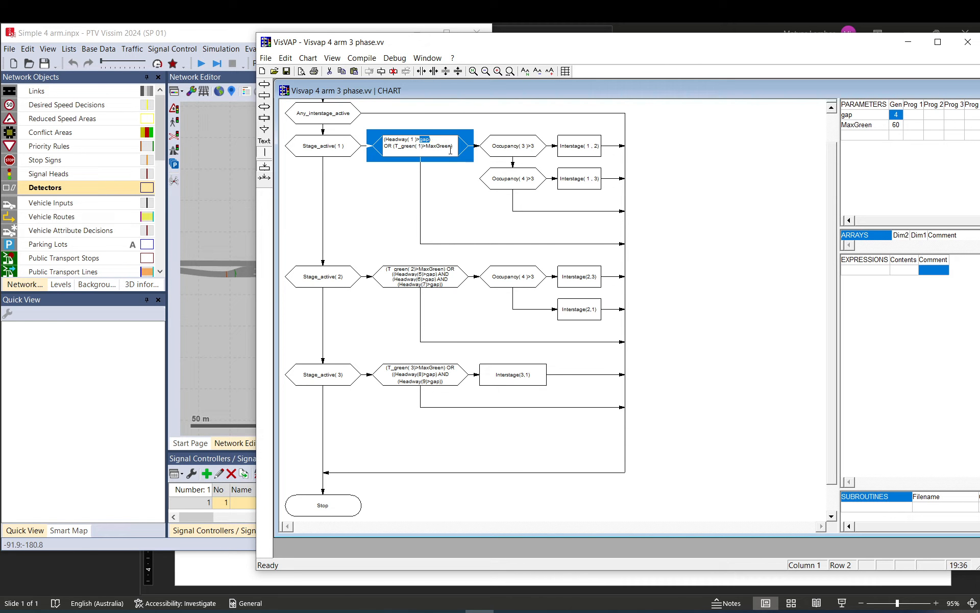
left_click(443, 170)
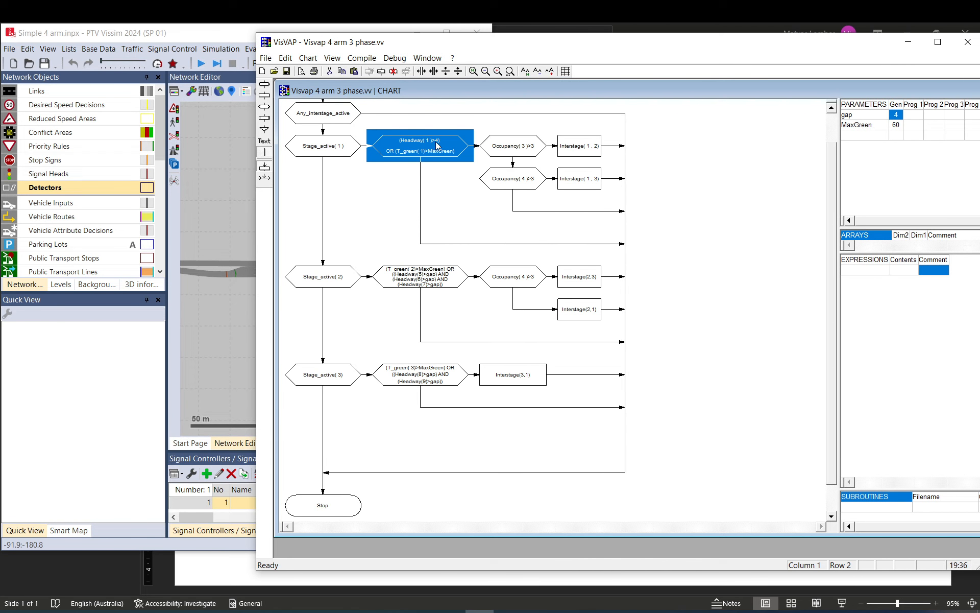
double_click(432, 143)
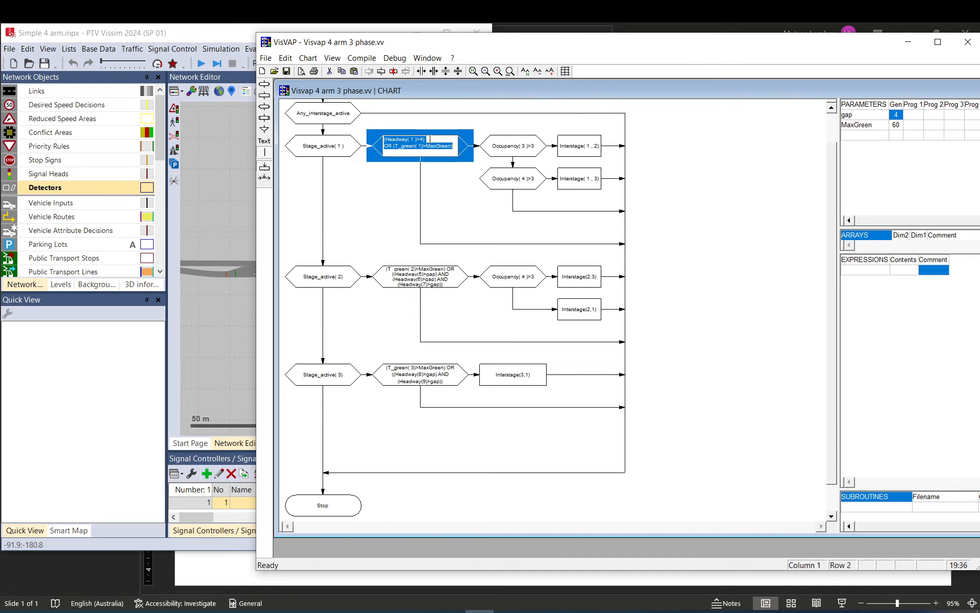
left_click(422, 140)
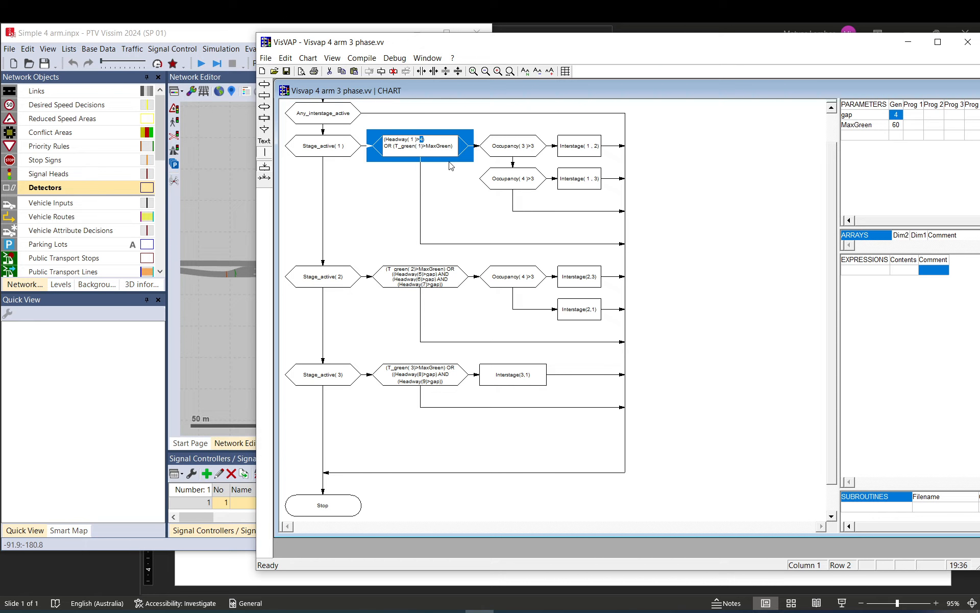
left_click(449, 162)
- Switch to Vissim and set the volume of vehicle input 4 at the start of the west approach to 1200
left_click(245, 36)
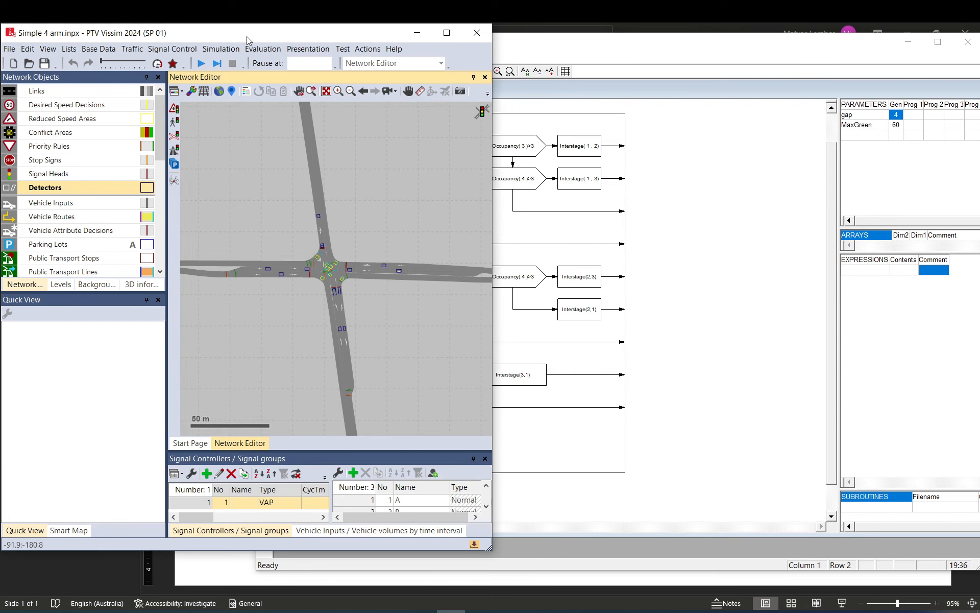
left_click_drag(241, 214, 297, 204)
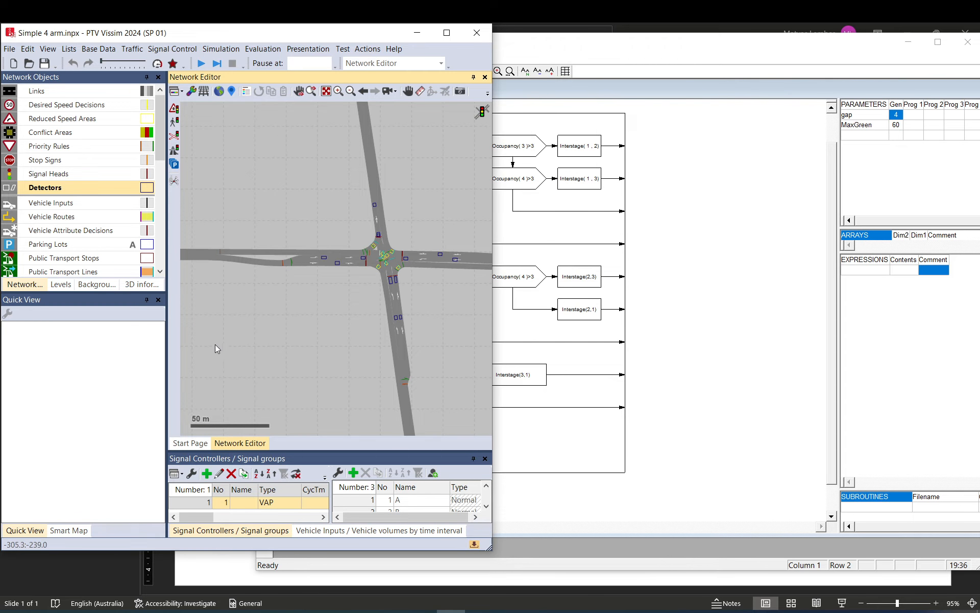
scroll(243, 238, "up", 4)
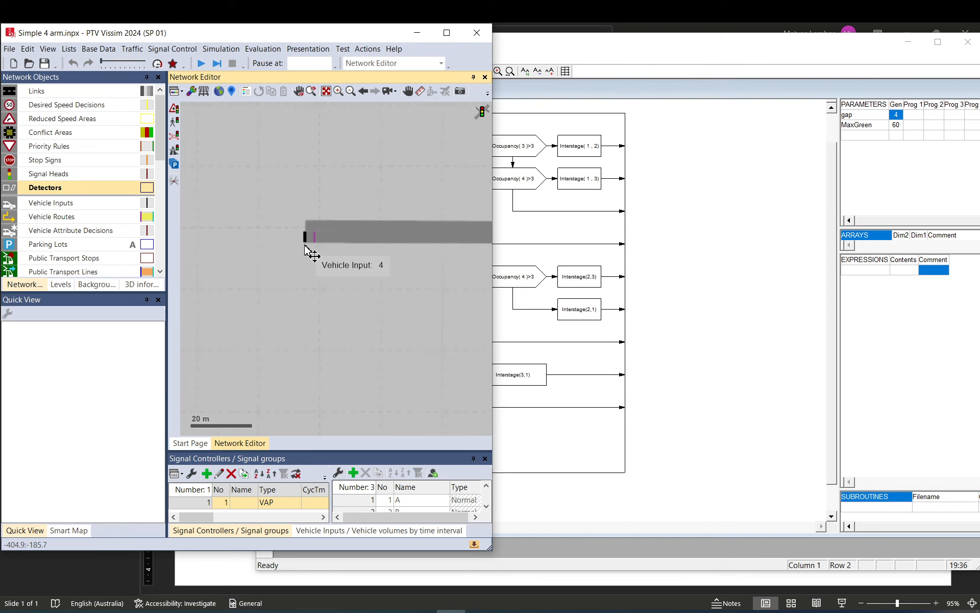
left_click(308, 240)
left_click(86, 363)
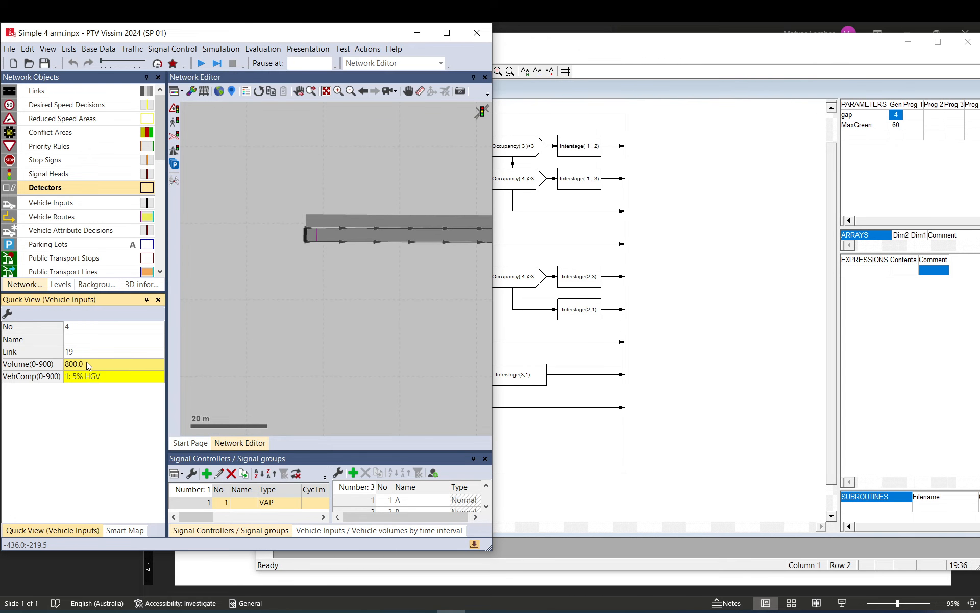
type("1200")
left_click(292, 349)
scroll(276, 351, "down", 4)
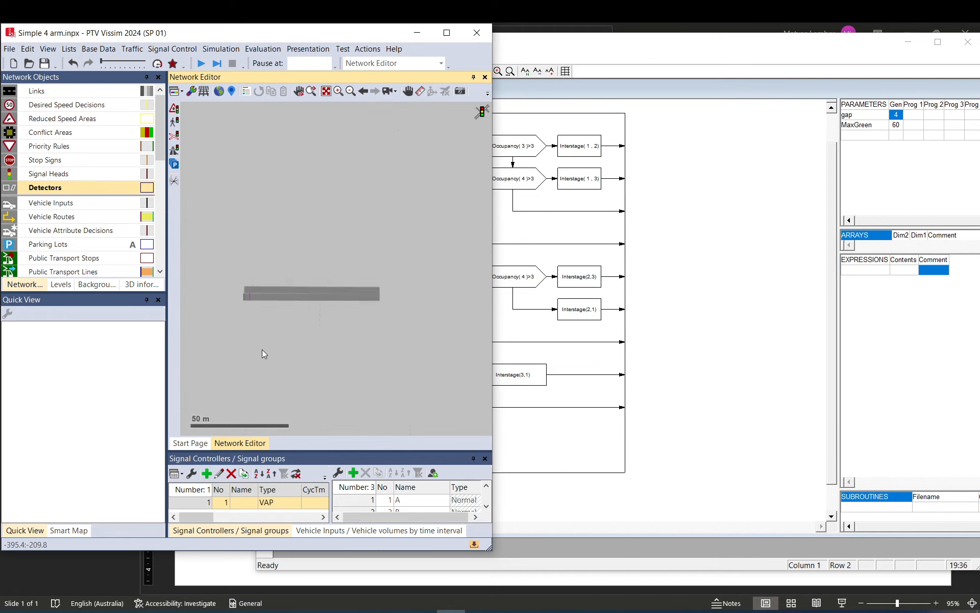
- Run the simulation with the network changes saved, watch the west approach queue under the heavier demand, and stop it
left_click(200, 64)
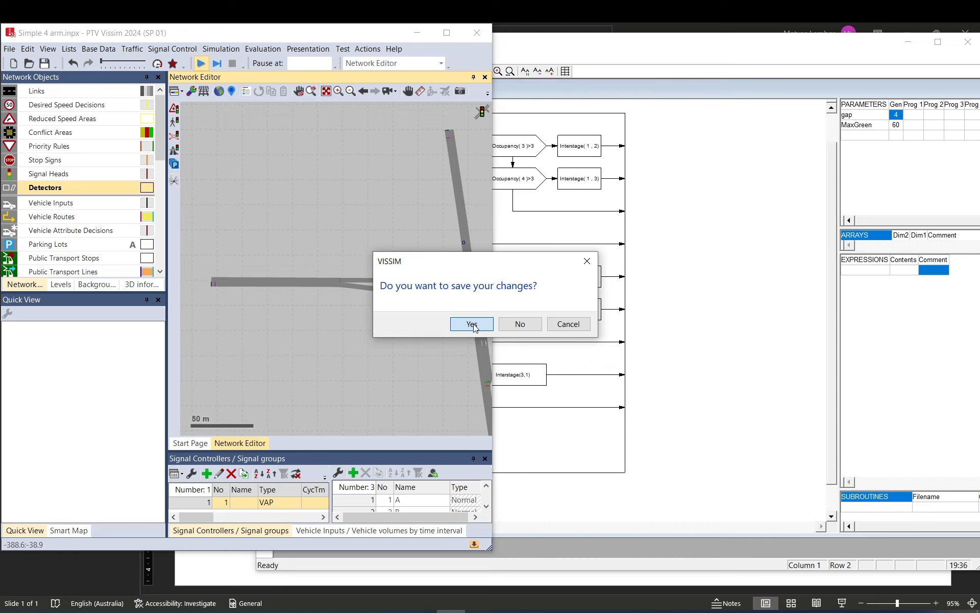
left_click(472, 325)
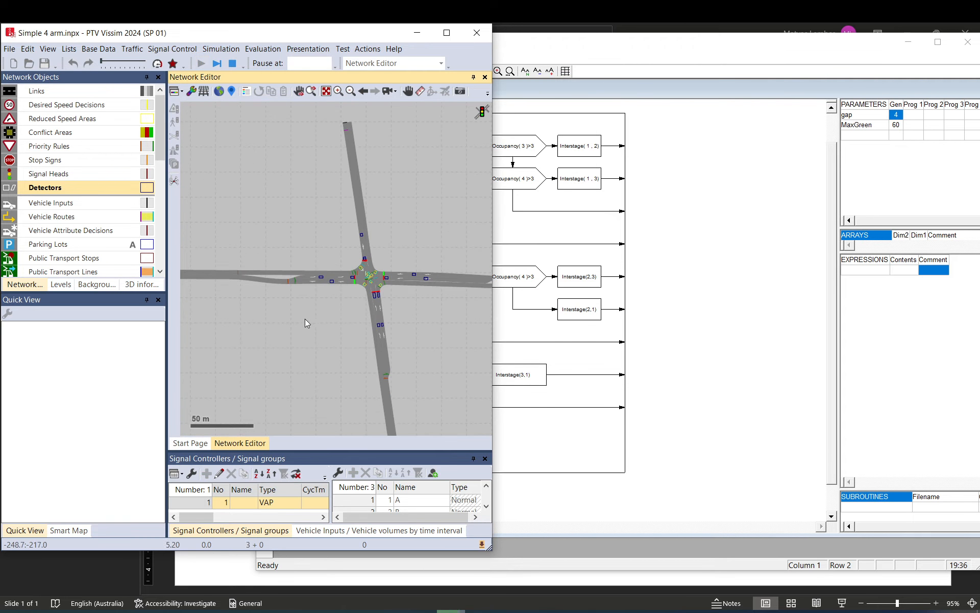
scroll(357, 305, "up", 1)
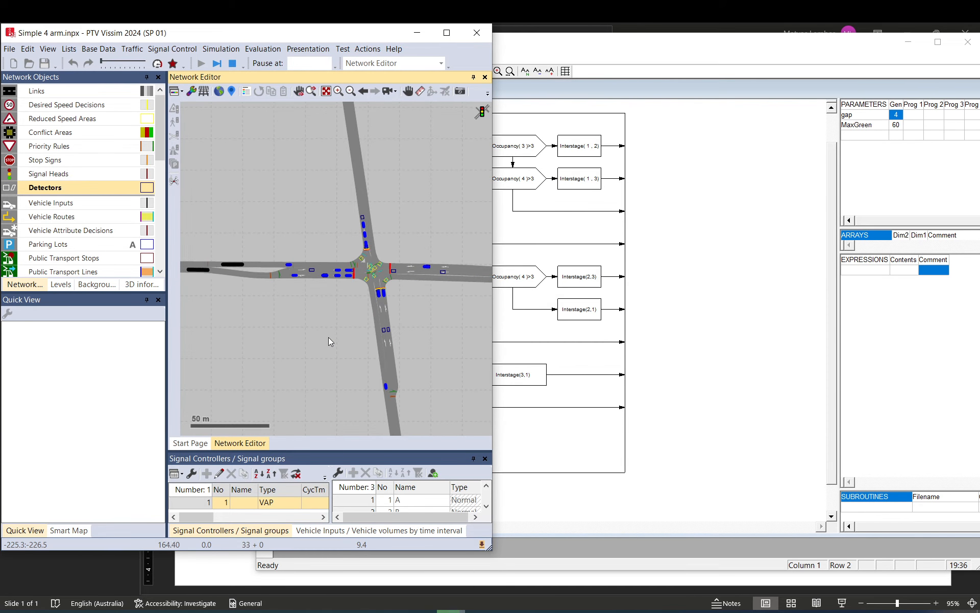
left_click(219, 66)
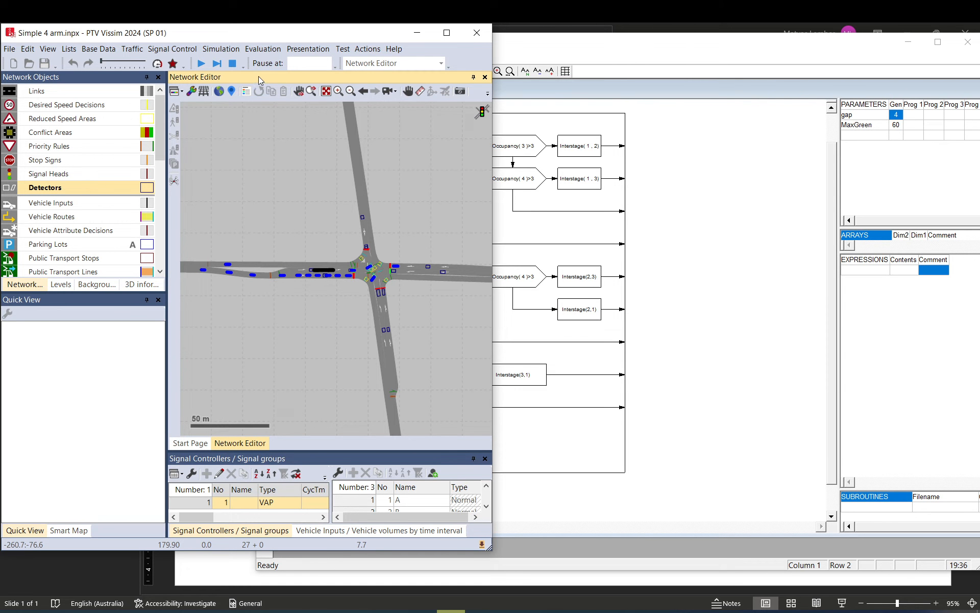
left_click(233, 65)
left_click(563, 359)
- Move detector 1 on the west approach upstream of the lane split, to about 137 m along link 19
left_click_drag(275, 298, 334, 297)
scroll(334, 298, "up", 1)
mouse_move(395, 271)
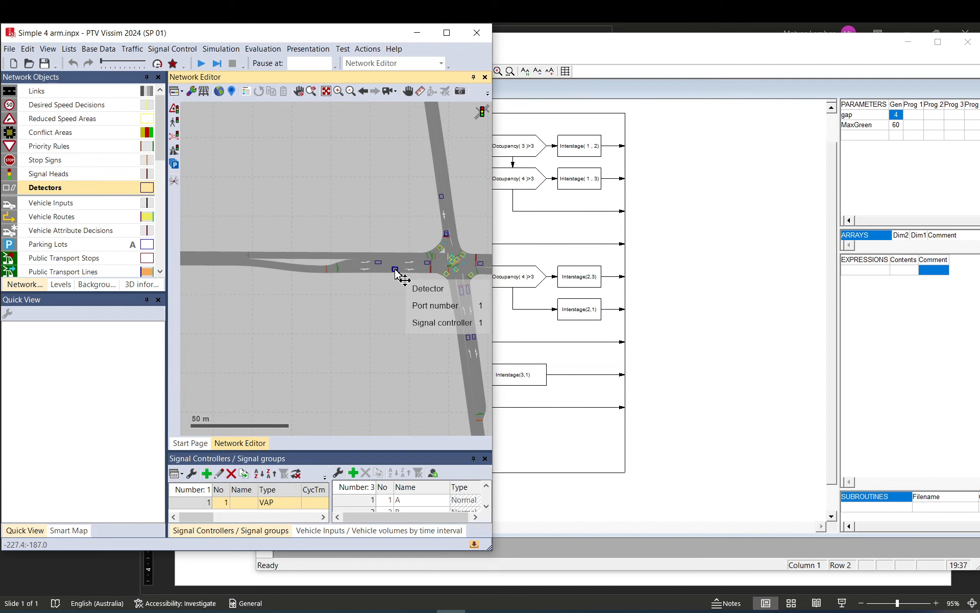
left_click_drag(395, 271, 321, 272)
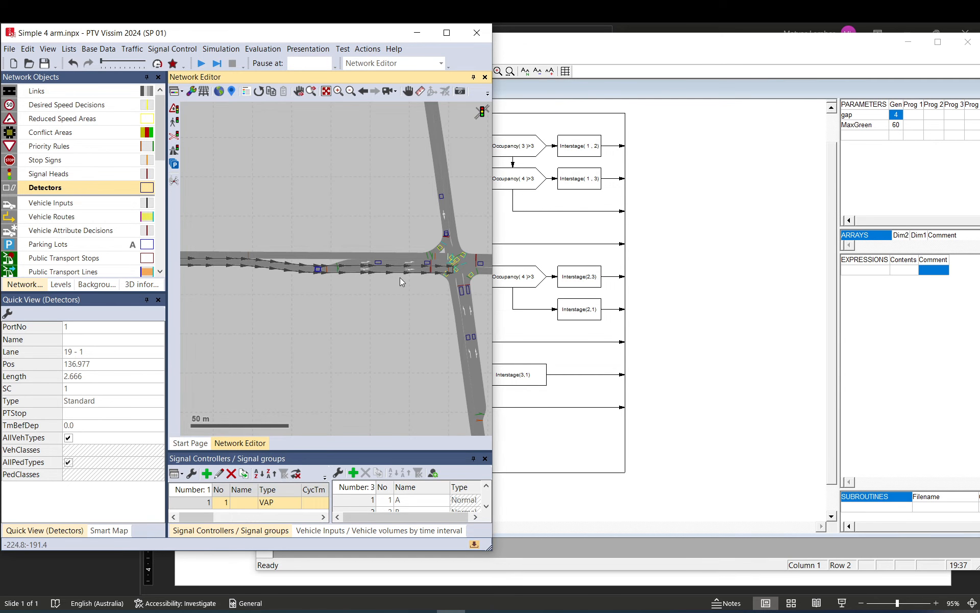
left_click(371, 227)
left_click_drag(371, 234, 327, 238)
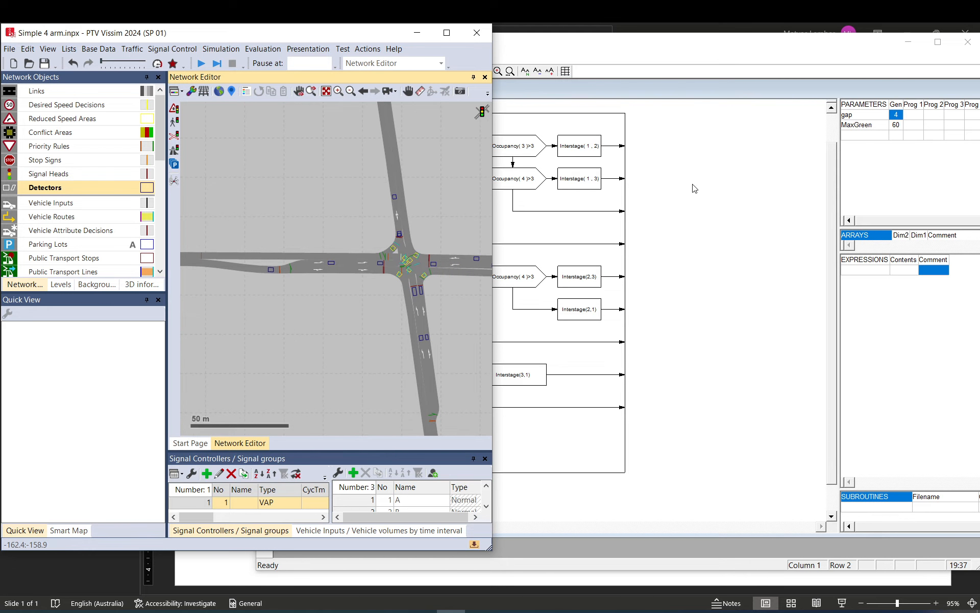
- Switch to VisVAP, set the gap parameter to 3 and regenerate the VAP file
left_click(899, 118)
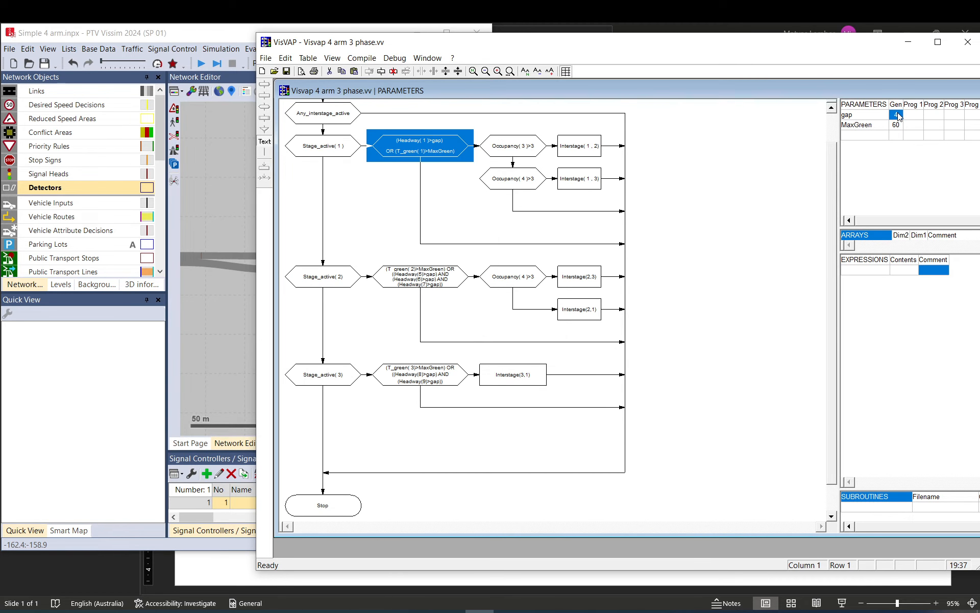
type("3")
left_click(361, 58)
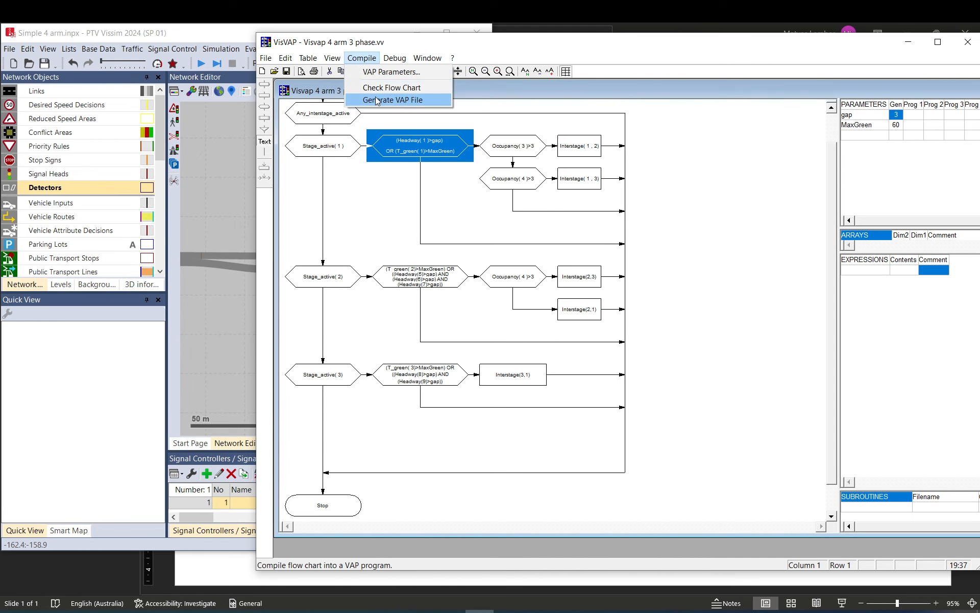
left_click(398, 101)
left_click(660, 337)
left_click(657, 336)
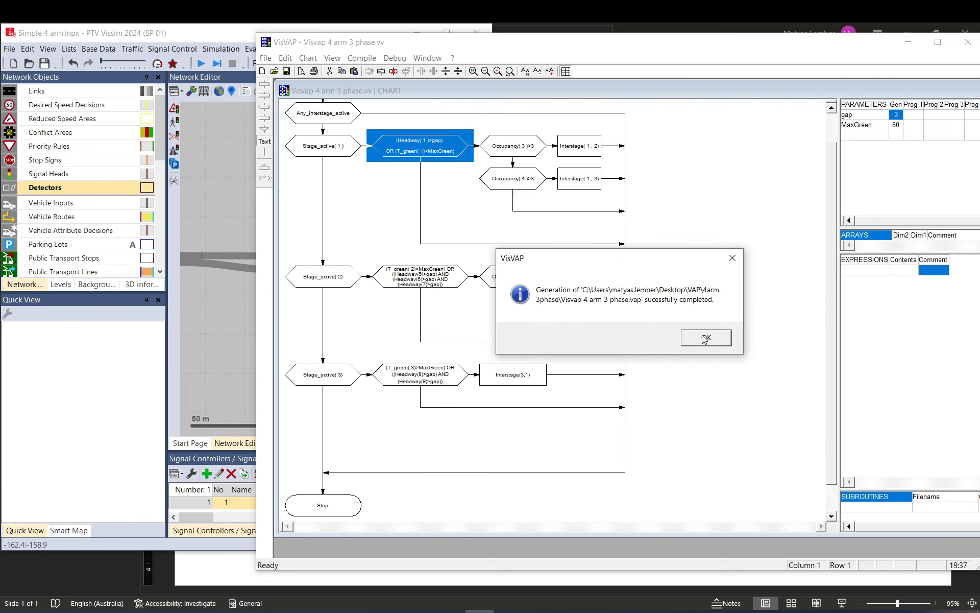
left_click(707, 338)
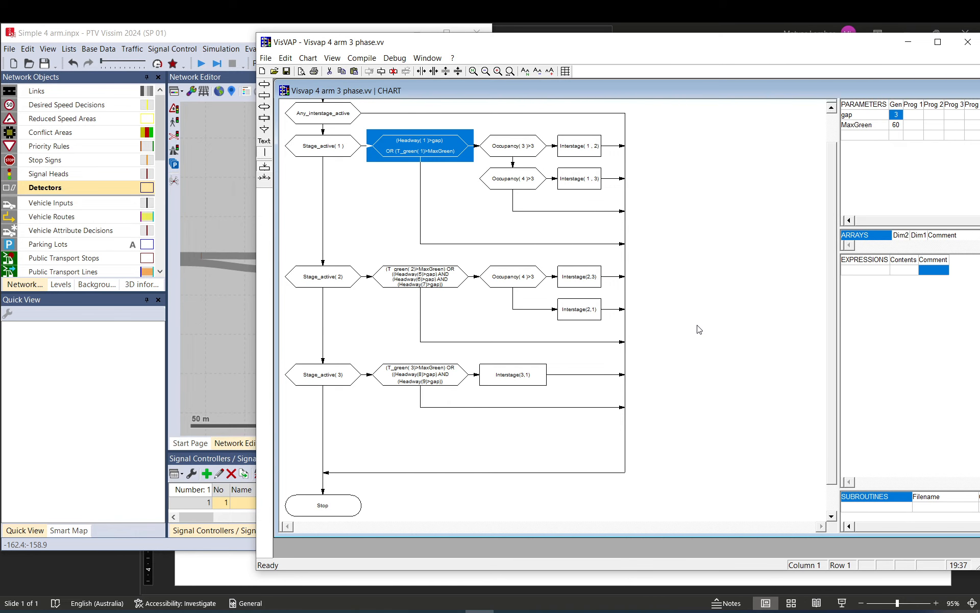
- Run the Vissim simulation with the moved detector saved, observe the west approach queue, and stop it
left_click(168, 34)
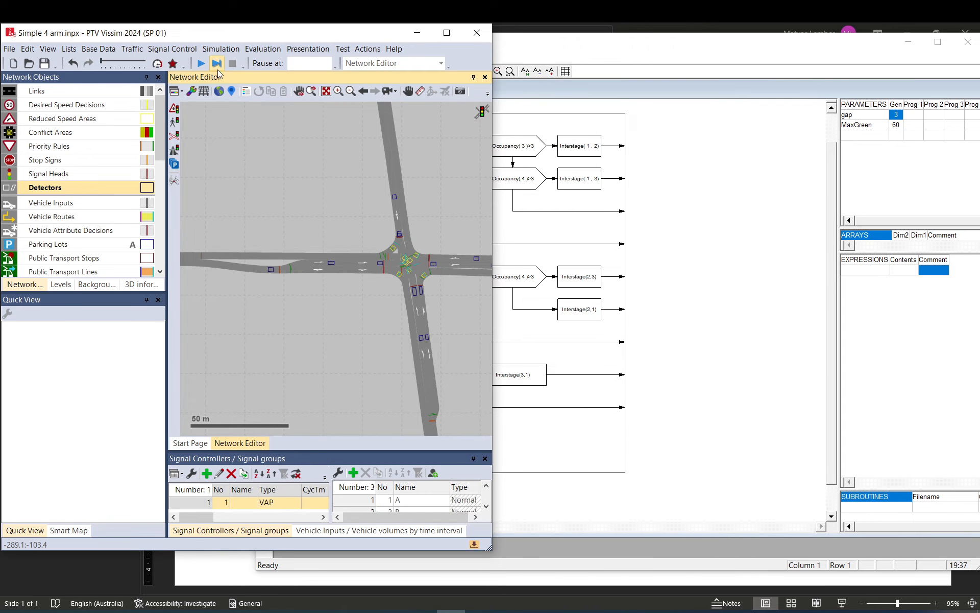
left_click(202, 64)
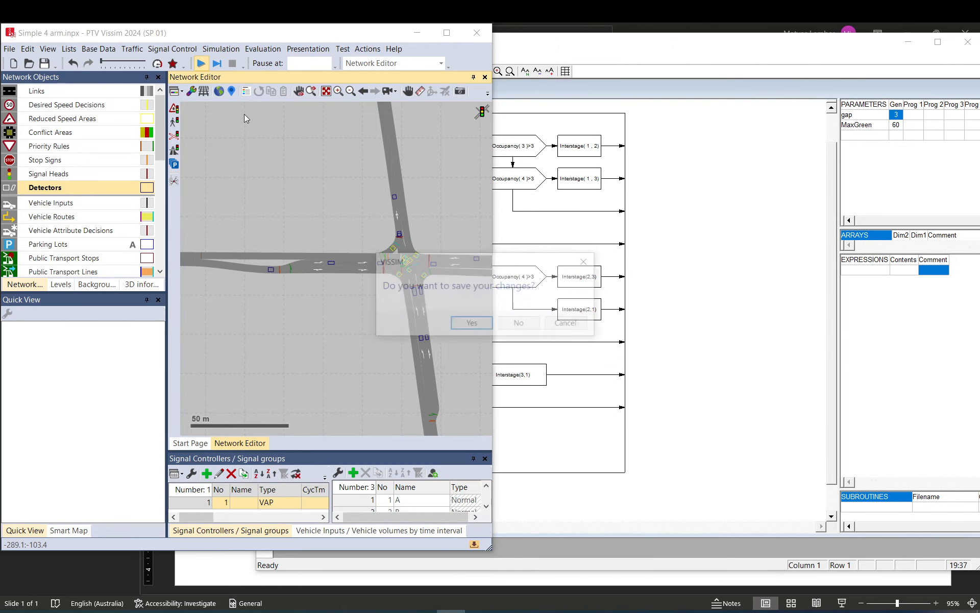
left_click(471, 322)
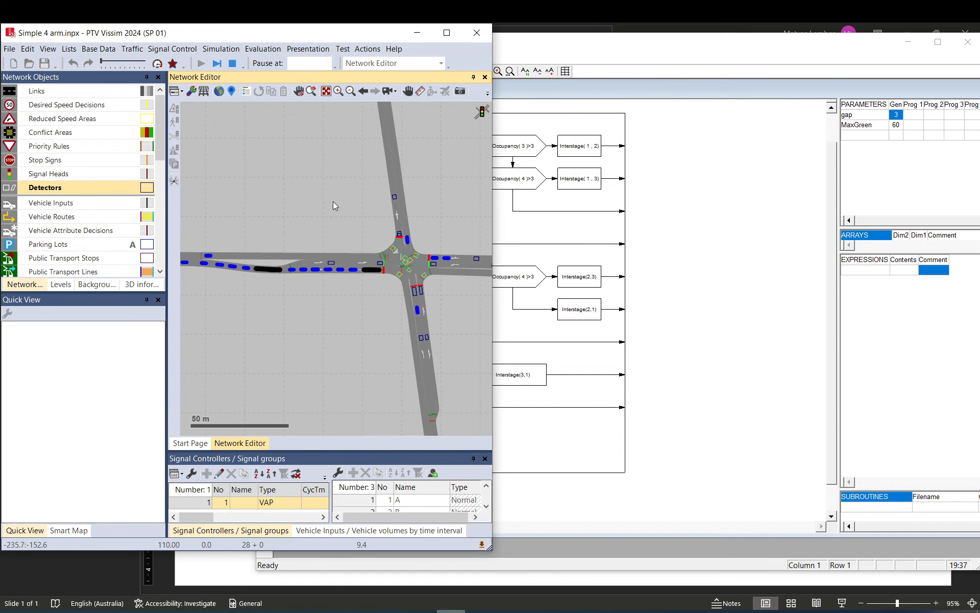
left_click_drag(299, 132, 261, 132)
left_click(233, 63)
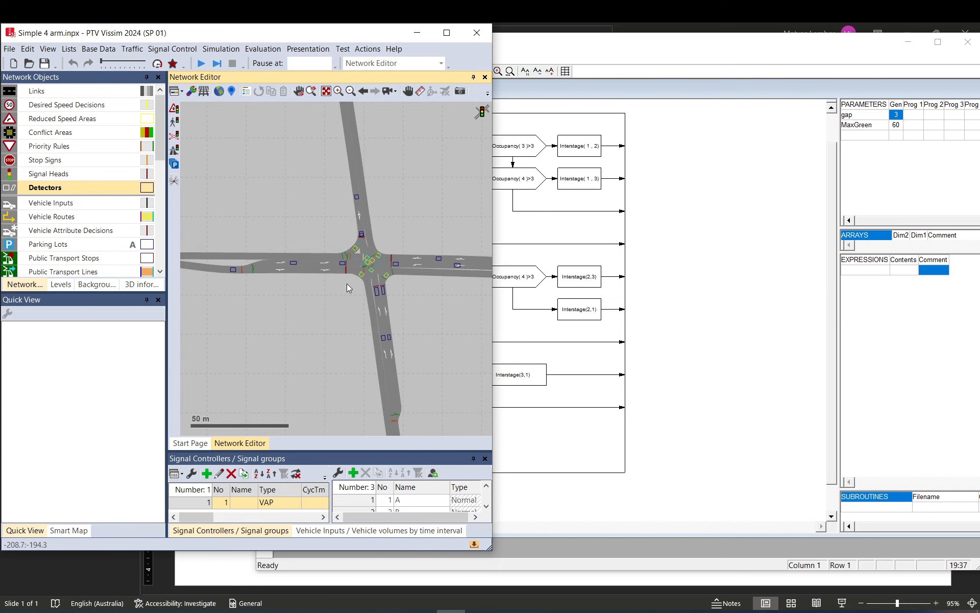
- Move the VisVAP window aside and switch to the PowerPoint slide to review the stage sequence around Stage 3
left_click(682, 163)
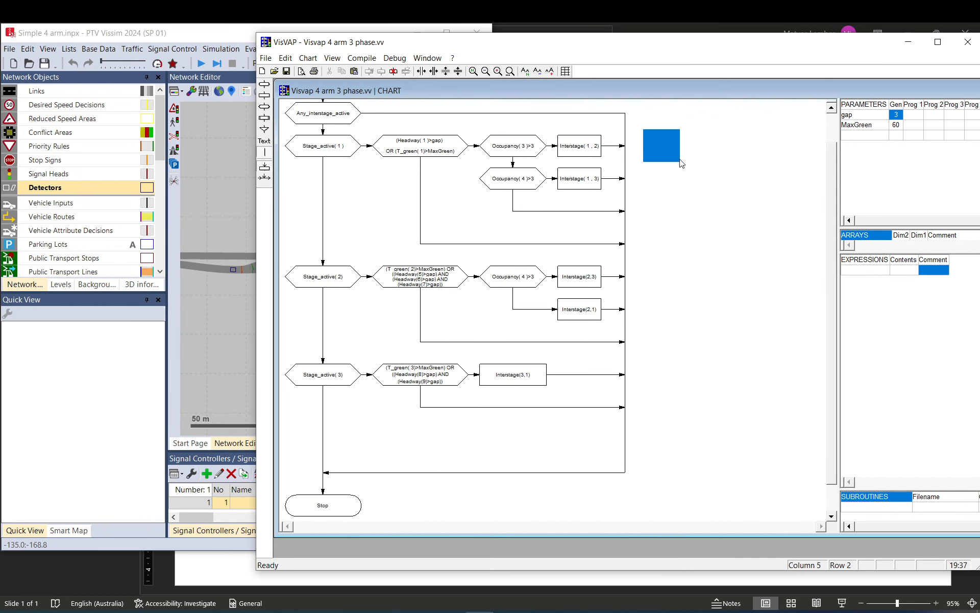
left_click_drag(256, 214, 500, 229)
left_click(475, 567)
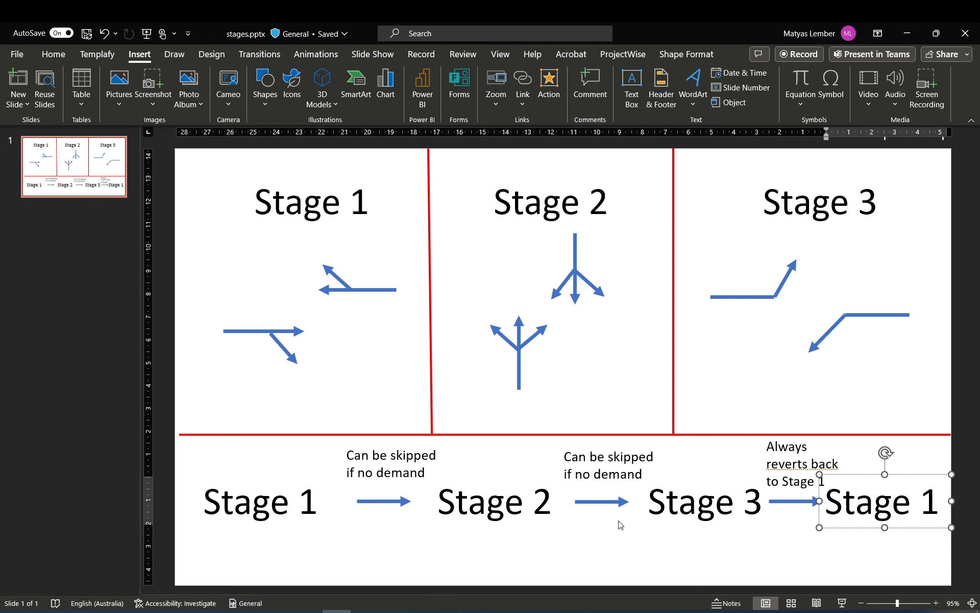
left_click(741, 504)
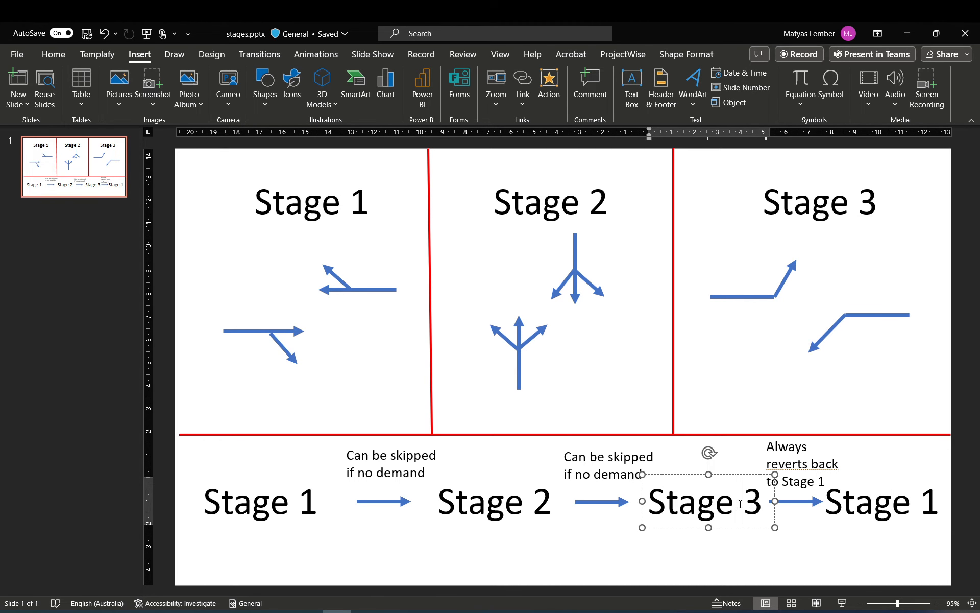
- Return to Vissim and add a detector about 6 m long with port number 10 on connector 10007 of the west approach
left_click(451, 611)
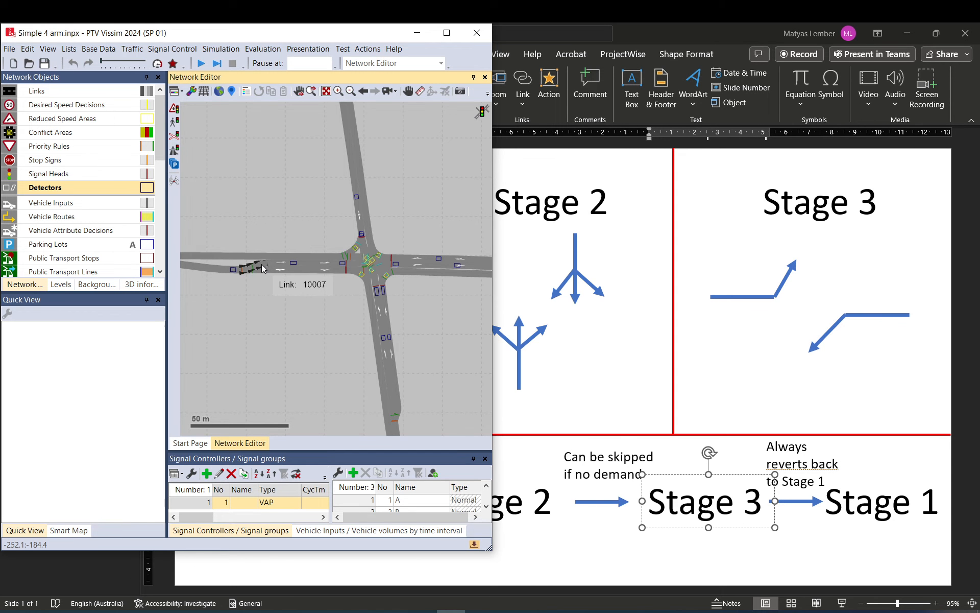
left_click(243, 270)
scroll(245, 276, "up", 3)
left_click_drag(253, 271, 289, 275)
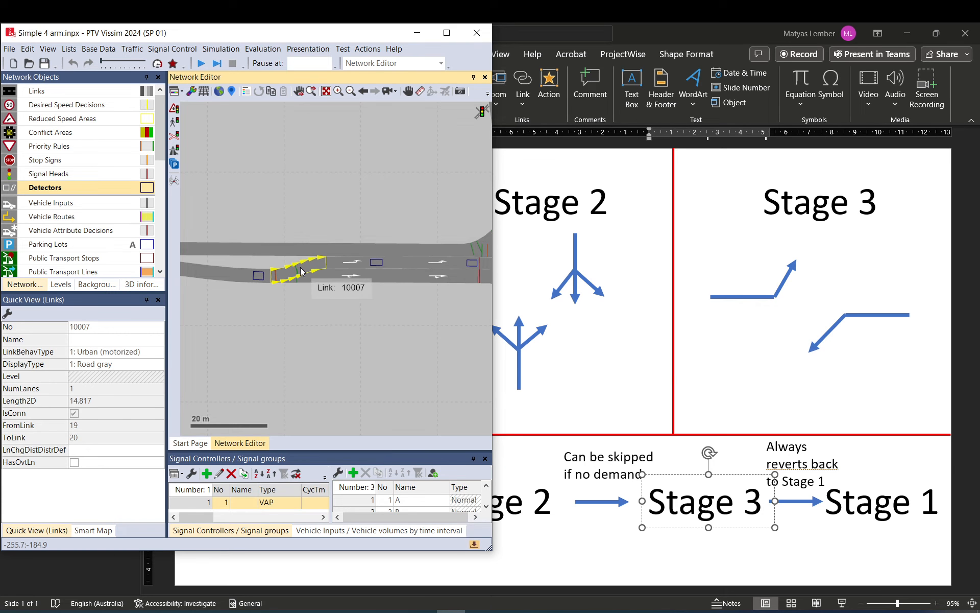
left_click_drag(306, 265, 286, 275)
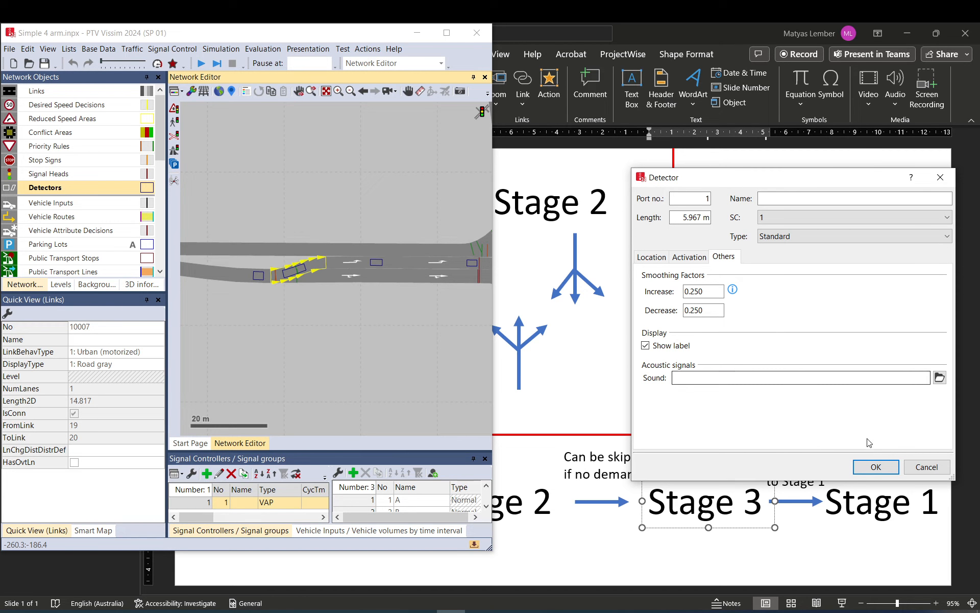
left_click_drag(705, 199, 731, 204)
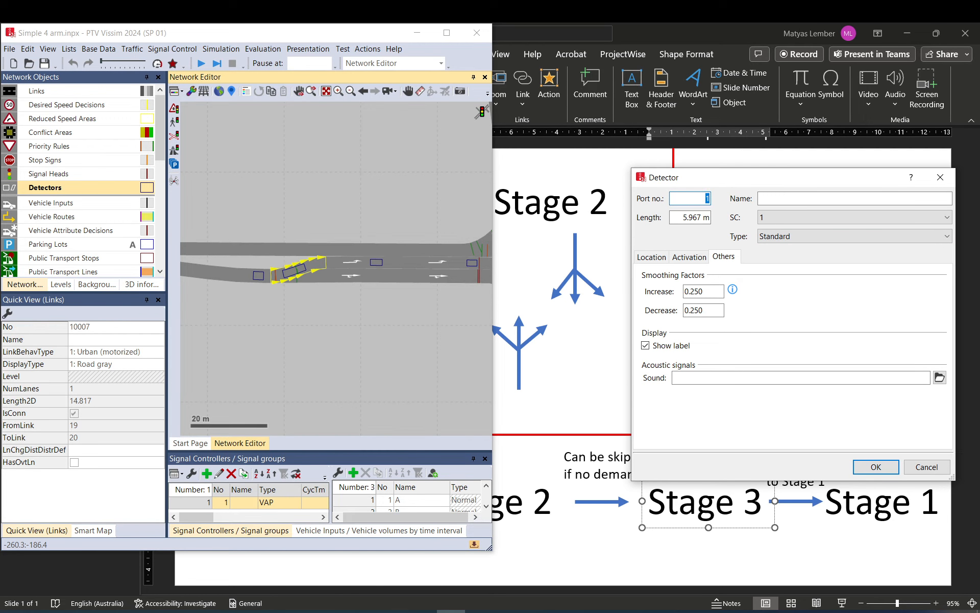
left_click(876, 467)
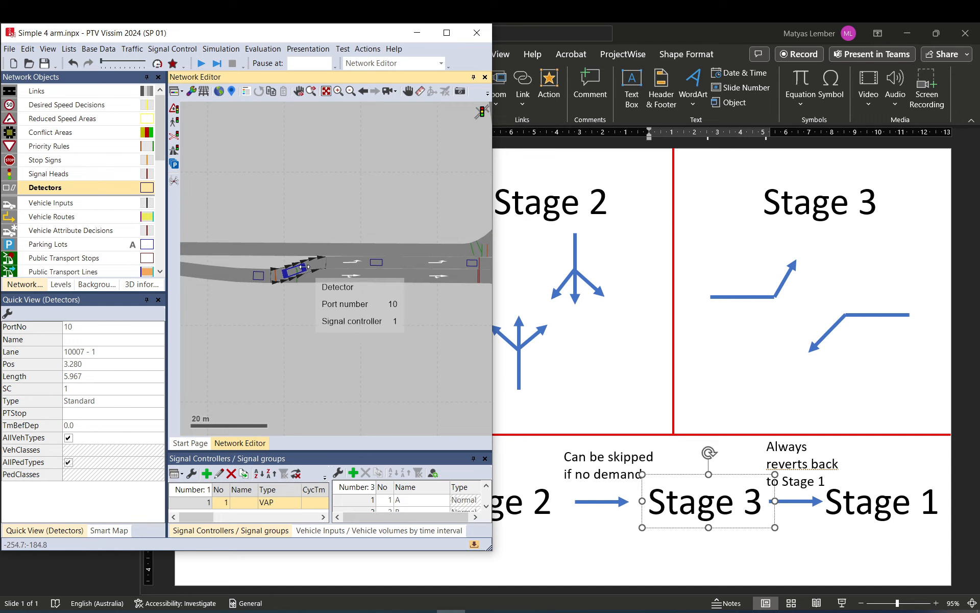
- Lengthen the port 10 detector on the west approach connector to about 11 m and bring VisVAP back into view
left_click_drag(307, 267, 324, 262)
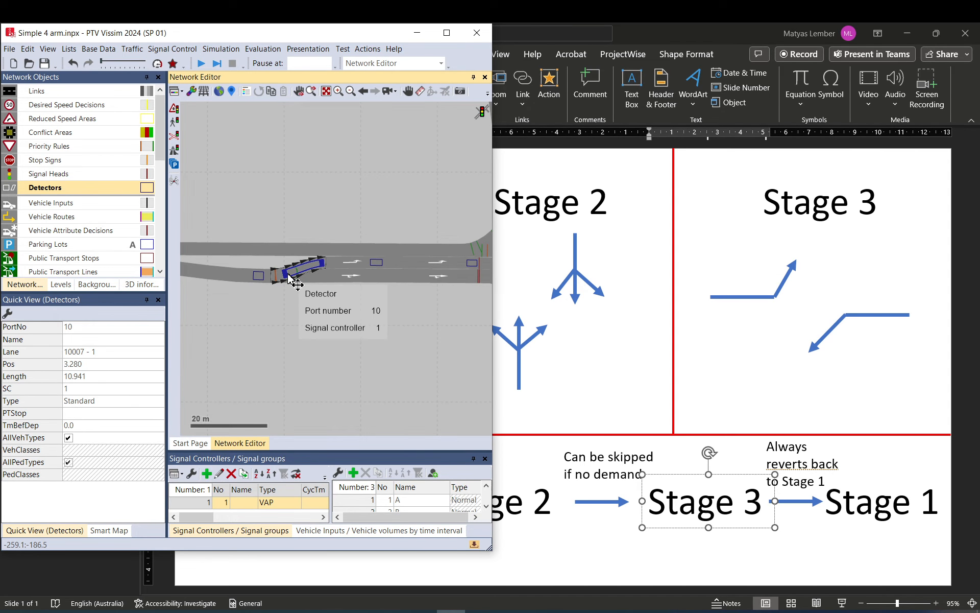
left_click(301, 202)
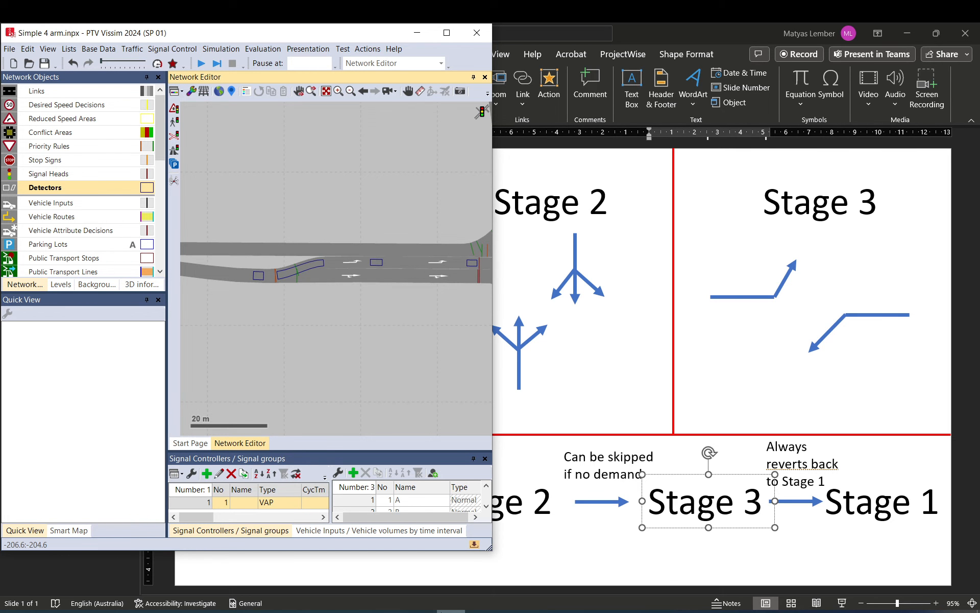
left_click(480, 612)
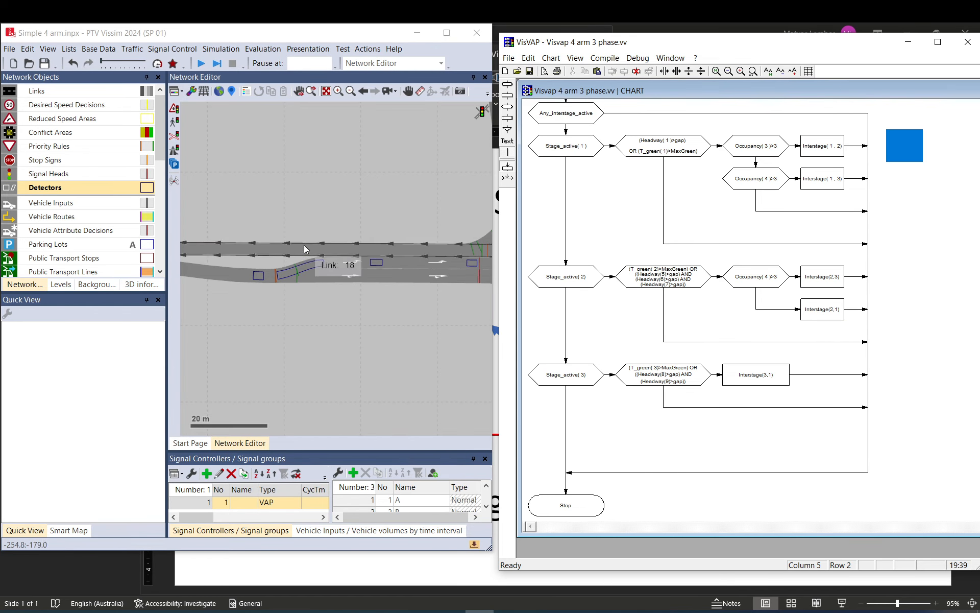
- In Vissim, add a detector about 7.4 m long with port number 10 on connector 10027 of the east approach
mouse_move(410, 272)
left_mouse_down()
mouse_move(246, 271)
mouse_move(374, 248)
left_mouse_up()
scroll(258, 268, "down", 3)
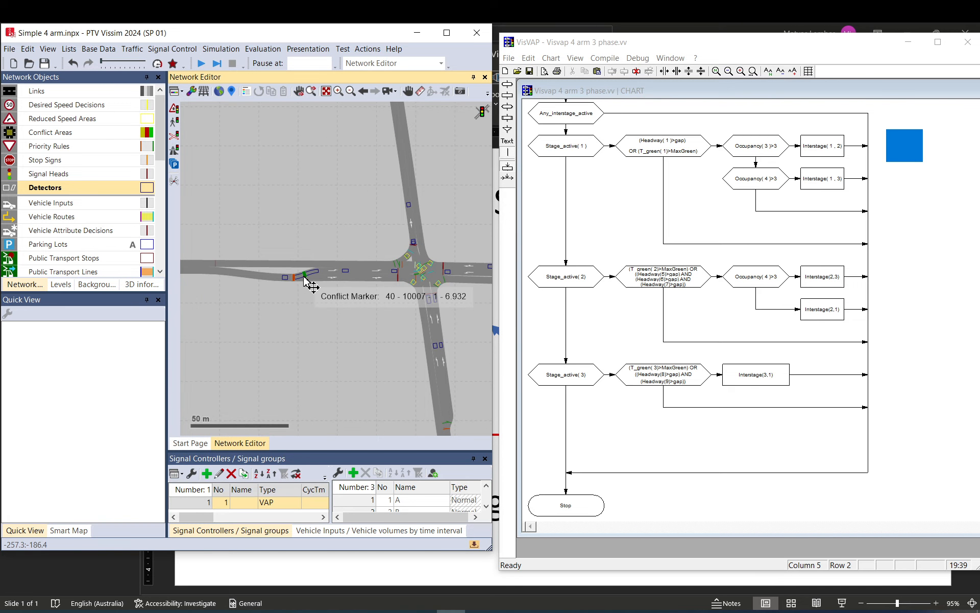
left_click_drag(305, 278, 476, 269)
left_click_drag(458, 285, 361, 275)
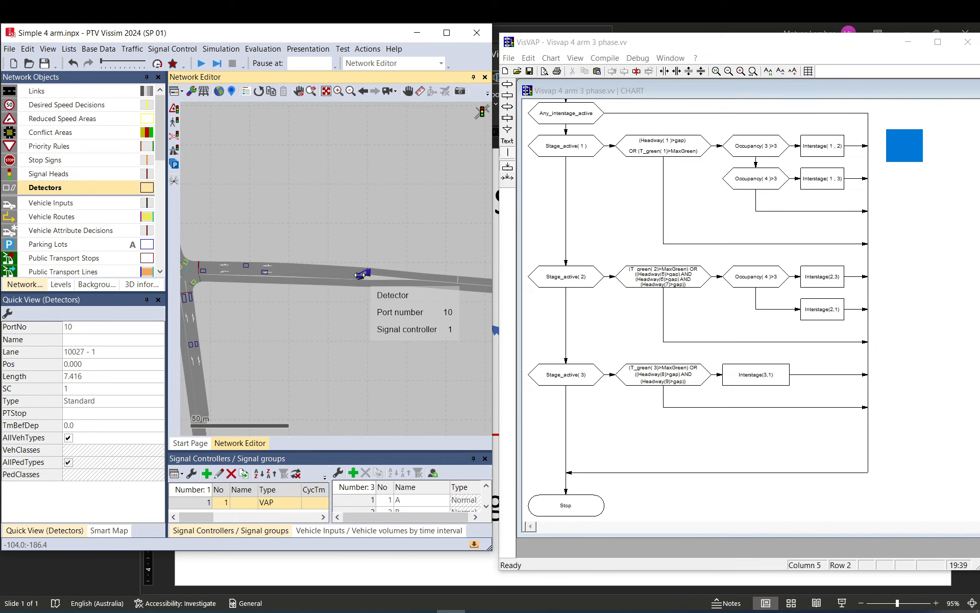
scroll(360, 274, "up", 2)
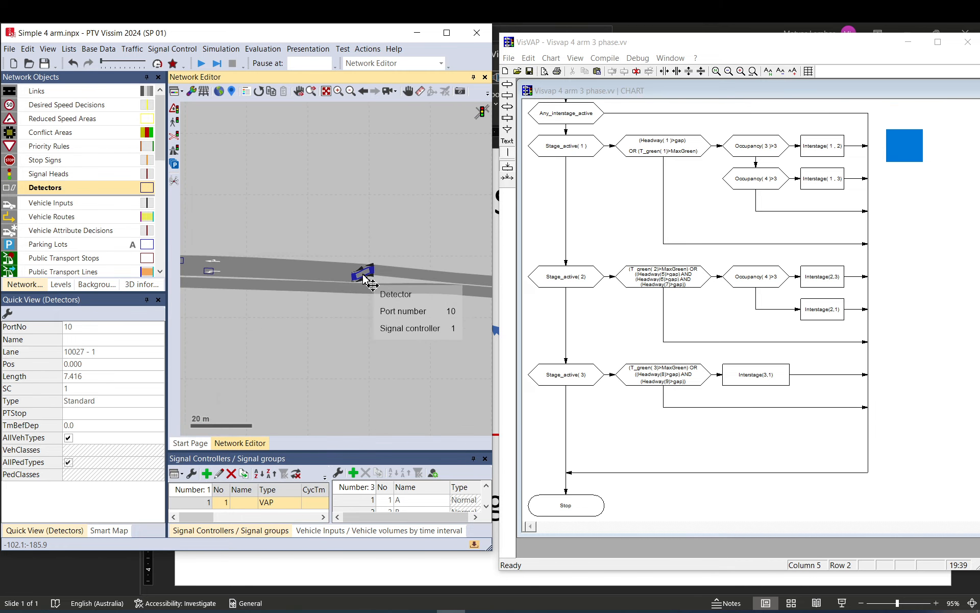
scroll(363, 274, "down", 2)
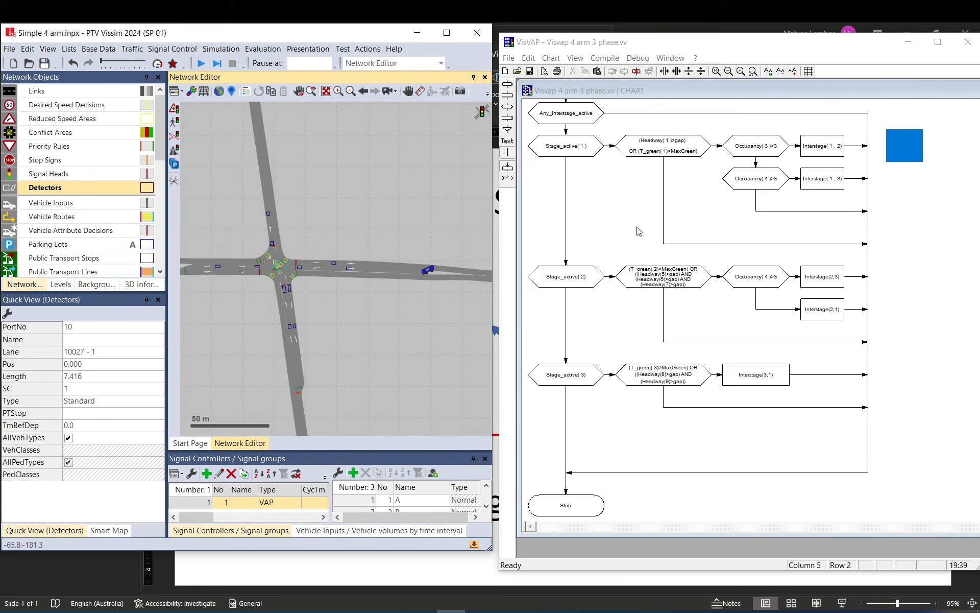
- Switch to VisVAP, widen its window over Vissim and enlarge the flow chart around the Stage 1 conditions
left_click(691, 157)
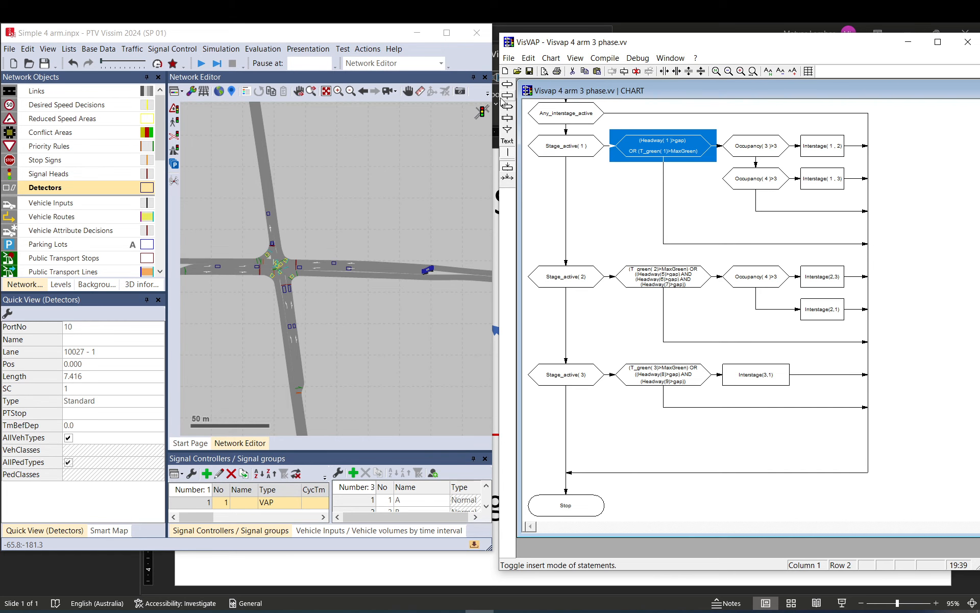
left_click_drag(500, 104, 426, 104)
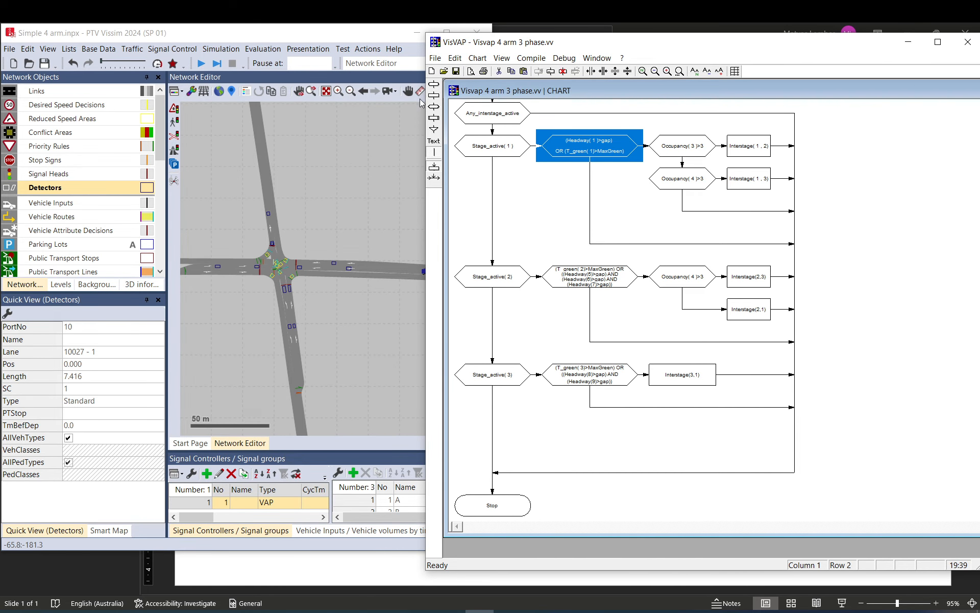
left_click_drag(424, 102, 168, 102)
left_click(407, 71)
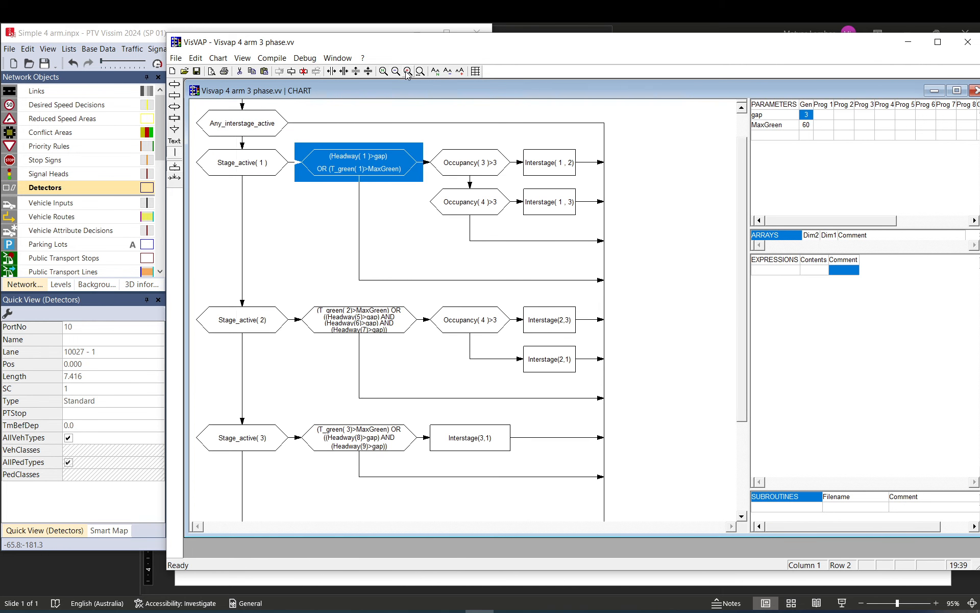
left_click(407, 71)
- Insert an empty column before the headway and maximum green condition in the Stage 1 row
left_click(554, 191)
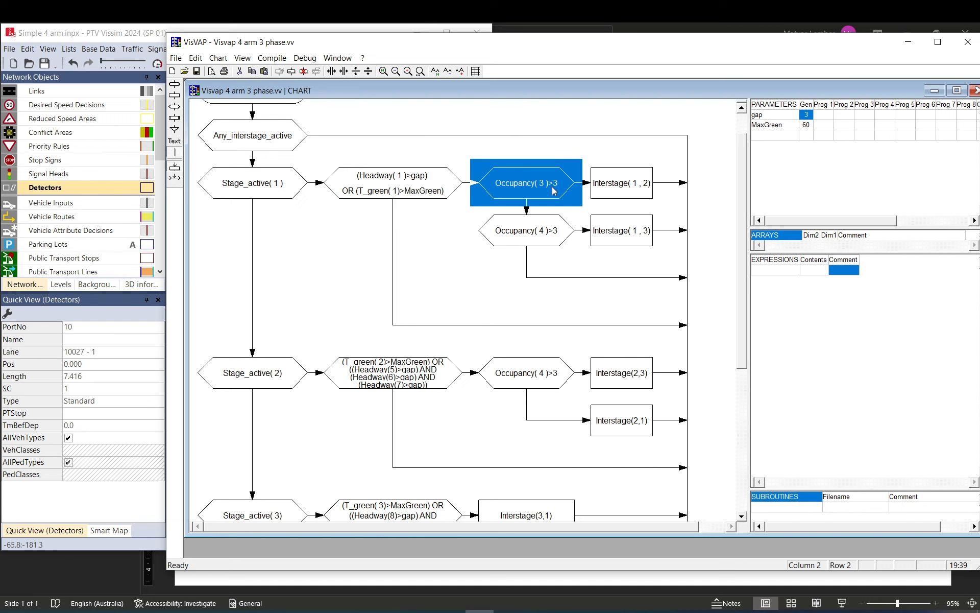
double_click(554, 191)
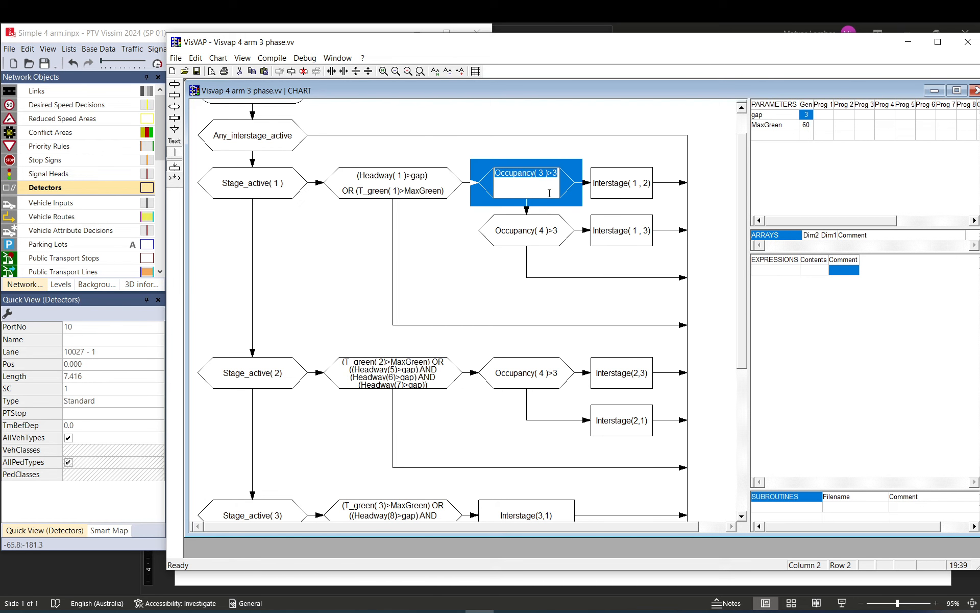
left_click(471, 228)
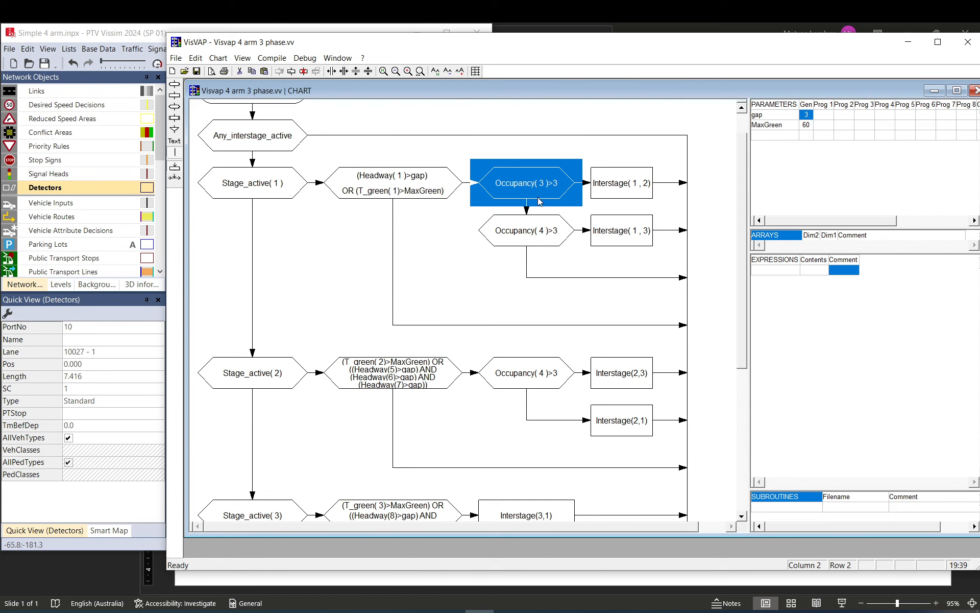
left_click(410, 196)
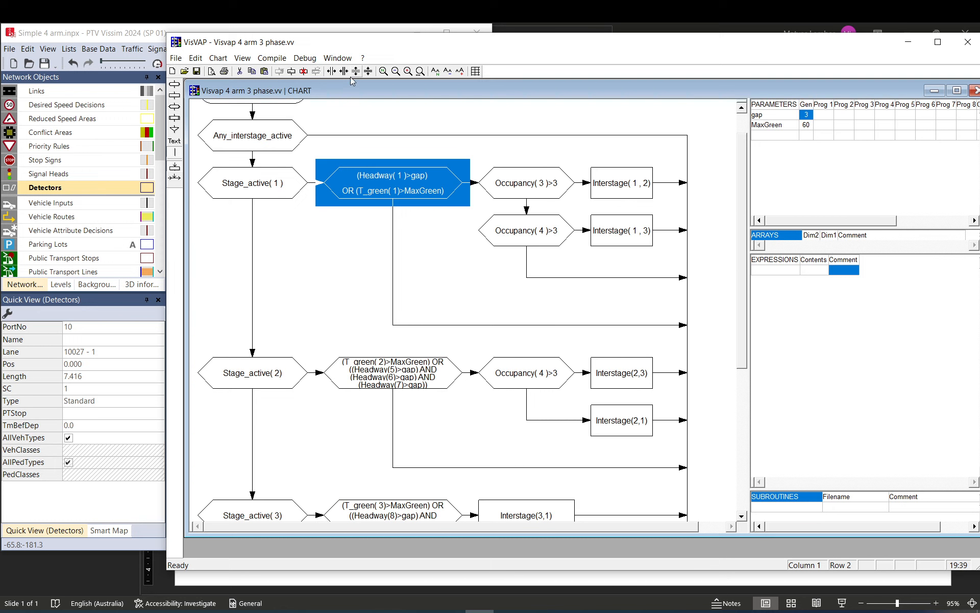
left_click(332, 73)
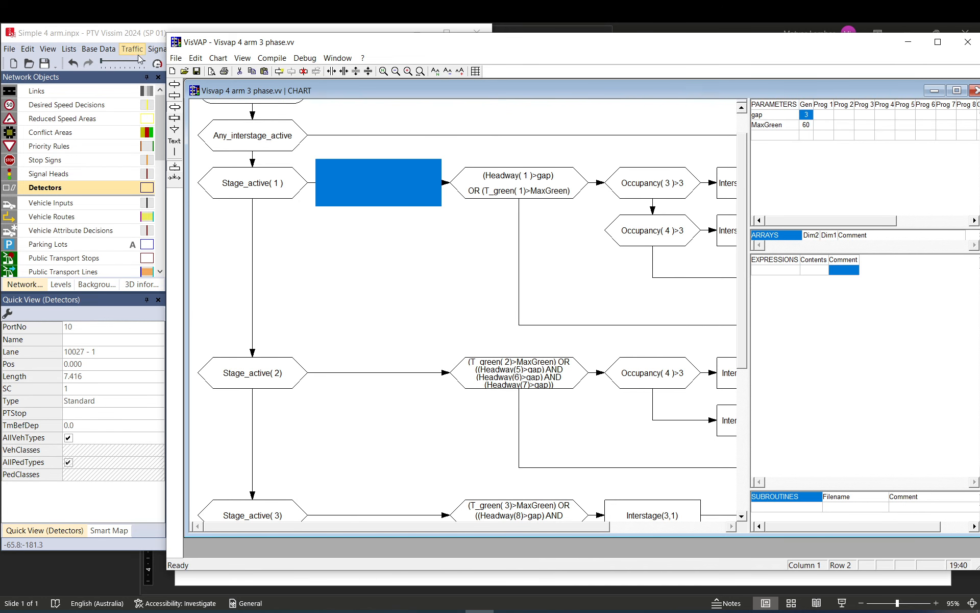
- Copy the Occupancy( 3 )>3 condition into the empty cell after Stage_active( 1 ) and change its detector number to 10
left_click(139, 37)
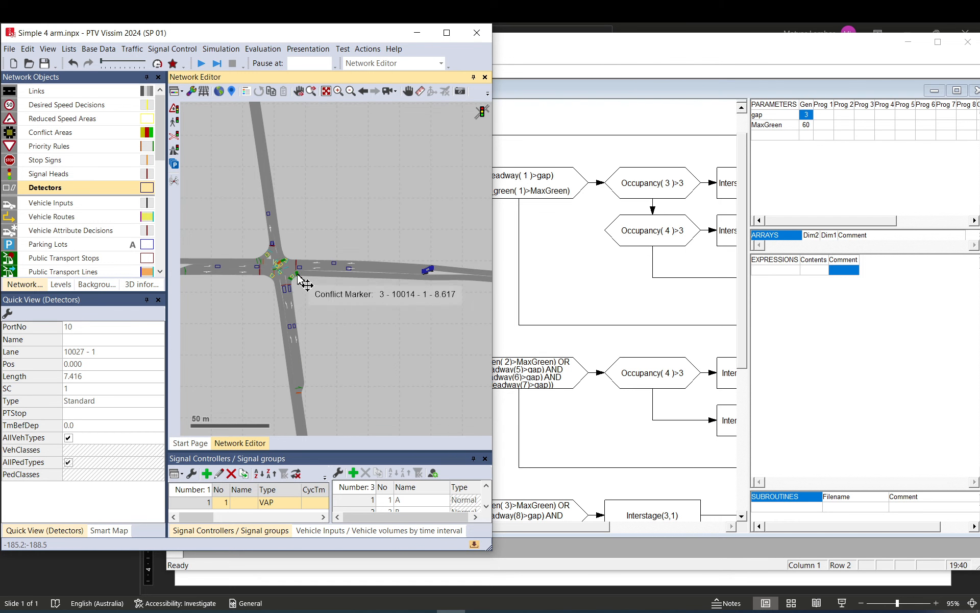
left_click(583, 54)
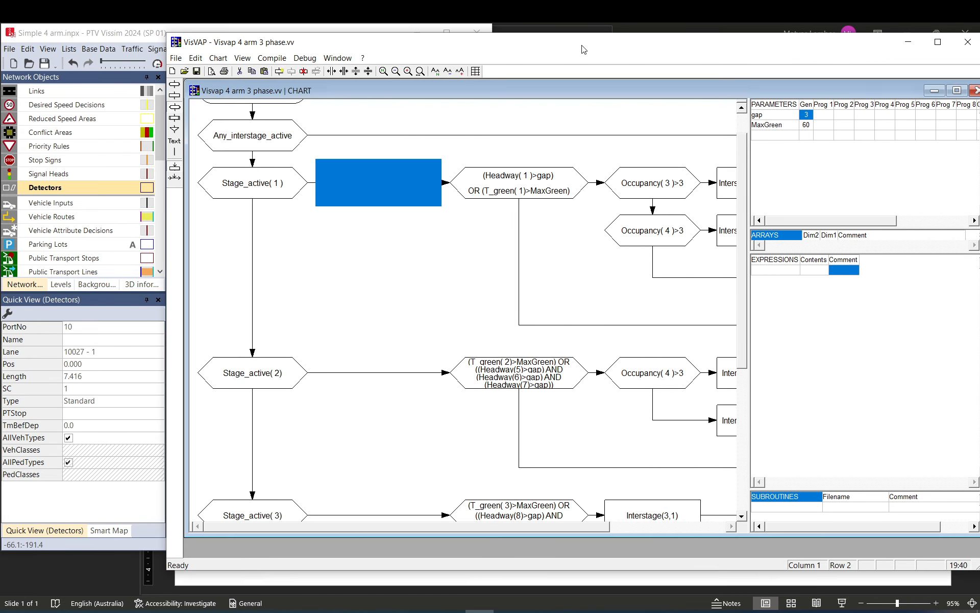
double_click(394, 186)
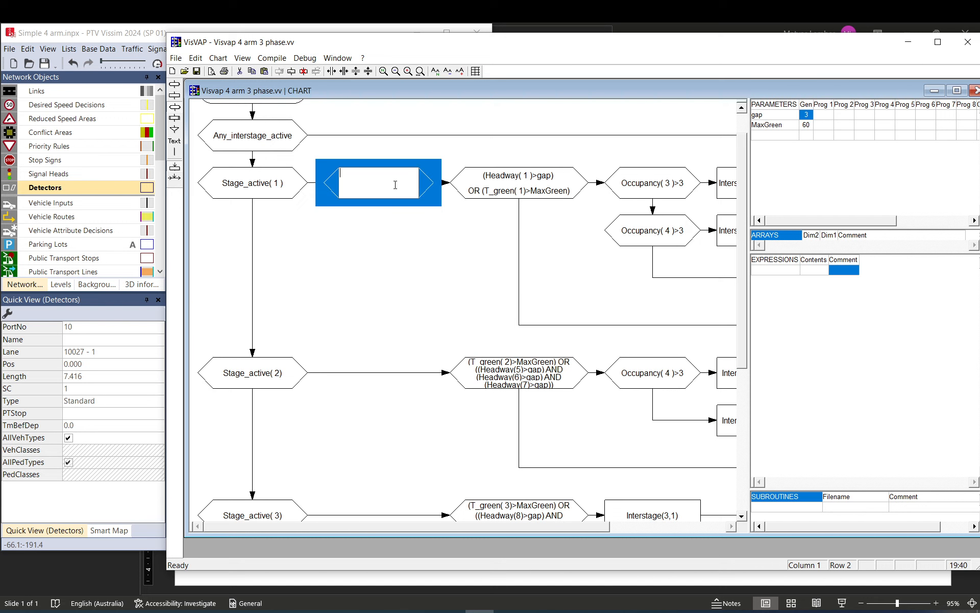
left_click(670, 179)
double_click(603, 188)
key("ctrl+c")
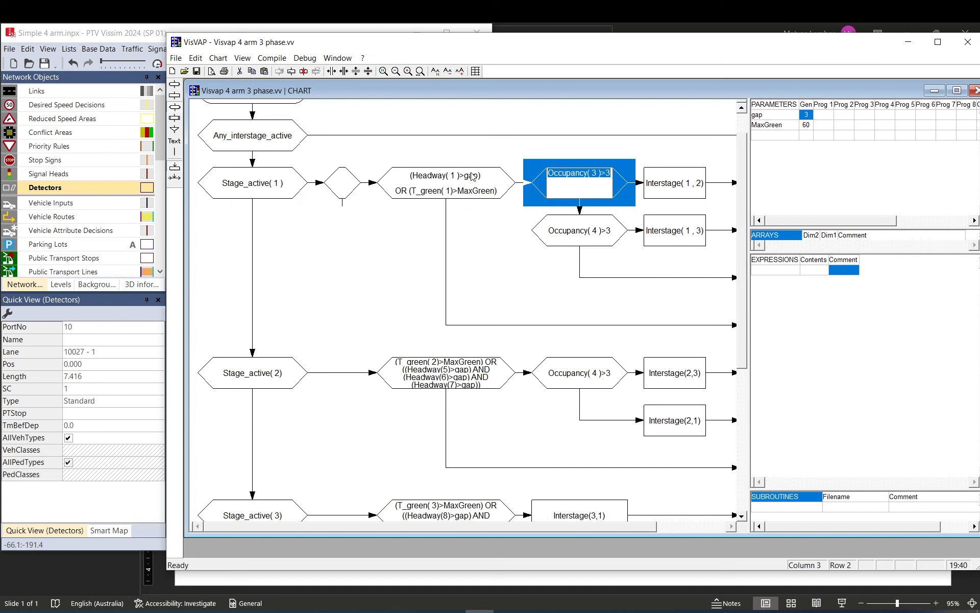
left_click(343, 190)
double_click(351, 183)
key("ctrl+v")
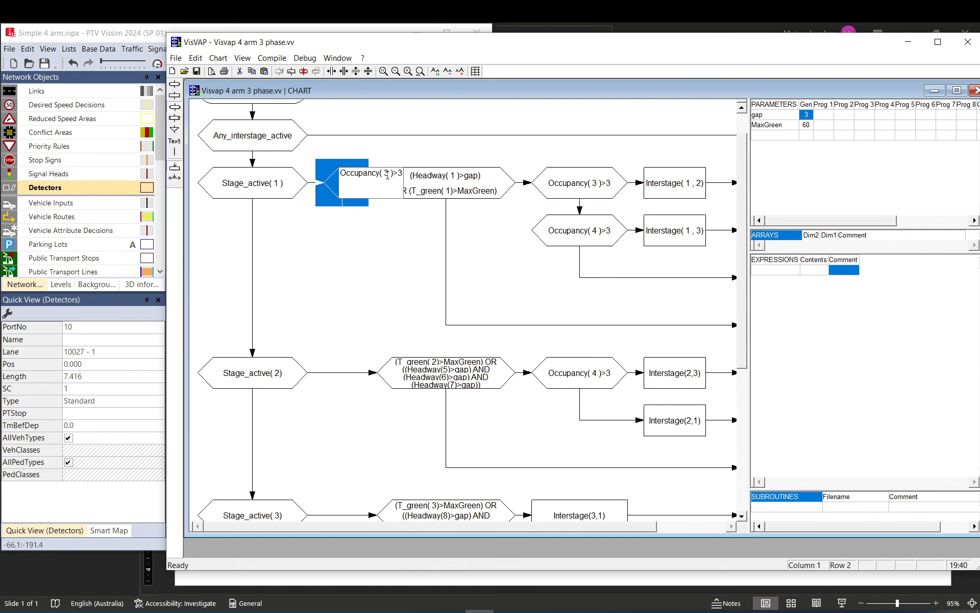
type("10")
- Check the port 10 detector in Vissim, then change the new Stage 1 condition in VisVAP to Occupancy( 10 )<5
left_click(146, 35)
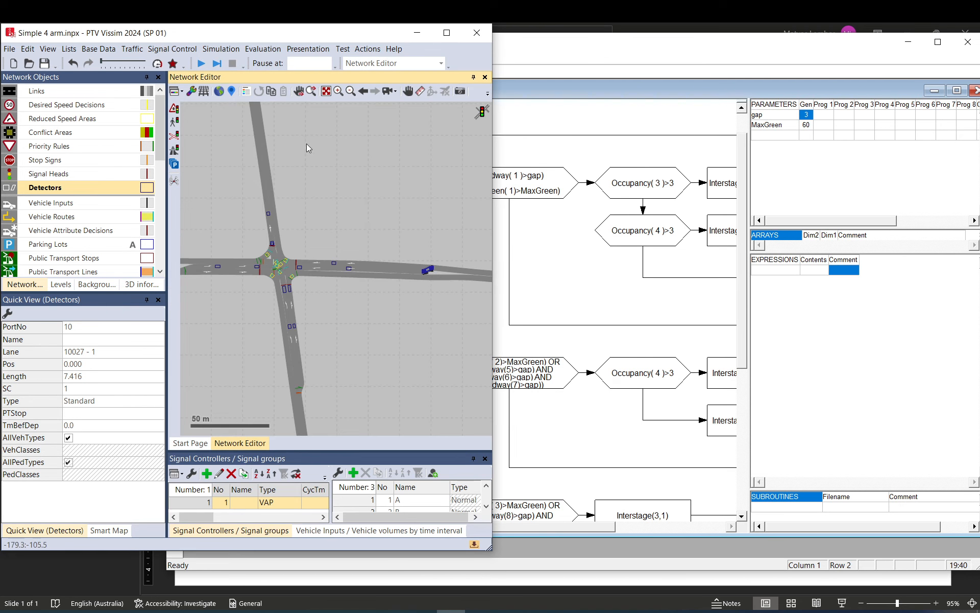
mouse_move(431, 268)
left_click(569, 88)
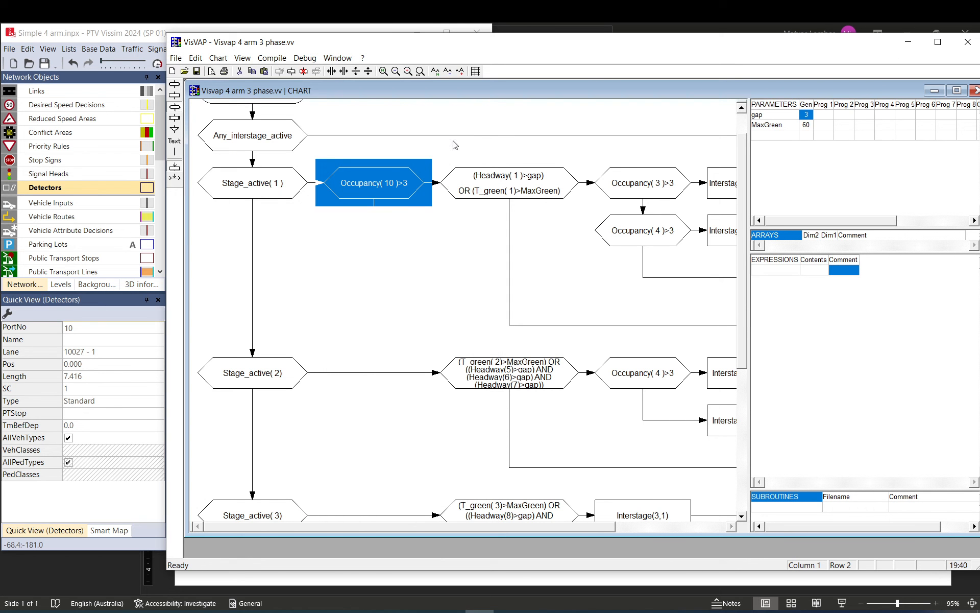
double_click(404, 192)
double_click(405, 173)
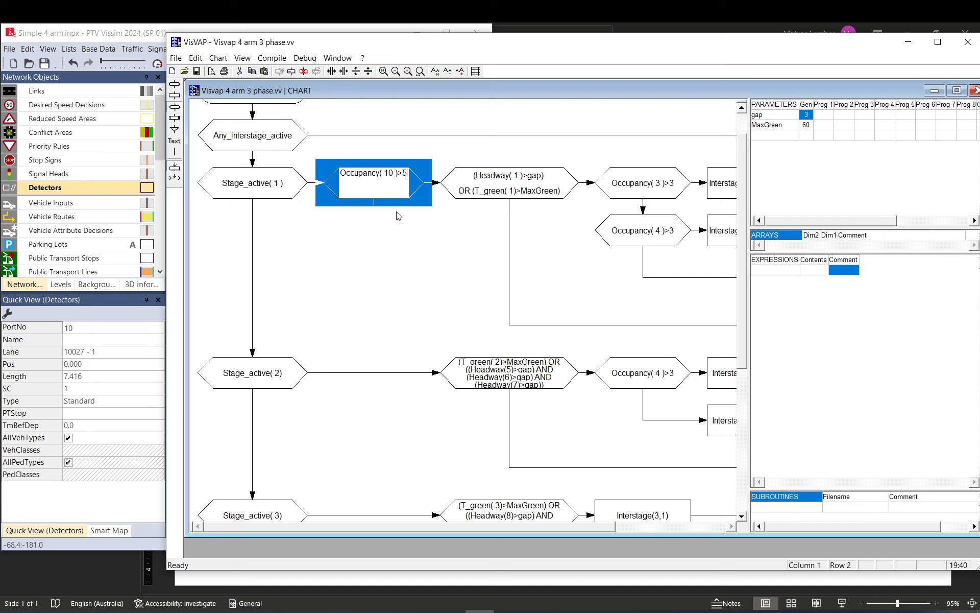
type("5")
key("Return")
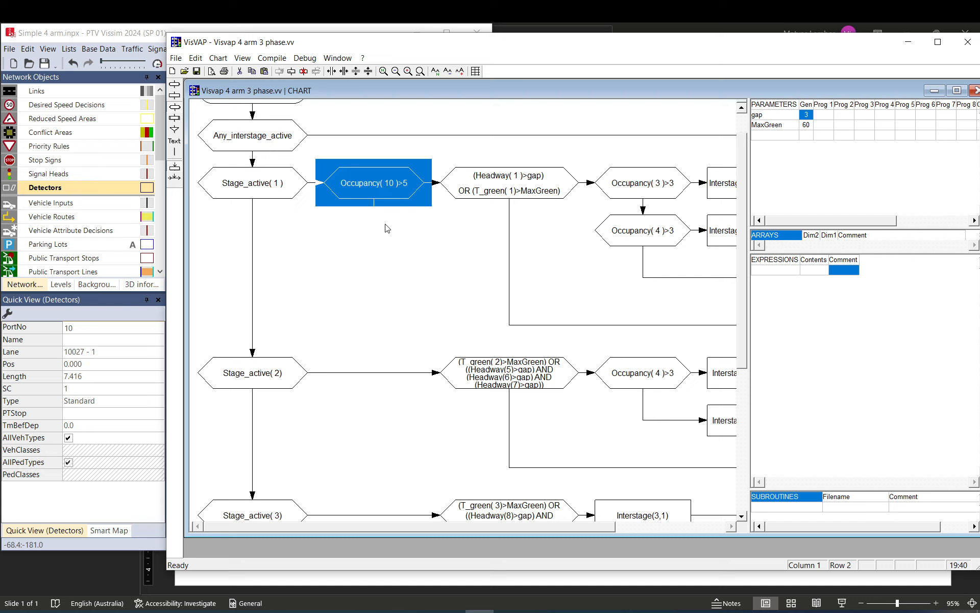
double_click(399, 188)
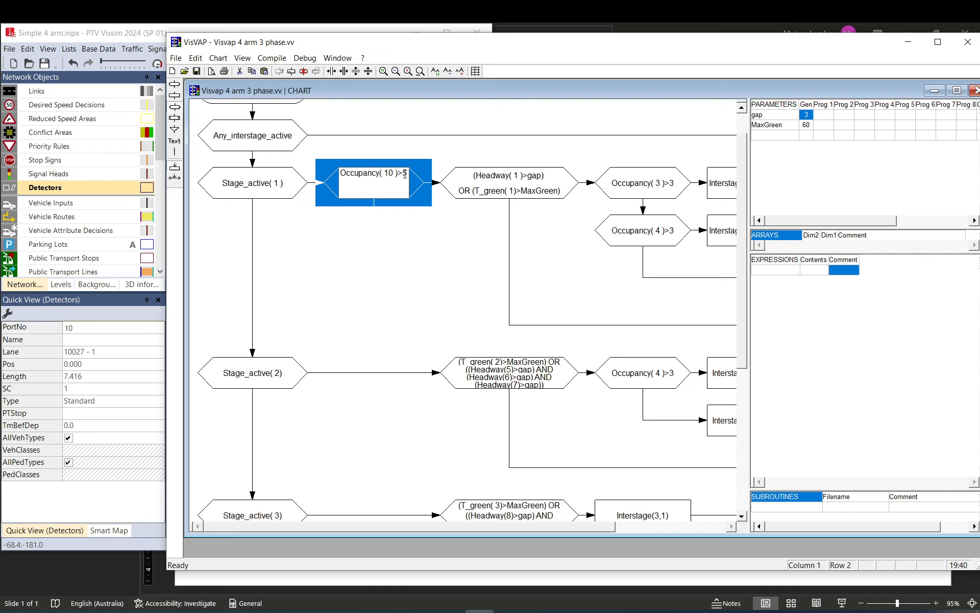
type("<")
key("Return")
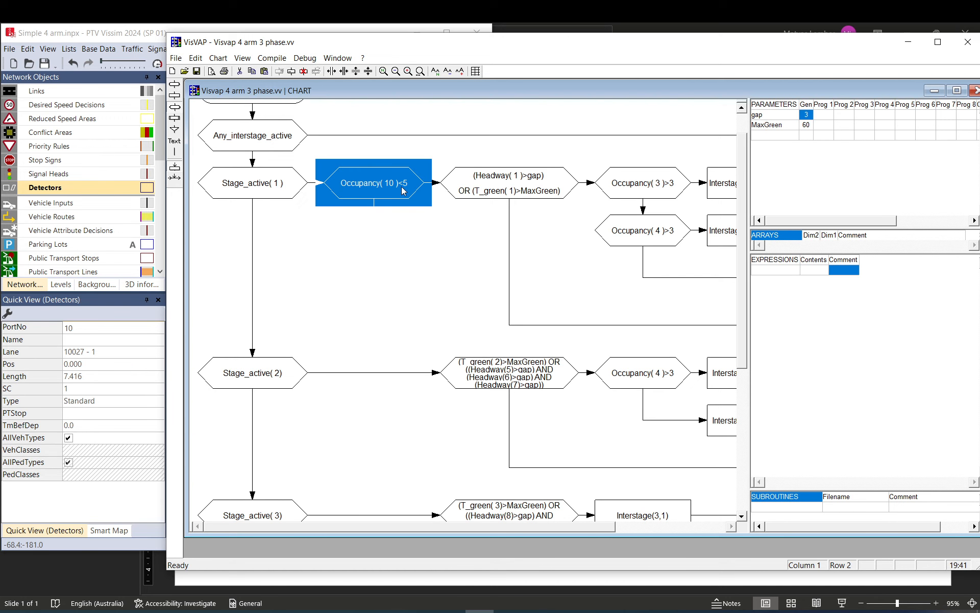
- Add an Interstage(1,3) statement directly below the Occupancy( 10 )<5 condition
left_click(488, 188)
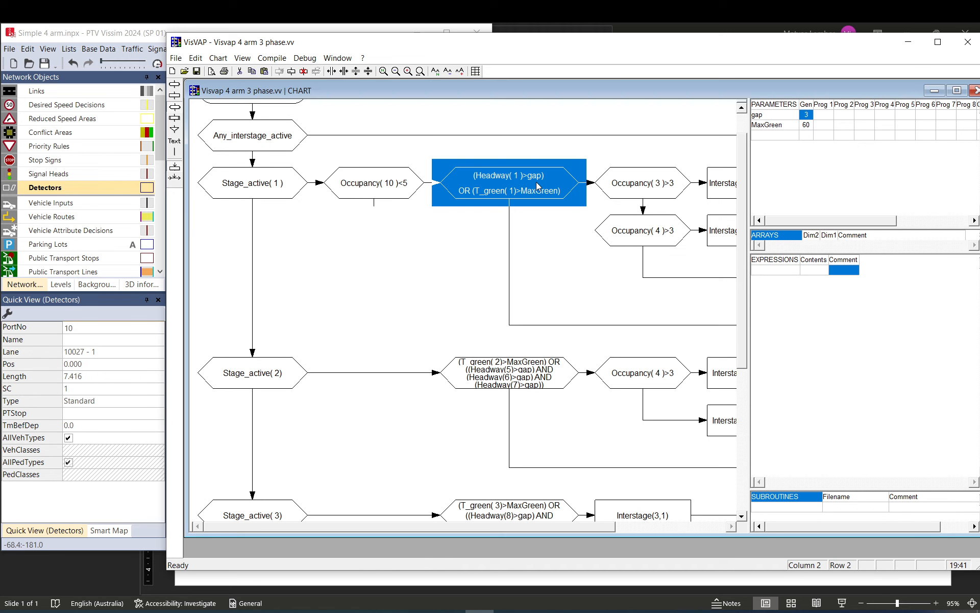
left_click(378, 187)
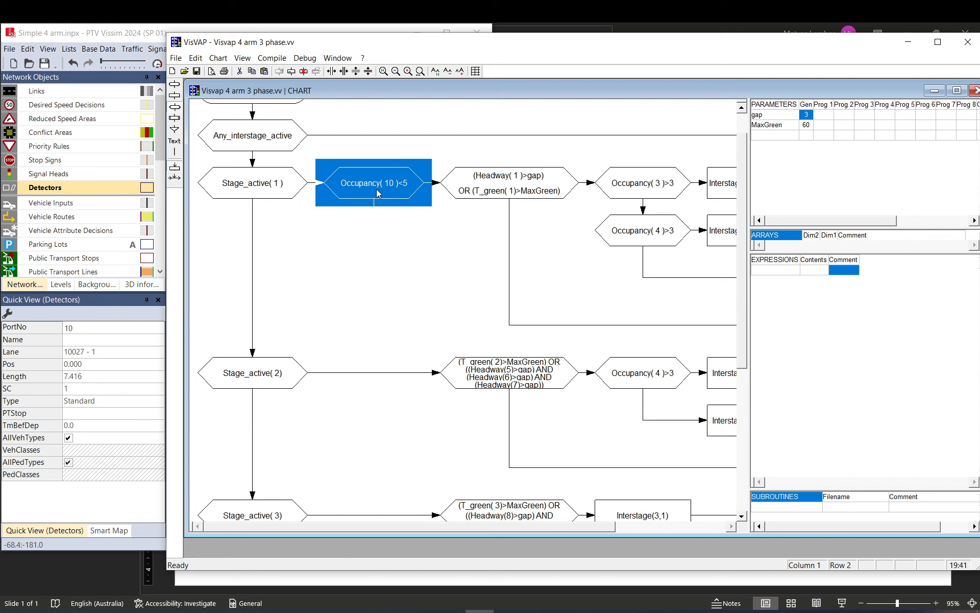
left_click(377, 230)
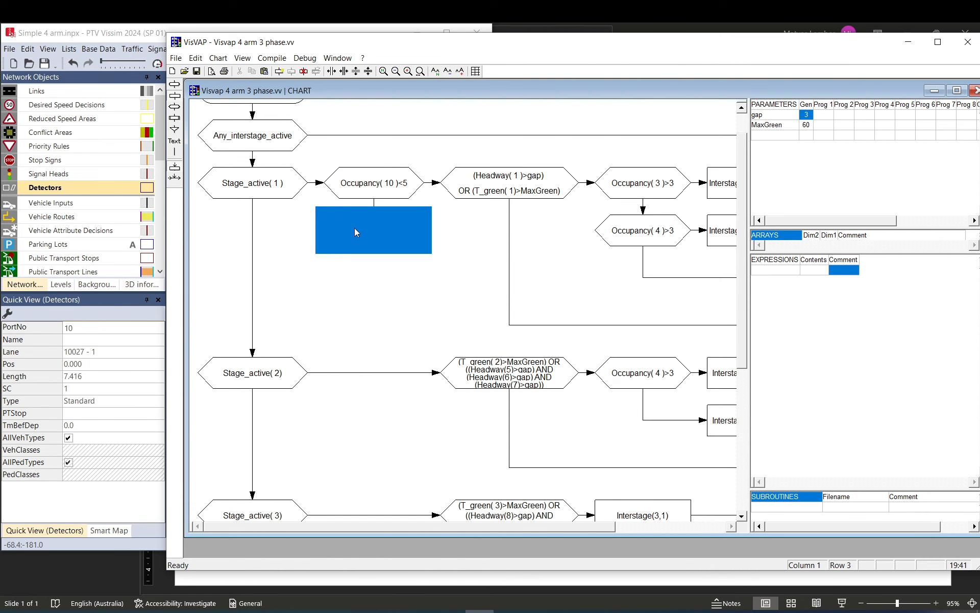
double_click(378, 229)
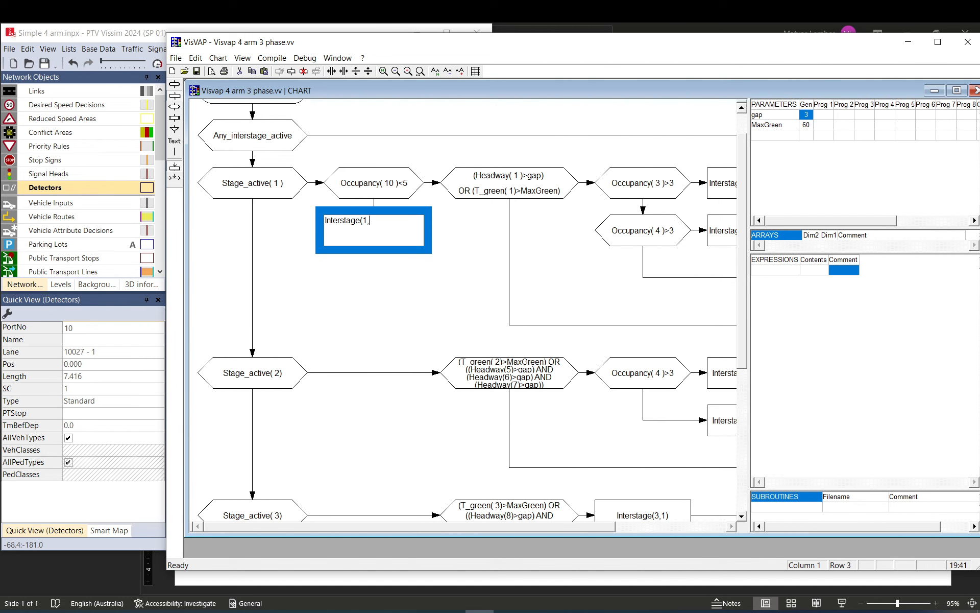
type("Interstage(1,3)")
key("Return")
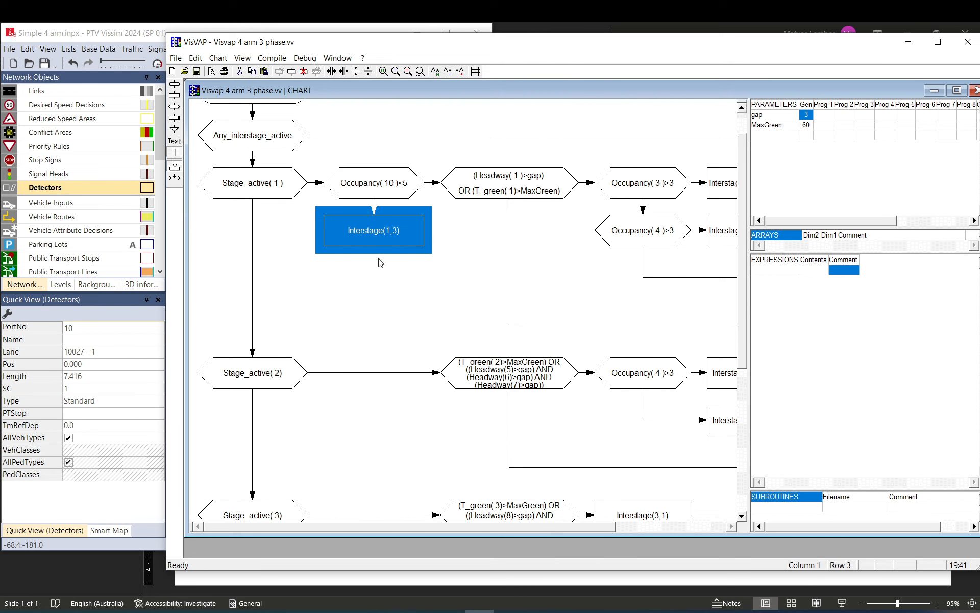
- Connect the new Interstage(1,3) statement down to the return line of the Stage 1 block
left_click(378, 333)
left_click(539, 323)
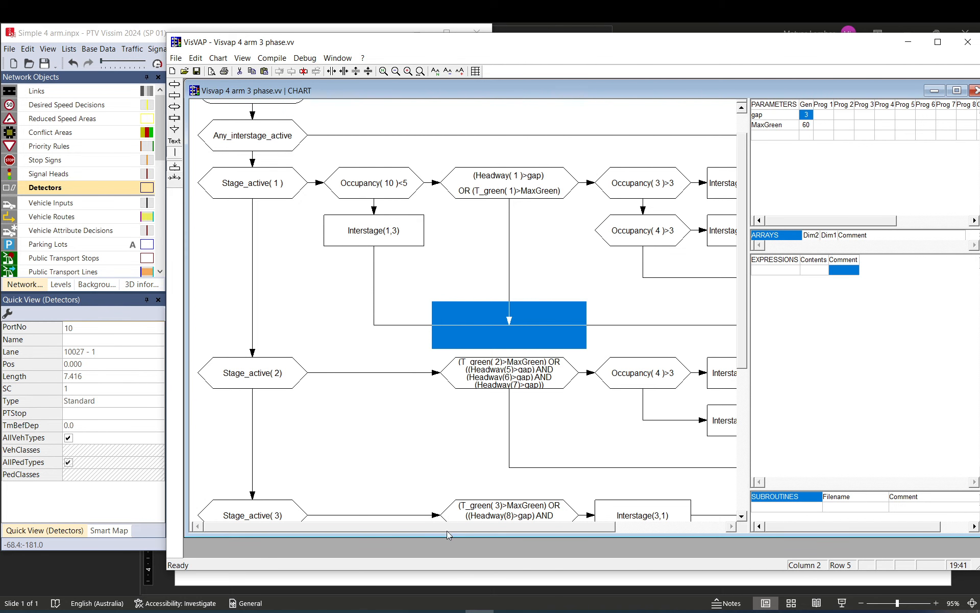
left_click_drag(447, 531, 475, 531)
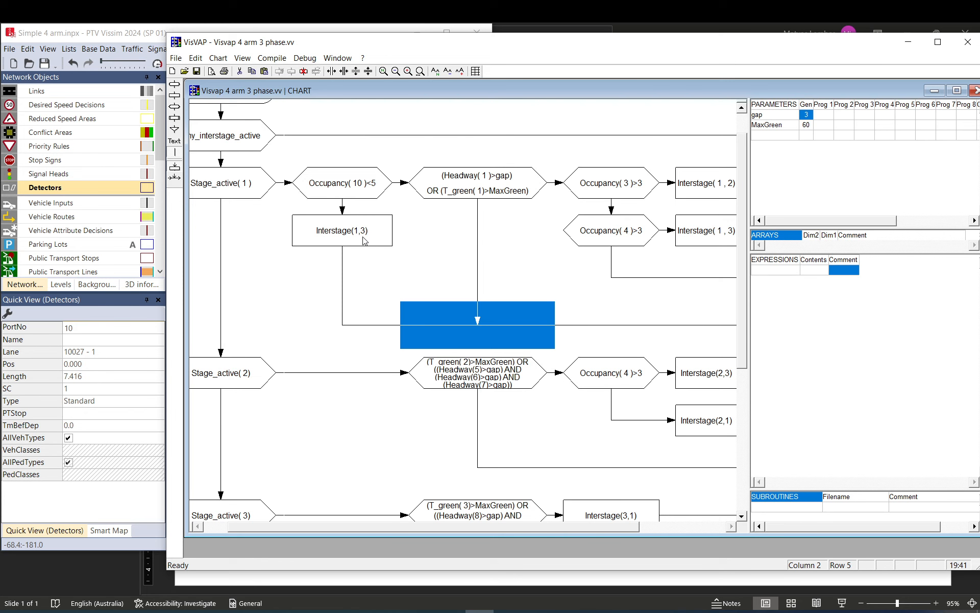
- Regenerate the VAP file from the updated flow chart
left_click(272, 57)
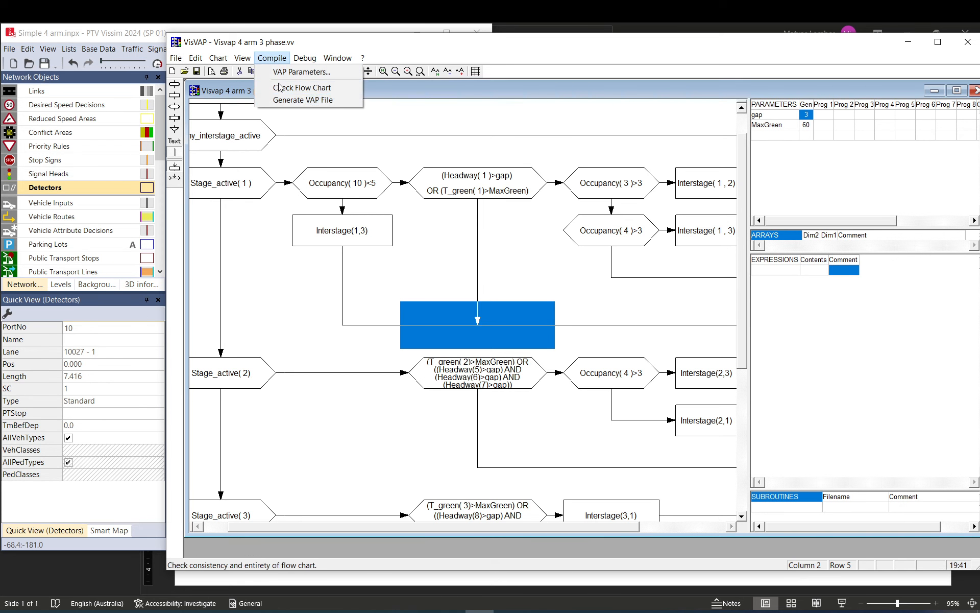
left_click(293, 101)
left_click(600, 338)
left_click(600, 337)
left_click(661, 338)
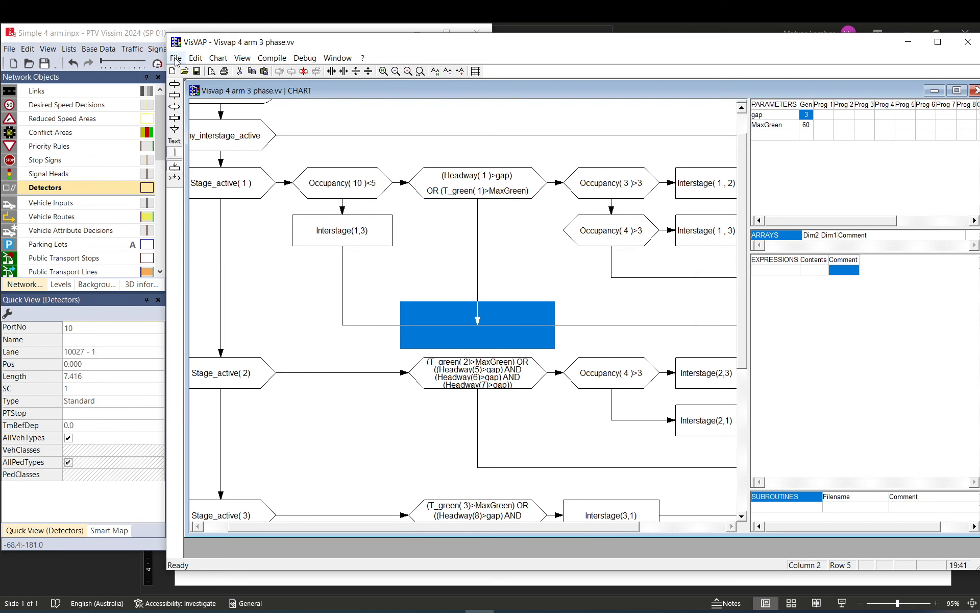
- In Vissim, show static vehicle route 12 - 13 in a single list without related link data and check its relative flows per time interval
left_click(131, 35)
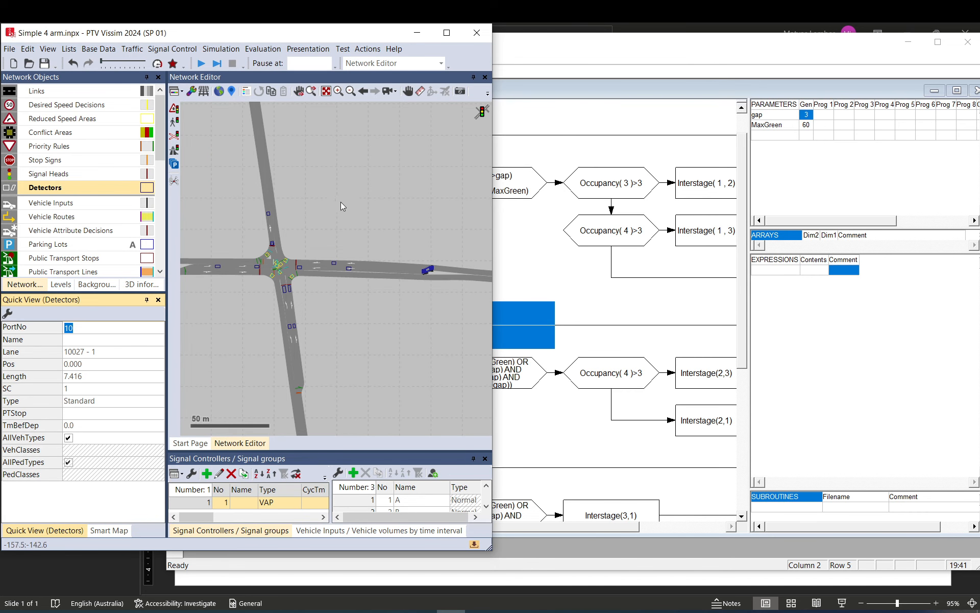
left_click(308, 237)
left_click_drag(371, 260, 363, 202)
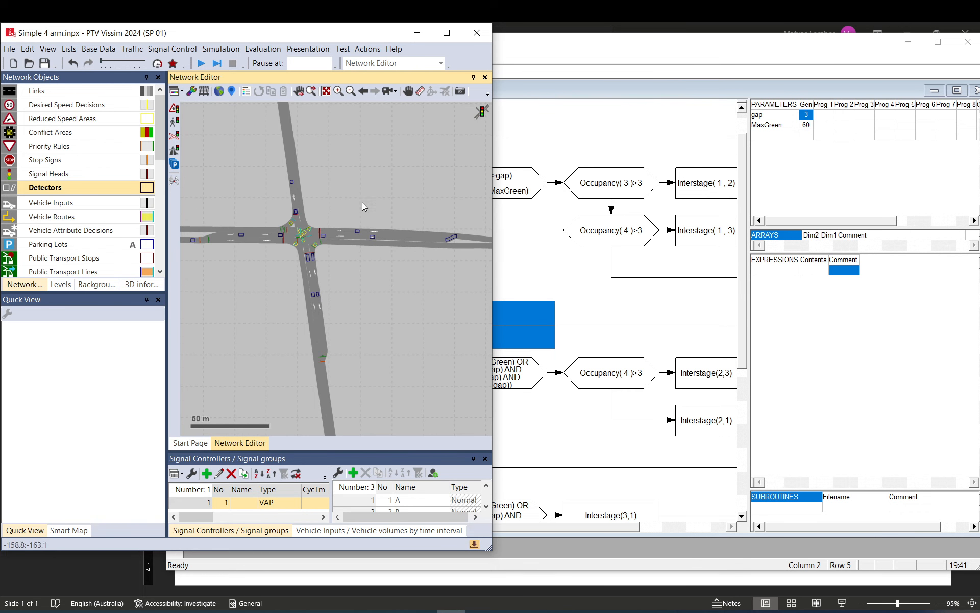
left_click(307, 244)
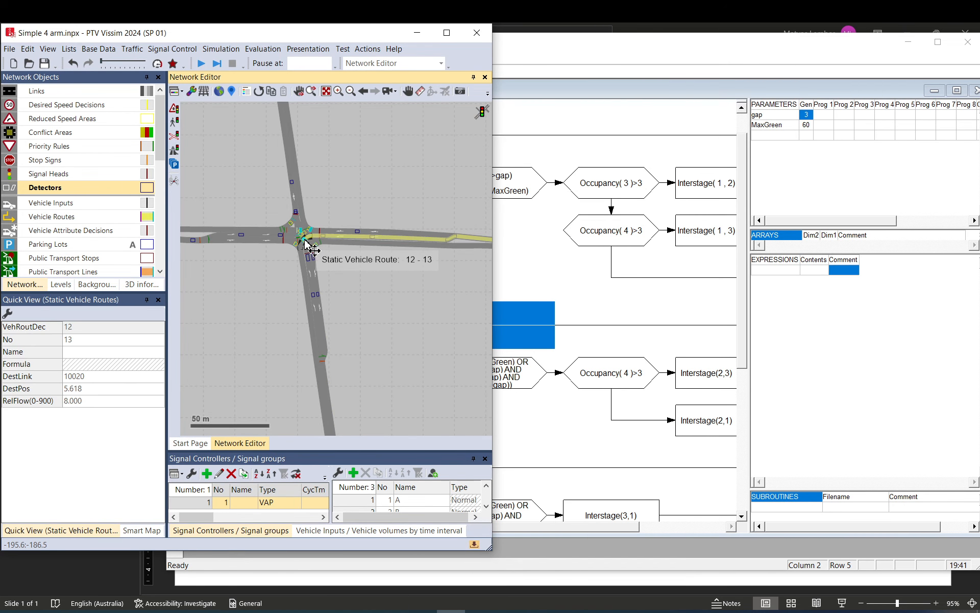
right_click(306, 245)
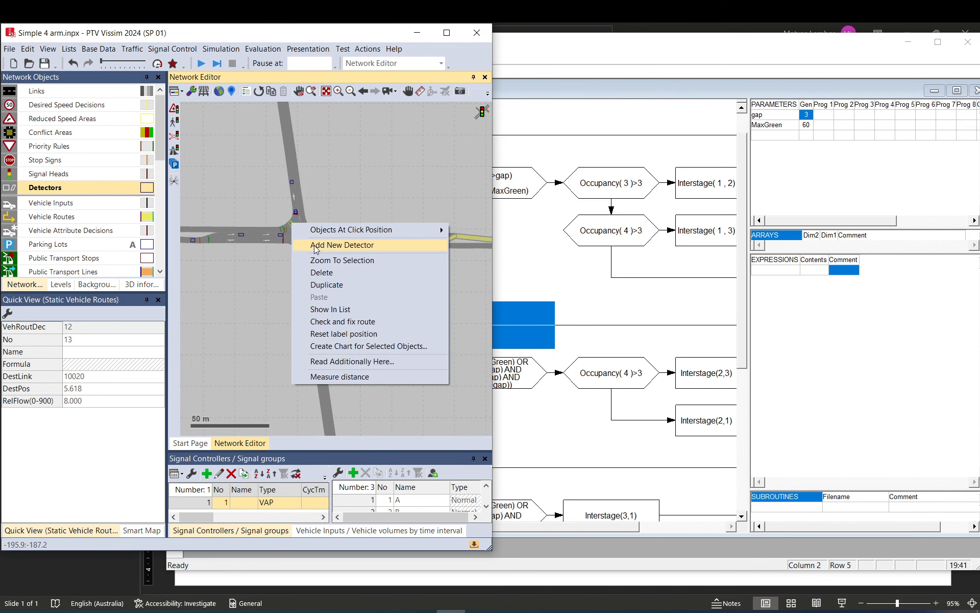
left_click(330, 308)
left_click(355, 417)
left_click(313, 441)
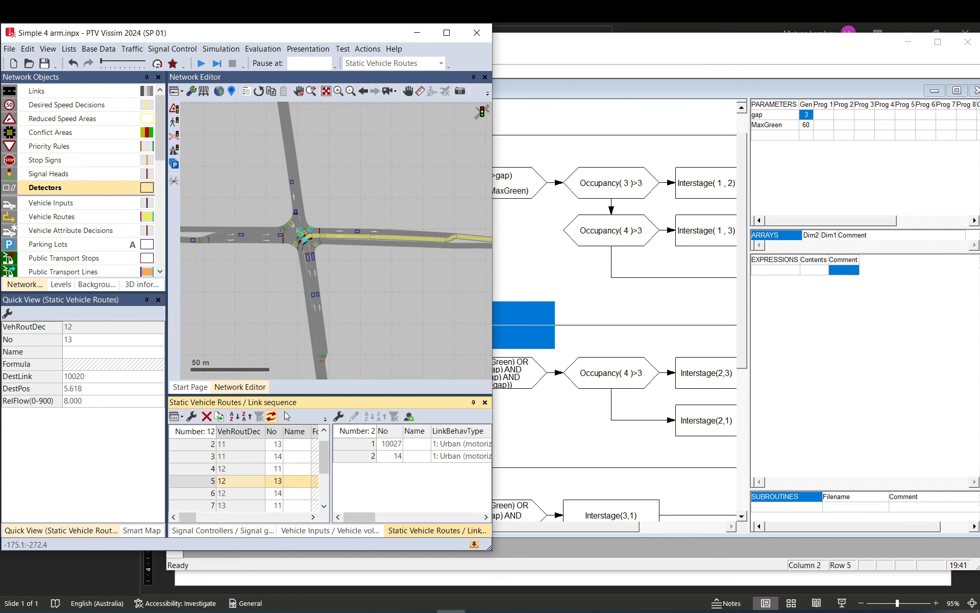
left_click(325, 419)
left_click(311, 434)
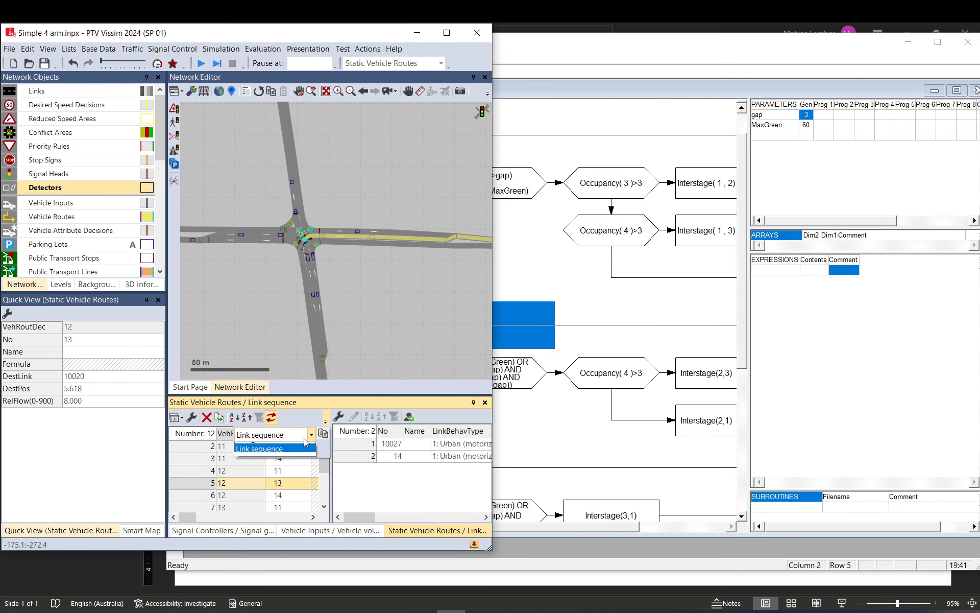
left_click(273, 449)
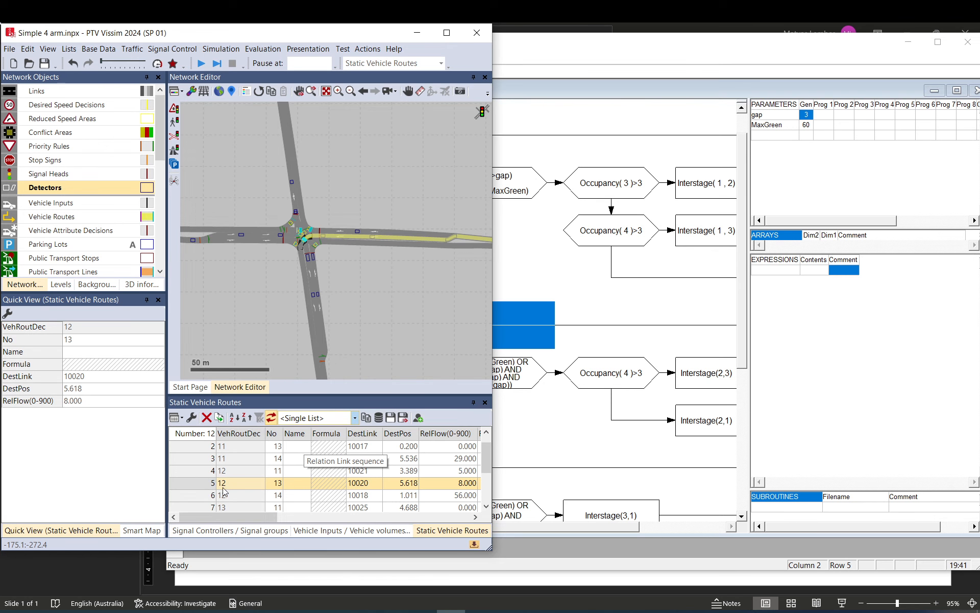
left_click_drag(269, 524, 465, 519)
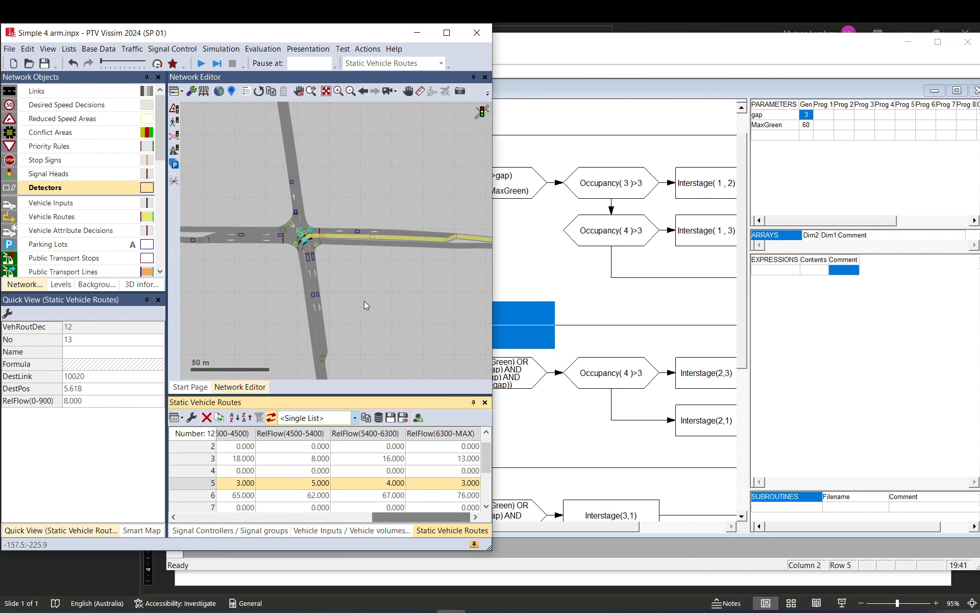
- Show routing decision 12 on link 13 with its static routes, widen the Vissim window and review the routes' relative flows
left_click_drag(381, 287, 329, 287)
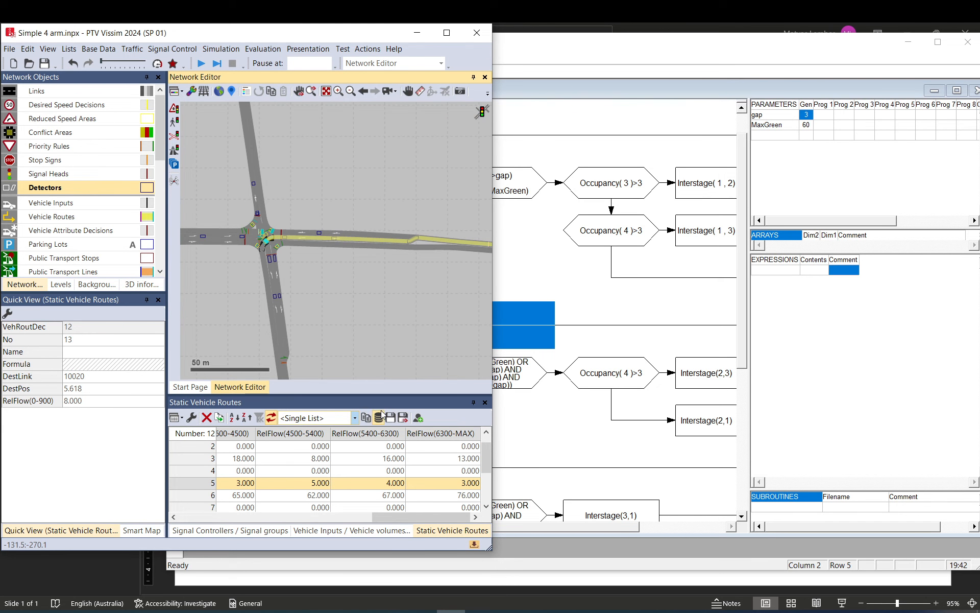
left_click_drag(262, 276, 212, 281)
left_click(442, 284)
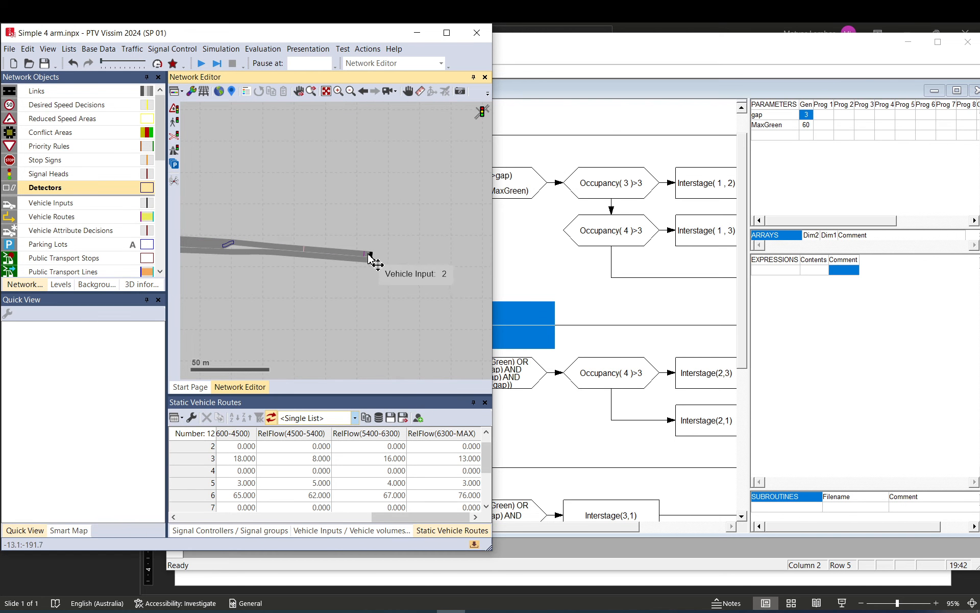
left_click(367, 255)
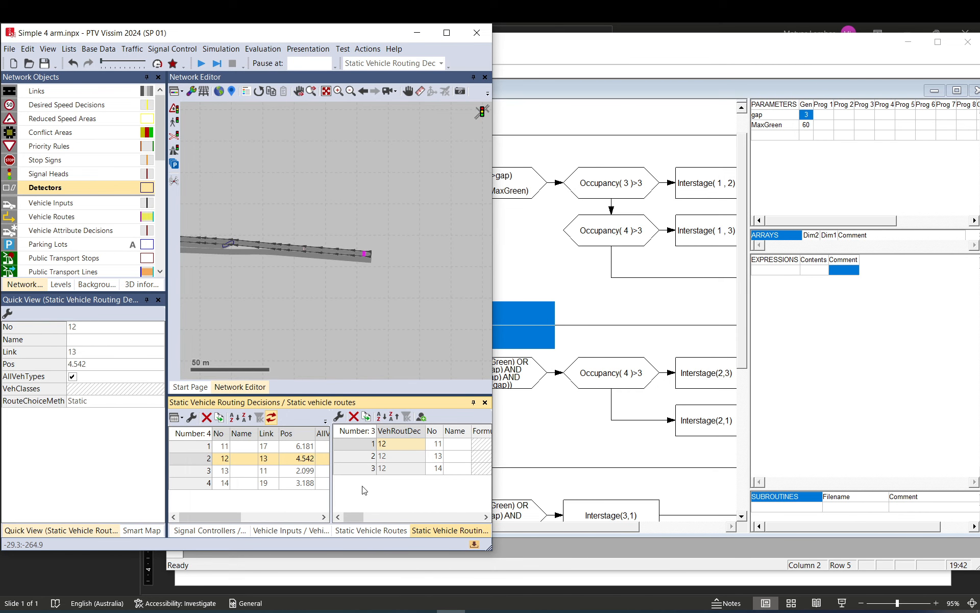
left_click_drag(353, 518, 445, 511)
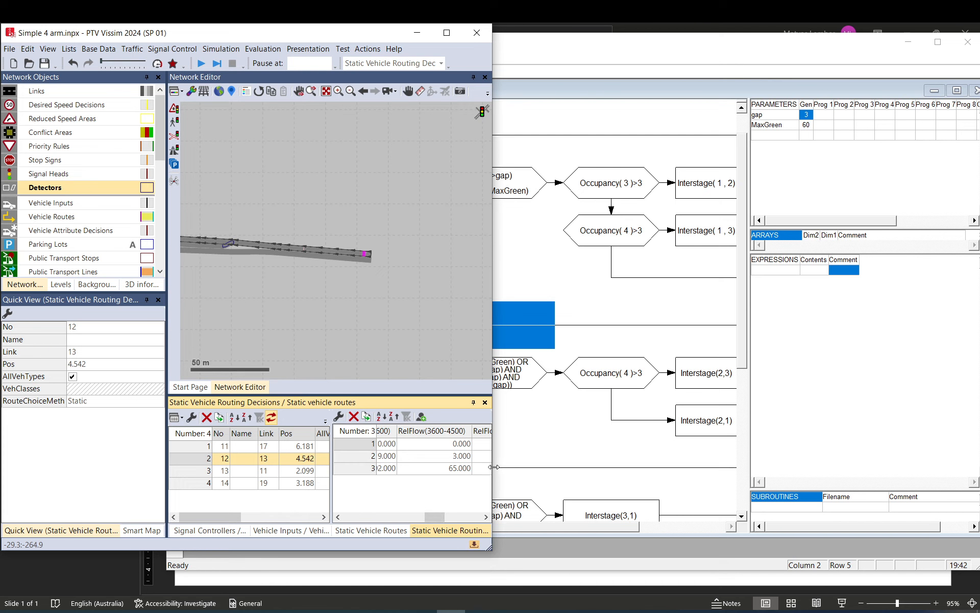
left_click_drag(491, 454, 832, 459)
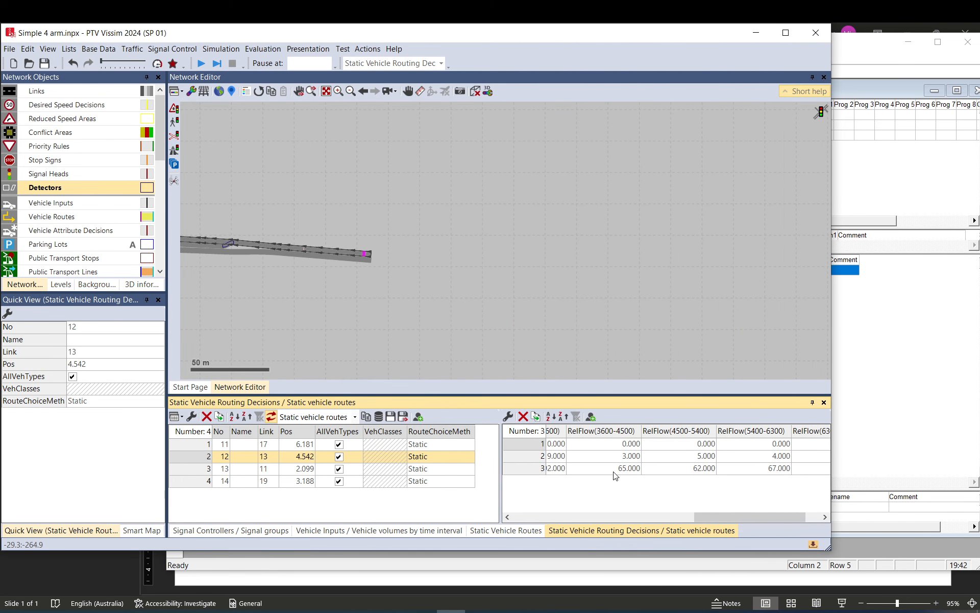
left_click_drag(714, 519, 523, 518)
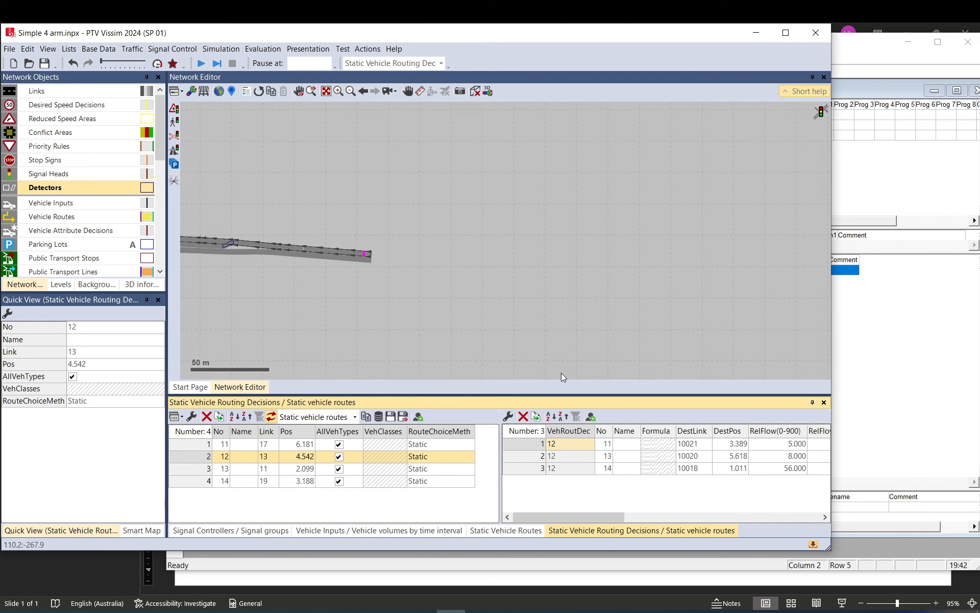
- Set the 900-1800 relative flow to 0 for static routes 11 and 14 of routing decision 12
left_click_drag(363, 313, 557, 282)
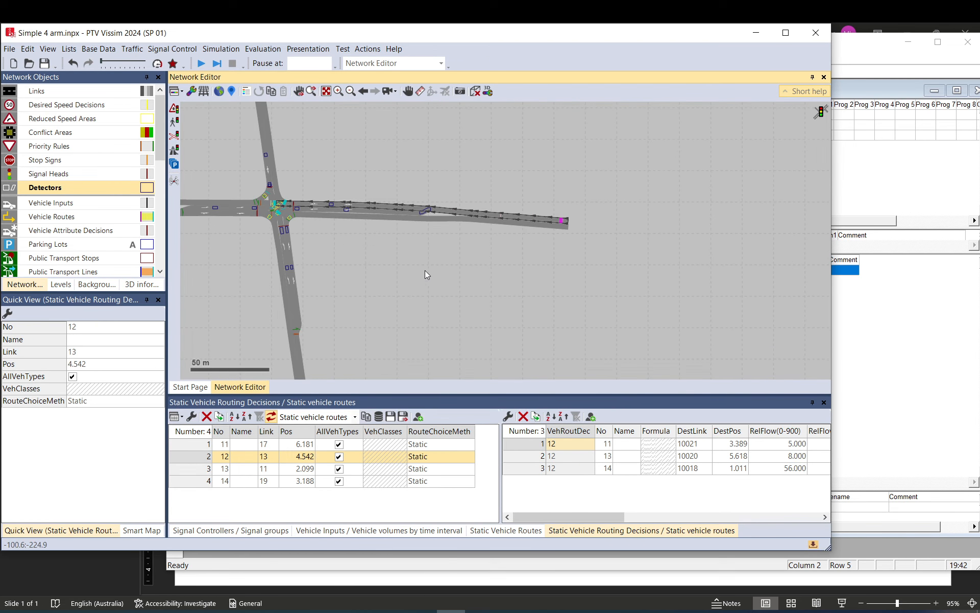
left_click(525, 456)
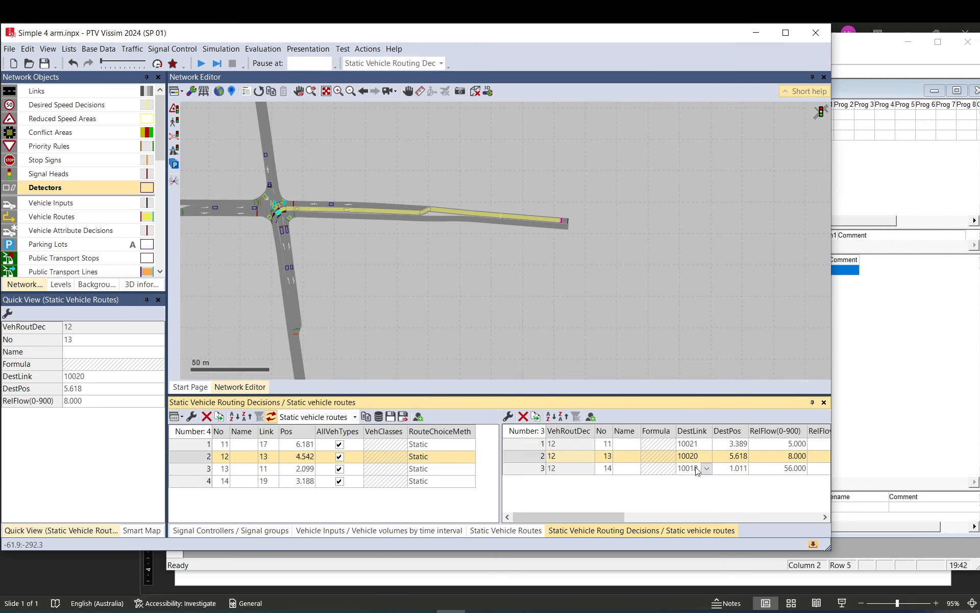
left_click_drag(603, 517, 677, 521)
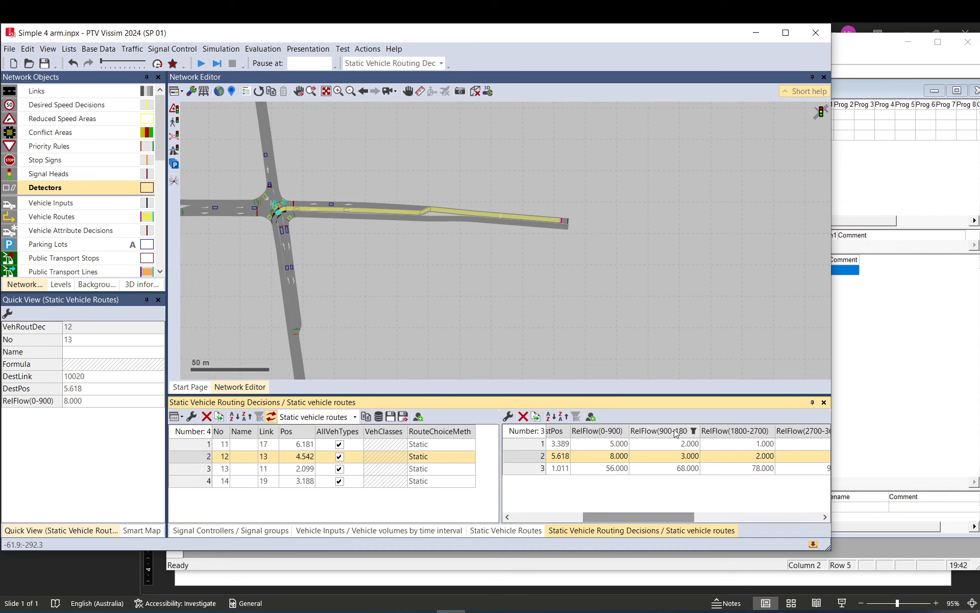
left_click(676, 467)
left_click(676, 467)
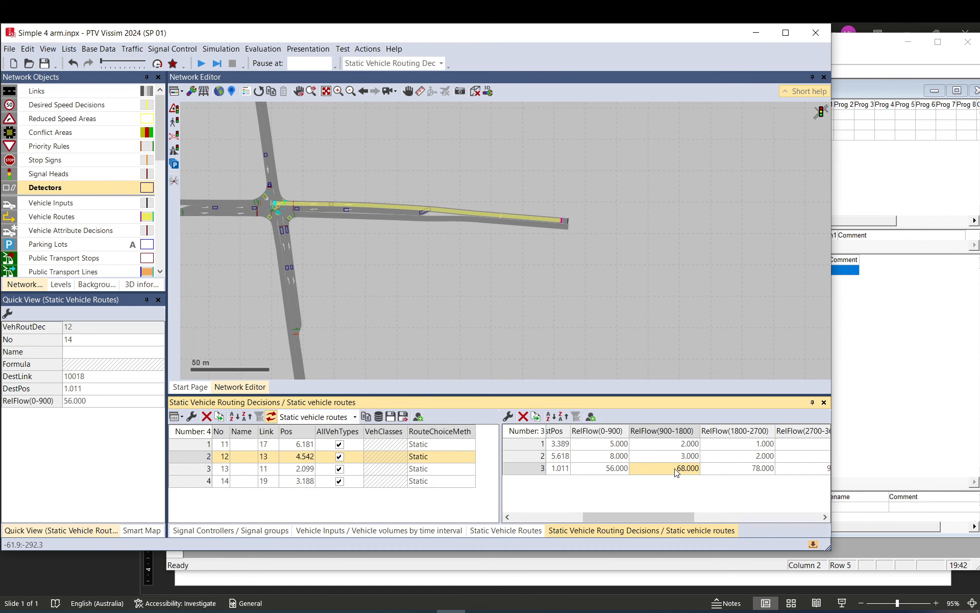
type("0")
left_click(673, 457)
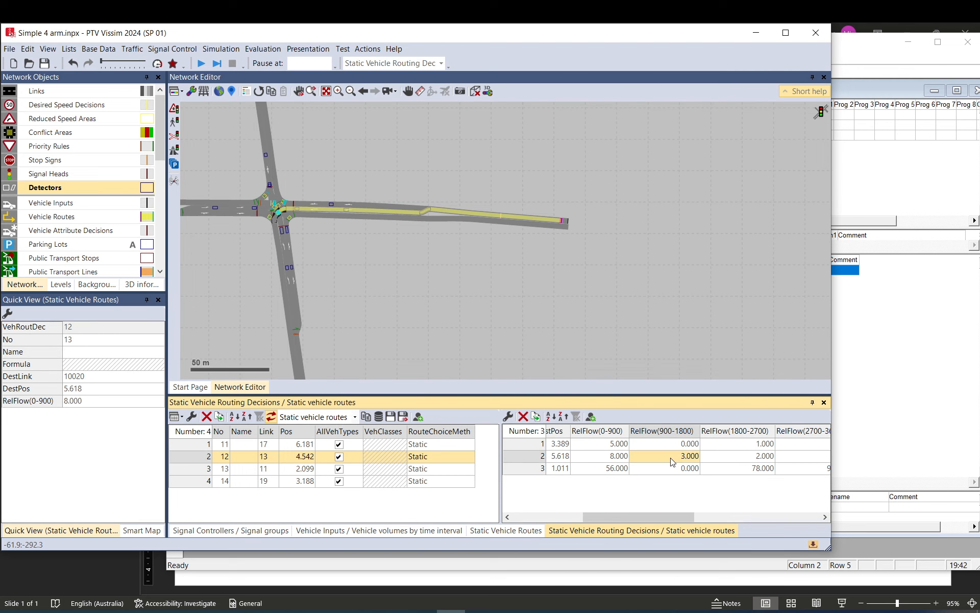
left_click(609, 470)
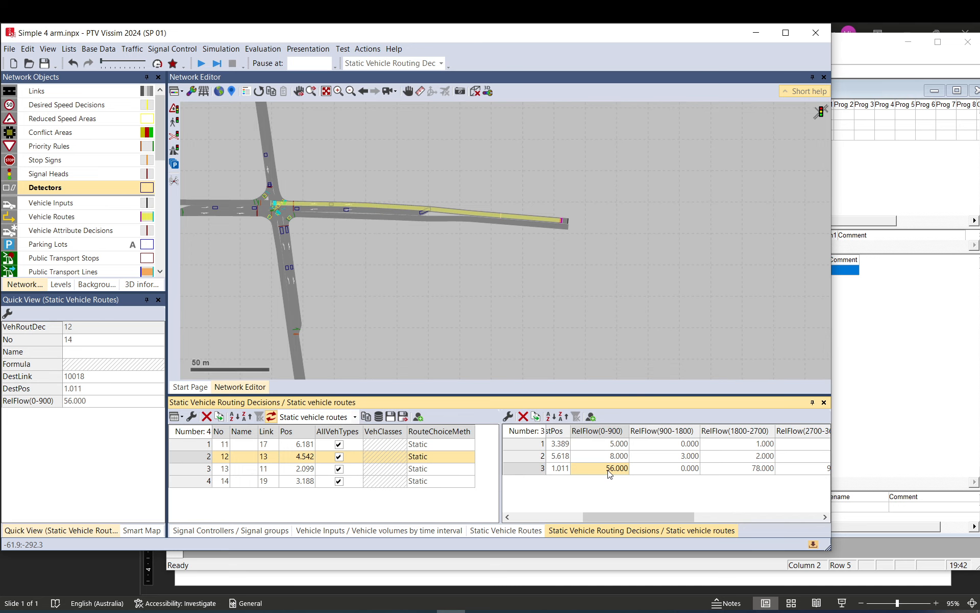
left_click(667, 460)
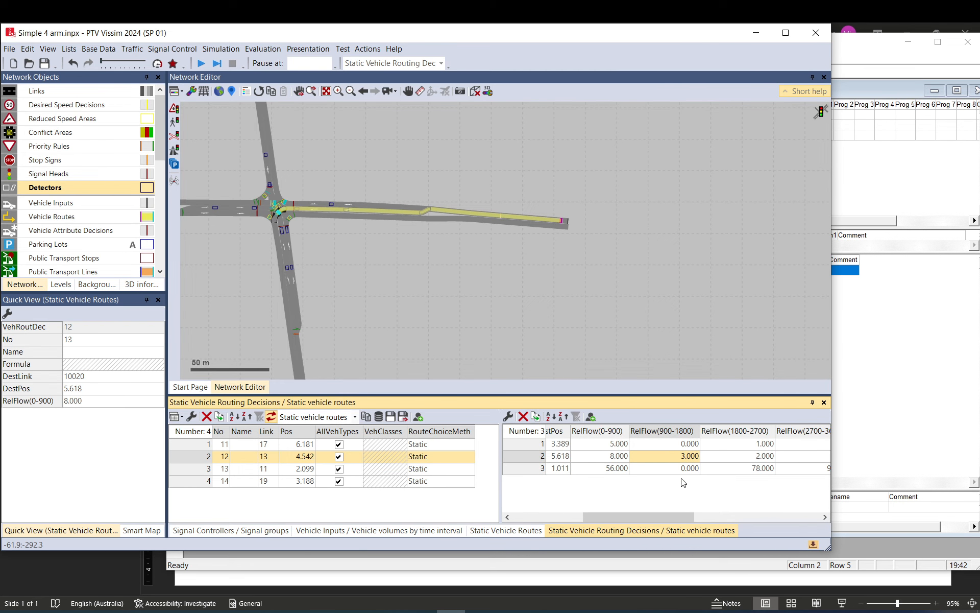
- Change the 0-900 volume of vehicle input 4 on link 19
left_click(432, 180)
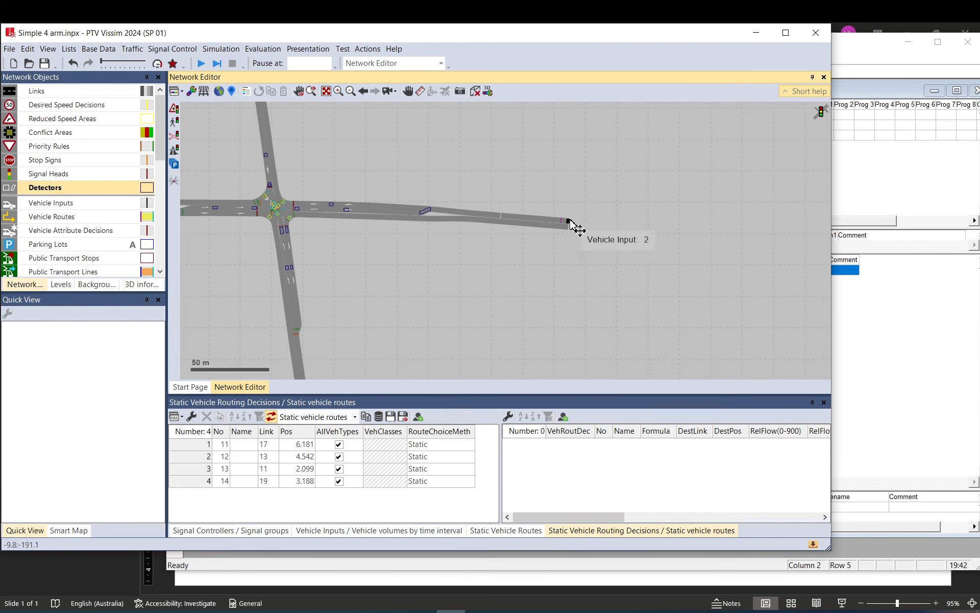
left_click_drag(359, 263, 532, 242)
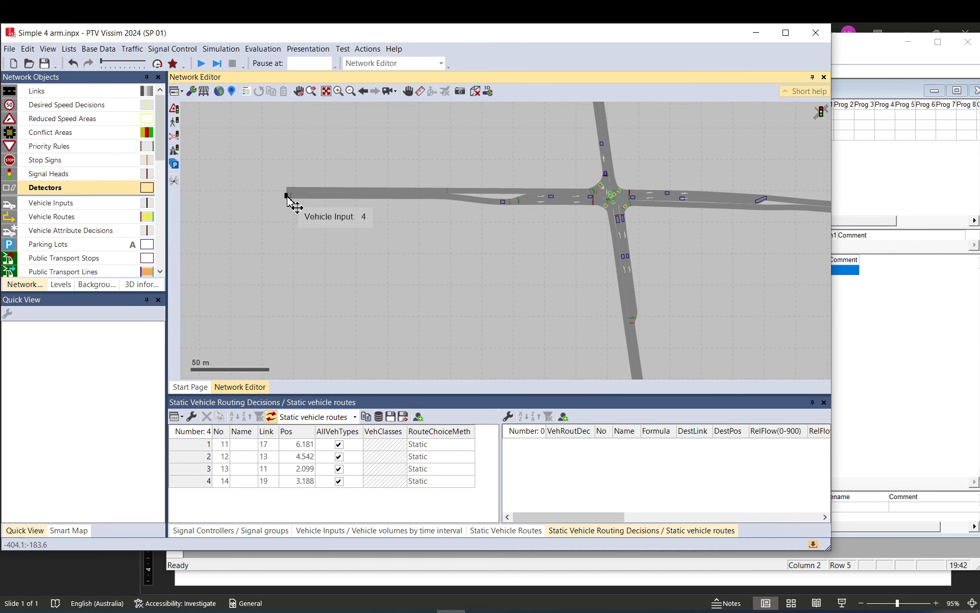
left_click(290, 197)
left_click(89, 367)
left_click(90, 364)
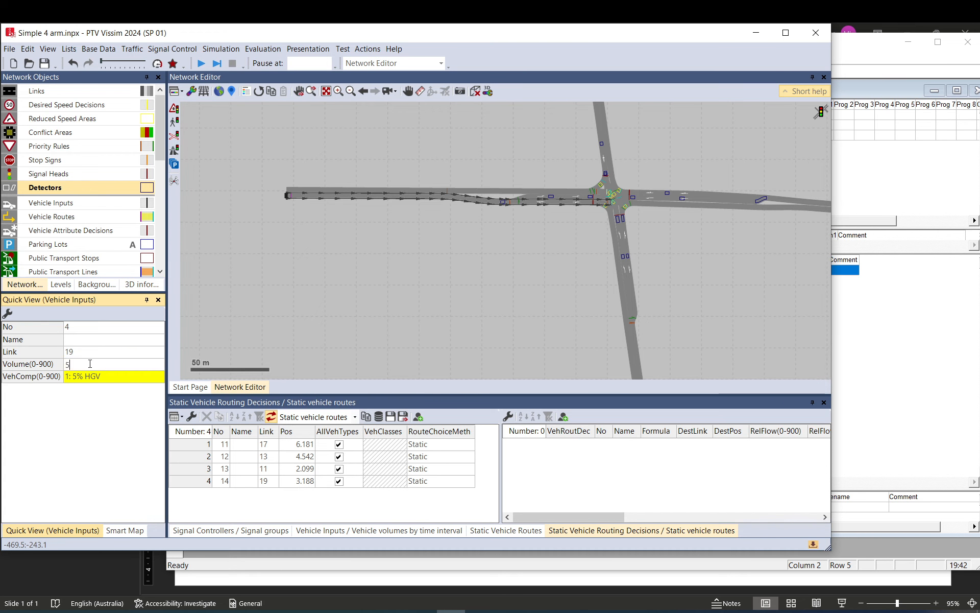
left_click(381, 277)
- Change the 0-900 volume of vehicle input 2 on link 13
left_click_drag(545, 254, 255, 279)
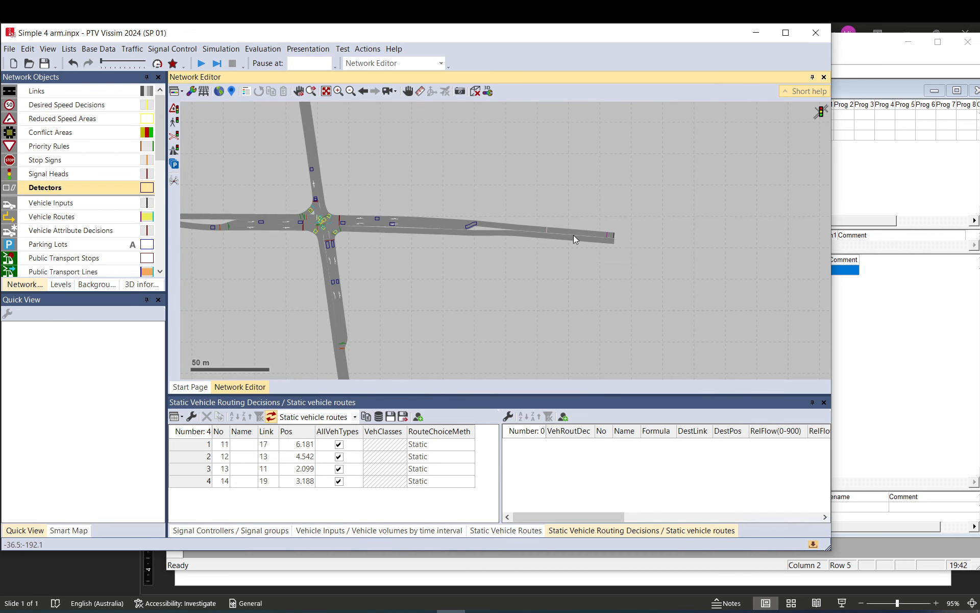
left_click(614, 237)
left_click(103, 359)
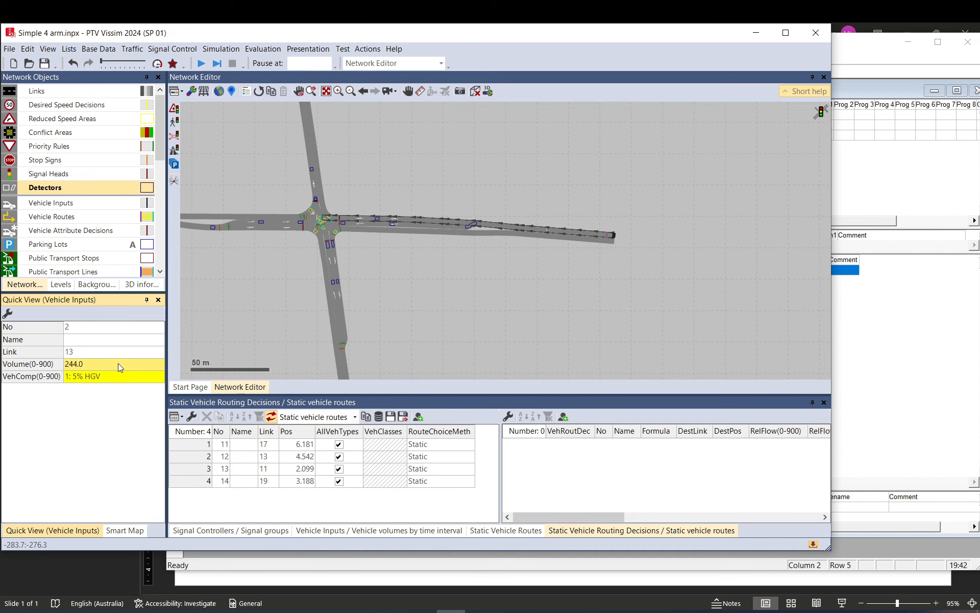
left_click(122, 361)
left_click(449, 295)
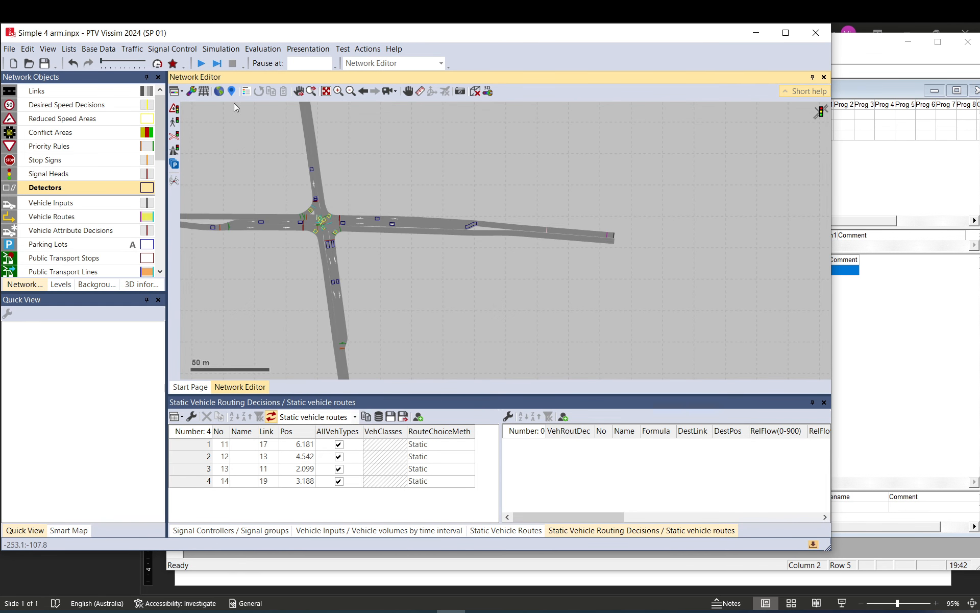
- Run the simulation and watch how the signals respond to the right-turn queue detector
left_click(201, 63)
left_click(471, 324)
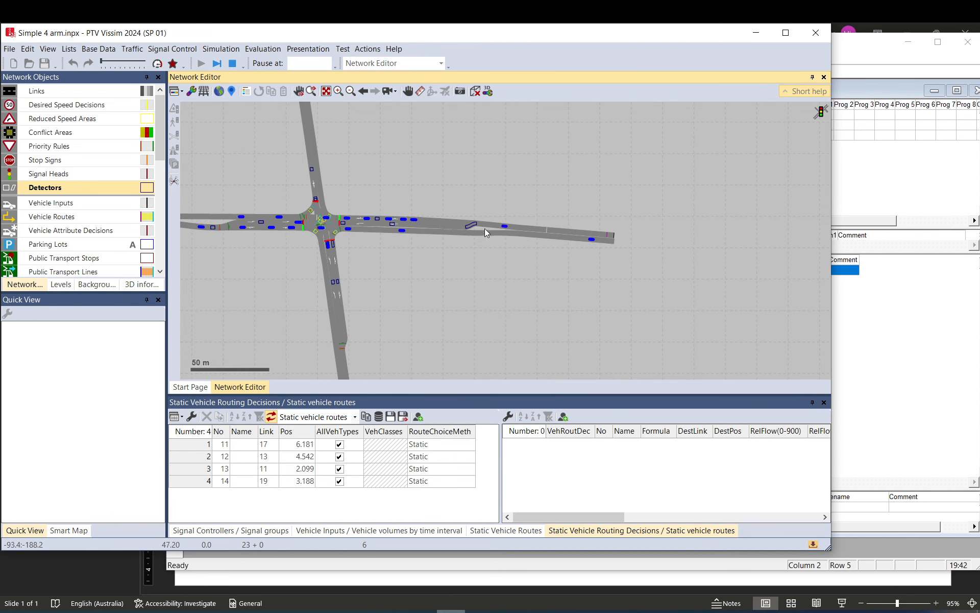
- Switch to VisVAP and add a copy of the Occupancy( 10 )<5 condition directly after Stage_active( 2 )
left_click(868, 173)
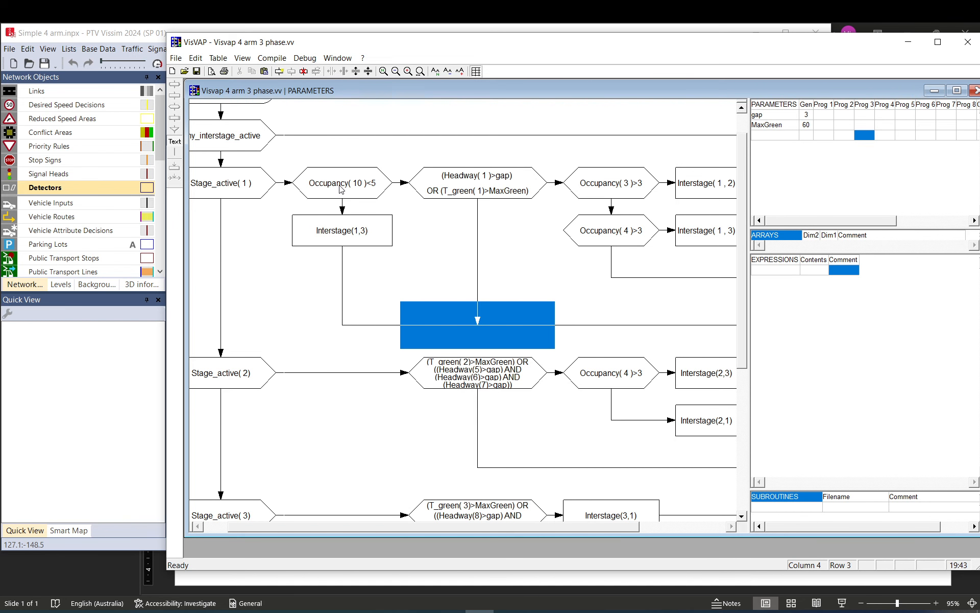
left_click(320, 375)
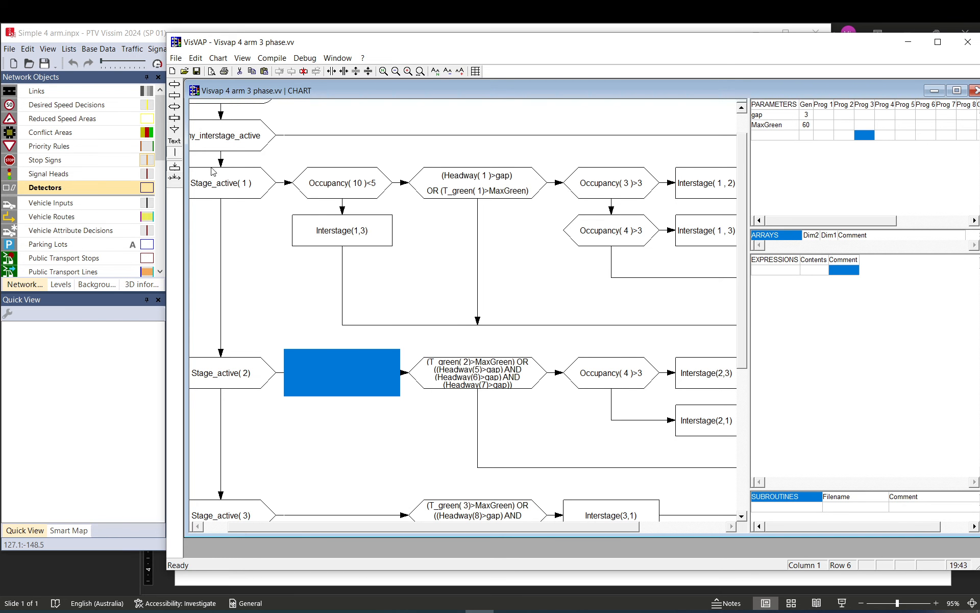
double_click(328, 382)
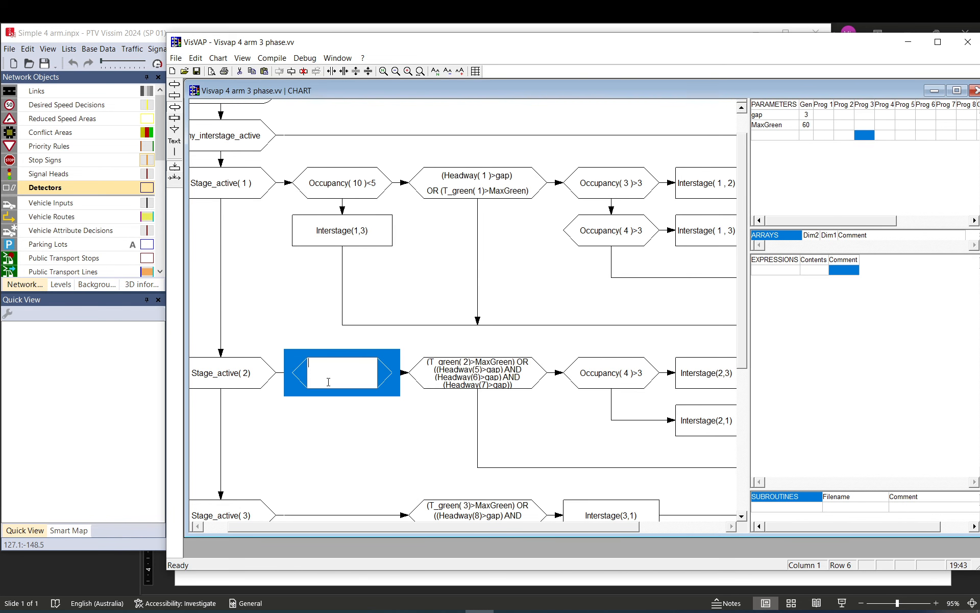
double_click(335, 182)
key("ctrl+c")
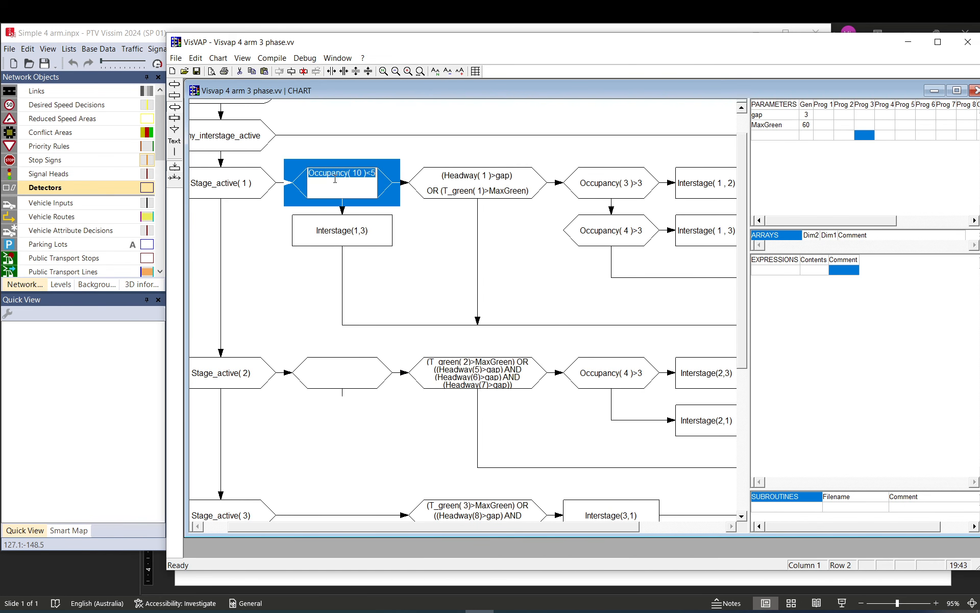
double_click(347, 364)
key("ctrl+v")
- Try to place a copy of the Interstage(1,3) statement below the Stage 2 Occupancy( 10 )<5 condition, then delete the wrongly shaped element
double_click(354, 246)
key("ctrl+c")
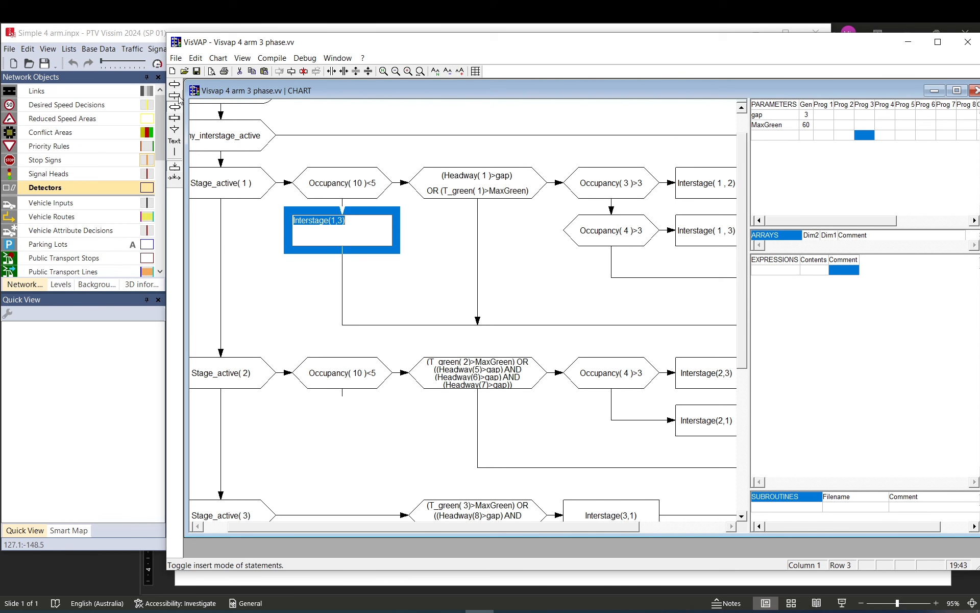
key("Return")
left_click(349, 425)
double_click(345, 422)
key("ctrl+v")
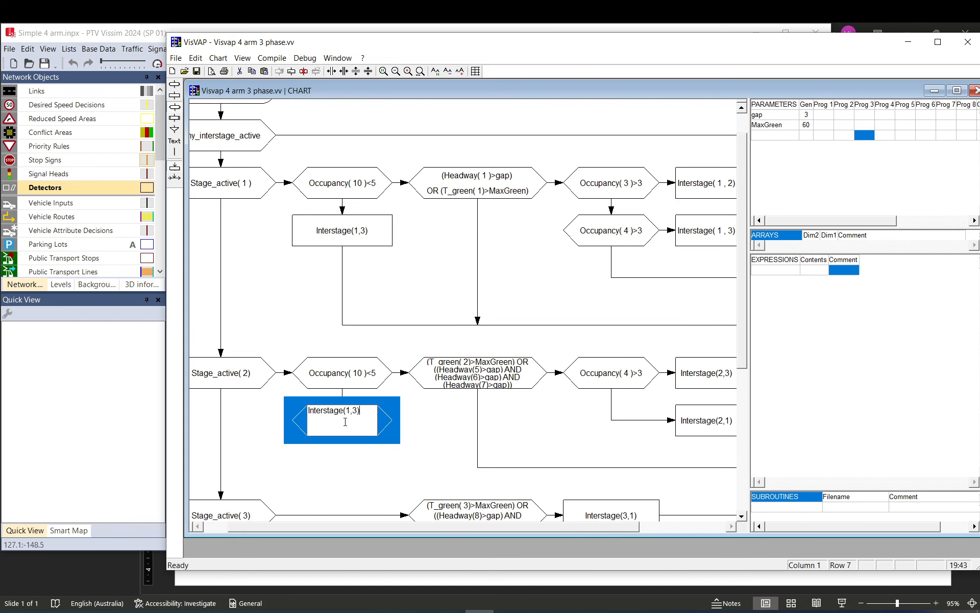
left_click(374, 441)
key("Delete")
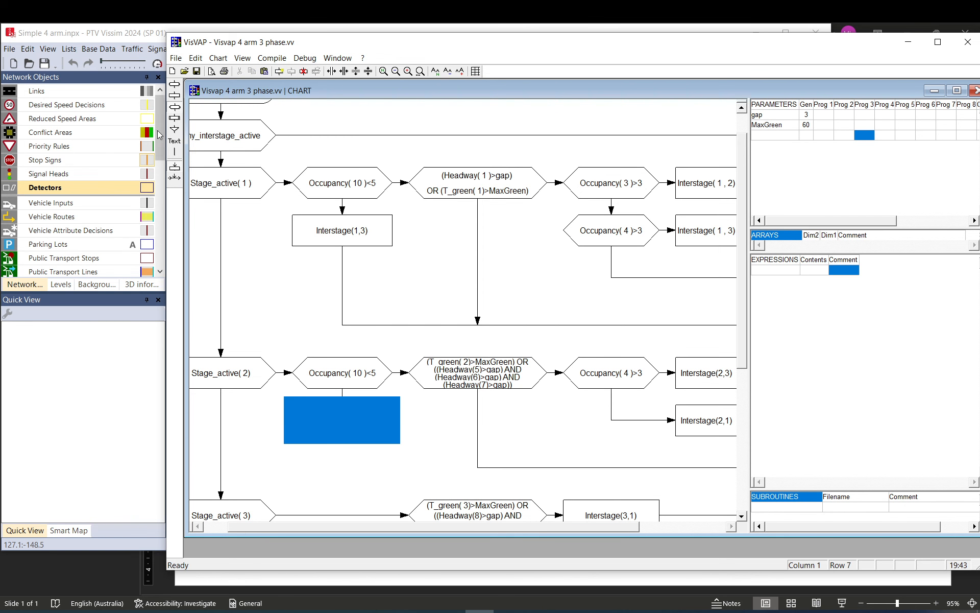
- Add an Interstage(2,3) statement below the Stage 2 Occupancy( 10 )<5 condition, based on a copy of Interstage(1,3)
double_click(363, 227)
key("ctrl+c")
double_click(349, 417)
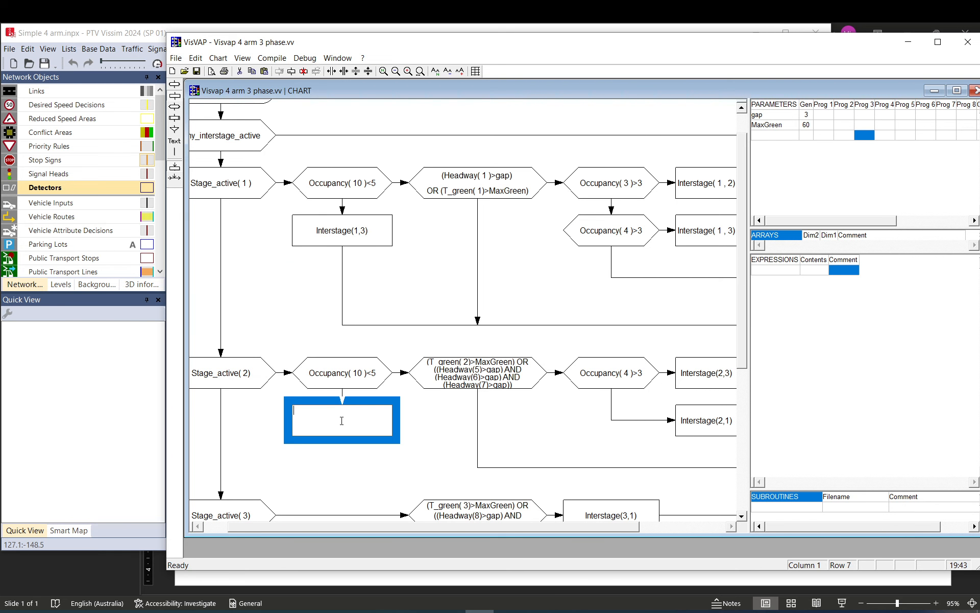
key("ctrl+v")
left_click(423, 411)
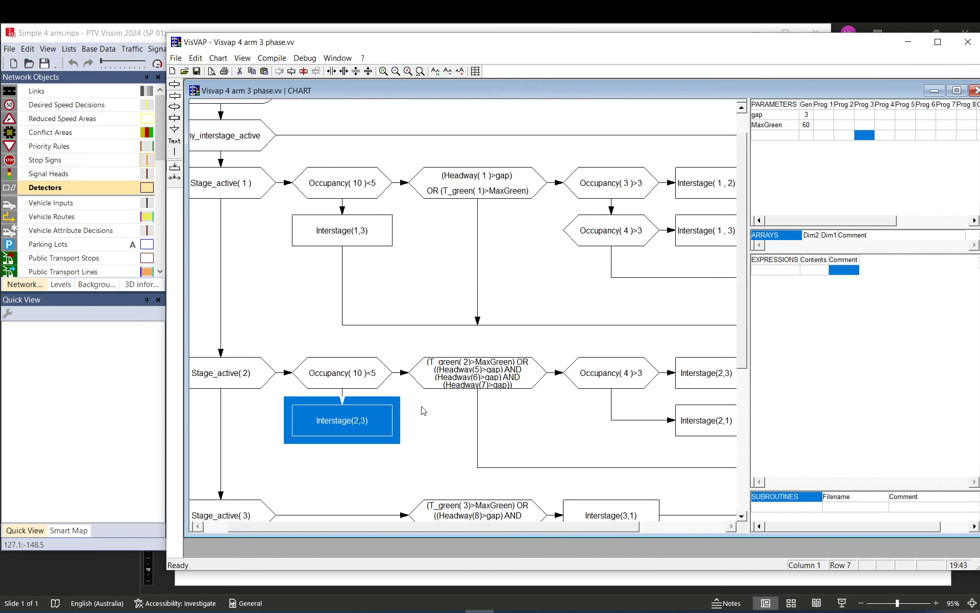
- Connect the Stage 2 Occupancy( 10 )<5 condition to Interstage(2,3), and link that statement to the Stage 2 return line below
left_click(374, 374)
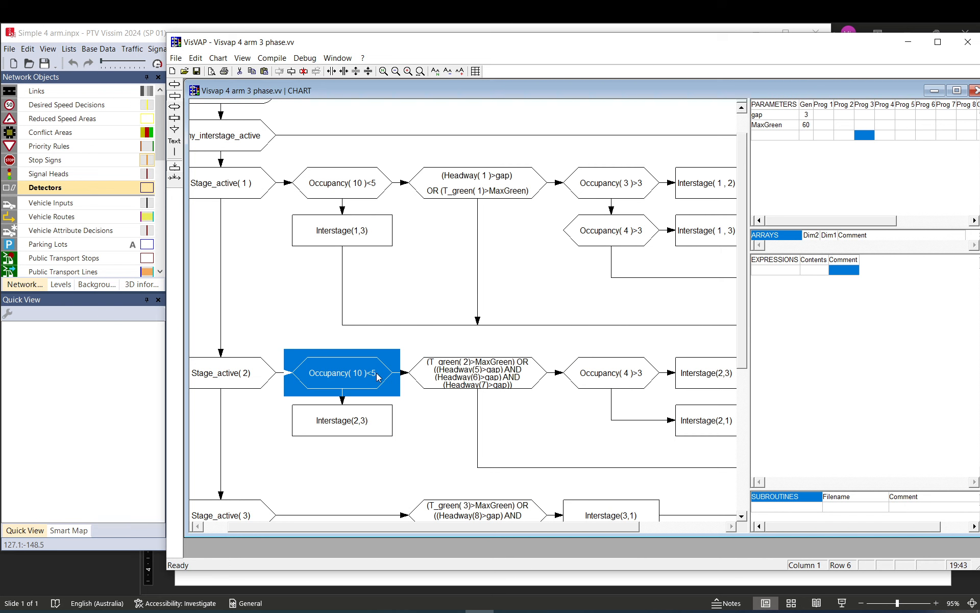
left_click(345, 428)
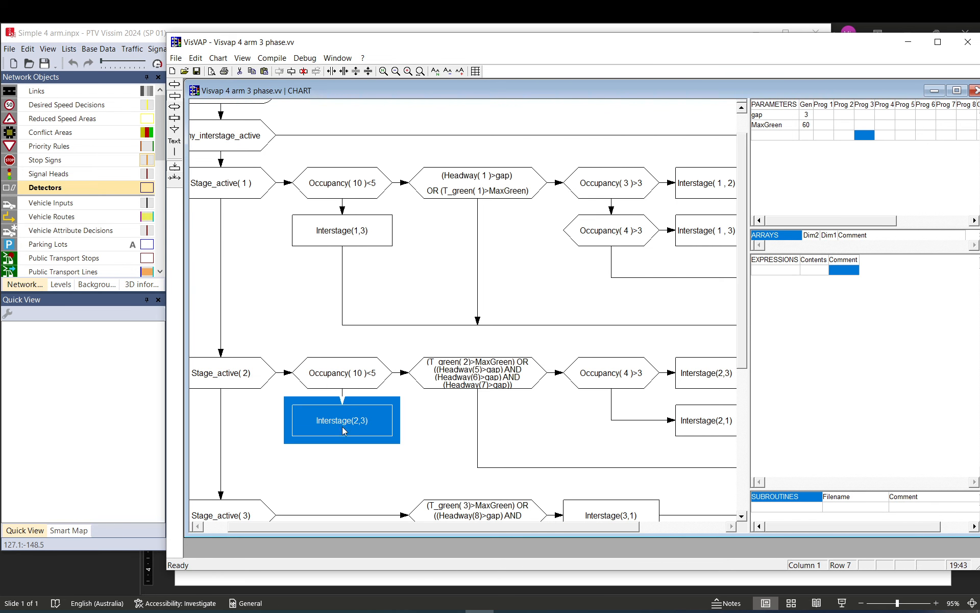
left_click(351, 454)
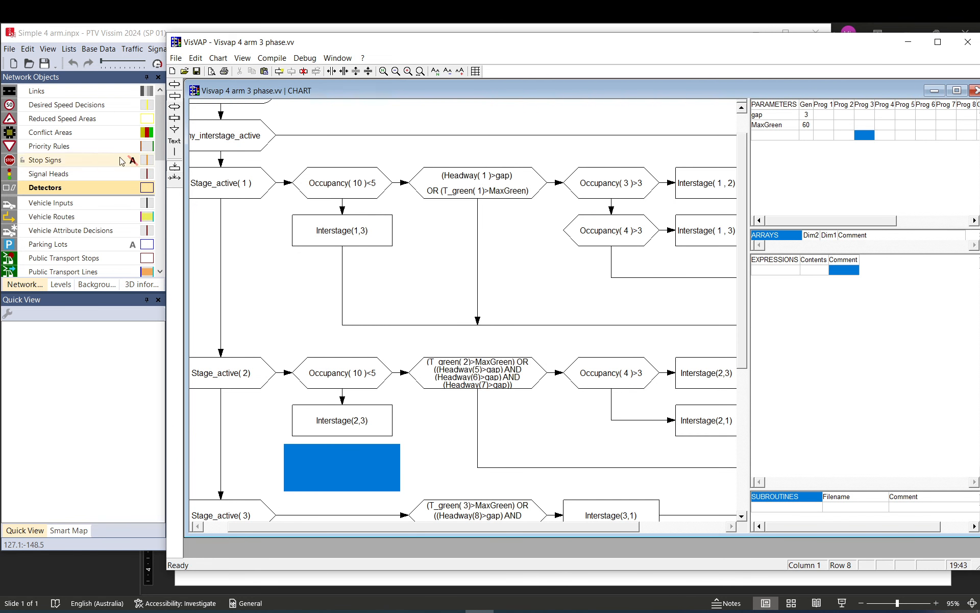
left_click(358, 425)
left_click(344, 458)
left_click(488, 469)
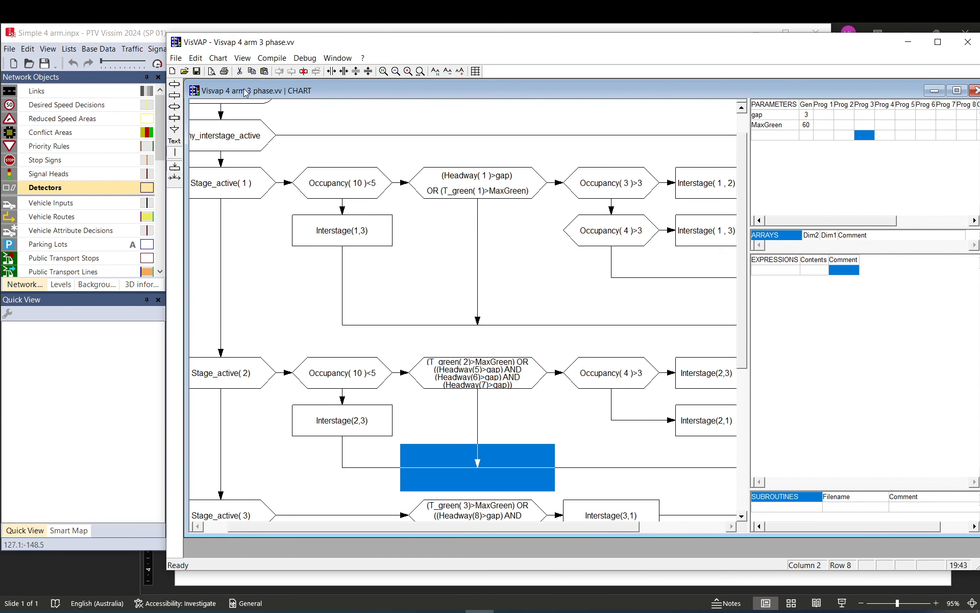
- Generate the VAP file, overwriting the existing Visvap 4 arm 3 phase.vap, and save the flow chart
left_click(272, 58)
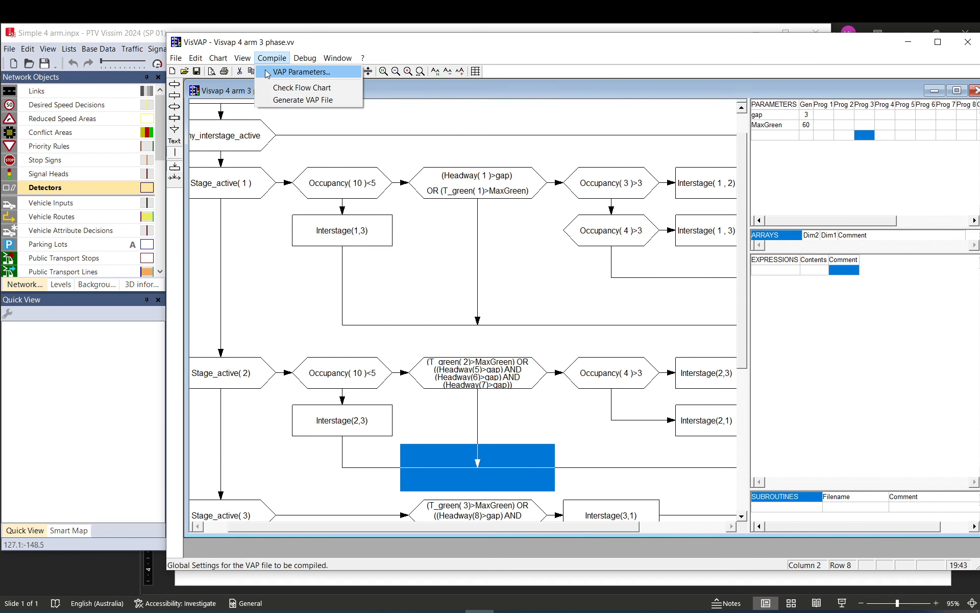
left_click(281, 99)
left_click(608, 338)
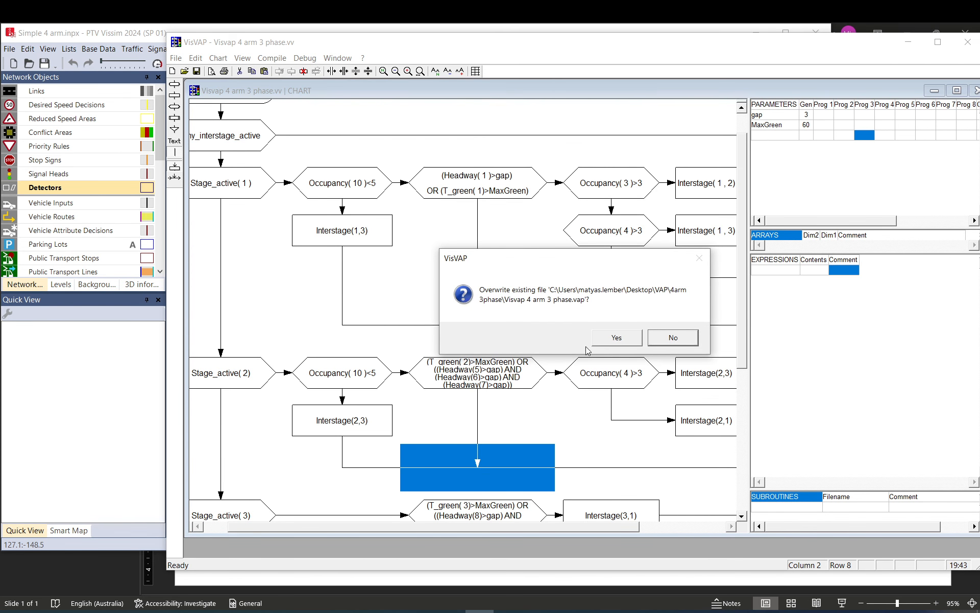
left_click(608, 345)
left_click(662, 337)
scroll(315, 391, "down", 5)
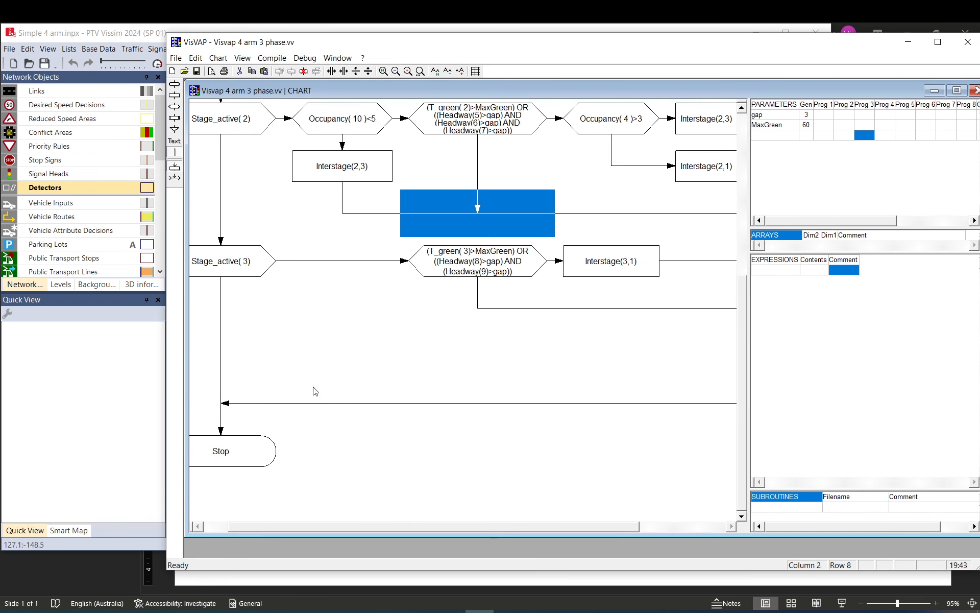
left_click(231, 266)
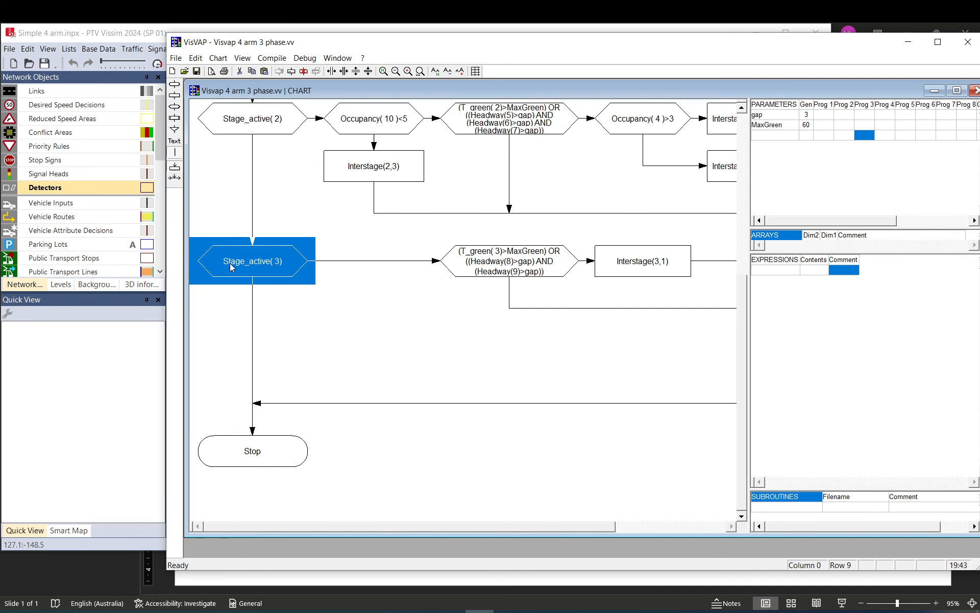
left_click(328, 268)
scroll(495, 296, "up", 5)
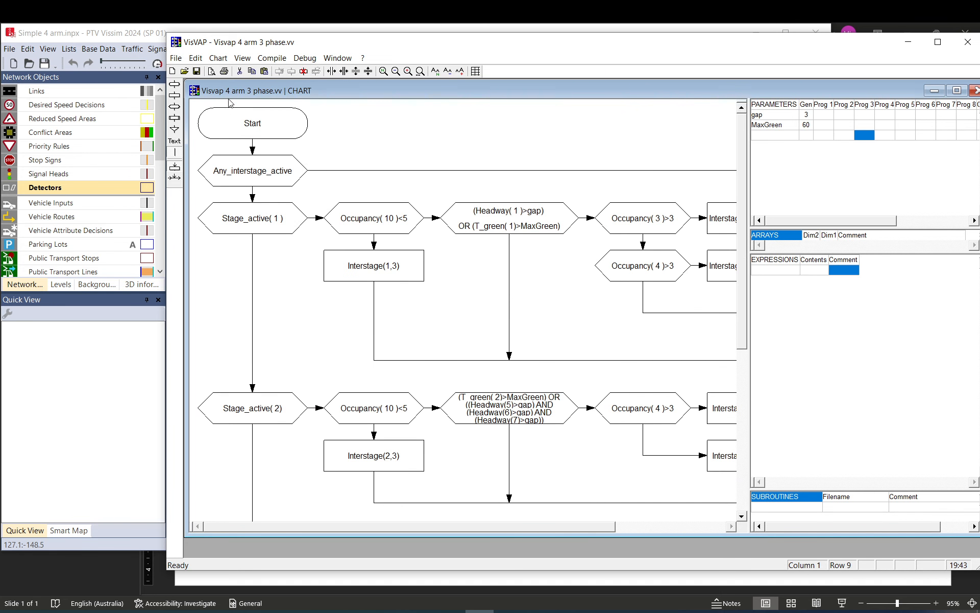
left_click(197, 71)
- Switch to Vissim and start the simulation with the whole junction in view
left_click(130, 38)
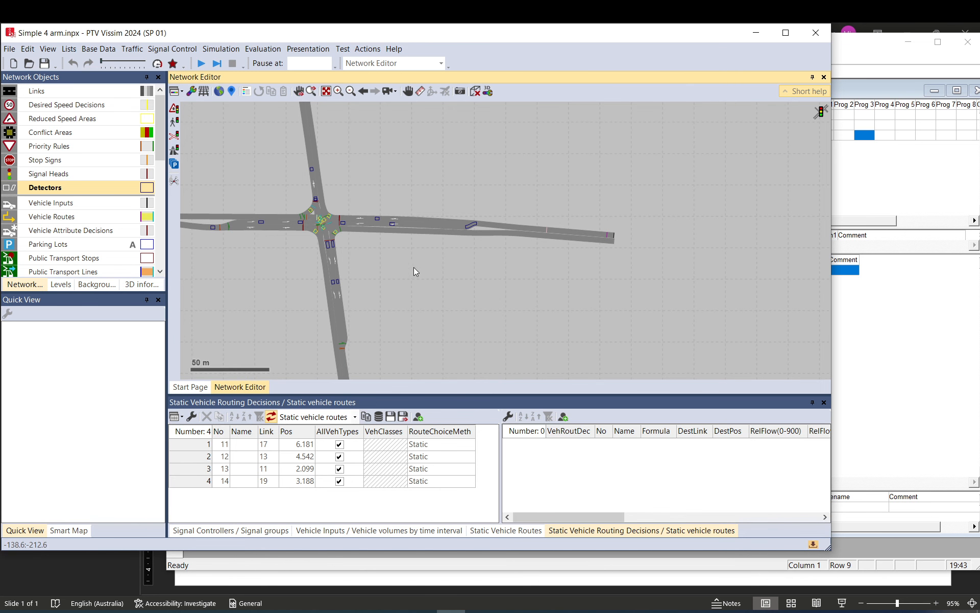
left_click(201, 63)
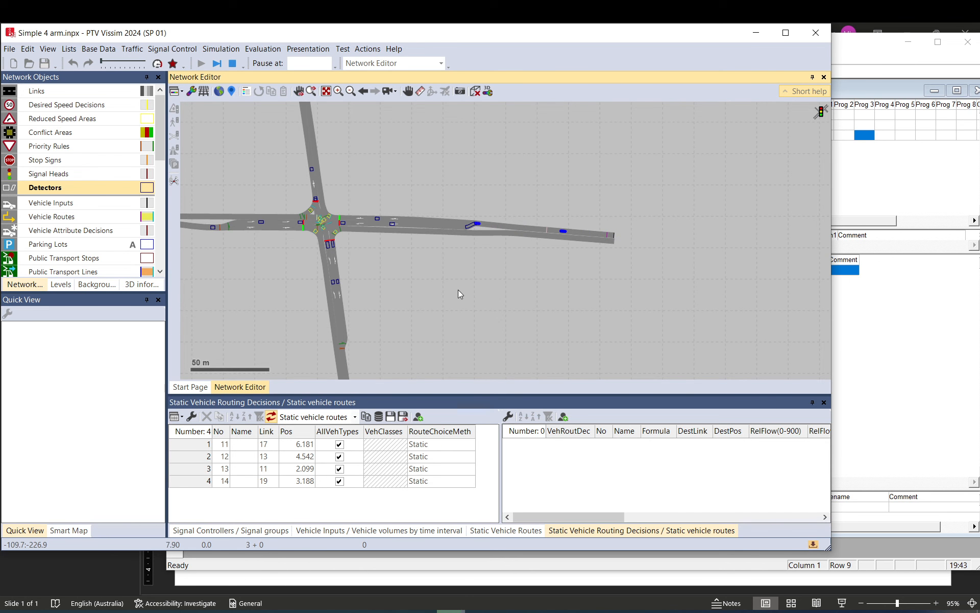
left_click_drag(419, 284, 500, 311)
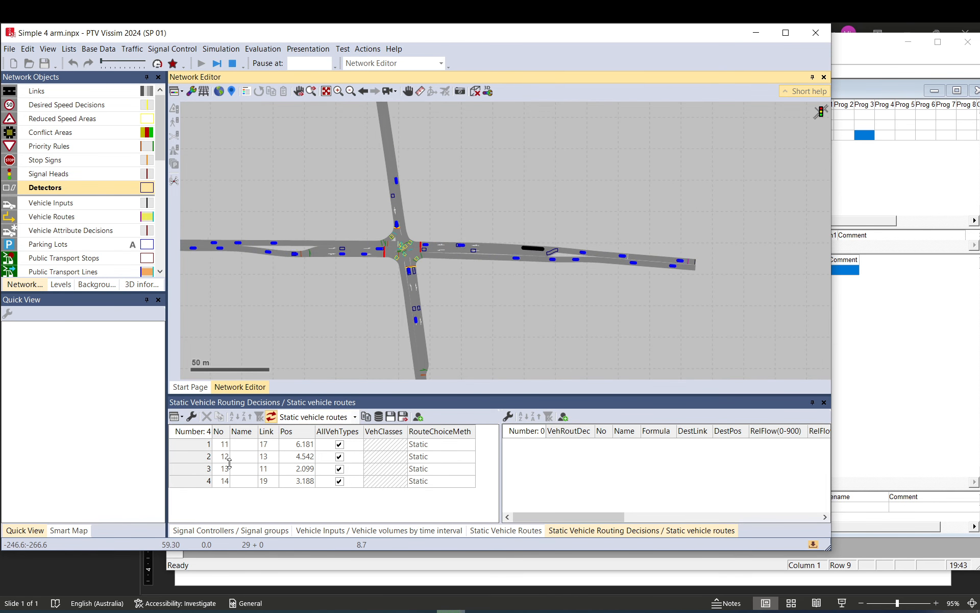
- Fast-forward through the simulation with Quick Mode, checking the queues and signals at intervals, and ignore the closing warning
left_click(158, 64)
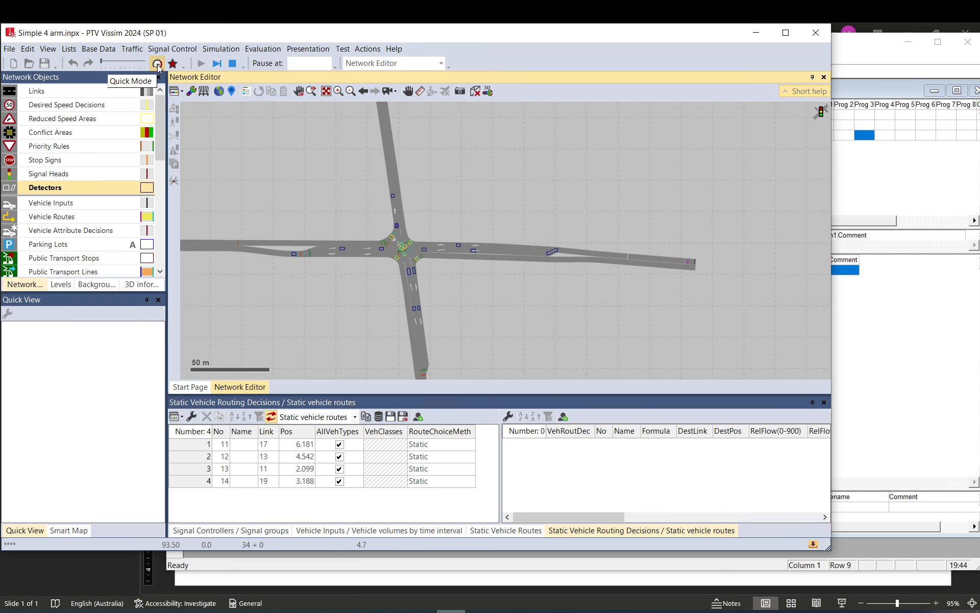
left_click(157, 65)
left_click(158, 65)
left_click(158, 65)
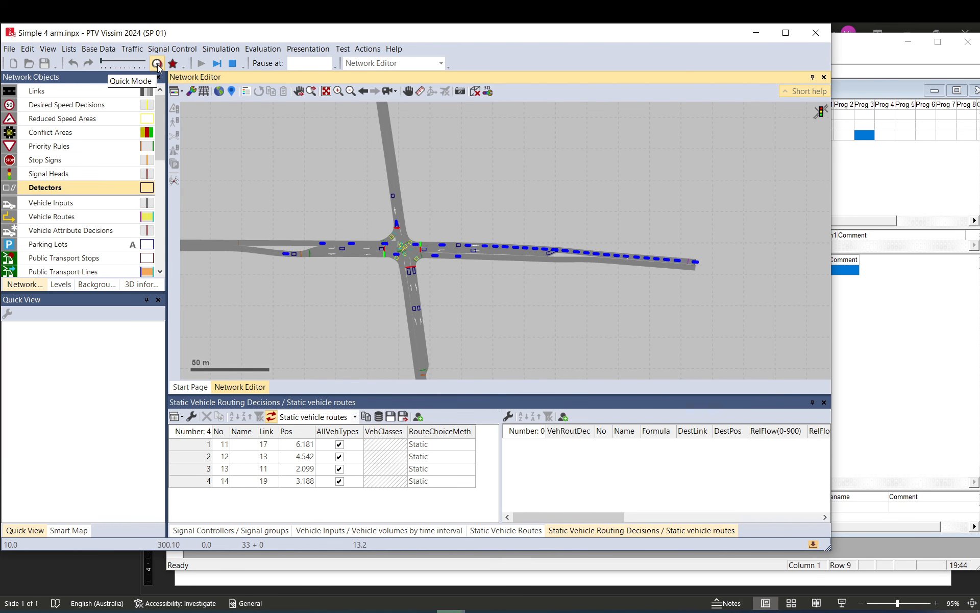
left_click(158, 66)
left_click(157, 65)
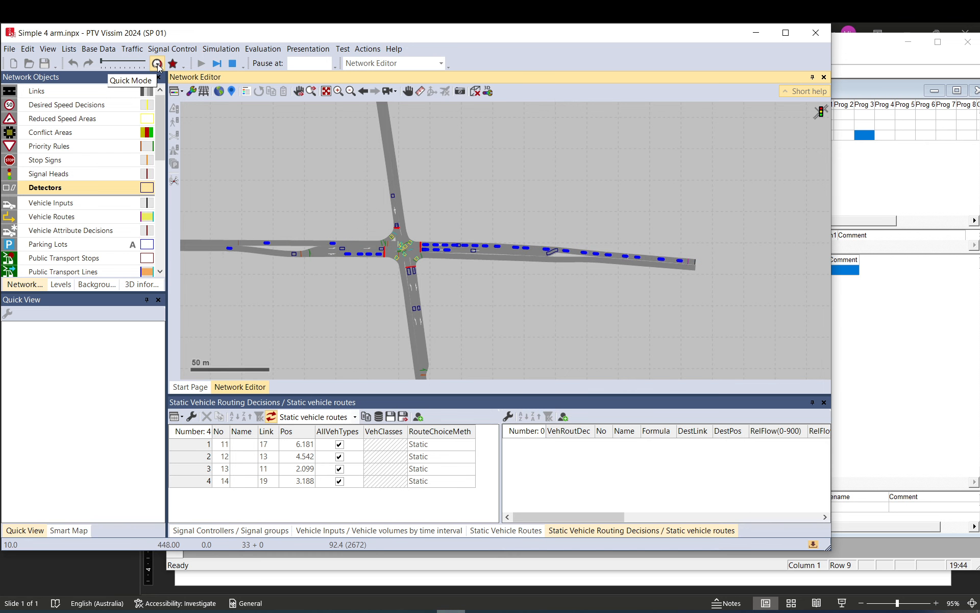
left_click(157, 65)
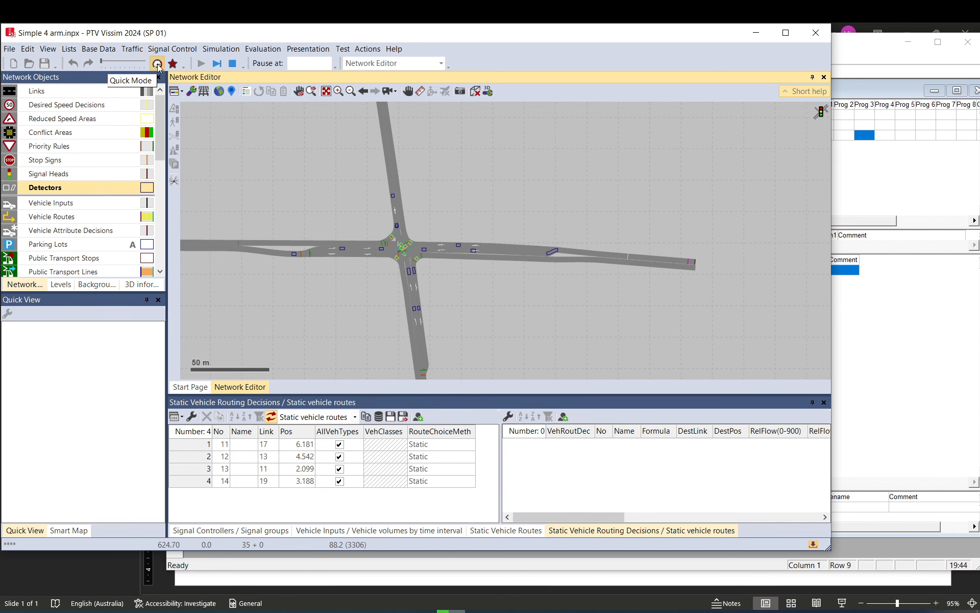
left_click(157, 66)
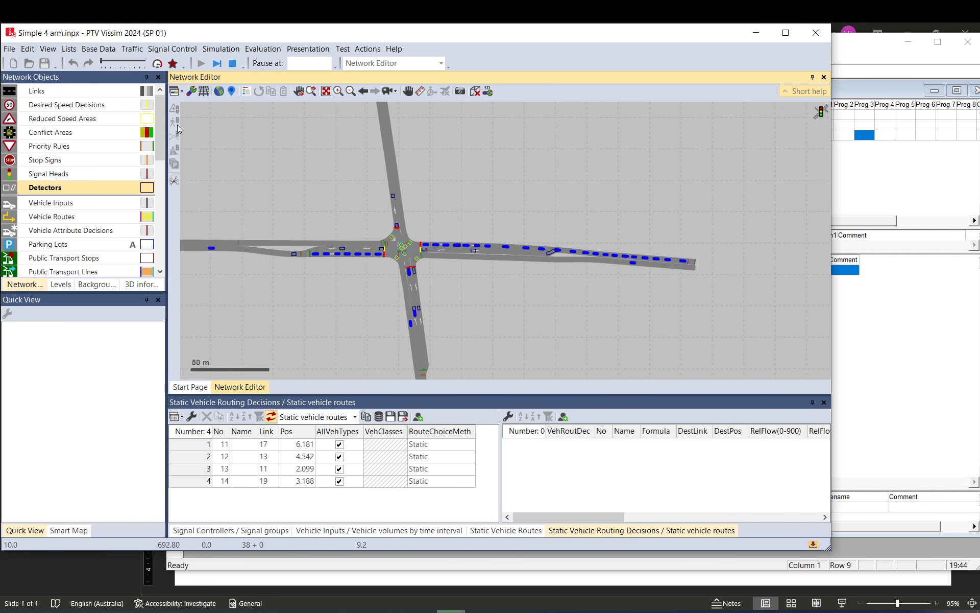
left_click(157, 66)
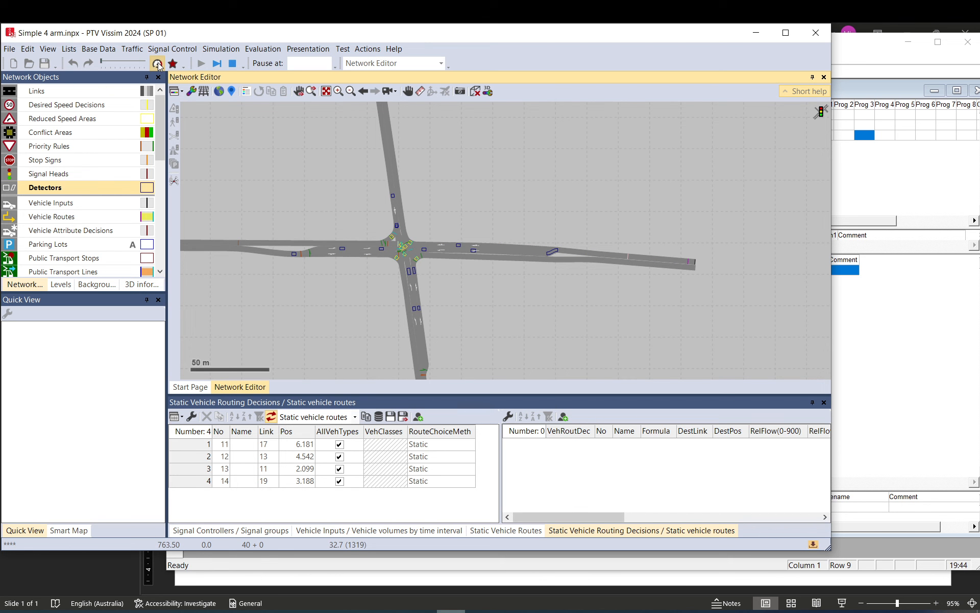
left_click(158, 65)
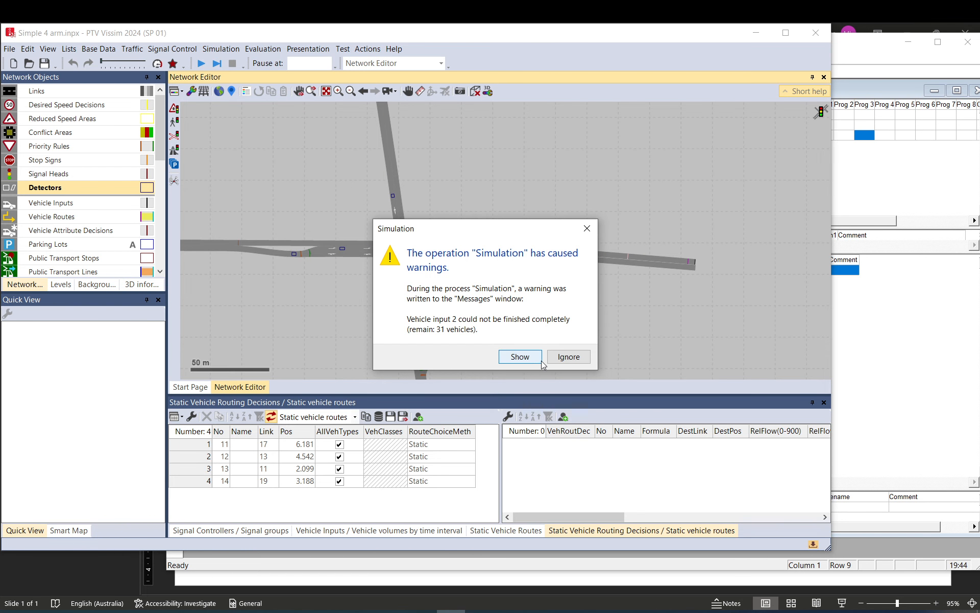
left_click(568, 356)
- Set the simulation period to 3000 simulation seconds in the simulation parameters
left_click(223, 49)
left_click(234, 63)
left_click_drag(208, 260, 233, 267)
type("3")
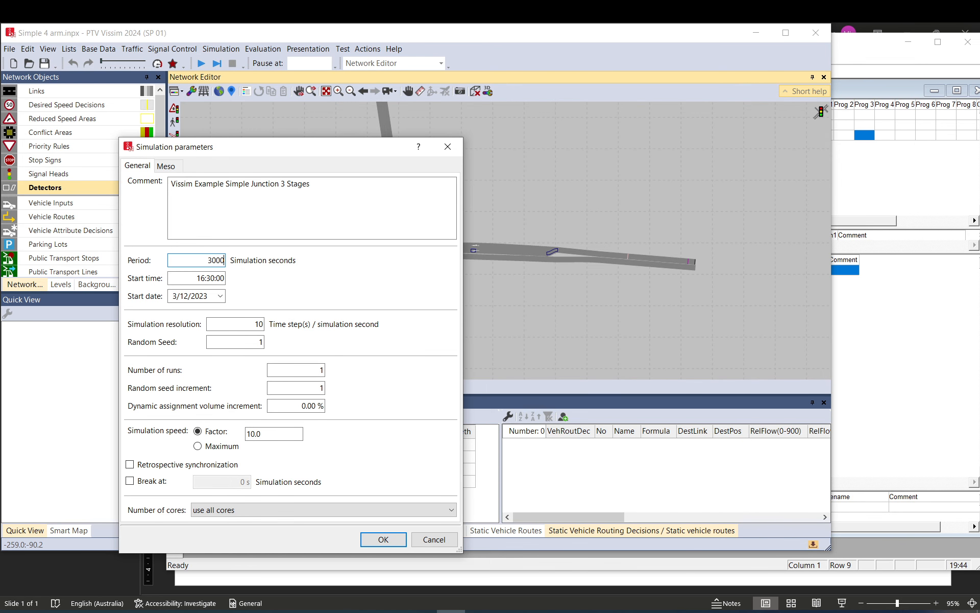
type("000")
key("Return")
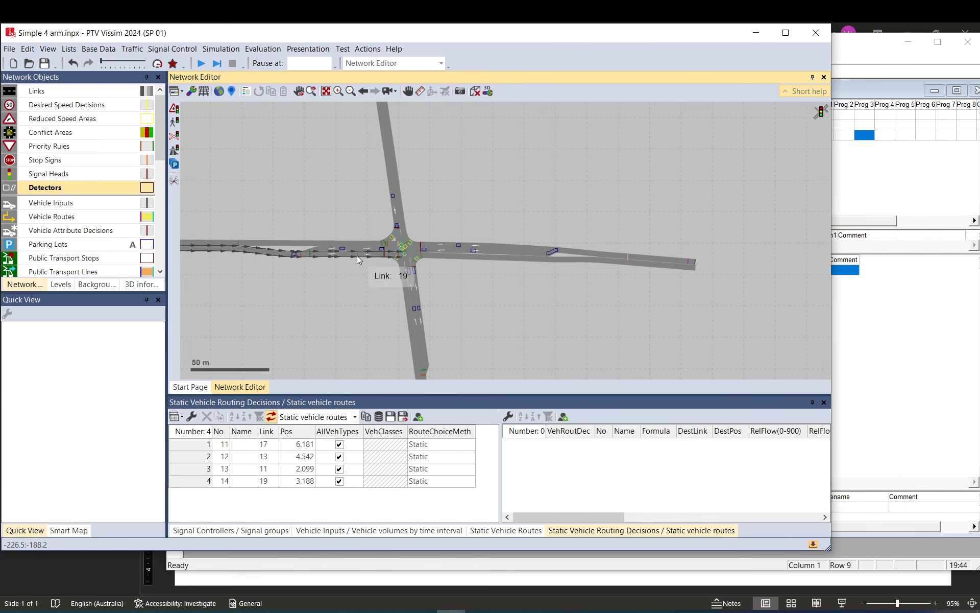
- Save the changes, run the simulation using Quick Mode with the pause time set to 900 s, and pause the run
left_click(201, 63)
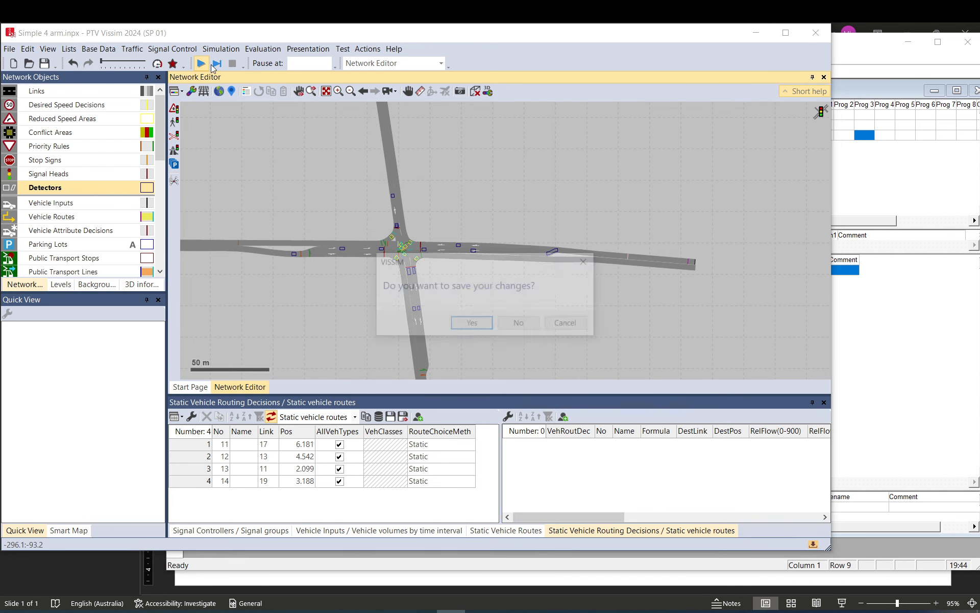
left_click(471, 323)
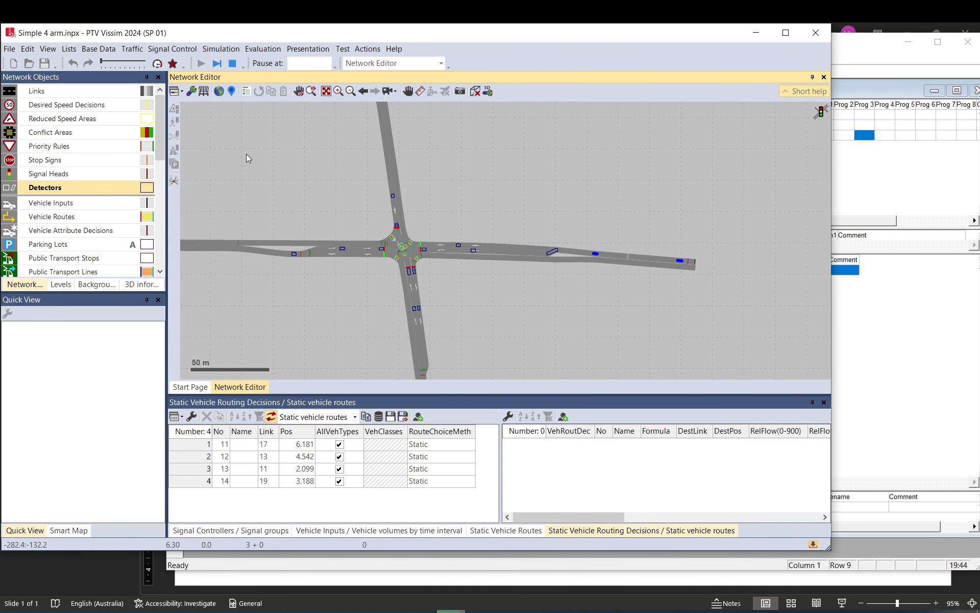
left_click(157, 64)
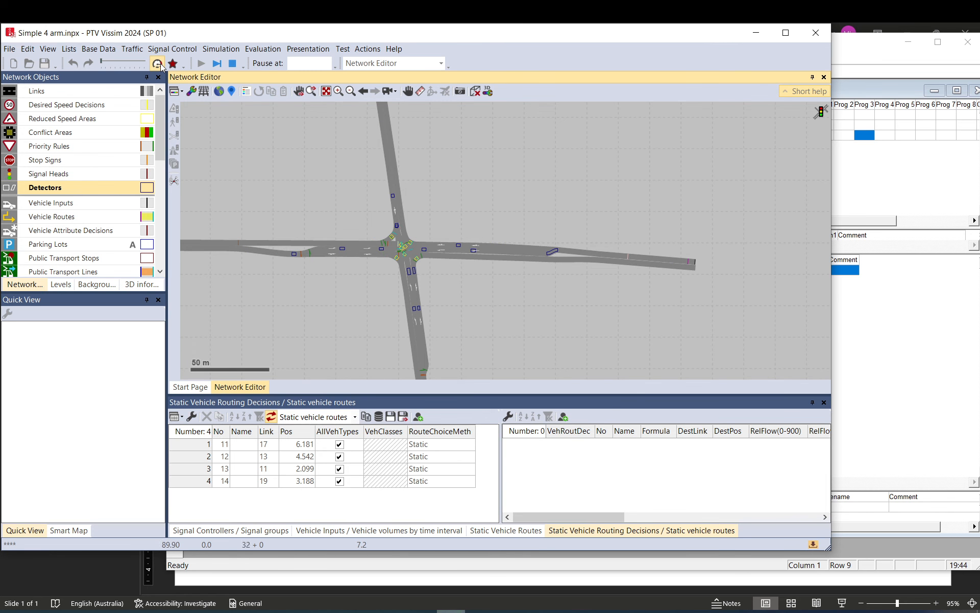
left_click(158, 64)
left_click(309, 63)
type("900")
key("Return")
left_click(158, 64)
left_click(199, 62)
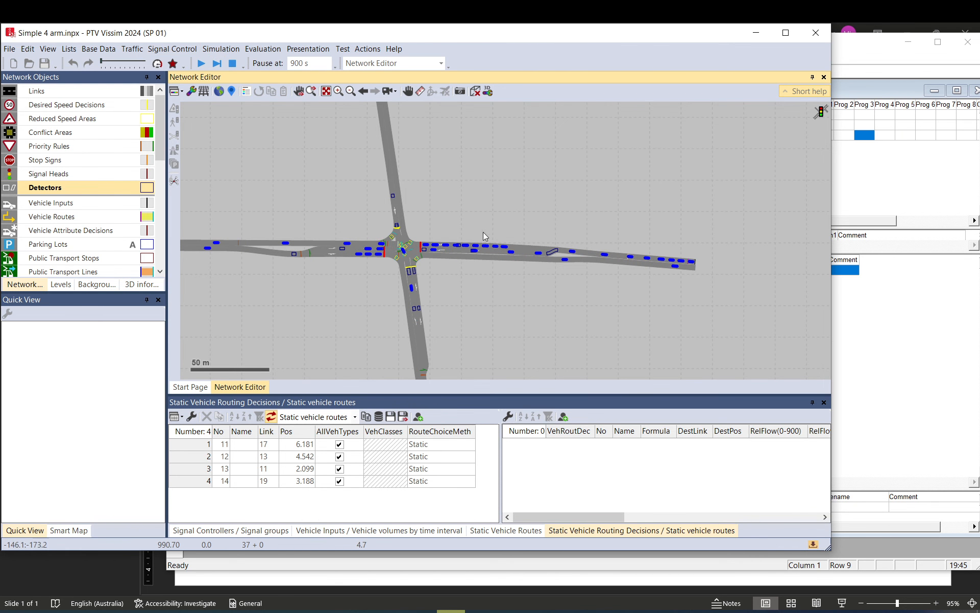
- Inspect the detector with port number 2 on link 13 and the vehicles queued over it
scroll(457, 249, "up", 2)
left_click(456, 249)
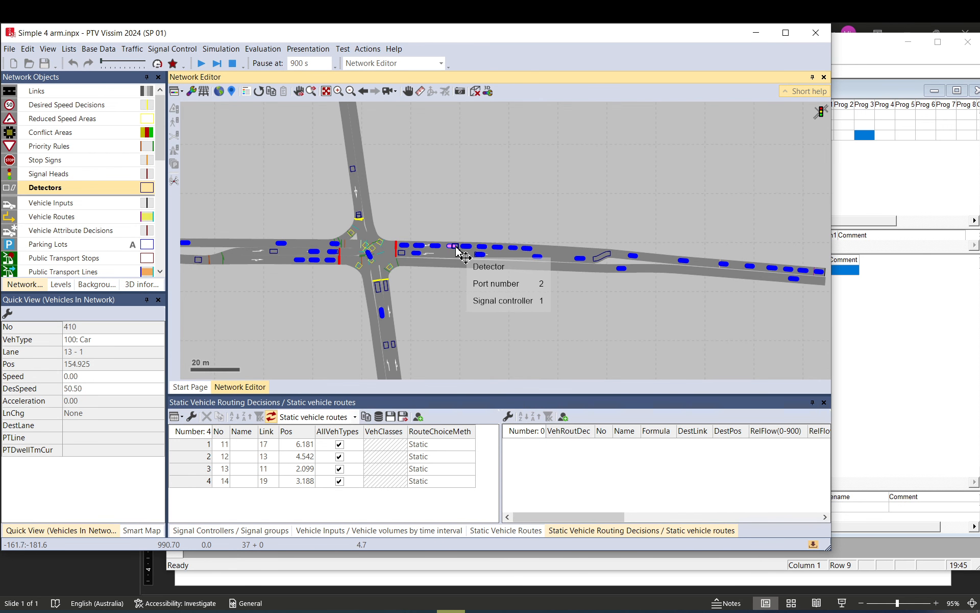
left_click(457, 250)
scroll(462, 249, "up", 3)
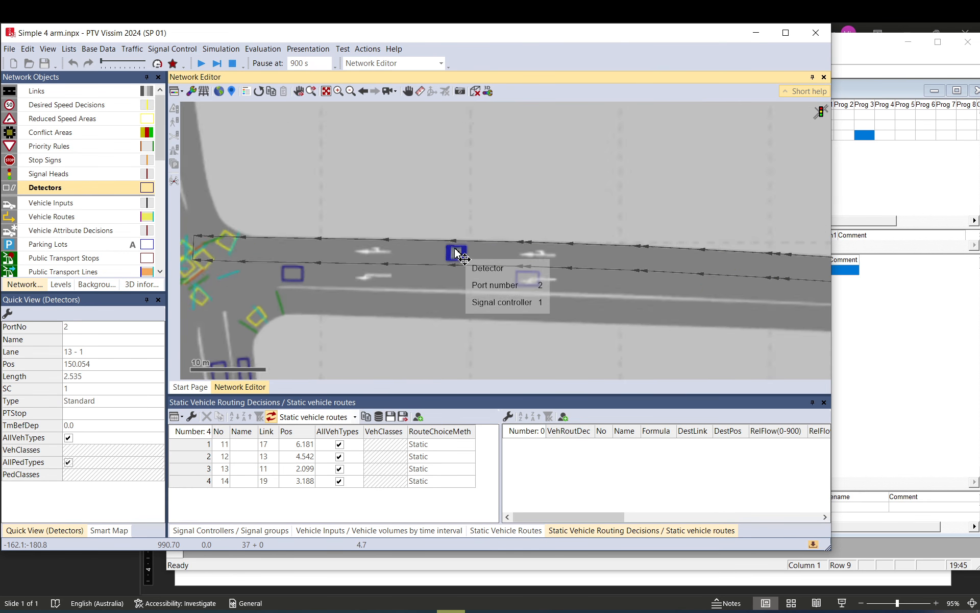
left_click(466, 213)
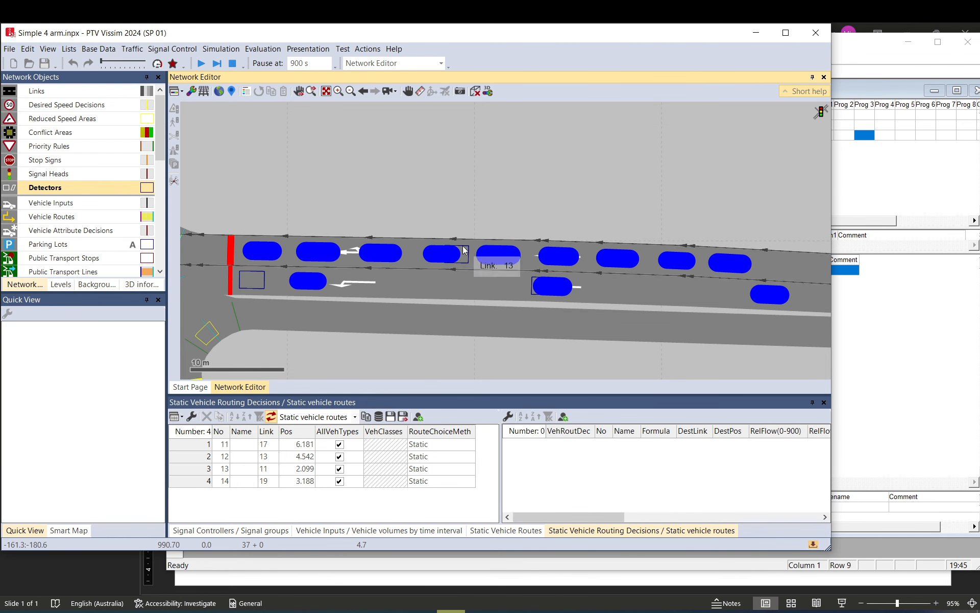
- Switch to VisVAP and examine the headway and MaxGreen condition in the Stage_active( 1 ) row in edit mode
left_click(871, 193)
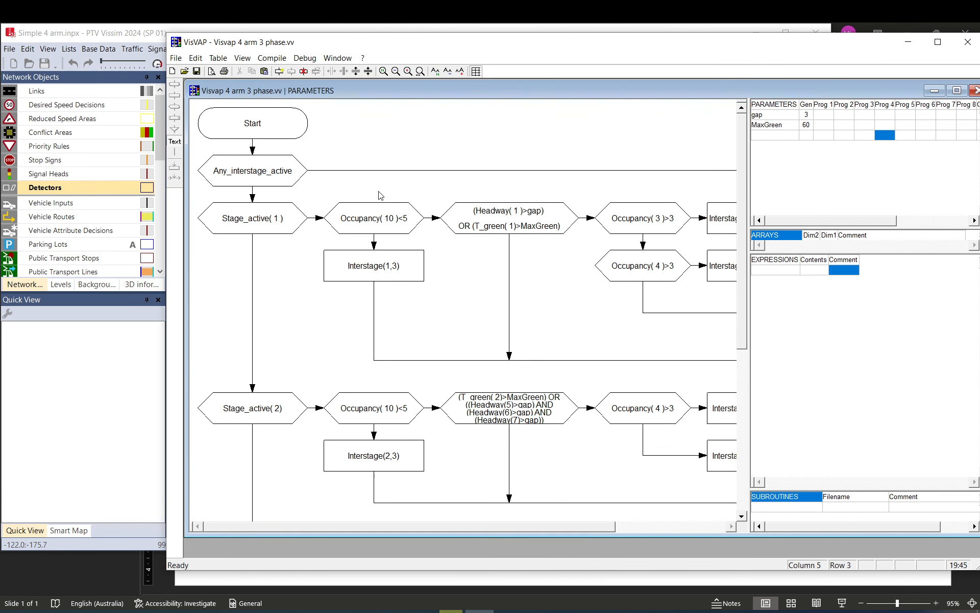
left_click(522, 224)
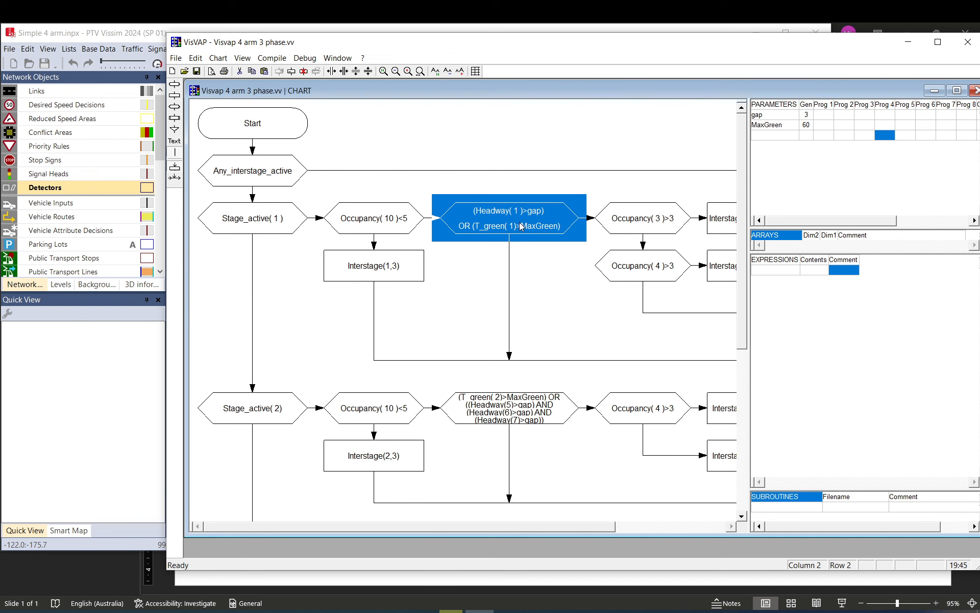
double_click(521, 225)
left_click(559, 220)
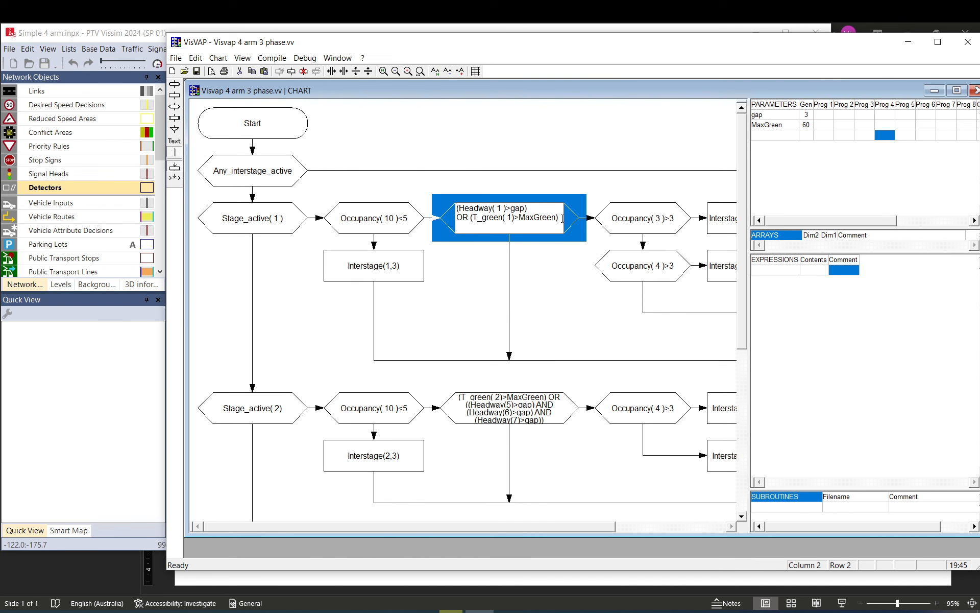
left_click_drag(560, 218, 463, 207)
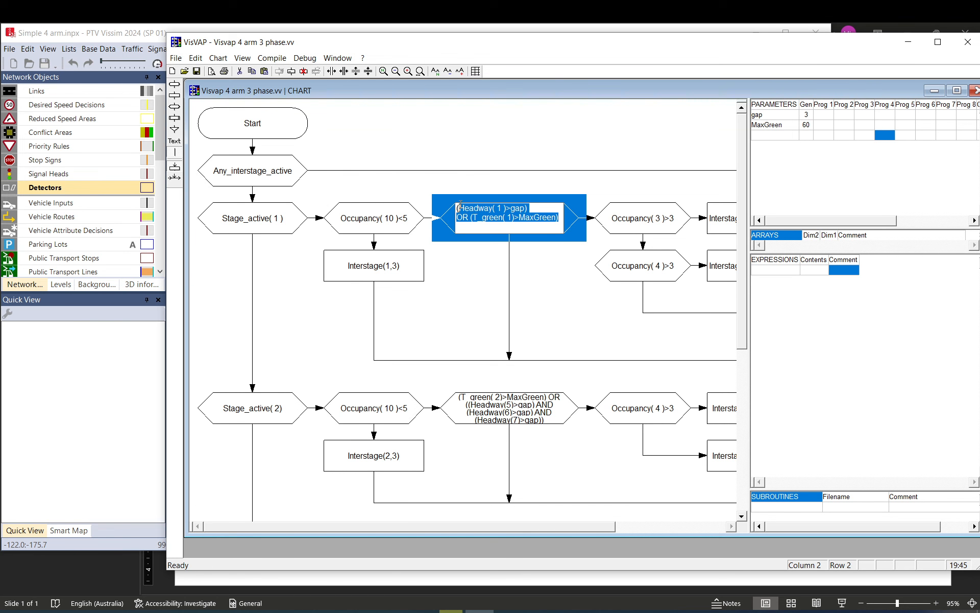
left_click(503, 219)
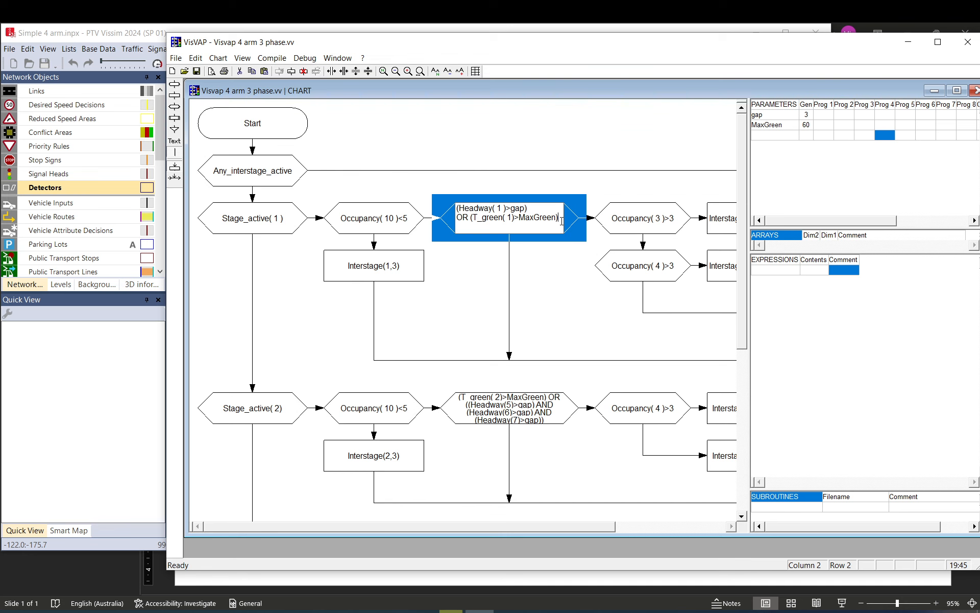
mouse_move(561, 219)
left_mouse_down()
mouse_move(460, 207)
mouse_move(565, 220)
left_mouse_up()
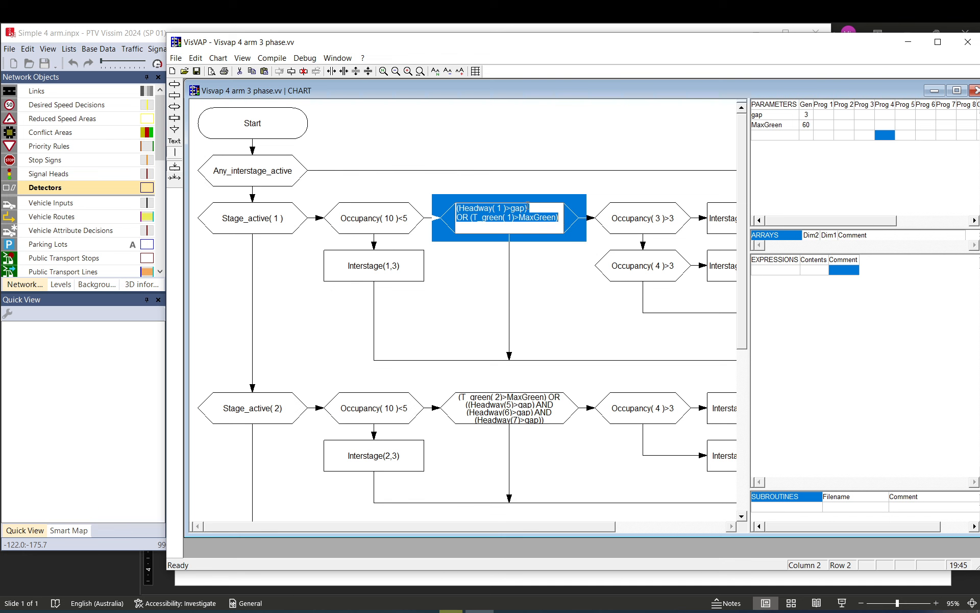
left_click(529, 207)
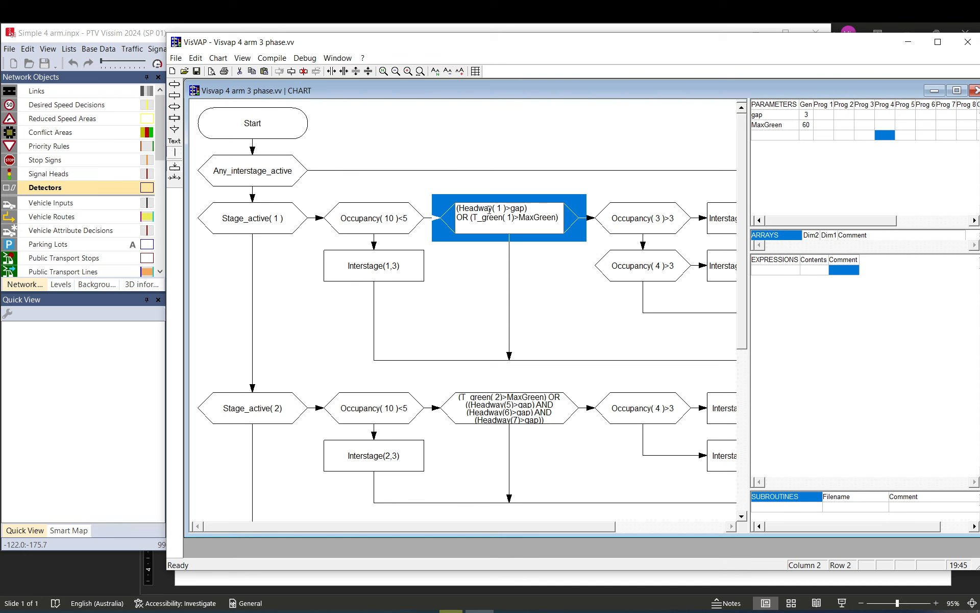
- Add a second (Headway( 1 )>gap) term joined with AND to the Stage 1 condition and enclose both headway terms in outer parentheses
key("Return")
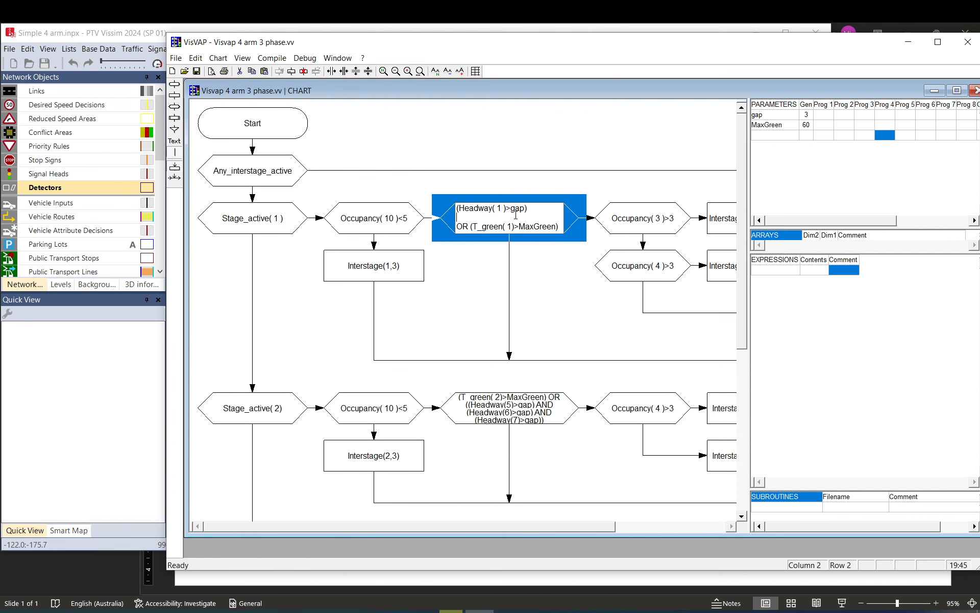
left_click_drag(535, 209, 459, 208)
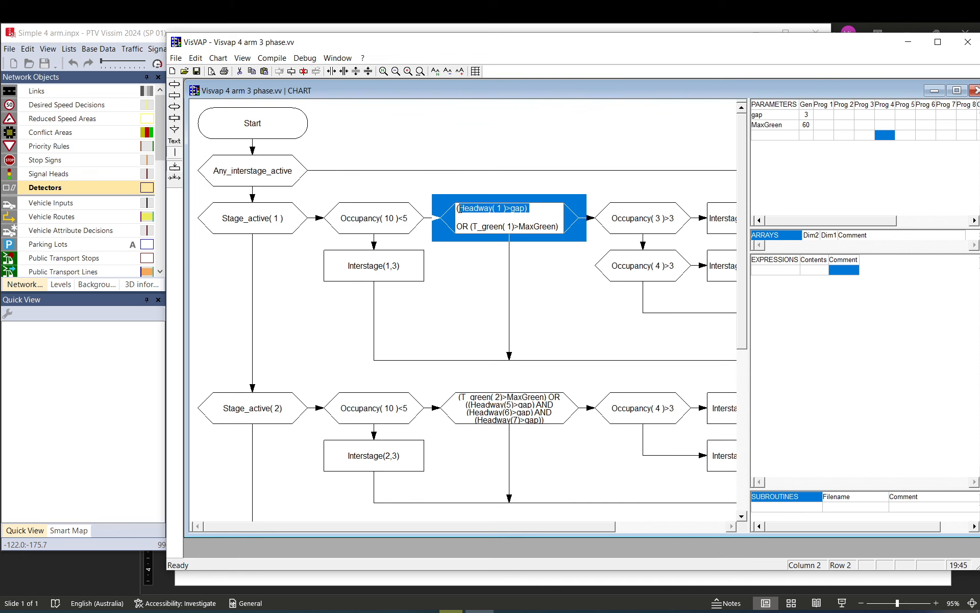
key("ctrl+c")
left_click(473, 219)
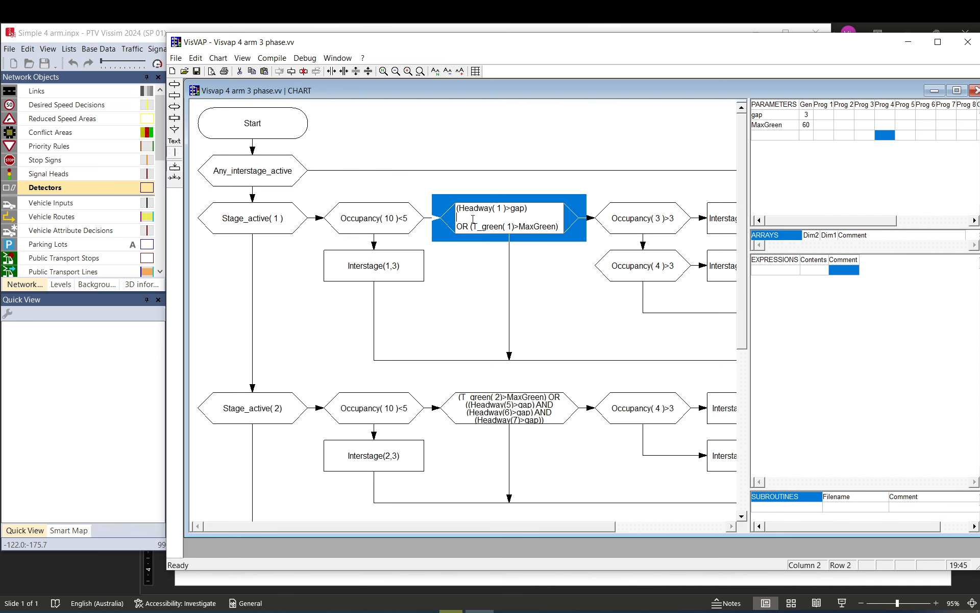
key("ctrl+v")
type(") OR ")
type("(")
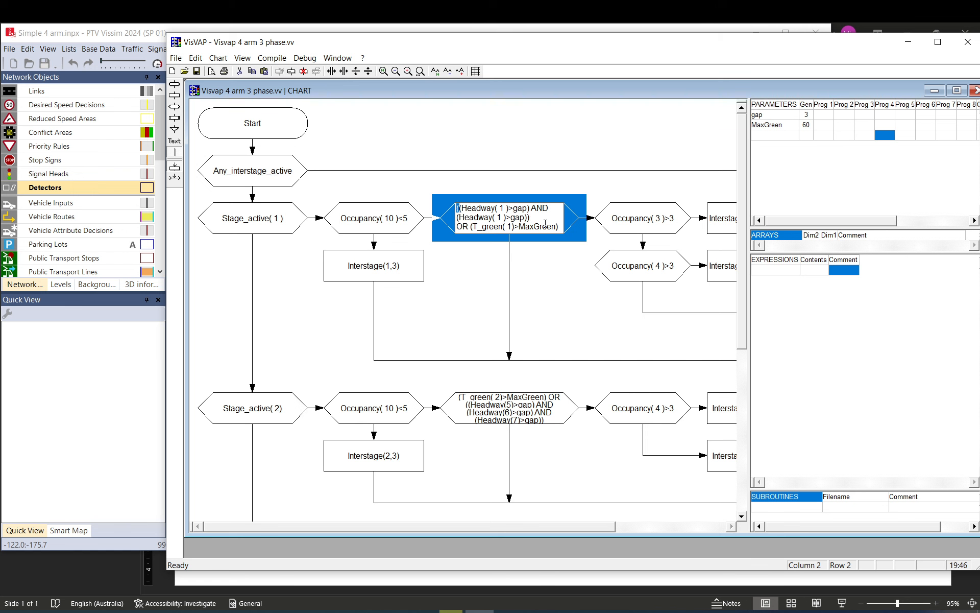
- Change the second headway term in the Stage 1 condition to (Headway( 2 )>gap)
left_click_drag(532, 218, 465, 208)
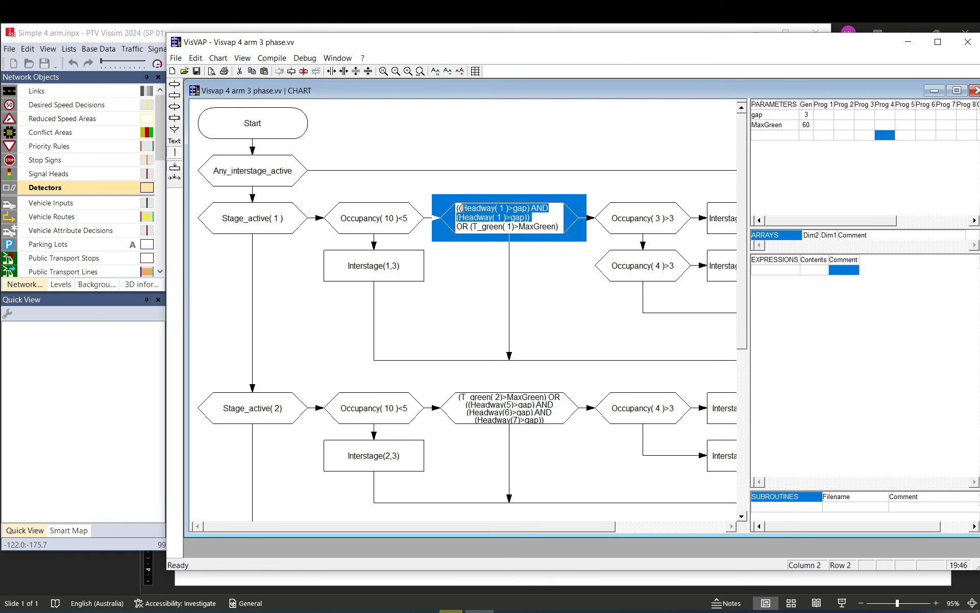
mouse_move(529, 217)
left_mouse_down()
mouse_move(475, 217)
mouse_move(531, 208)
left_mouse_up()
left_click(542, 208)
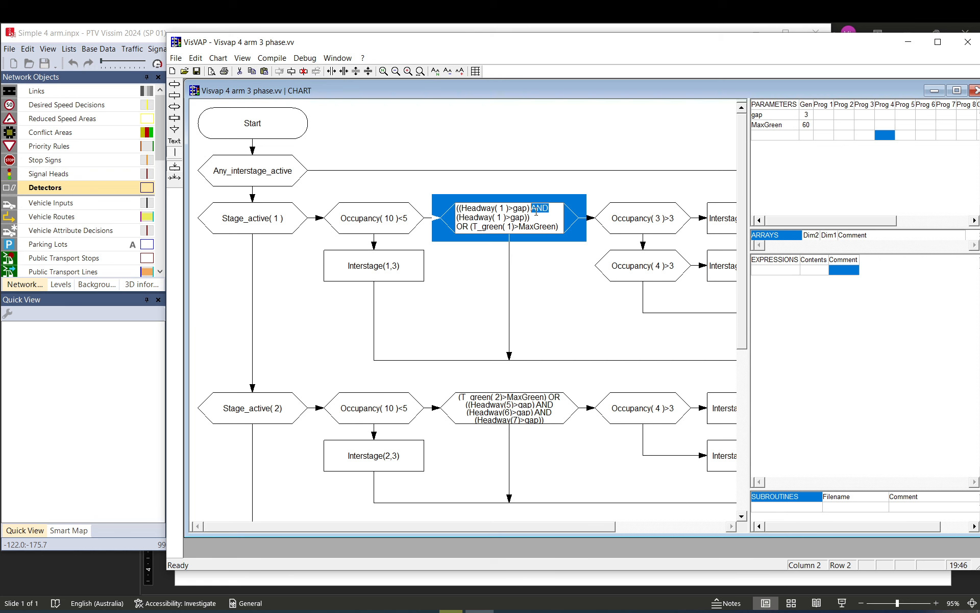
left_click(500, 216)
- Check the headway and T_green terms of the expanded Stage 1 condition and finish editing it
left_click_drag(470, 228, 559, 228)
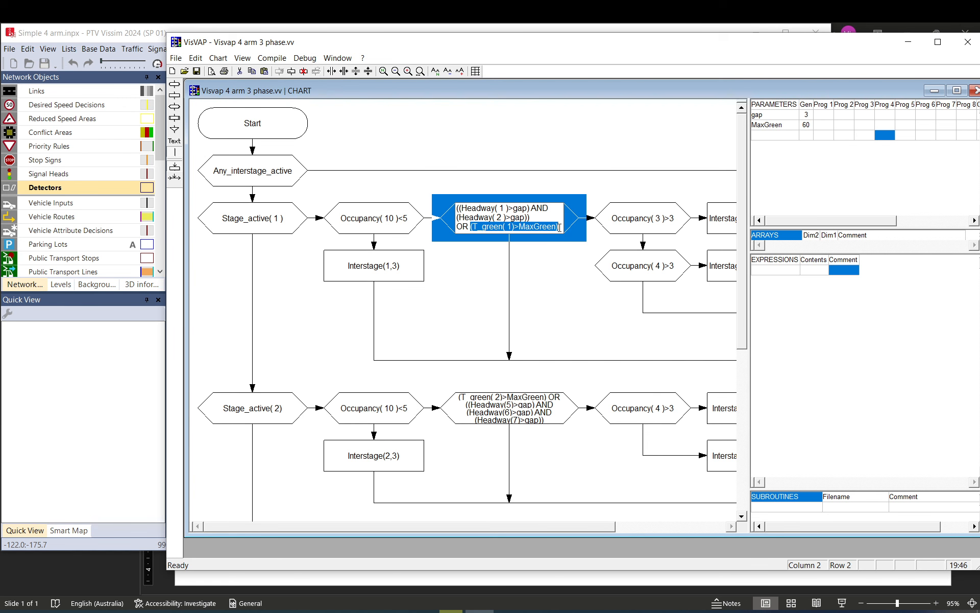
left_click(559, 228)
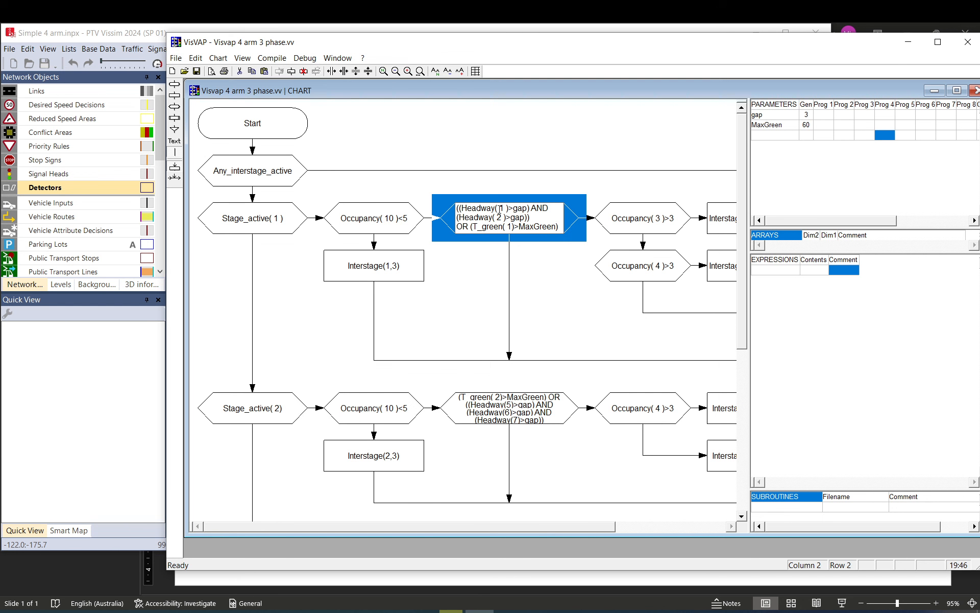
mouse_move(461, 209)
left_mouse_down()
mouse_move(547, 219)
mouse_move(529, 209)
mouse_move(474, 217)
mouse_move(533, 208)
mouse_move(461, 209)
left_mouse_up()
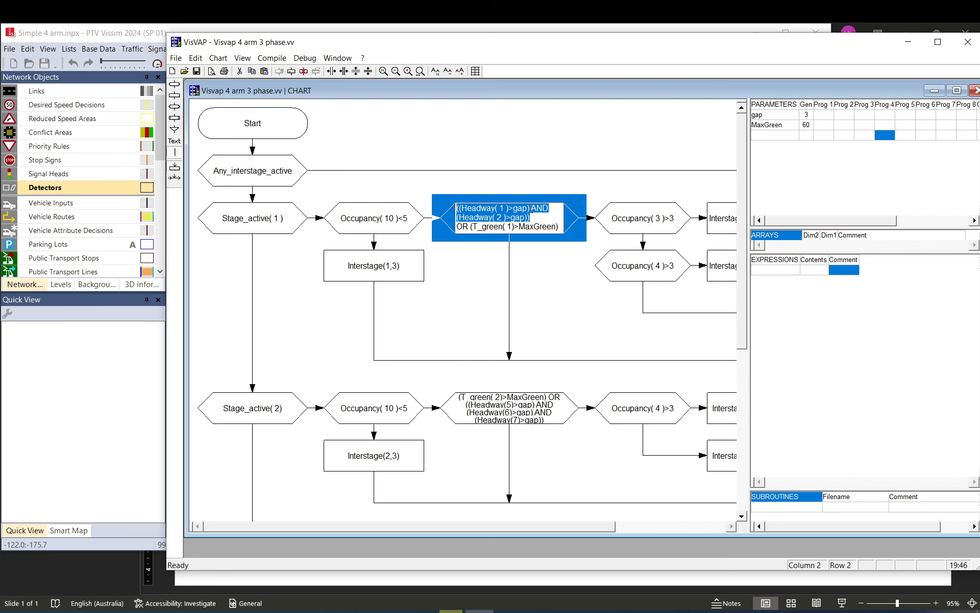
left_click_drag(531, 209, 486, 208)
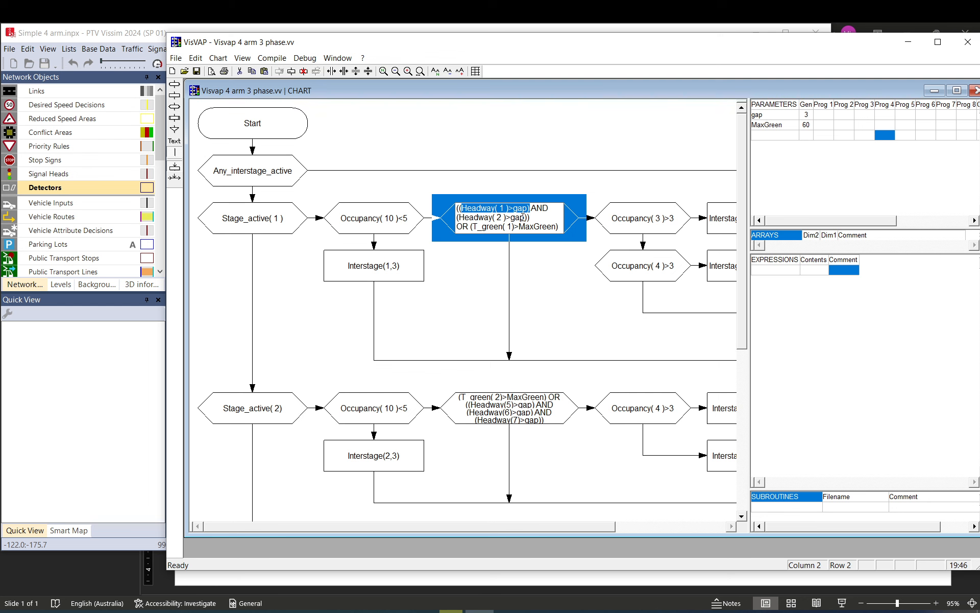
left_click_drag(527, 217, 496, 218)
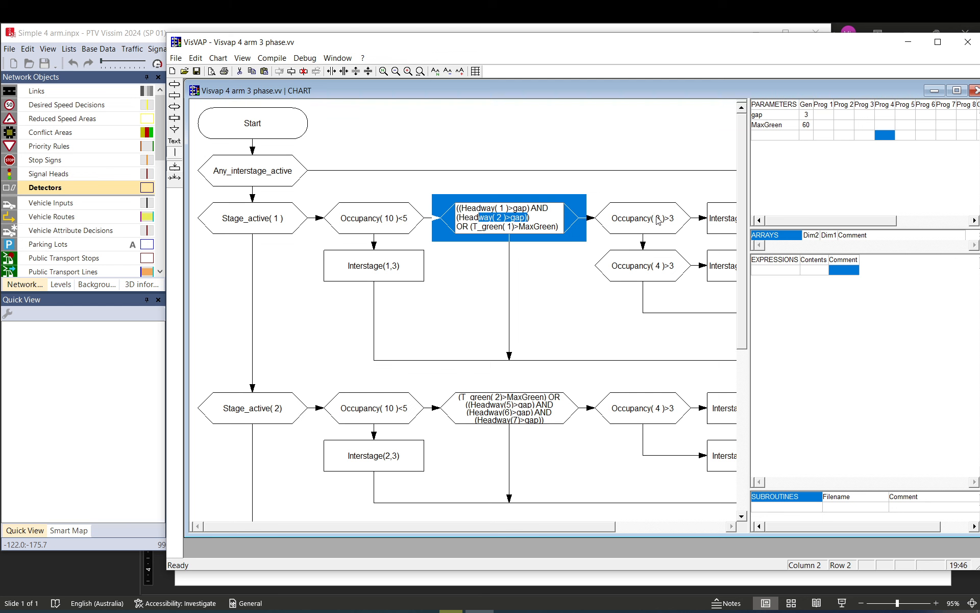
left_click(507, 208)
key("Escape")
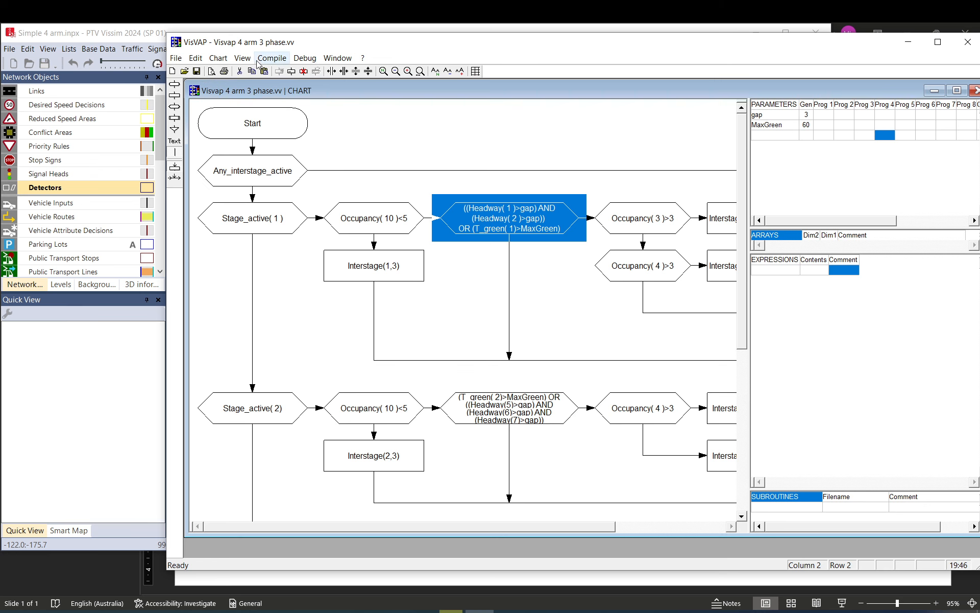
- Check the controller frequency in the VAP parameters and accept it unchanged
left_click(272, 58)
left_click(282, 73)
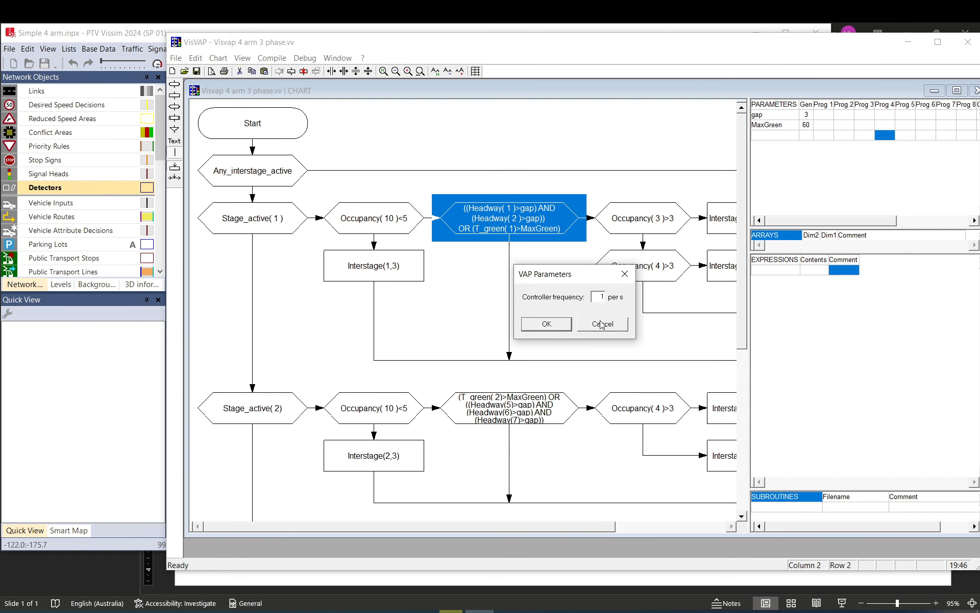
left_click(547, 324)
left_click(241, 58)
mouse_move(265, 60)
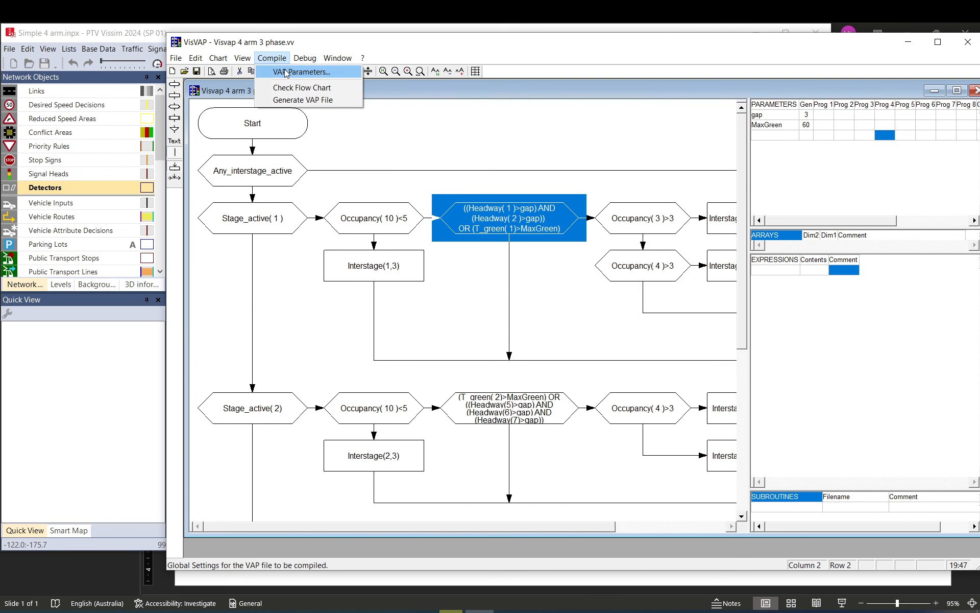
left_click(284, 72)
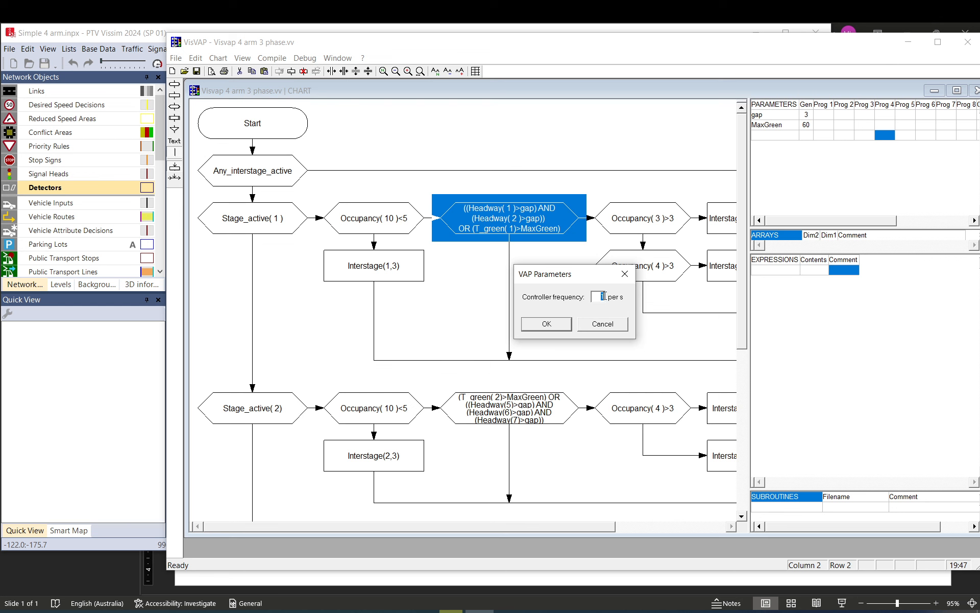
left_click(565, 325)
left_click(468, 272)
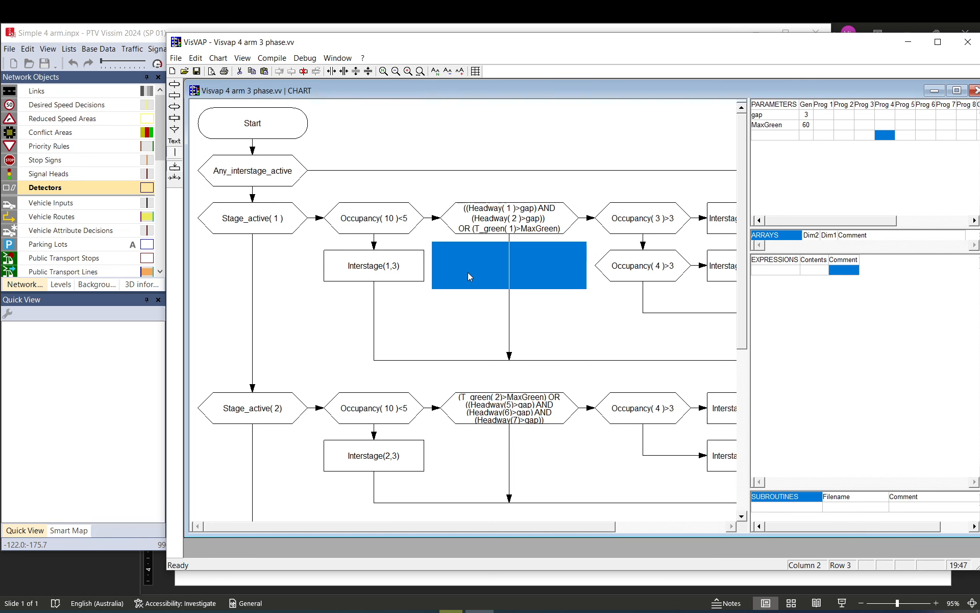
- Generate the VAP file from the revised flow chart and dismiss the resulting messages
left_click(272, 57)
left_click(285, 100)
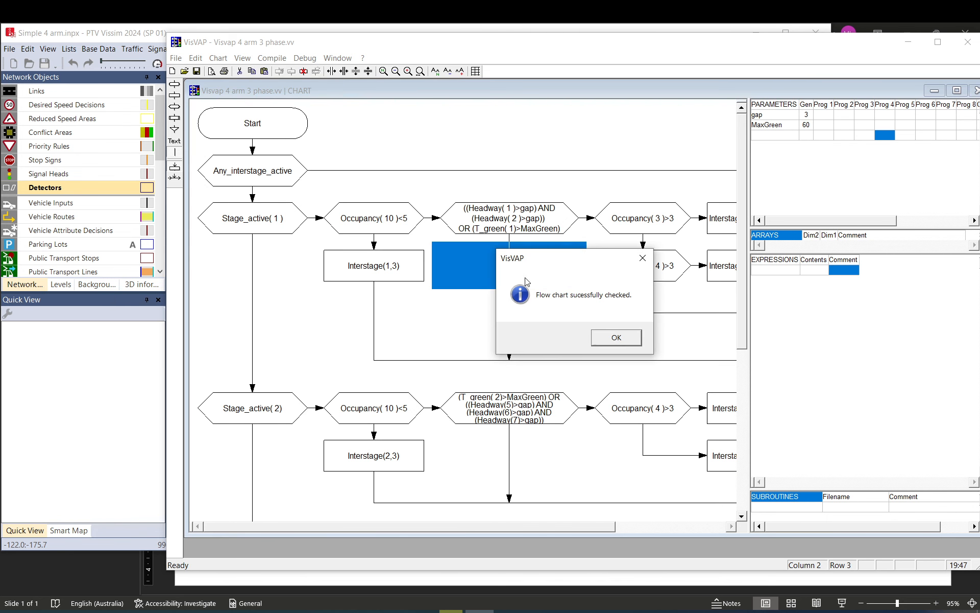
left_click(617, 337)
left_click(618, 338)
key("Return")
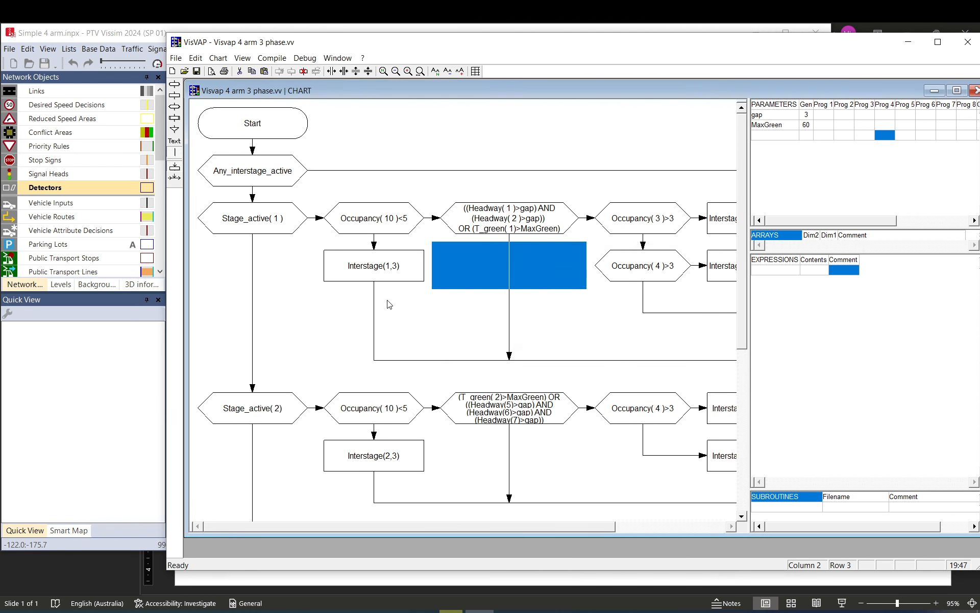
- Switch to Vissim, stop the paused run, and start a new simulation showing the whole intersection
left_click(40, 371)
left_click(230, 65)
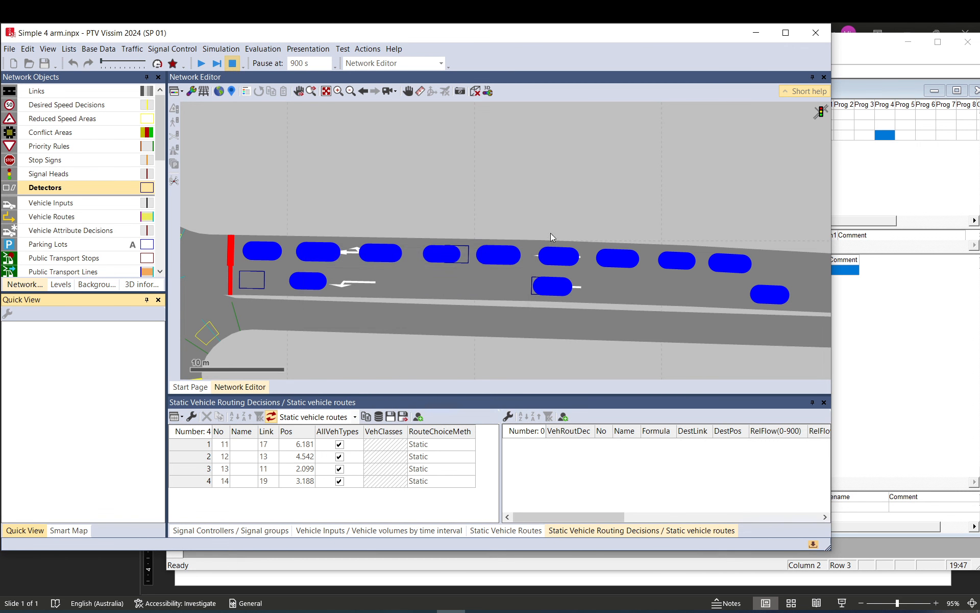
left_click(569, 357)
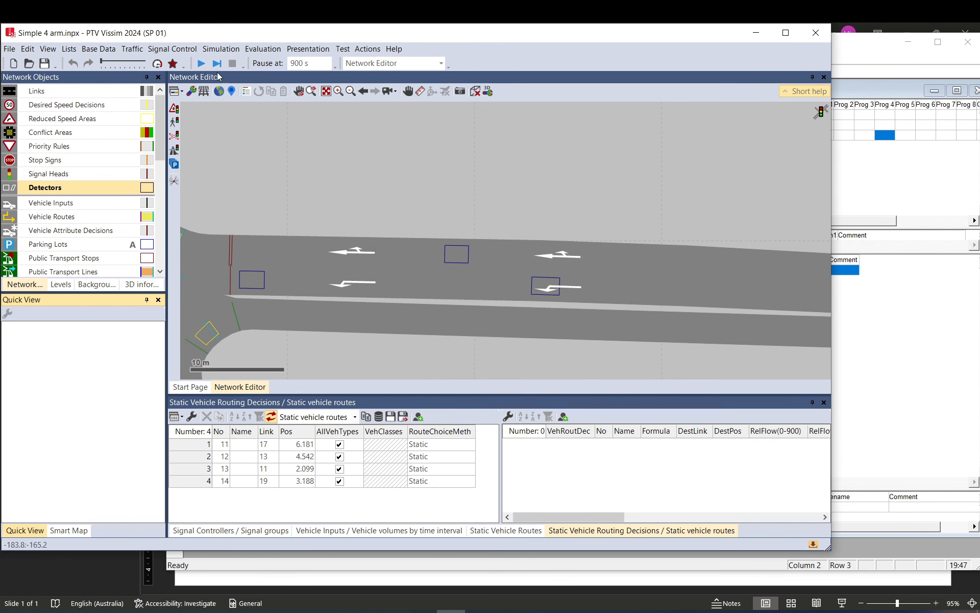
key("F5")
scroll(518, 205, "down", 4)
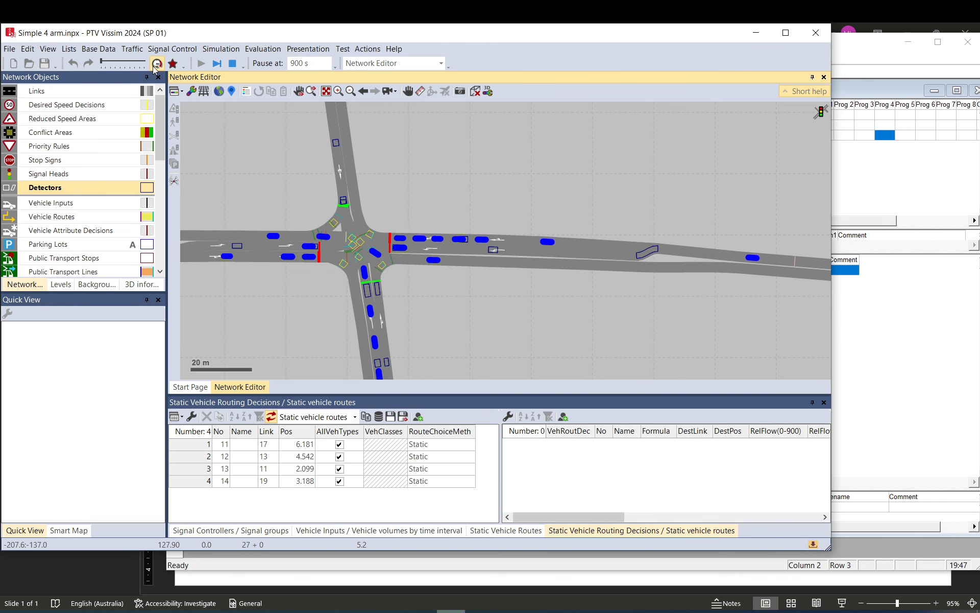
- Fast-forward the simulation with Quick Mode to the 900 s pause, and watch the resumed run in normal display before stopping it
left_click(158, 63)
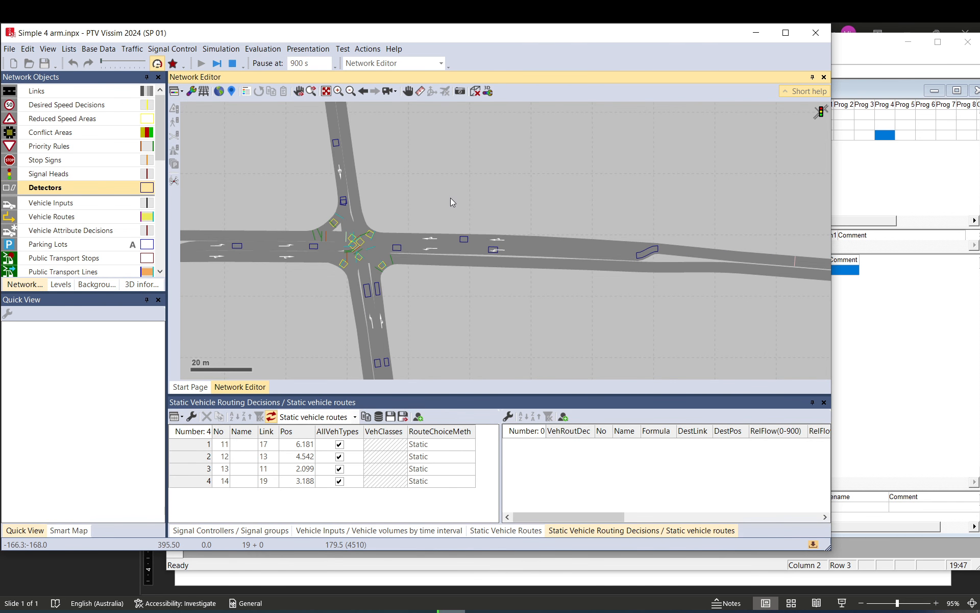
scroll(493, 219, "down", 3)
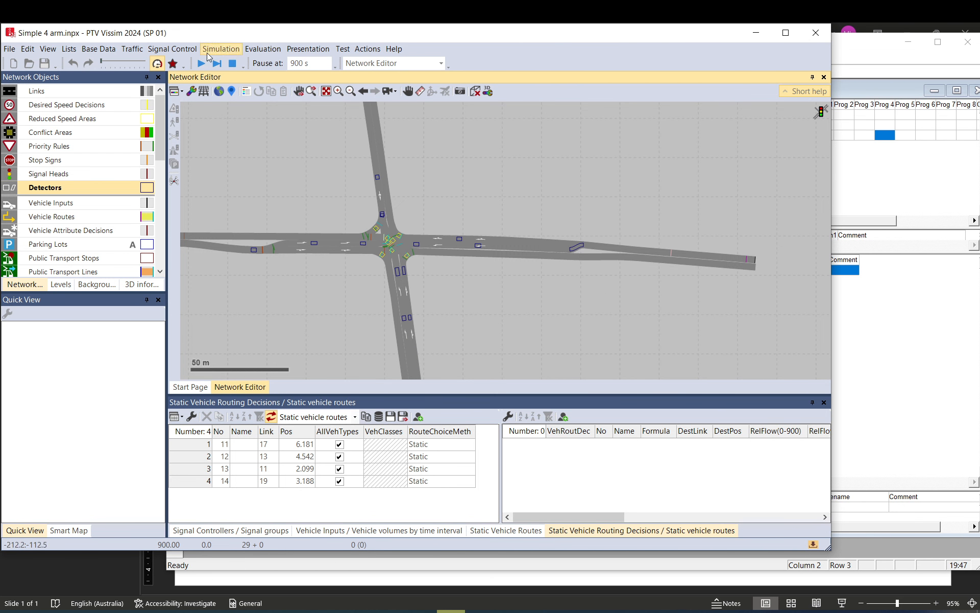
left_click(158, 63)
left_click(200, 63)
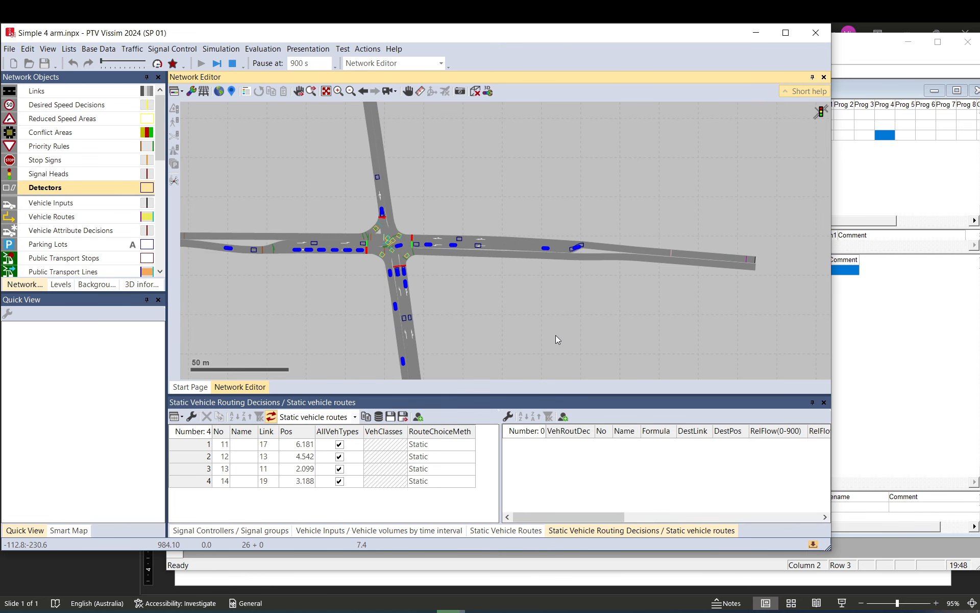
left_click(232, 63)
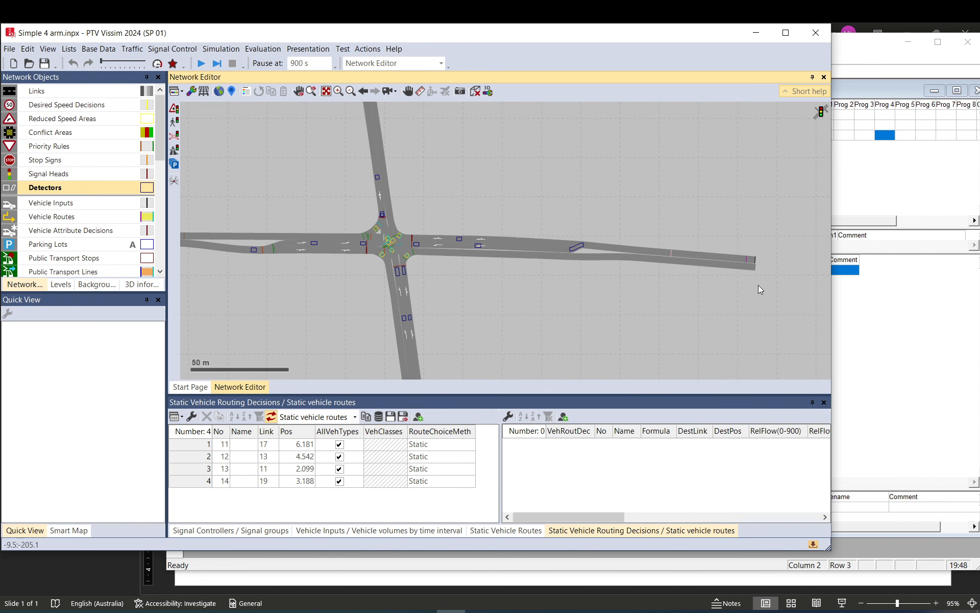
- Set the 0–900 volume of the vehicle input on link 13 to 1800
left_click(756, 260)
left_click(90, 364)
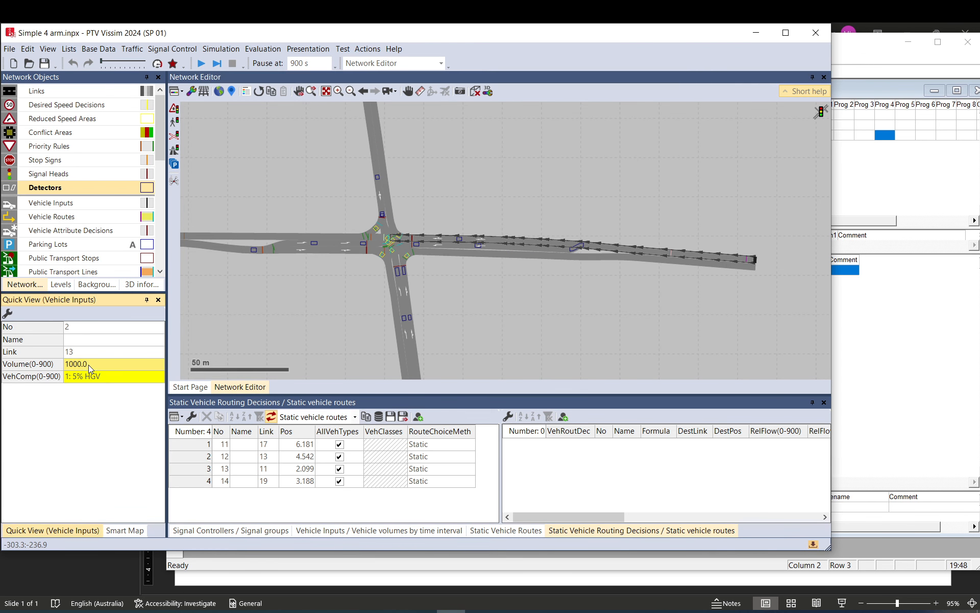
type("1800")
left_click(263, 333)
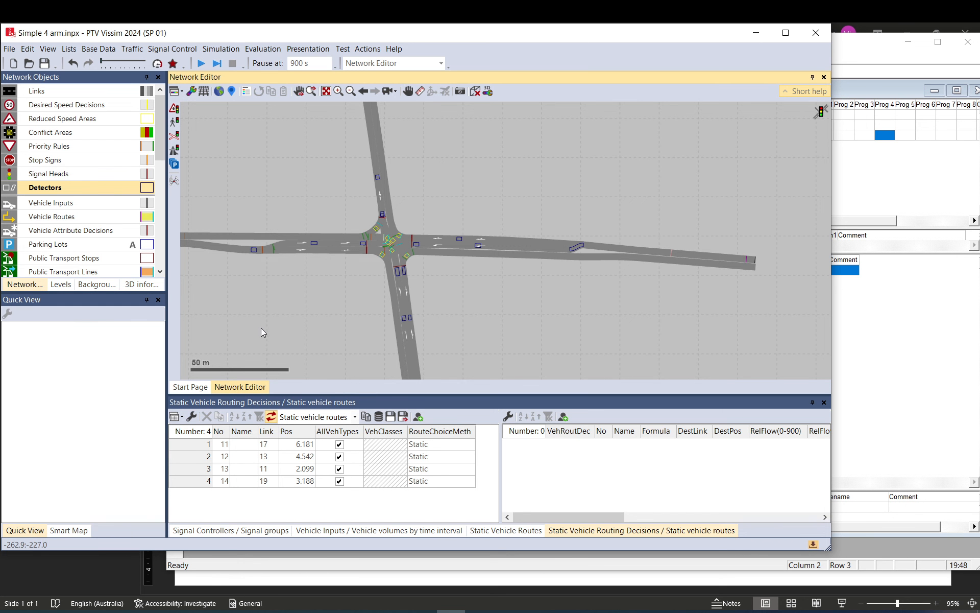
- Start the simulation, saving the changes, fast-forward it in Quick Mode to the 900 s pause, and watch the resumed run in normal display
left_click(201, 64)
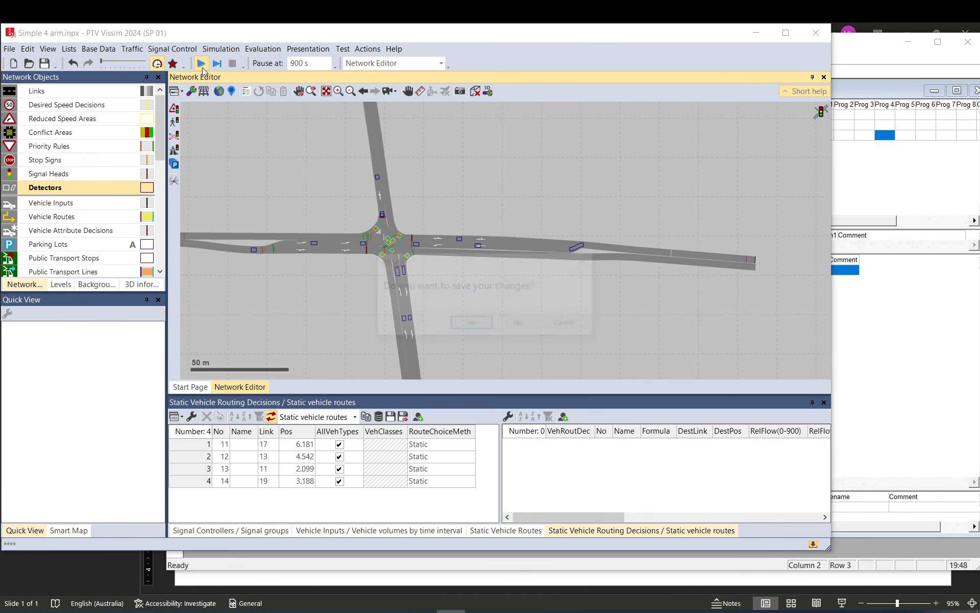
left_click(468, 325)
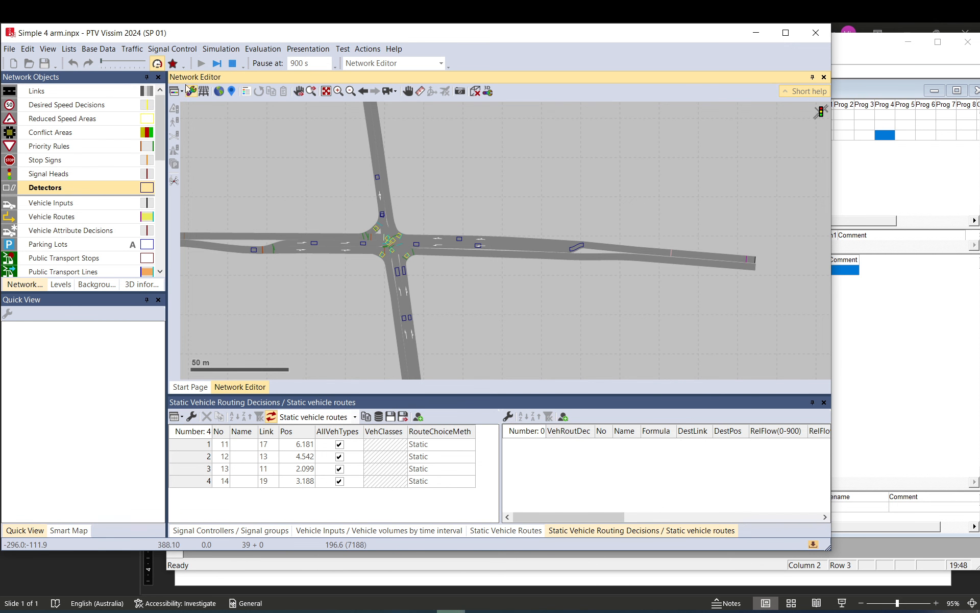
left_click(157, 64)
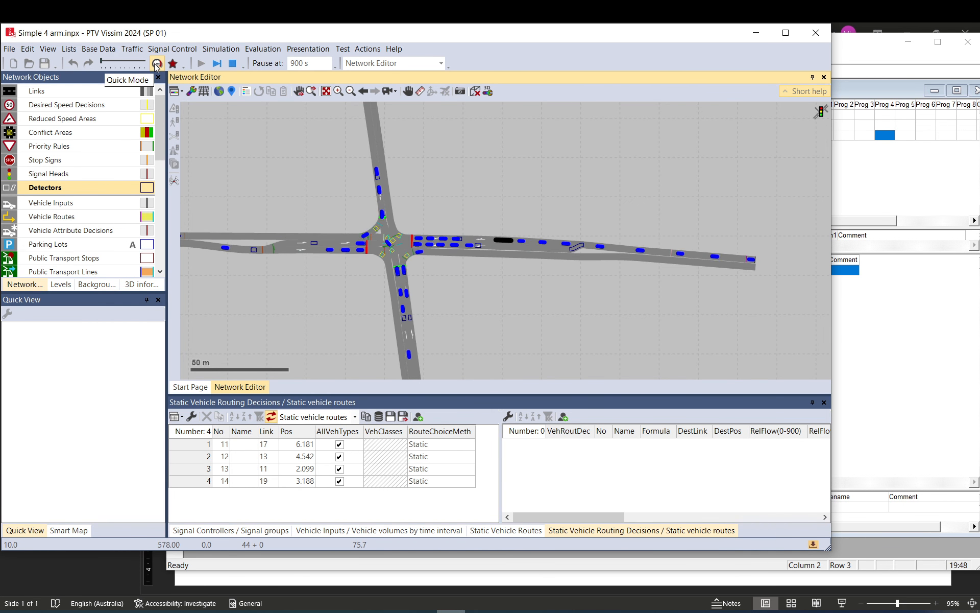
left_click(157, 64)
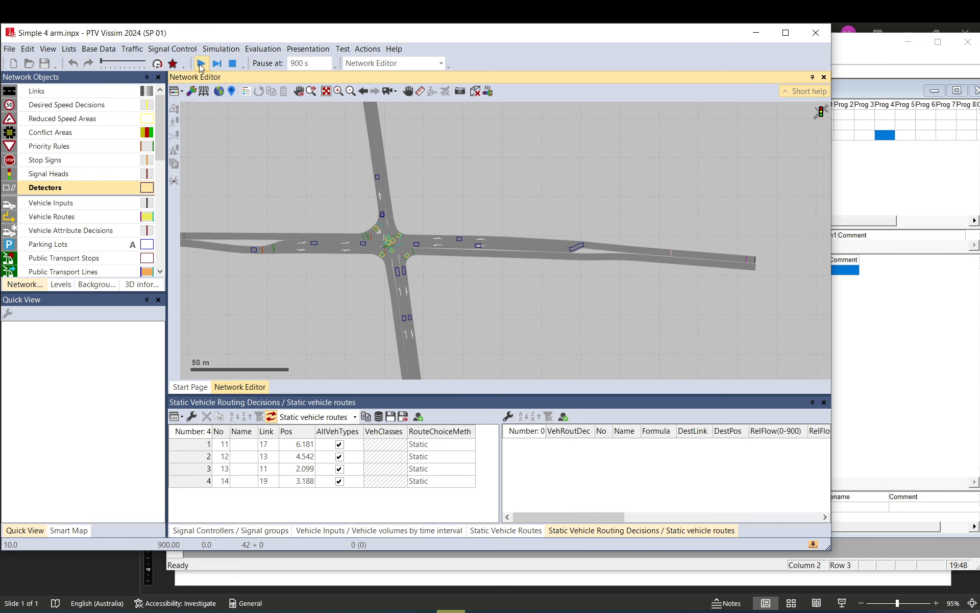
left_click(201, 65)
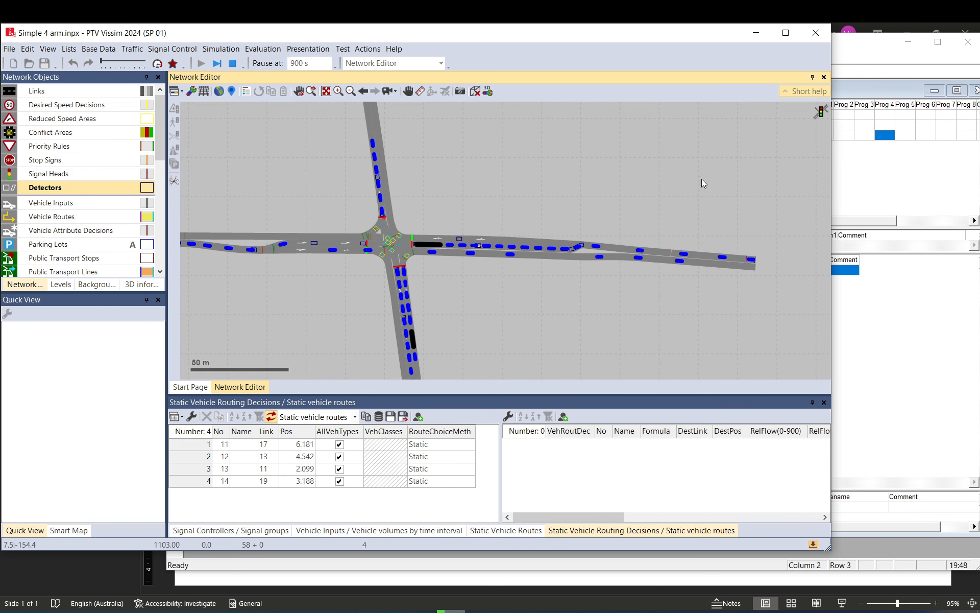
- Switch to VisVAP and copy the Stage 1 headway and max-green condition into a new expression named Demandcheck
left_click(875, 190)
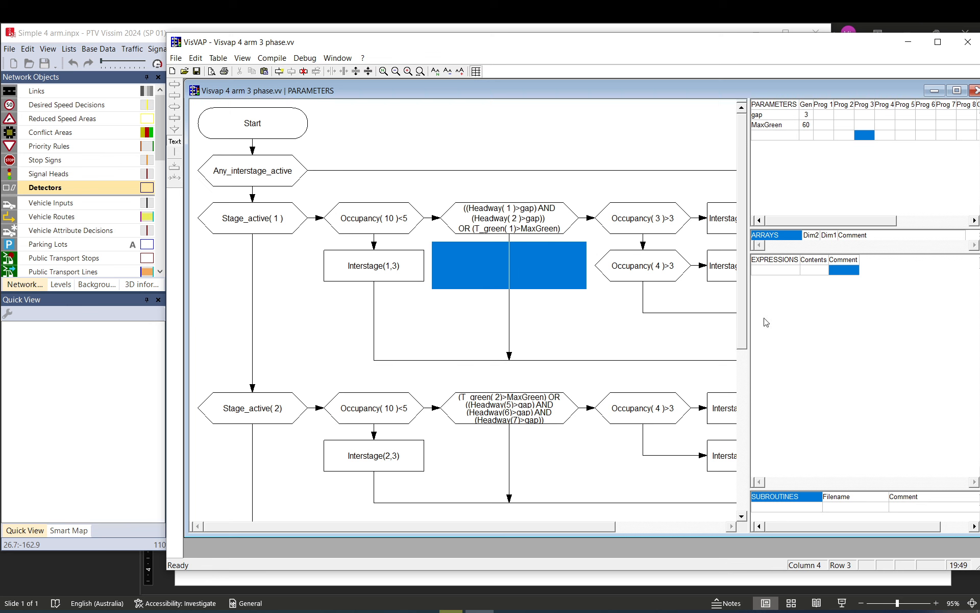
left_click(516, 223)
double_click(563, 230)
key("ctrl+c")
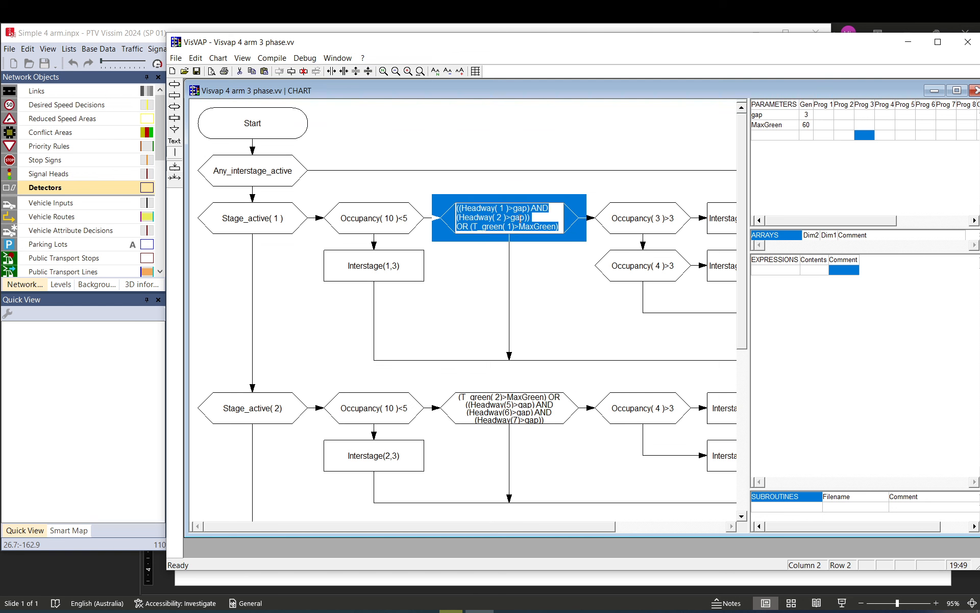
left_click(813, 270)
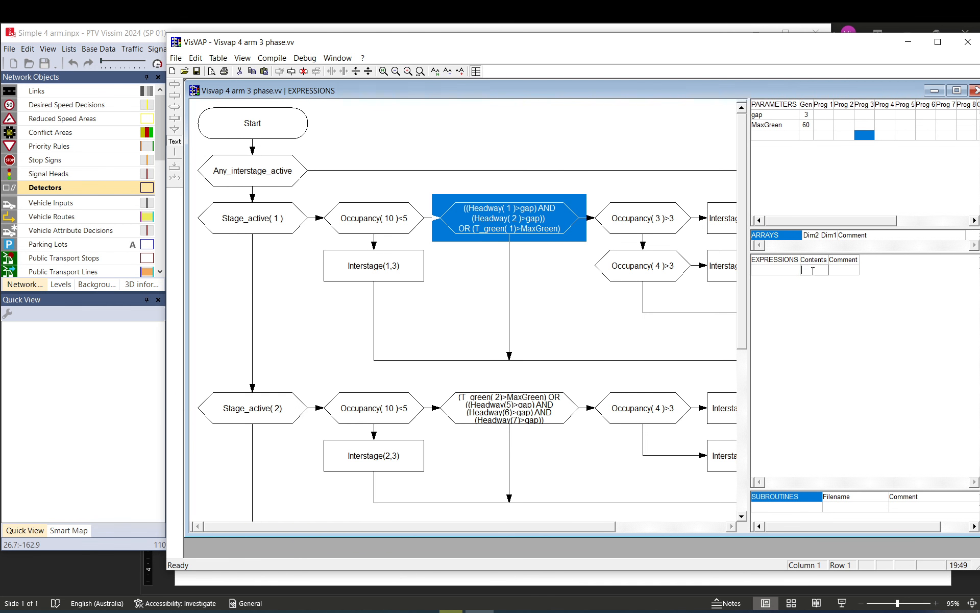
key("ctrl+v")
left_click(777, 273)
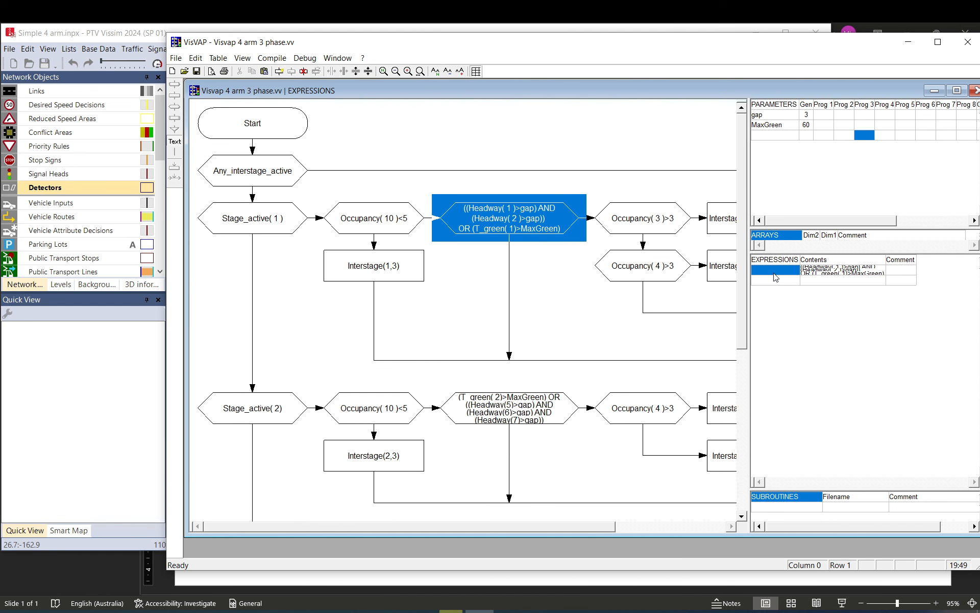
type("Demandcheck")
key("Return")
- Replace the Stage 1 headway and max-green condition in the flow chart with Demandcheck
left_click(546, 222)
type("demand")
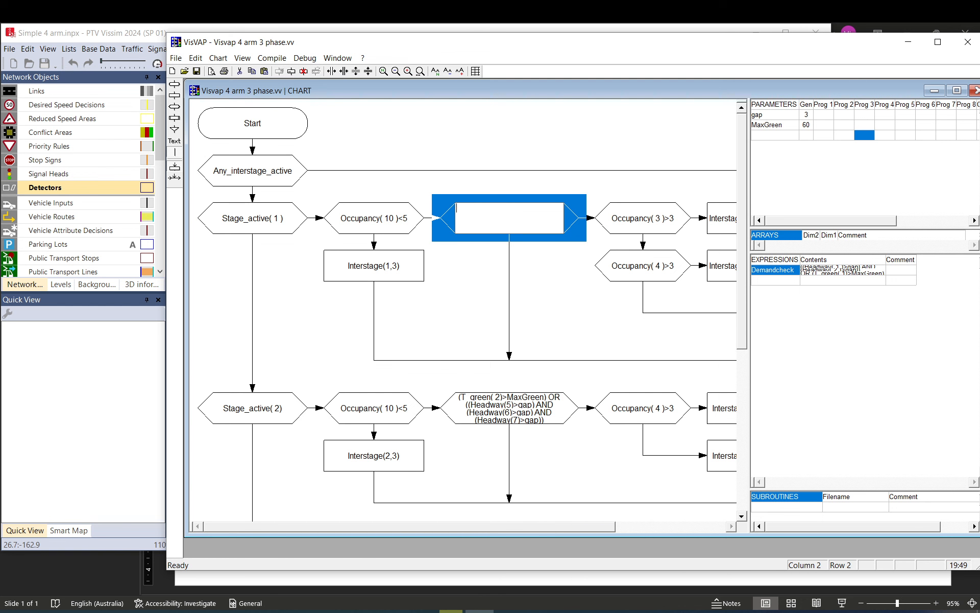
type("check")
key("Return")
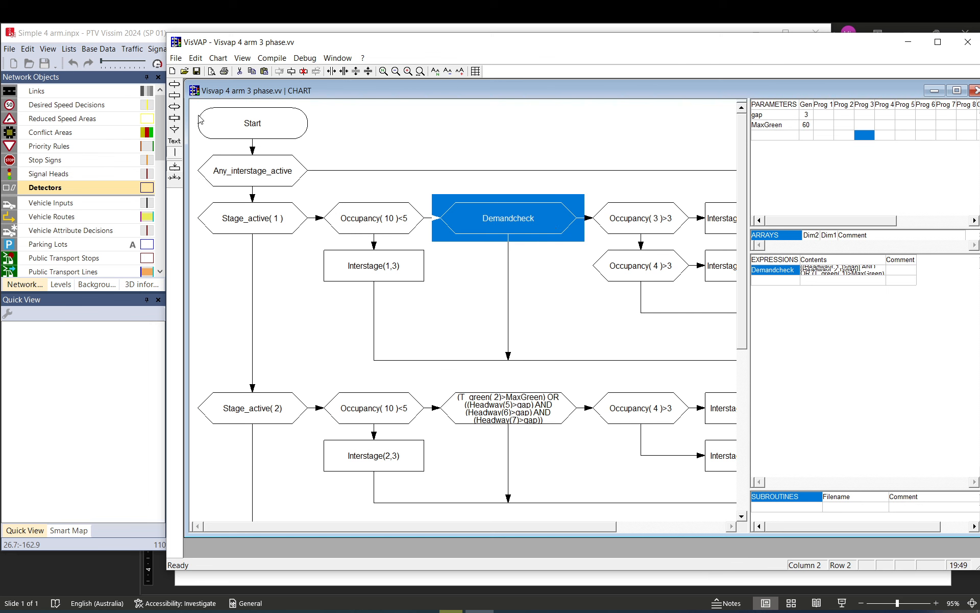
- Generate the VAP file from the flow chart with the Demandcheck expression and dismiss the messages
left_click(279, 61)
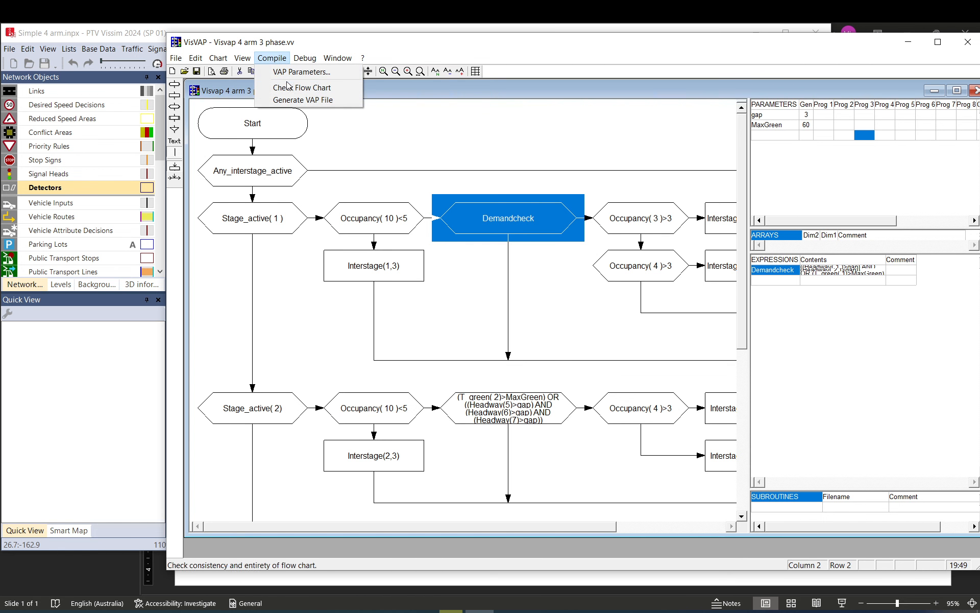
left_click(289, 100)
left_click(616, 334)
left_click(616, 334)
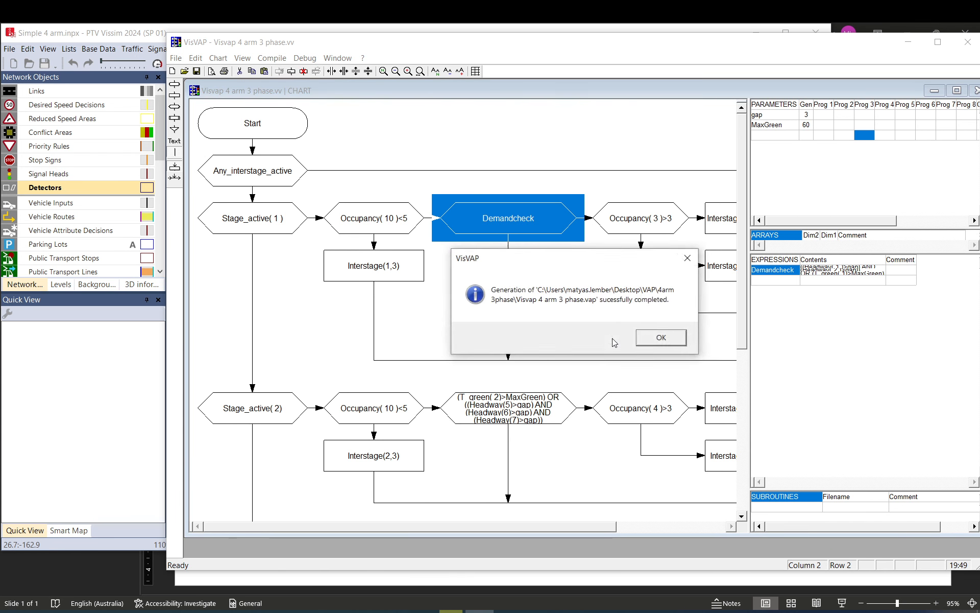
key("Return")
- Switch to Vissim, stop the paused run, and start a new simulation to test the regenerated logic
left_click(129, 36)
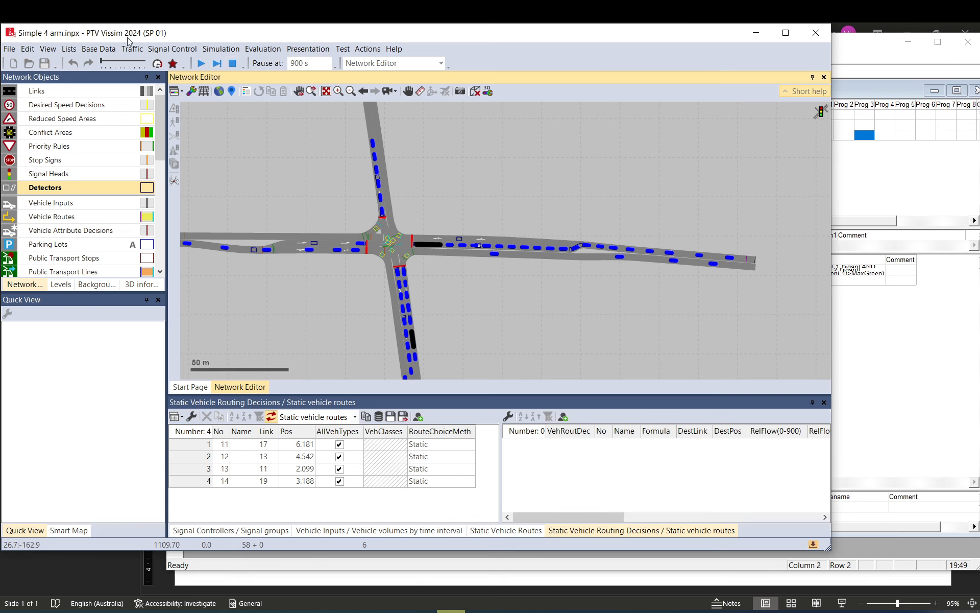
left_click(233, 63)
left_click(566, 355)
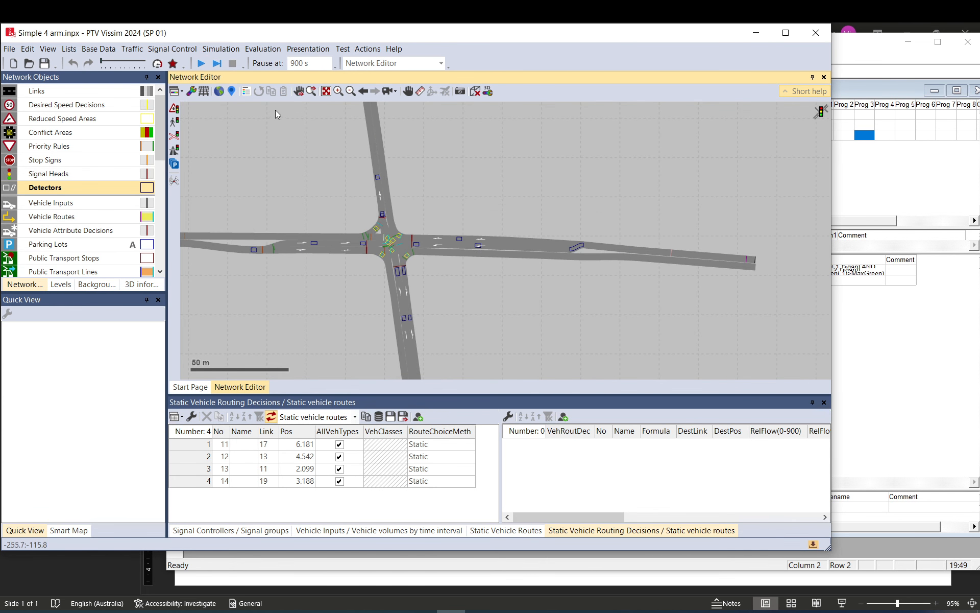
left_click(202, 63)
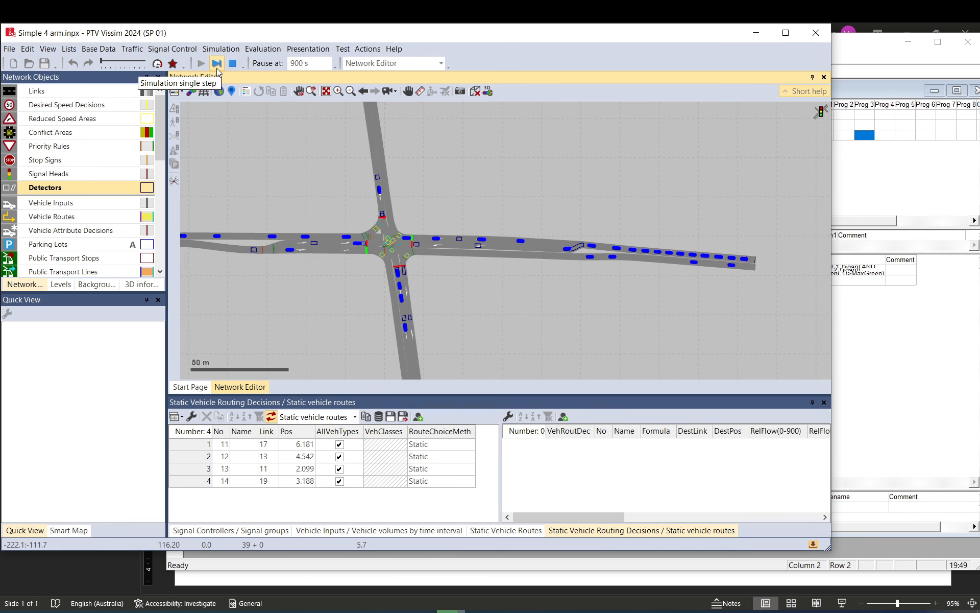
- Switch to VisVAP, enlarge its window, and widen the chart pane to view the full width of the flow chart
left_click(908, 360)
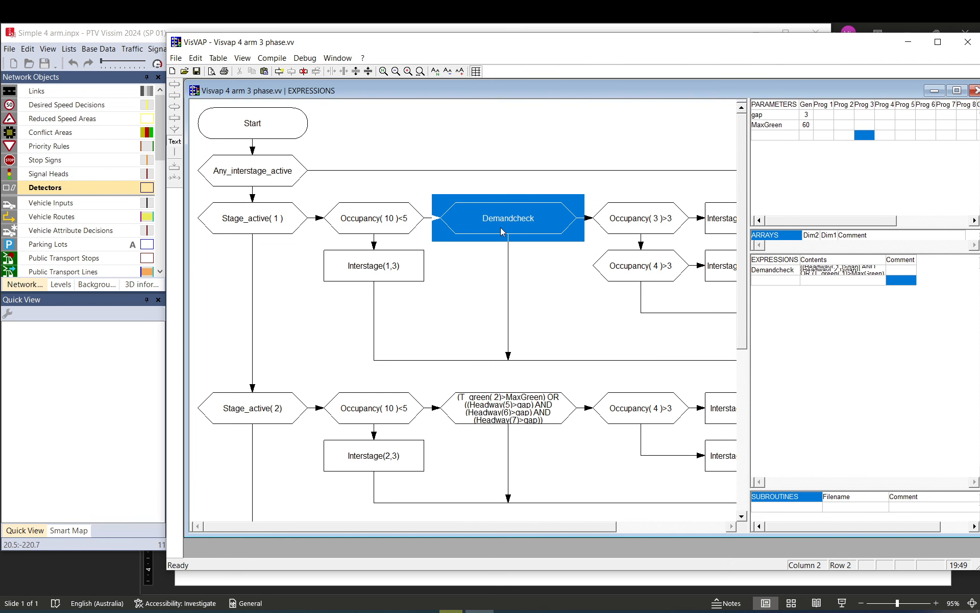
left_click(787, 274)
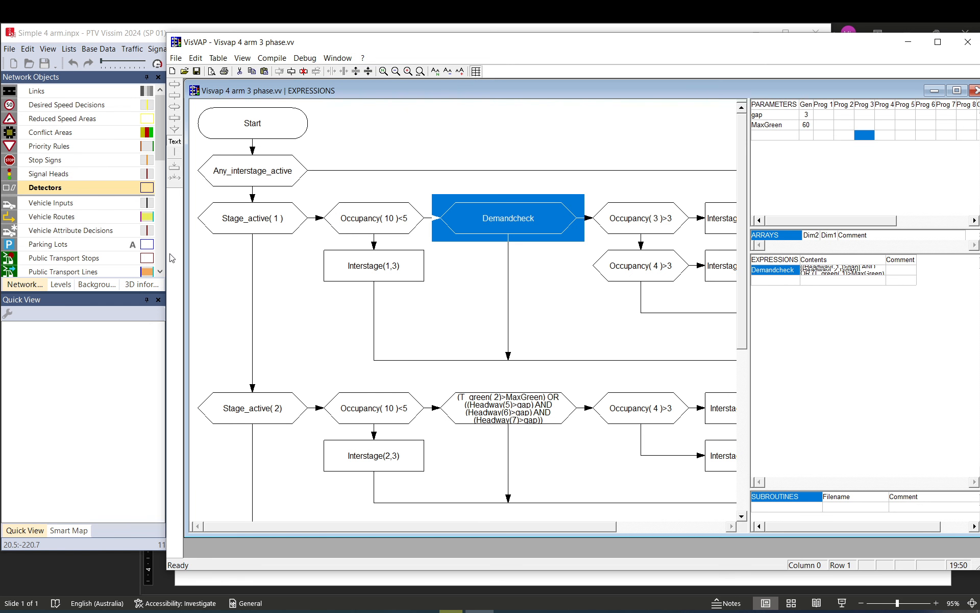
left_click_drag(168, 257, 65, 255)
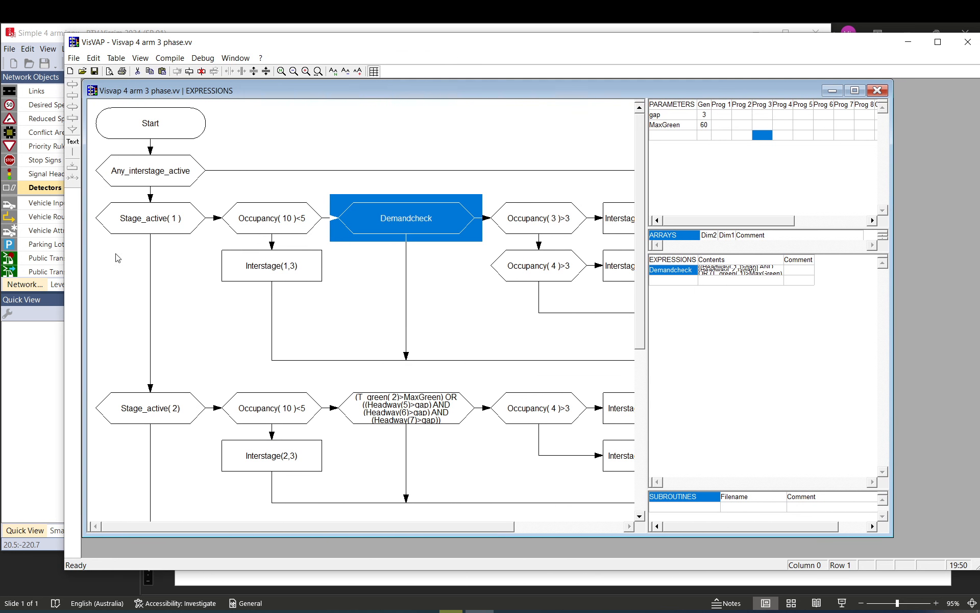
left_click_drag(647, 308, 768, 310)
scroll(422, 301, "down", 5)
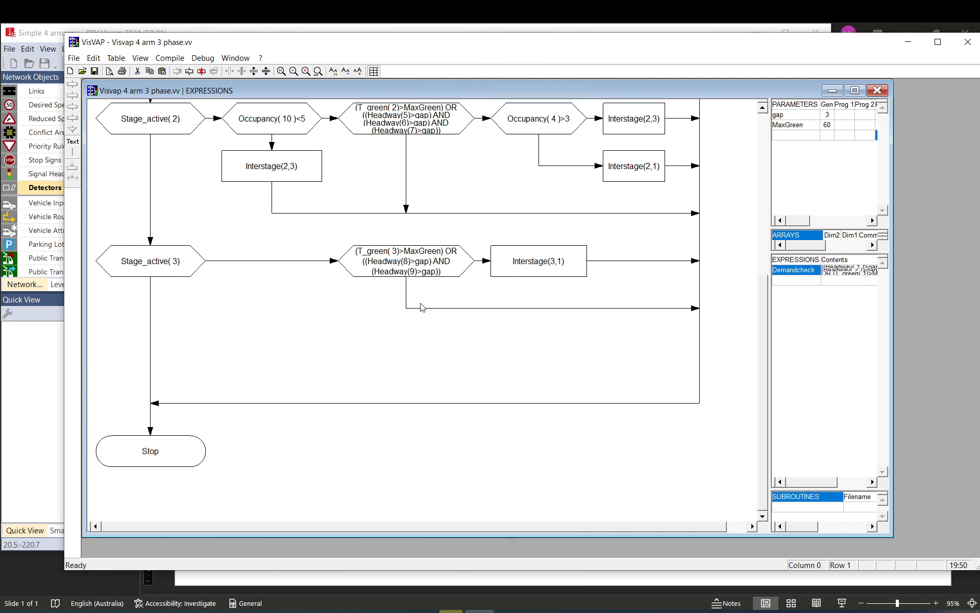
left_click(375, 347)
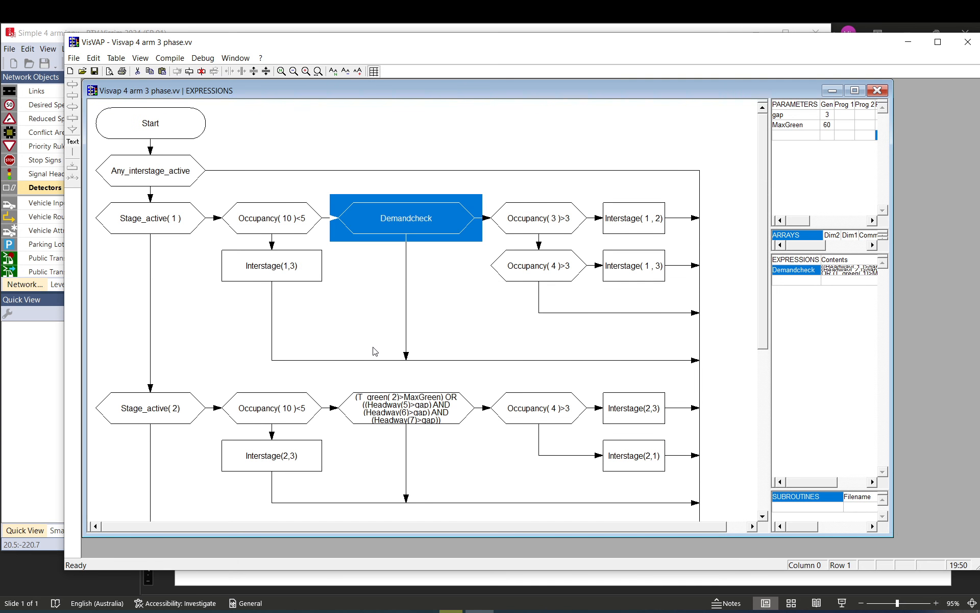
- Examine the Stage 1 branch box by box: the detector 10 override, the detector 3 and 4 checks, their interstages and Demandcheck
left_click(263, 219)
left_click(267, 261)
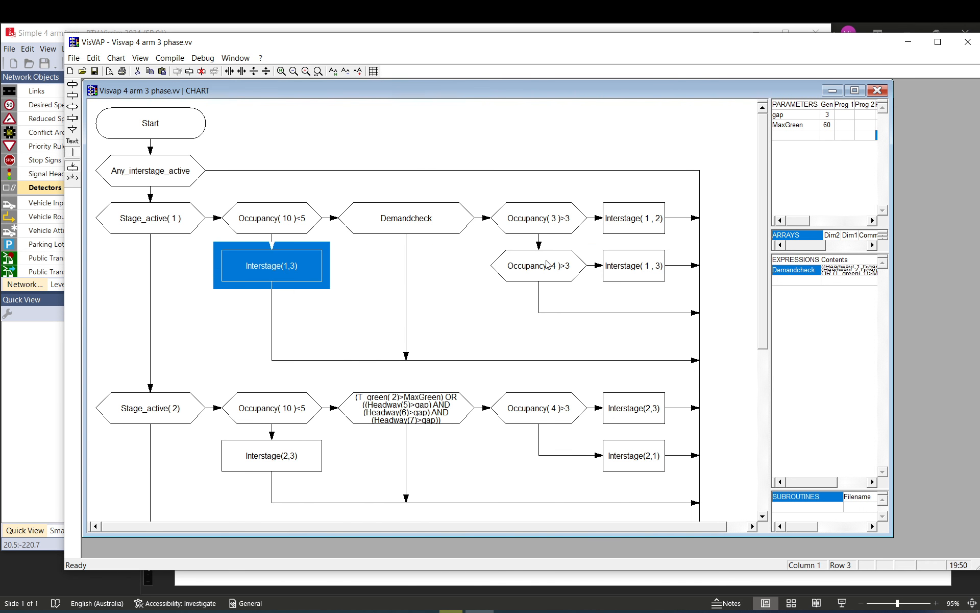
left_click(545, 261)
left_click(619, 271)
left_click(626, 218)
left_click(545, 216)
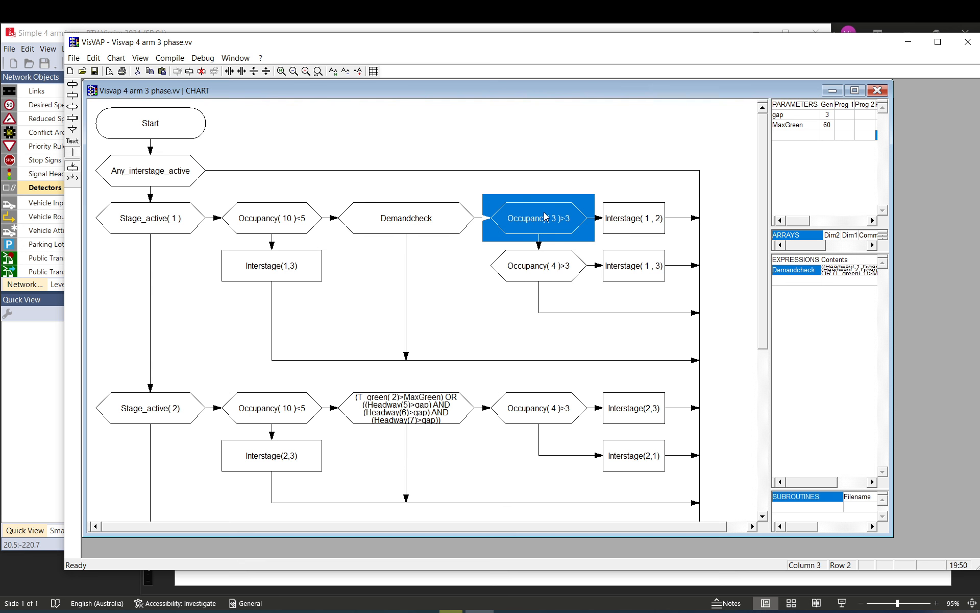
left_click(397, 227)
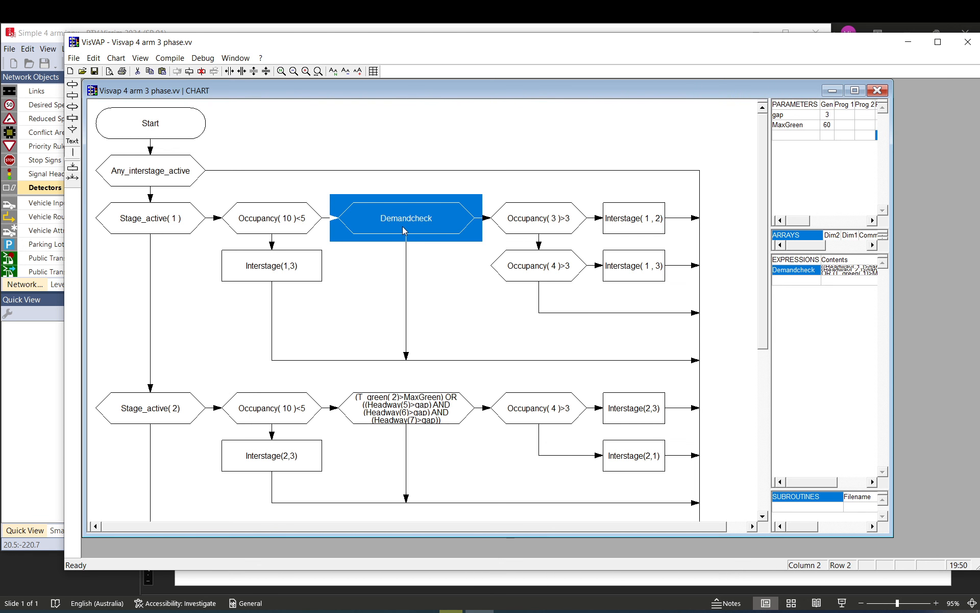